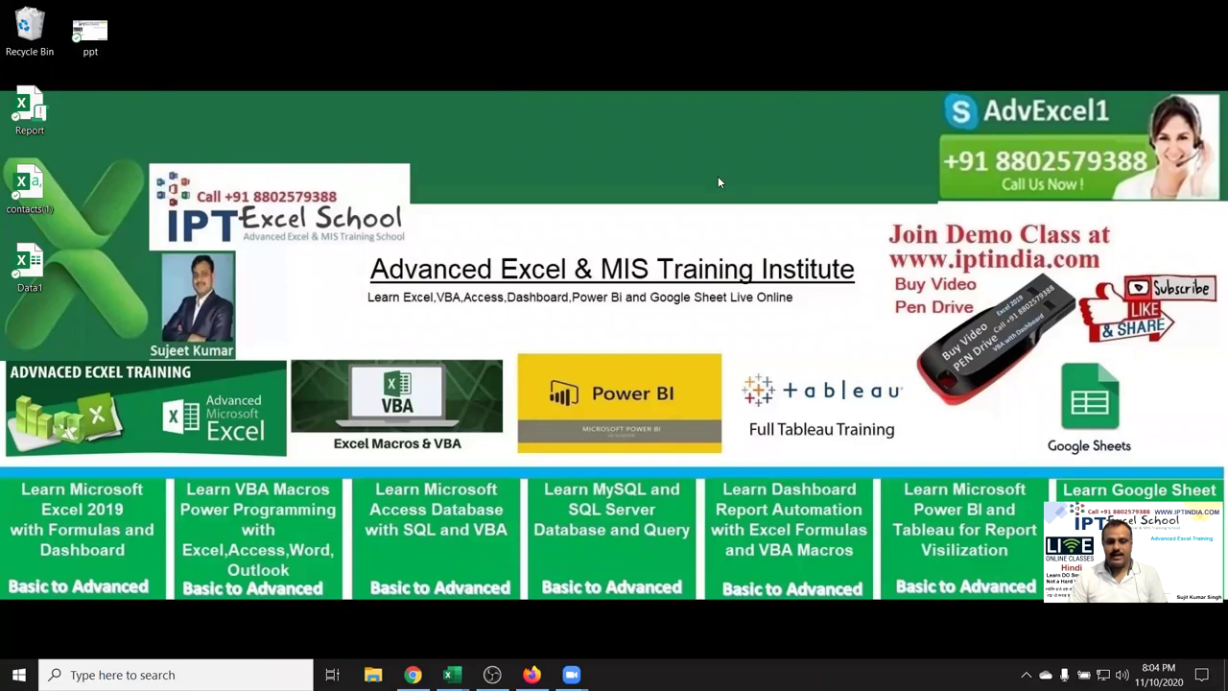
# Bring the Shop workbook's Excel window to the front from the taskbar preview
pyautogui.moveTo(451, 674)
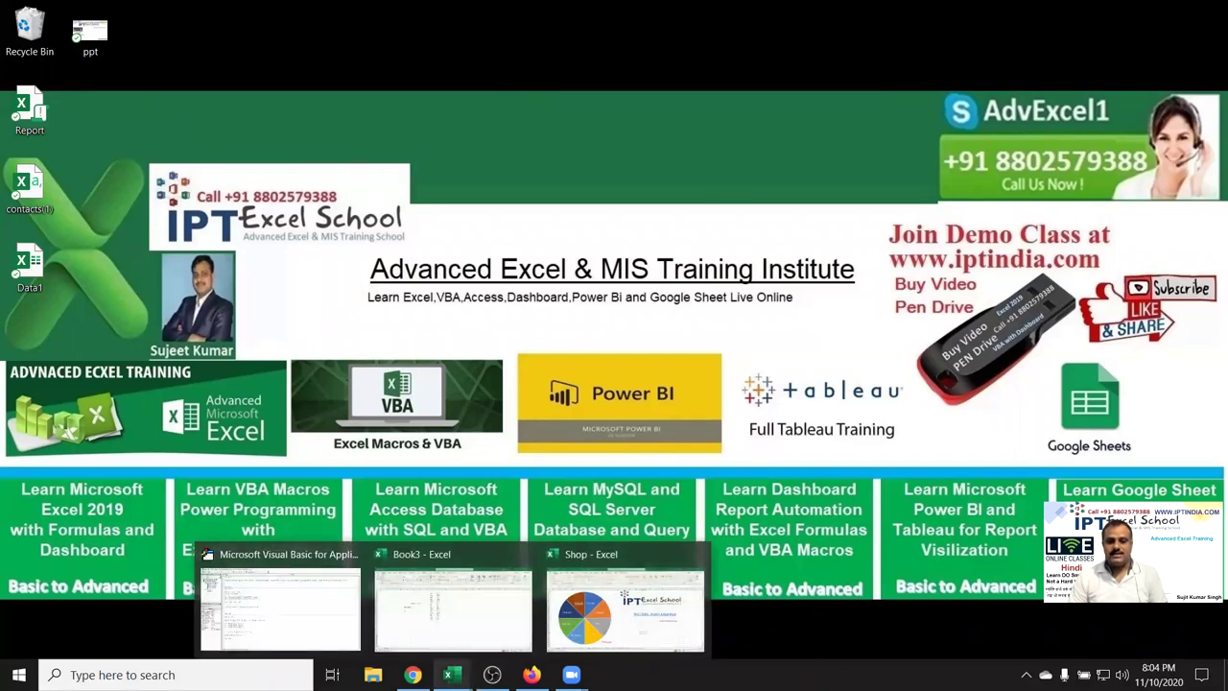
pyautogui.click(557, 611)
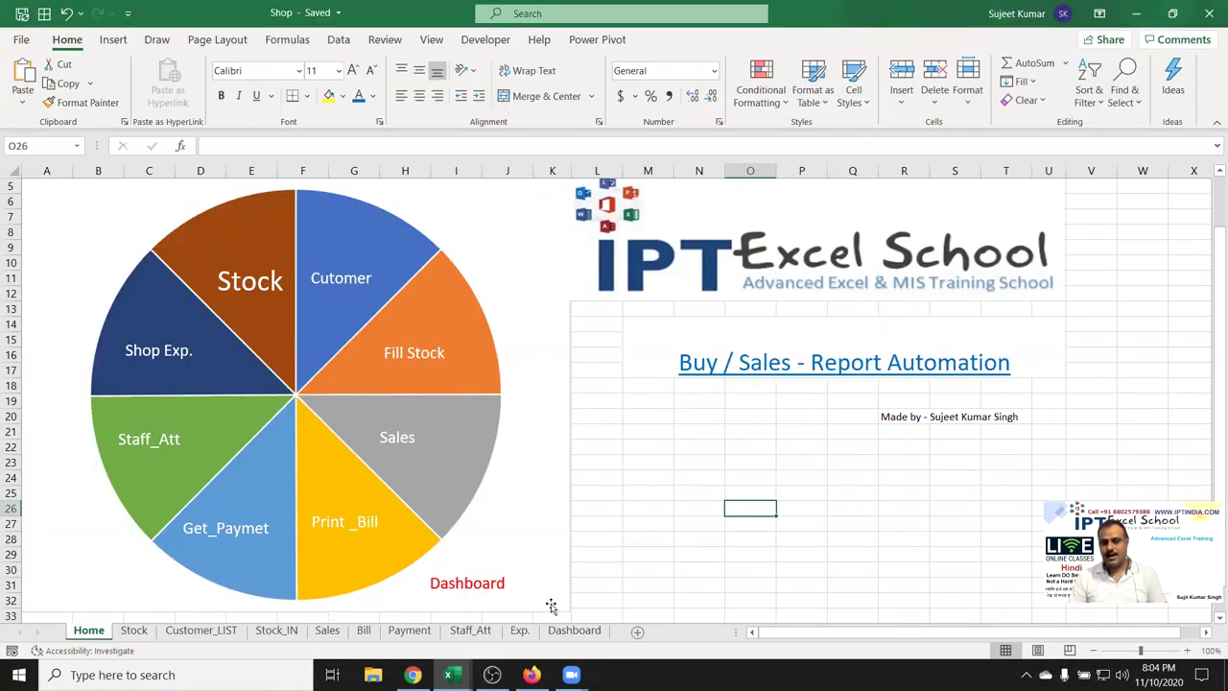
# Move the Home sheet's pie picture up on its own, then reselect it
pyautogui.scroll(-2, 579, 513)
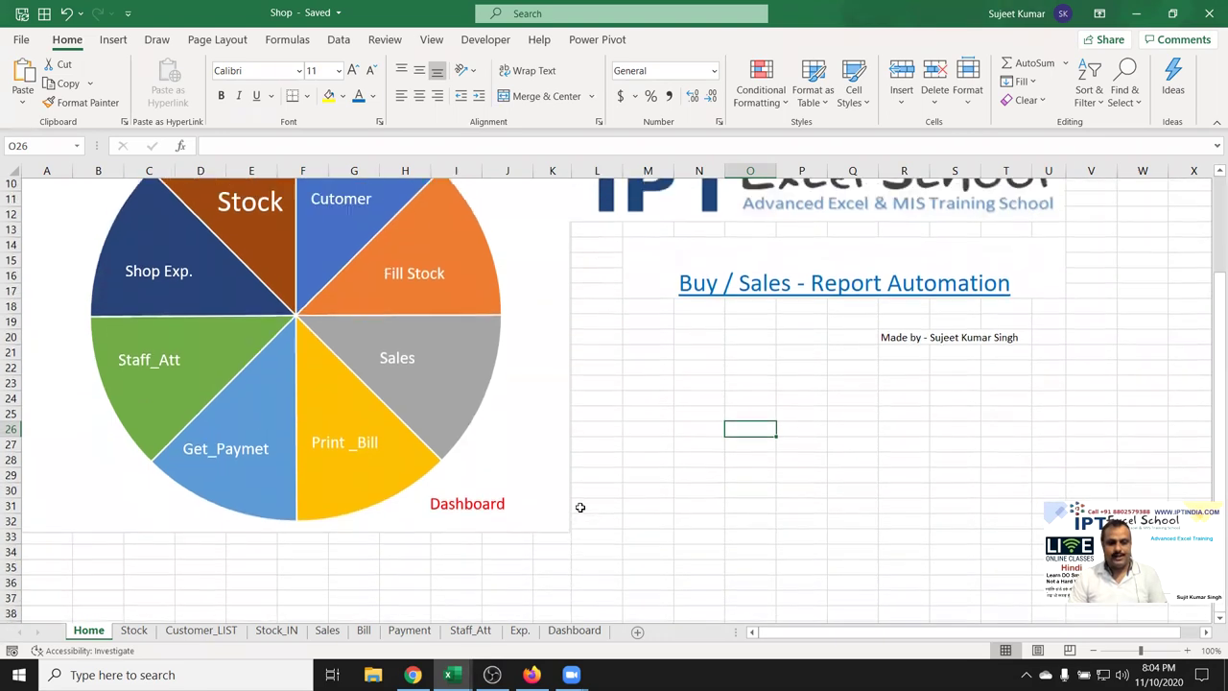
pyautogui.scroll(3, 579, 507)
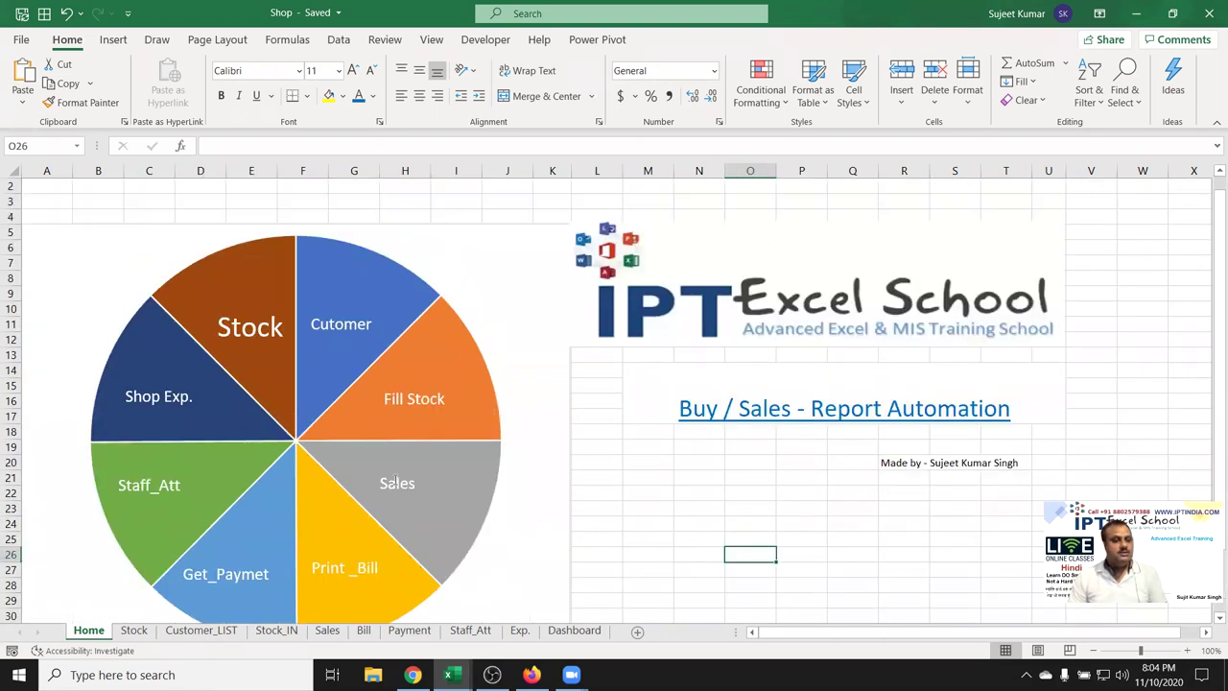
pyautogui.scroll(-1, 205, 327)
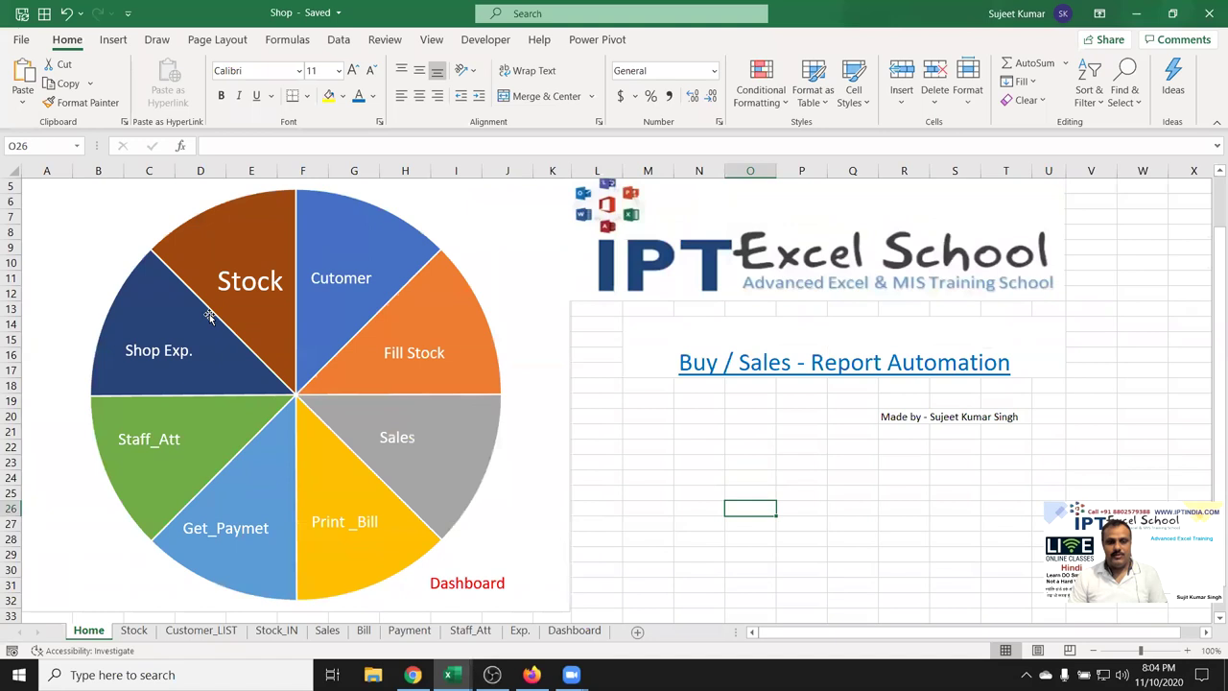
pyautogui.scroll(2, 208, 321)
pyautogui.moveTo(454, 258); pyautogui.dragTo(455, 197)
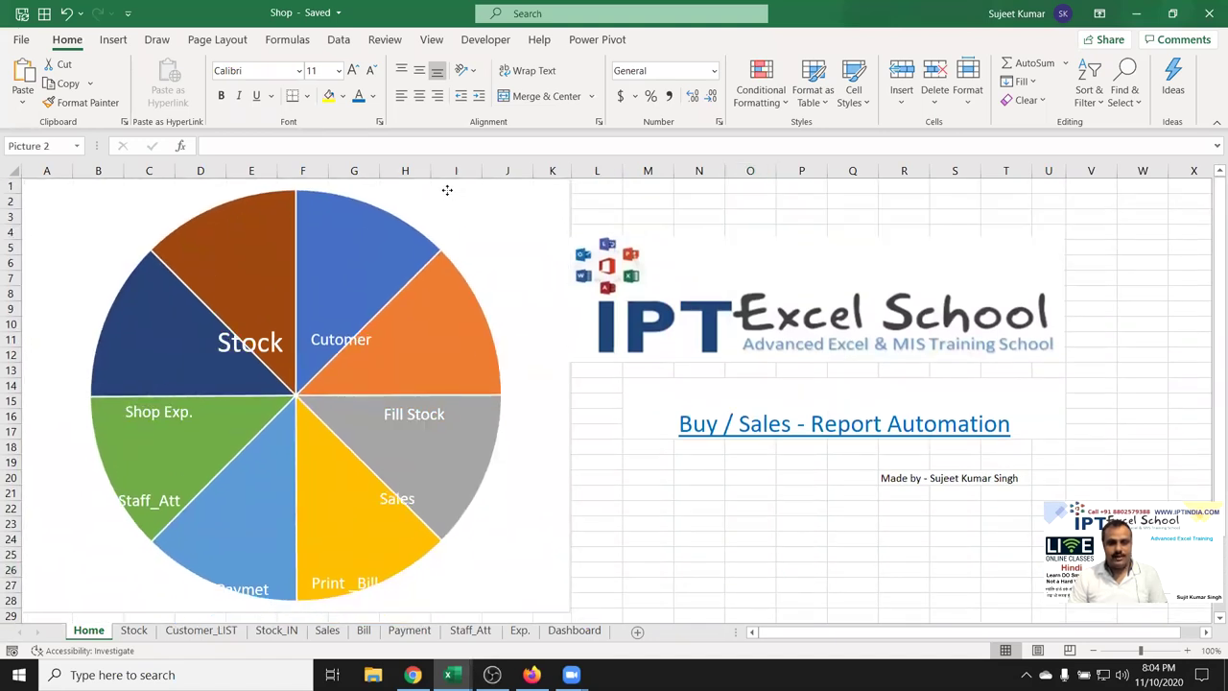
pyautogui.click(677, 511)
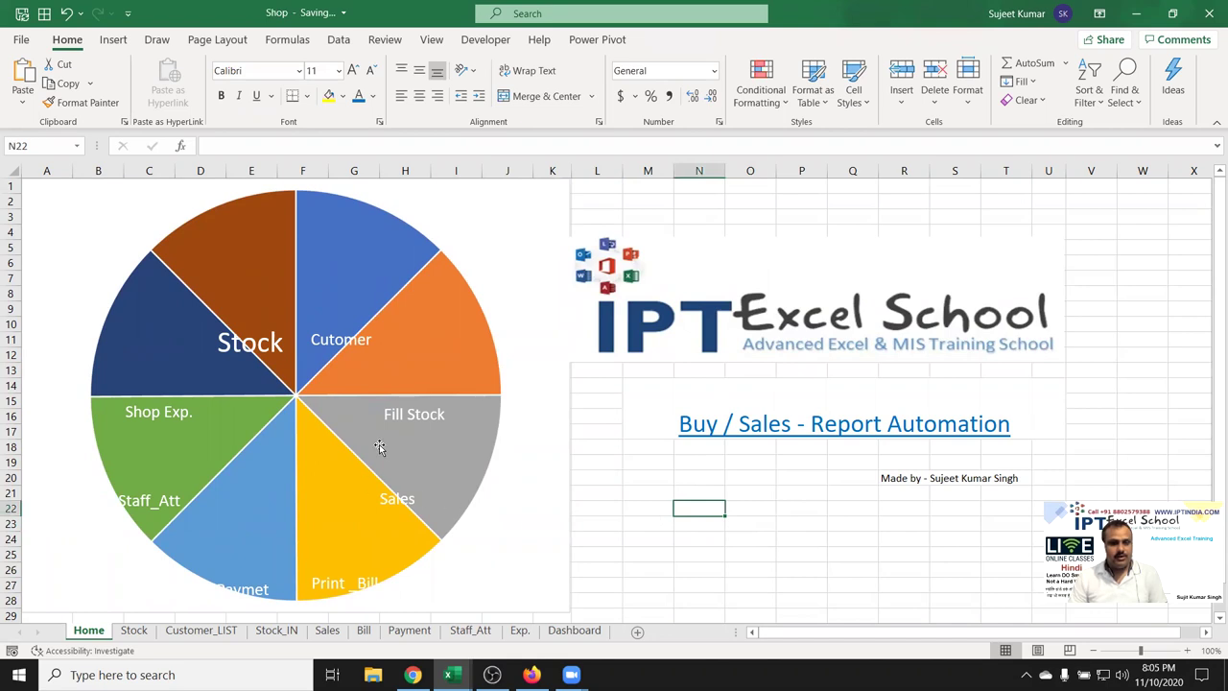
pyautogui.click(513, 210)
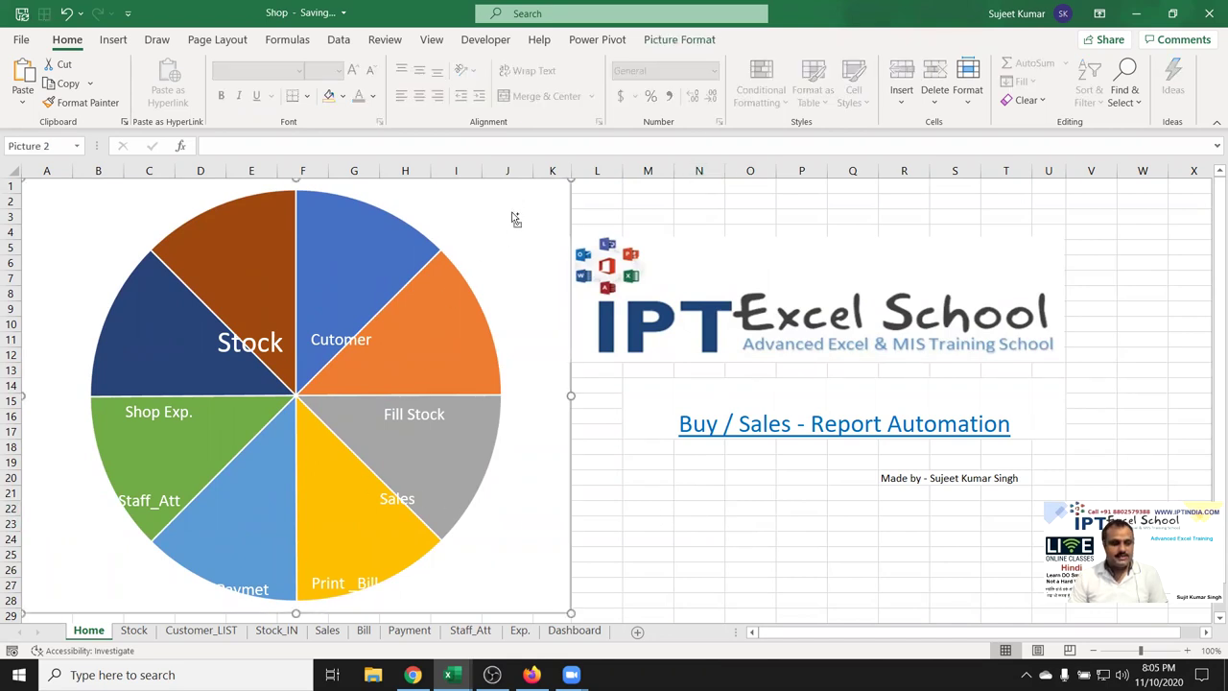
# Undo that move and shift the pie menu, labels and IPT logo up together
pyautogui.hotkey('ctrl', 'z')
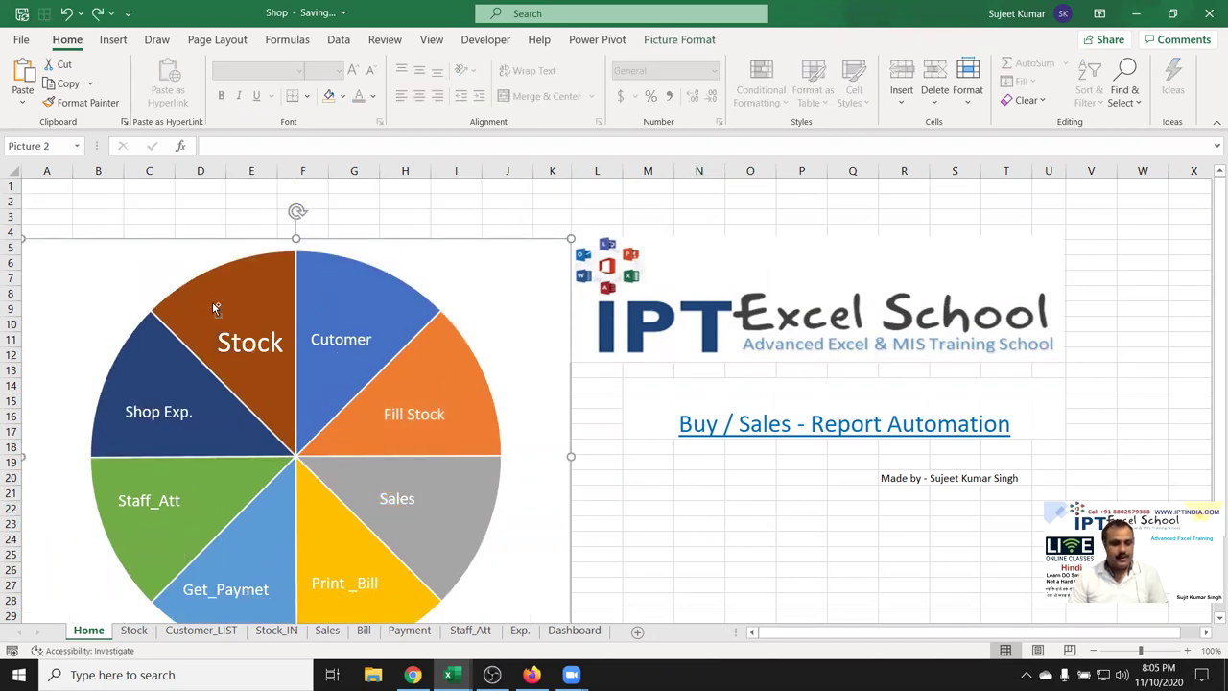
pyautogui.hotkey('ctrl', 'a')
pyautogui.moveTo(436, 259); pyautogui.dragTo(410, 198)
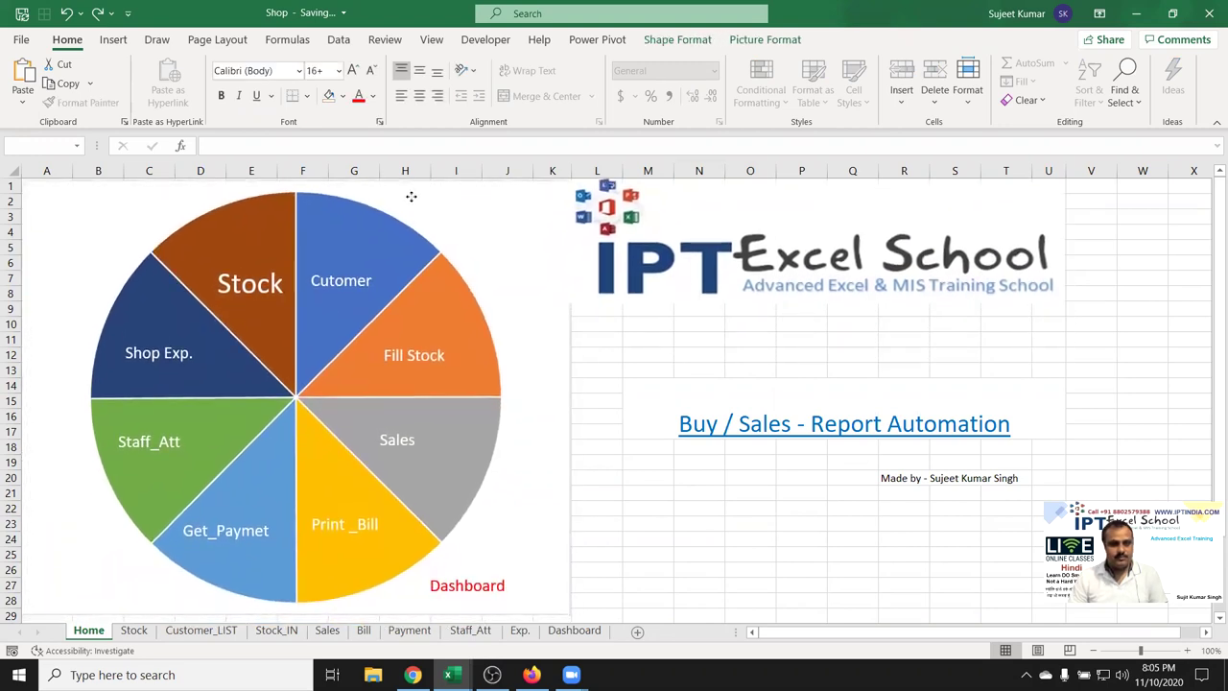
pyautogui.click(664, 527)
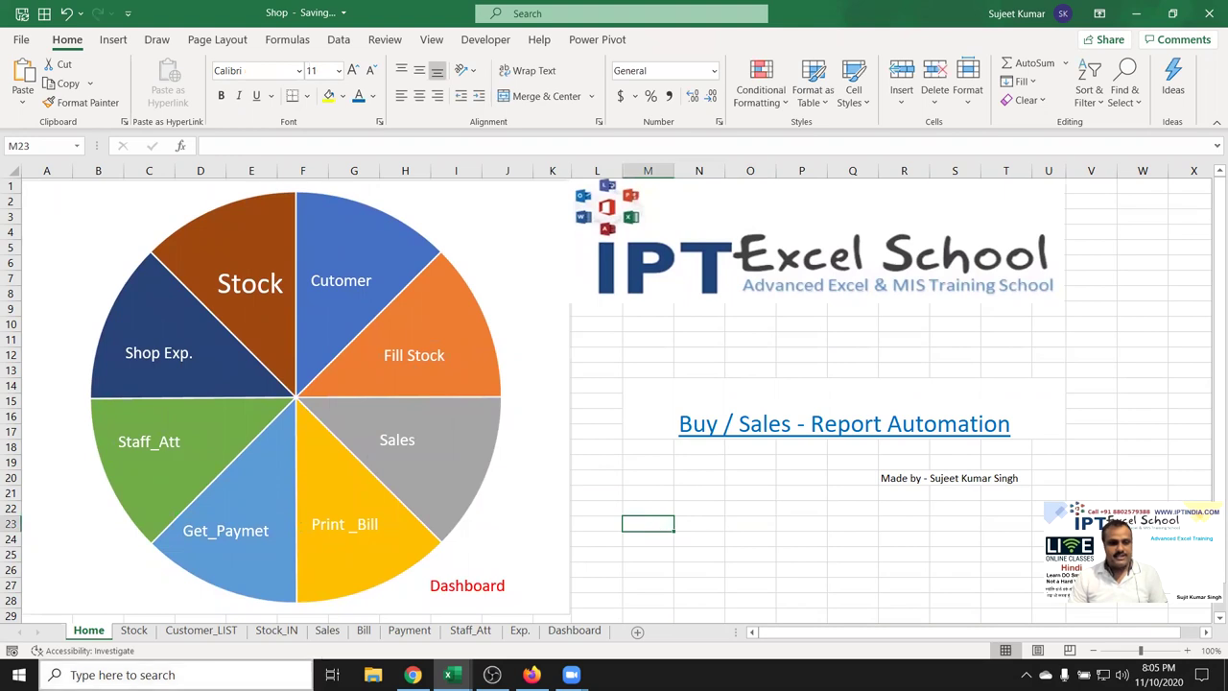
pyautogui.click(133, 630)
pyautogui.click(206, 632)
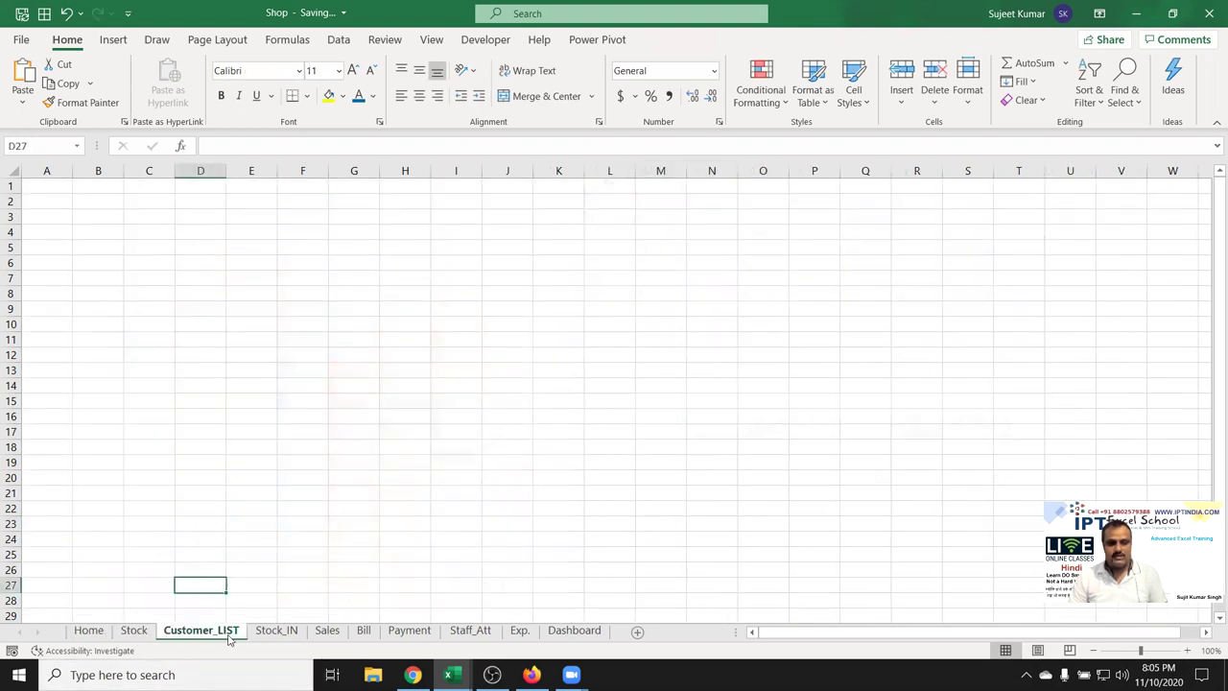
pyautogui.click(276, 631)
pyautogui.click(329, 633)
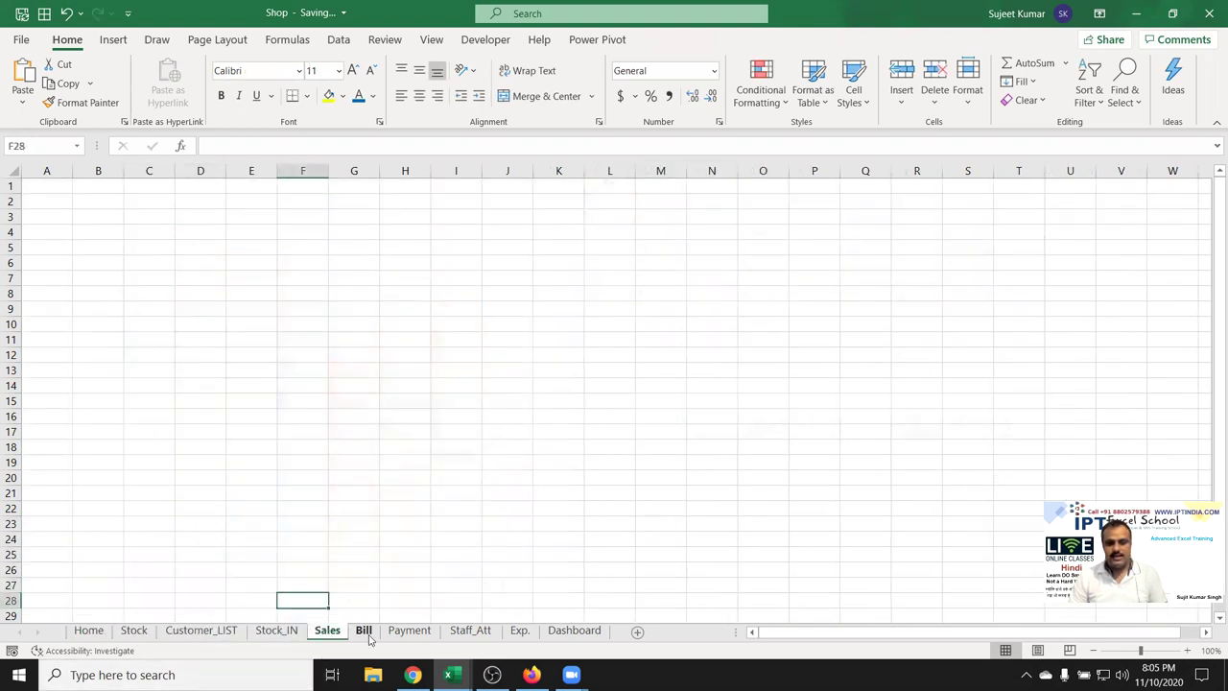
pyautogui.click(368, 637)
pyautogui.click(408, 635)
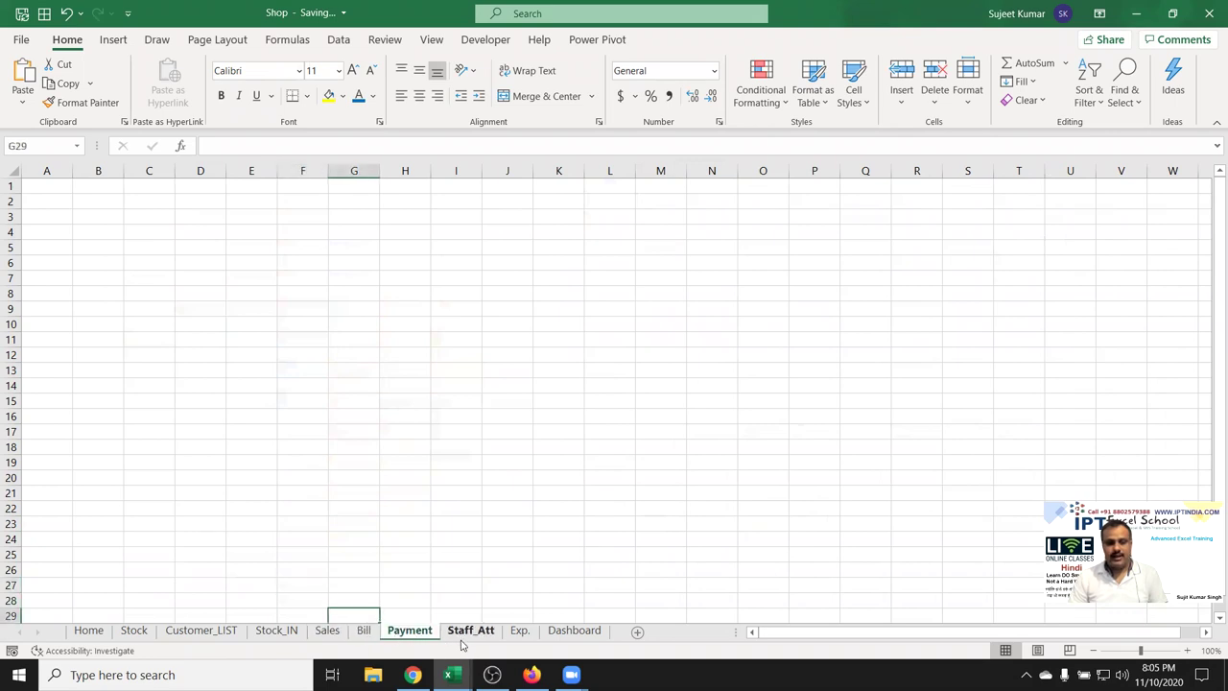
pyautogui.click(469, 639)
pyautogui.click(519, 637)
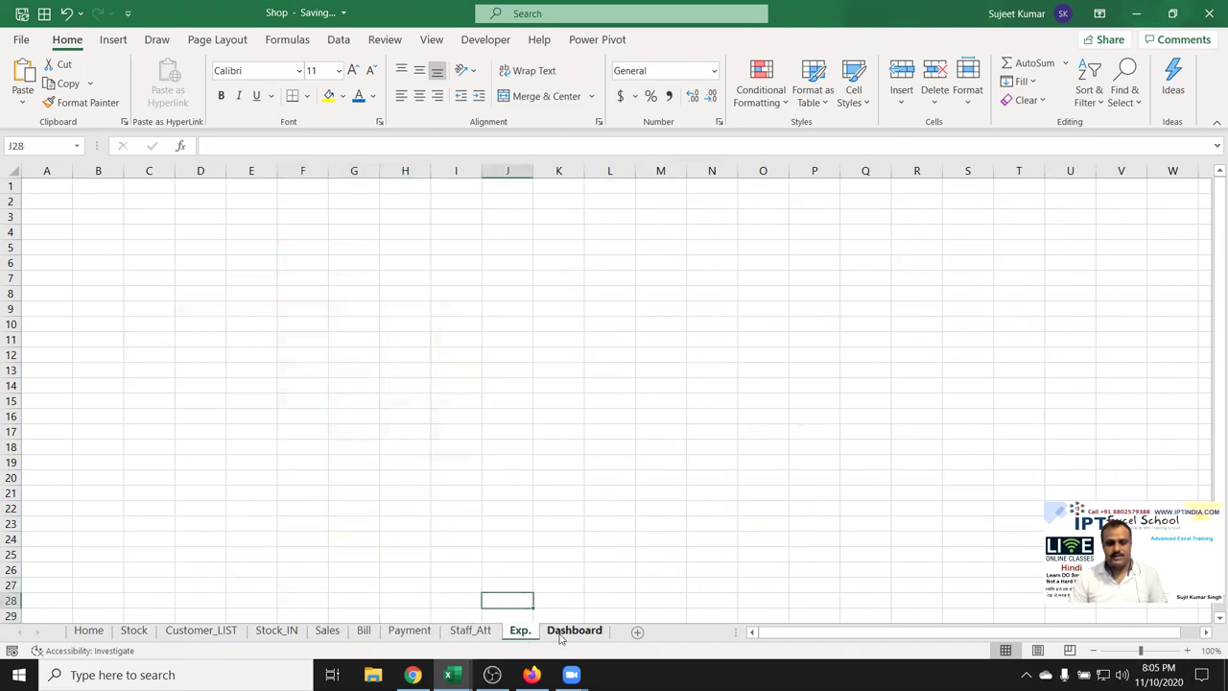
pyautogui.click(557, 637)
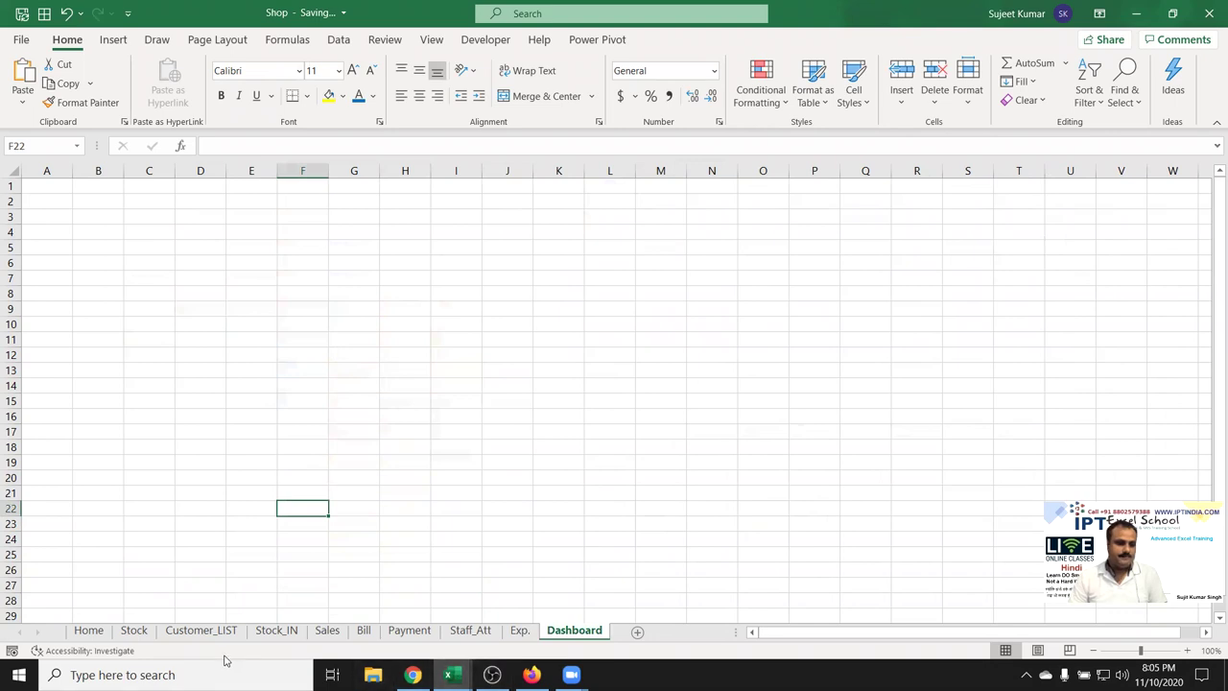
pyautogui.click(100, 631)
pyautogui.click(777, 535)
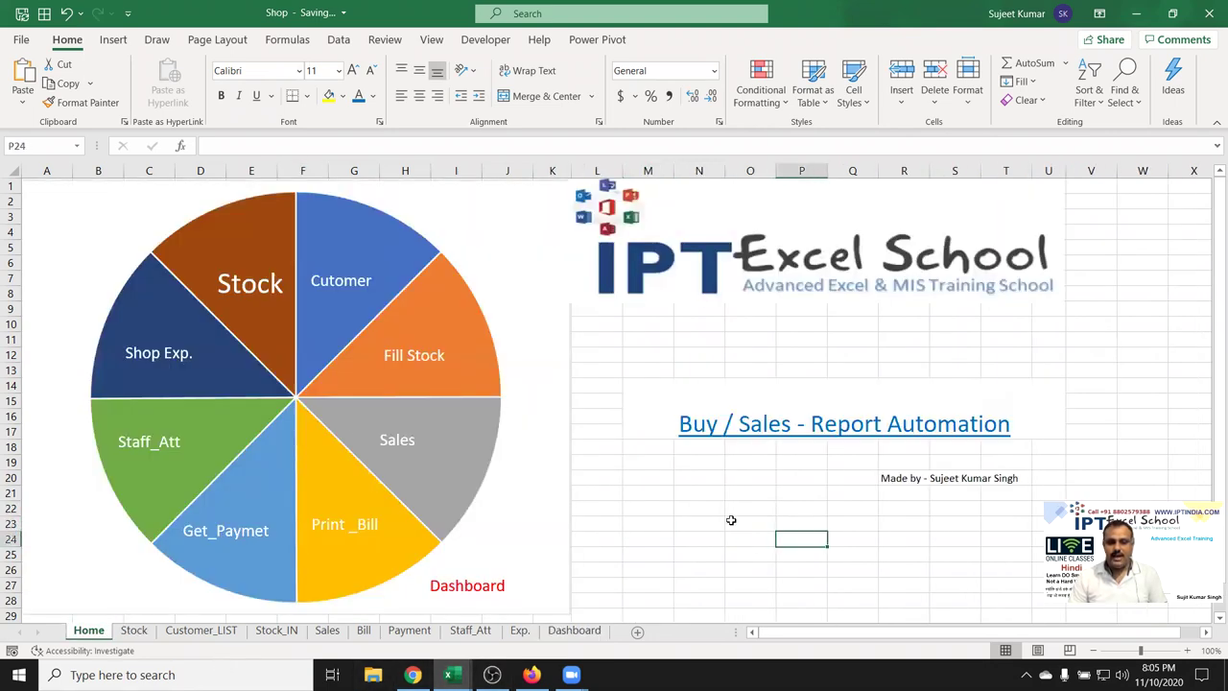
# Hyperlink the pie's Stock label to Stock!A1 via a bookmark, then follow it to test
pyautogui.click(262, 299)
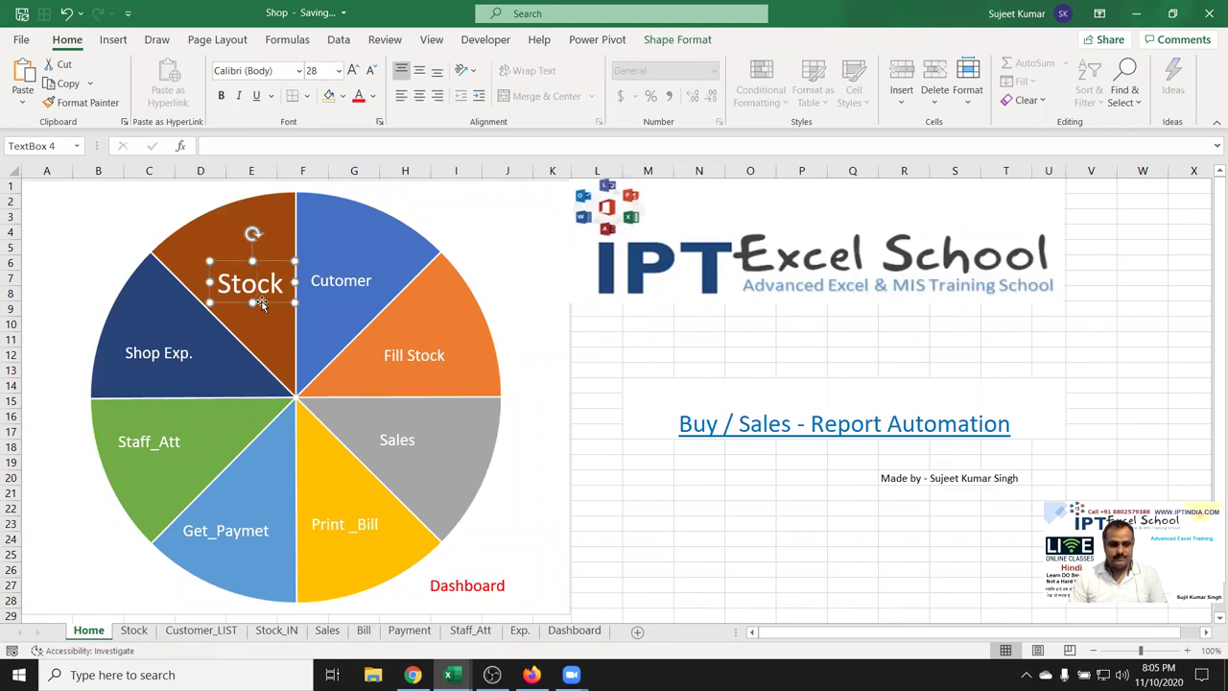
pyautogui.rightClick(262, 300)
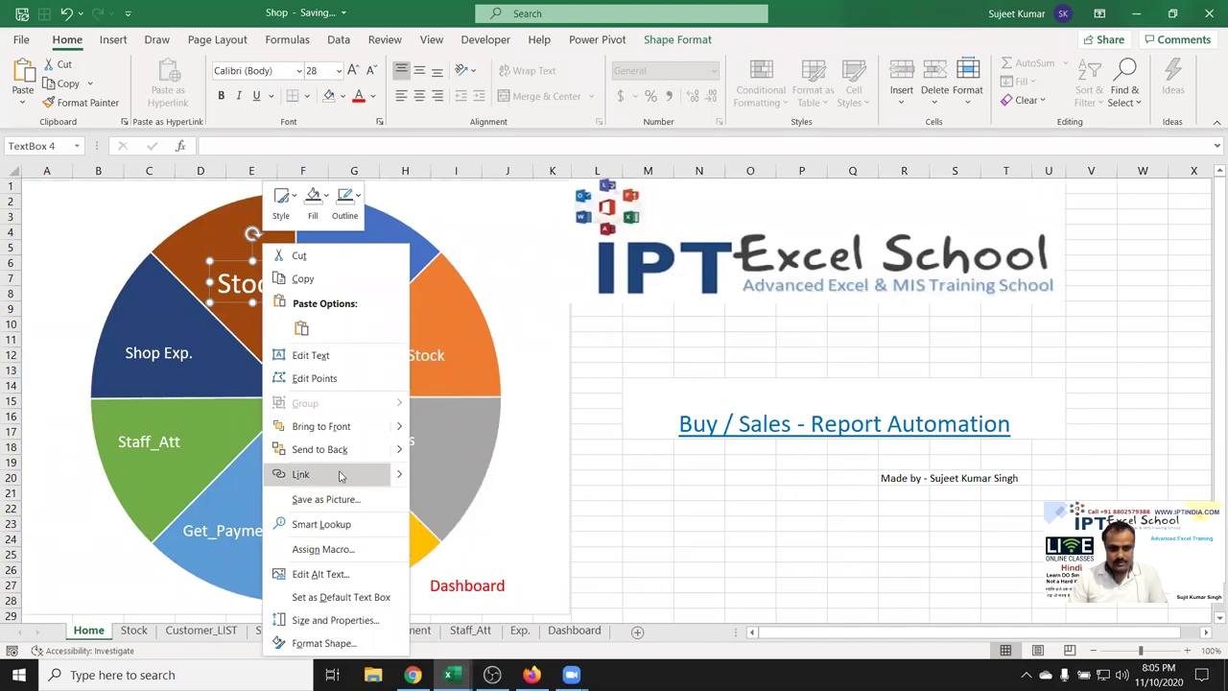
pyautogui.click(300, 474)
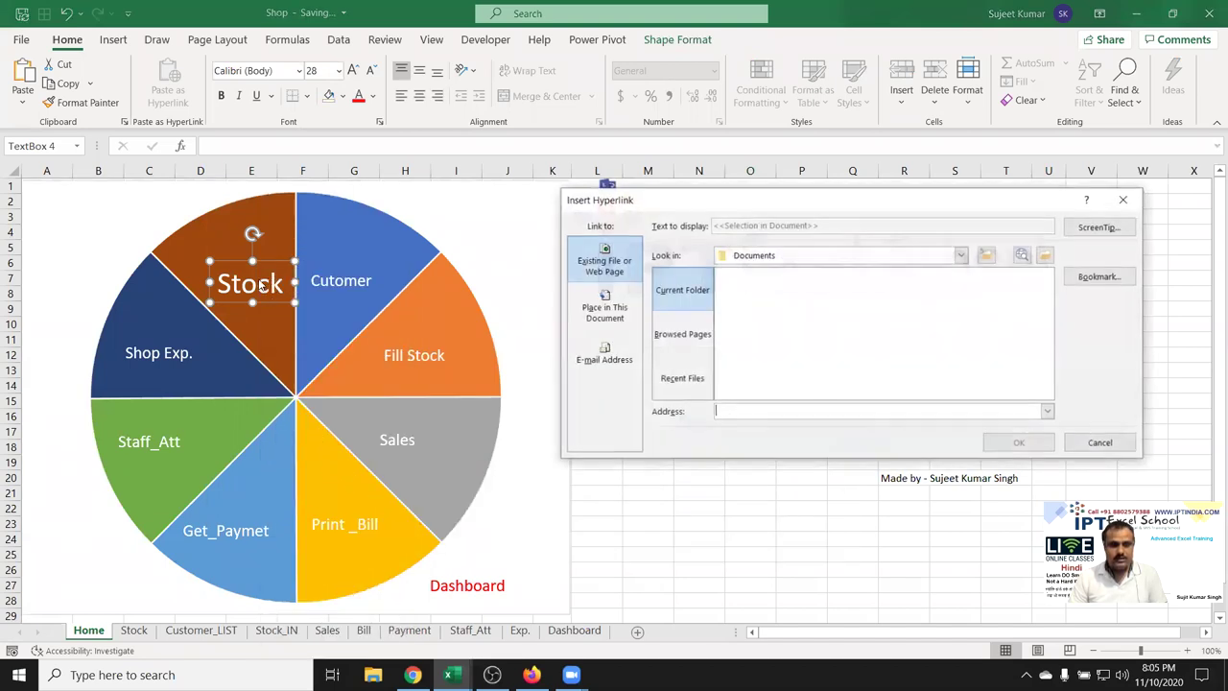
pyautogui.click(1099, 278)
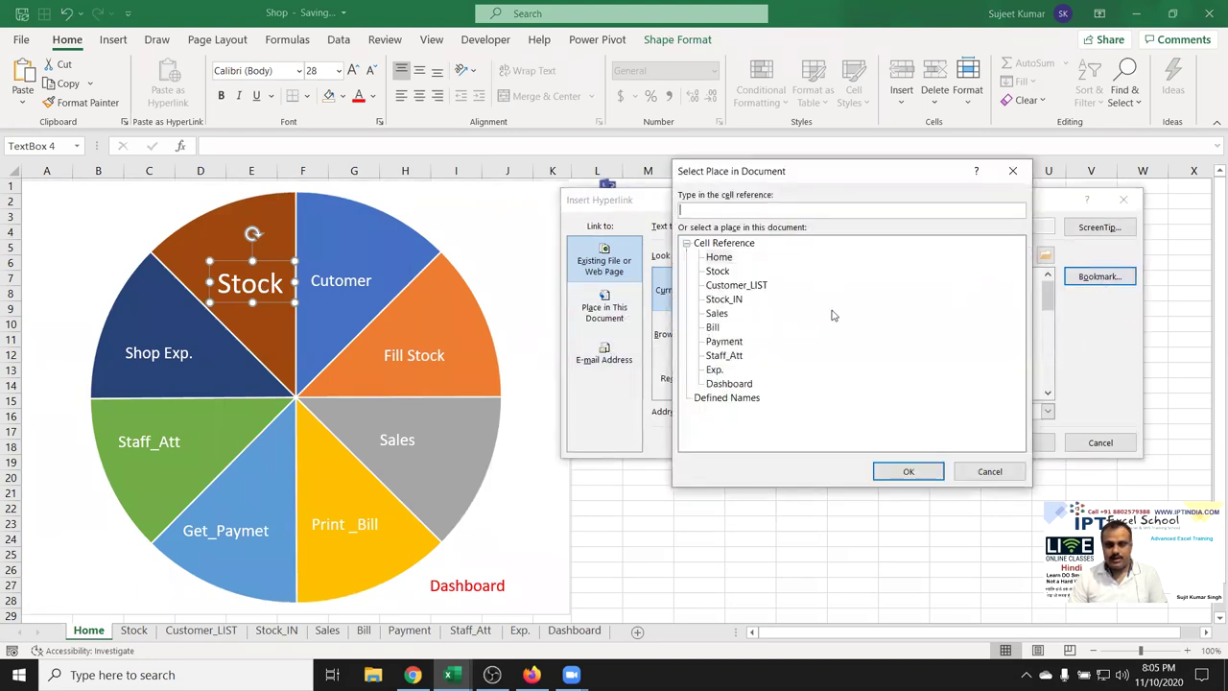
pyautogui.click(717, 271)
pyautogui.click(907, 471)
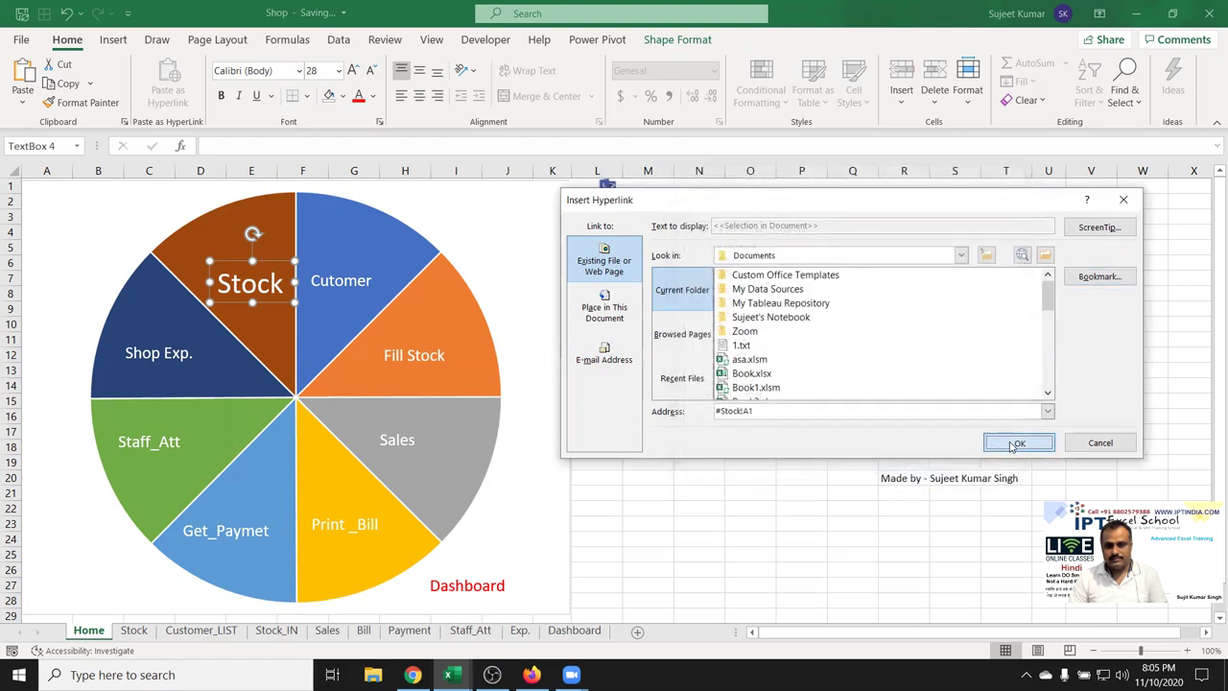
pyautogui.click(1015, 443)
pyautogui.click(831, 487)
pyautogui.click(750, 509)
pyautogui.click(252, 293)
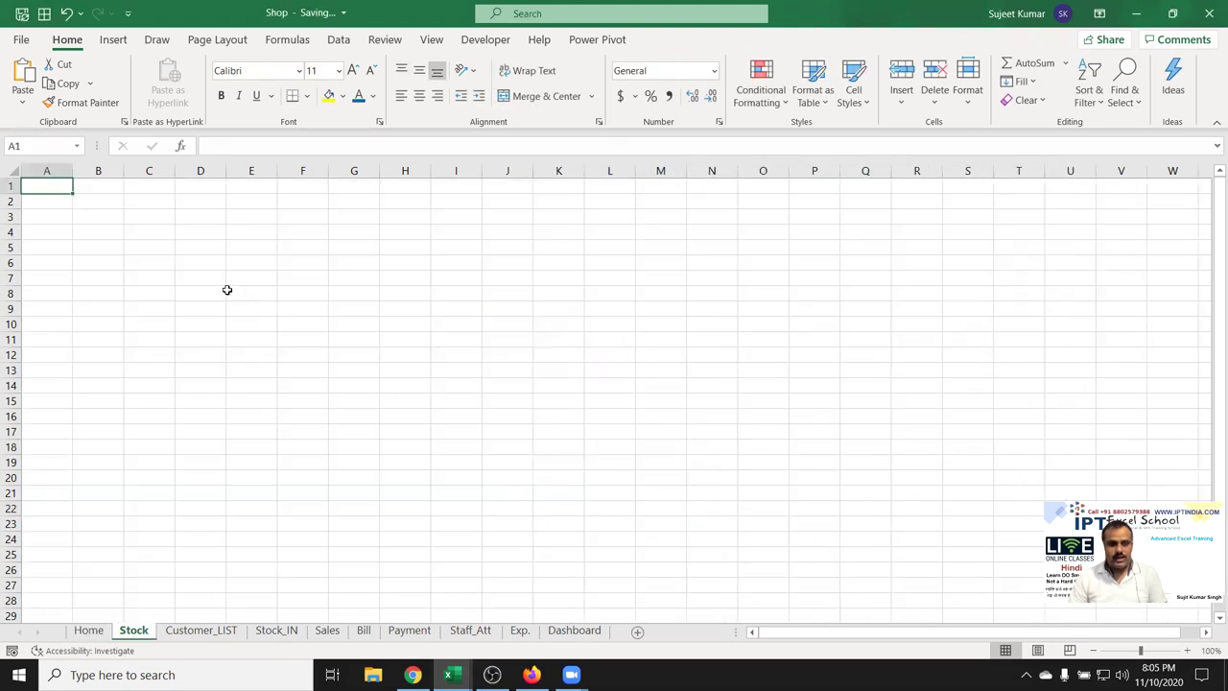
# Enter the headers PID, NAME, S_Date and Size across A12:D12 of the Stock sheet
pyautogui.click(45, 229)
pyautogui.click(63, 324)
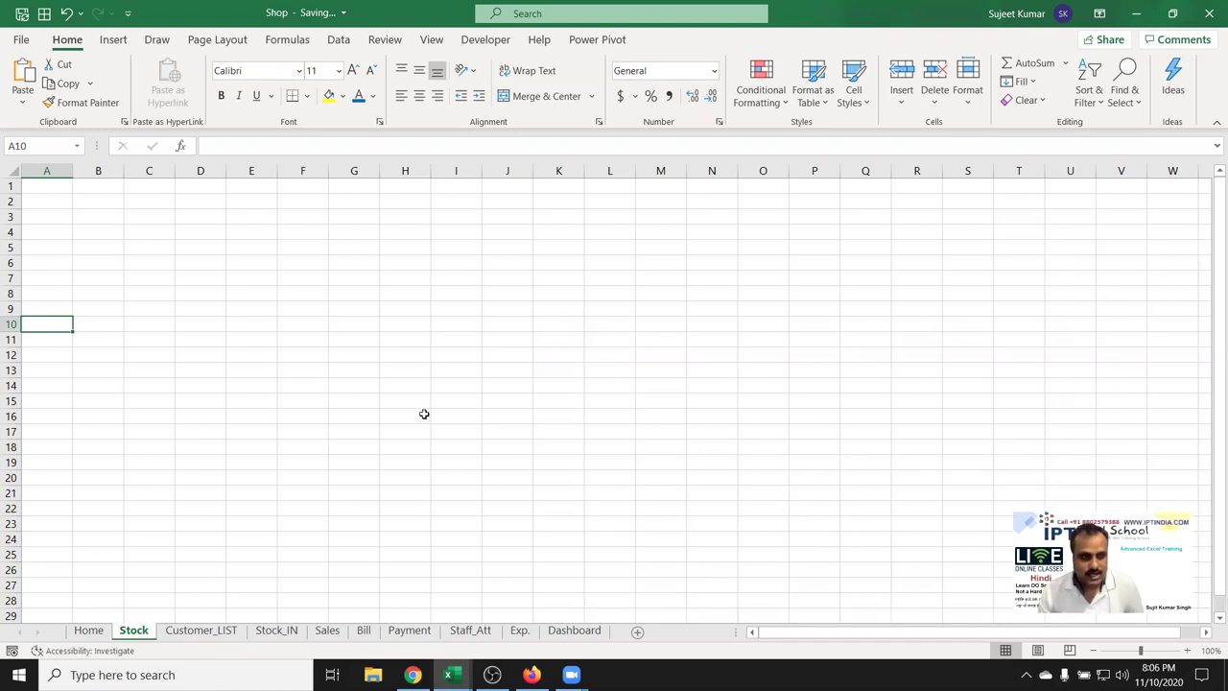
pyautogui.click(49, 354)
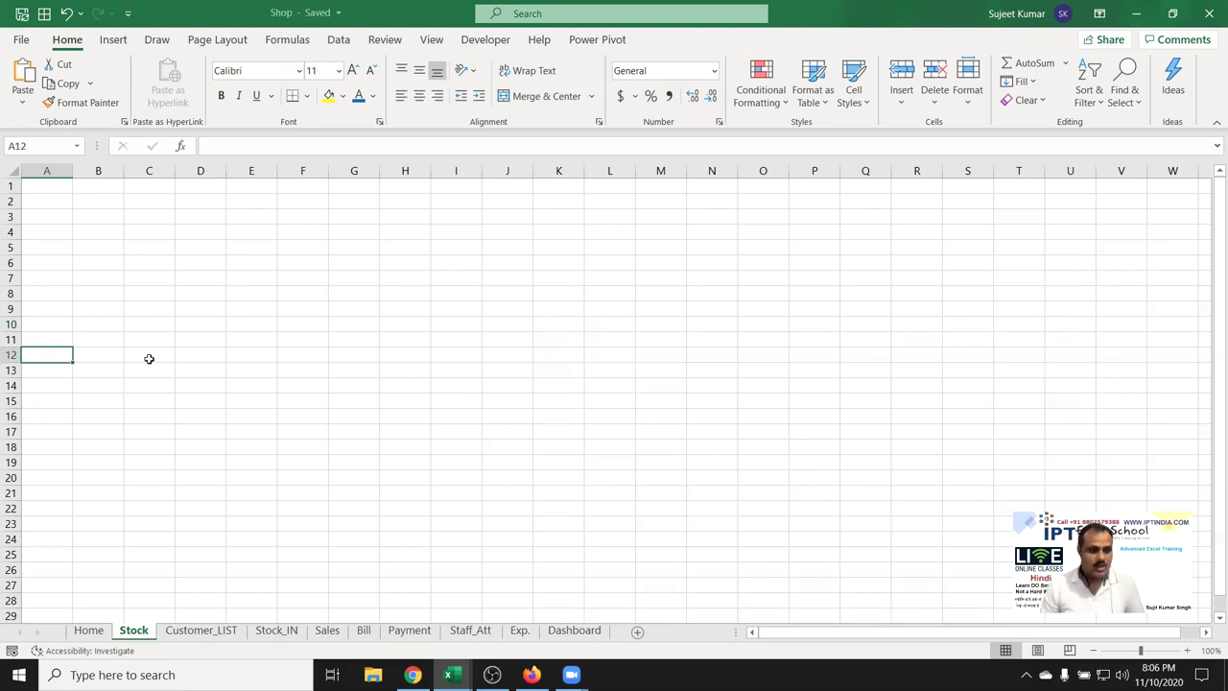
pyautogui.write('PID')
pyautogui.press('Tab')
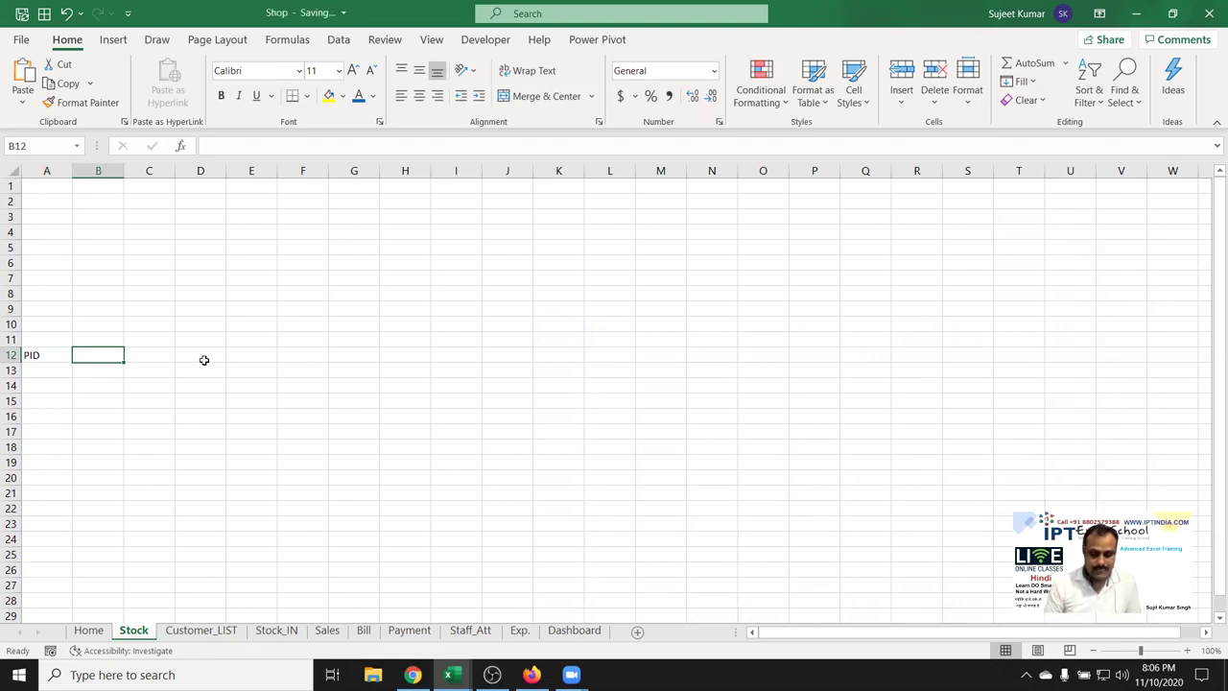
pyautogui.write('NA')
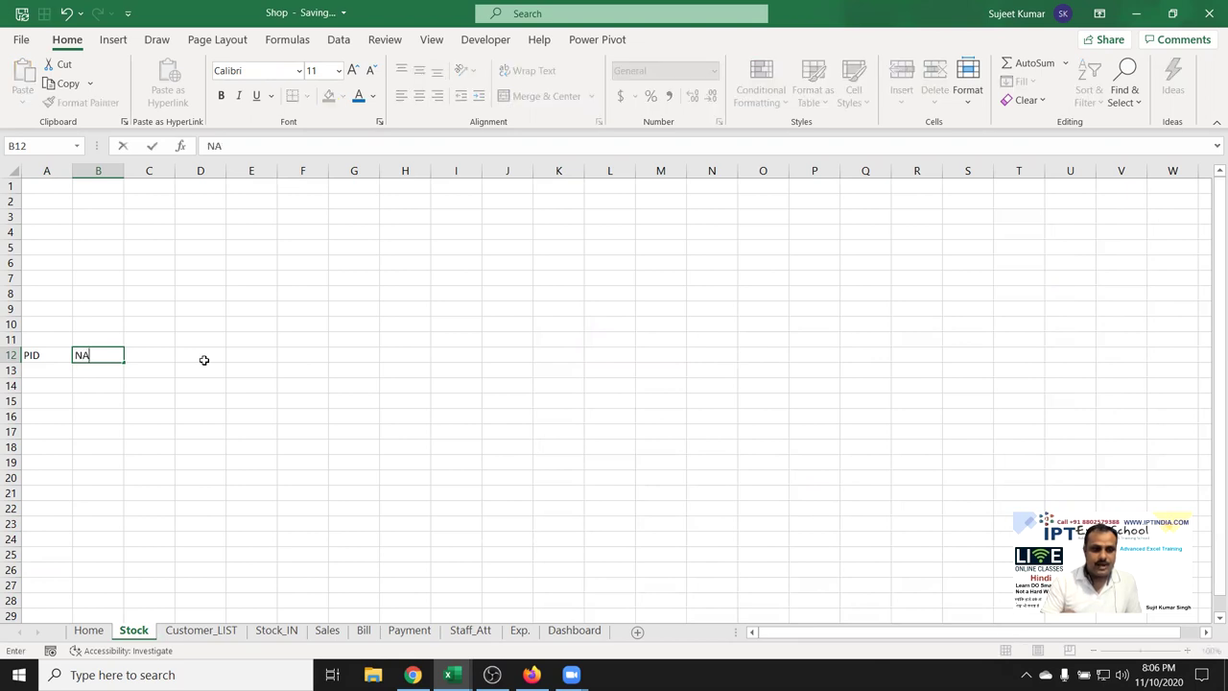
pyautogui.write('ME')
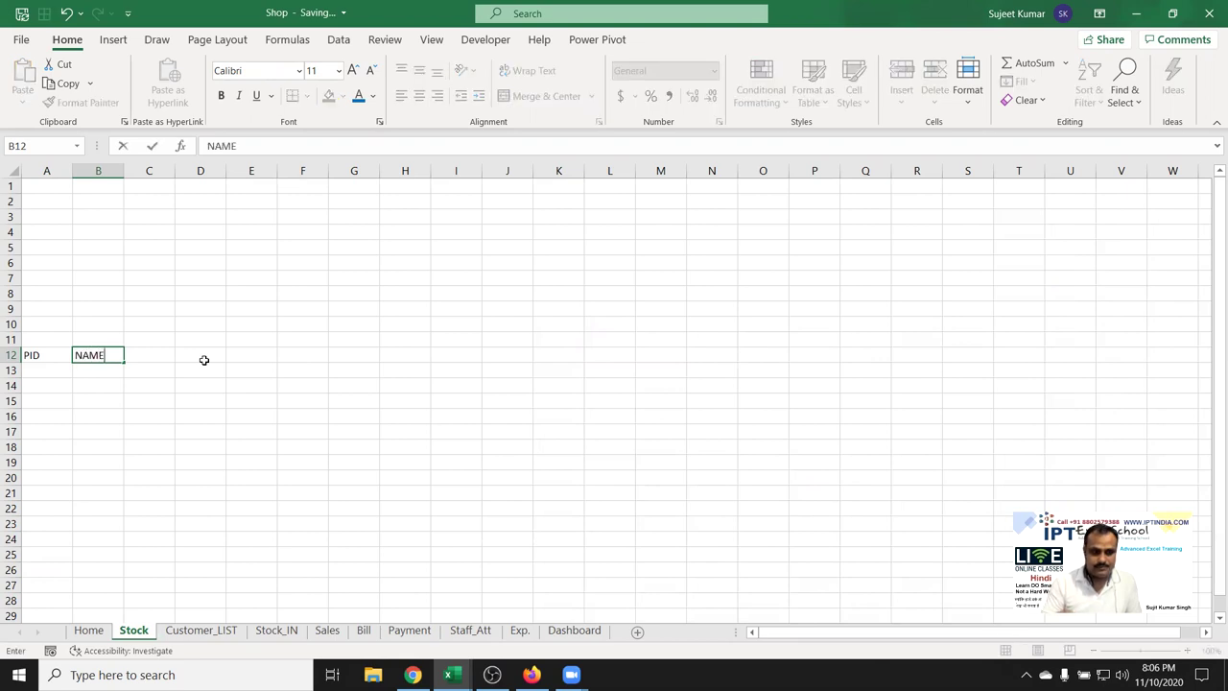
pyautogui.press('Tab')
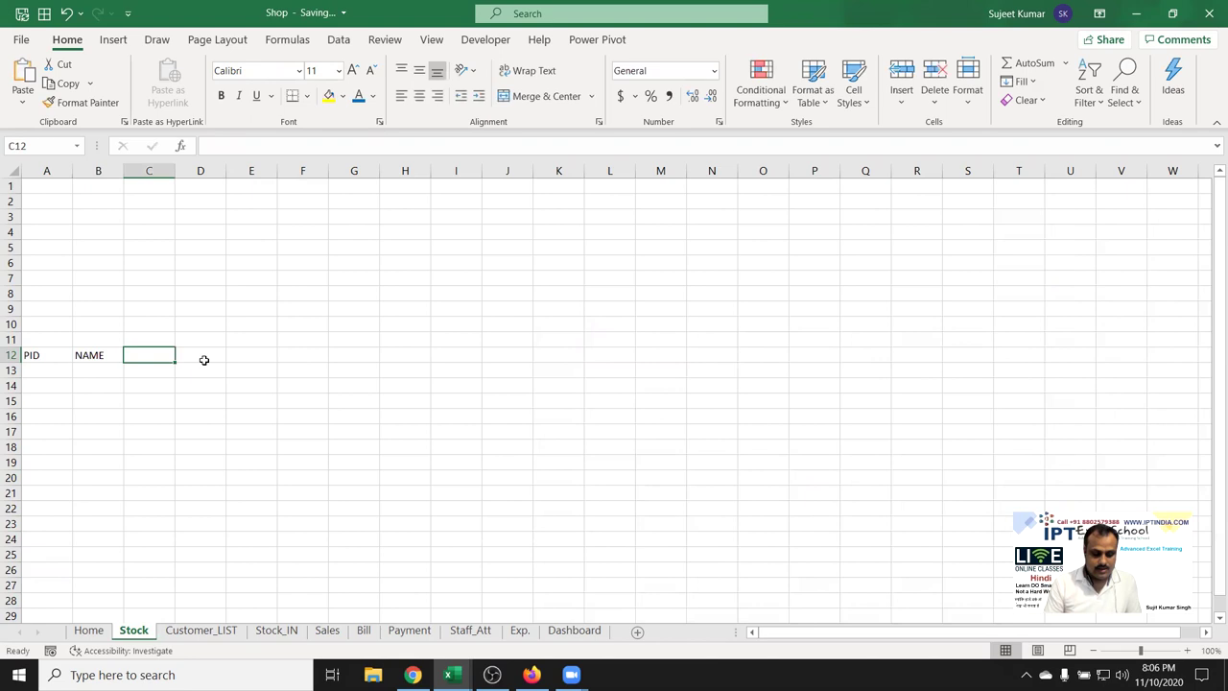
pyautogui.write('S_')
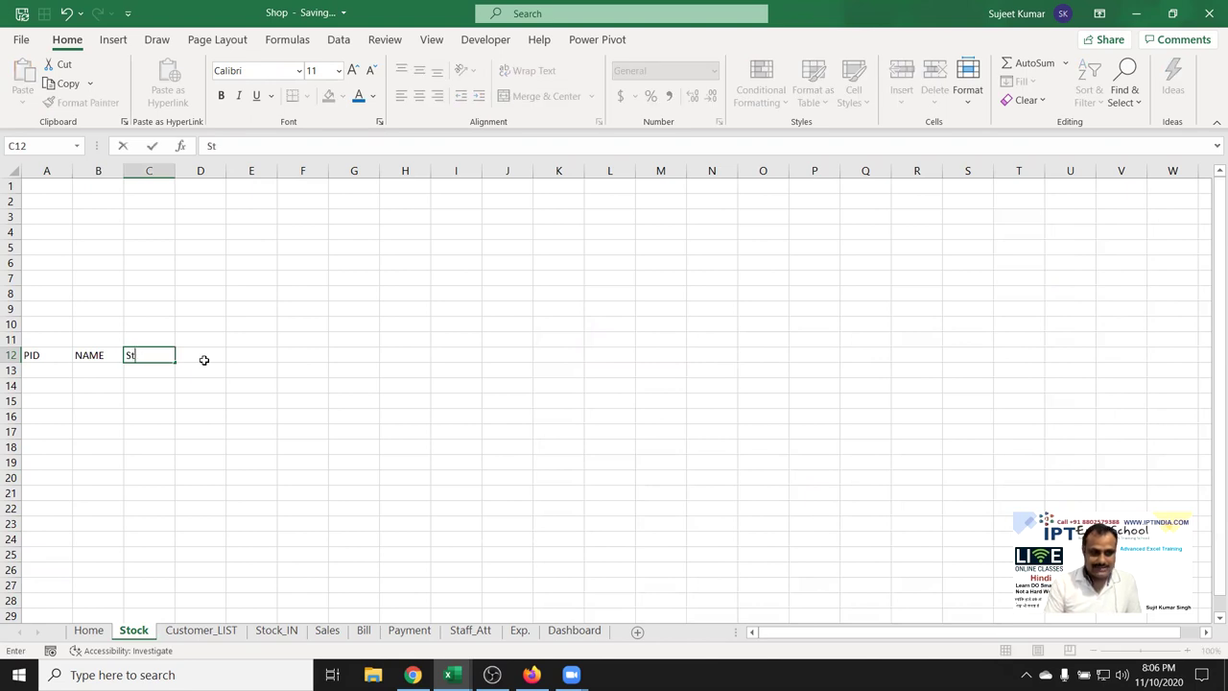
pyautogui.write('Date')
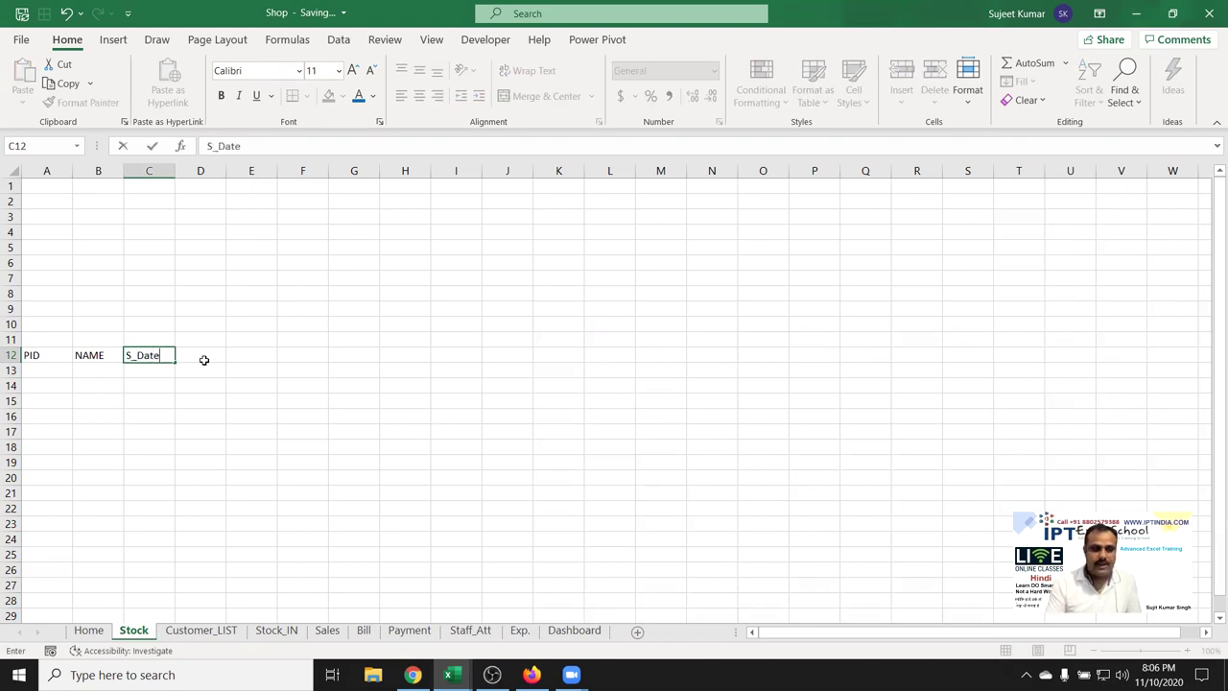
pyautogui.press('Tab')
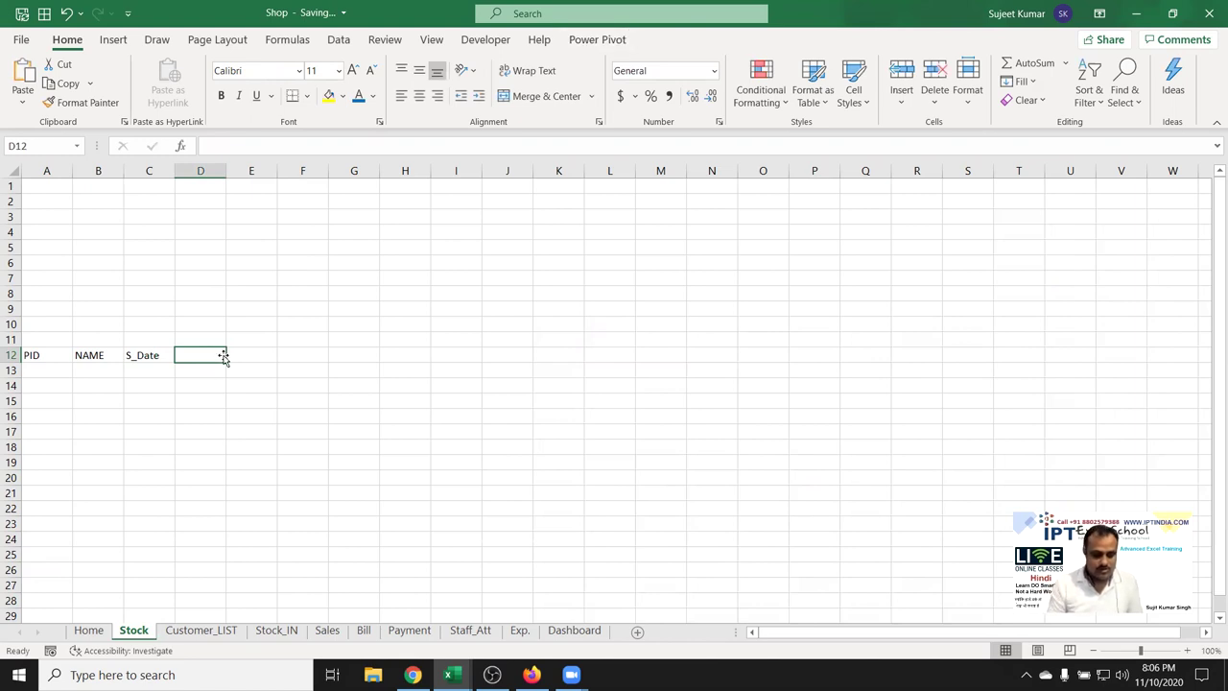
pyautogui.write('Si')
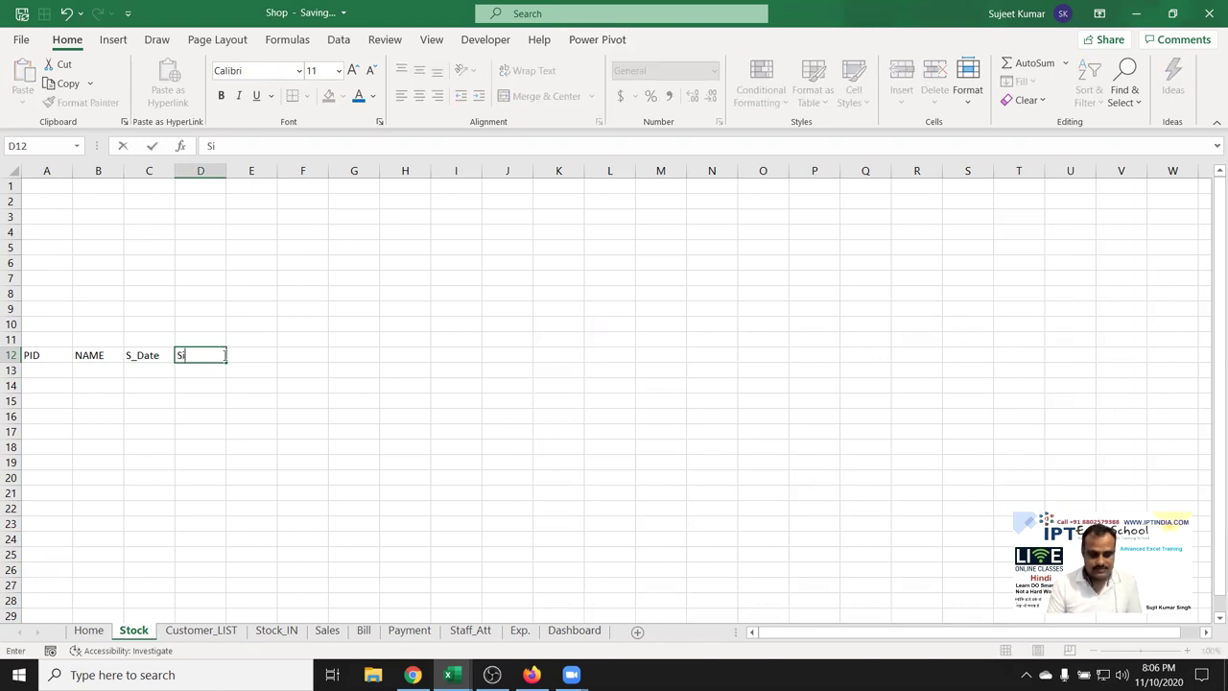
pyautogui.write('ze')
pyautogui.press('Tab')
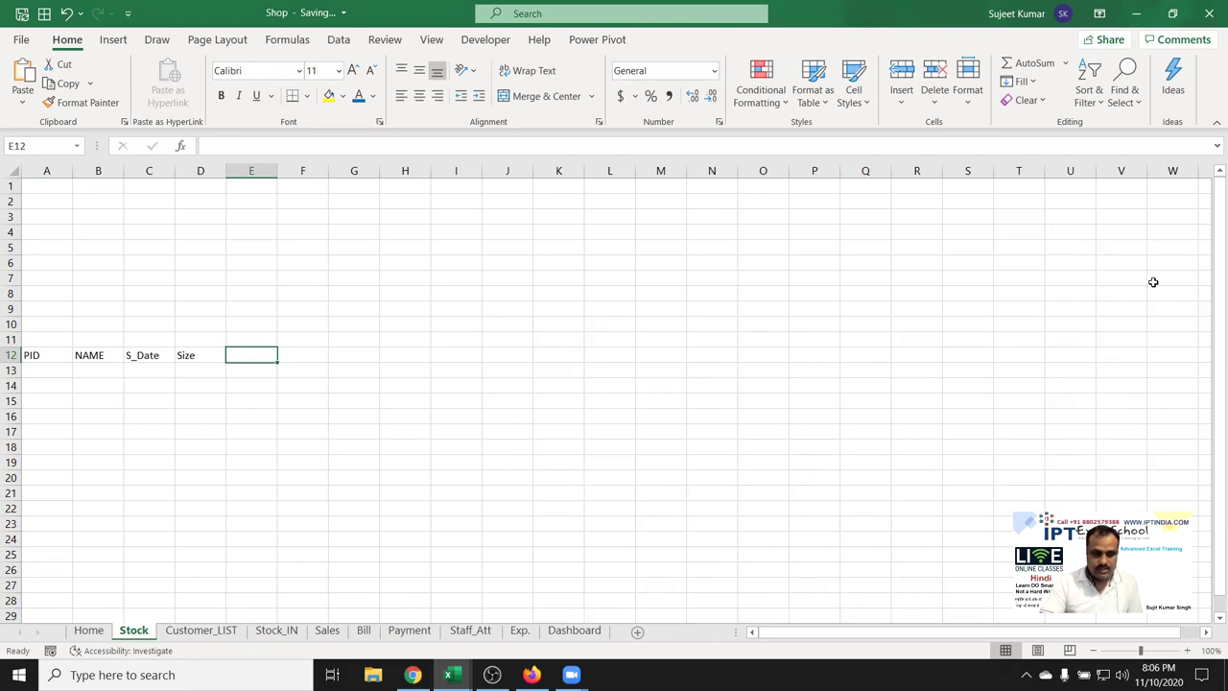
# Enter Unit_Type in E12 and MRP in F12
pyautogui.write('Unit_Ty')
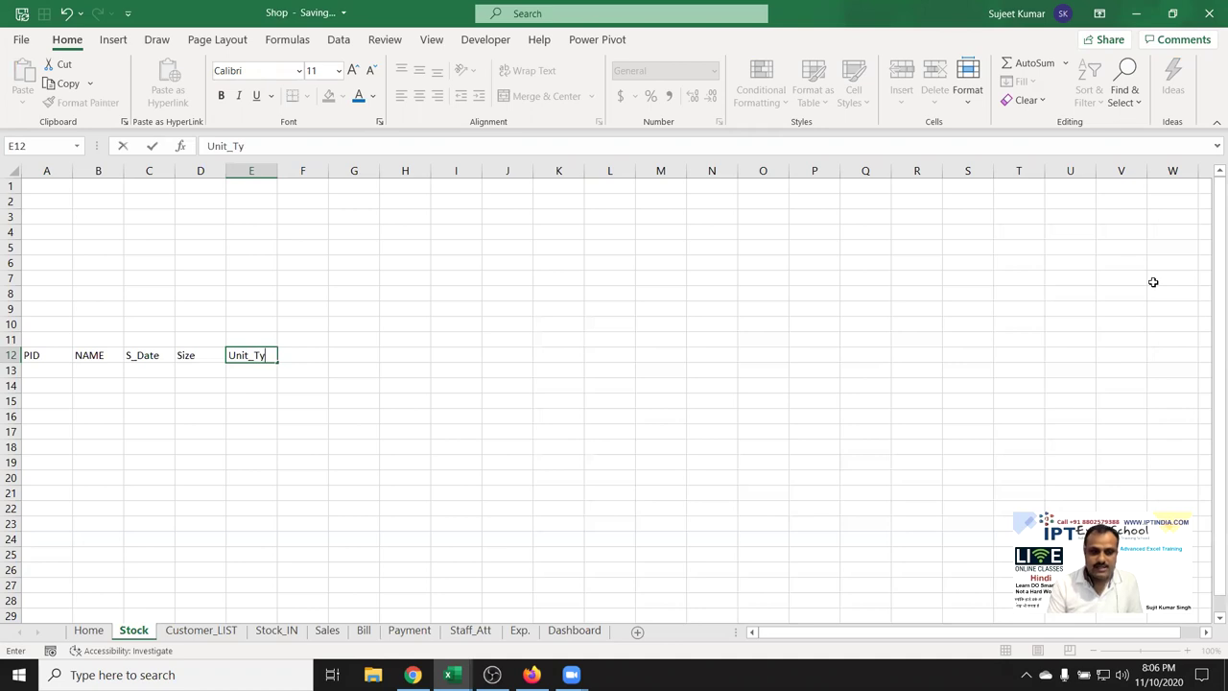
pyautogui.write('pe')
pyautogui.click(260, 320)
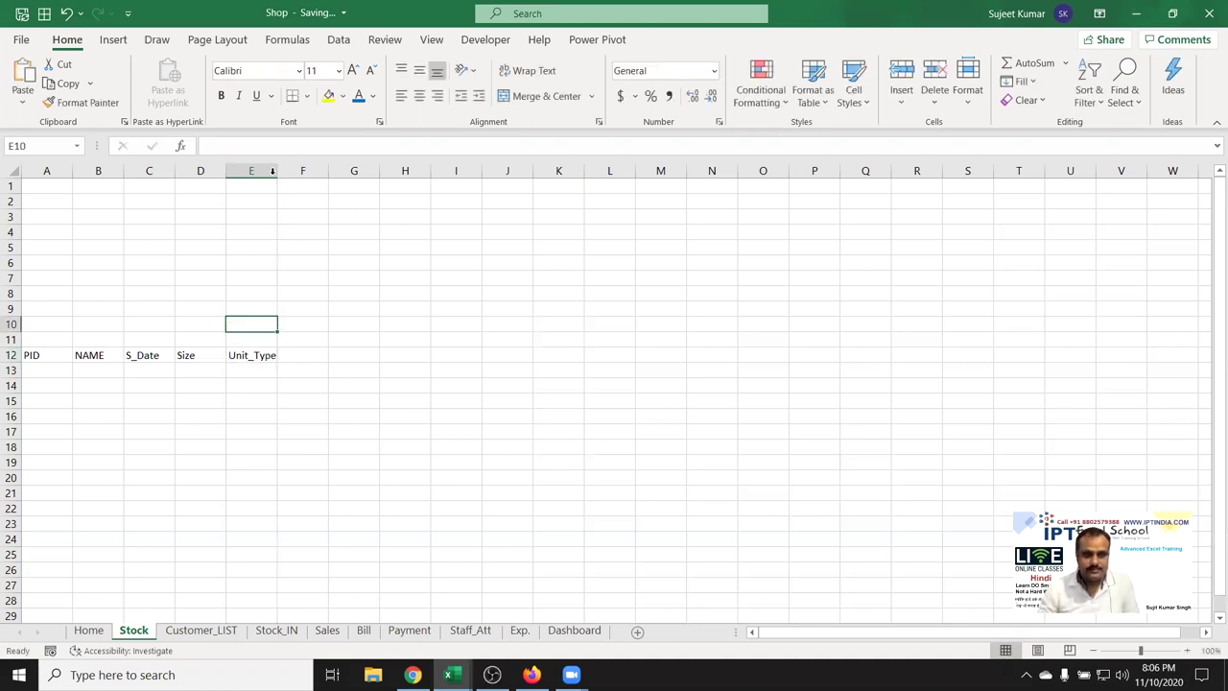
pyautogui.click(305, 353)
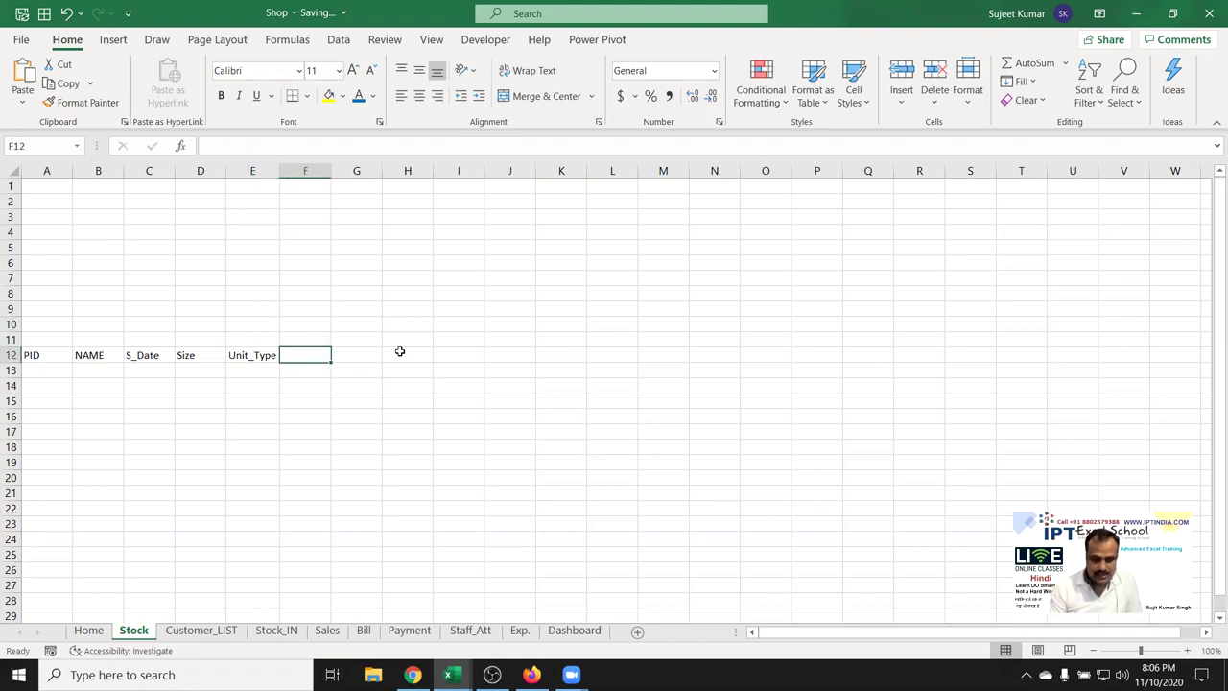
pyautogui.write('M')
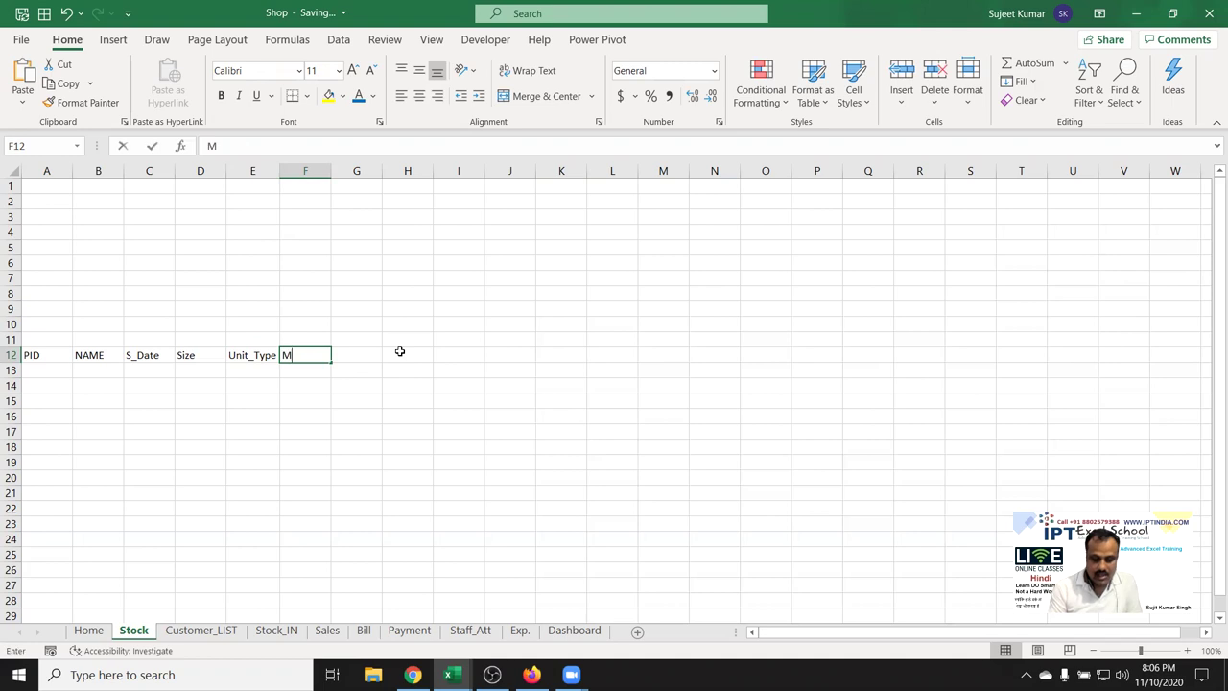
pyautogui.write('RP')
pyautogui.press('Tab')
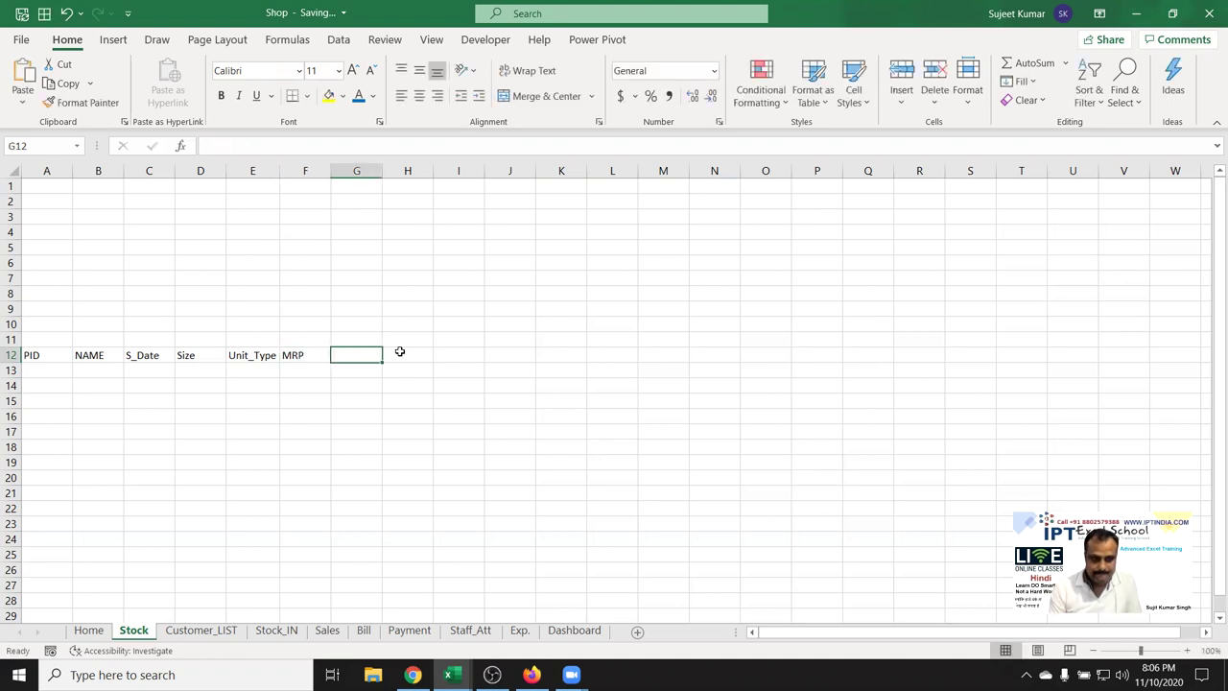
# Enter Dis in G12 and S_P in H12, then click along the header cells
pyautogui.write('Dis')
pyautogui.press('Tab')
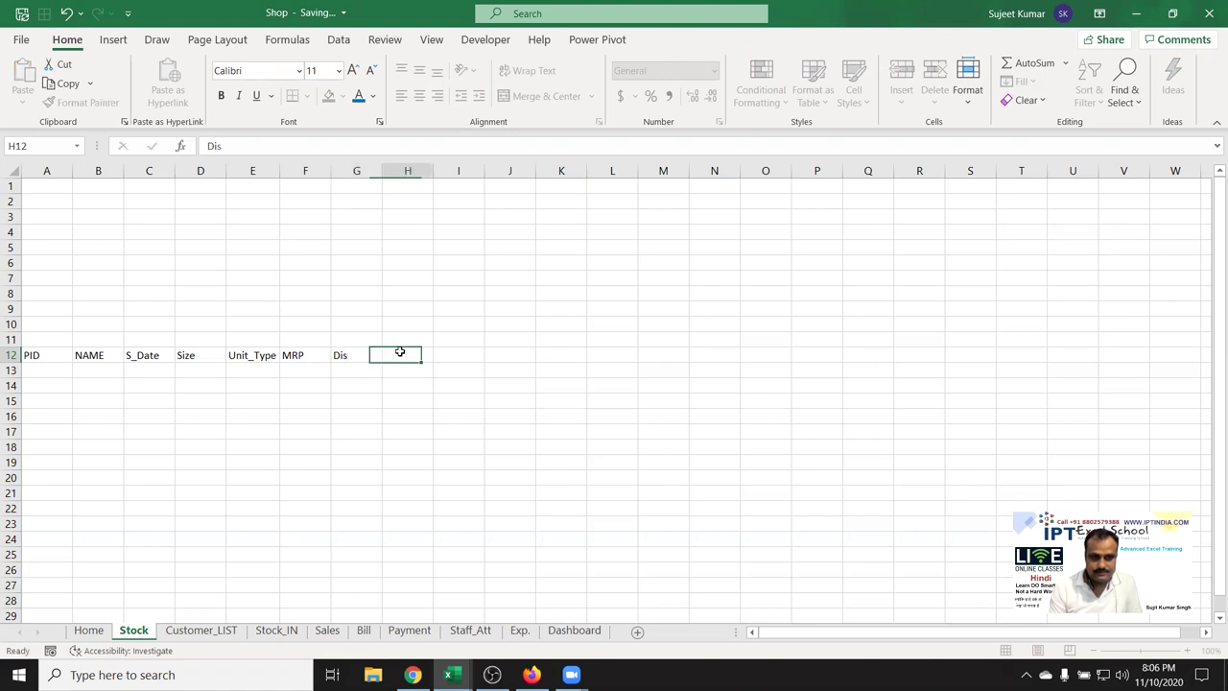
pyautogui.write('S_P')
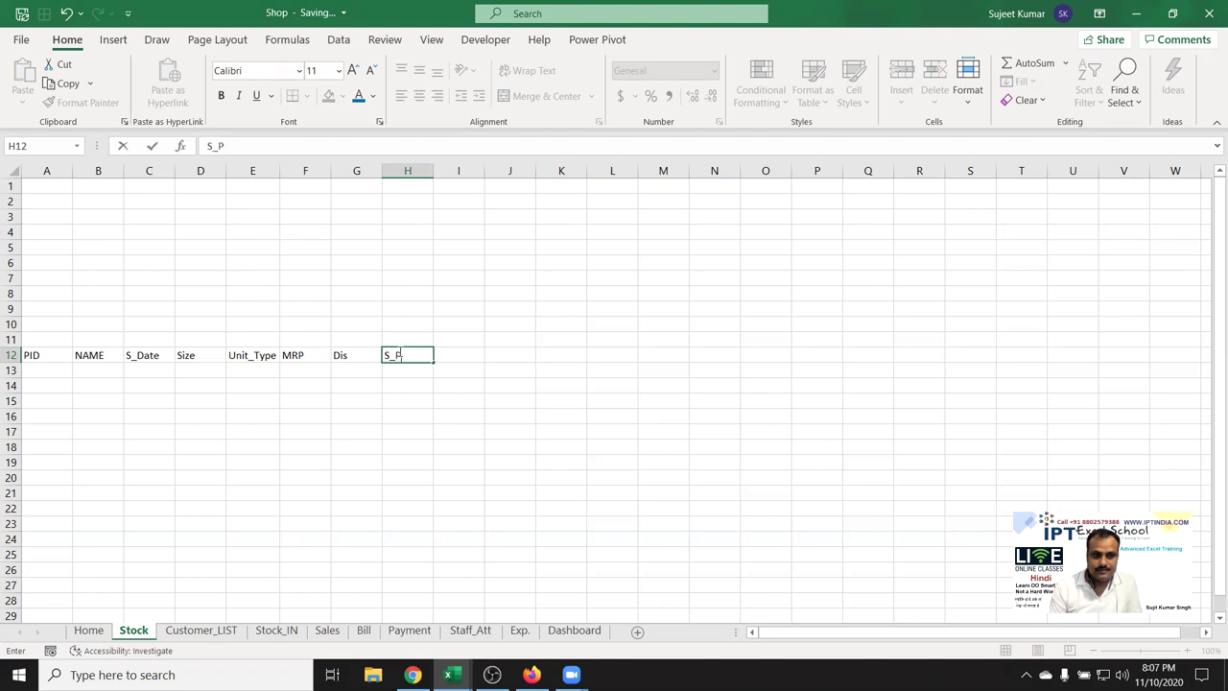
pyautogui.hotkey('ctrl', 'Return')
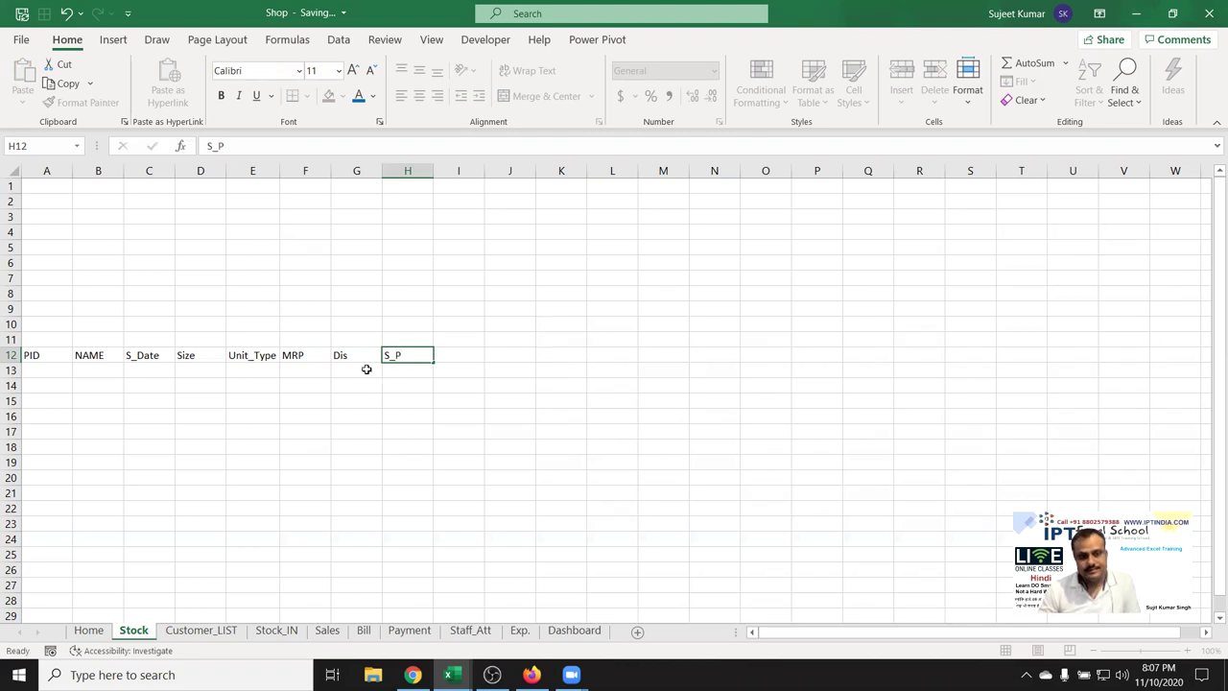
pyautogui.click(367, 369)
pyautogui.click(351, 351)
pyautogui.click(392, 354)
pyautogui.click(312, 350)
pyautogui.click(370, 352)
pyautogui.click(395, 353)
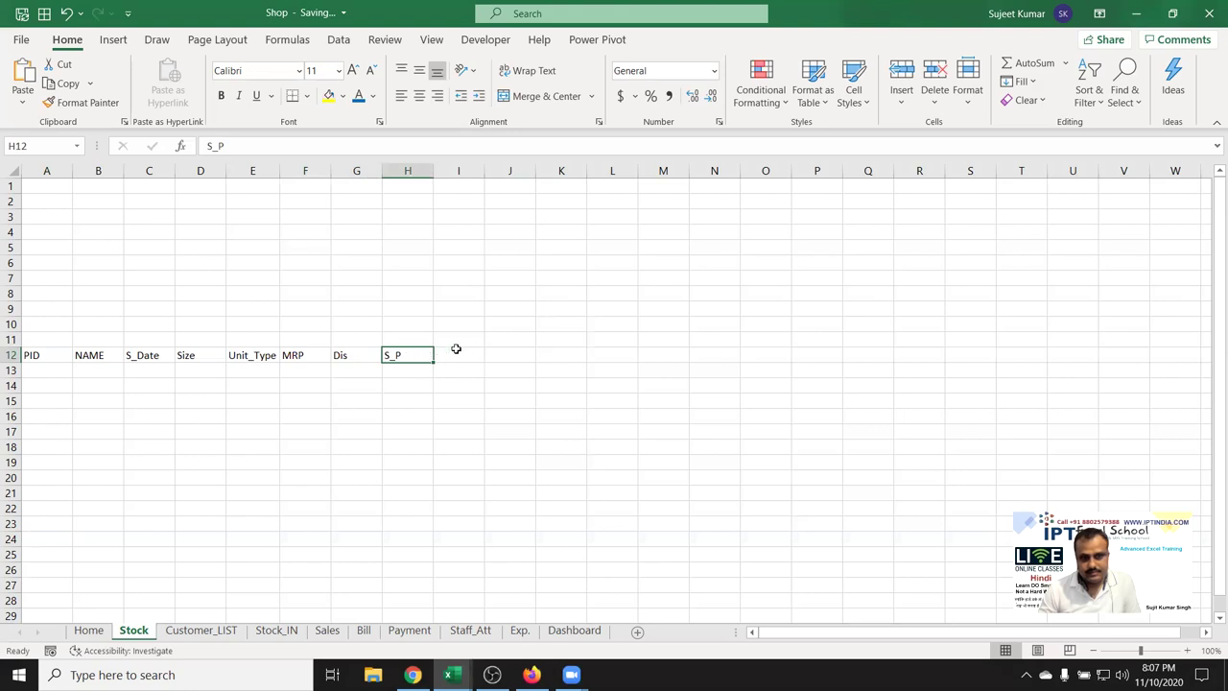
pyautogui.click(456, 349)
# Clear the Dis and S_P headers from G12:H12
pyautogui.moveTo(44, 351); pyautogui.dragTo(397, 353)
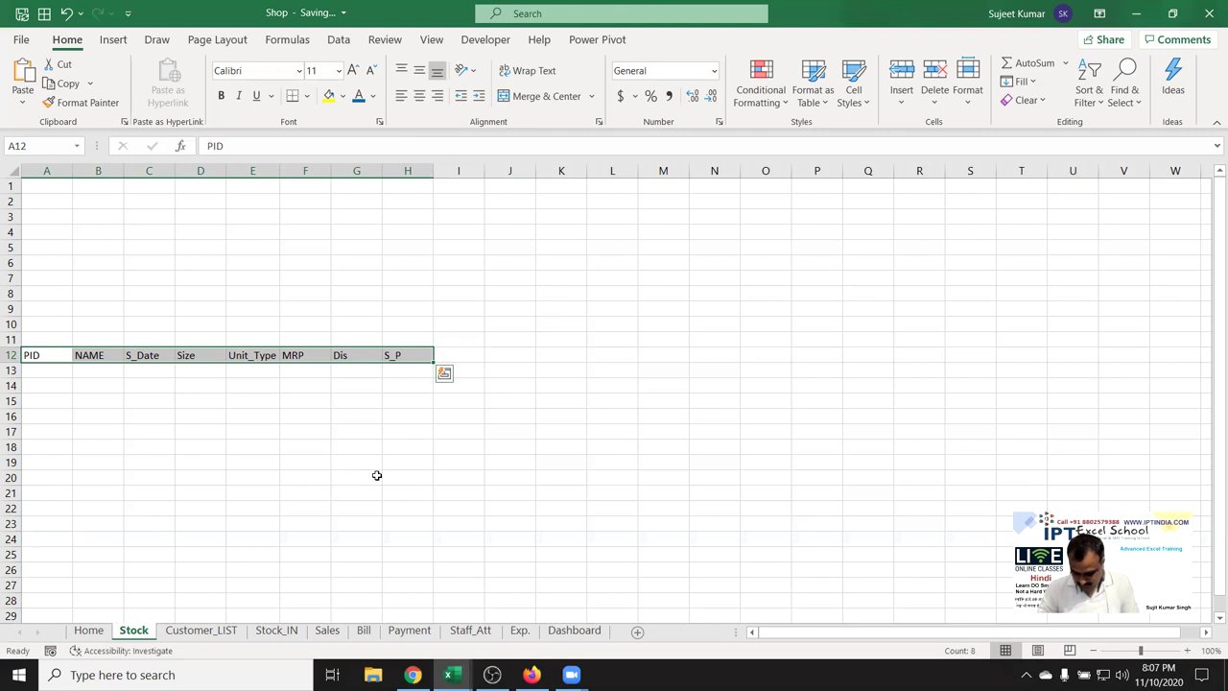
pyautogui.click(328, 355)
pyautogui.click(341, 355)
pyautogui.keyDown('shift'); pyautogui.click(406, 355); pyautogui.keyUp('shift')
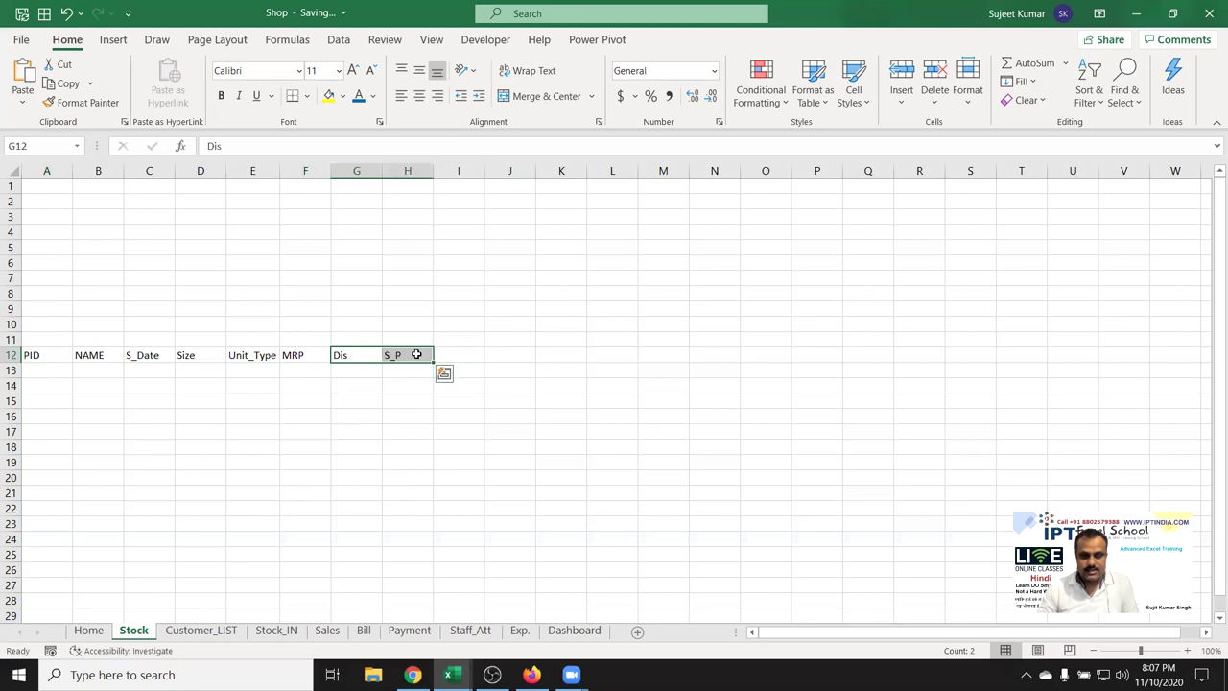
pyautogui.press('Delete')
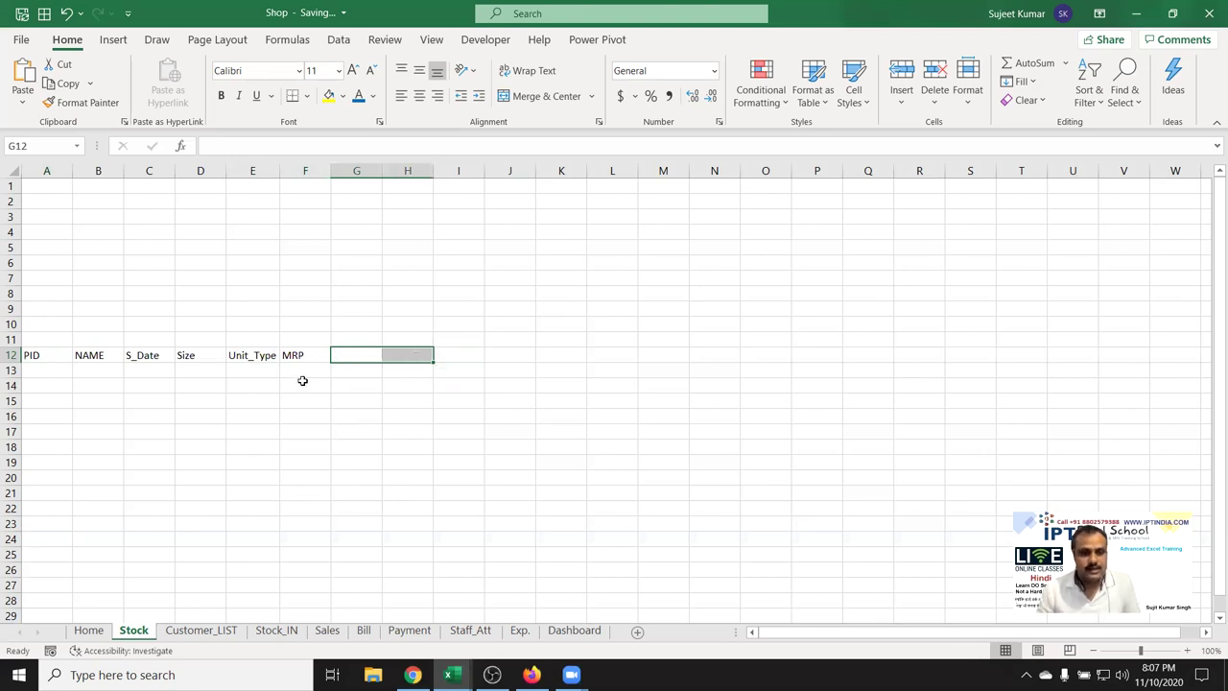
# Widen column E so the Unit_Type header fits
pyautogui.click(271, 340)
pyautogui.click(266, 353)
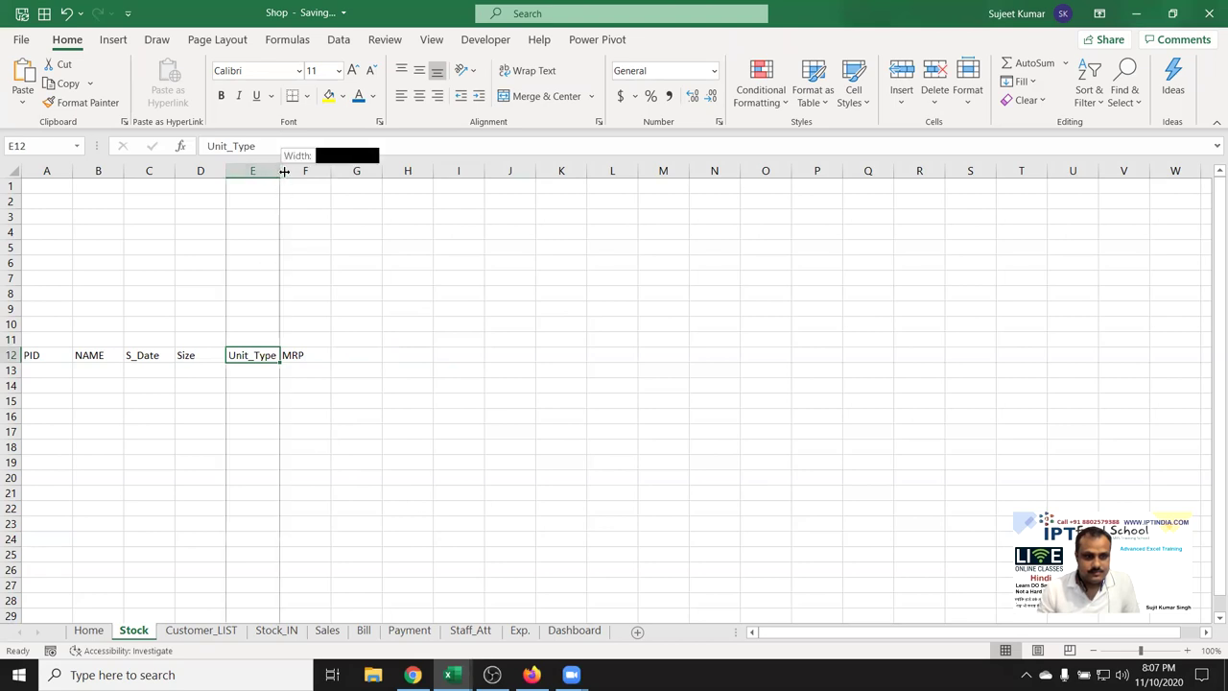
pyautogui.moveTo(279, 170); pyautogui.dragTo(287, 170)
# Enter Sales, Buy and Available_Stock as headers in G12, H12 and I12
pyautogui.click(365, 357)
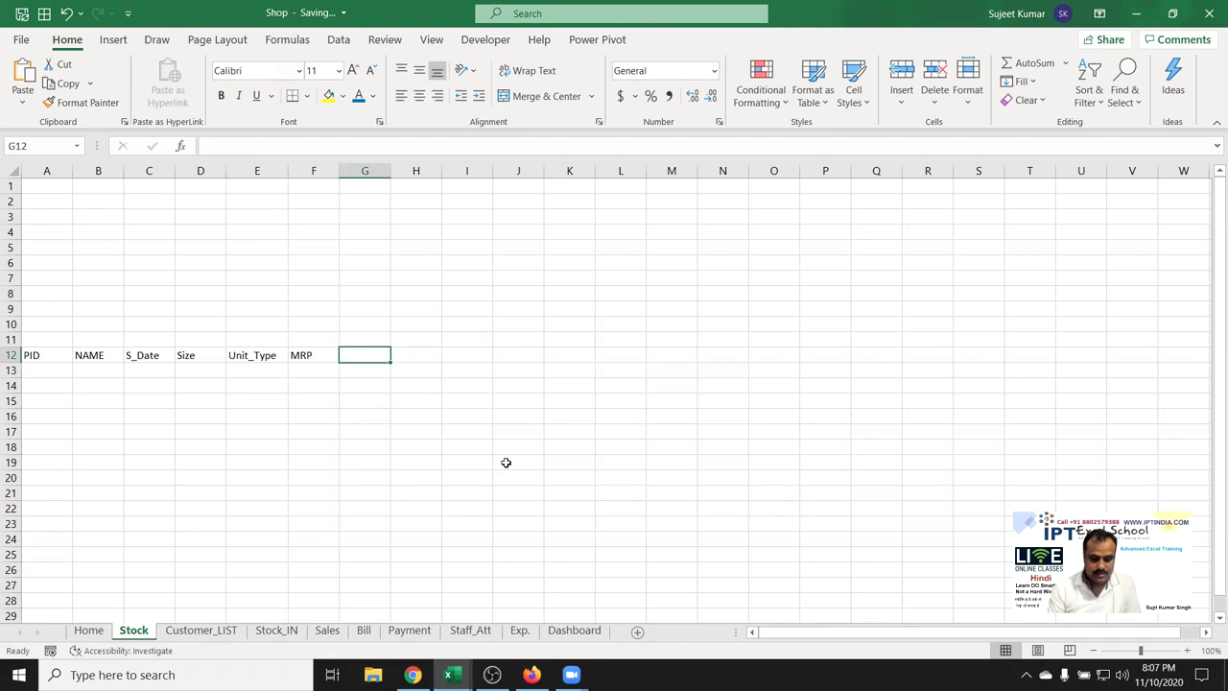
pyautogui.write('Sales')
pyautogui.press('Tab')
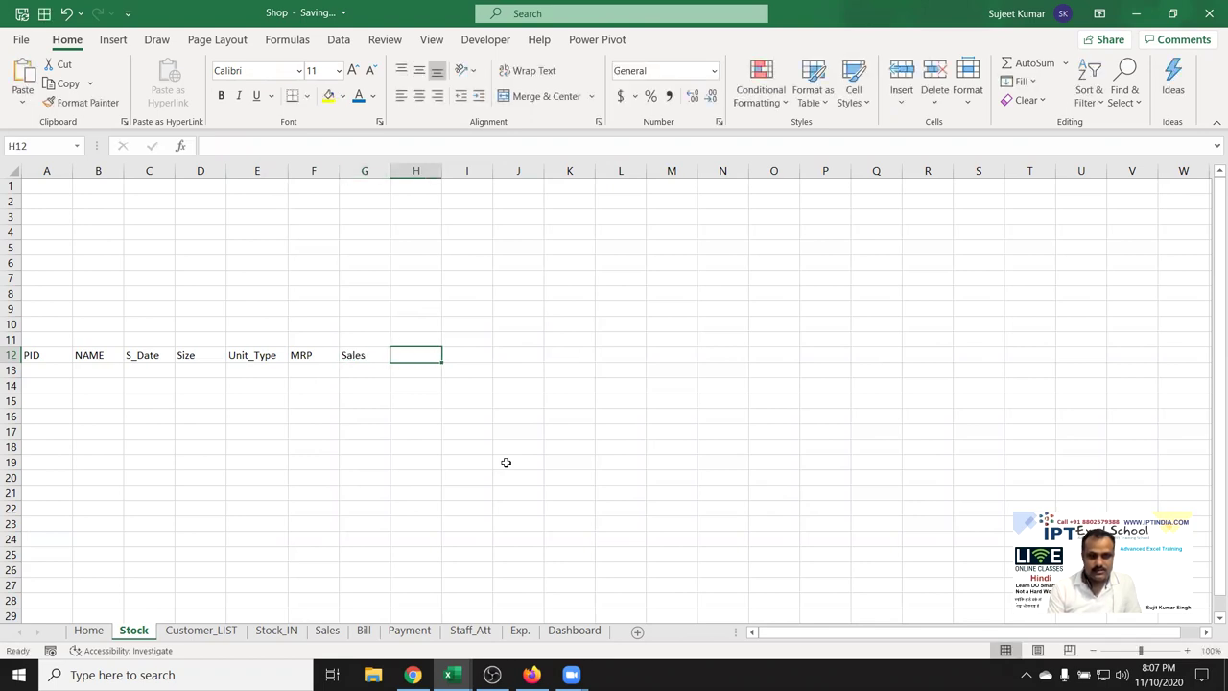
pyautogui.write('Buy')
pyautogui.press('Tab')
pyautogui.write('A')
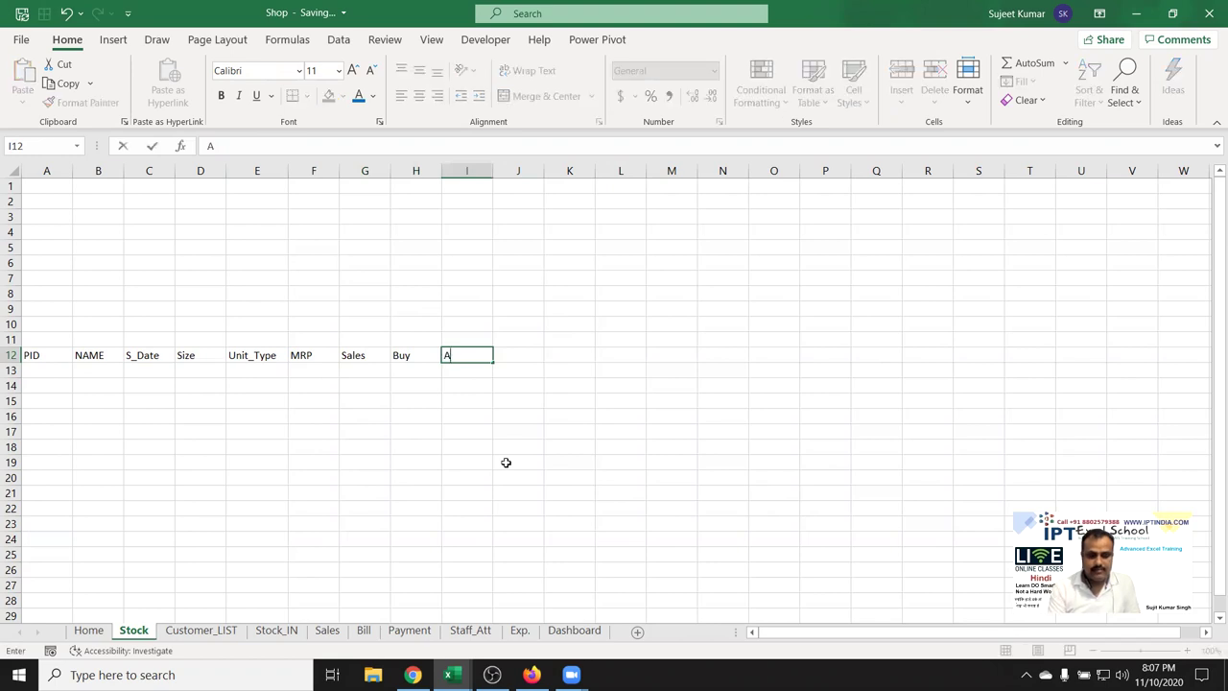
pyautogui.write('vailable_Stock')
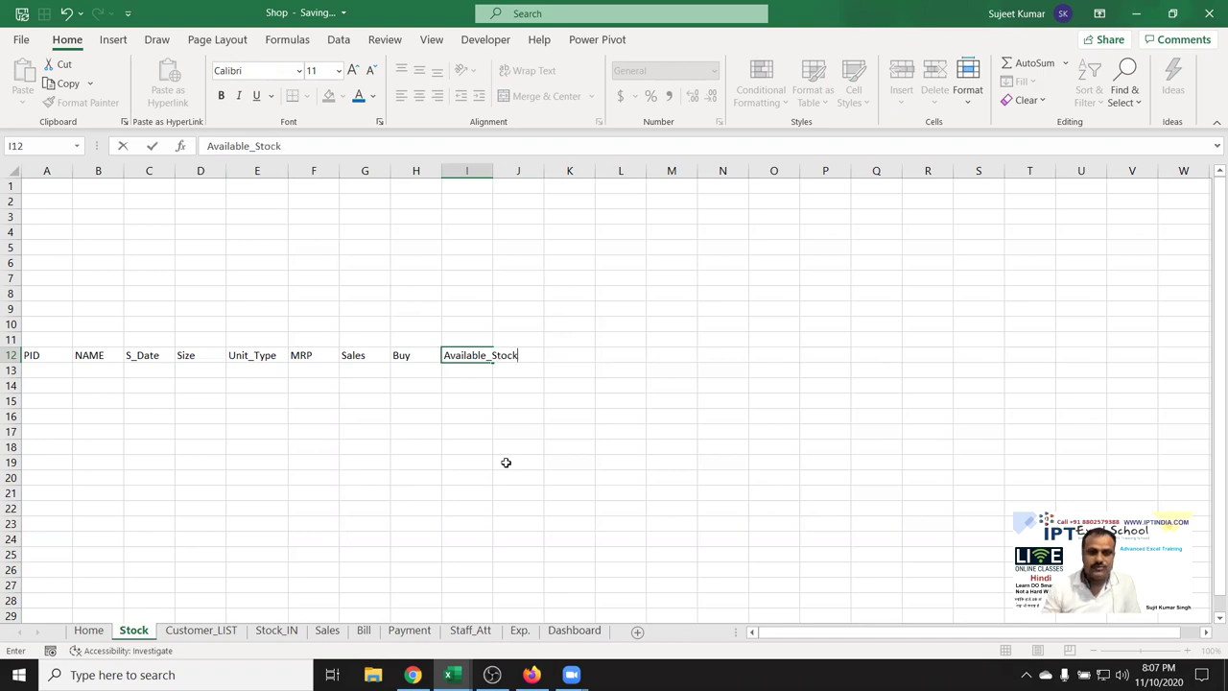
pyautogui.click(477, 459)
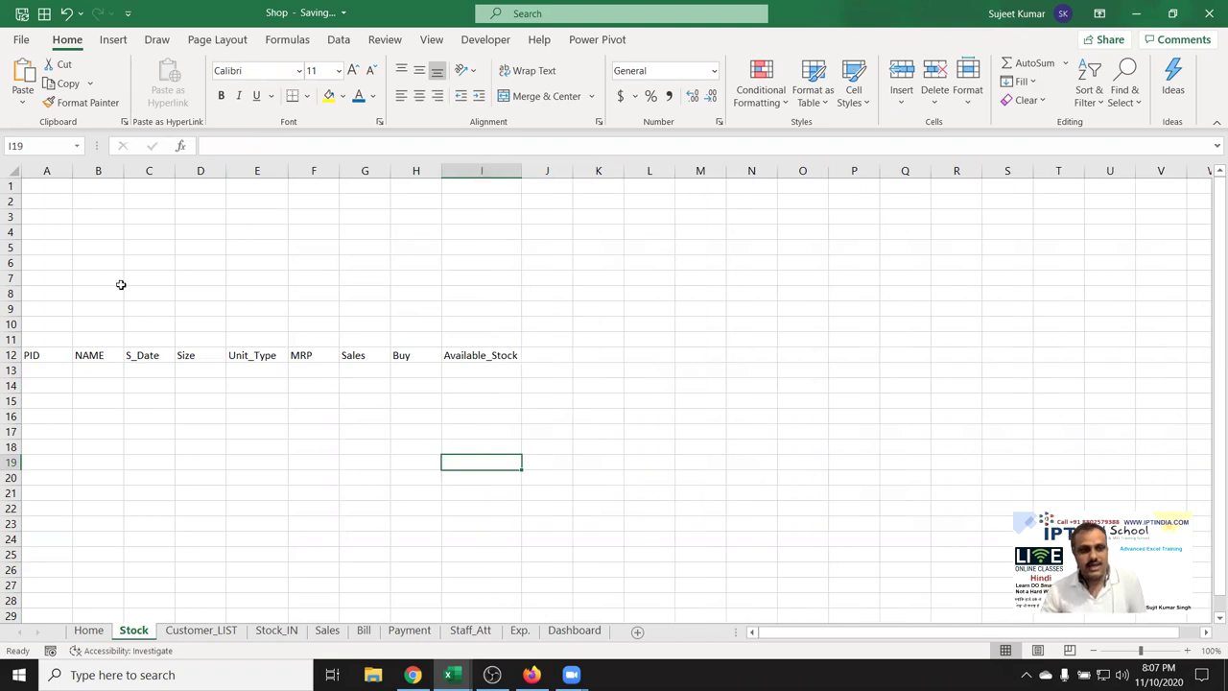
# Reposition the PID–Available_Stock header row so it sits in A16:I16
pyautogui.moveTo(38, 355)
pyautogui.mouseDown()
pyautogui.moveTo(518, 356)
pyautogui.moveTo(510, 425)
pyautogui.mouseUp()
pyautogui.click(64, 186)
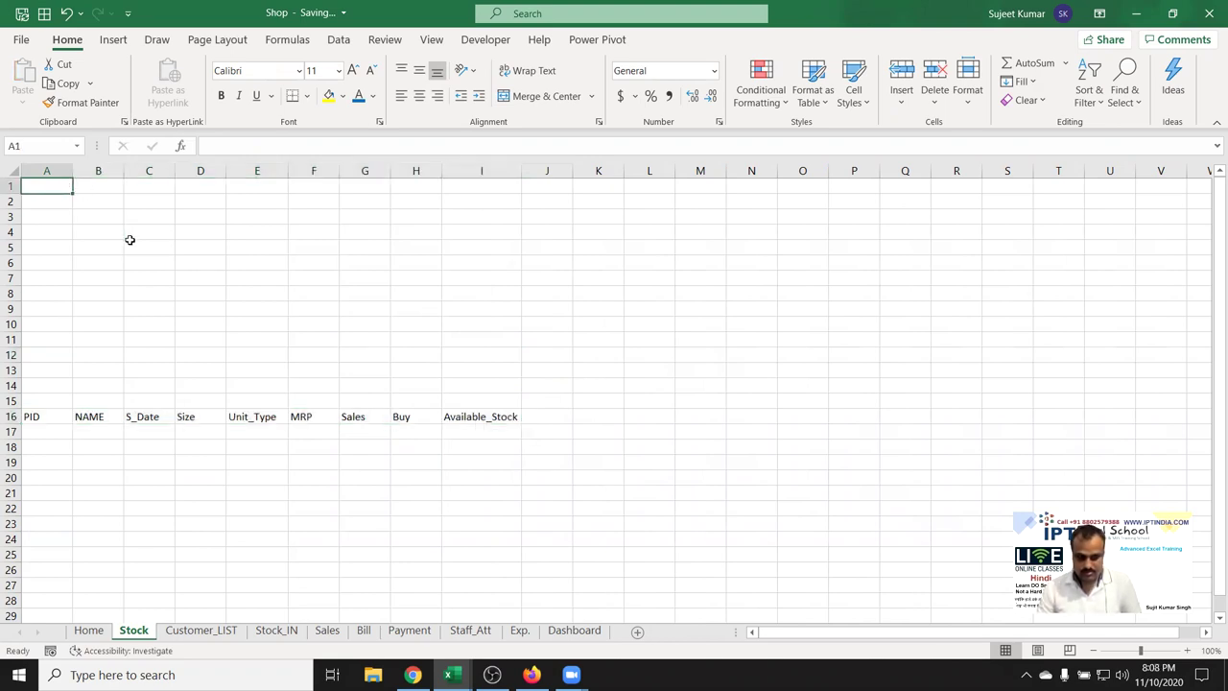
pyautogui.click(310, 433)
pyautogui.click(264, 420)
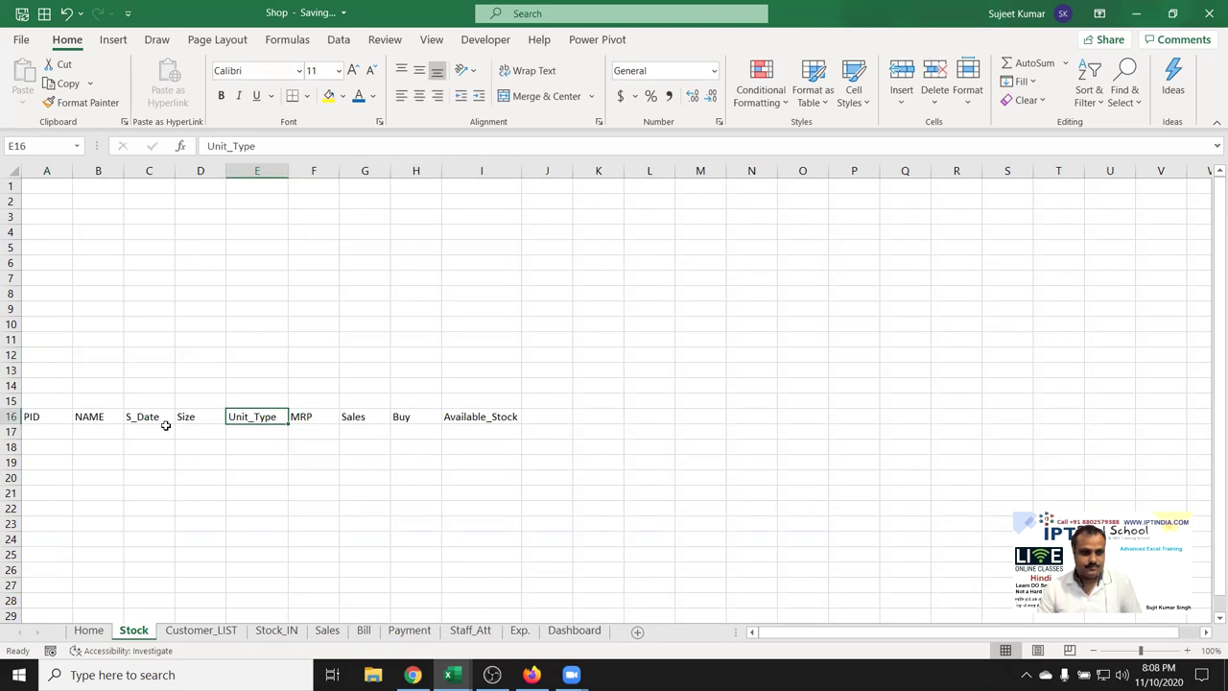
pyautogui.click(132, 415)
pyautogui.click(53, 424)
pyautogui.click(92, 418)
pyautogui.click(151, 425)
pyautogui.click(254, 418)
pyautogui.click(307, 419)
pyautogui.click(372, 432)
pyautogui.click(466, 421)
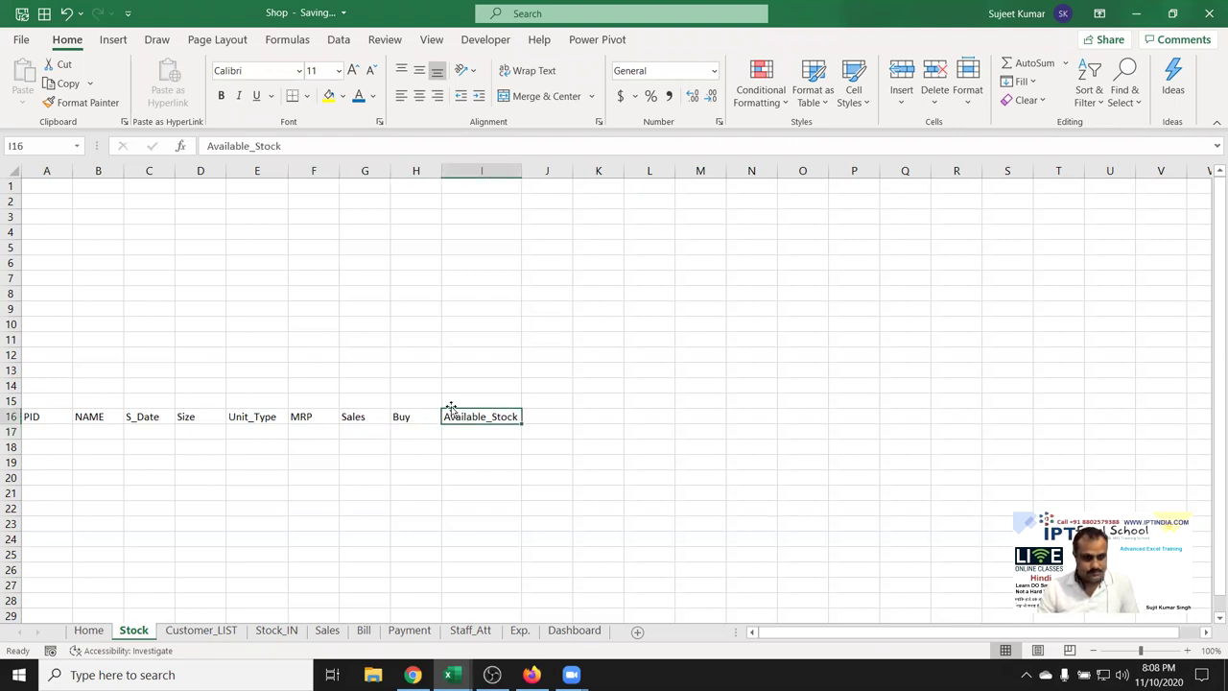
# Select cell G7 and bring up the Insert ribbon options
pyautogui.click(257, 247)
pyautogui.click(422, 265)
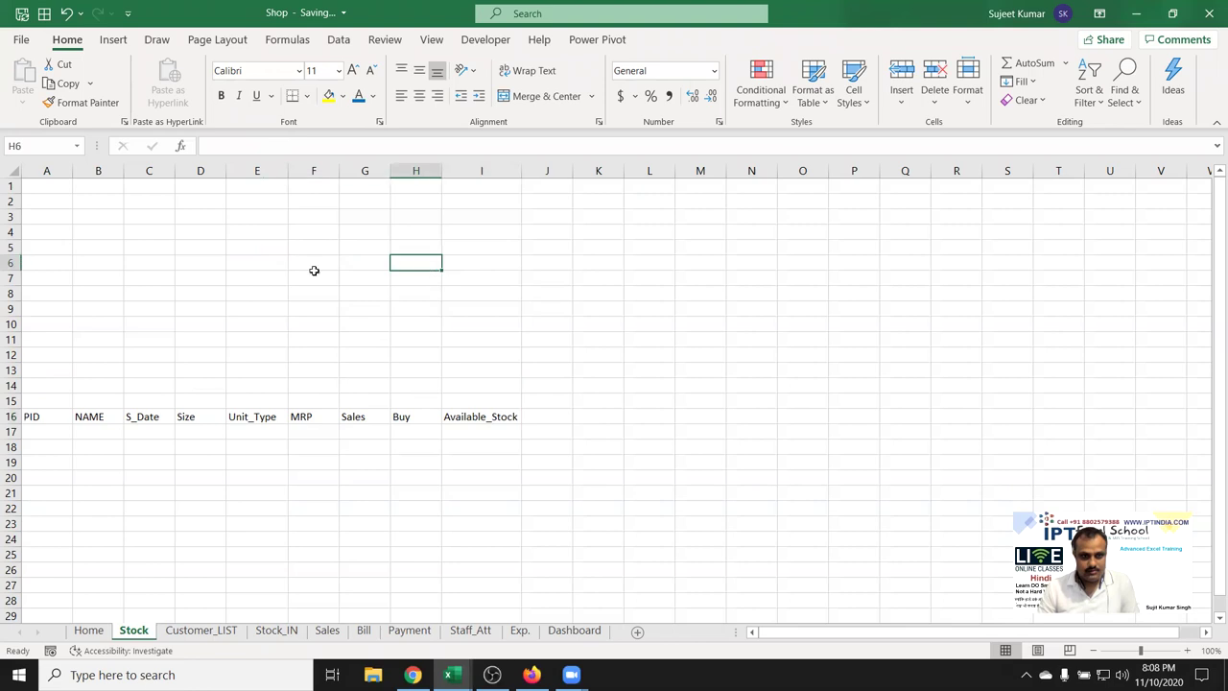
pyautogui.click(55, 187)
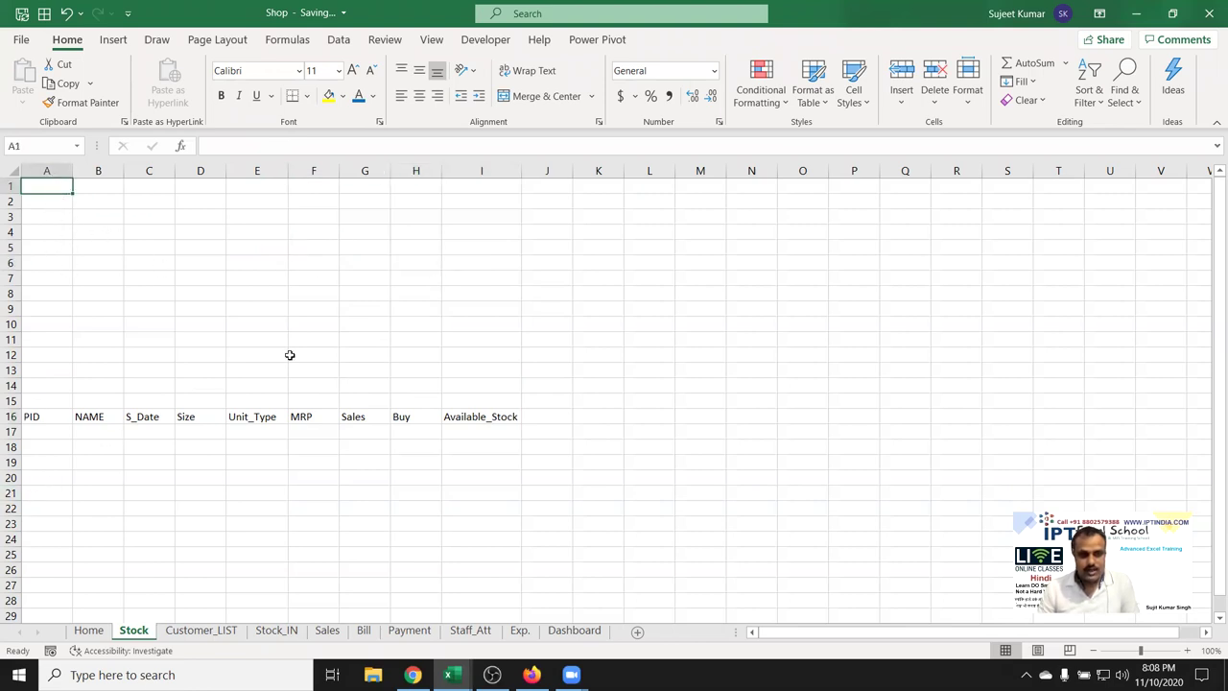
pyautogui.click(361, 277)
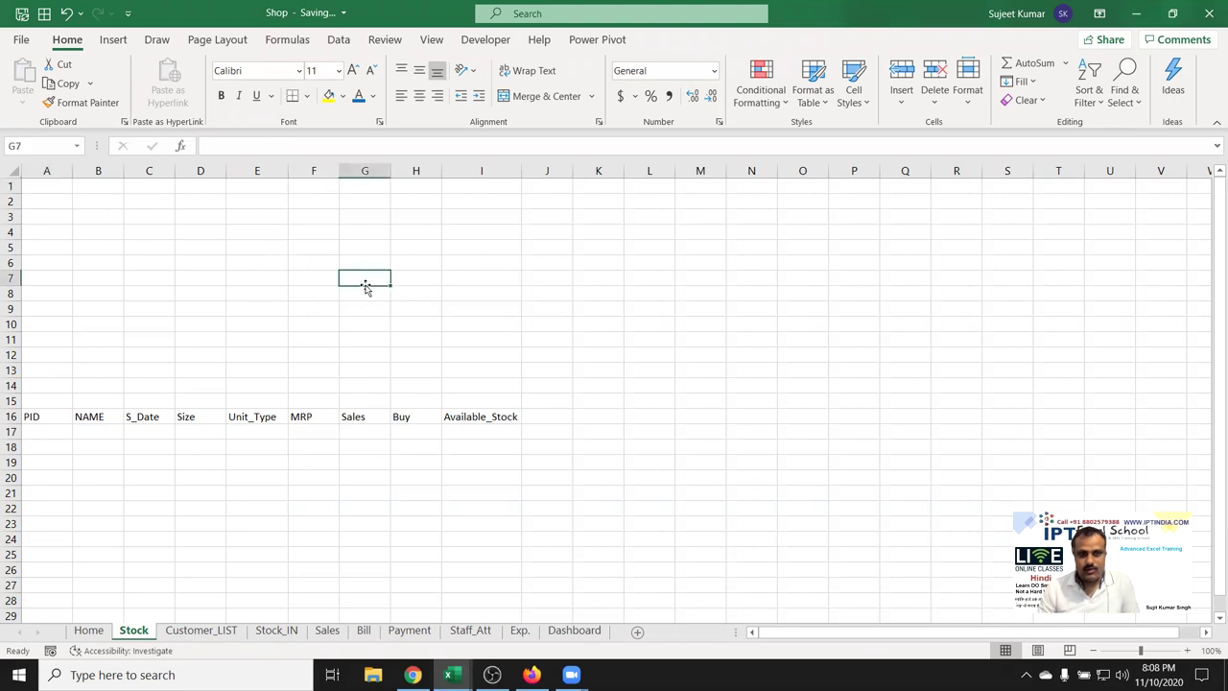
pyautogui.click(120, 43)
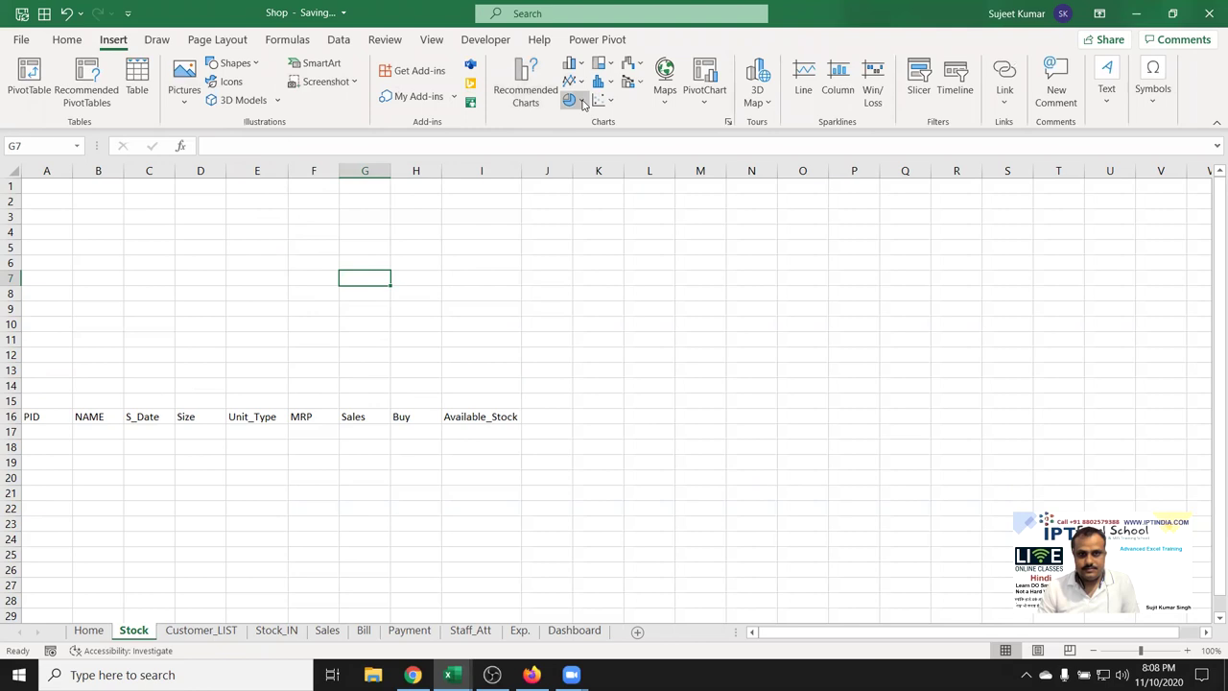
# Draw a rectangle over D8:F10 labelled 'Edit Product Info', then Ctrl-drag to duplicate it
pyautogui.click(256, 68)
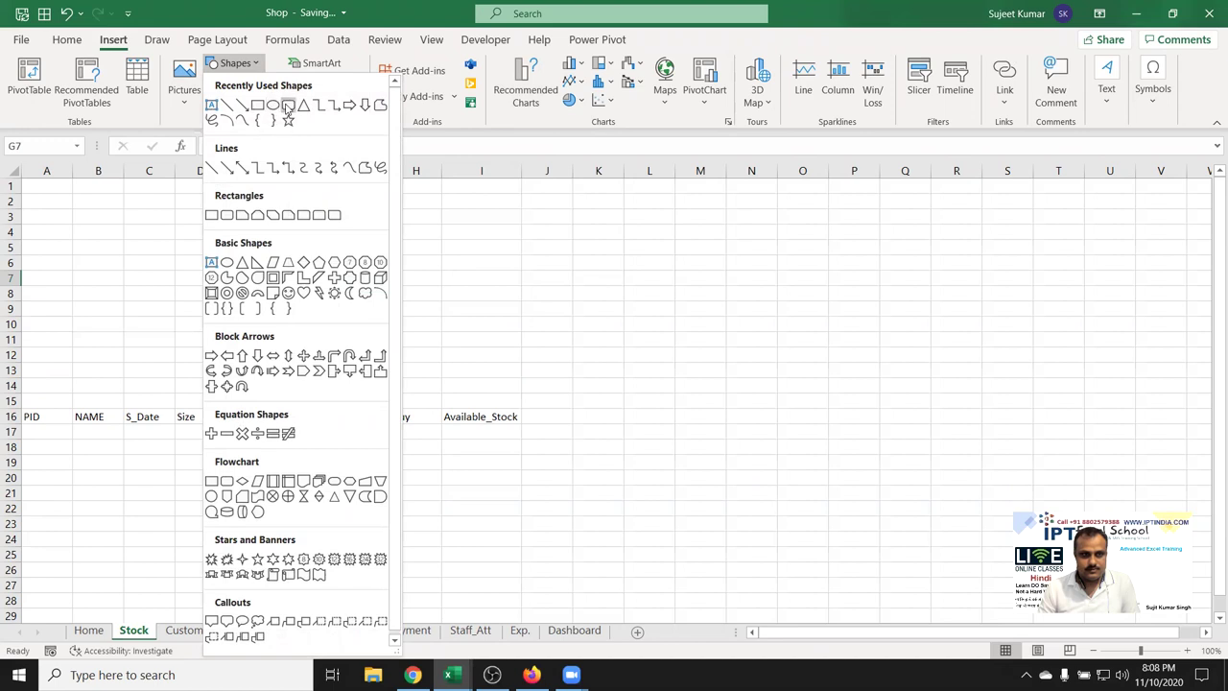
pyautogui.click(284, 106)
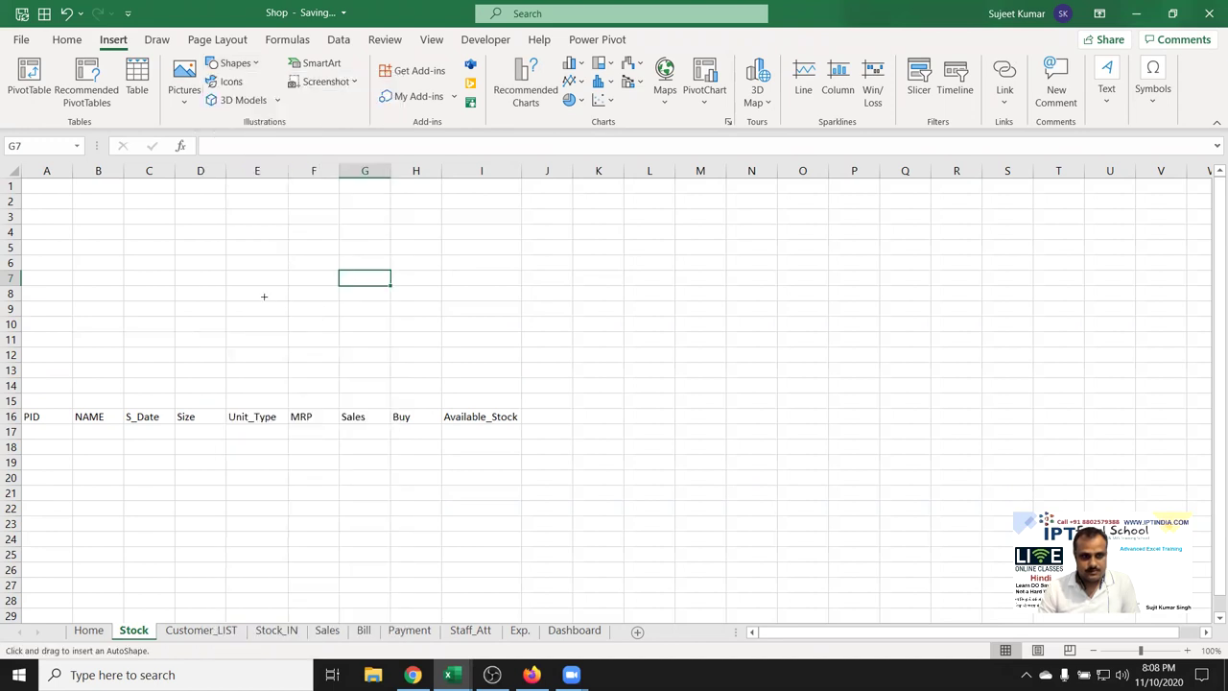
pyautogui.moveTo(231, 294); pyautogui.dragTo(349, 324)
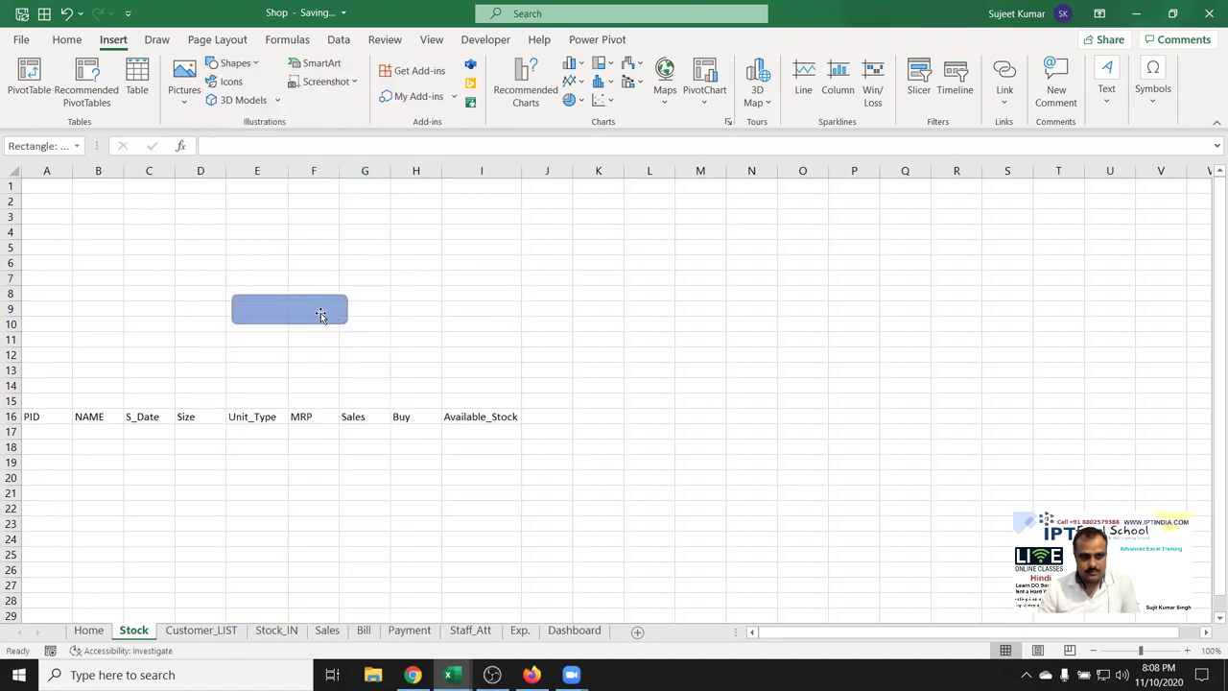
pyautogui.write('Ed')
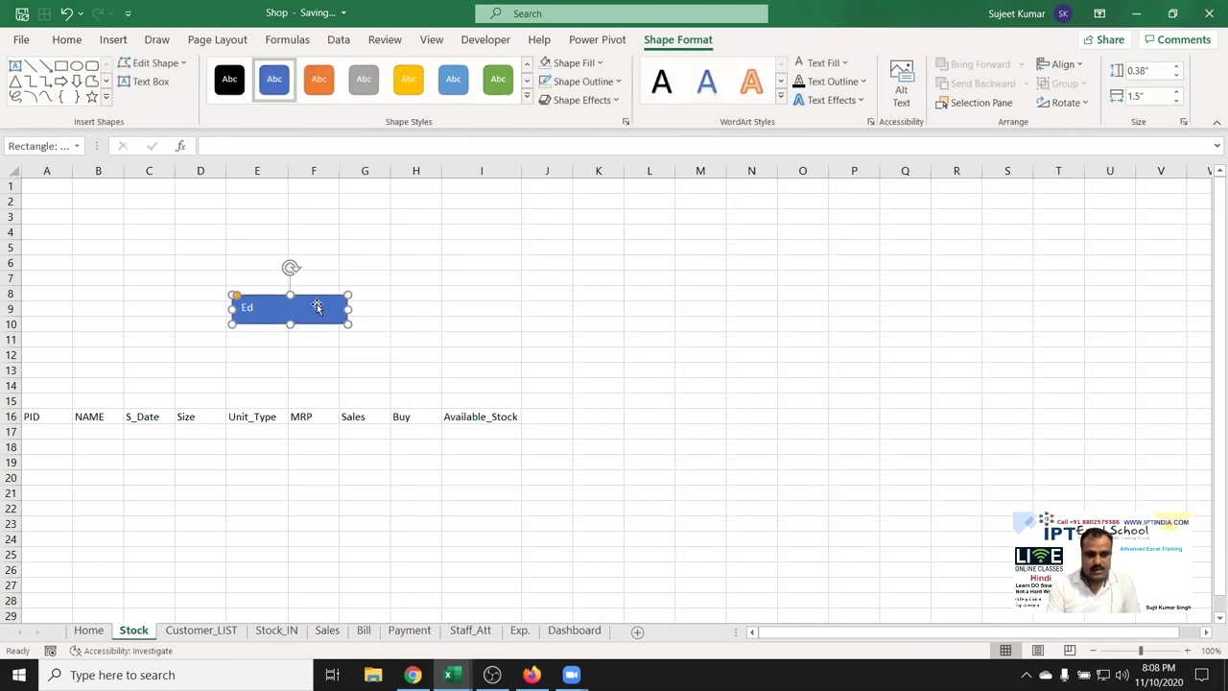
pyautogui.write('it P')
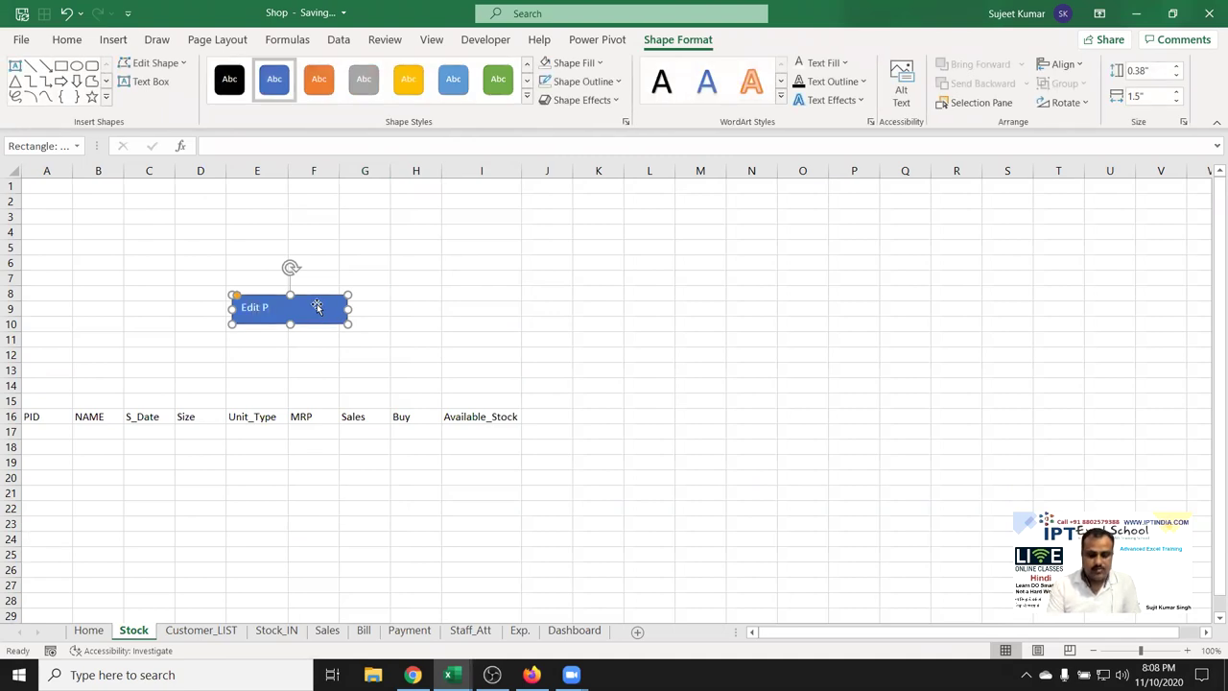
pyautogui.write('roduc')
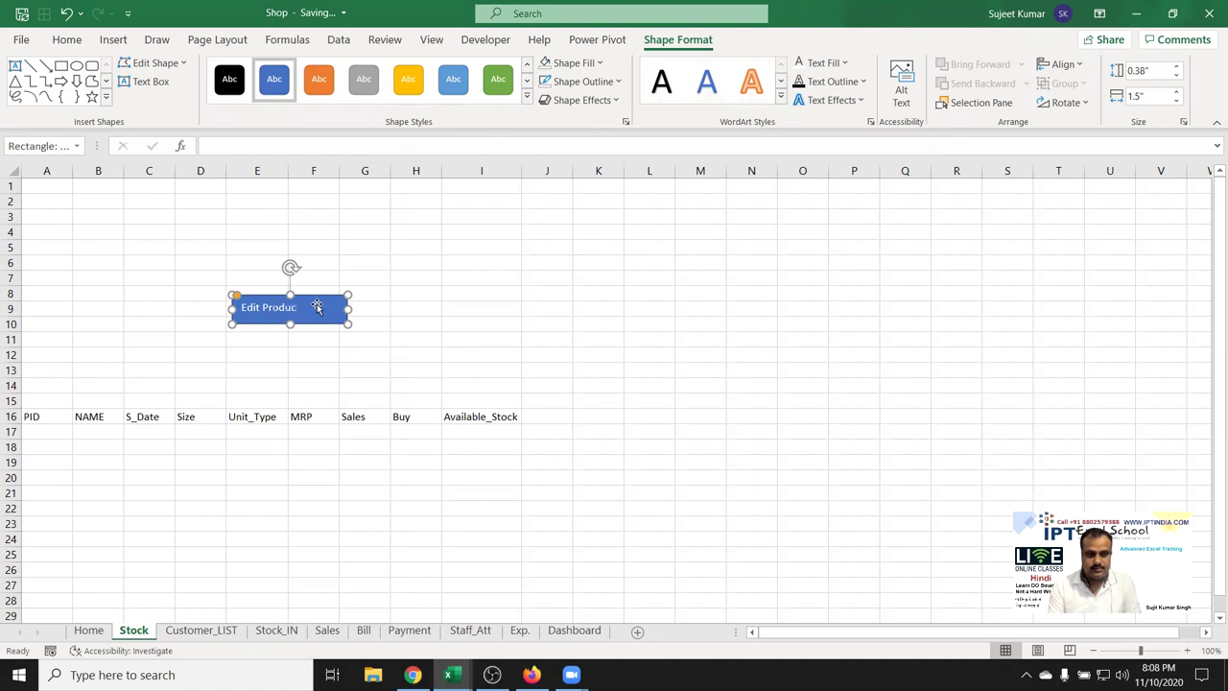
pyautogui.write('t Info')
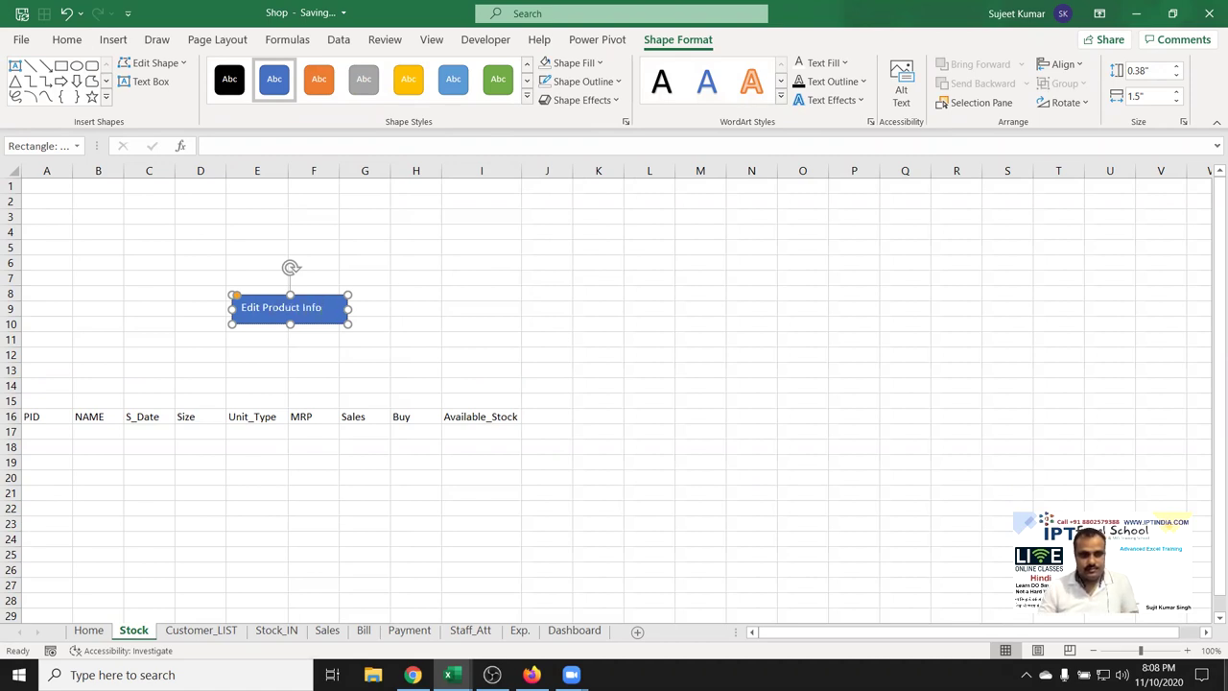
pyautogui.click(594, 338)
pyautogui.click(331, 312)
pyautogui.moveTo(333, 330); pyautogui.dragTo(467, 329)
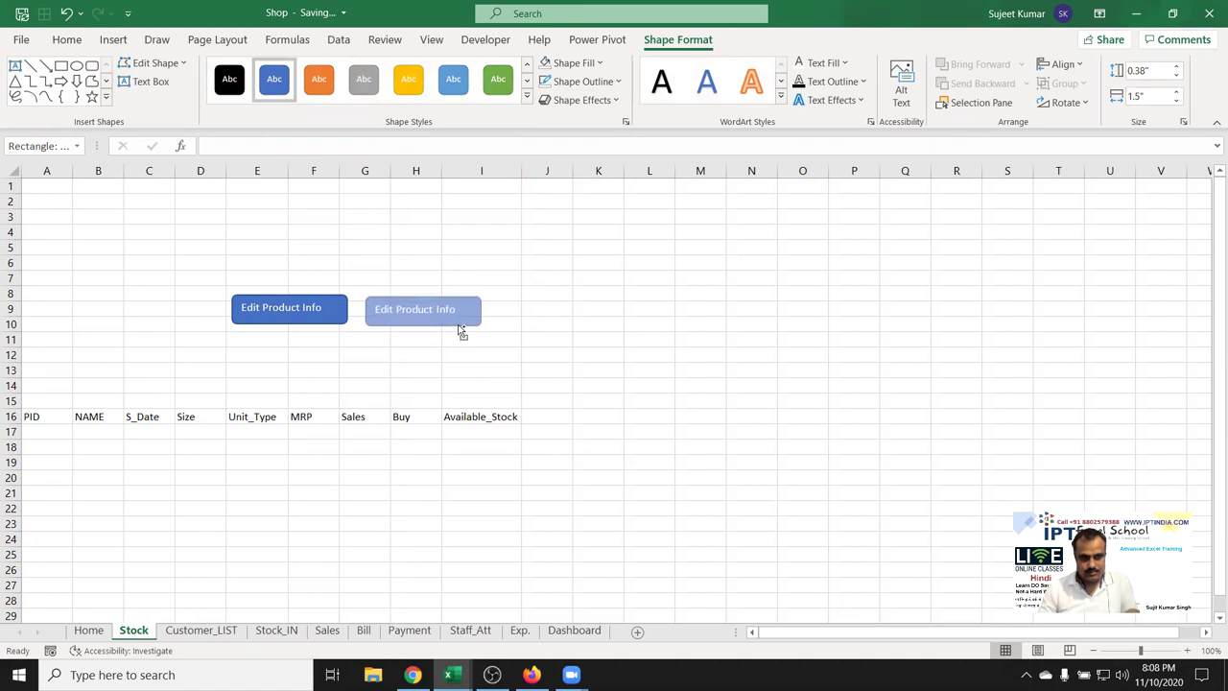
# Place the copied button beside the original and relabel it 'Add New Product'
pyautogui.moveTo(467, 329); pyautogui.dragTo(452, 323)
pyautogui.tripleClick(448, 313)
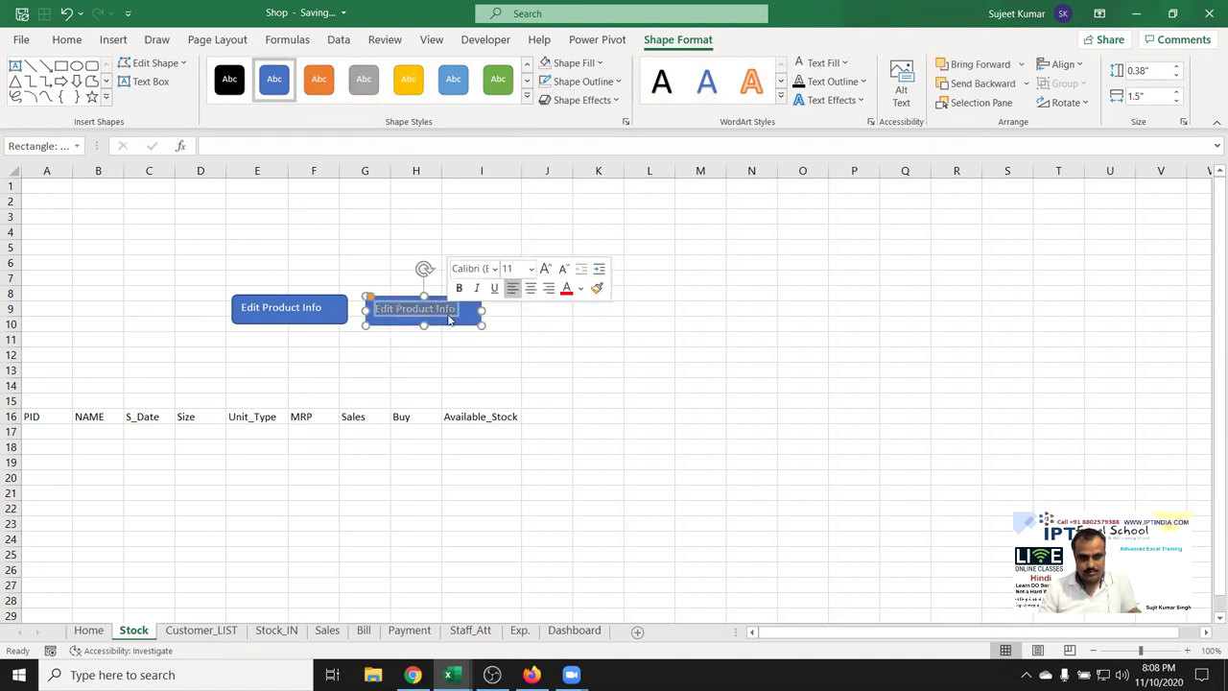
pyautogui.press('Delete')
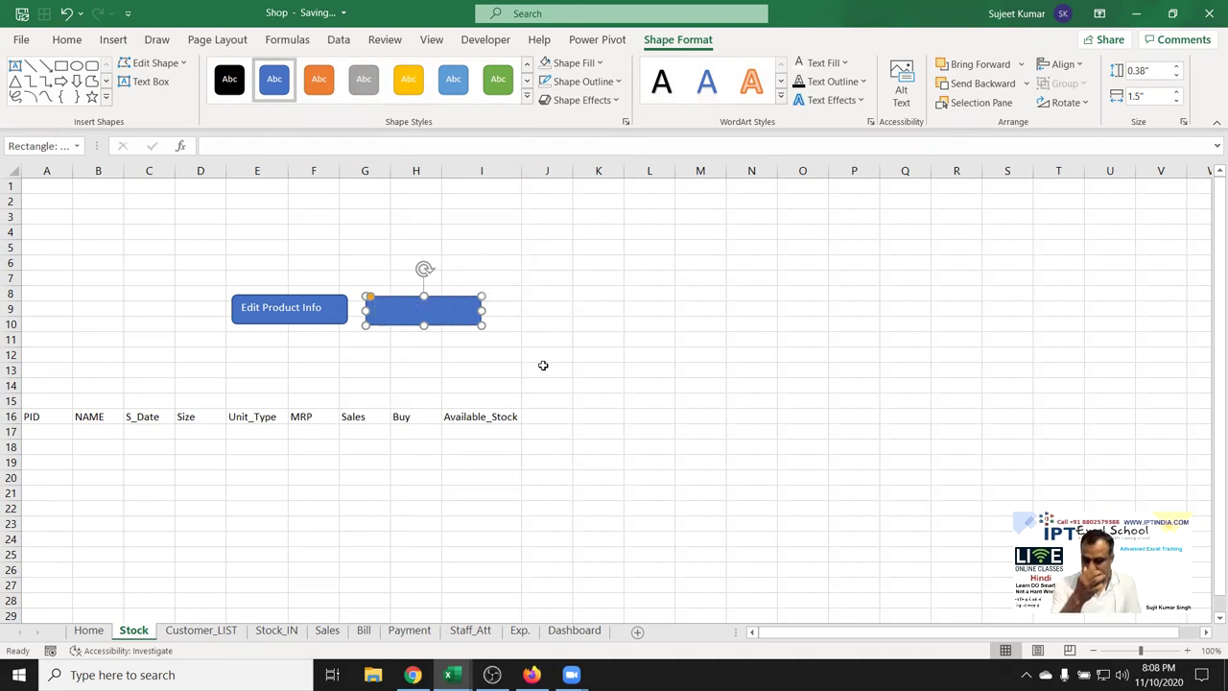
pyautogui.write('A')
pyautogui.write('dd New')
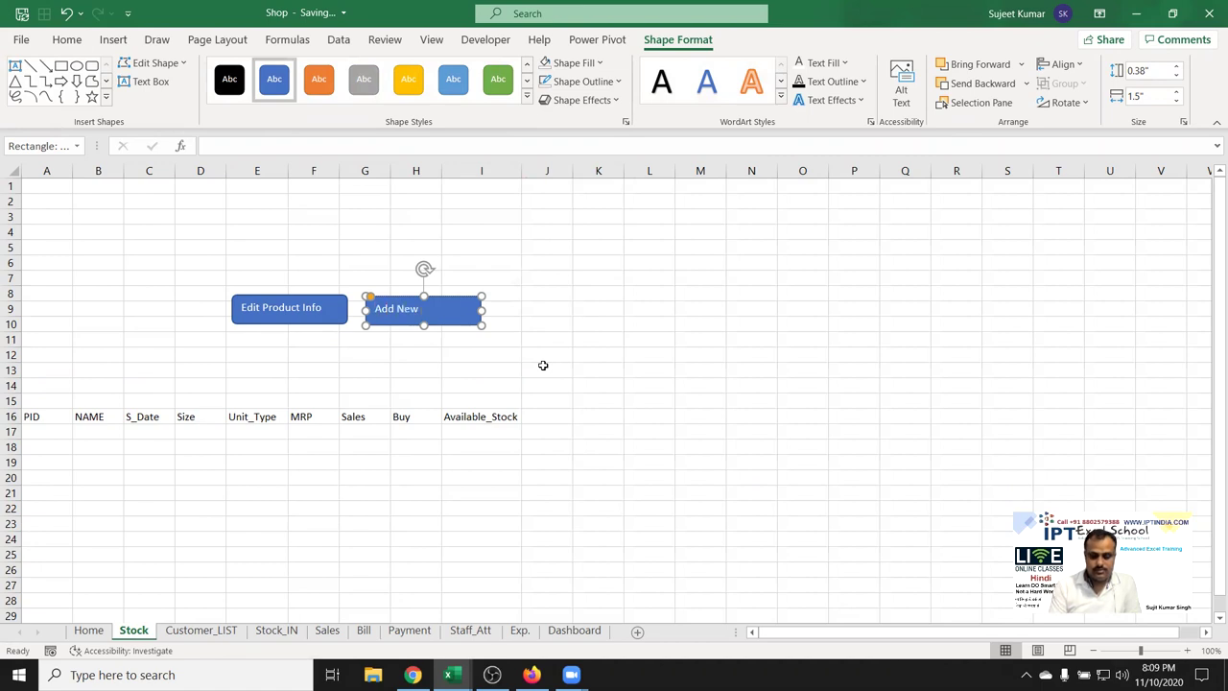
pyautogui.write('duct')
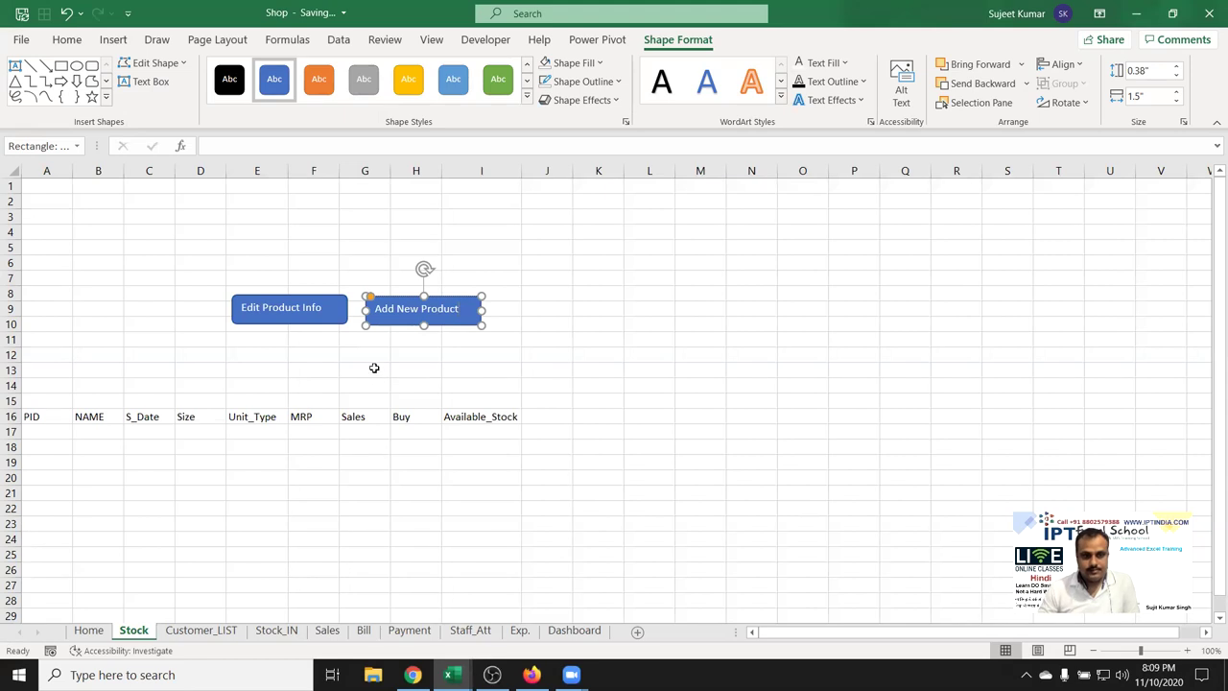
pyautogui.click(436, 356)
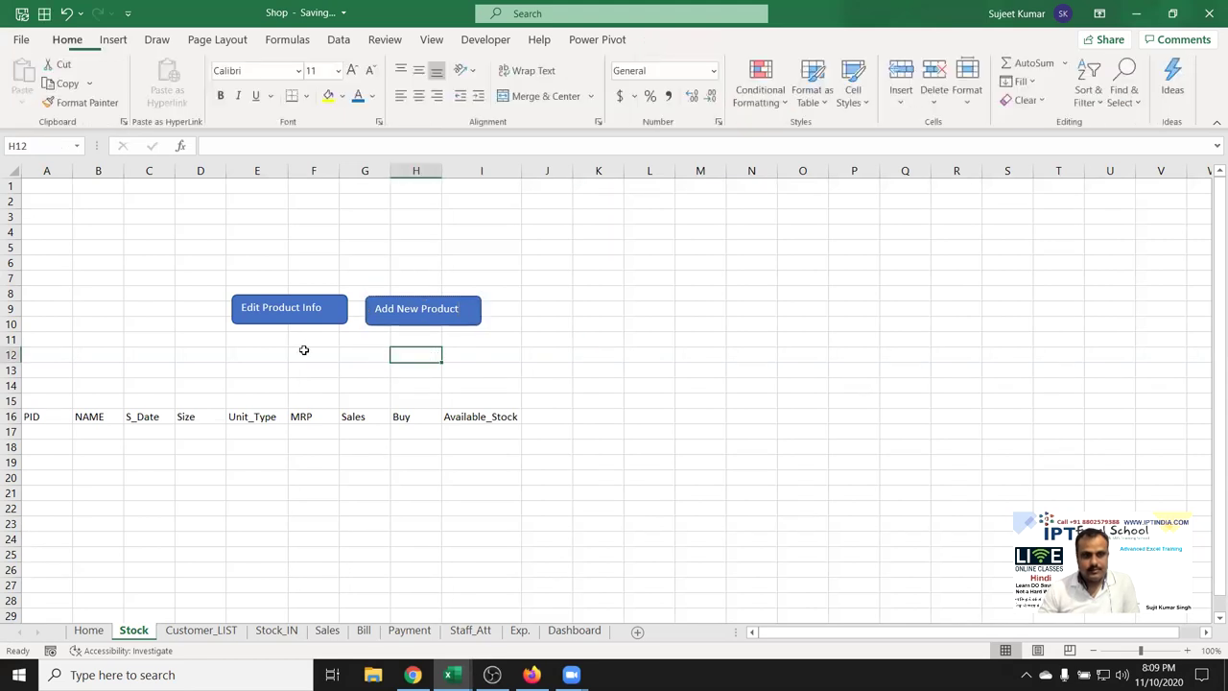
# Realign the Edit Product Info button next to Add New Product
pyautogui.moveTo(307, 318)
pyautogui.mouseDown()
pyautogui.moveTo(249, 333)
pyautogui.moveTo(334, 316)
pyautogui.mouseUp()
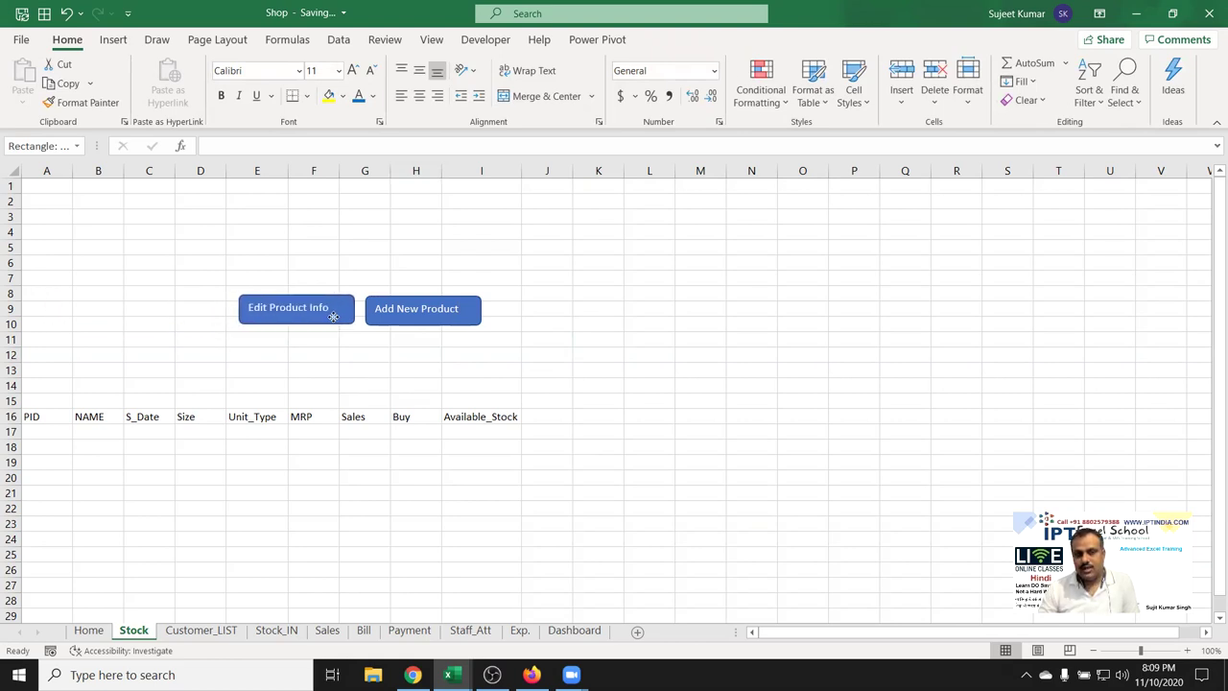
pyautogui.click(357, 354)
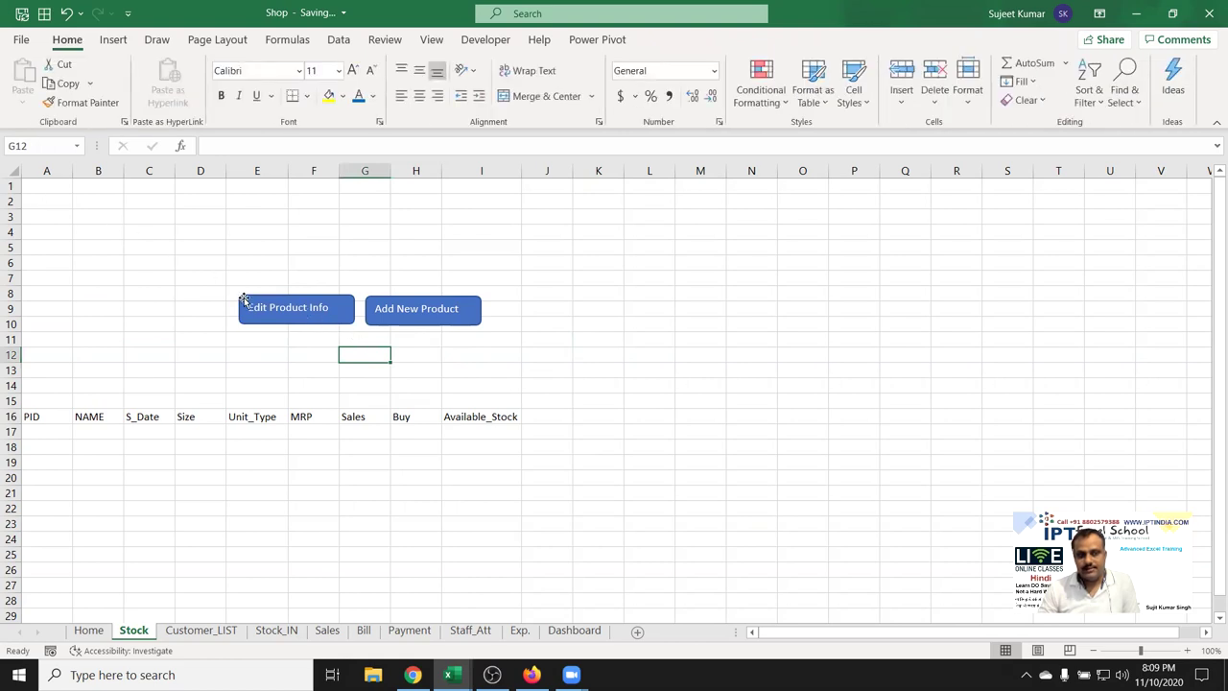
pyautogui.click(280, 356)
pyautogui.click(52, 188)
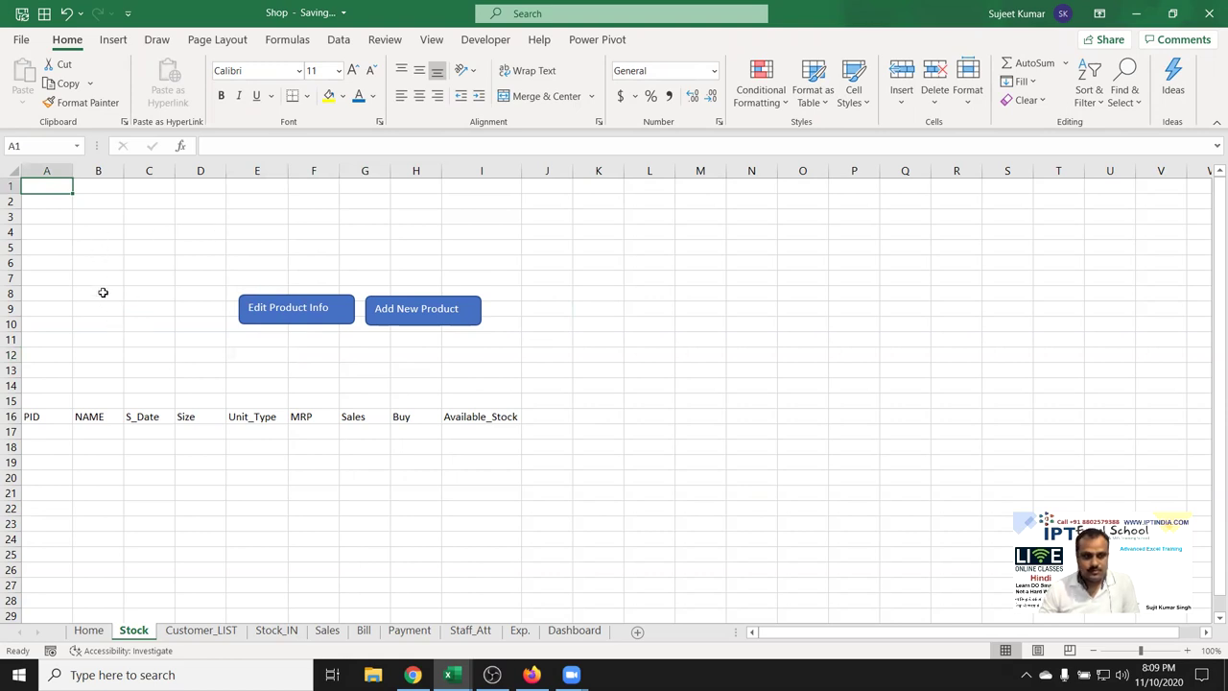
# Type headers PID, Name, S_Date and Size into A1:D1, then copy A16:F16
pyautogui.click(329, 326)
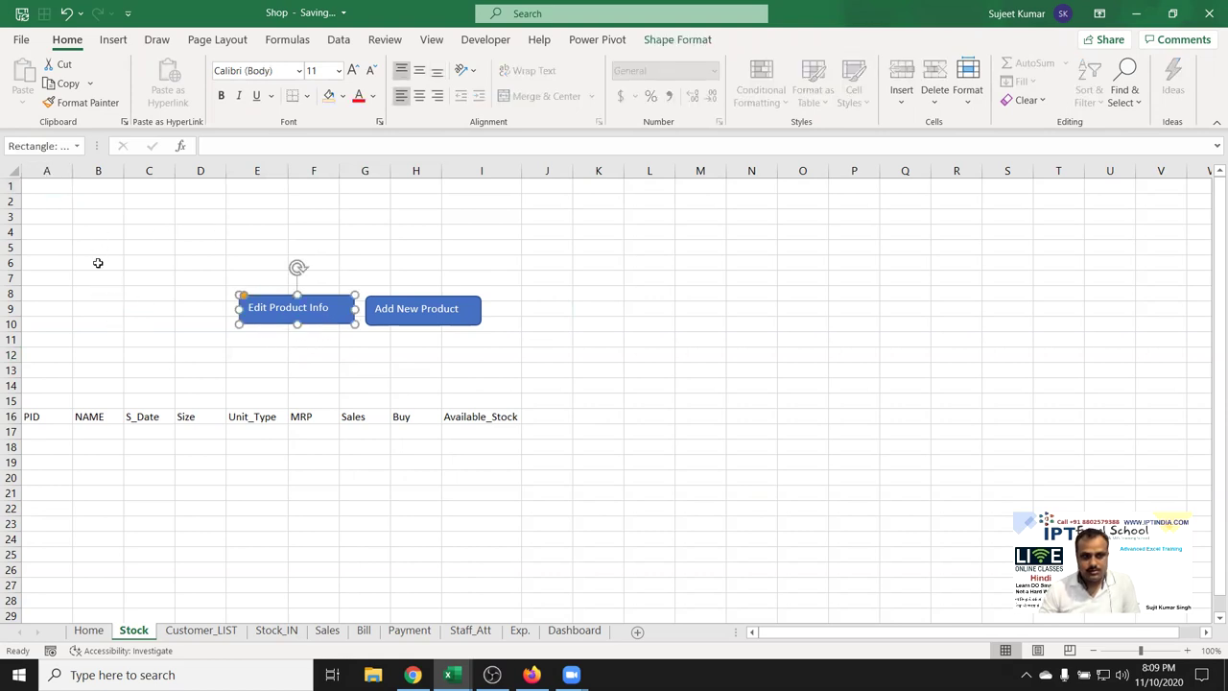
pyautogui.click(59, 189)
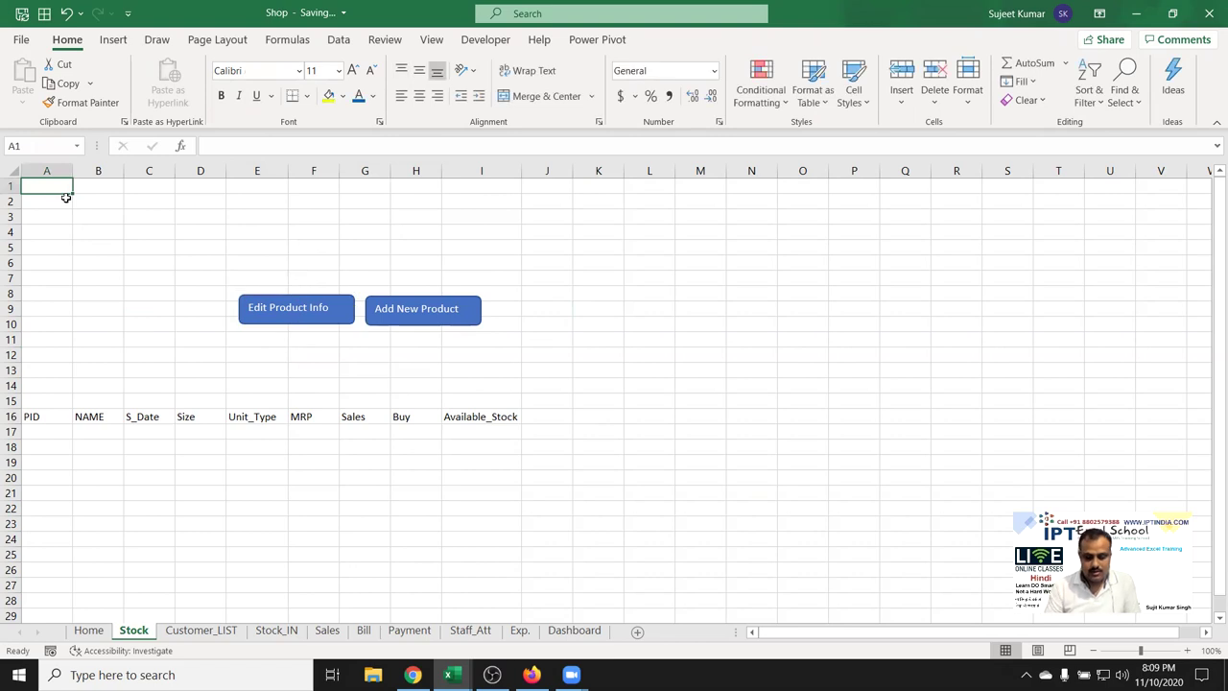
pyautogui.write('PID')
pyautogui.press('Tab')
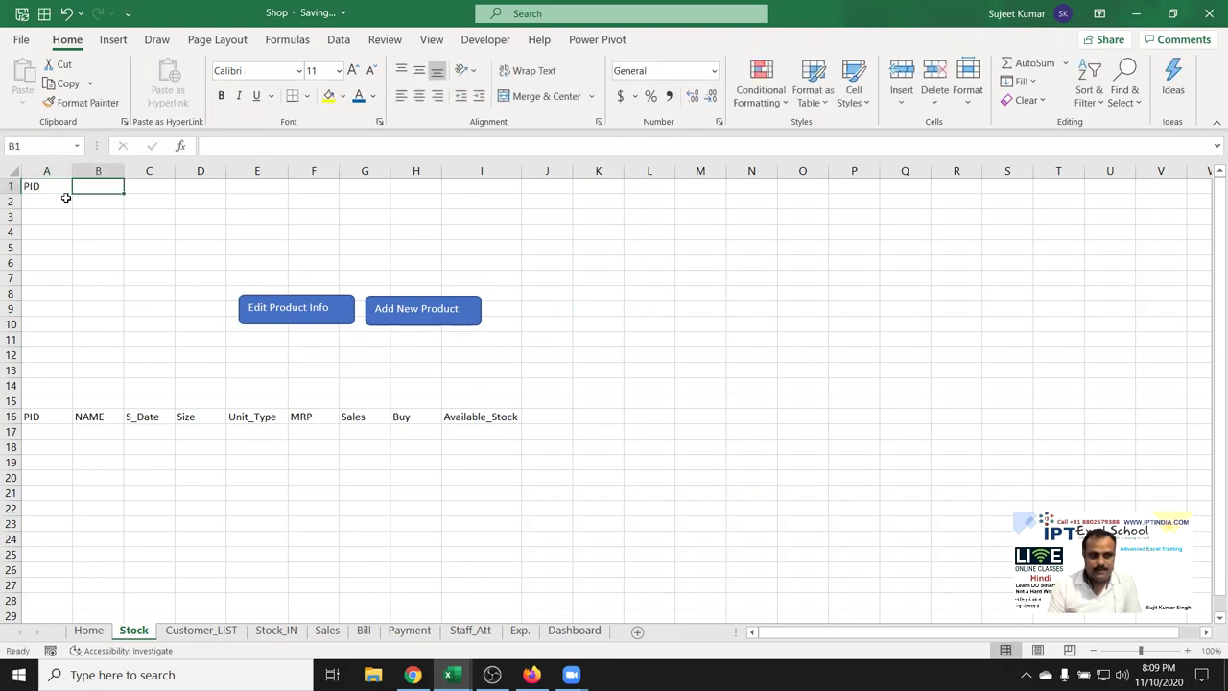
pyautogui.write('Name')
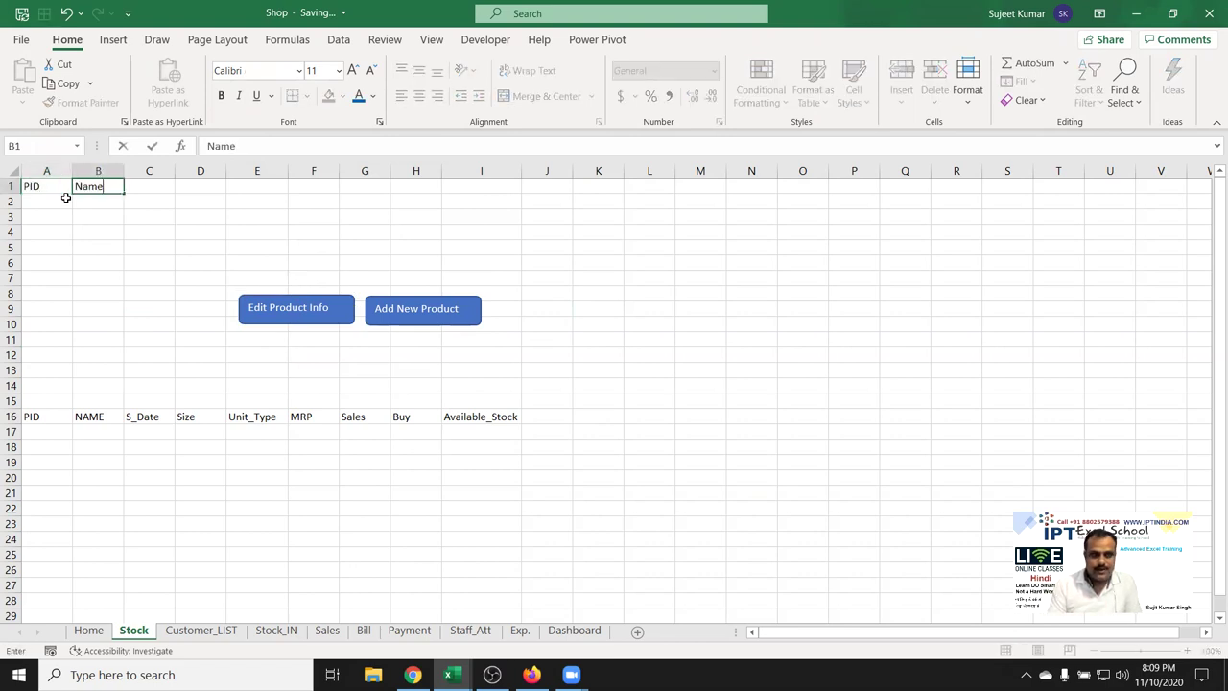
pyautogui.press('Tab')
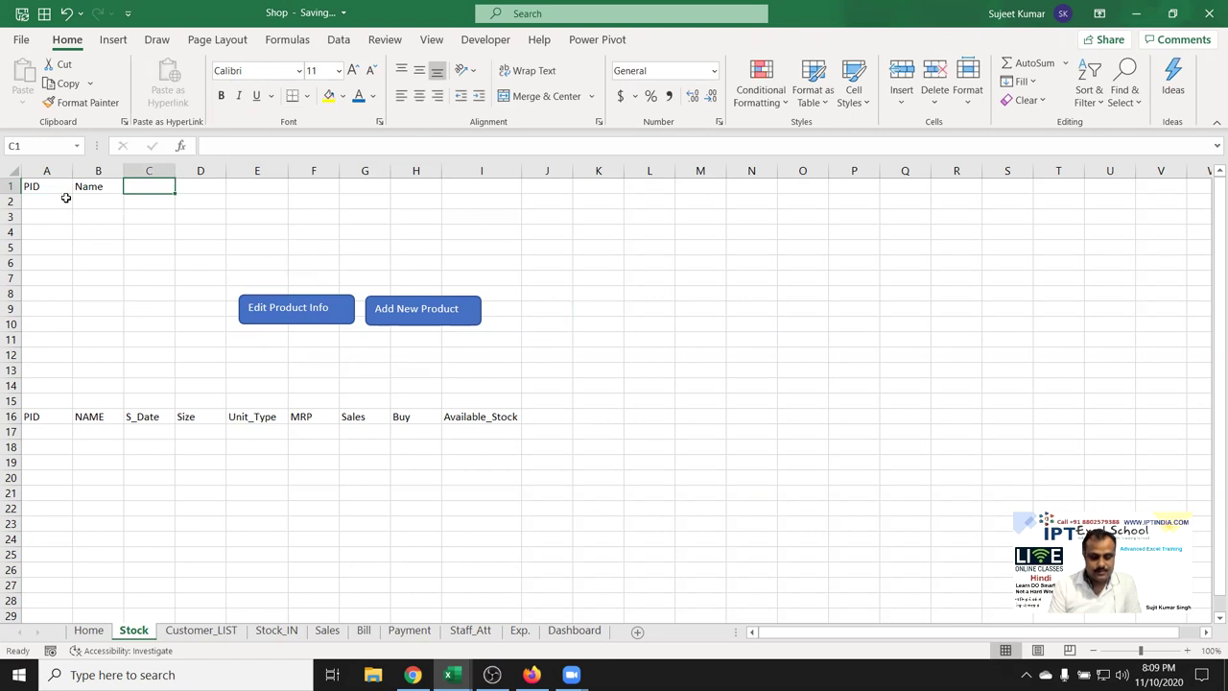
pyautogui.write('S_Date')
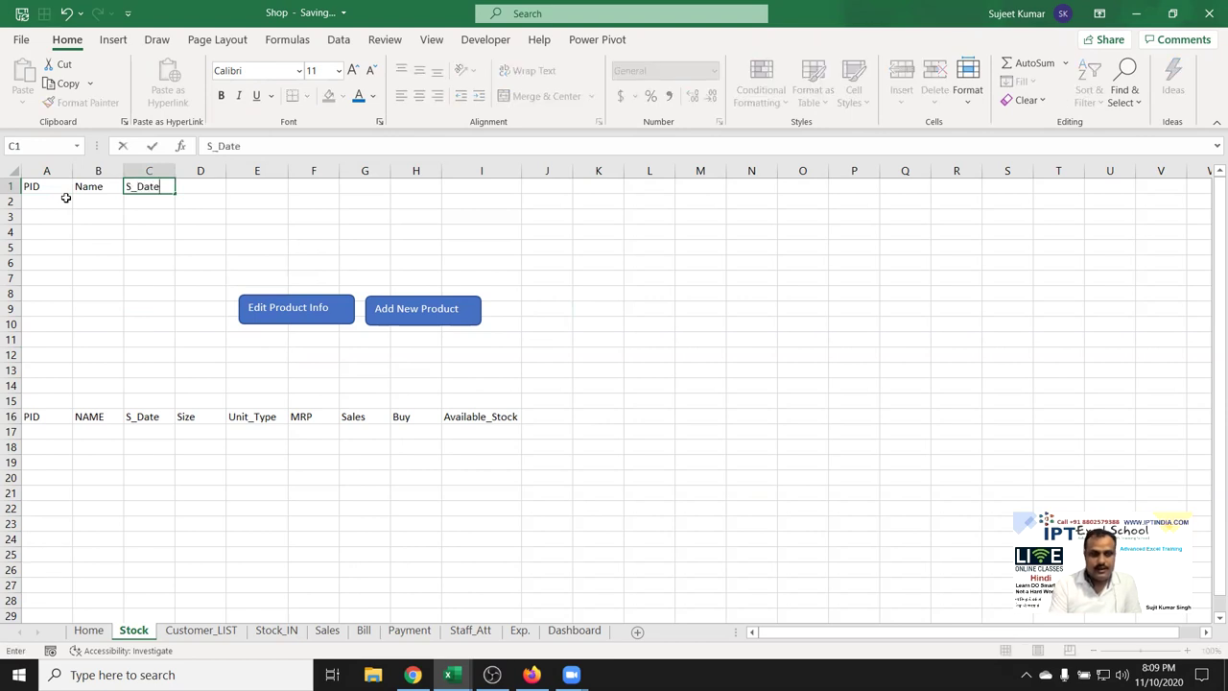
pyautogui.press('Tab')
pyautogui.write('S')
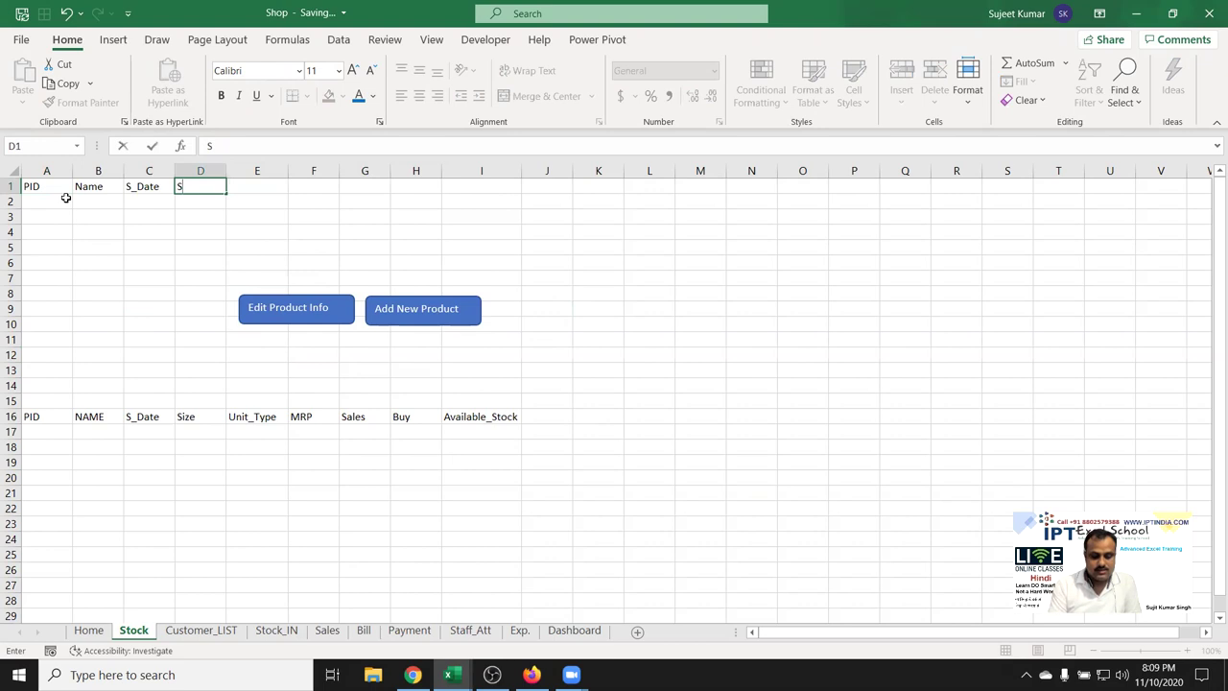
pyautogui.write('izew')
pyautogui.press('Tab')
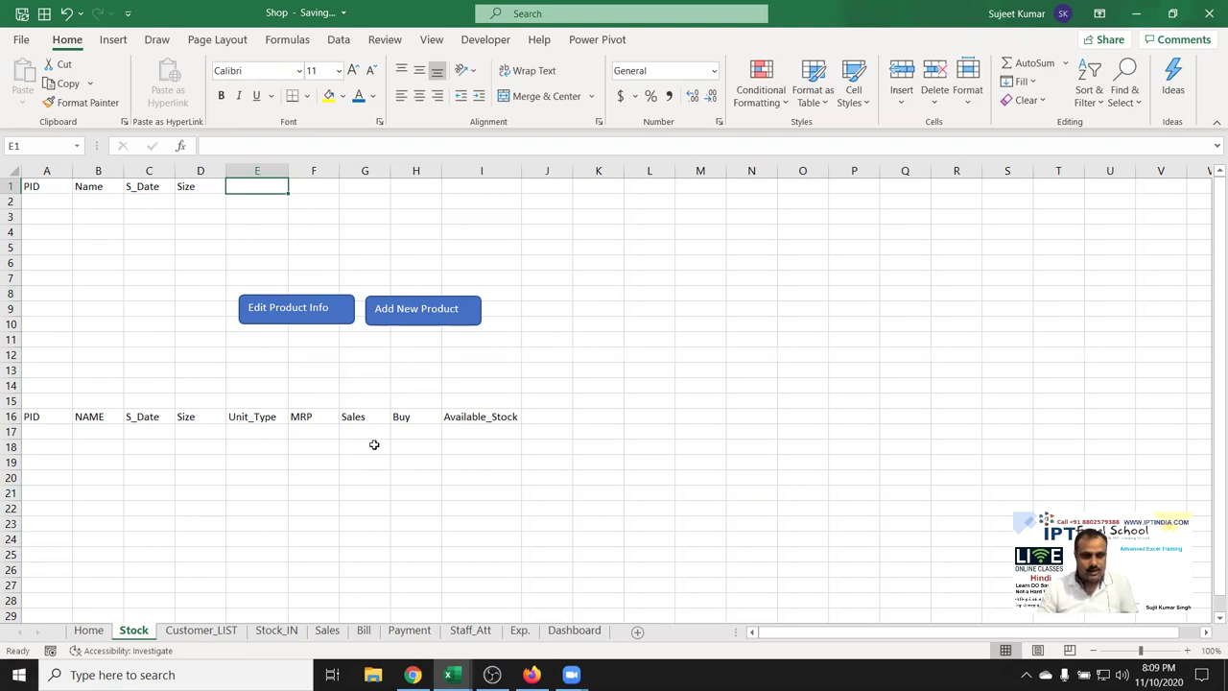
pyautogui.moveTo(317, 418); pyautogui.dragTo(25, 420)
pyautogui.hotkey('ctrl', 'c')
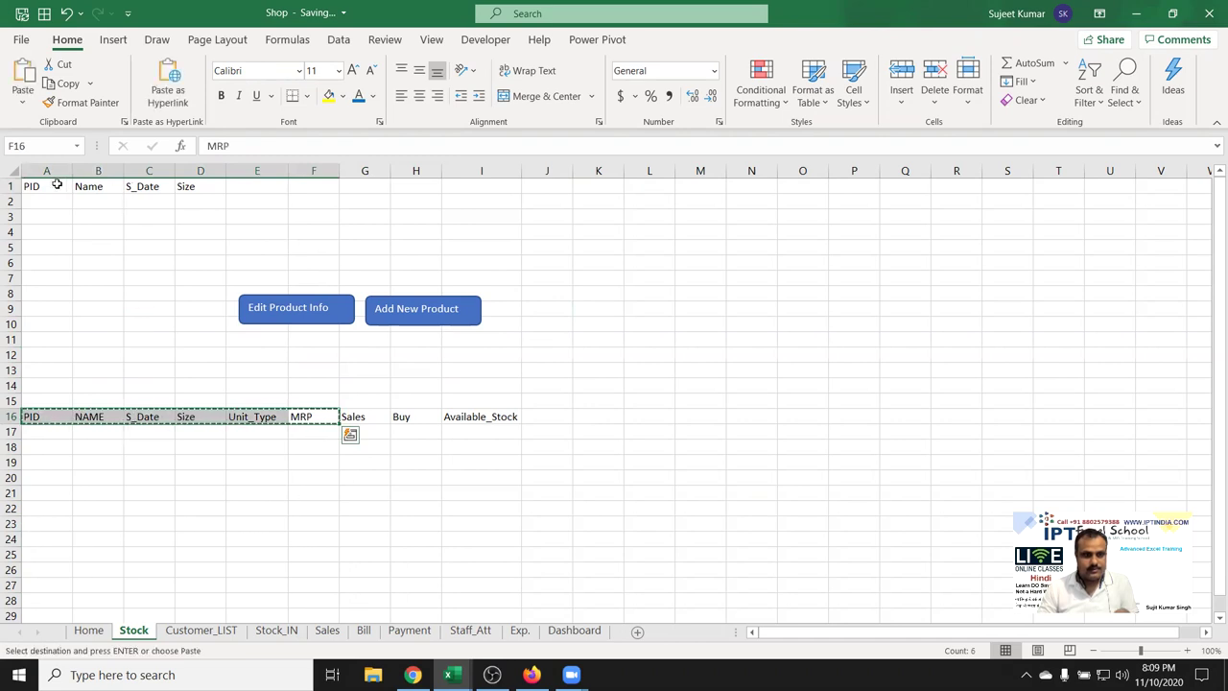
pyautogui.click(56, 184)
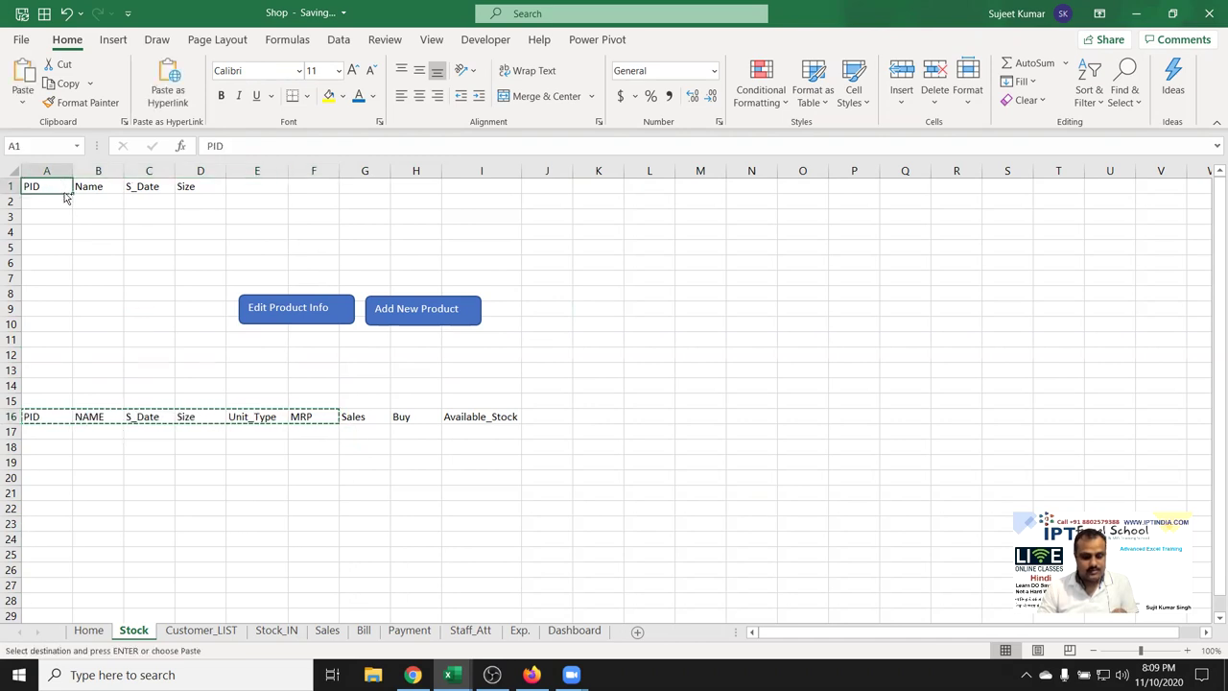
pyautogui.hotkey('ctrl', 'v')
pyautogui.click(88, 204)
pyautogui.press('Escape')
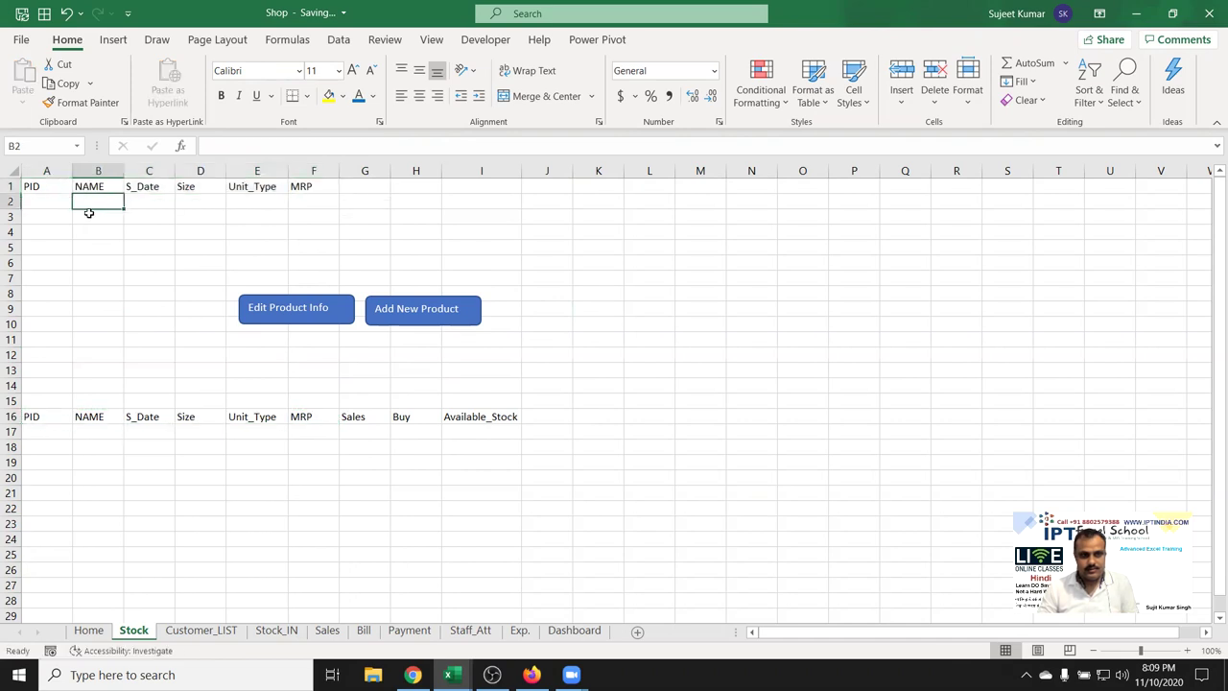
pyautogui.click(54, 207)
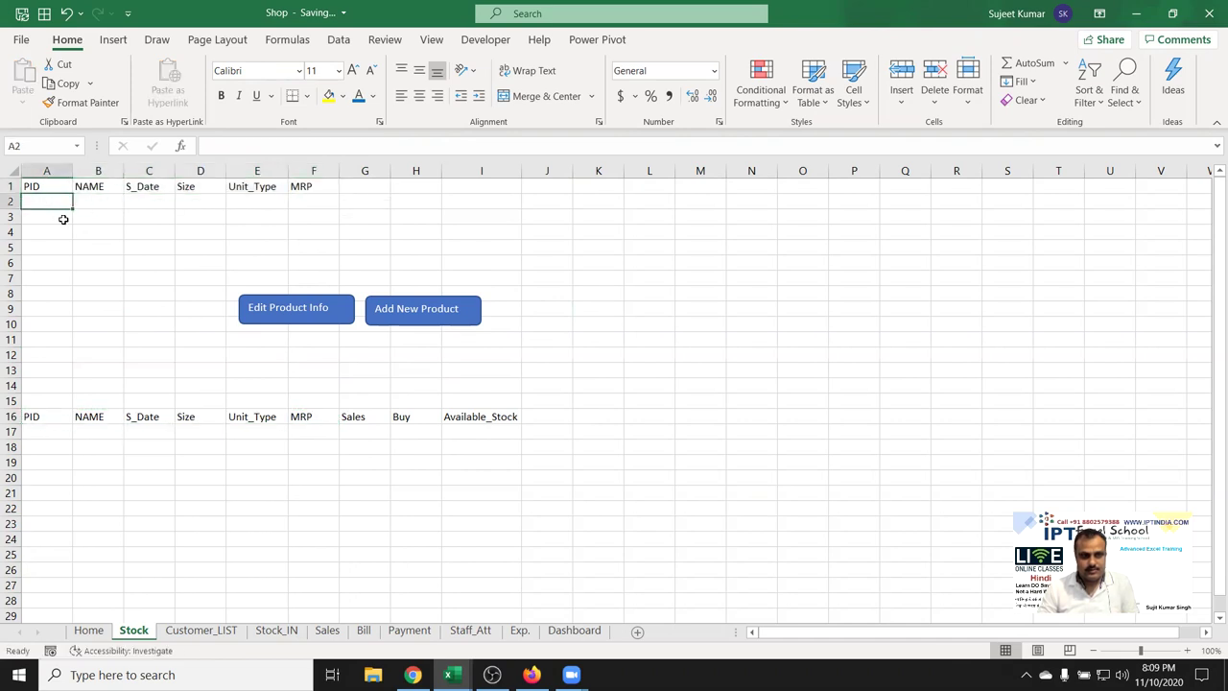
pyautogui.click(311, 191)
pyautogui.click(101, 204)
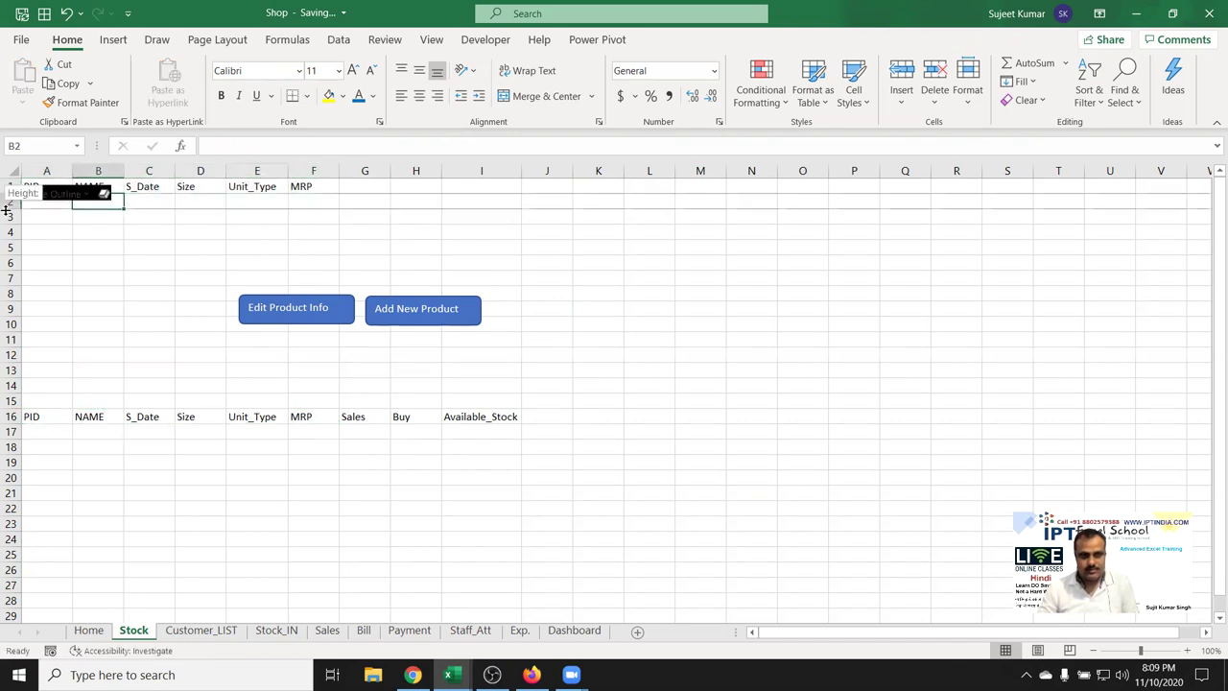
pyautogui.click(59, 229)
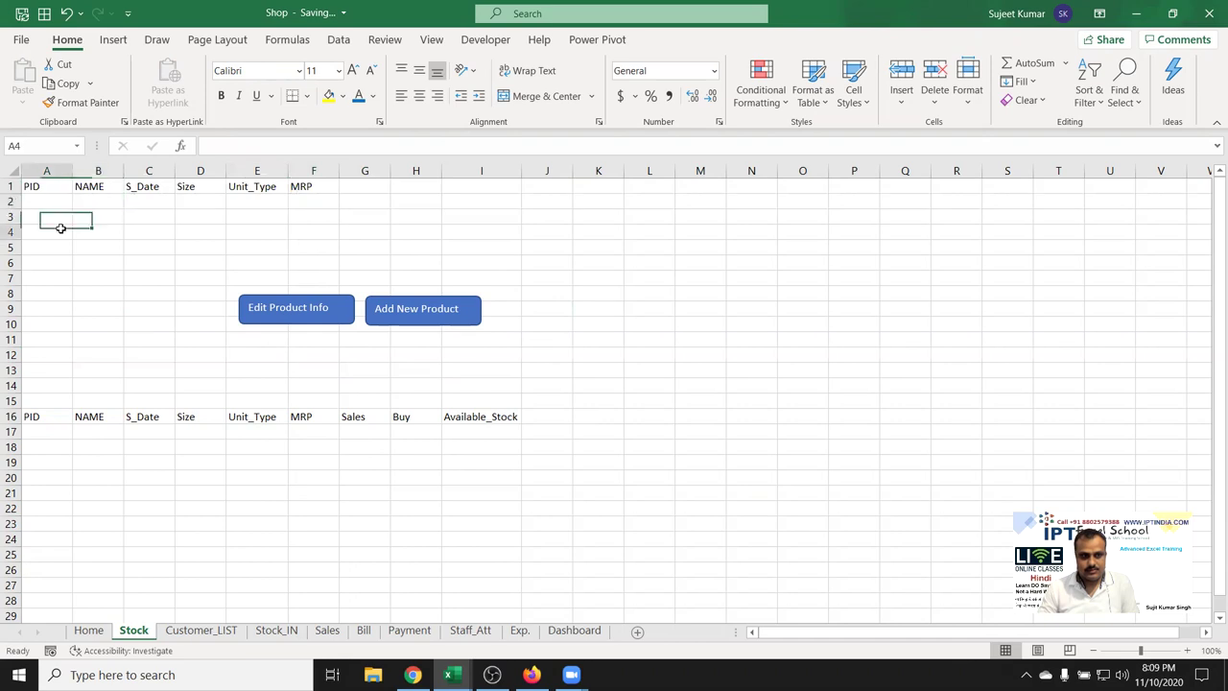
pyautogui.keyDown('ctrl'); pyautogui.click(396, 300); pyautogui.keyUp('ctrl')
pyautogui.click(365, 338)
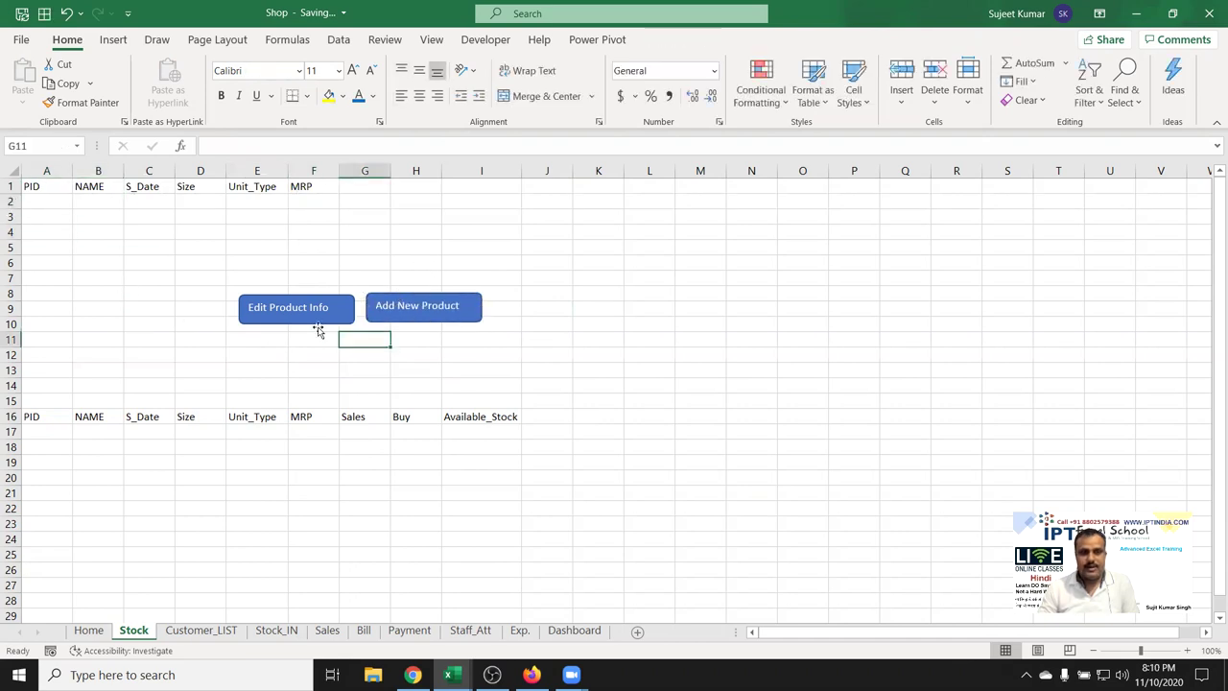
pyautogui.keyDown('ctrl'); pyautogui.click(315, 326); pyautogui.keyUp('ctrl')
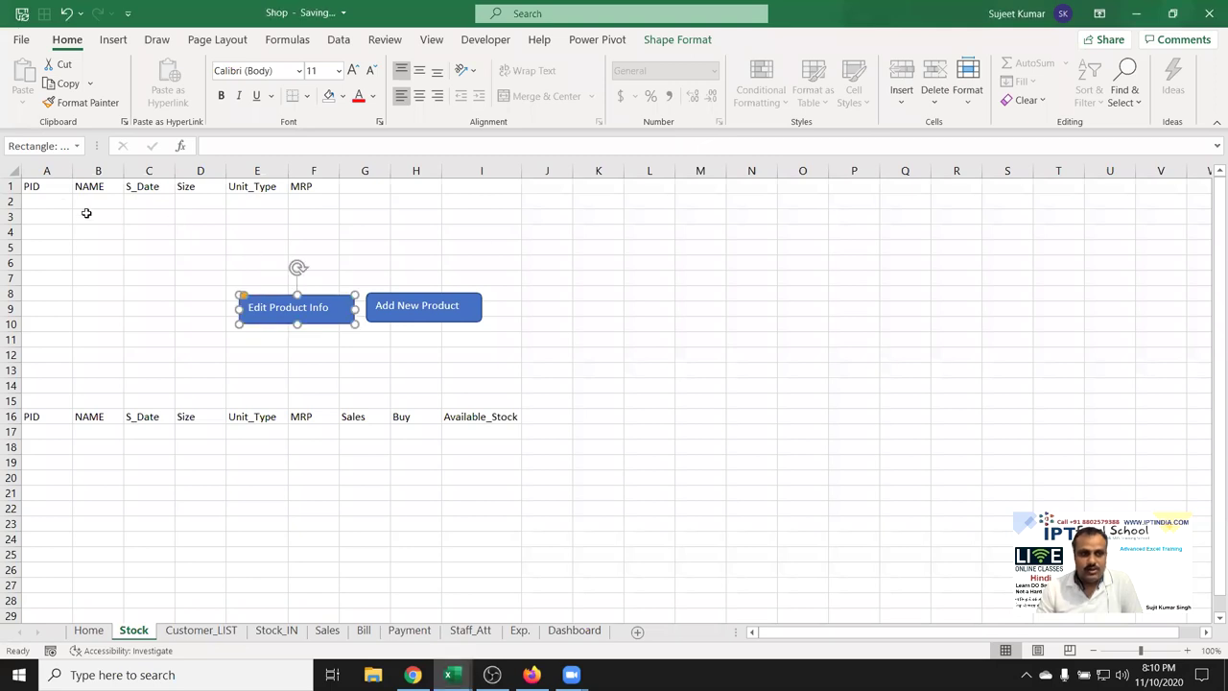
pyautogui.moveTo(31, 432); pyautogui.dragTo(446, 461)
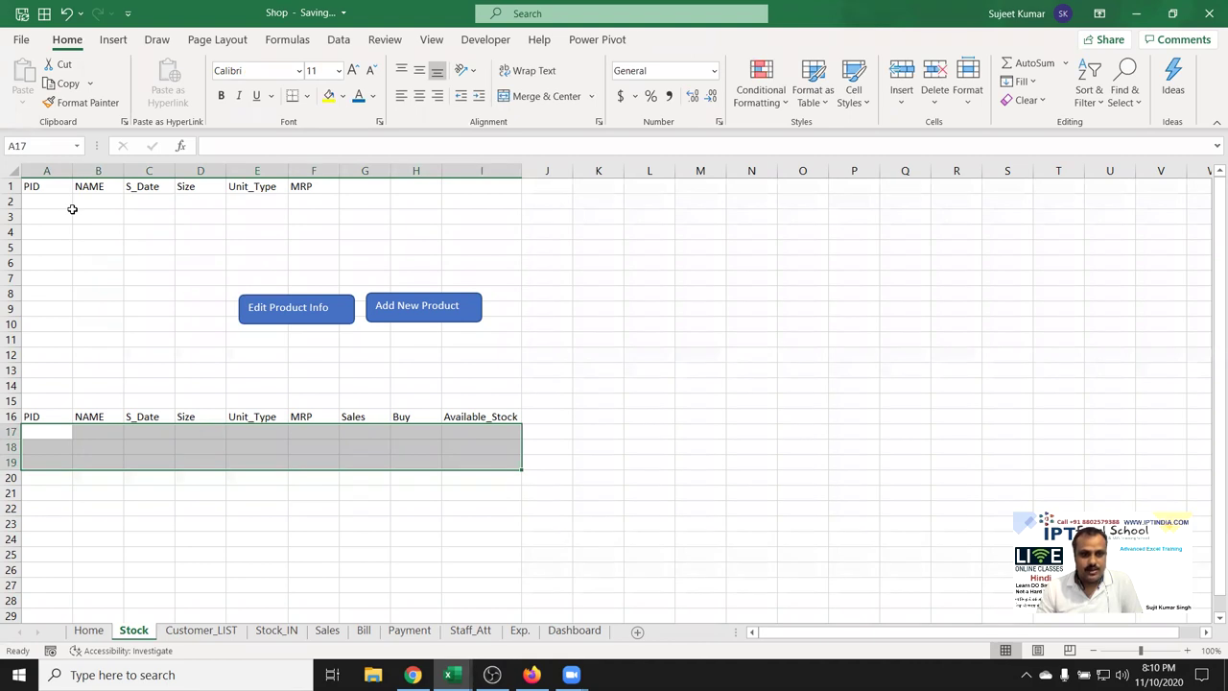
pyautogui.click(477, 388)
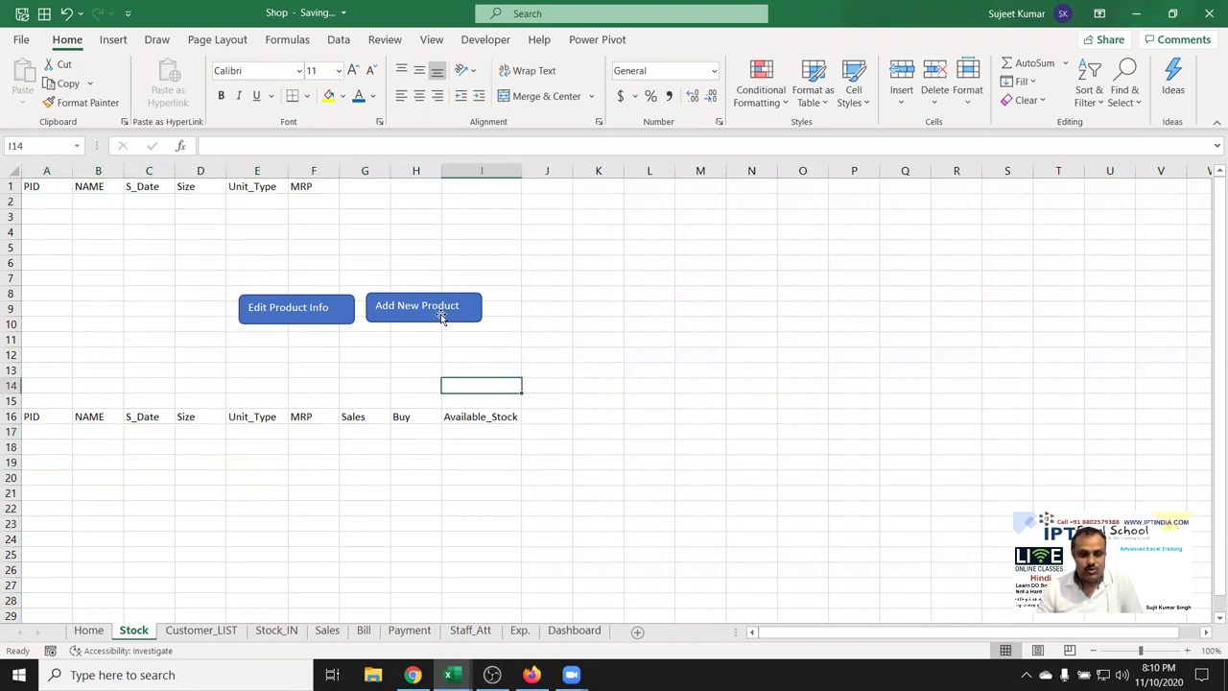
# Fill the Edit Product Info button shape with green
pyautogui.click(51, 201)
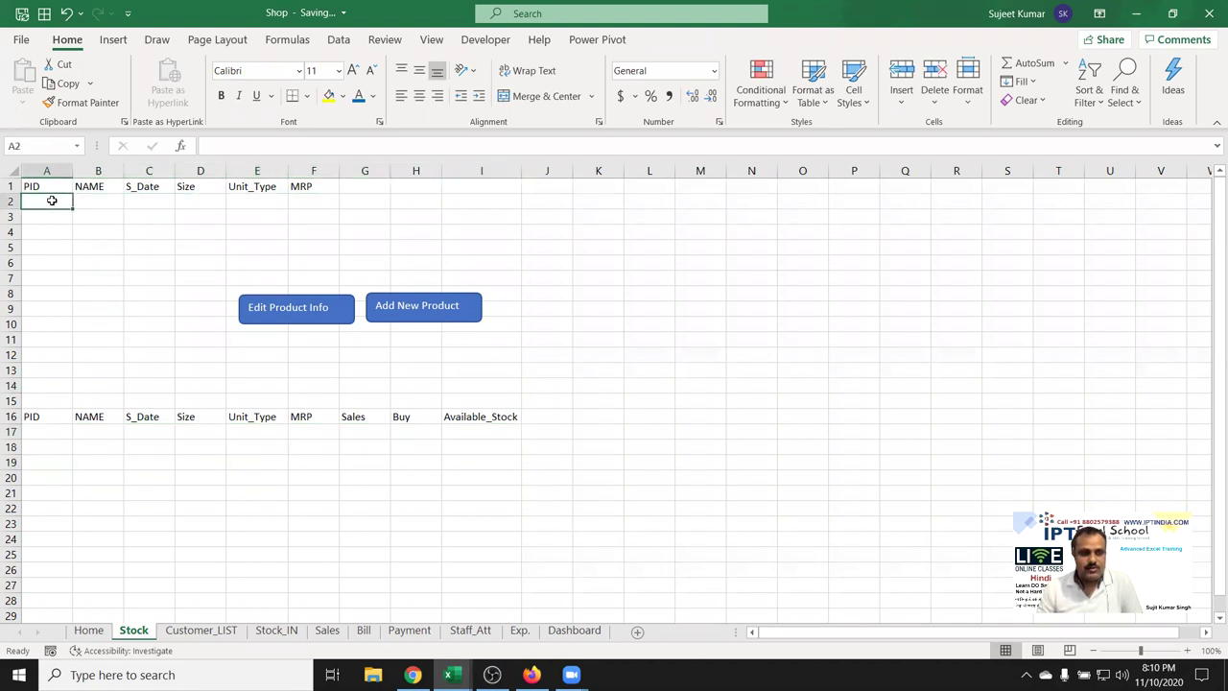
pyautogui.moveTo(106, 204); pyautogui.dragTo(313, 204)
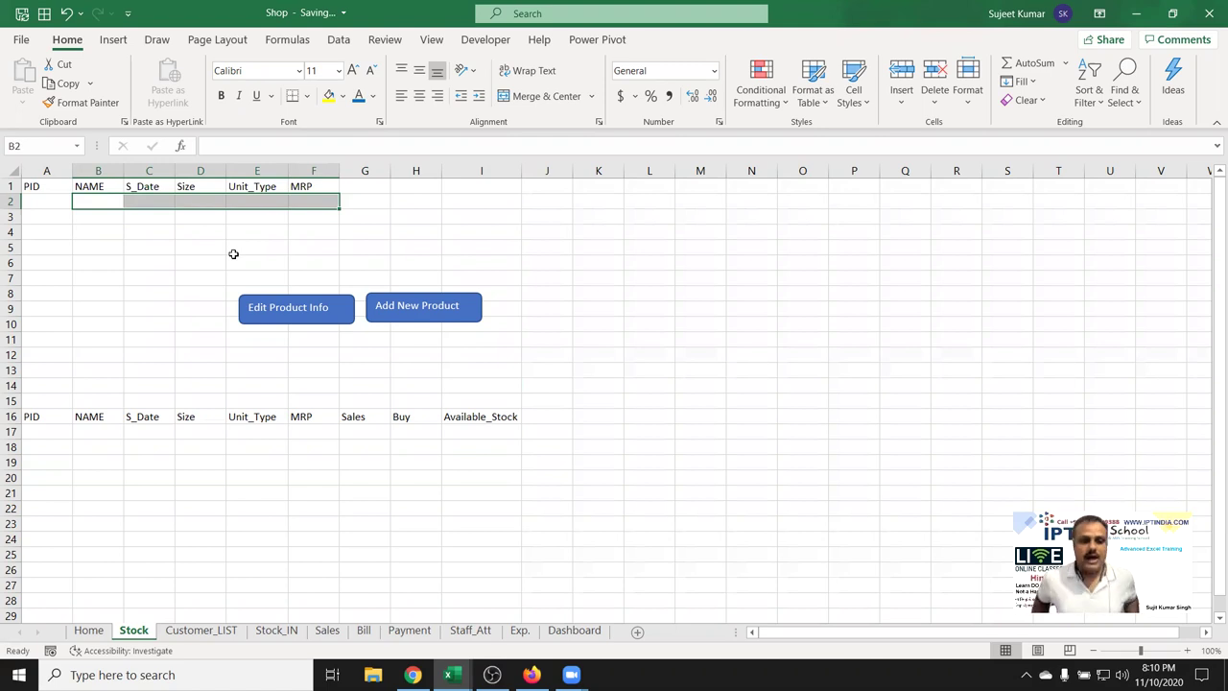
pyautogui.click(329, 308)
pyautogui.click(598, 41)
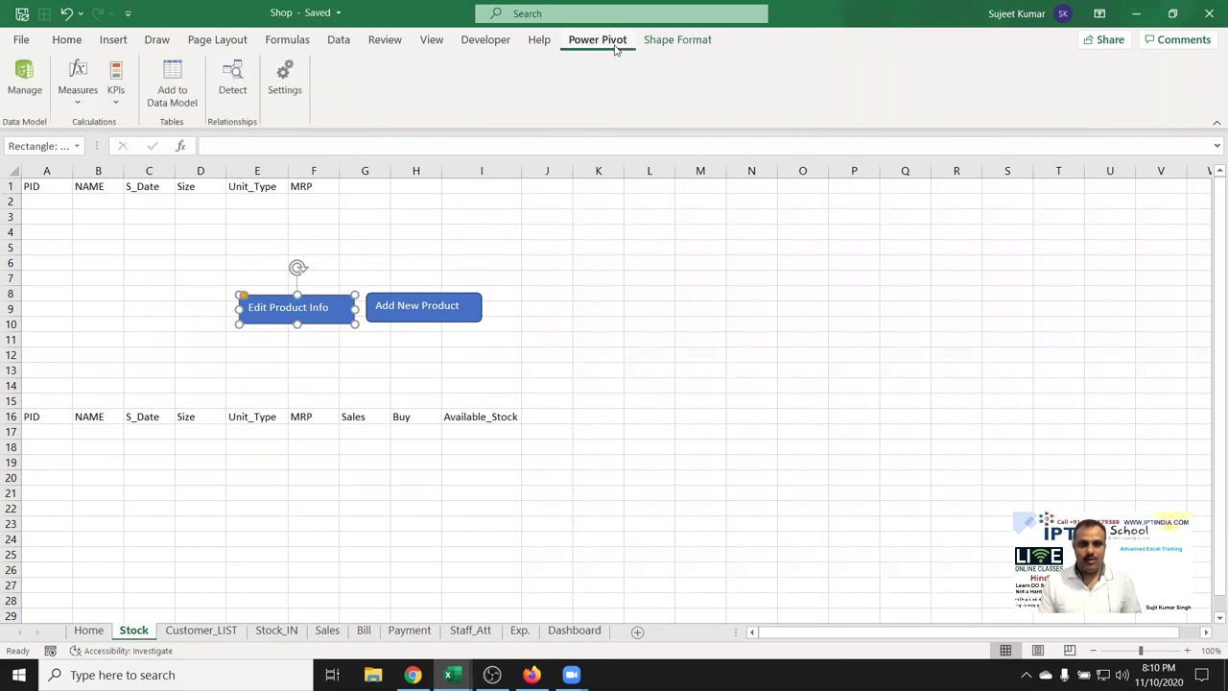
pyautogui.click(90, 44)
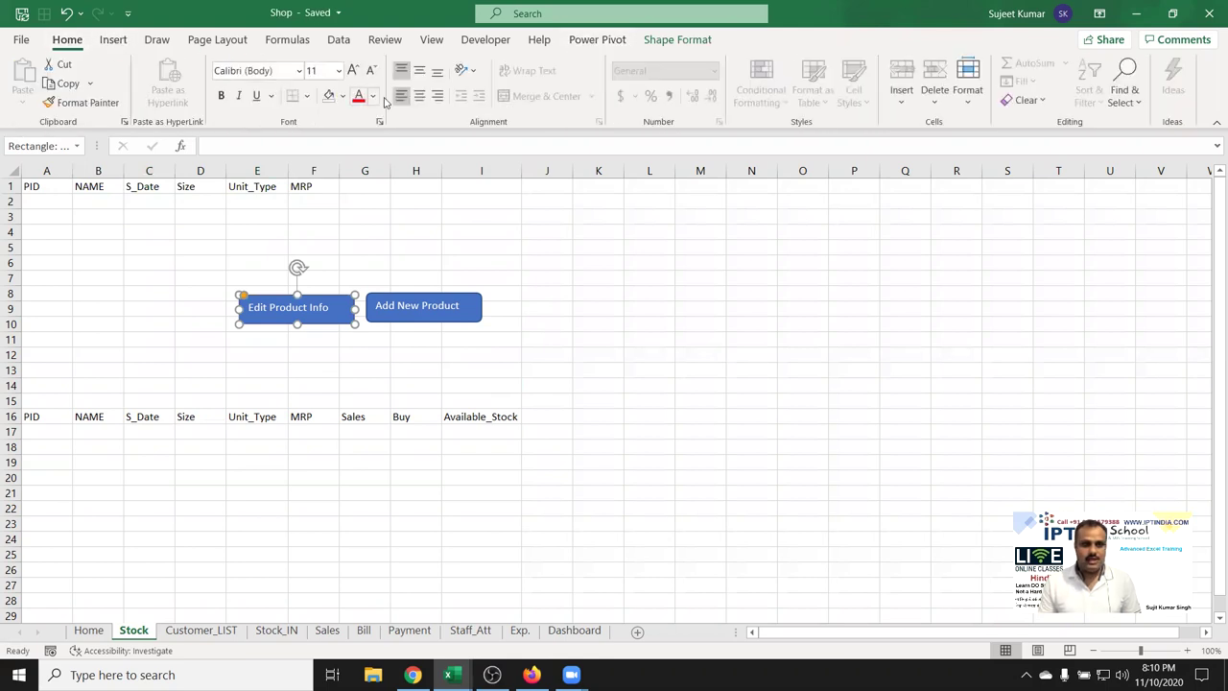
pyautogui.click(343, 97)
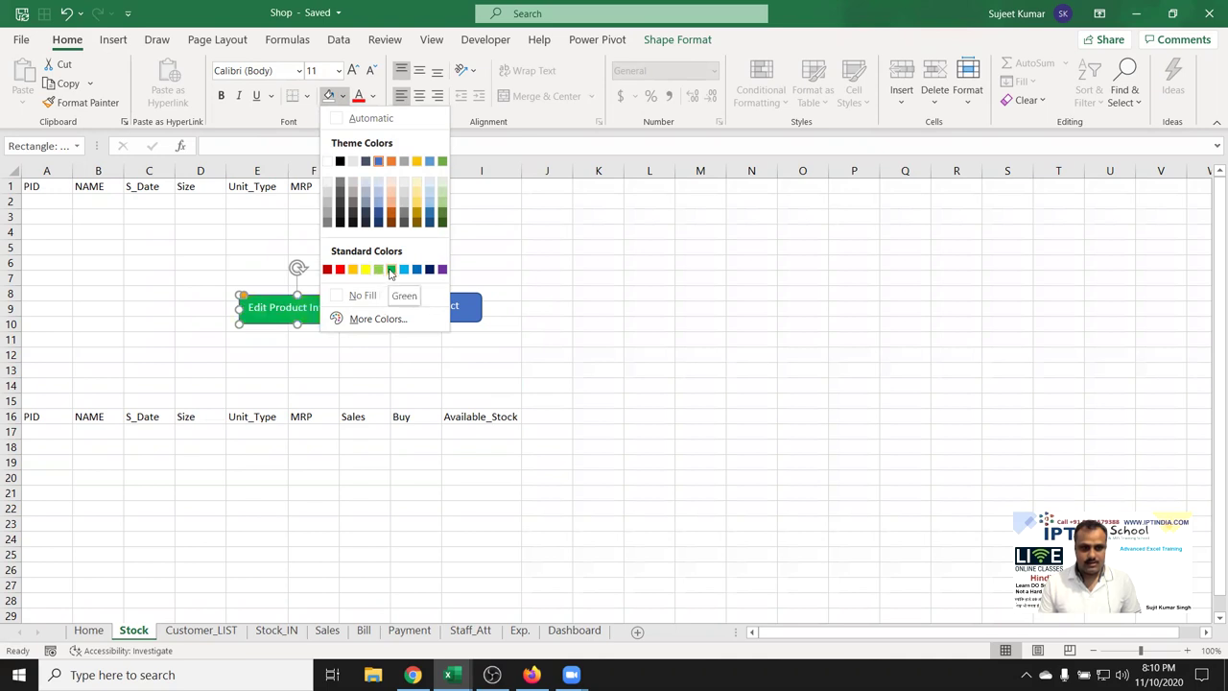
pyautogui.click(391, 269)
# Fill the Add New Product button shape with dark blue and check the result
pyautogui.click(413, 317)
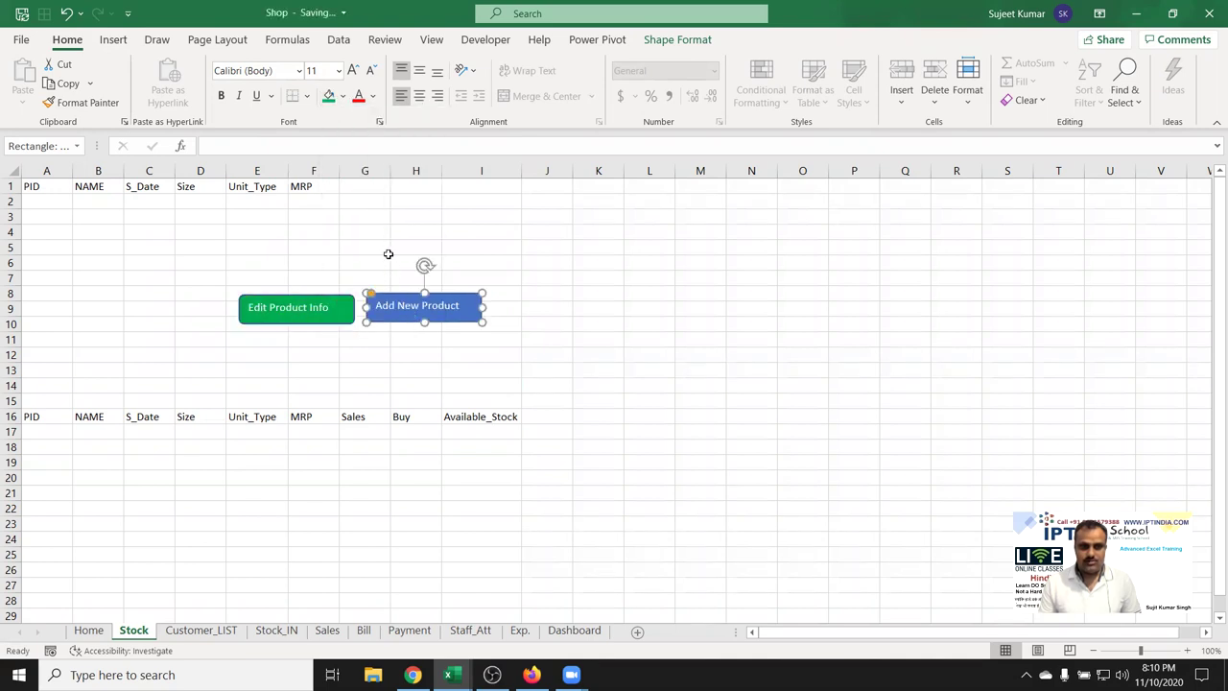
pyautogui.click(343, 95)
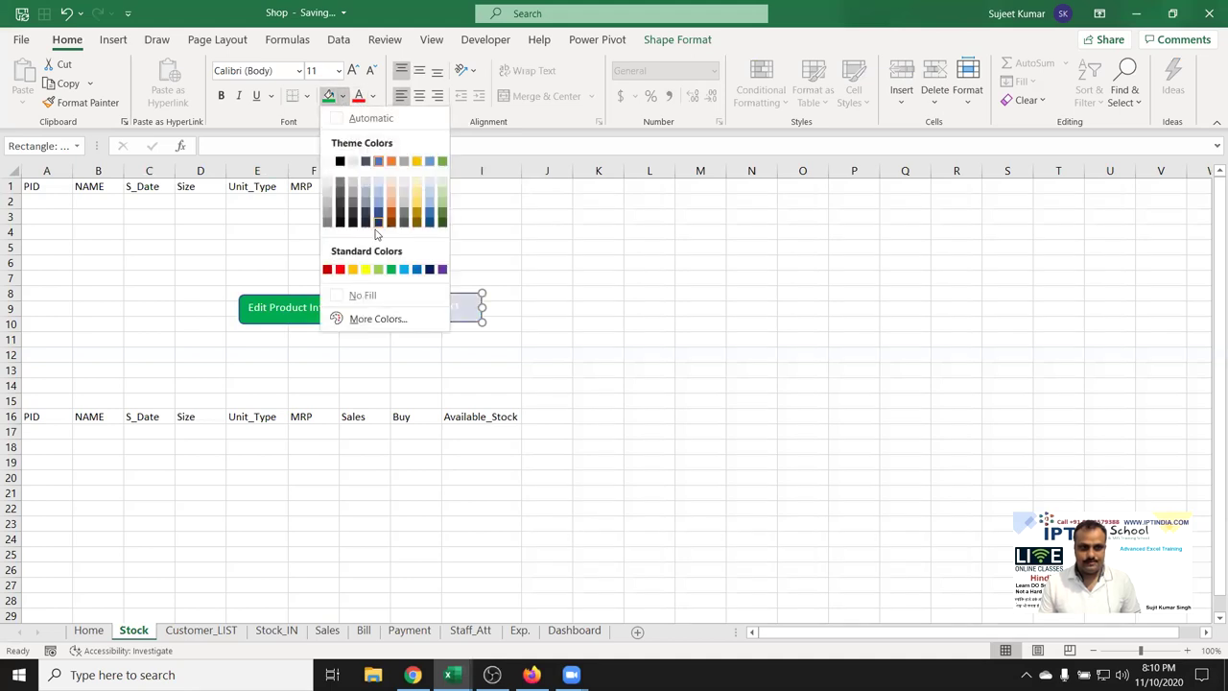
pyautogui.click(428, 270)
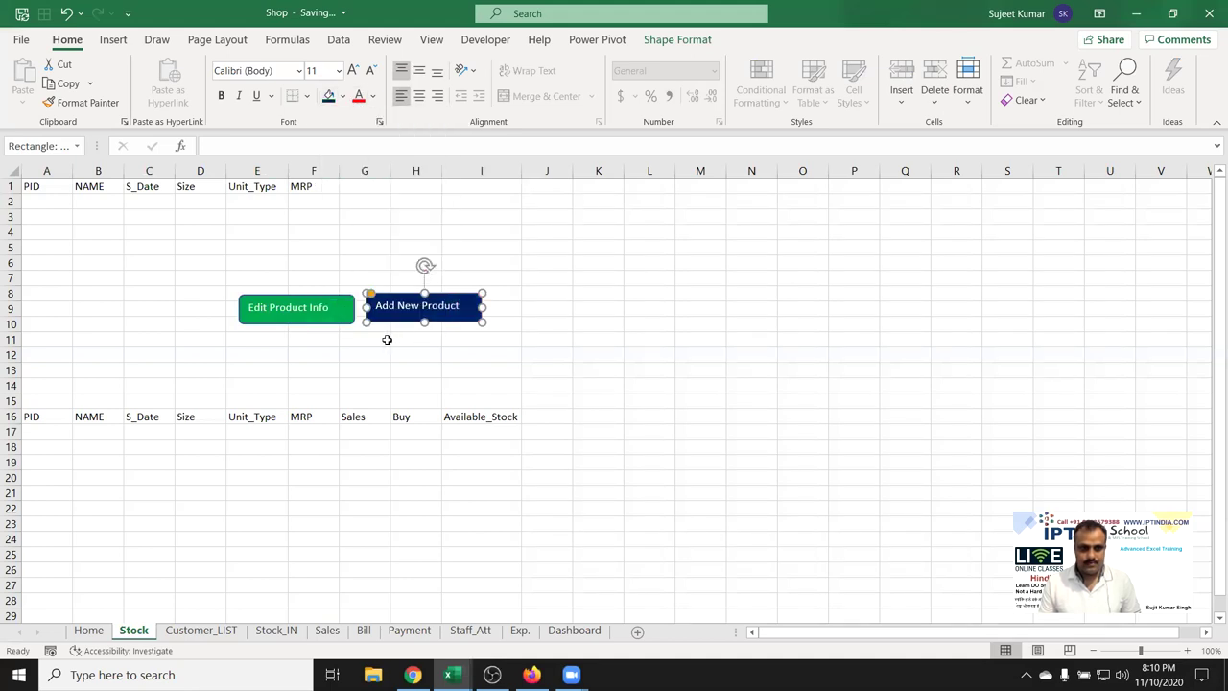
pyautogui.click(386, 340)
pyautogui.click(395, 324)
pyautogui.click(391, 328)
pyautogui.click(395, 323)
pyautogui.click(386, 343)
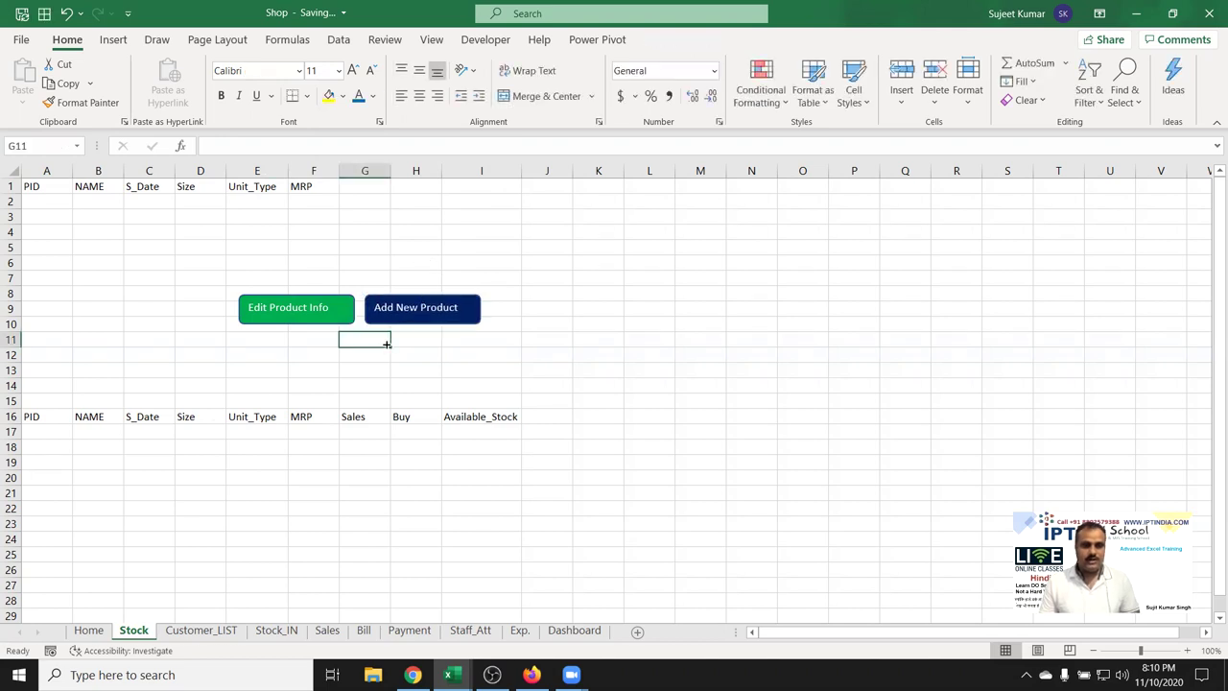
# Open the Visual Basic editor from the Developer tab and insert Module1 into Shop.xlsm
pyautogui.click(486, 40)
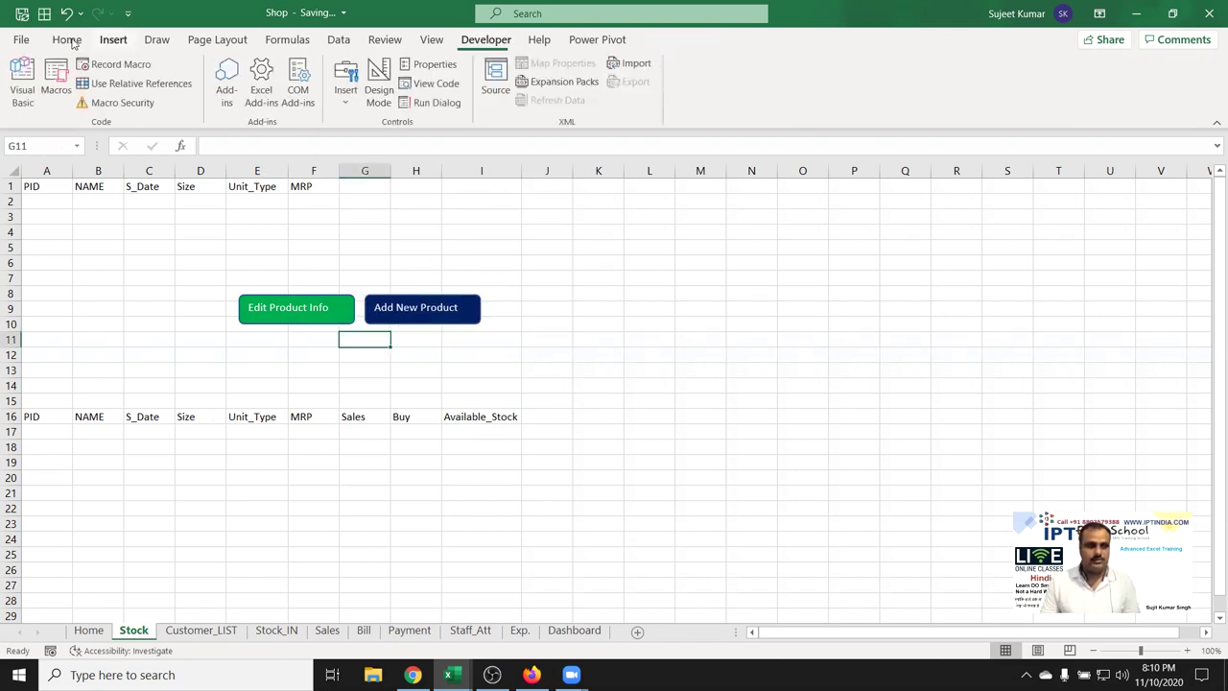
pyautogui.click(22, 82)
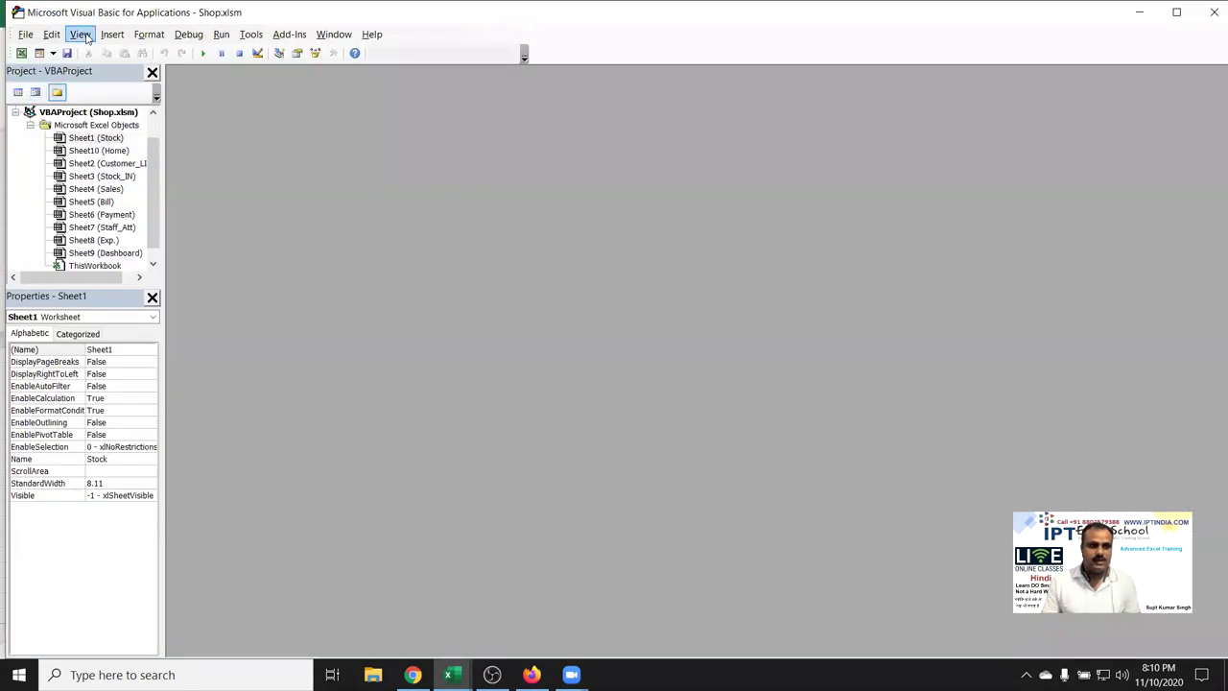
pyautogui.click(85, 37)
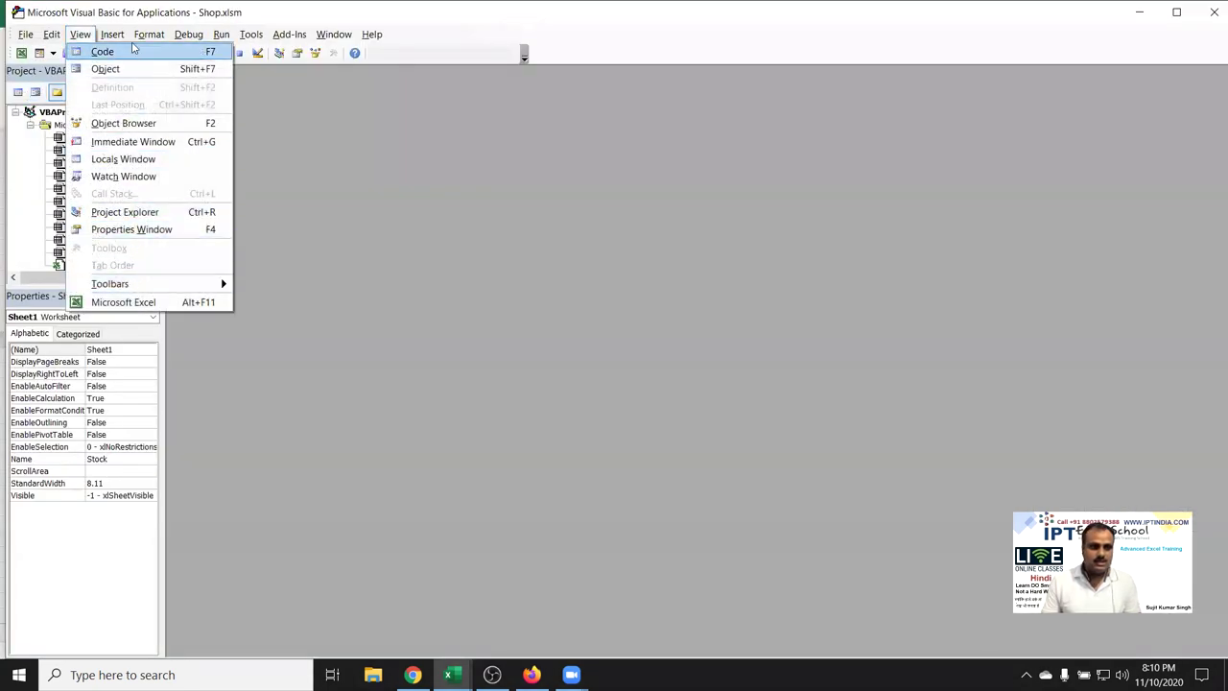
pyautogui.moveTo(111, 40)
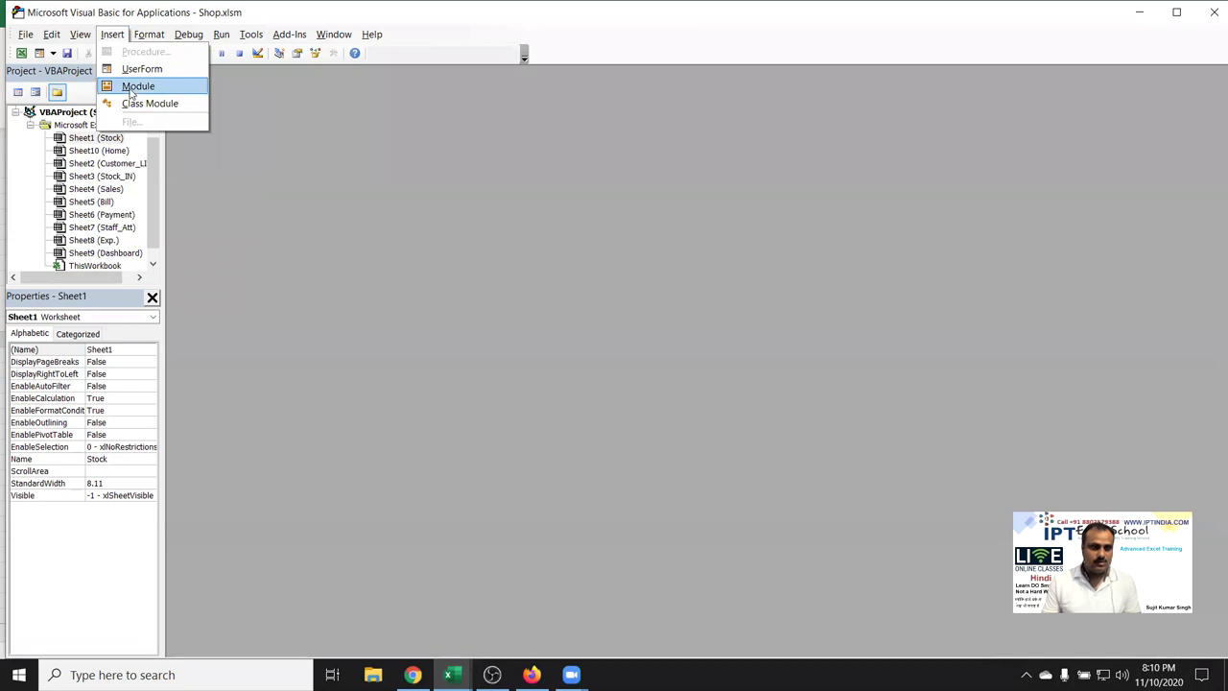
pyautogui.click(135, 86)
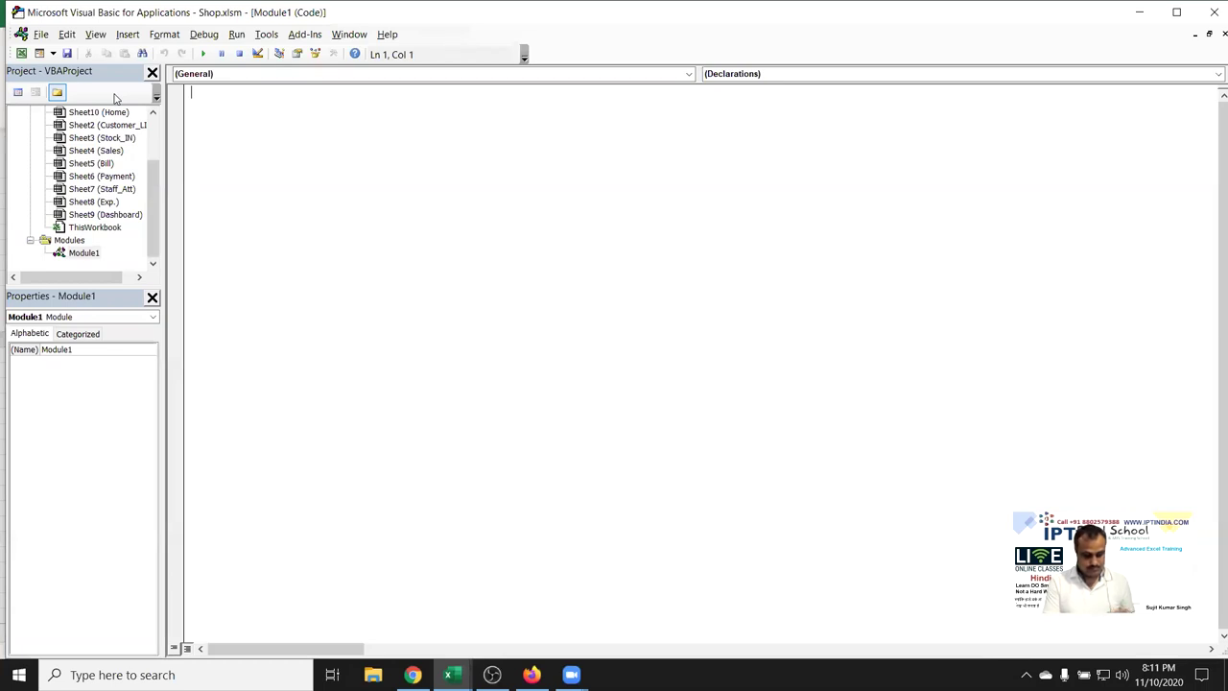
# Write the Sub add_New_PRD() header so End Sub is generated, with a line inside
pyautogui.write('sub add')
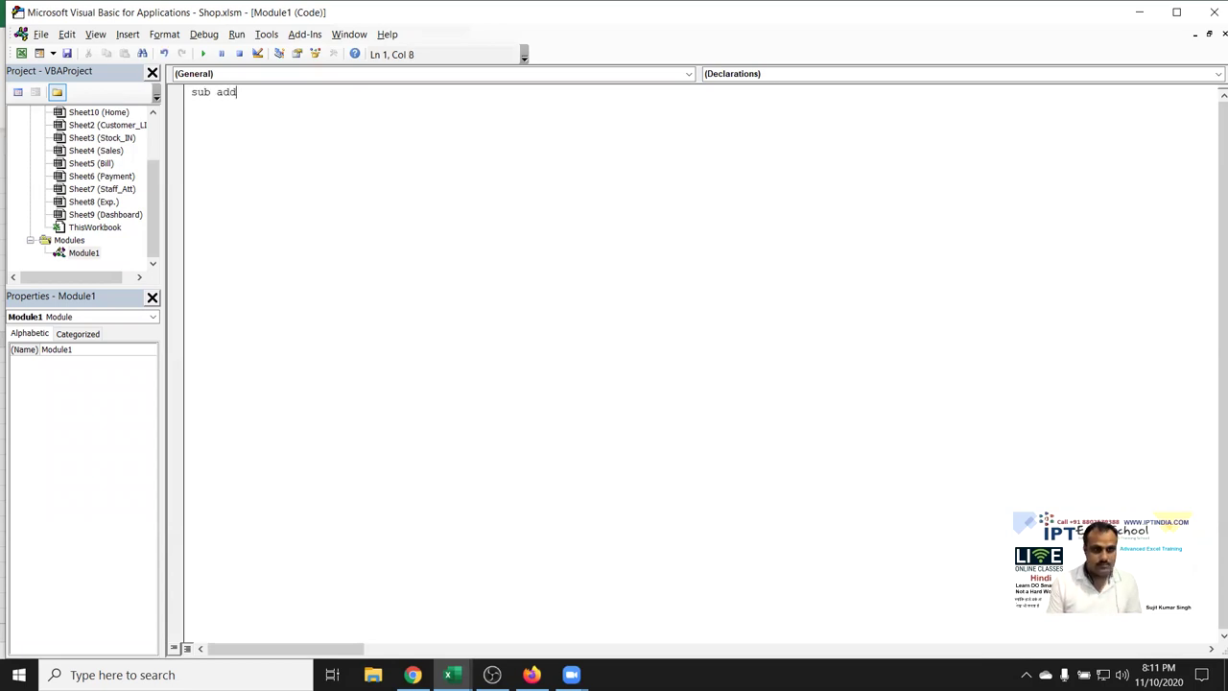
pyautogui.write('_New_PRD()')
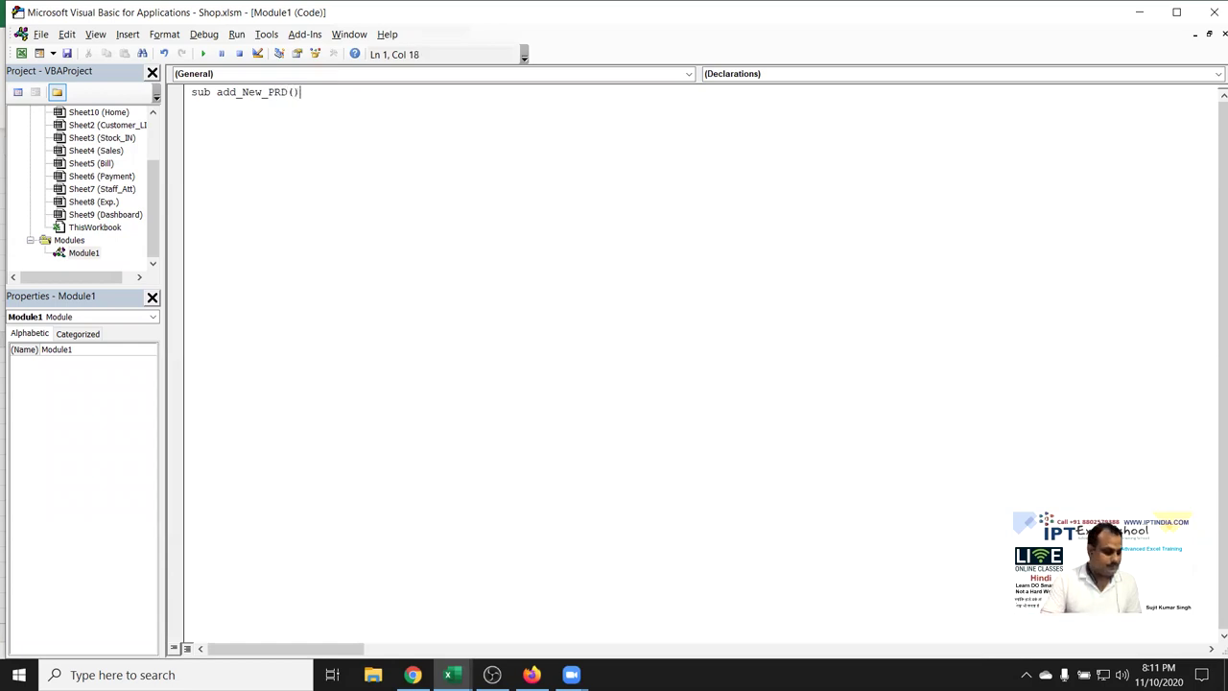
pyautogui.press('Return')
pyautogui.press('Return')
pyautogui.press('Return')
pyautogui.press('Return')
pyautogui.press('Up')
pyautogui.press('Up')
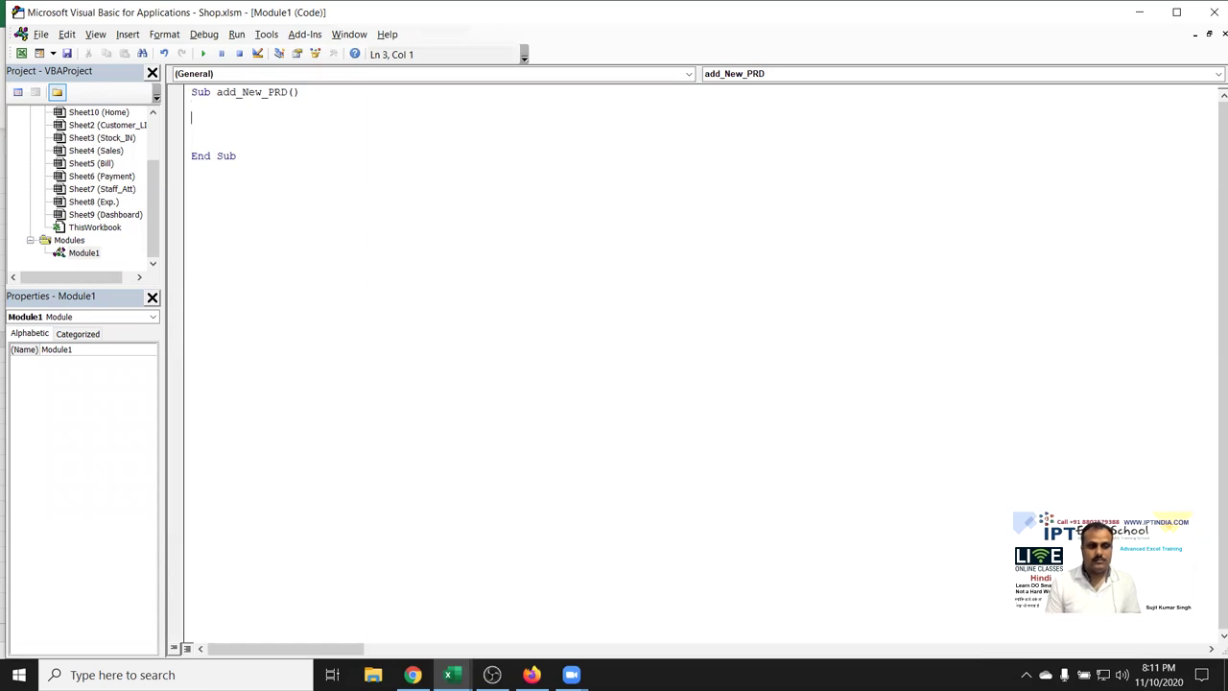
# Check cells H13 and A2 on the Stock sheet, returning to the procedure body
pyautogui.hotkey('alt', 'F11')
pyautogui.hotkey('alt', 'Tab')
pyautogui.hotkey('alt', 'F11')
pyautogui.click(426, 369)
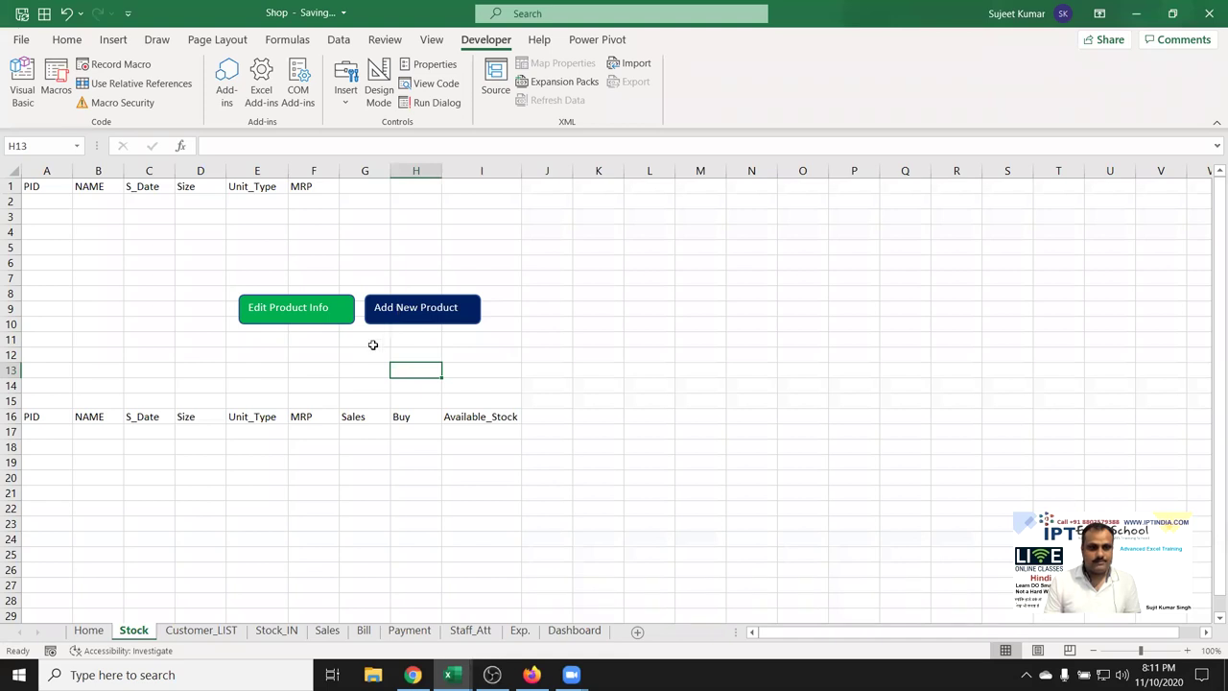
pyautogui.hotkey('alt', 'F11')
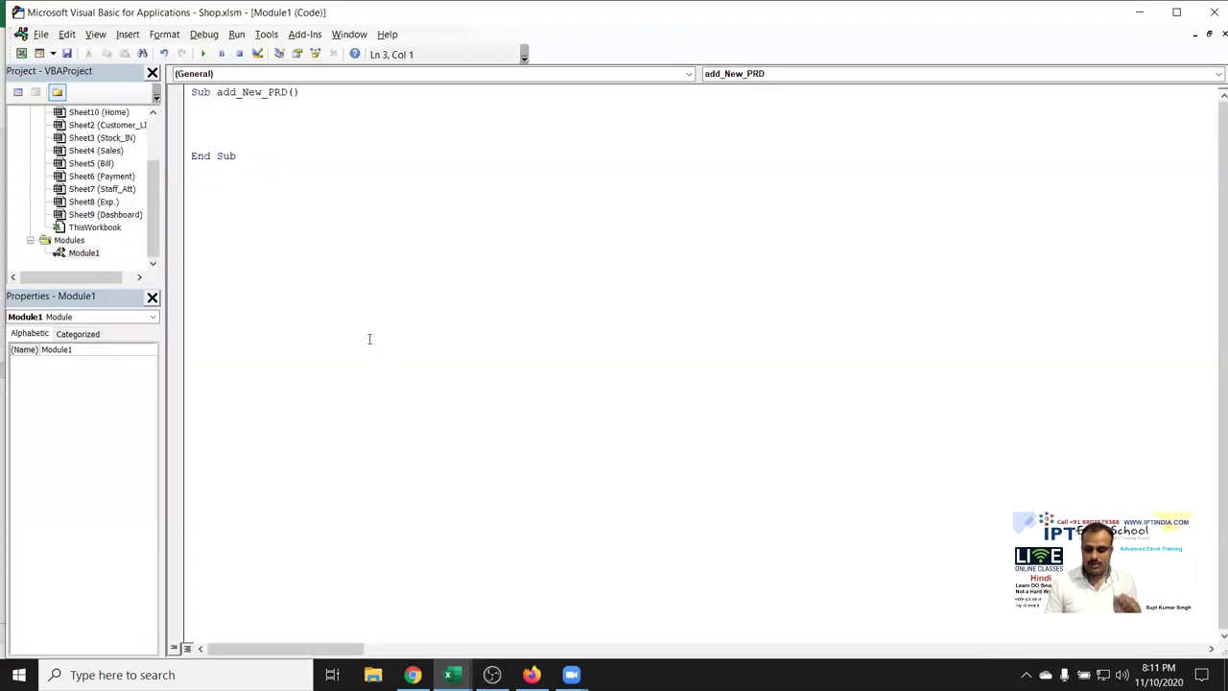
pyautogui.press('Down')
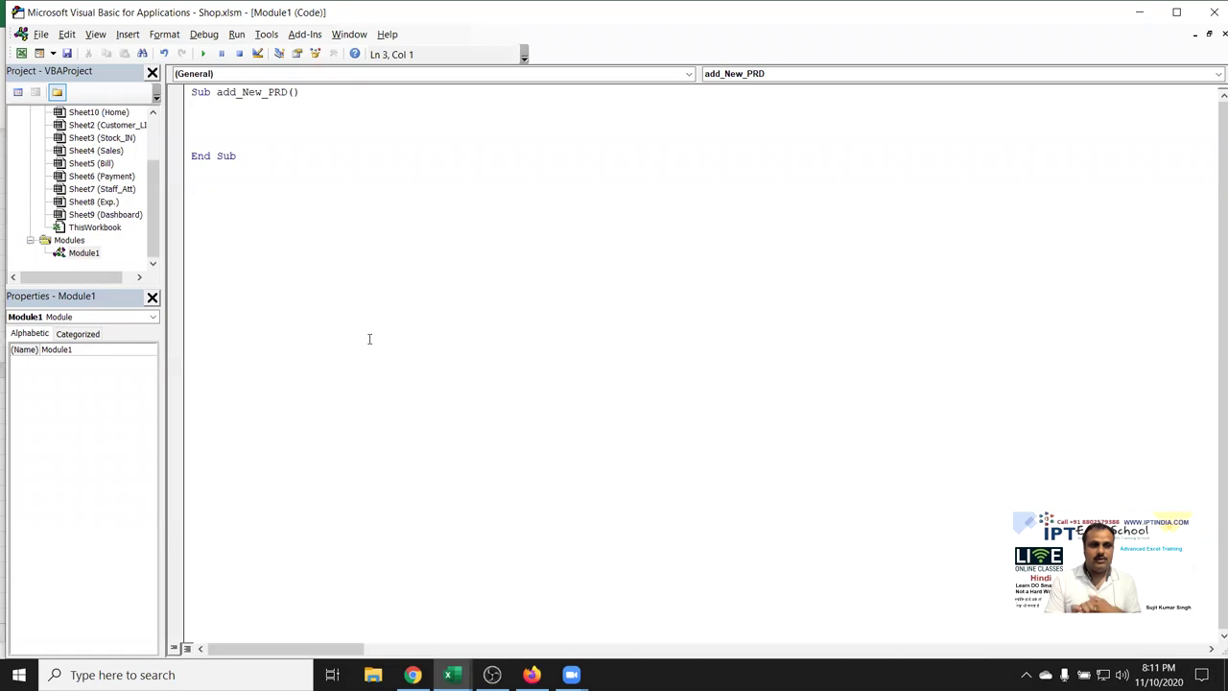
pyautogui.hotkey('alt', 'F11')
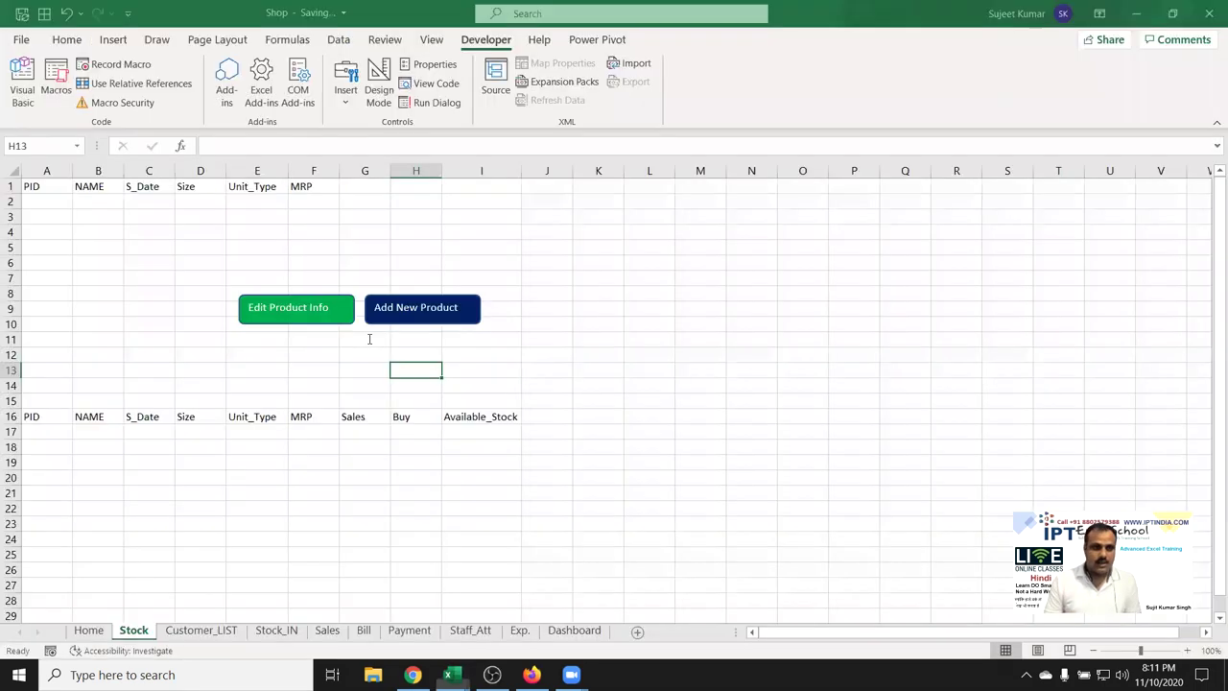
pyautogui.click(50, 201)
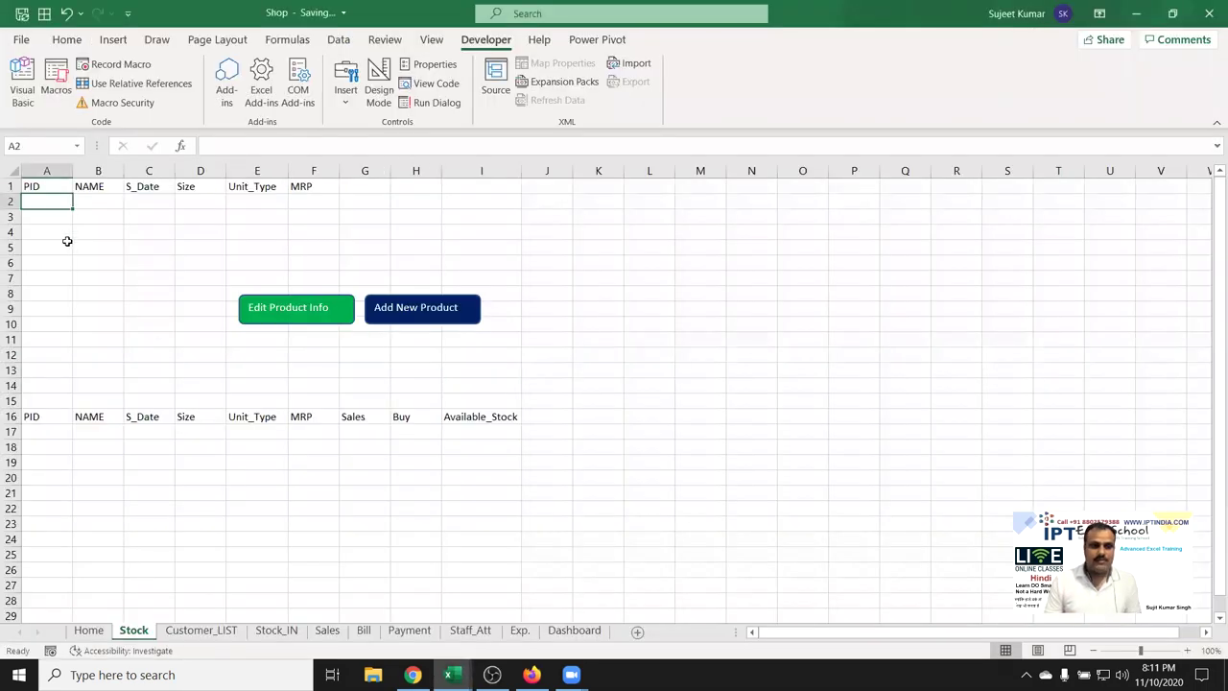
pyautogui.hotkey('alt', 'F11')
# Declare pid As Long inside add_New_PRD
pyautogui.write('applicati')
pyautogui.press('BackSpace')
pyautogui.press('BackSpace')
pyautogui.press('BackSpace')
pyautogui.press('BackSpace')
pyautogui.press('BackSpace')
pyautogui.press('BackSpace')
pyautogui.press('BackSpace')
pyautogui.press('BackSpace')
pyautogui.press('BackSpace')
pyautogui.write('dim i')
pyautogui.press('BackSpace')
pyautogui.write('pid as ')
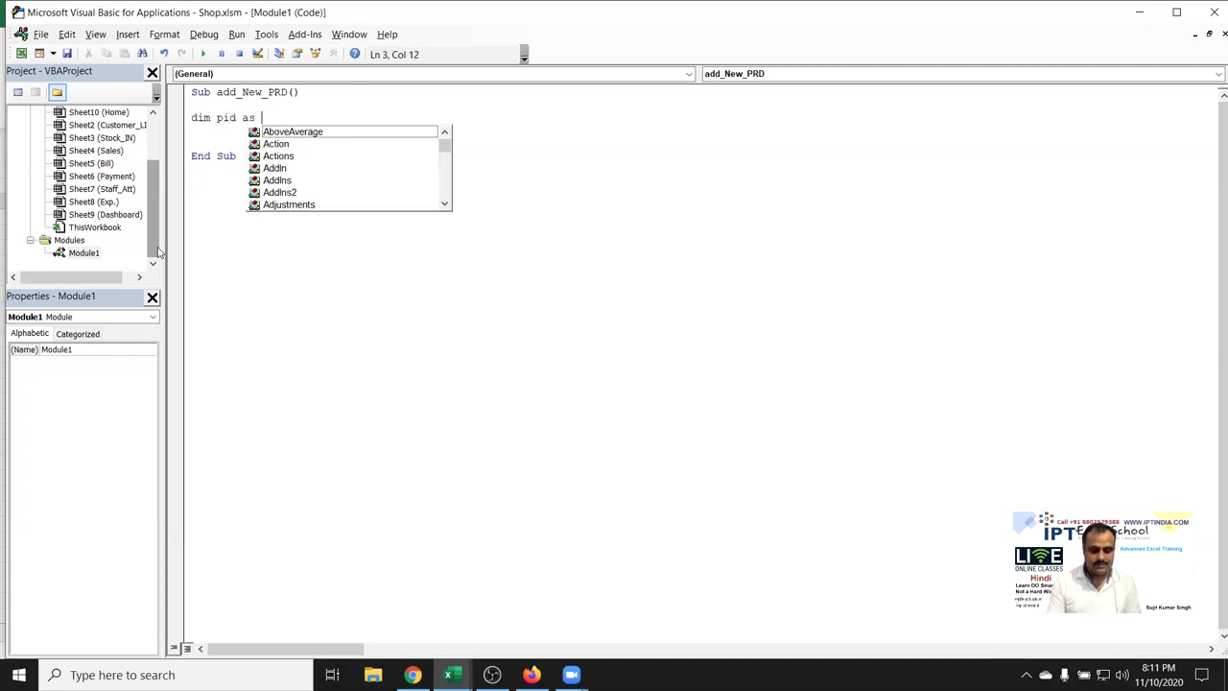
pyautogui.write('long')
pyautogui.press('Return')
pyautogui.press('Return')
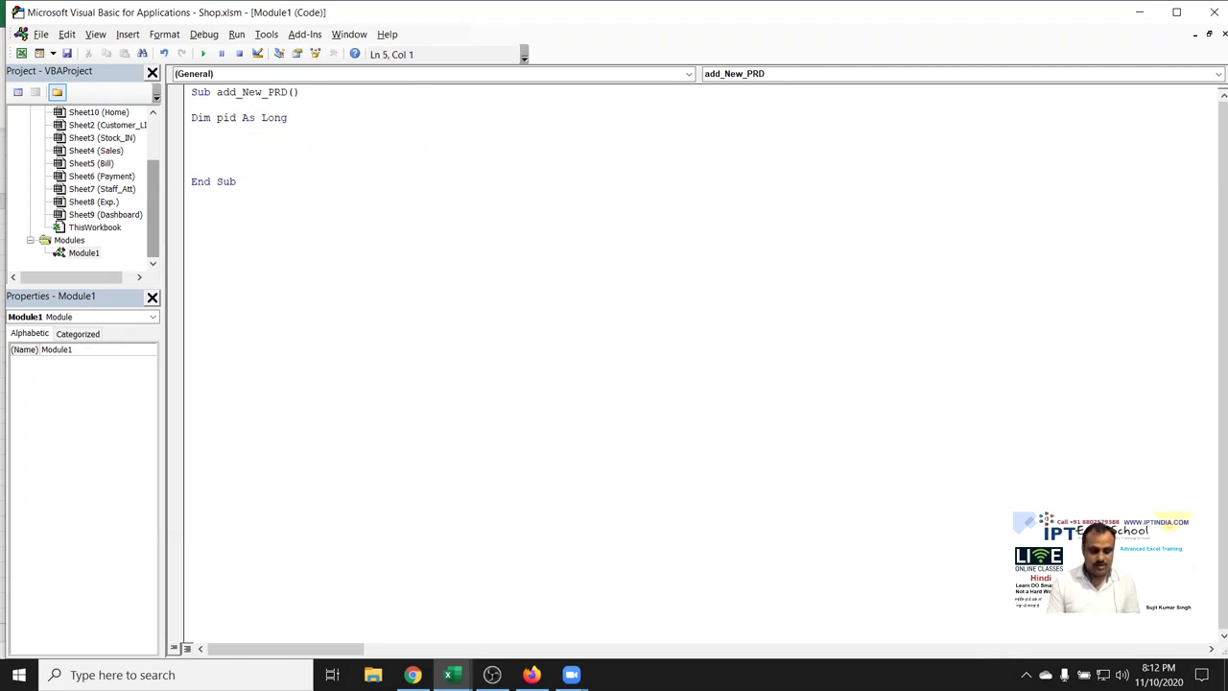
# Begin the assignment pid = Application.WorksheetFunction.CountA using IntelliSense
pyautogui.write('pid')
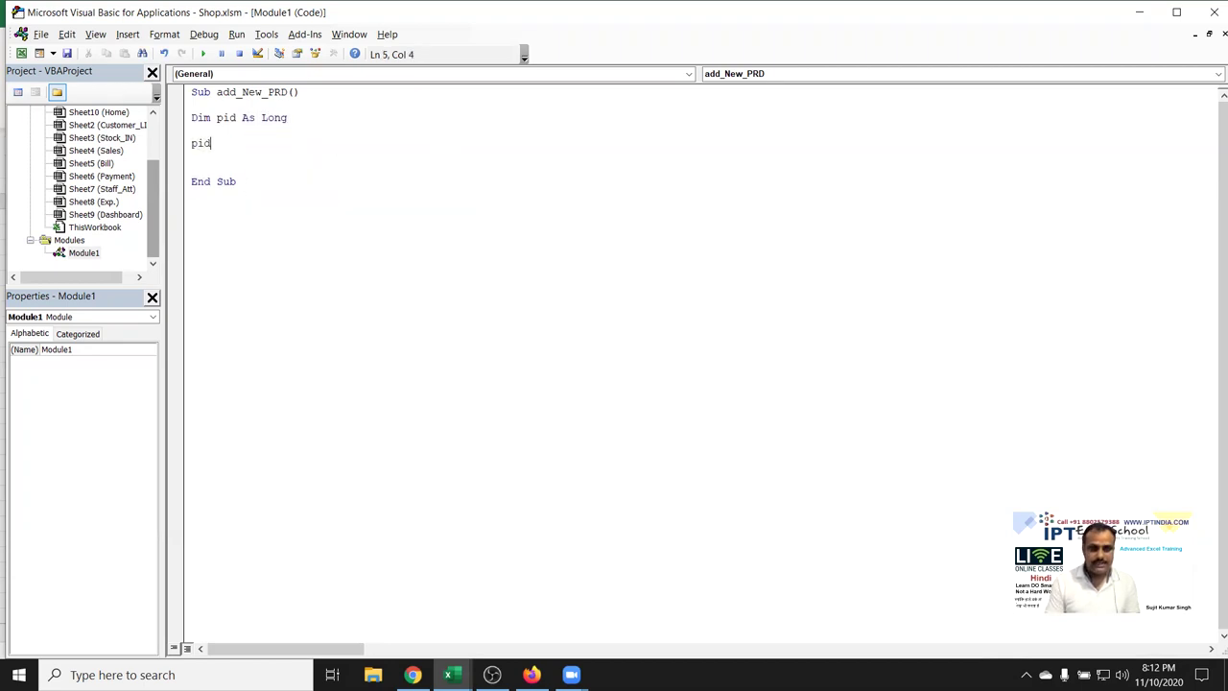
pyautogui.write('=appl')
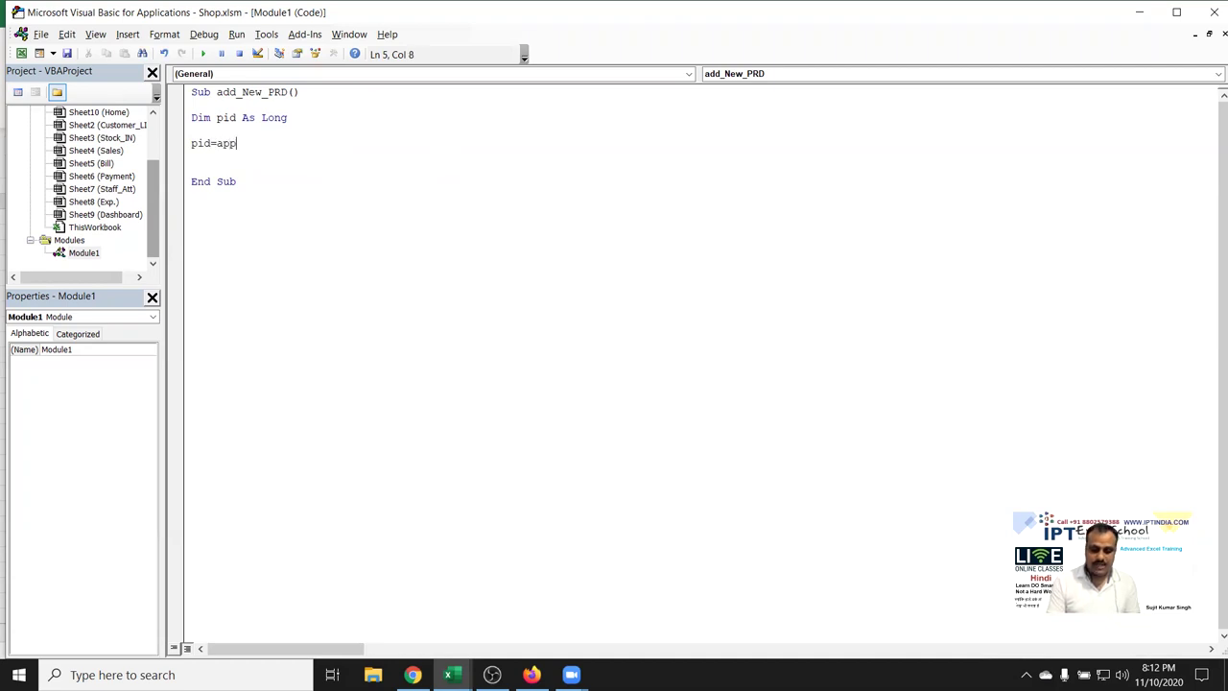
pyautogui.write('ication.')
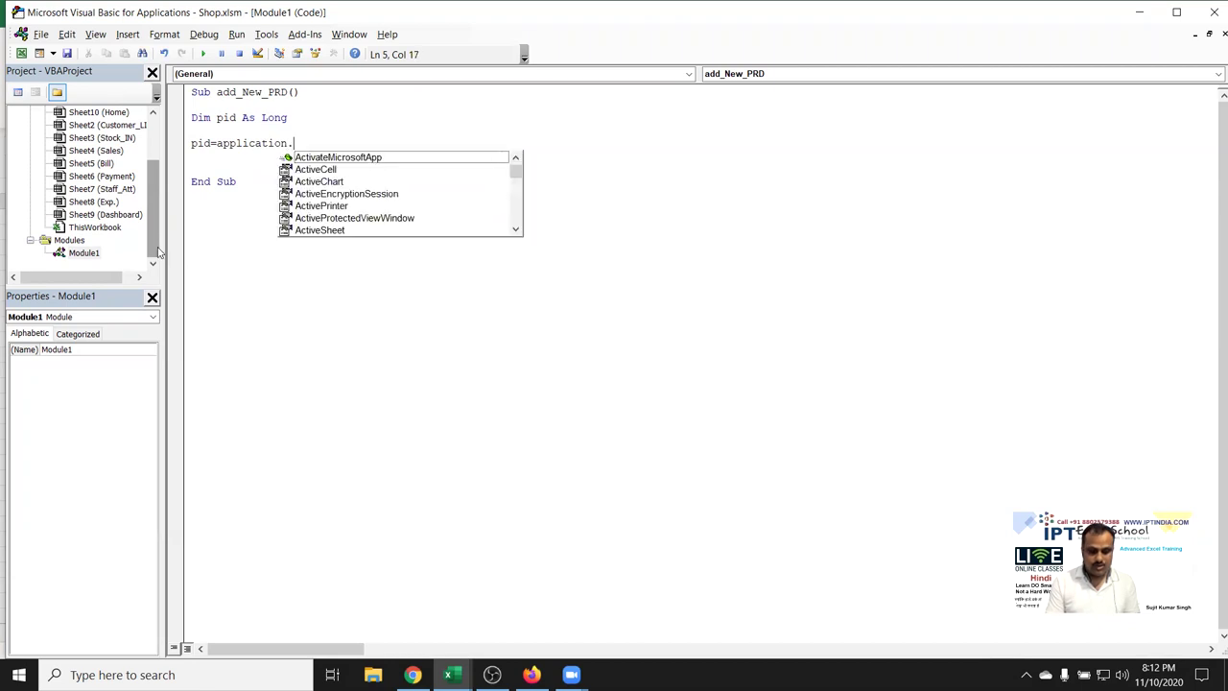
pyautogui.write('wo')
pyautogui.press('Down')
pyautogui.press('Tab')
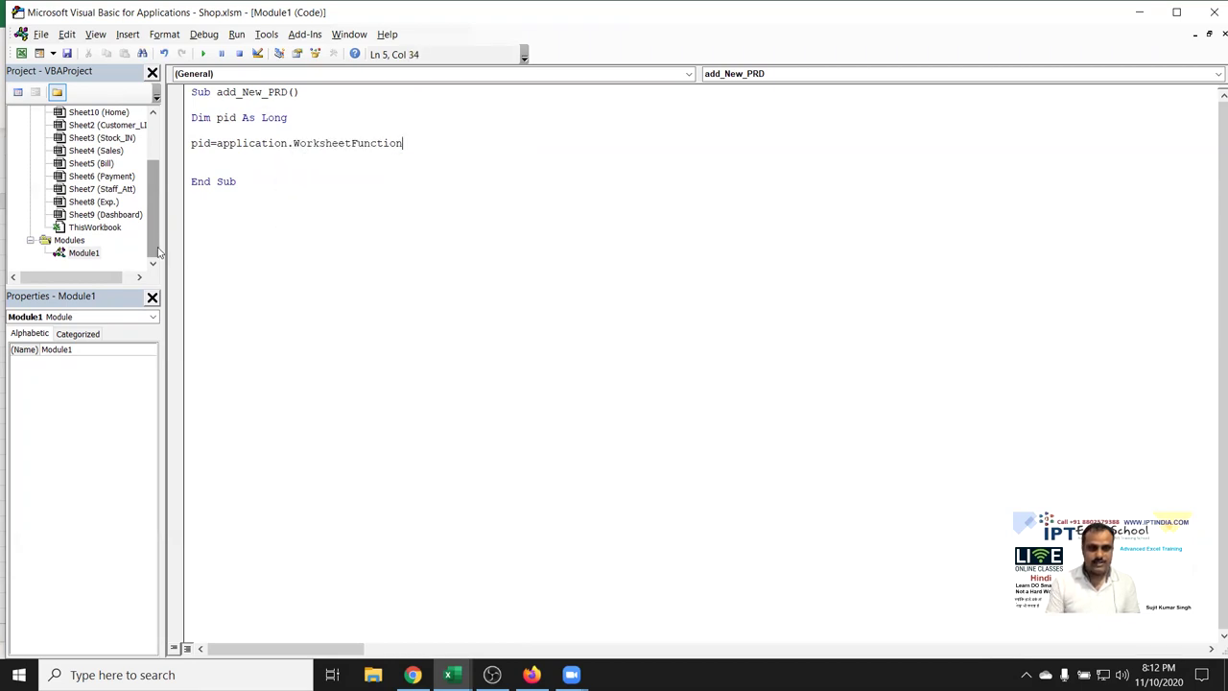
pyautogui.write('.')
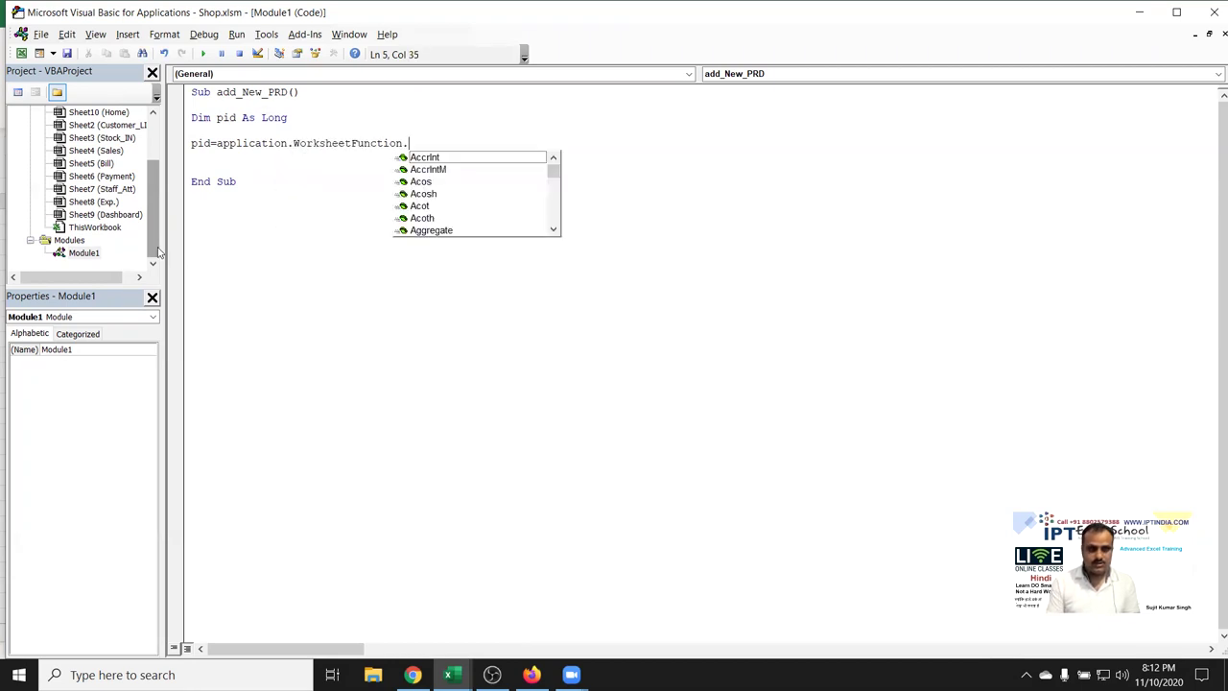
pyautogui.write('cpu')
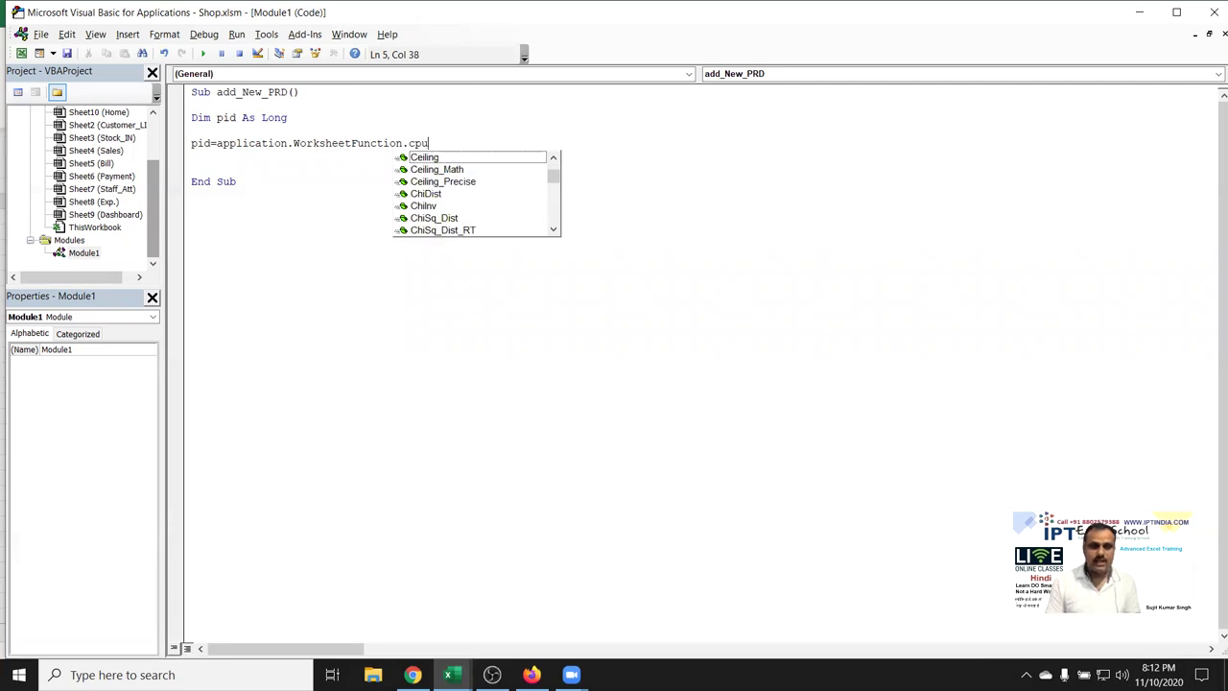
pyautogui.press('BackSpace')
pyautogui.press('BackSpace')
pyautogui.write('ou')
pyautogui.press('Down')
pyautogui.press('Tab')
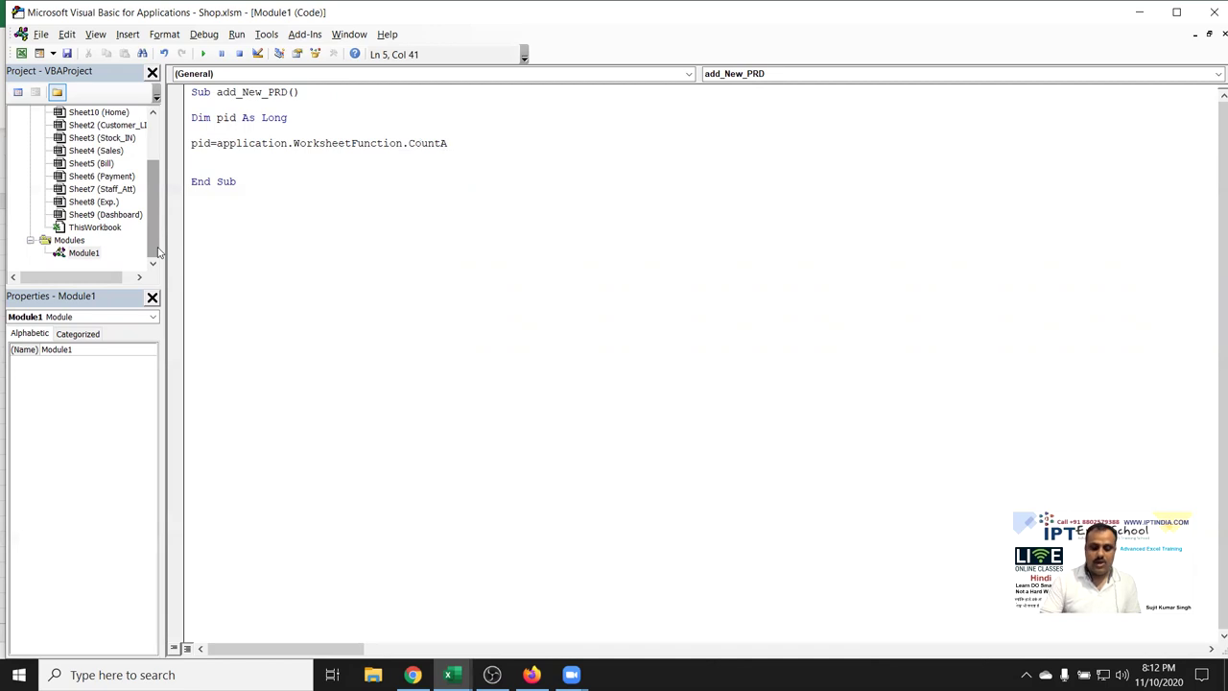
# Pass Range("A16:A65000") to CountA and complete the pid line
pyautogui.write('(range')
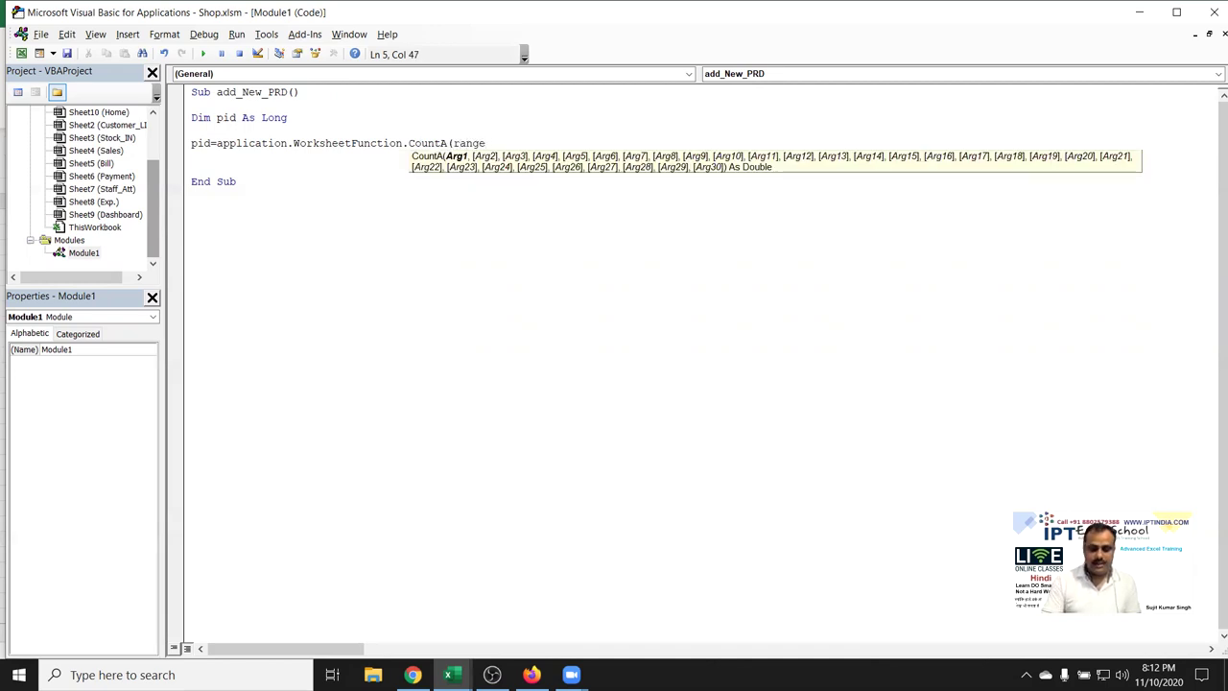
pyautogui.write('("A')
pyautogui.hotkey('alt', 'F11')
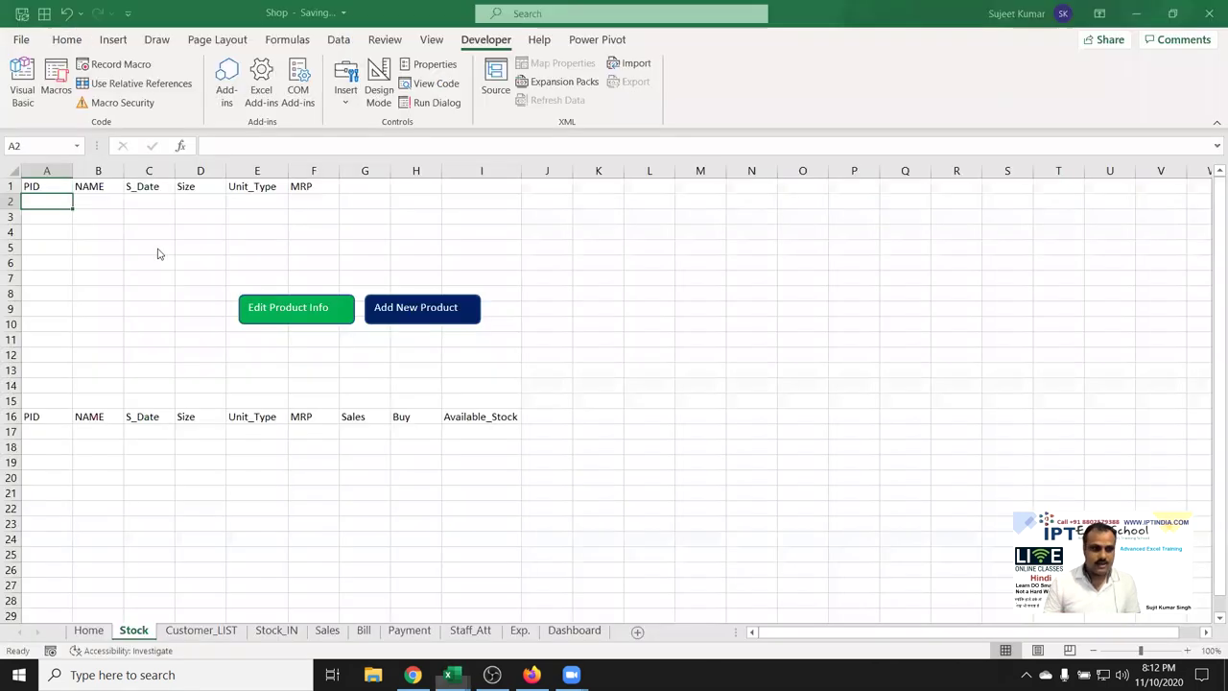
pyautogui.hotkey('alt', 'F11')
pyautogui.write('16:A')
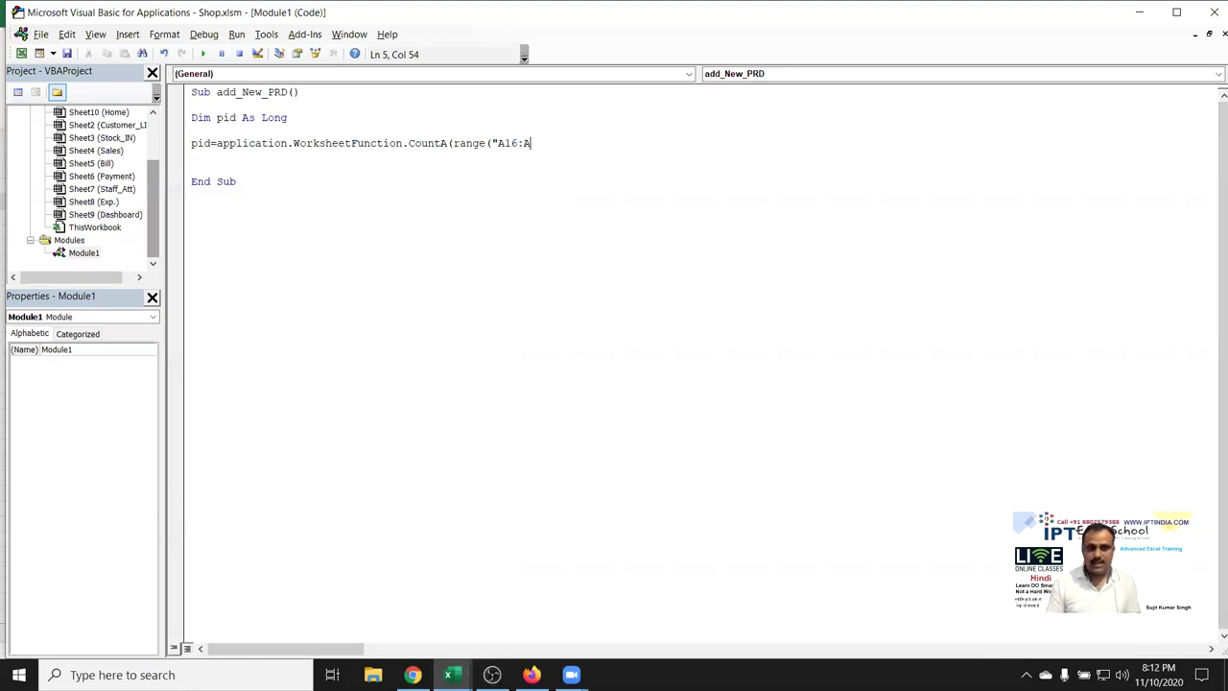
pyautogui.write('65000"')
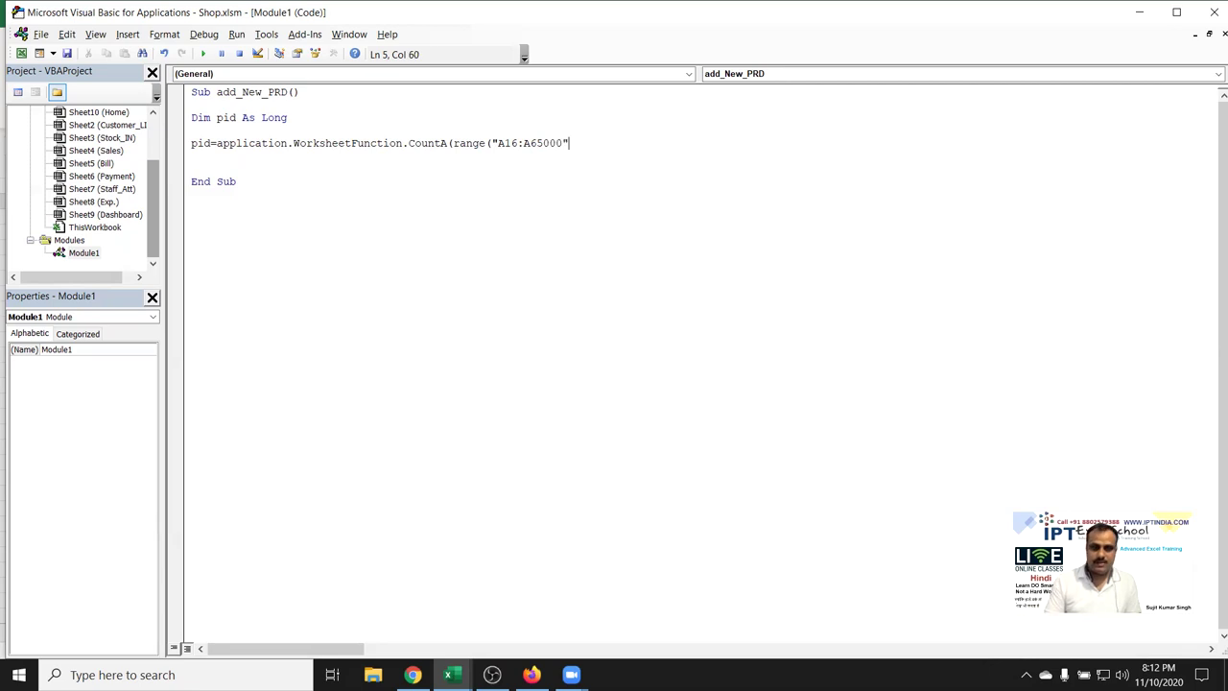
pyautogui.write(')')
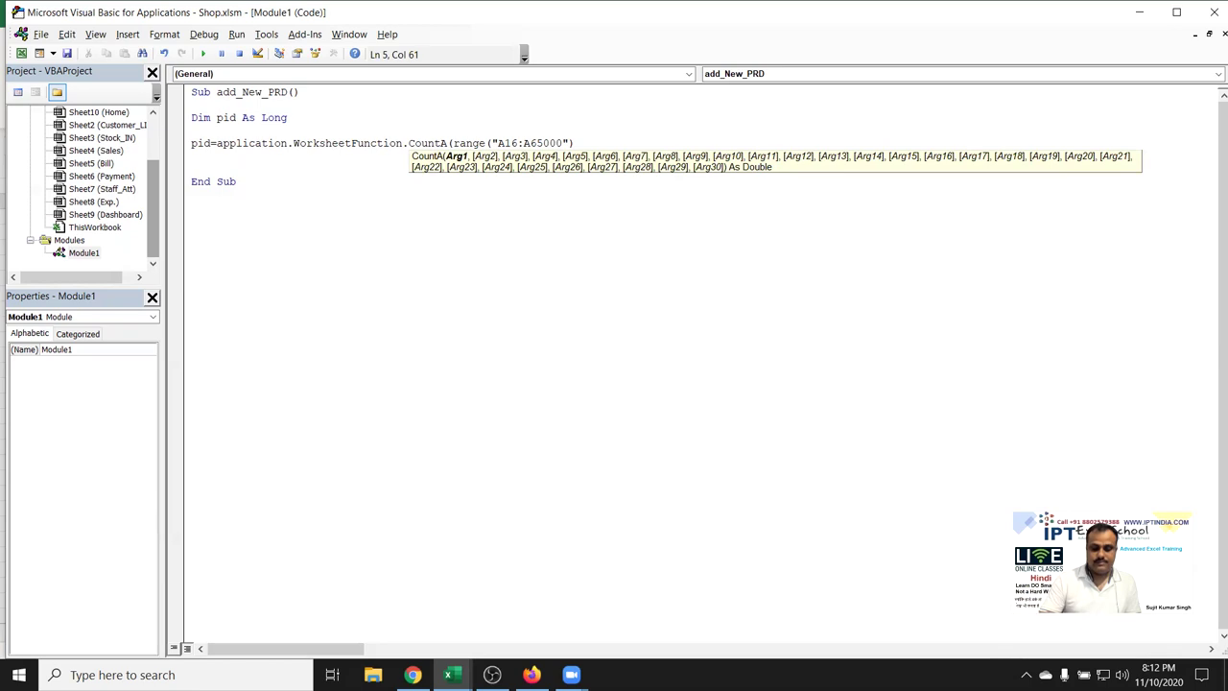
pyautogui.write(')')
pyautogui.press('Return')
pyautogui.hotkey('alt', 'F11')
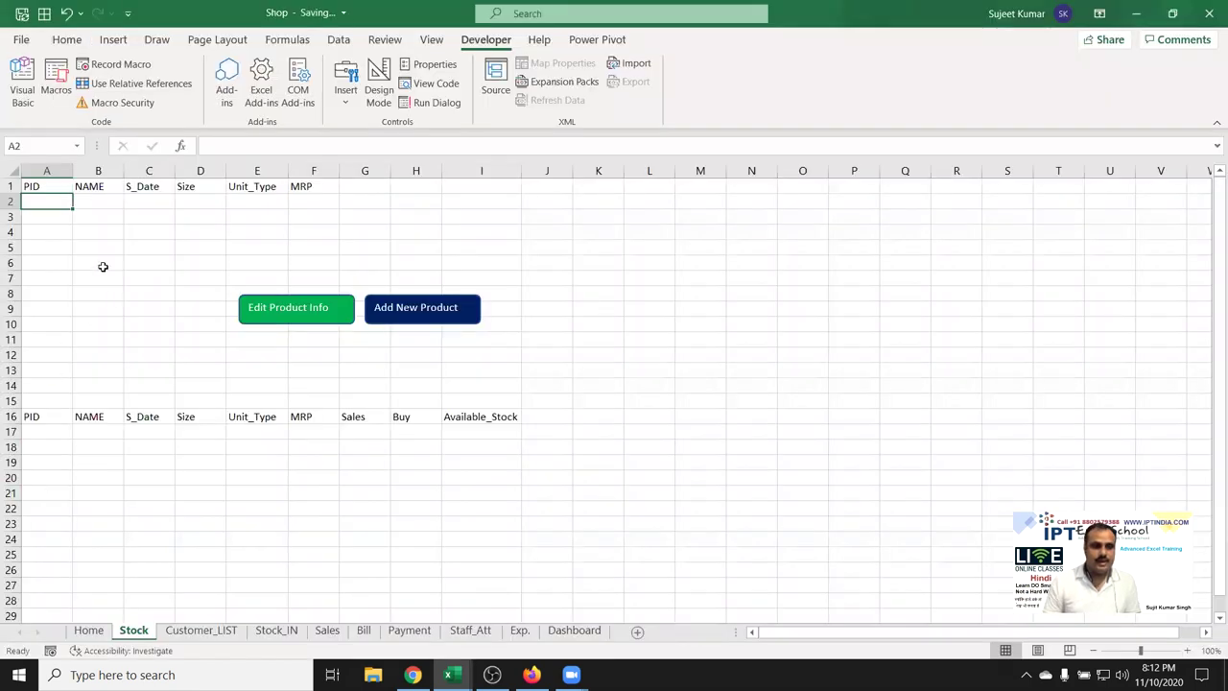
# Add the line Range("A2").Value = pid + 1
pyautogui.hotkey('alt', 'F11')
pyautogui.press('Return')
pyautogui.write('range')
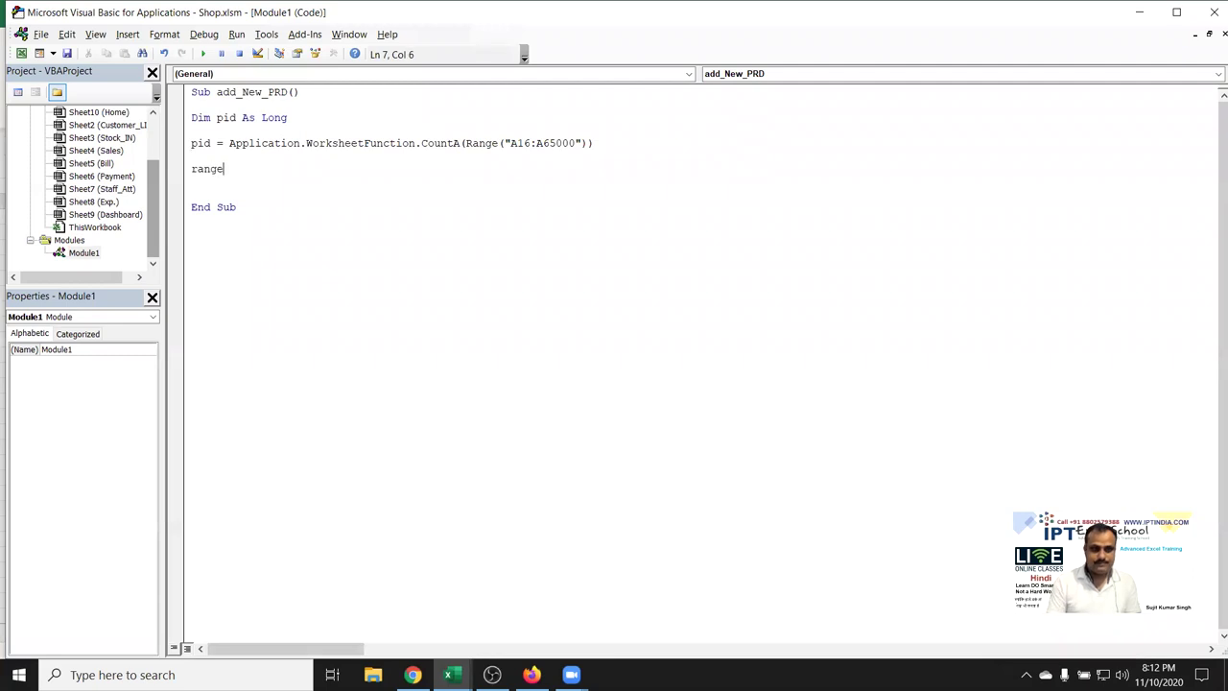
pyautogui.write('("A2"')
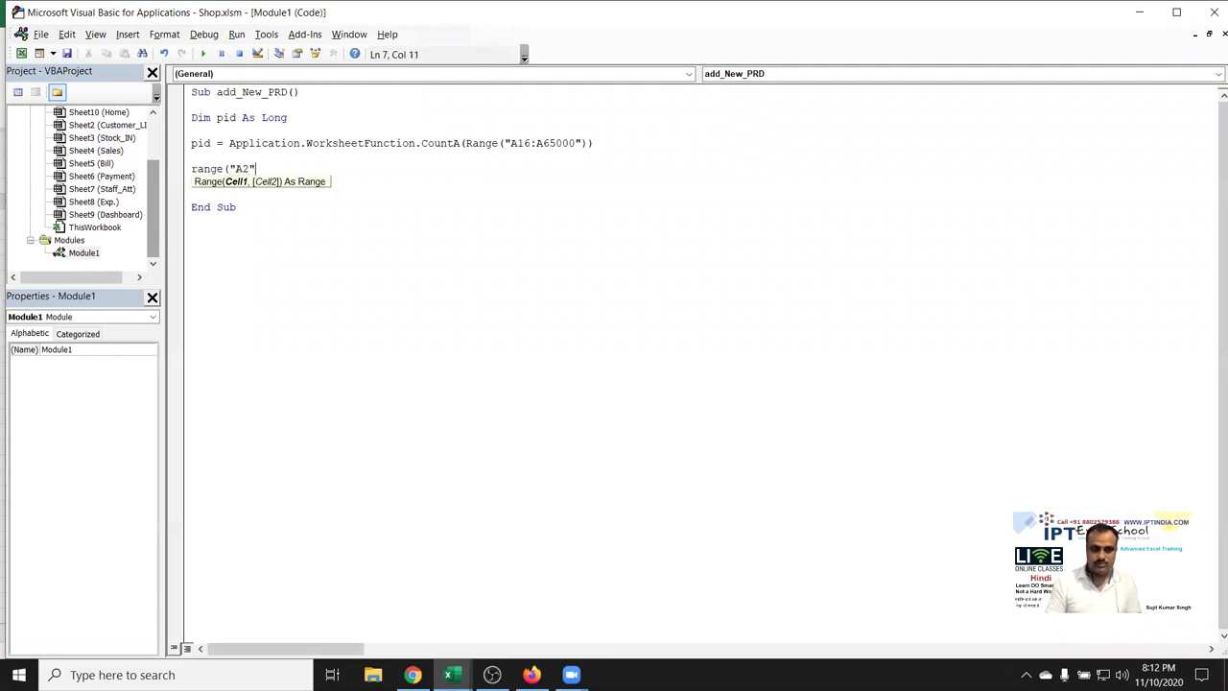
pyautogui.write(')')
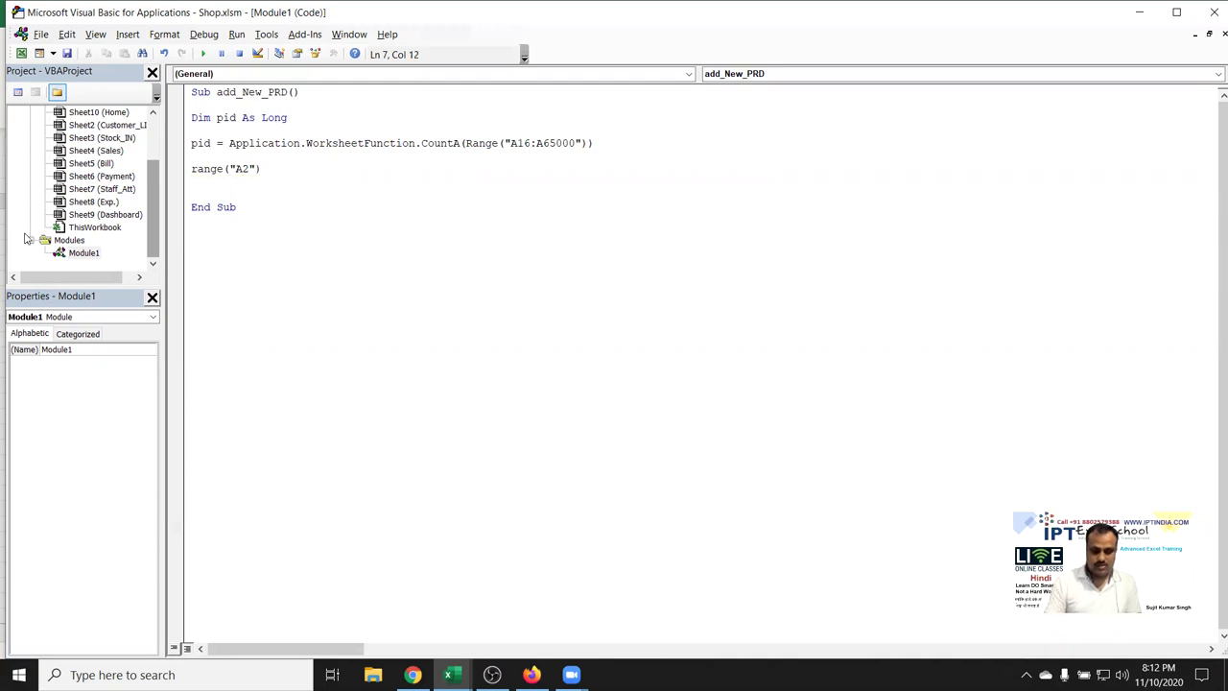
pyautogui.write('.valu')
pyautogui.press('Tab')
pyautogui.write('=')
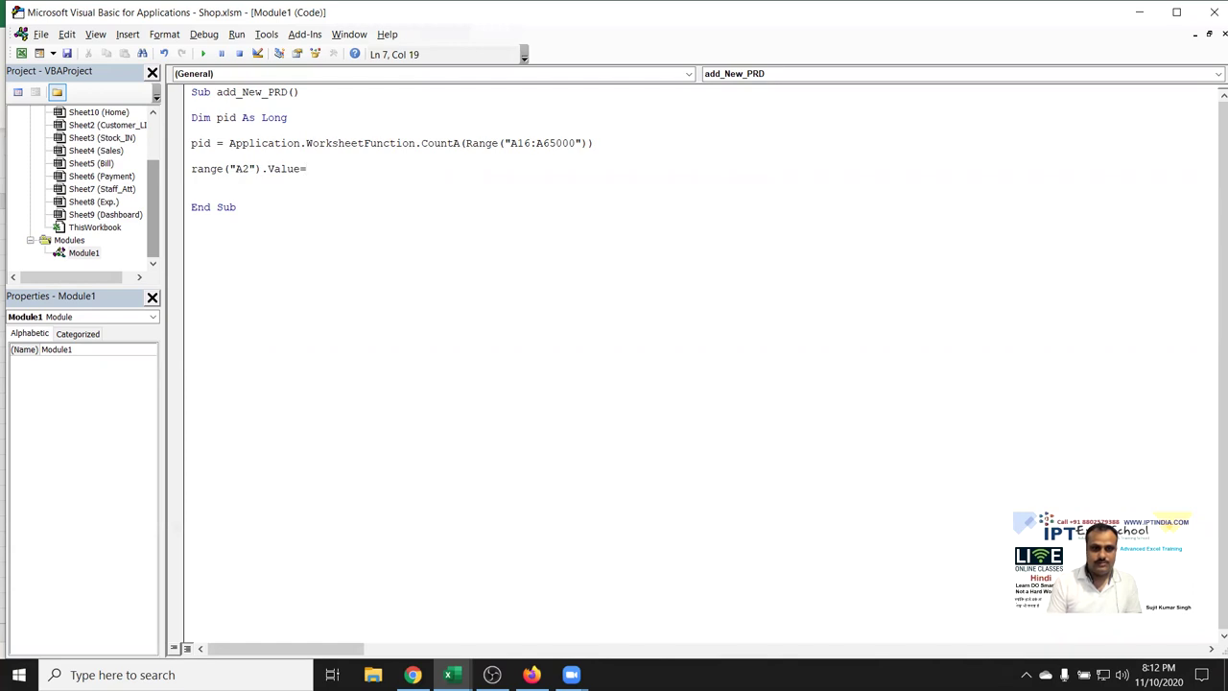
pyautogui.write('pid+')
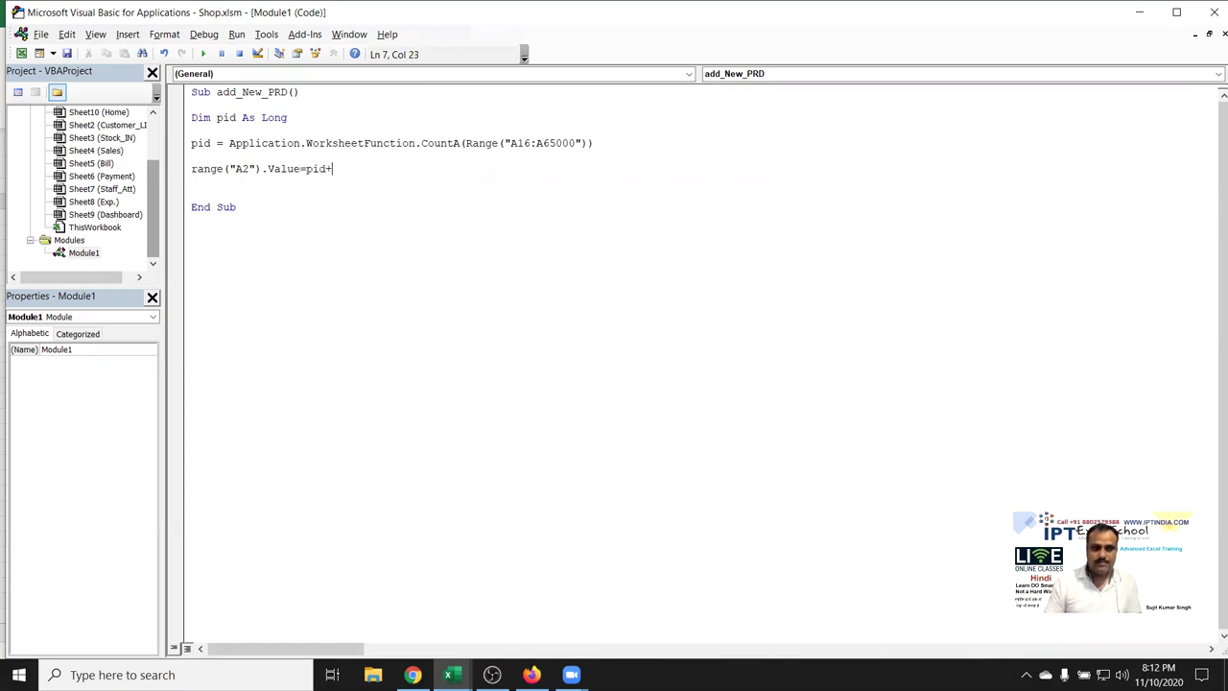
pyautogui.write('4')
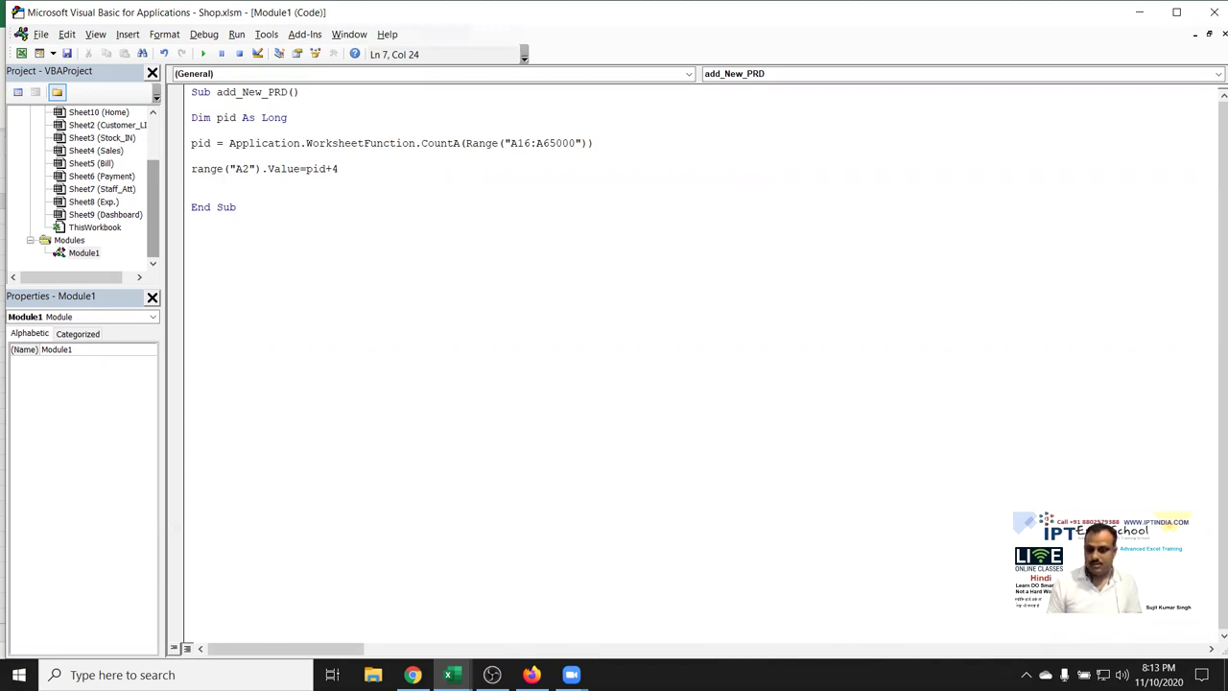
pyautogui.press('BackSpace')
pyautogui.write('1')
pyautogui.press('Return')
pyautogui.press('Return')
# Add the line Range("A2:F2").Interior.Color = vbBlue, confirming F2 ends the entry row
pyautogui.write('range("A2:')
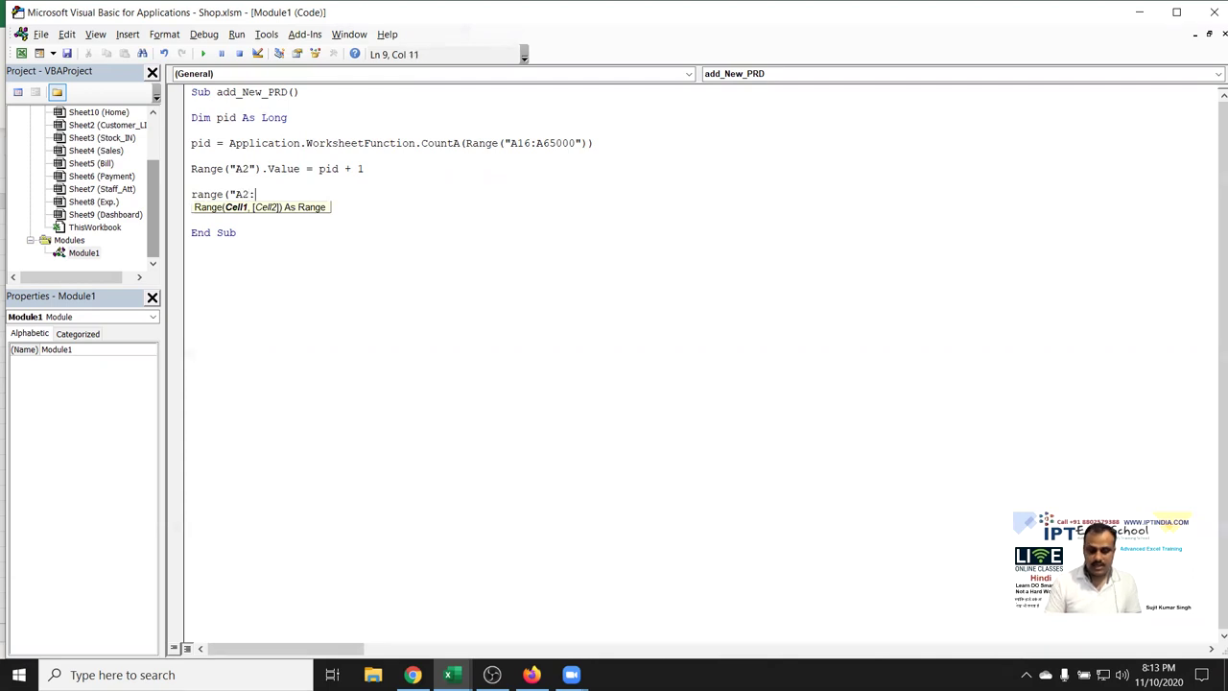
pyautogui.hotkey('alt', 'F11')
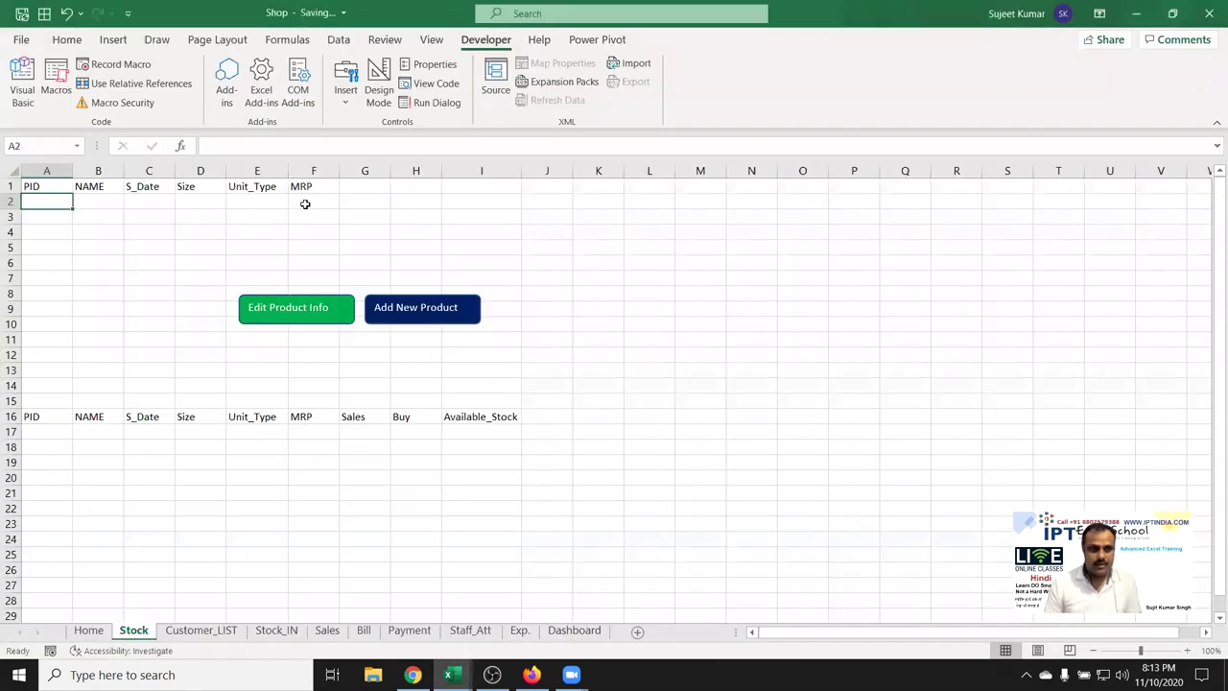
pyautogui.click(305, 203)
pyautogui.hotkey('alt', 'F11')
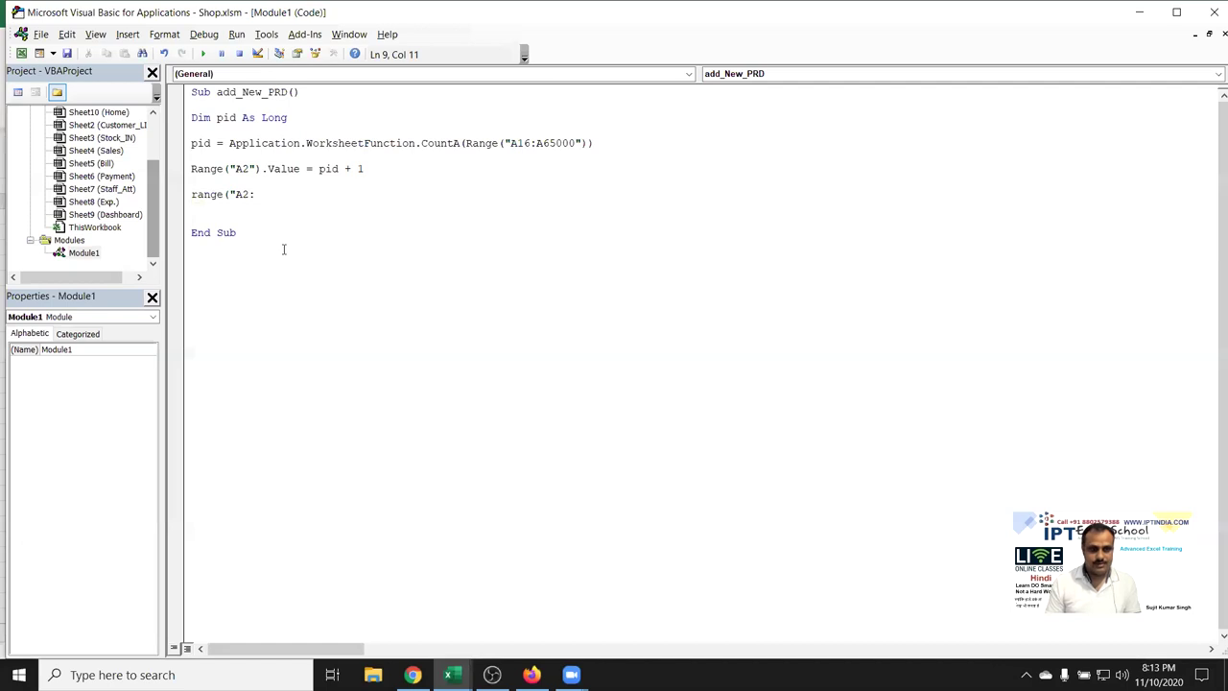
pyautogui.write('f2")')
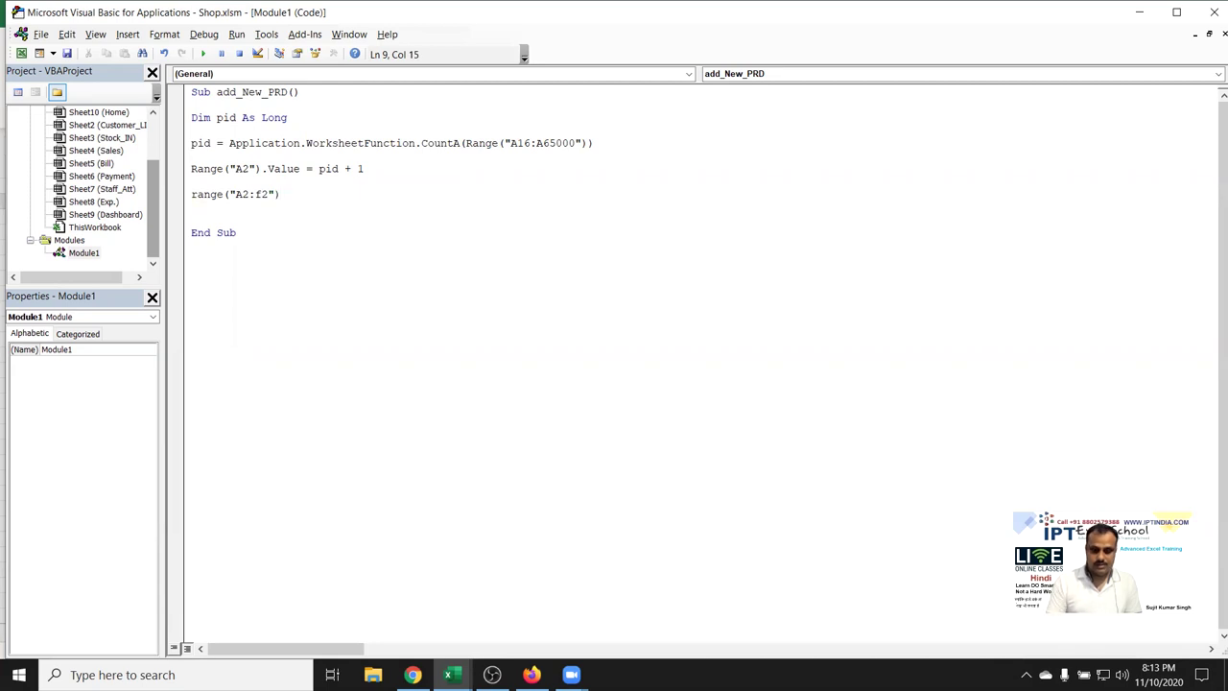
pyautogui.write('.in')
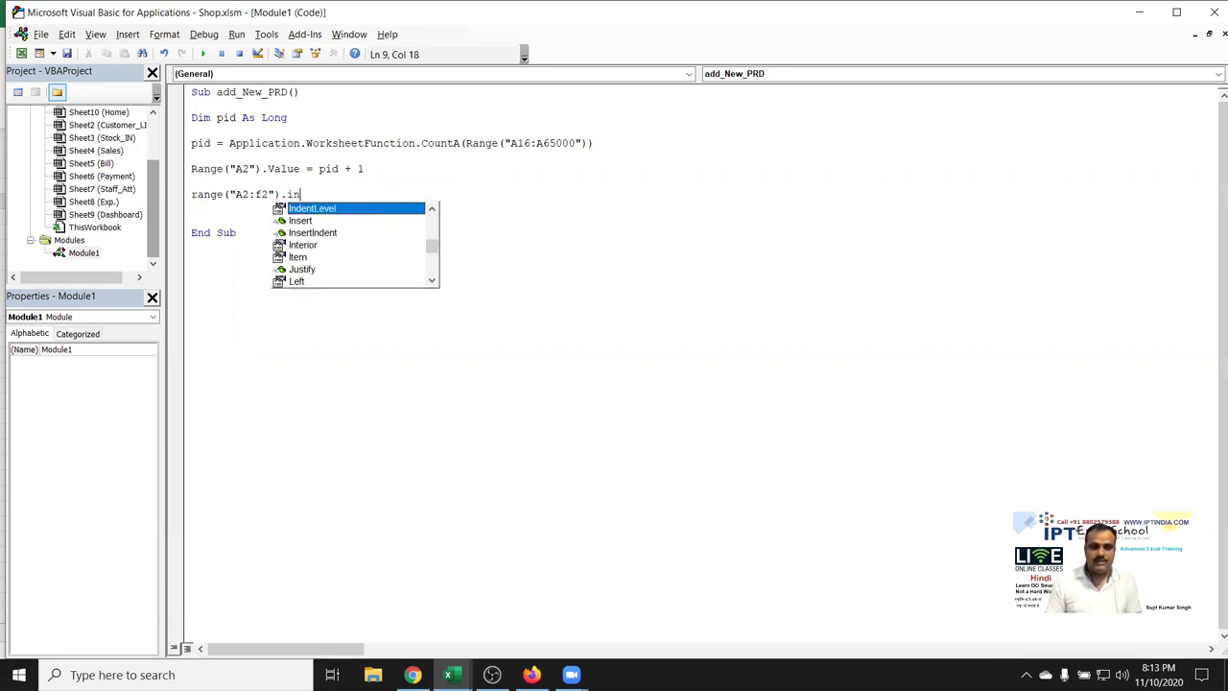
pyautogui.press('Down')
pyautogui.press('Down')
pyautogui.press('Down')
pyautogui.doubleClick(283, 248)
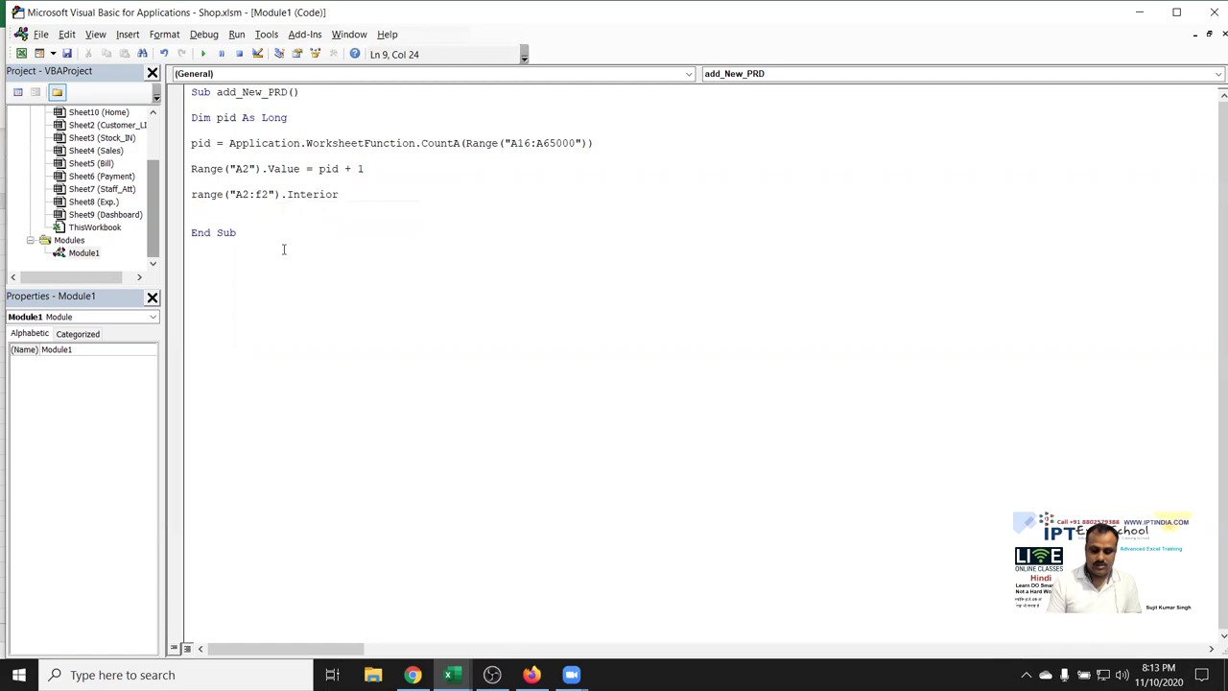
pyautogui.write('.co')
pyautogui.press('Tab')
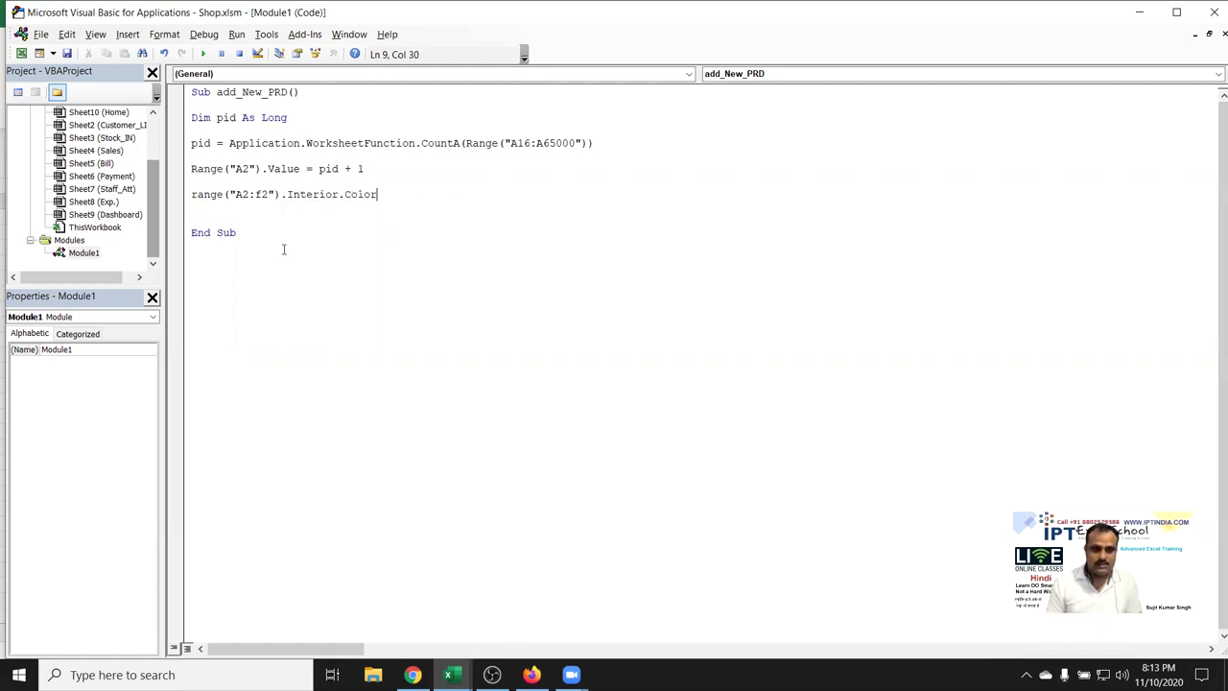
pyautogui.write('=vbblue')
pyautogui.press('Return')
# Review the code lines, then select and deselect the Add New Product shape
pyautogui.click(192, 181)
pyautogui.click(192, 206)
pyautogui.hotkey('alt', 'F11')
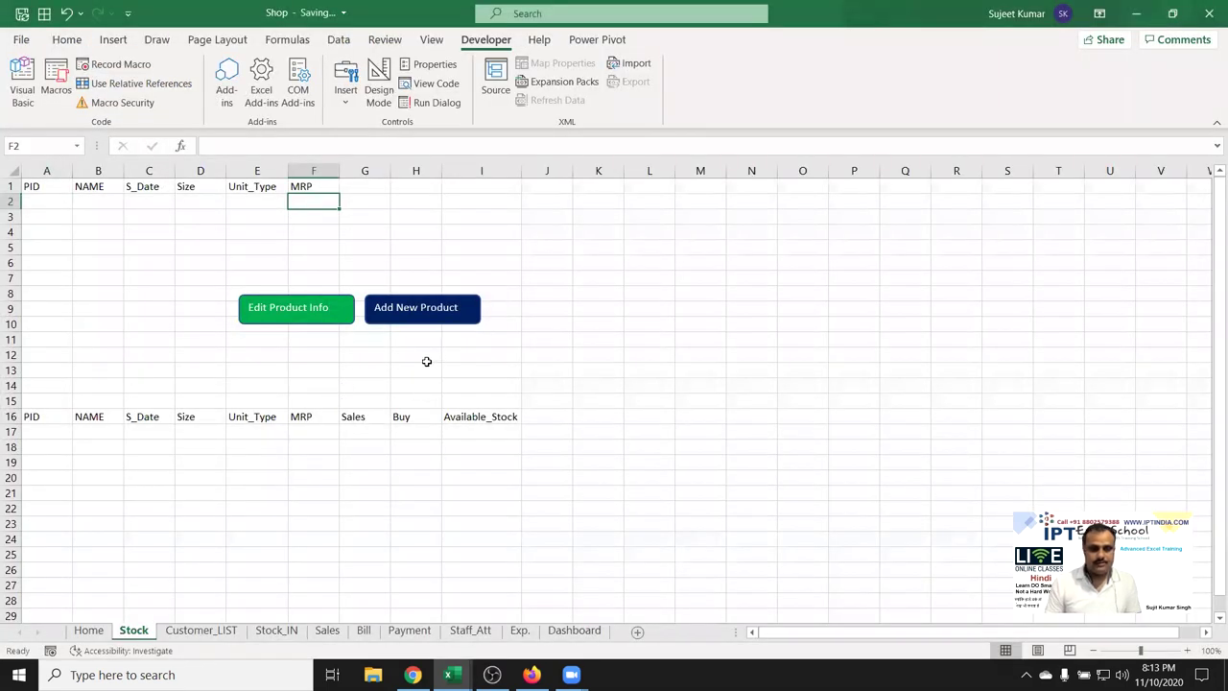
pyautogui.click(425, 355)
pyautogui.click(408, 319)
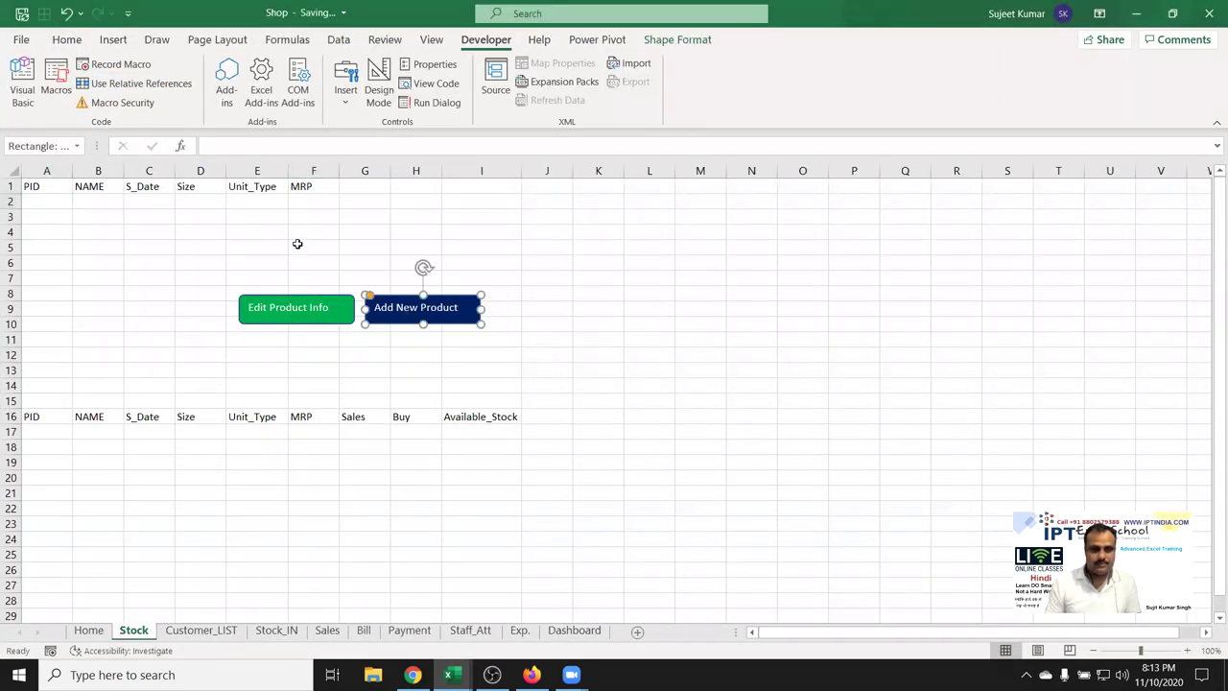
pyautogui.click(403, 351)
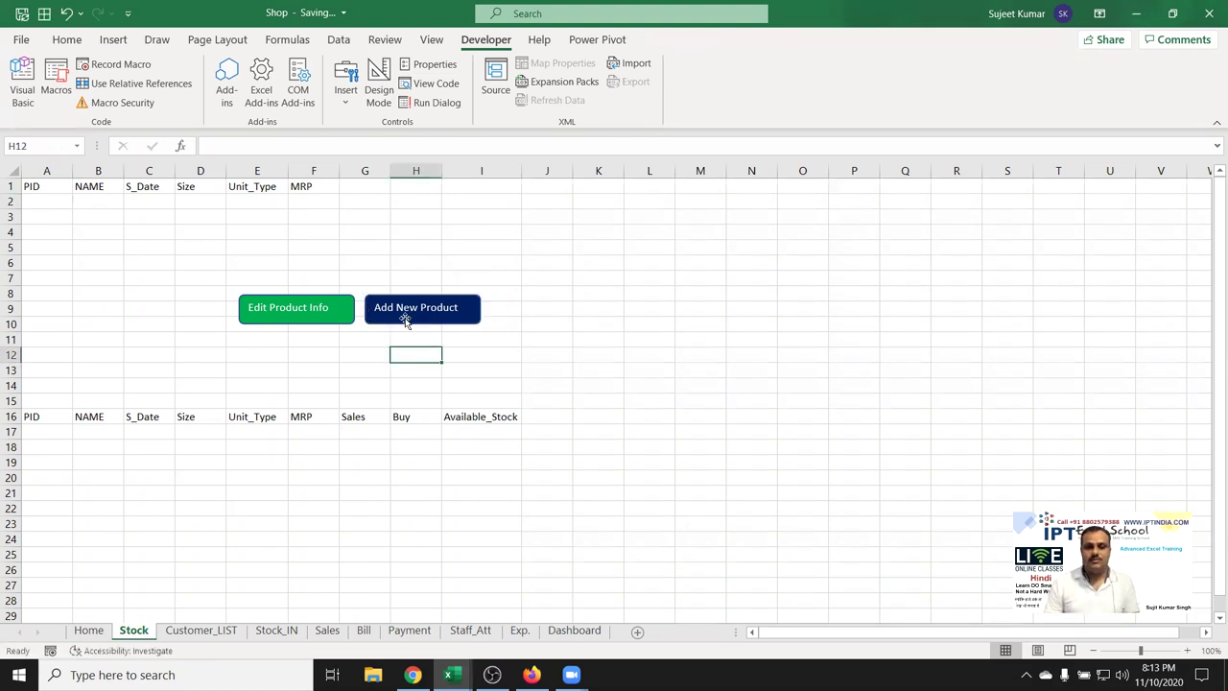
# Record Macro1 while retyping the blue button's text as 'ADD Product', then view Module2
pyautogui.click(50, 650)
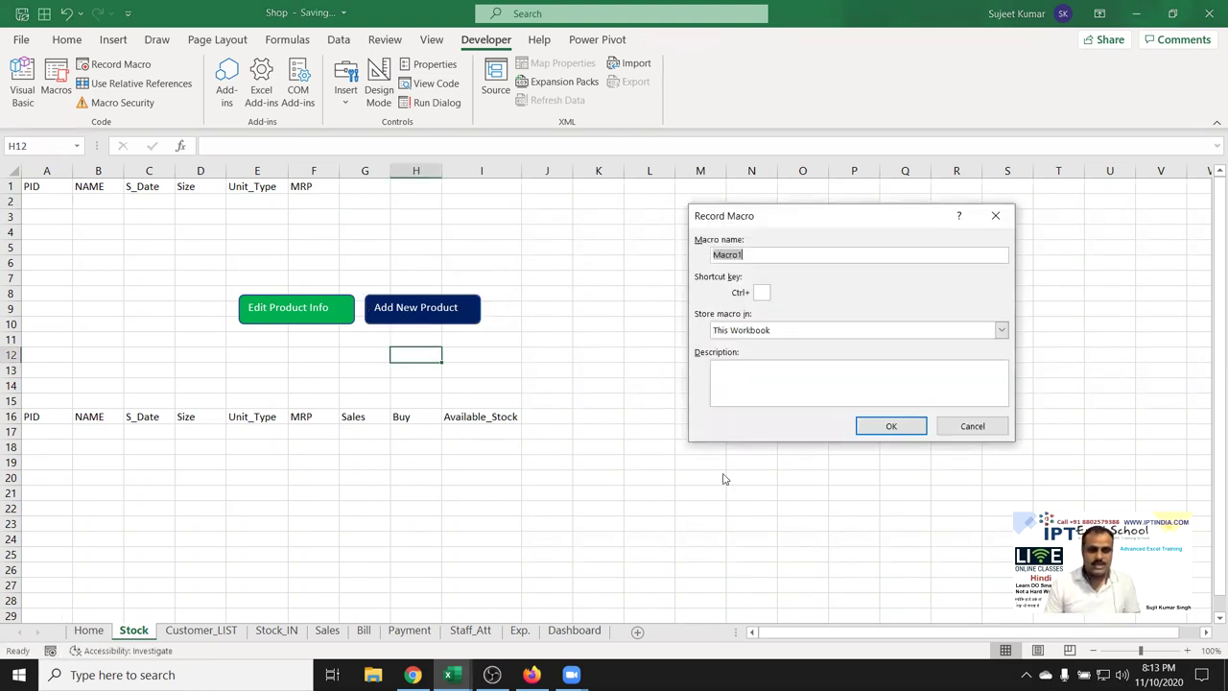
pyautogui.click(892, 430)
pyautogui.doubleClick(457, 313)
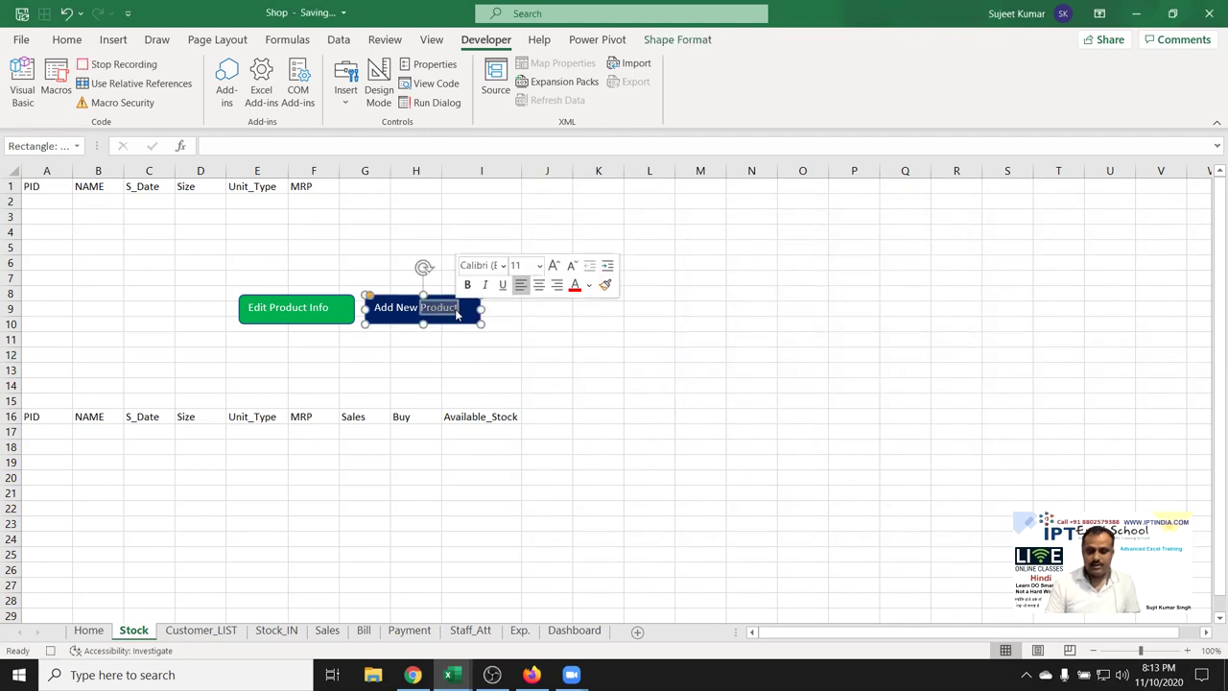
pyautogui.press('BackSpace')
pyautogui.press('BackSpace')
pyautogui.press('BackSpace')
pyautogui.press('BackSpace')
pyautogui.press('BackSpace')
pyautogui.press('BackSpace')
pyautogui.press('BackSpace')
pyautogui.press('BackSpace')
pyautogui.press('BackSpace')
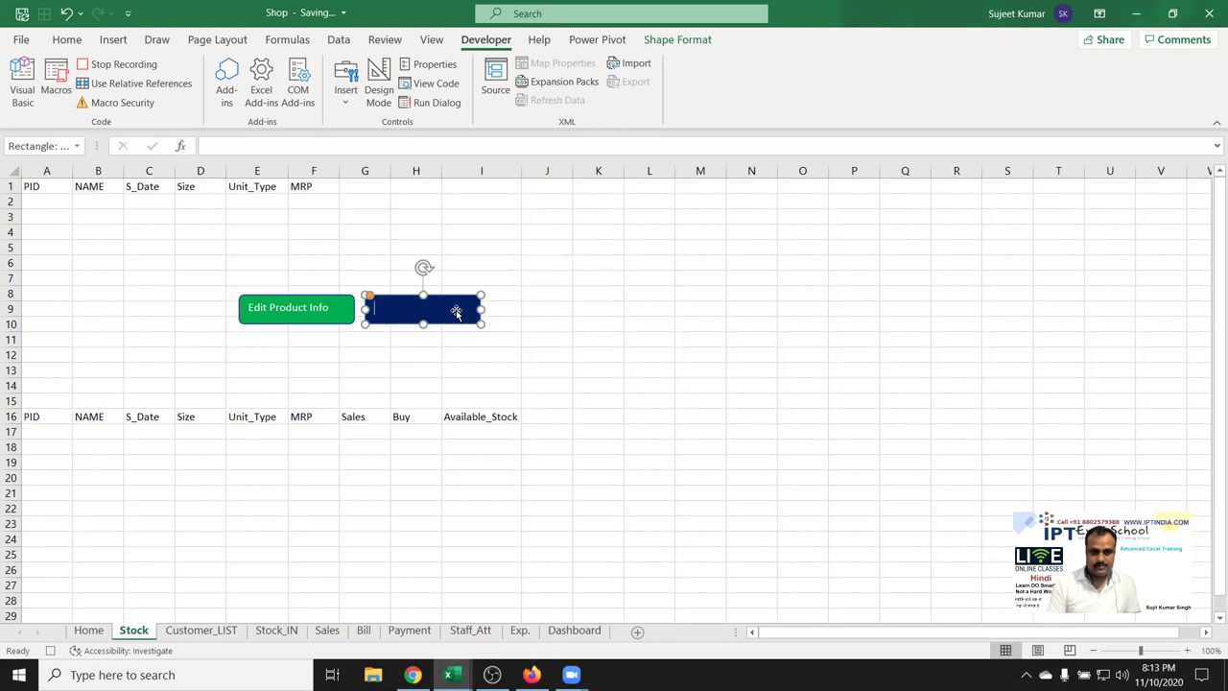
pyautogui.write('A')
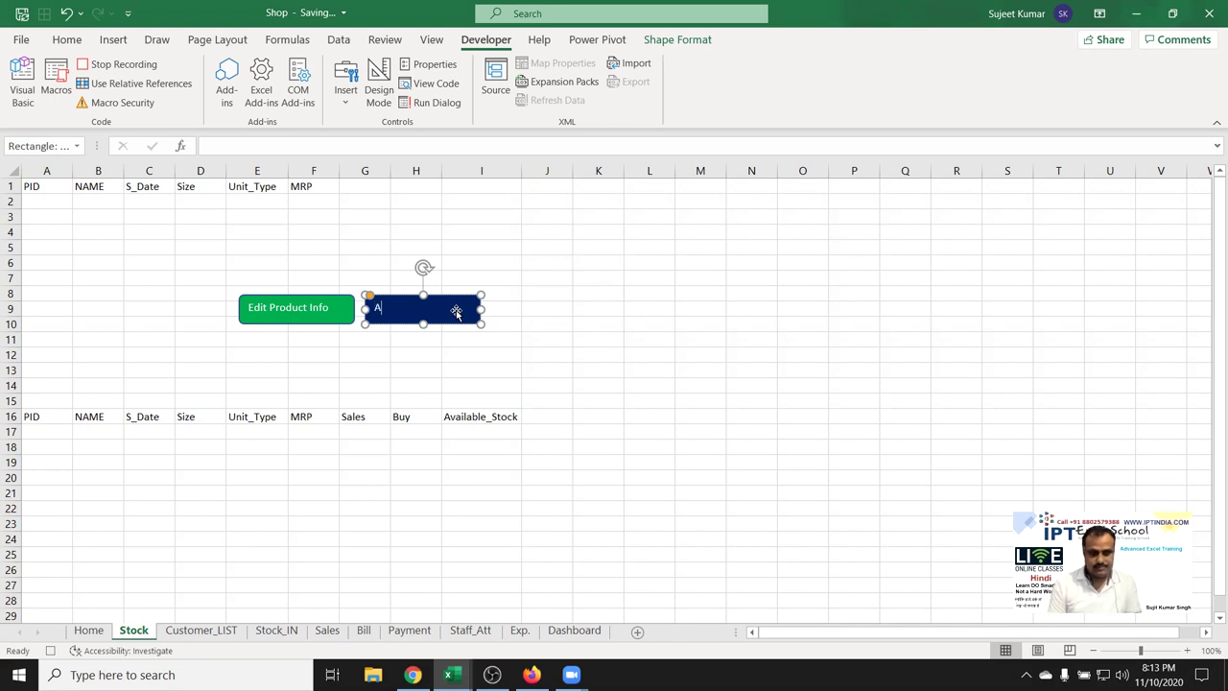
pyautogui.write('DD')
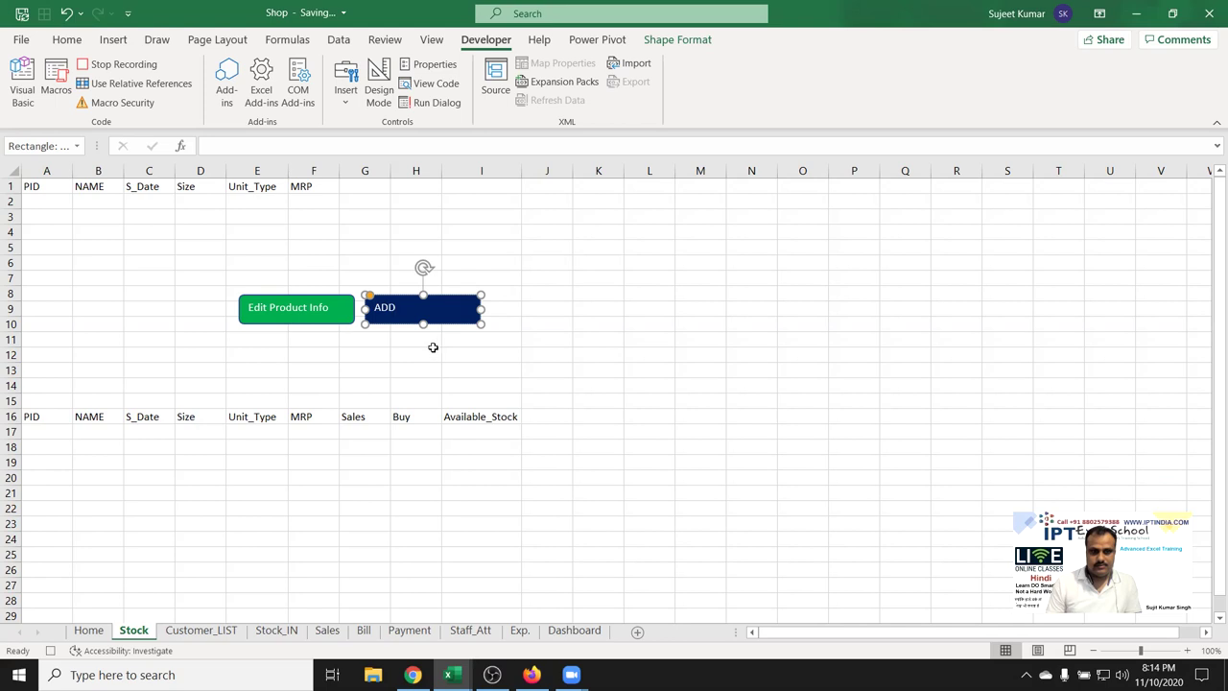
pyautogui.write('Product')
pyautogui.press('BackSpace')
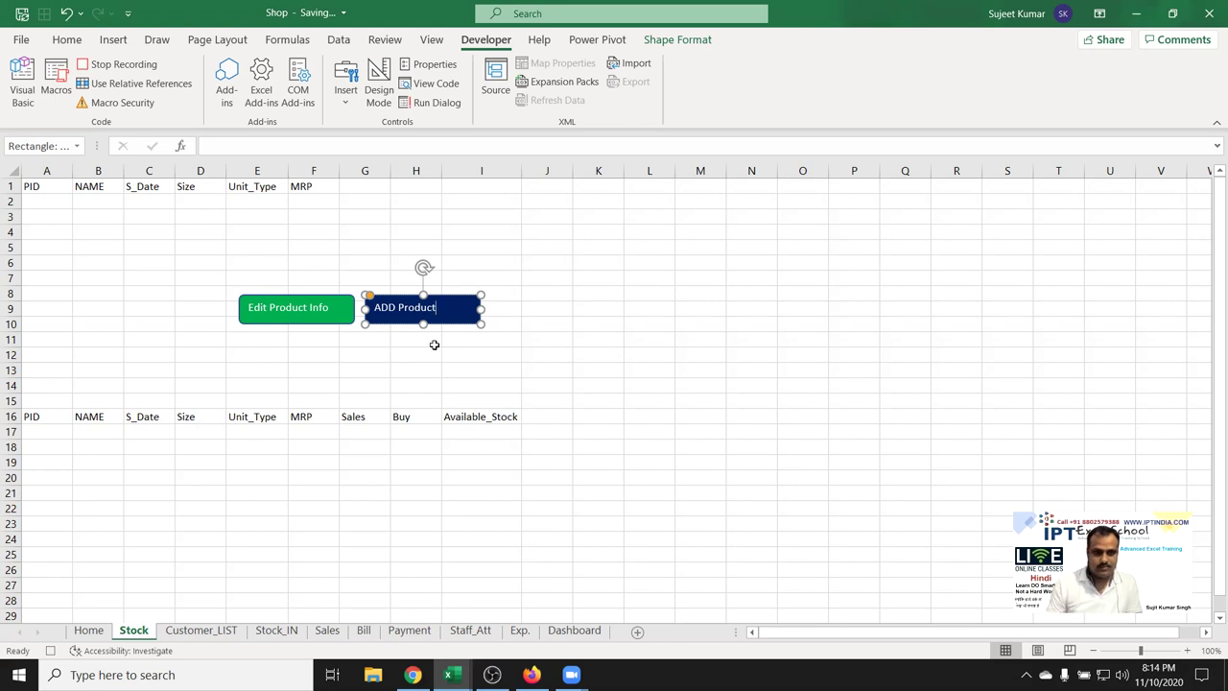
pyautogui.click(430, 368)
pyautogui.click(50, 651)
pyautogui.hotkey('alt', 'F11')
pyautogui.click(93, 267)
# Paste Macro1's two Rounded Rectangle 2 text lines from Module2 into add_New_PRD
pyautogui.doubleClick(93, 267)
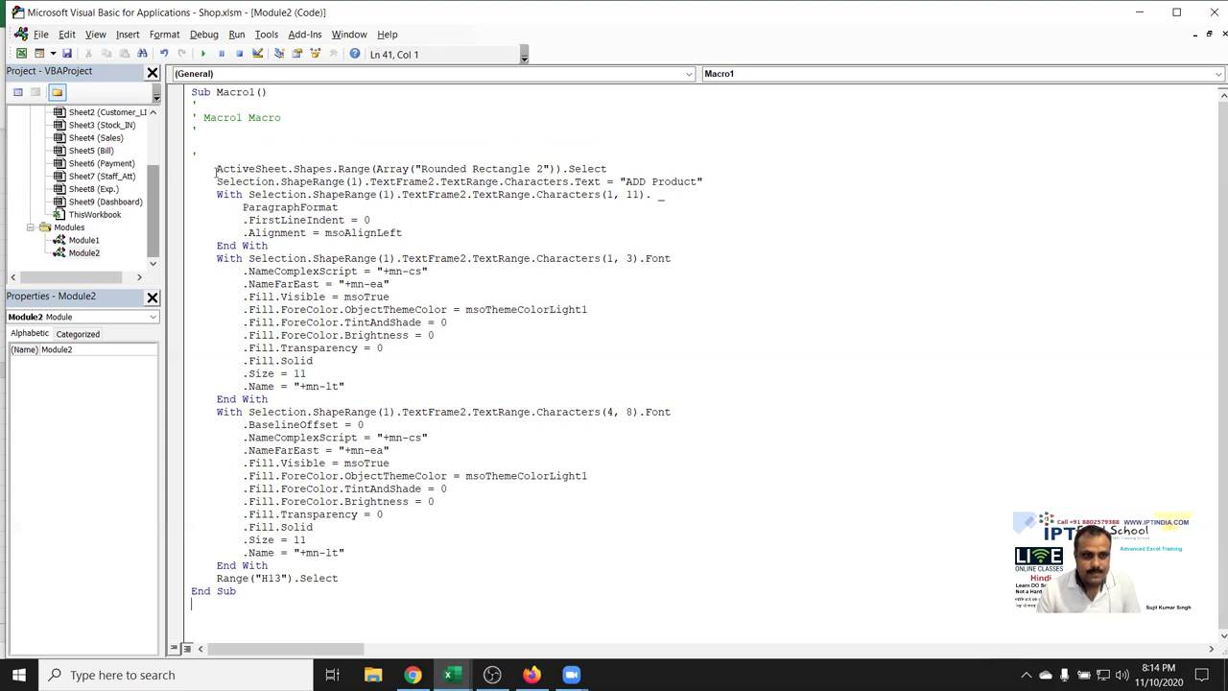
pyautogui.moveTo(211, 169); pyautogui.dragTo(711, 180)
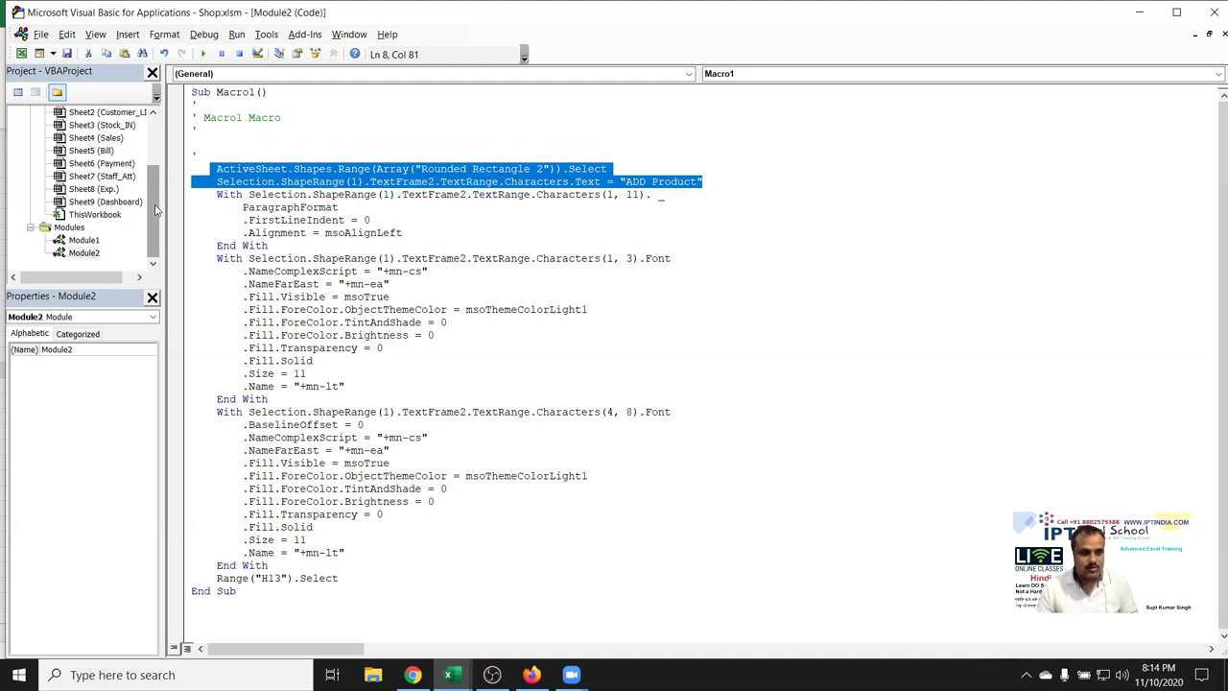
pyautogui.doubleClick(84, 239)
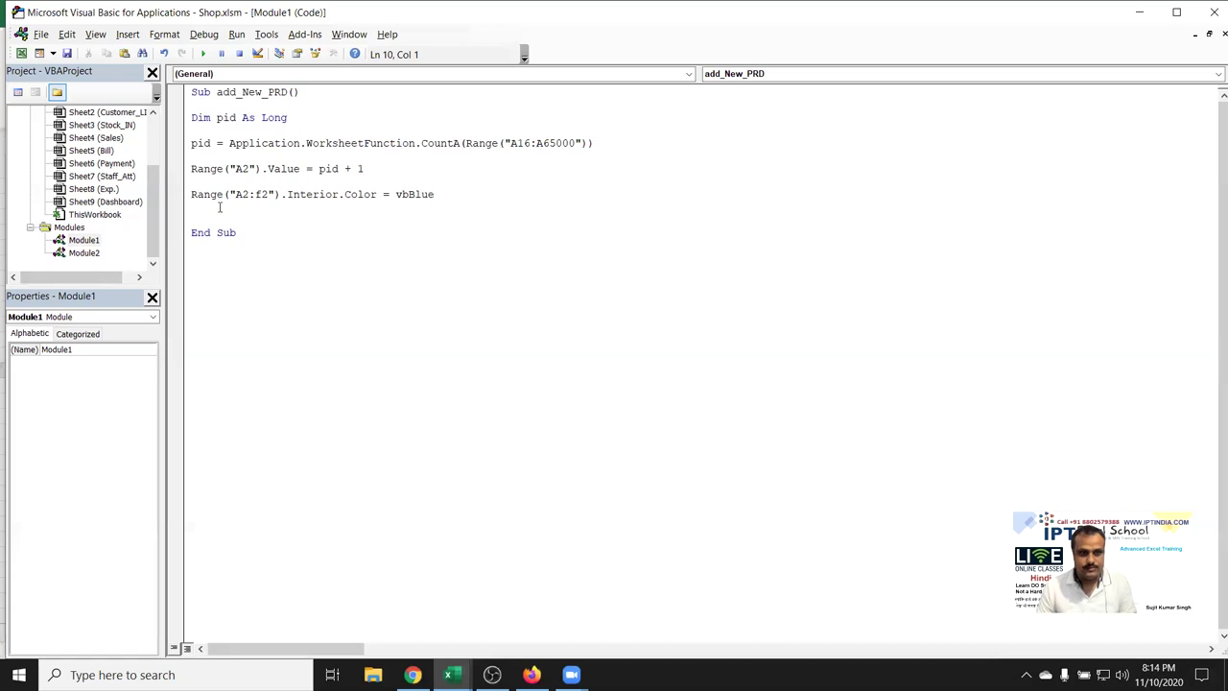
pyautogui.write('ActiveSheet.Shapes.Range(Array("Rounded Rectangle 2")).Select     Selection.ShapeRange(1).TextFrame2.TextRange.Characters.Text = "ADD Product"')
# Remove the indentation from the two pasted shape-text lines
pyautogui.click(217, 219)
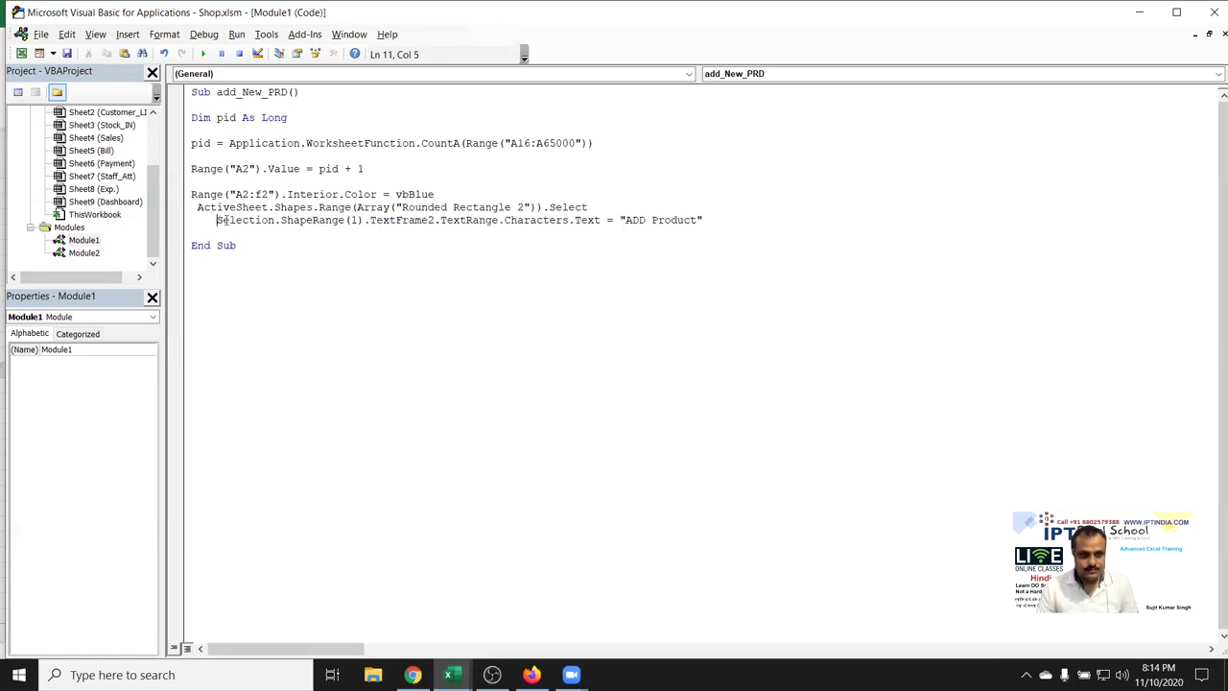
pyautogui.press('BackSpace')
pyautogui.press('BackSpace')
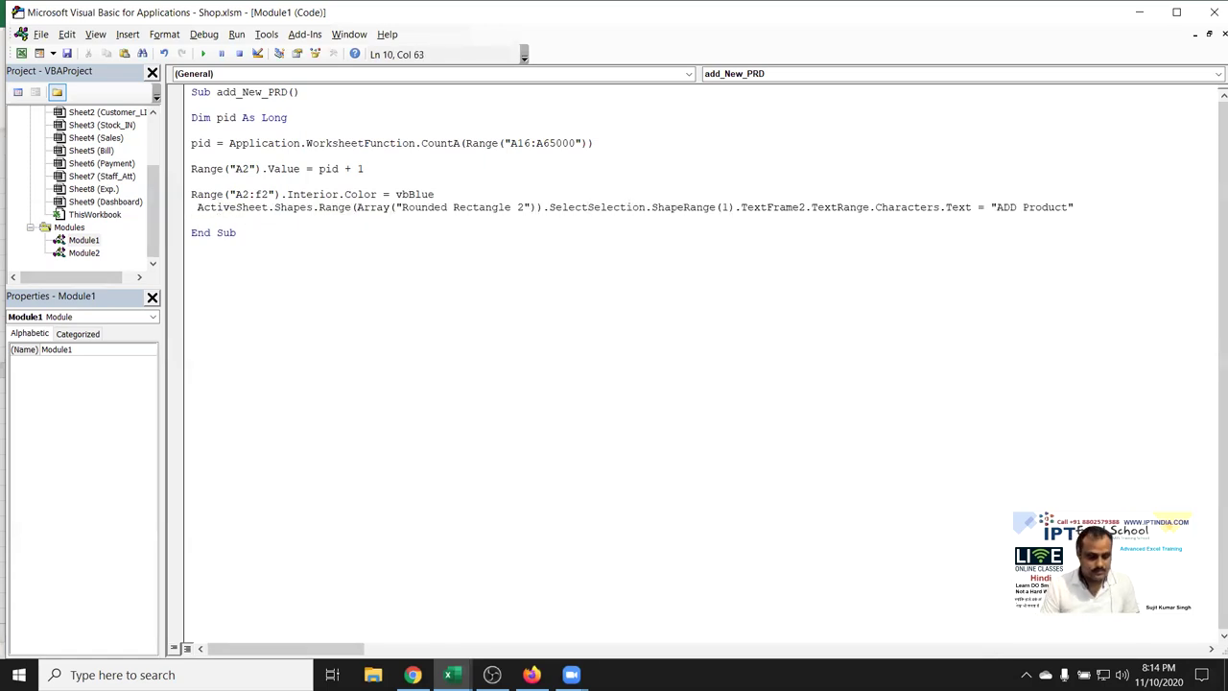
pyautogui.press('Return')
pyautogui.click(198, 207)
pyautogui.press('BackSpace')
pyautogui.click(482, 250)
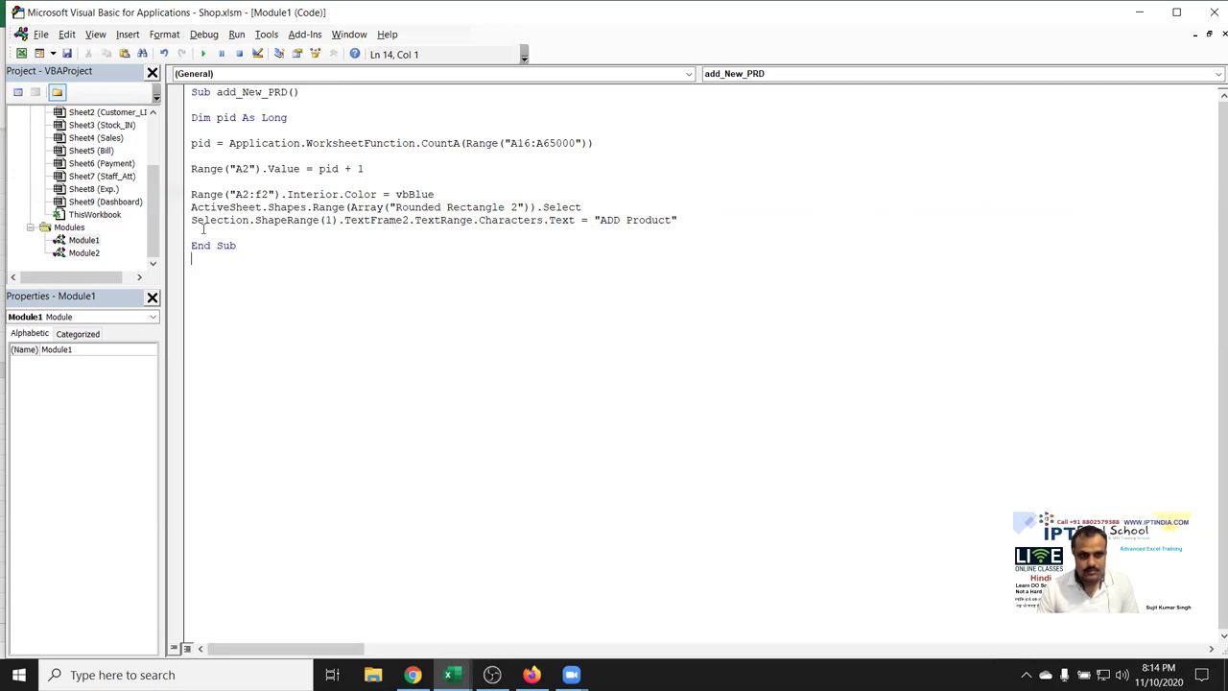
pyautogui.click(283, 245)
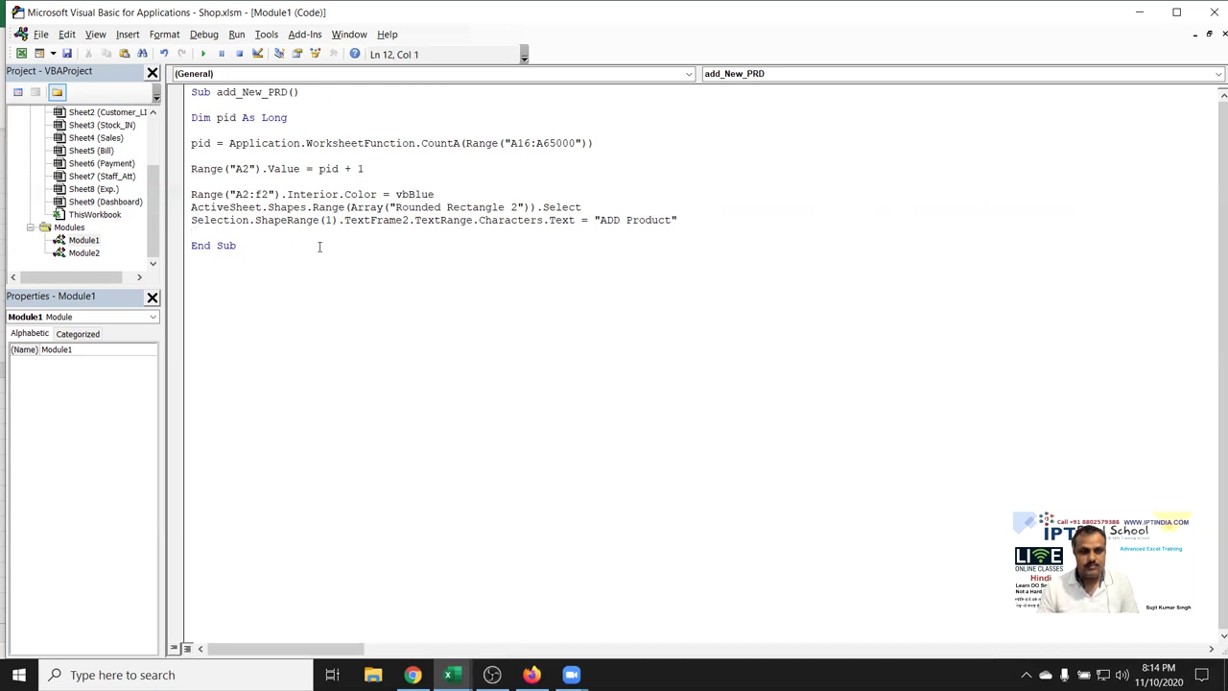
# Assign the add_New_PRD macro to the ADD Product button
pyautogui.hotkey('alt', 'F11')
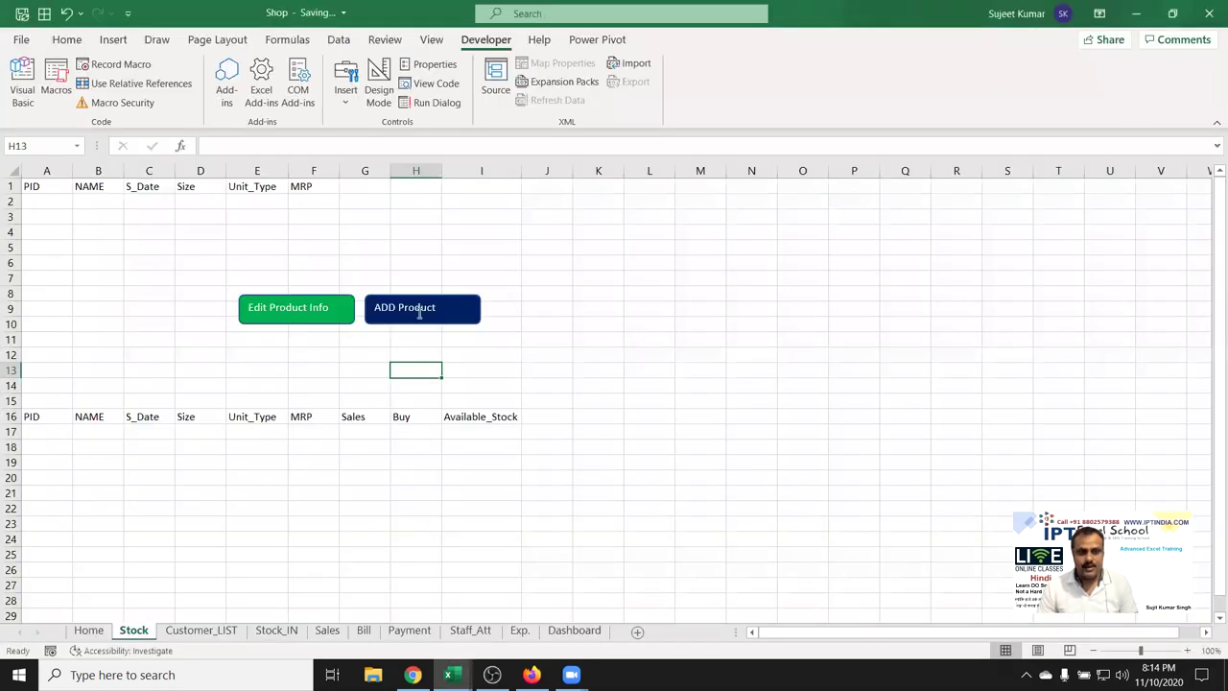
pyautogui.rightClick(418, 309)
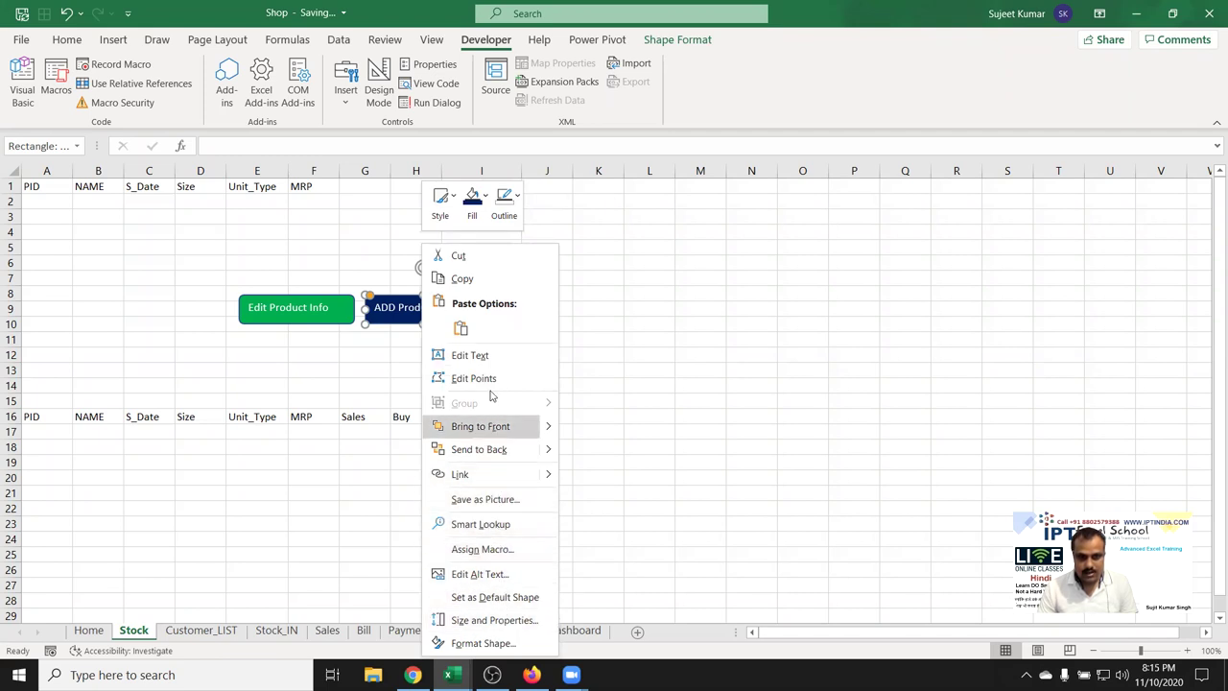
pyautogui.click(486, 548)
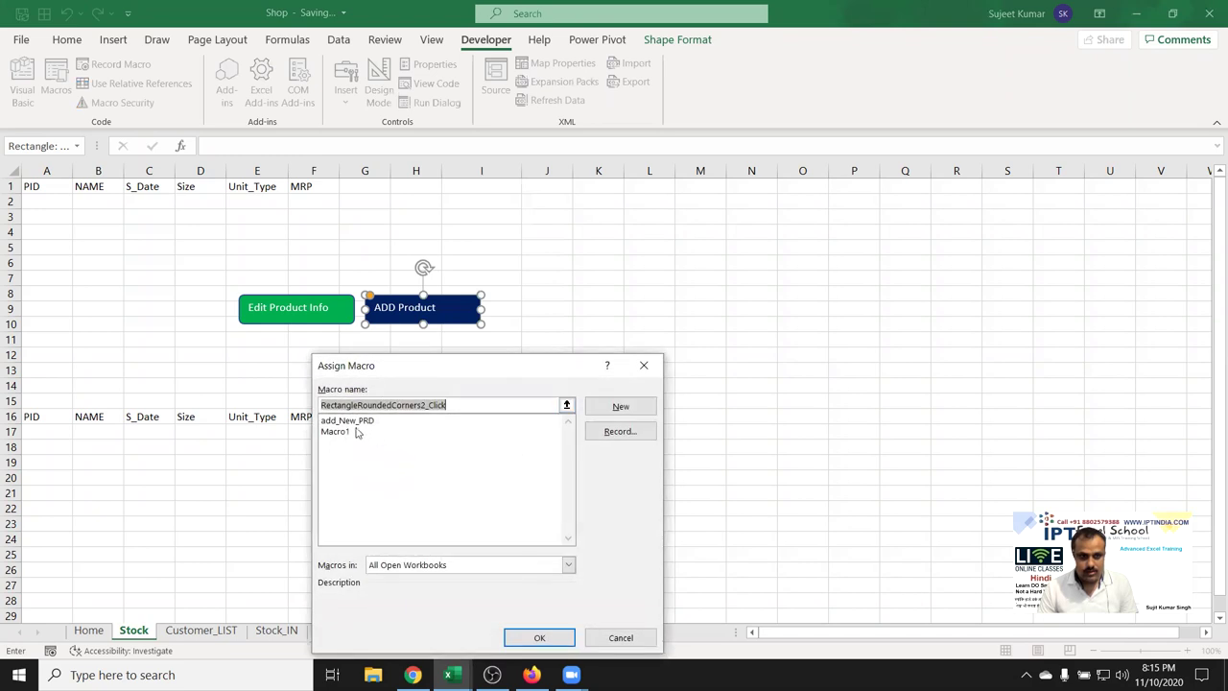
pyautogui.click(356, 426)
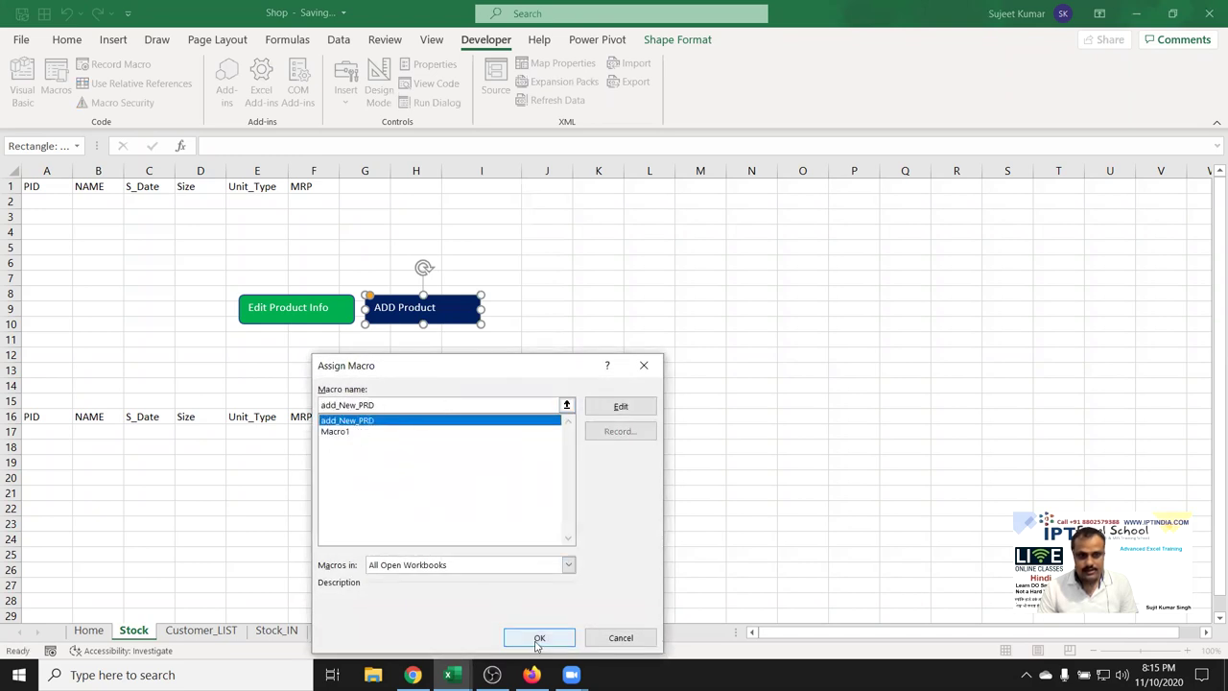
pyautogui.click(539, 638)
# Run the ADD Product button to colour A2:F2 blue and check cell A2
pyautogui.click(562, 373)
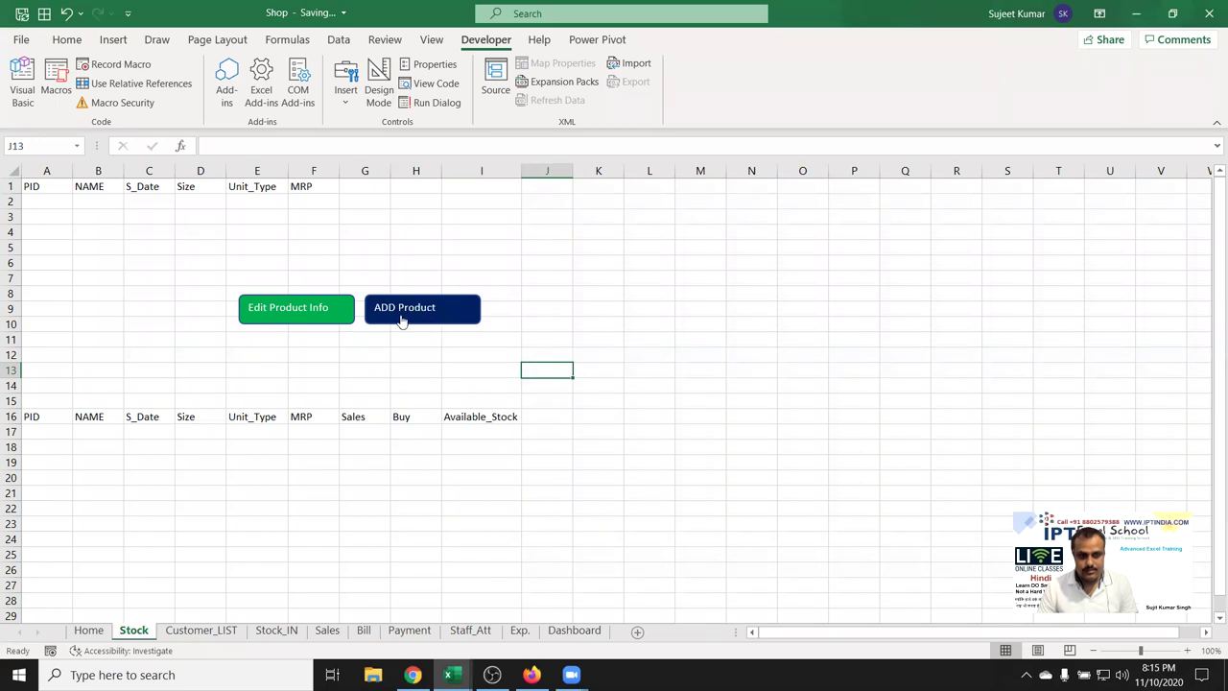
pyautogui.click(401, 320)
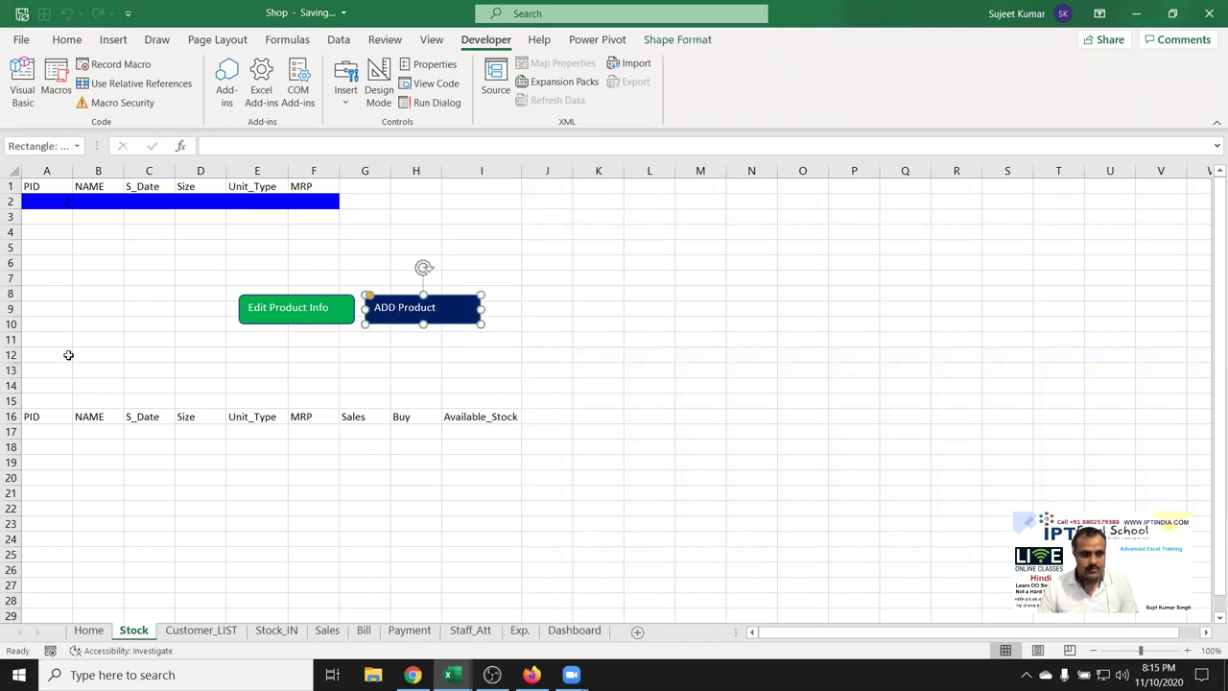
pyautogui.click(48, 203)
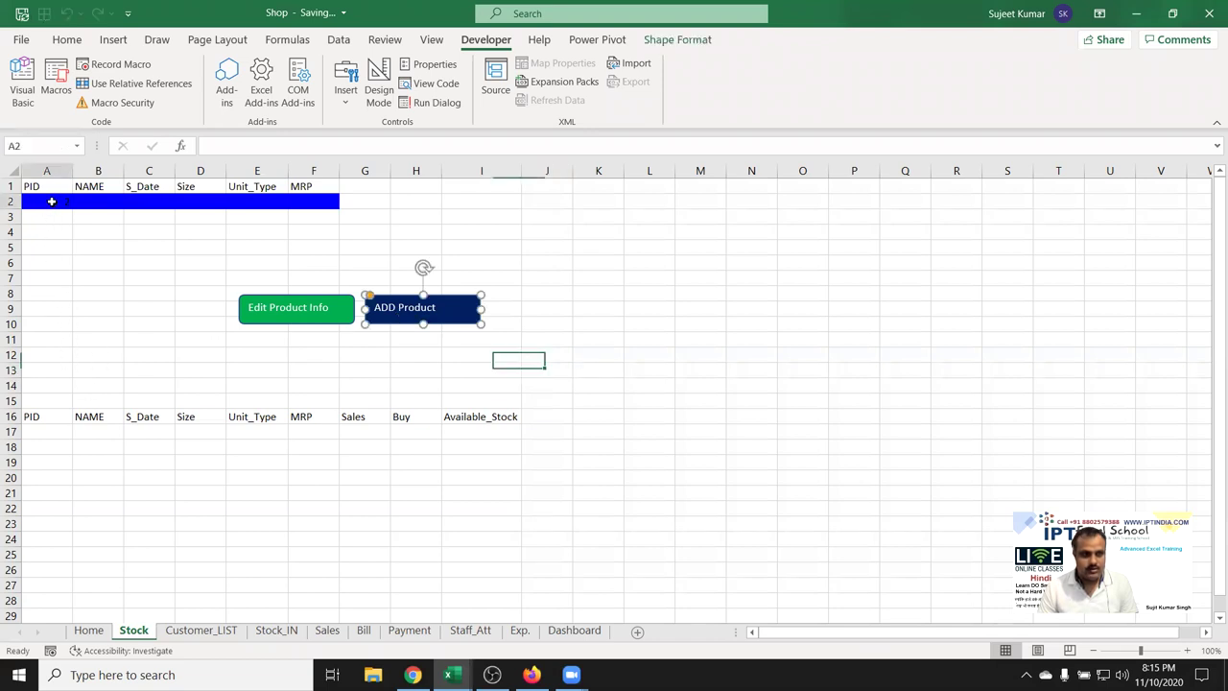
pyautogui.hotkey('alt', 'F11')
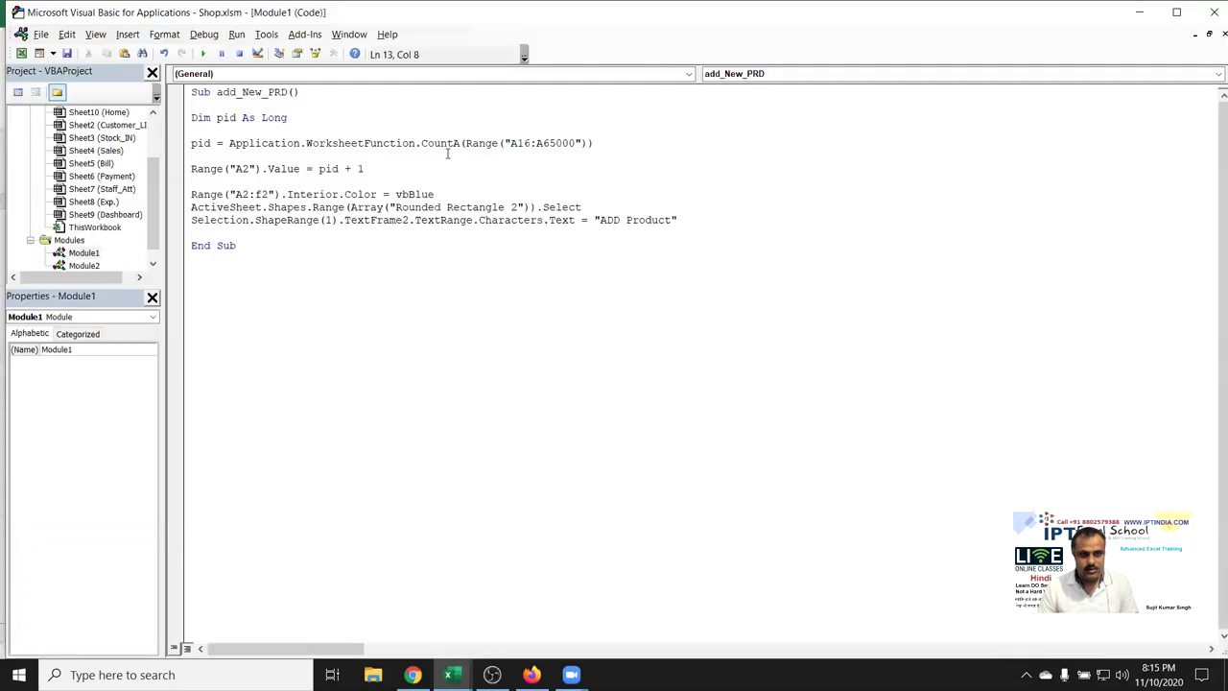
# Change CountA to Max in the pid line and run the ADD Product button again
pyautogui.doubleClick(441, 143)
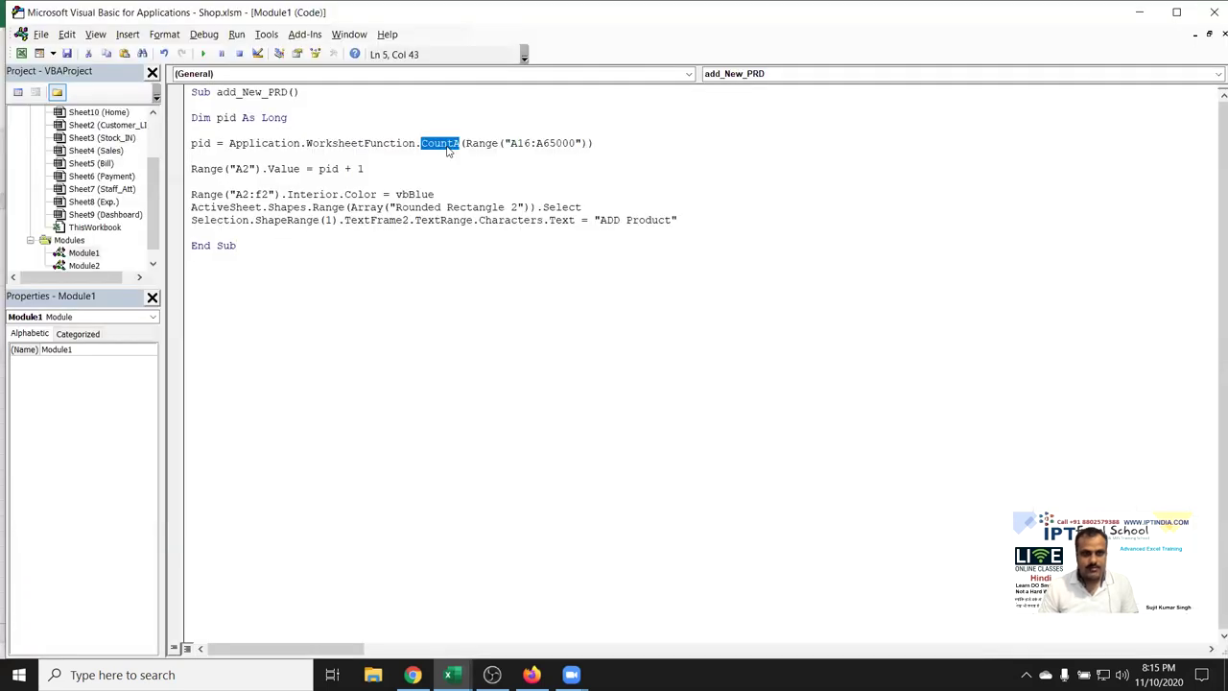
pyautogui.write('max')
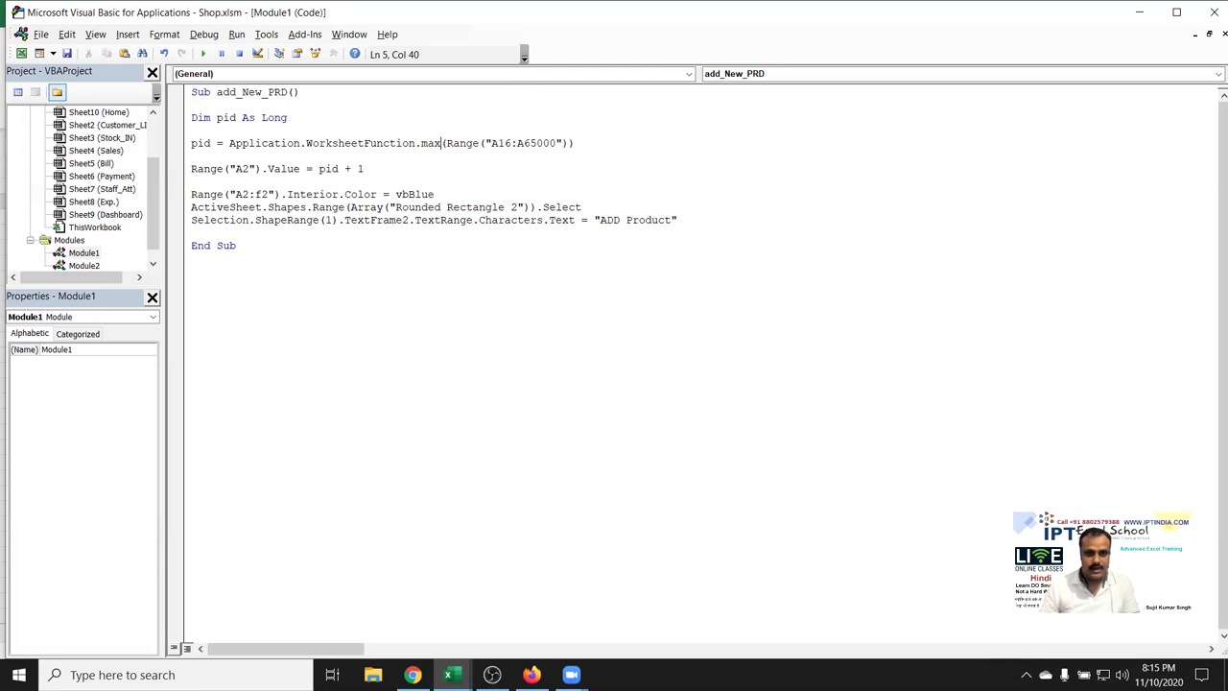
pyautogui.click(546, 254)
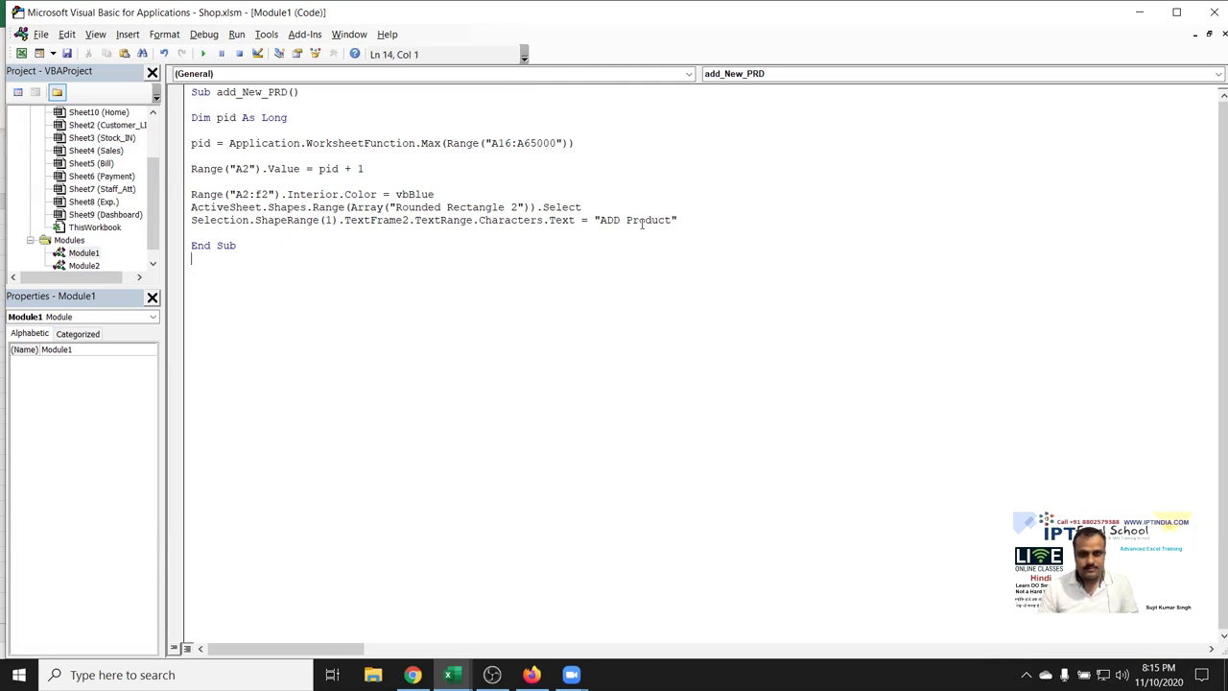
pyautogui.hotkey('alt', 'F11')
pyautogui.click(422, 311)
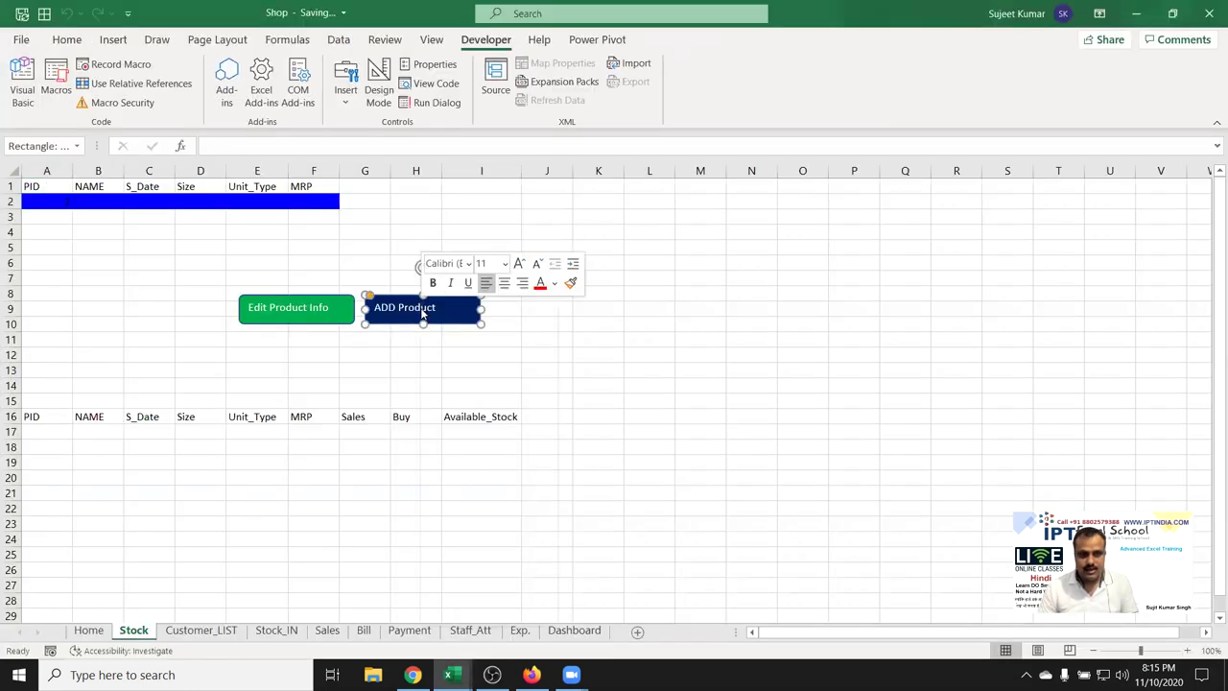
pyautogui.rightClick(422, 312)
pyautogui.press('Escape')
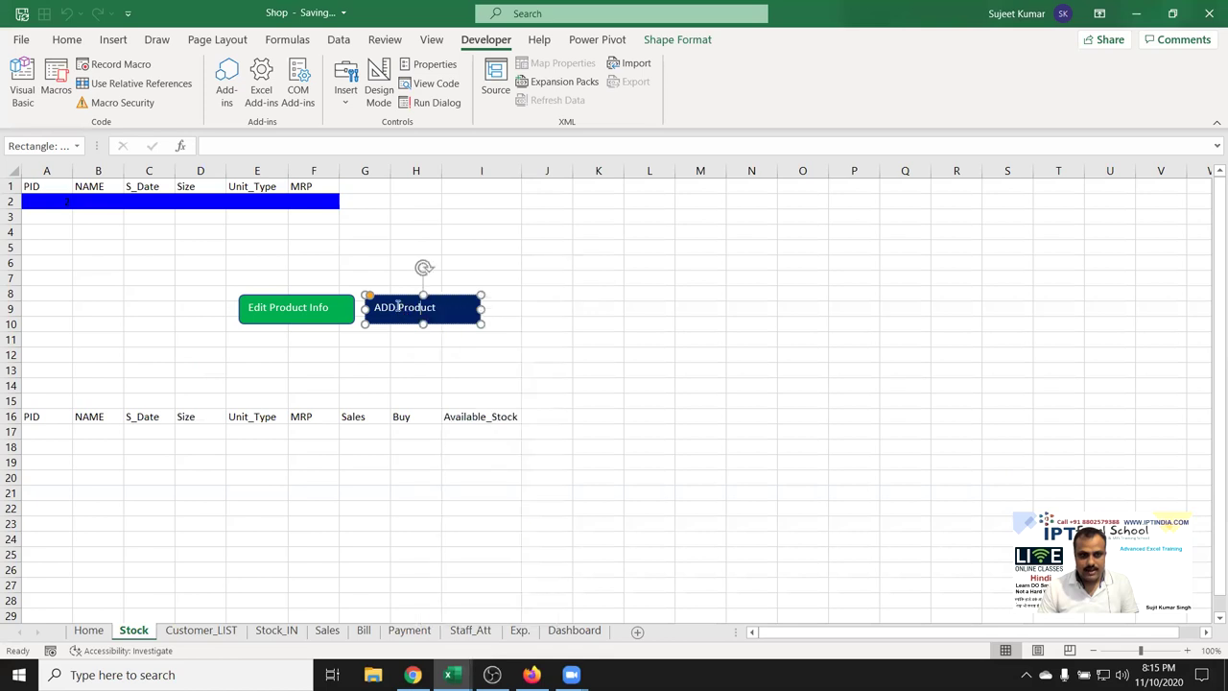
# Retype the button text as 'Click to New Product', run it, and check A2 shows 1
pyautogui.click(397, 307)
pyautogui.press('BackSpace')
pyautogui.press('BackSpace')
pyautogui.press('BackSpace')
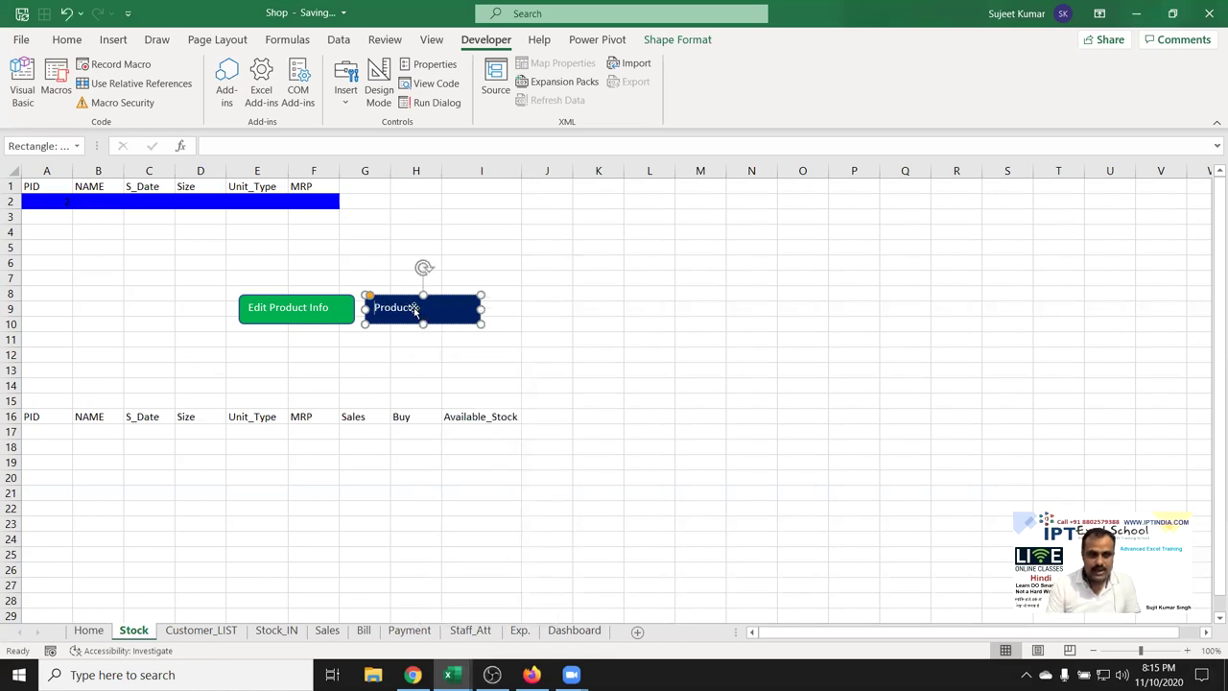
pyautogui.write('C')
pyautogui.write('ick')
pyautogui.press('Left')
pyautogui.press('Left')
pyautogui.press('Left')
pyautogui.write('l')
pyautogui.press('Right')
pyautogui.press('Right')
pyautogui.press('Right')
pyautogui.write('to Add')
pyautogui.press('BackSpace')
pyautogui.press('BackSpace')
pyautogui.press('BackSpace')
pyautogui.press('BackSpace')
pyautogui.write('New')
pyautogui.click(434, 358)
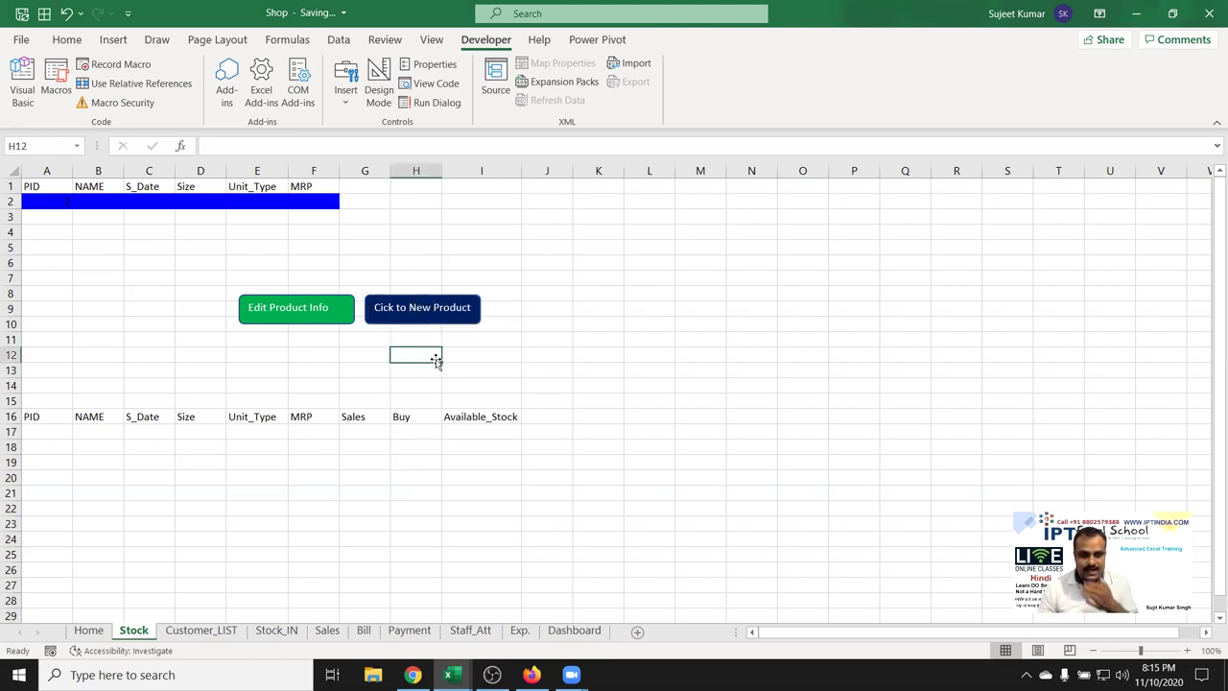
pyautogui.click(400, 320)
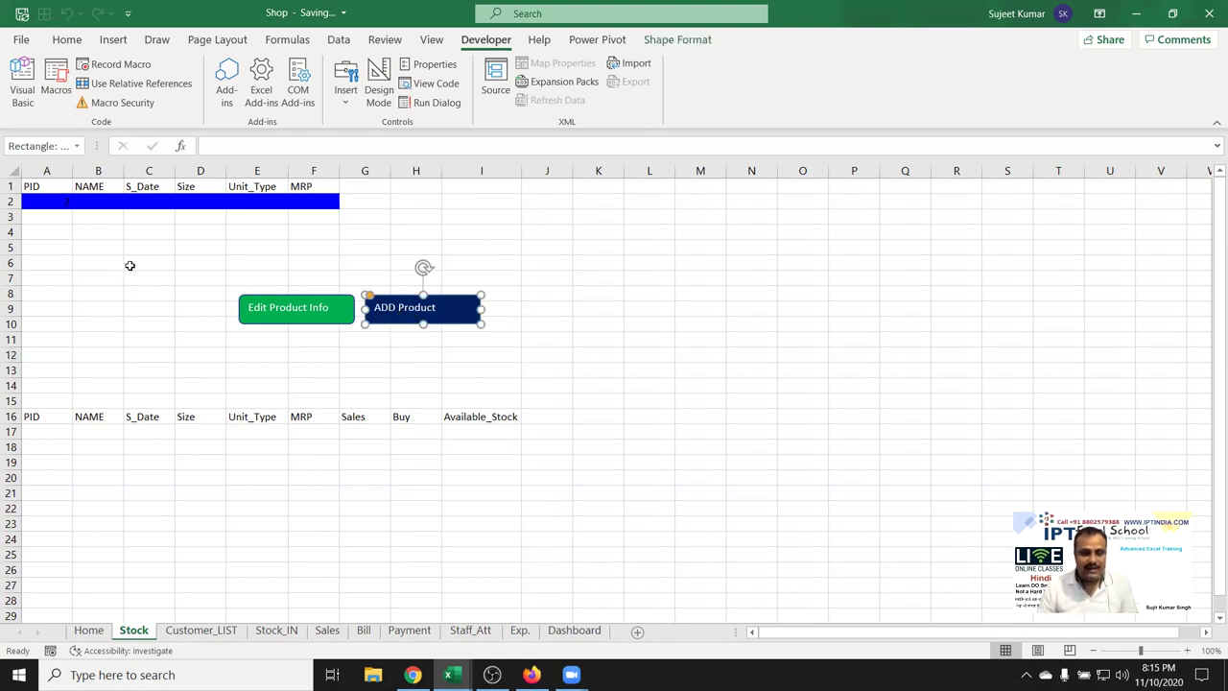
pyautogui.click(57, 204)
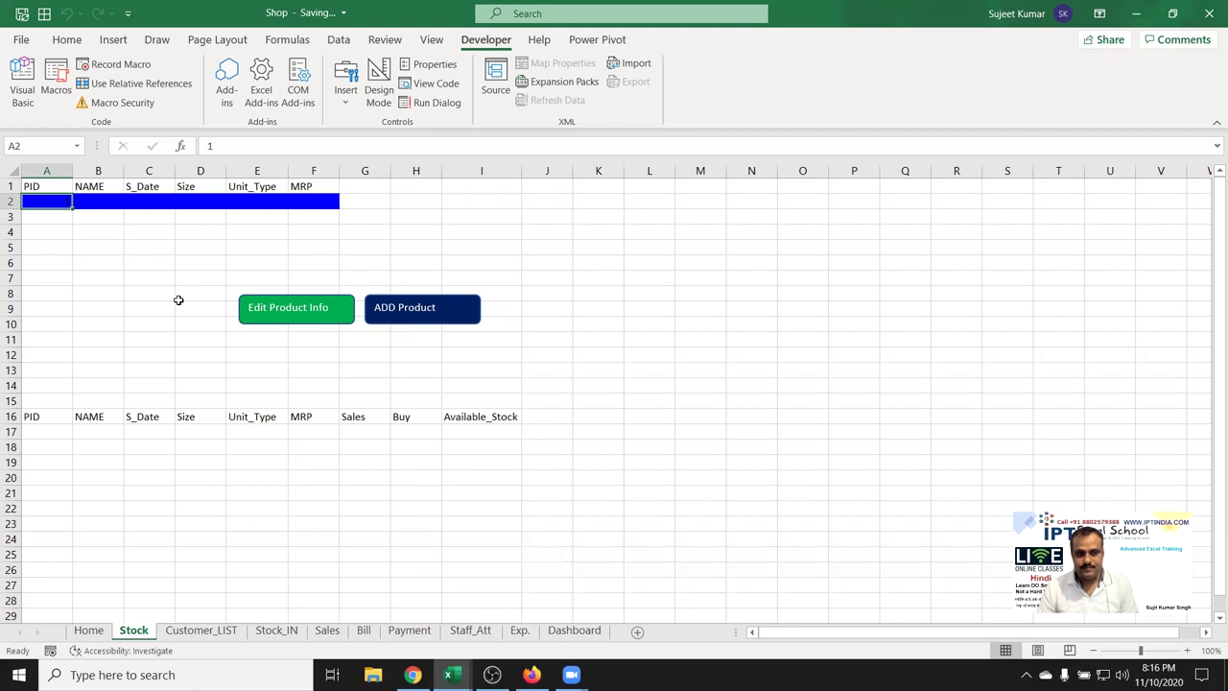
# Insert blank lines above the pid calculation and before End Sub in add_New_PRD
pyautogui.hotkey('alt', 'F11')
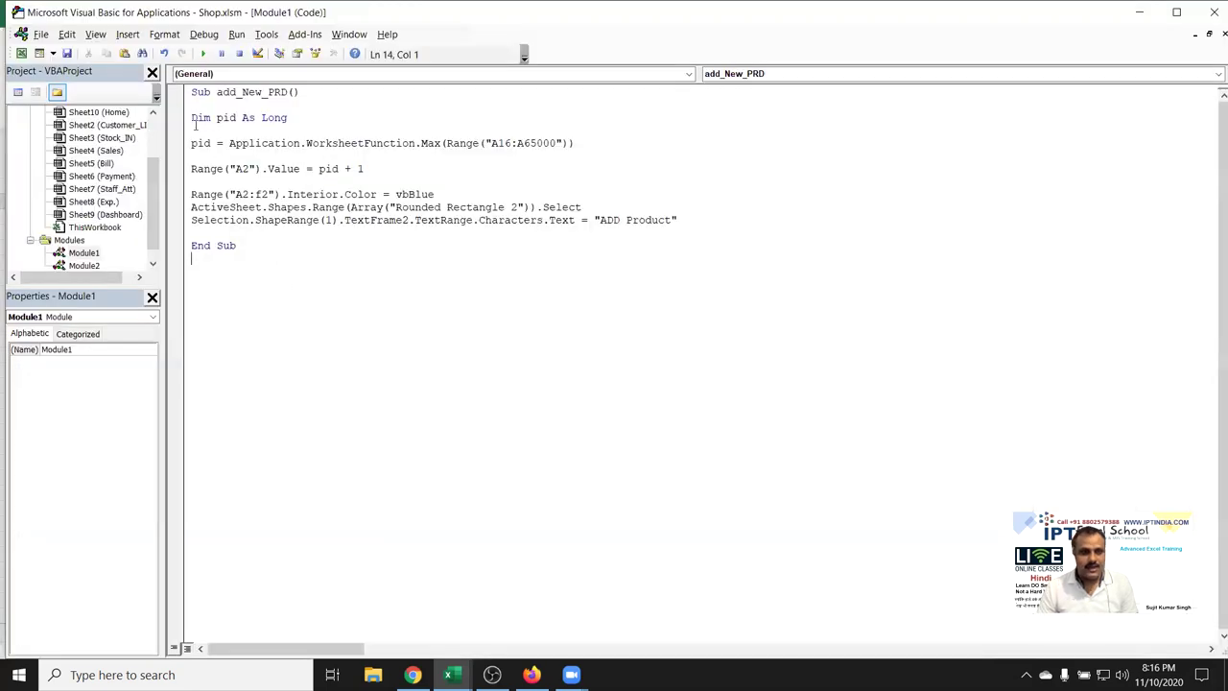
pyautogui.click(197, 140)
pyautogui.click(193, 153)
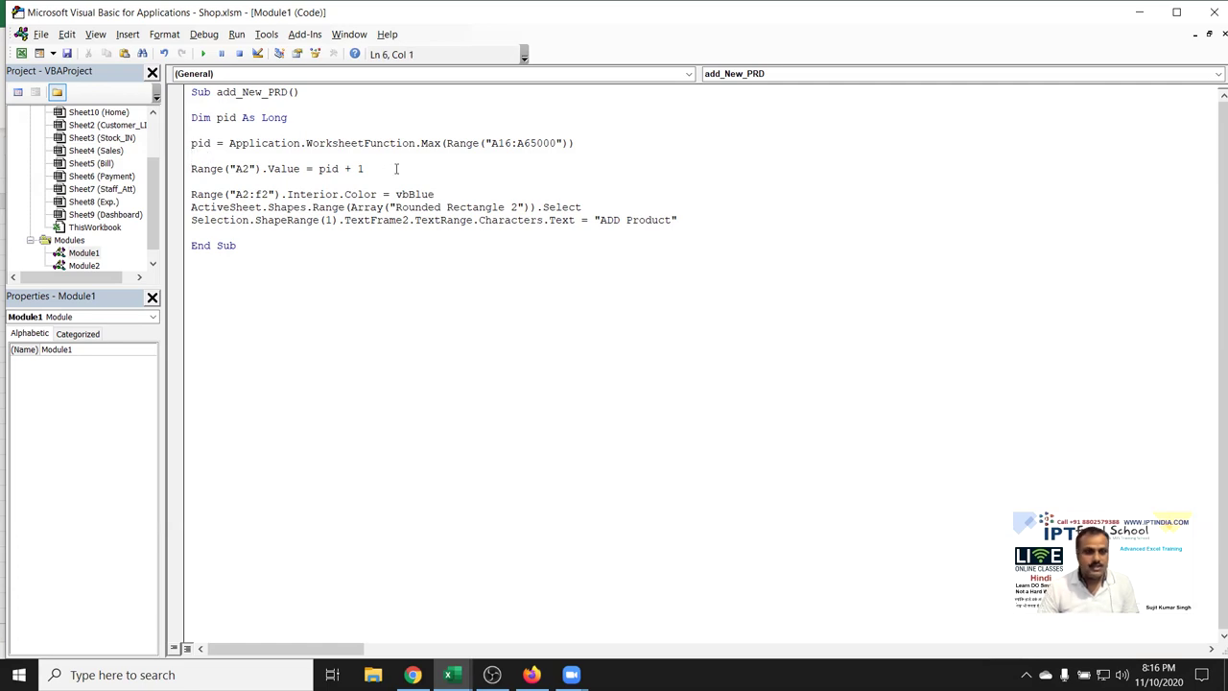
pyautogui.press('Down')
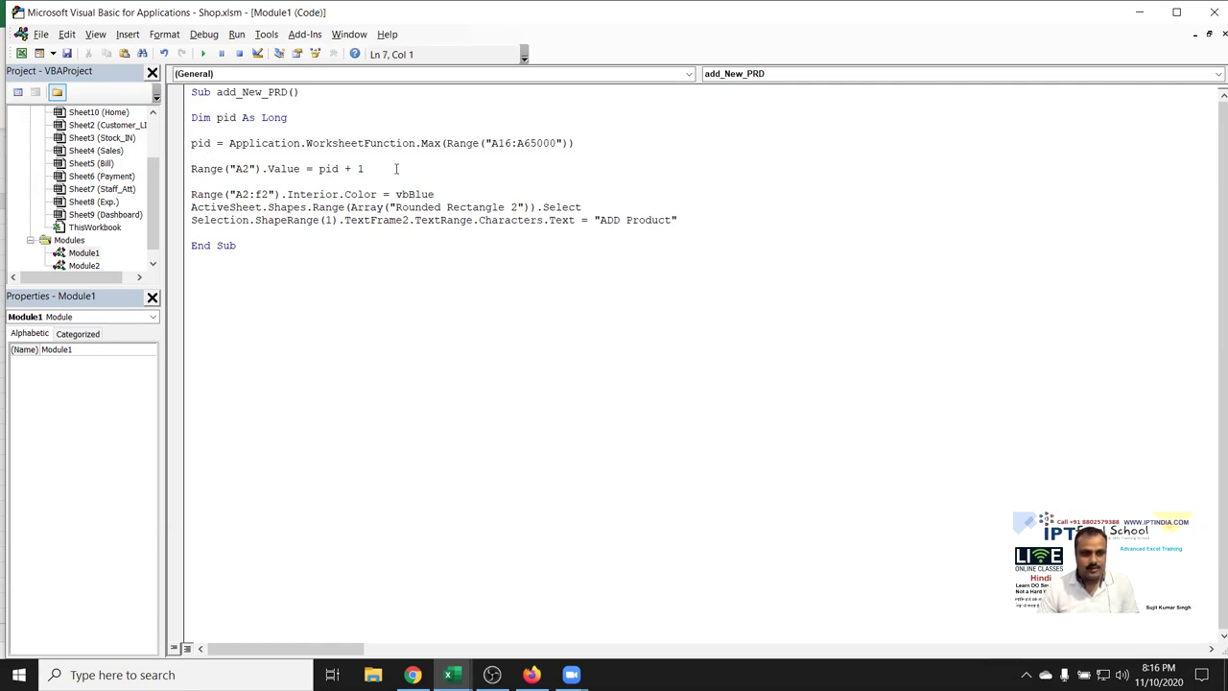
pyautogui.press('Down')
pyautogui.press('Down')
pyautogui.press('Up')
pyautogui.press('Up')
pyautogui.press('Up')
pyautogui.press('Up')
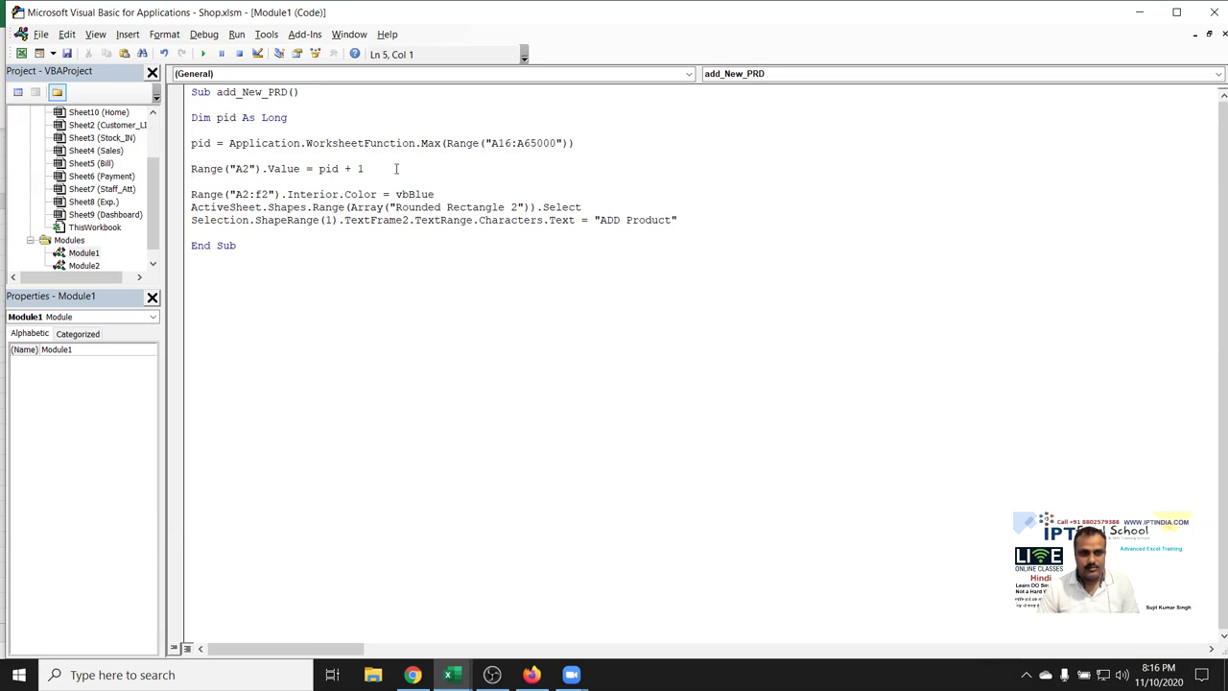
pyautogui.press('Return')
pyautogui.press('Up')
pyautogui.press('Down')
pyautogui.press('Down')
pyautogui.press('Down')
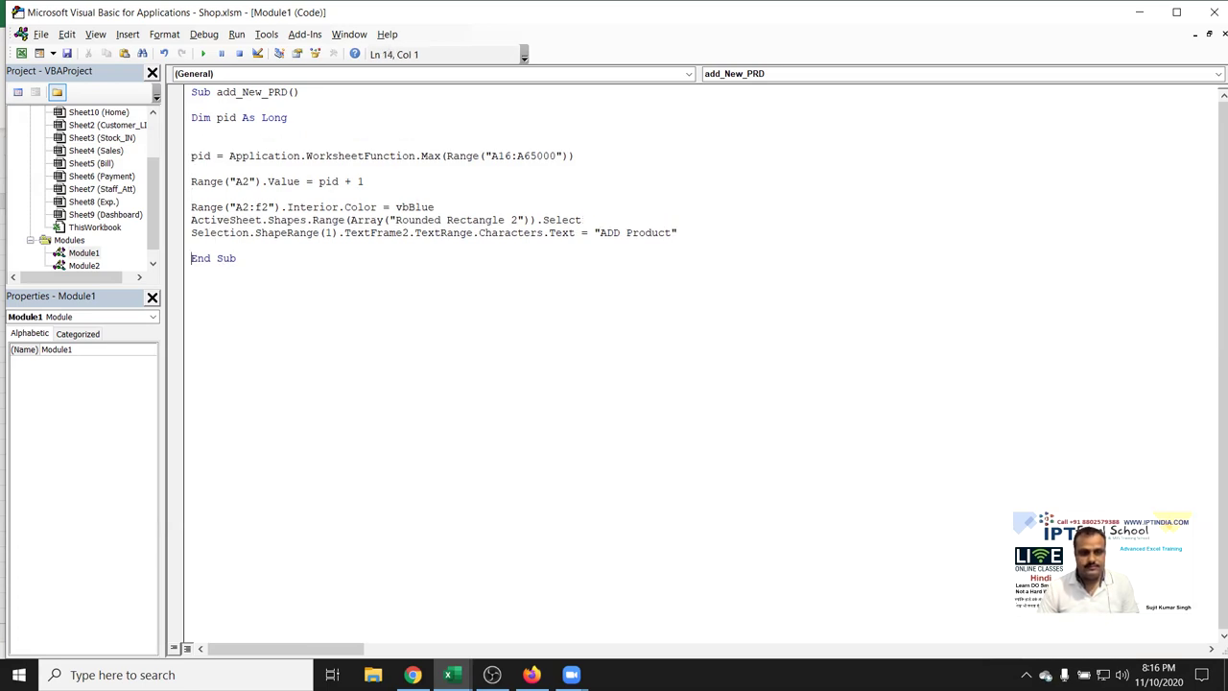
pyautogui.press('Return')
pyautogui.press('Up')
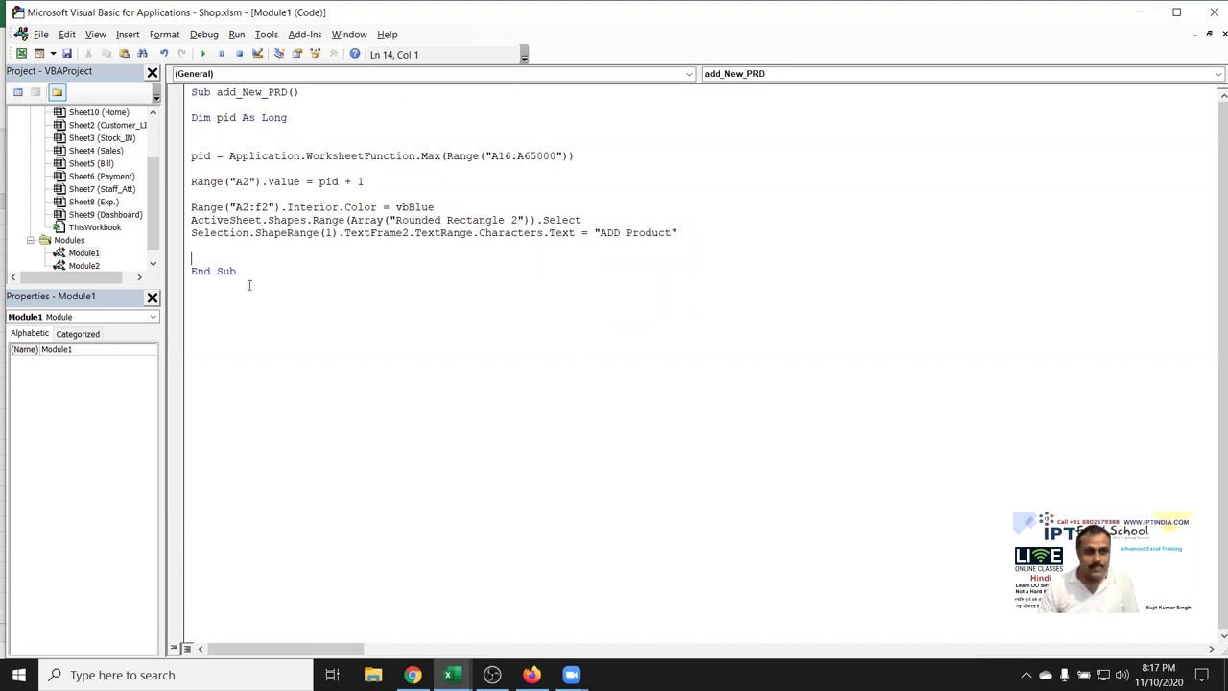
# Declare Dim ct As Shape on the blank line below the pid declaration
pyautogui.hotkey('alt', 'F11')
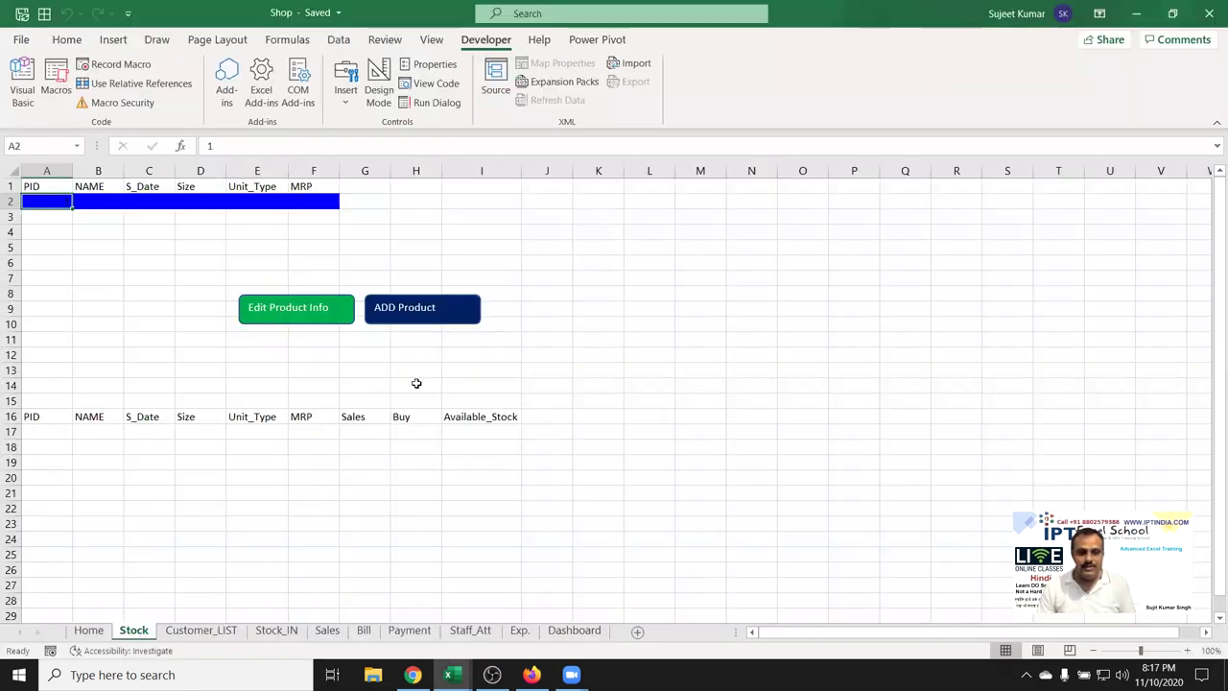
pyautogui.click(416, 381)
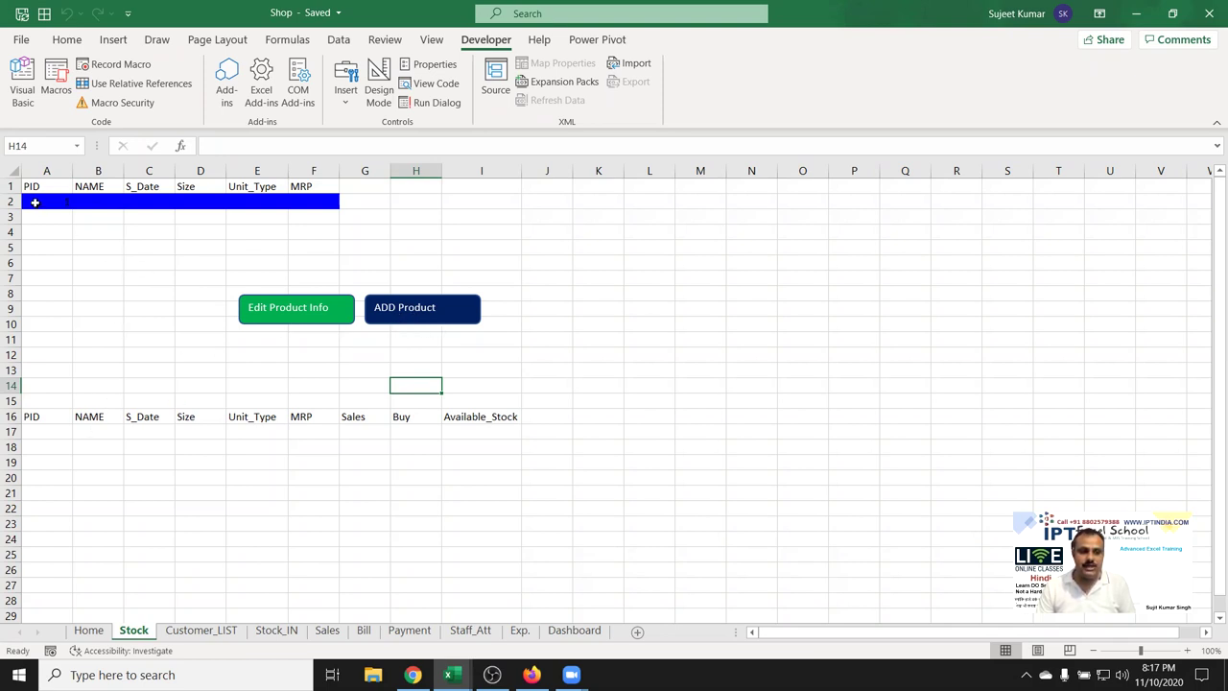
pyautogui.hotkey('alt', 'F11')
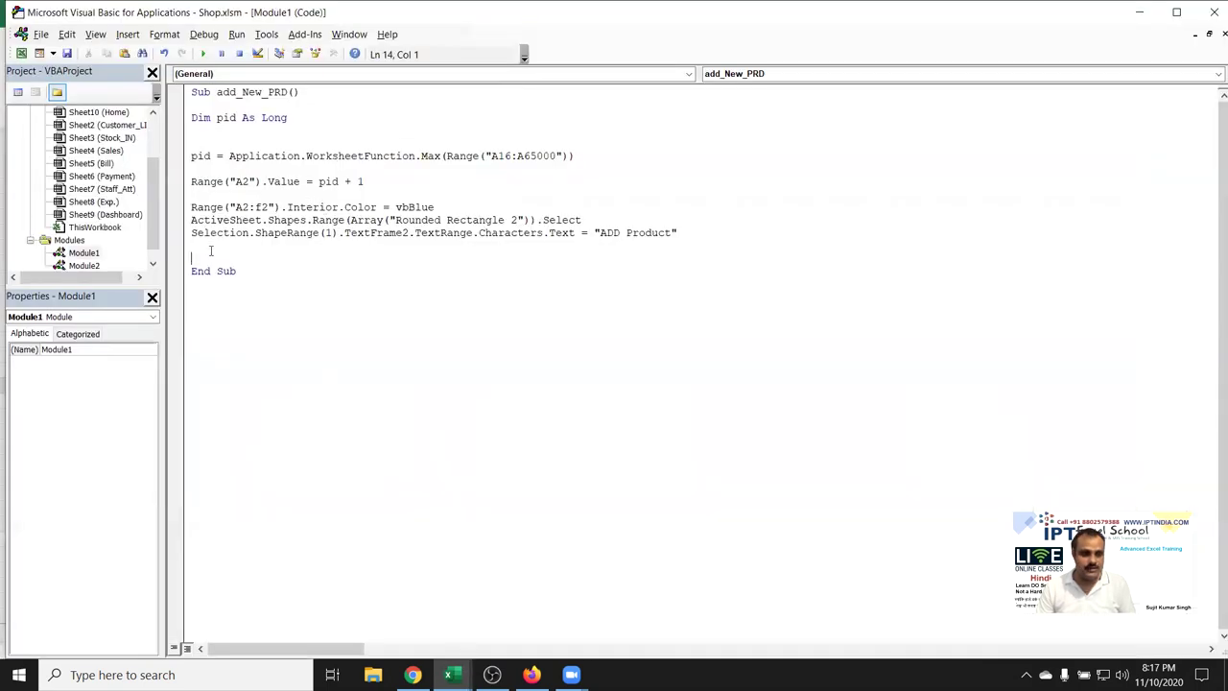
pyautogui.click(201, 142)
pyautogui.write('if')
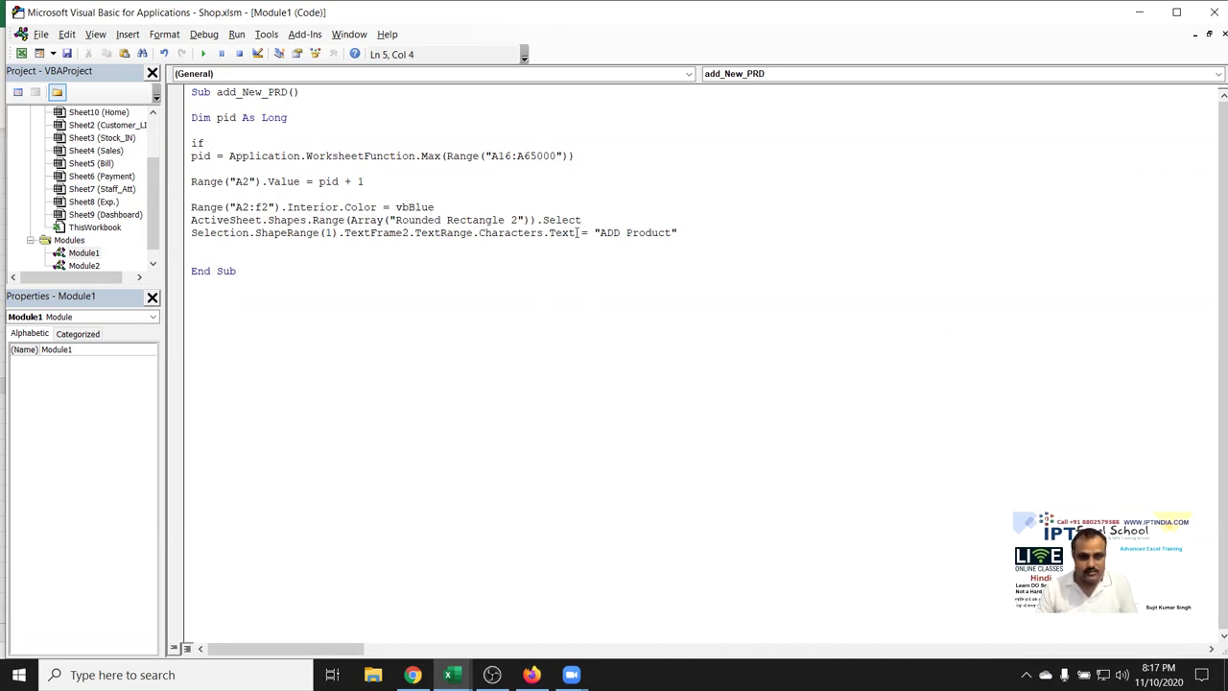
pyautogui.press('BackSpace')
pyautogui.press('BackSpace')
pyautogui.press('BackSpace')
pyautogui.press('BackSpace')
pyautogui.click(192, 130)
pyautogui.write('dim c')
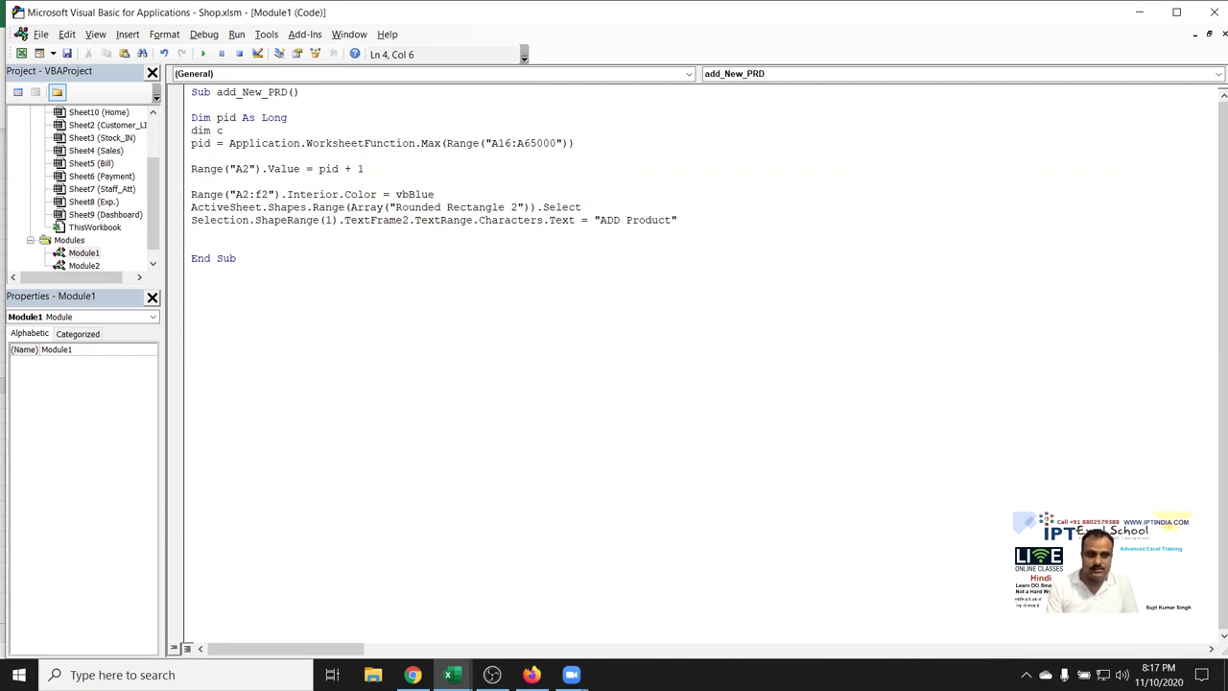
pyautogui.write('t as ')
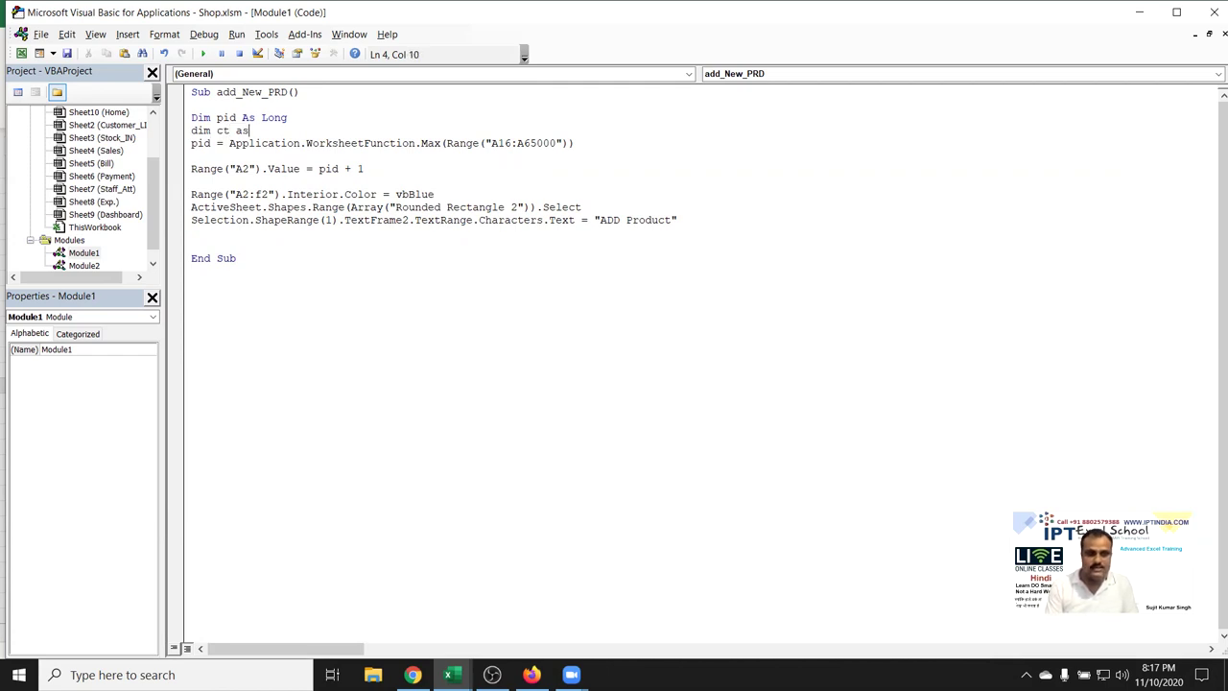
pyautogui.write('she')
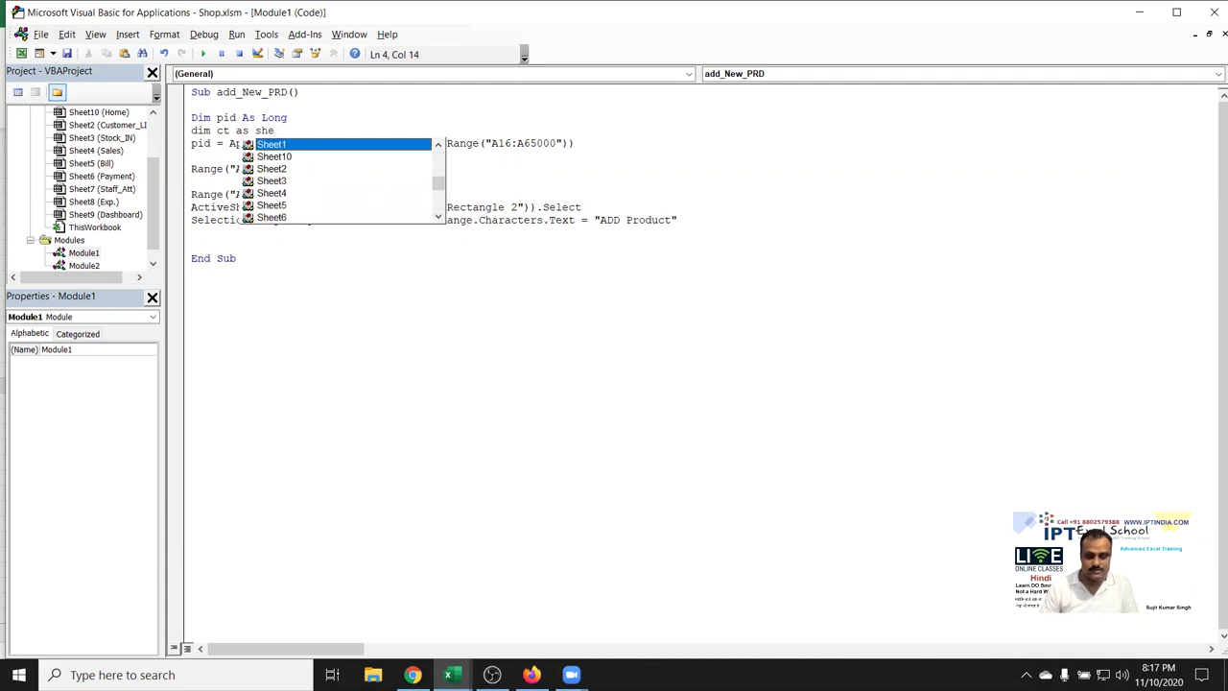
pyautogui.press('BackSpace')
pyautogui.write('ape')
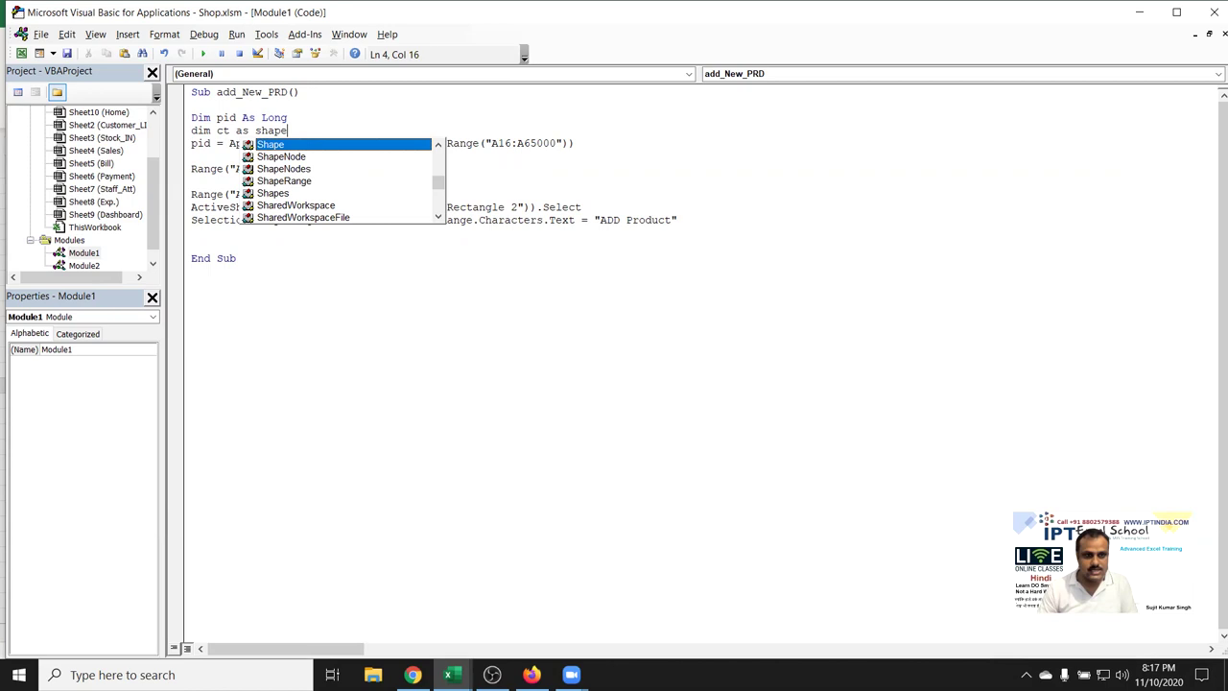
pyautogui.press('Escape')
pyautogui.click(251, 220)
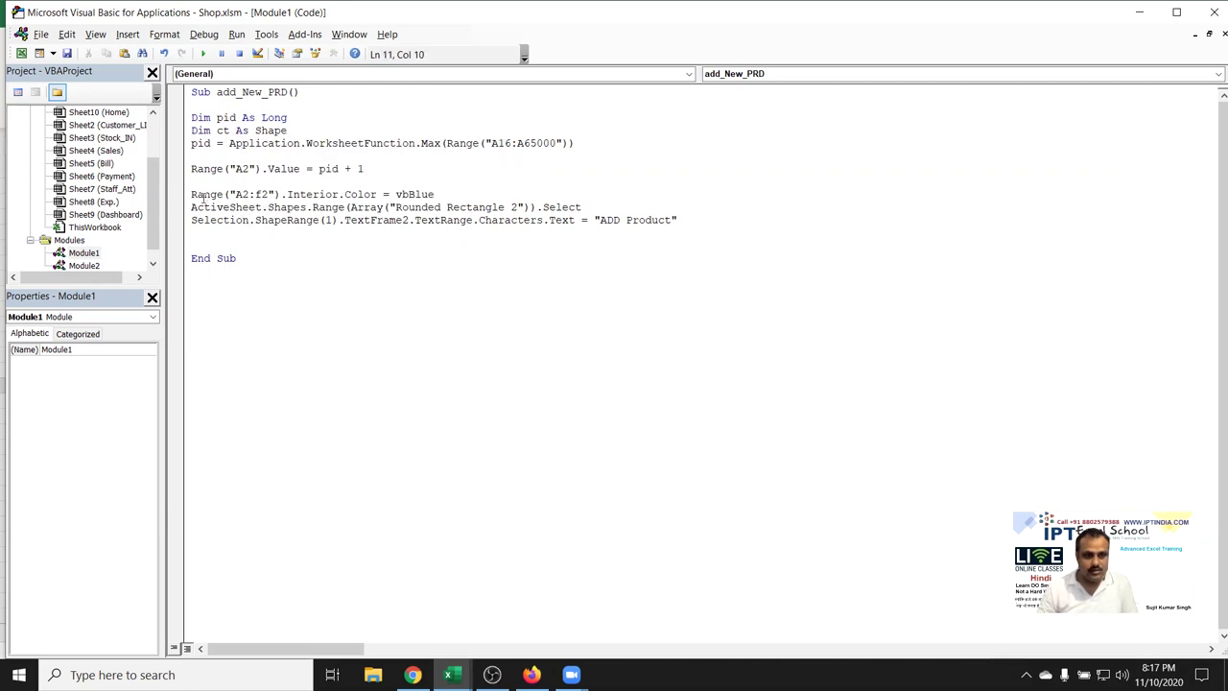
# Prefix the ActiveSheet shape line with a Set cp = assignment
pyautogui.click(185, 209)
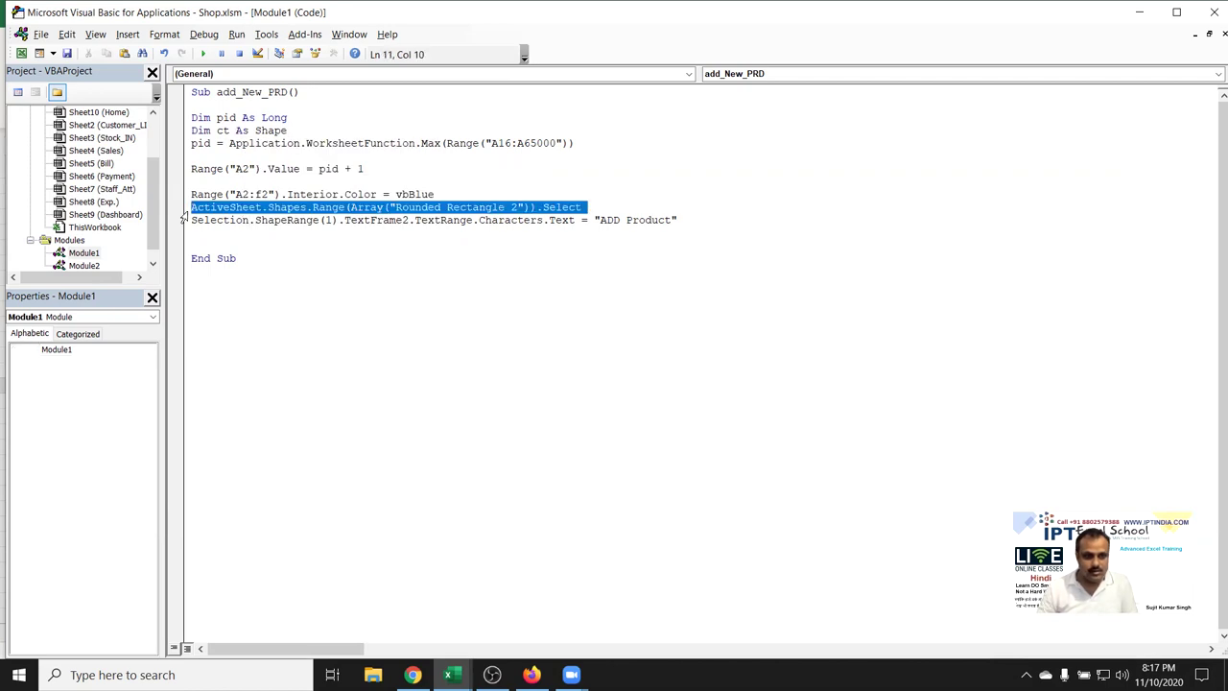
pyautogui.click(196, 209)
pyautogui.write('set cAct')
pyautogui.press('BackSpace')
pyautogui.write('p ')
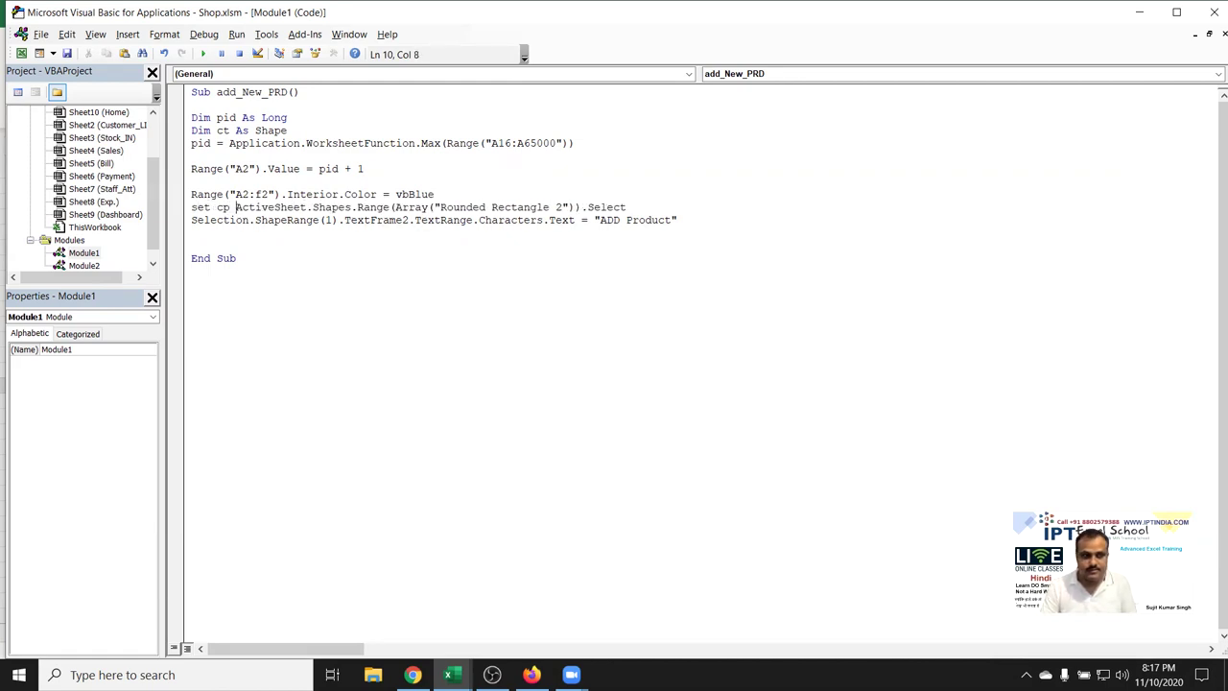
pyautogui.write('=')
pyautogui.click(232, 236)
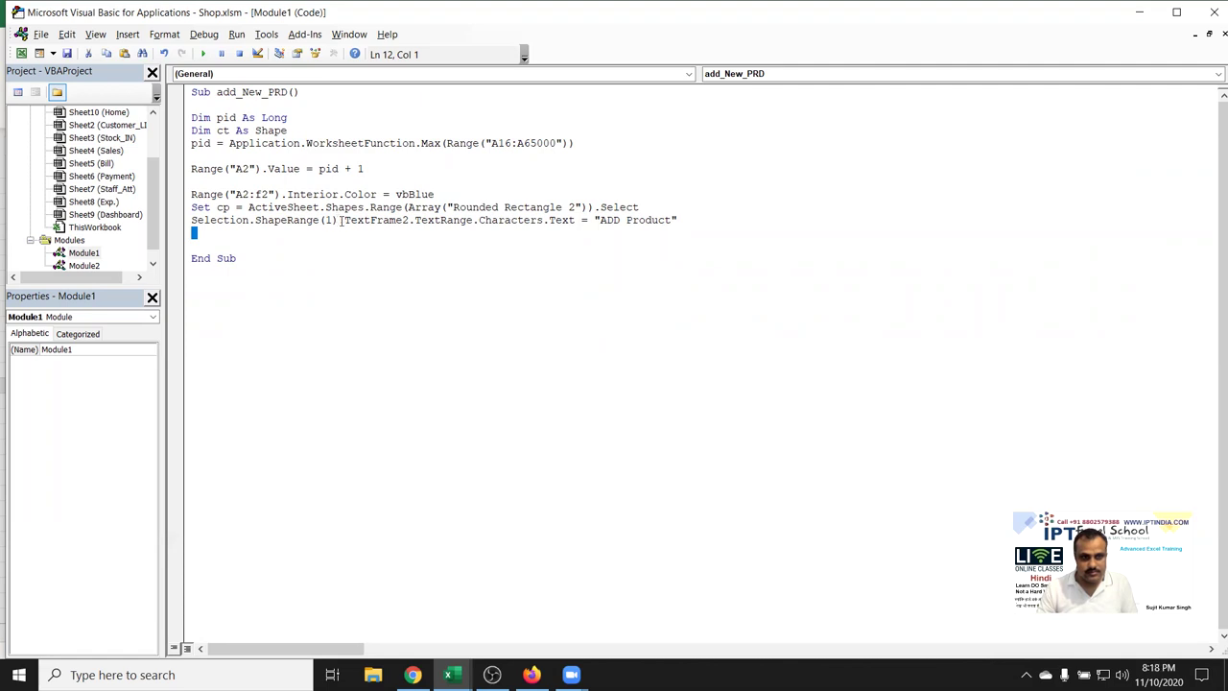
# Delete the trailing .Select call from the Set line
pyautogui.moveTo(338, 220); pyautogui.dragTo(188, 218)
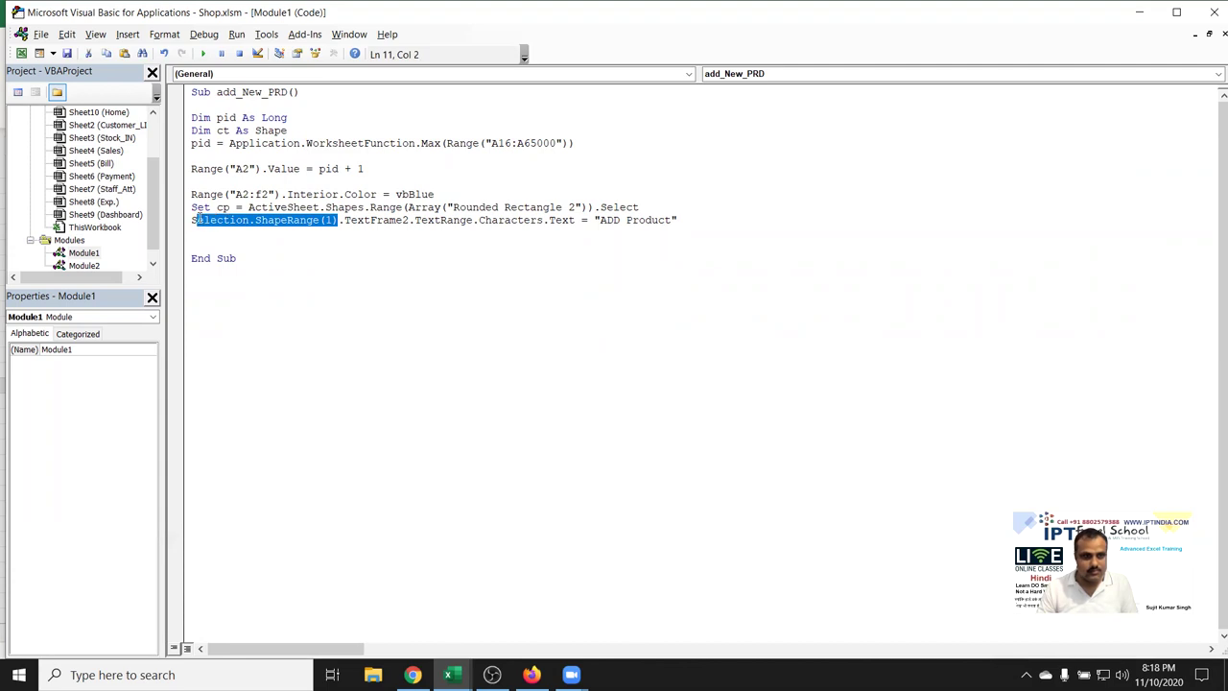
pyautogui.click(446, 274)
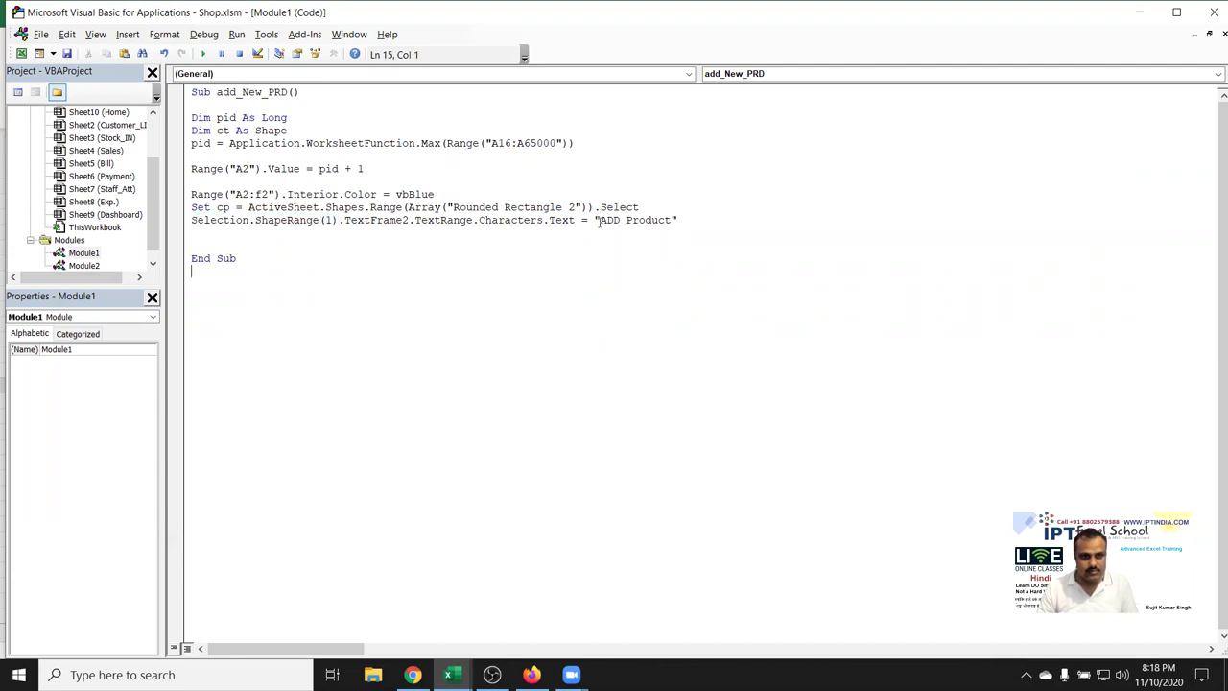
pyautogui.moveTo(594, 207); pyautogui.dragTo(661, 206)
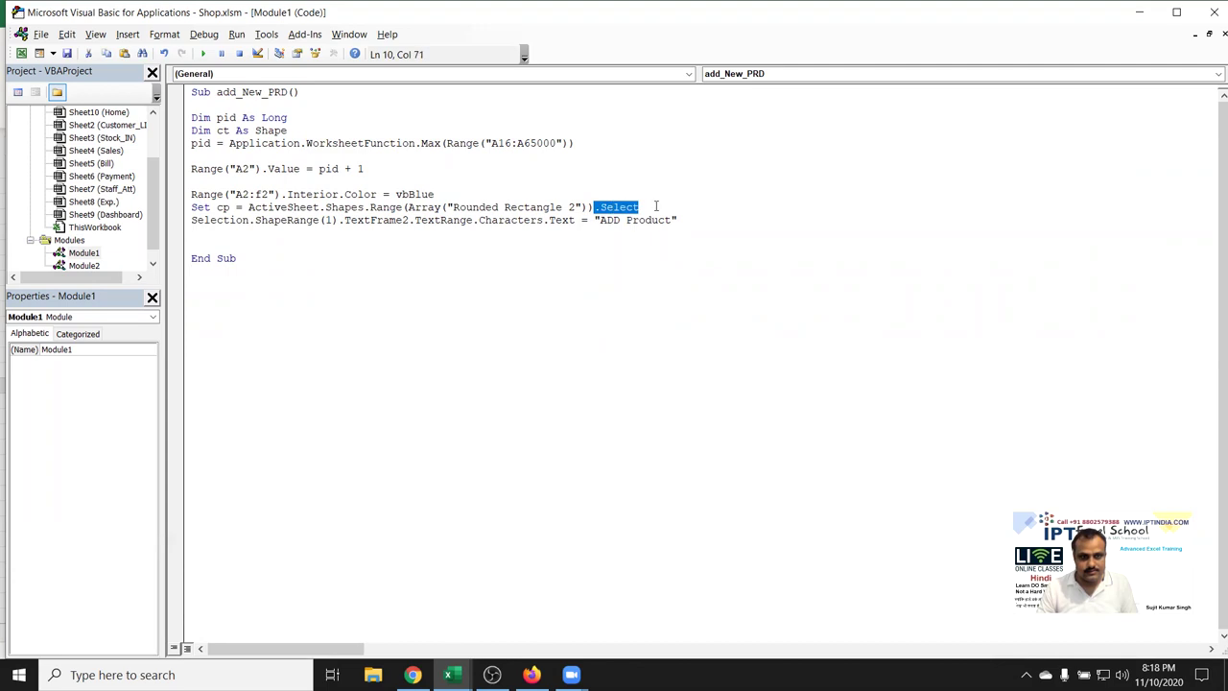
pyautogui.press('Delete')
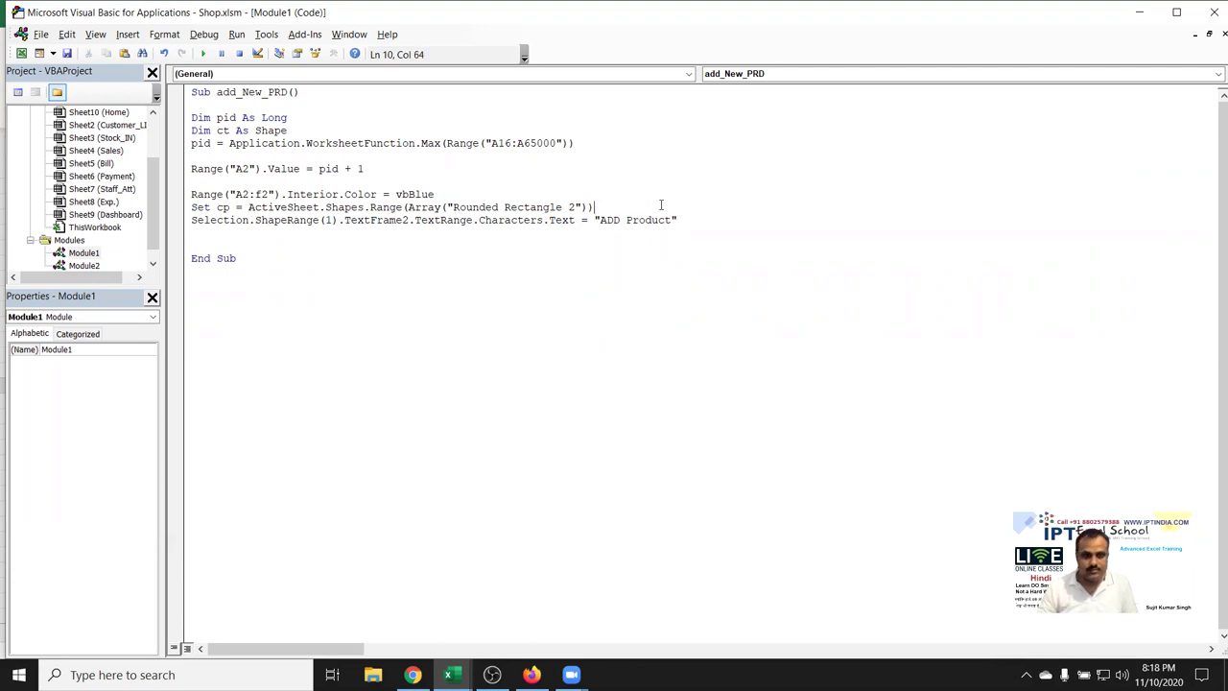
pyautogui.click(421, 267)
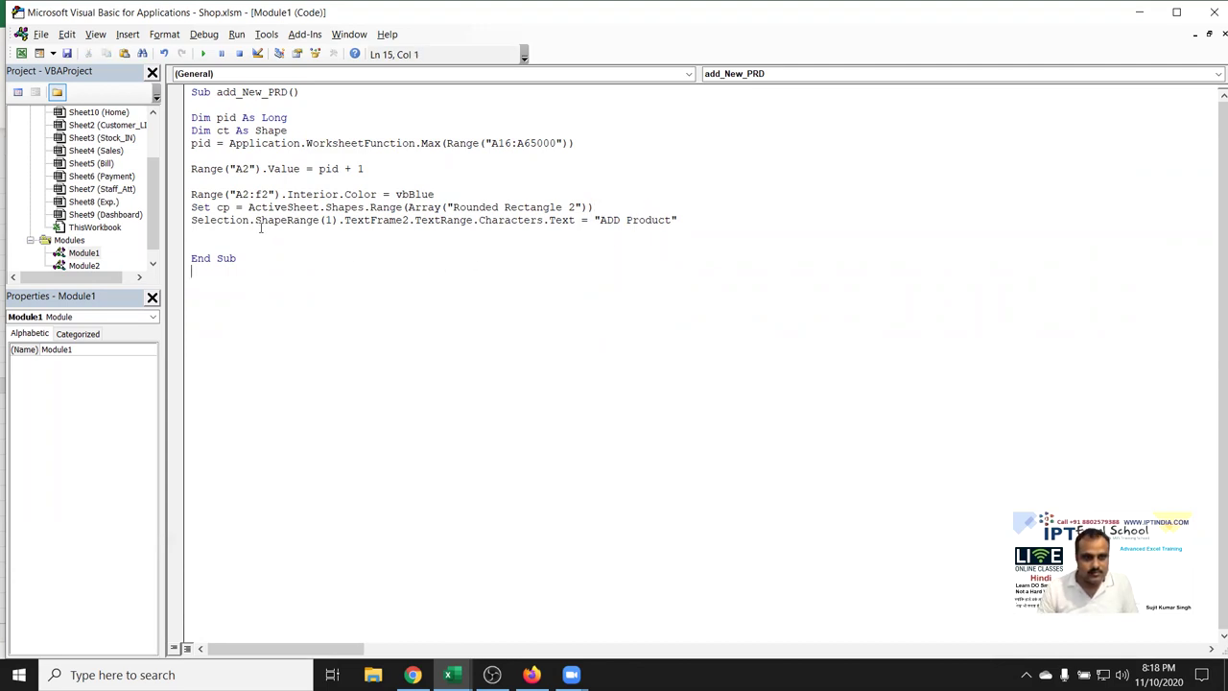
# Replace the Selection.ShapeRange(1). prefix on the text line with ct
pyautogui.doubleClick(260, 222)
pyautogui.moveTo(344, 219); pyautogui.dragTo(184, 222)
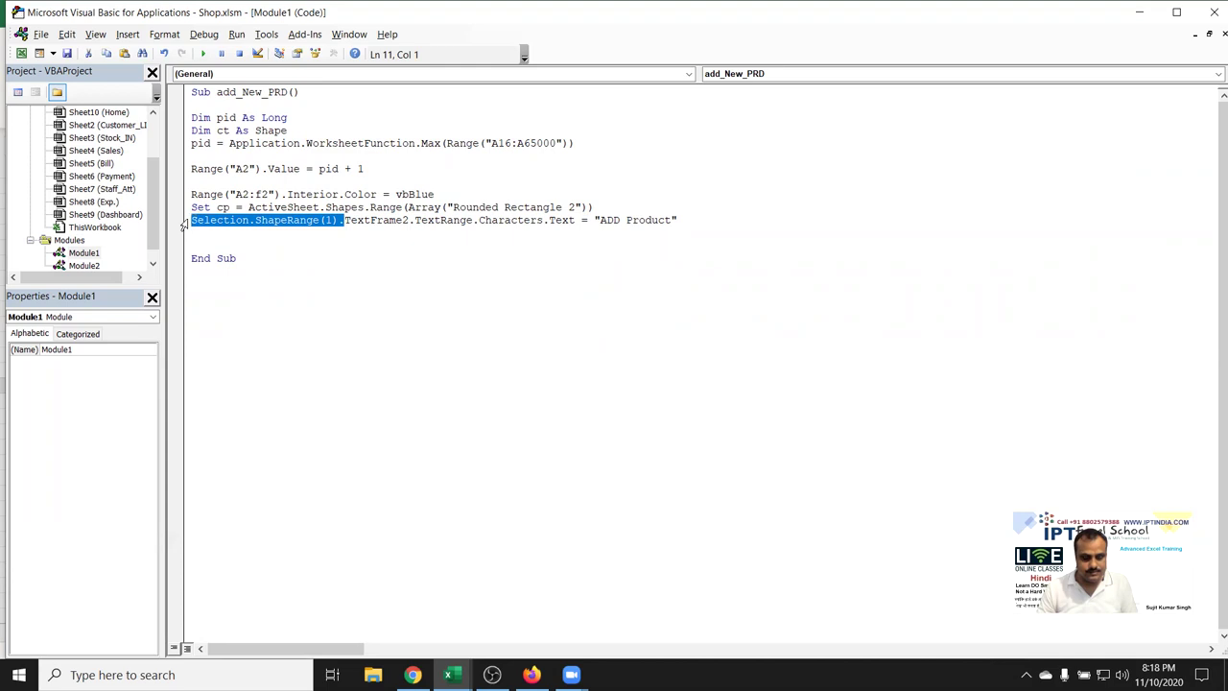
pyautogui.write('cp')
pyautogui.click(203, 229)
pyautogui.write('.')
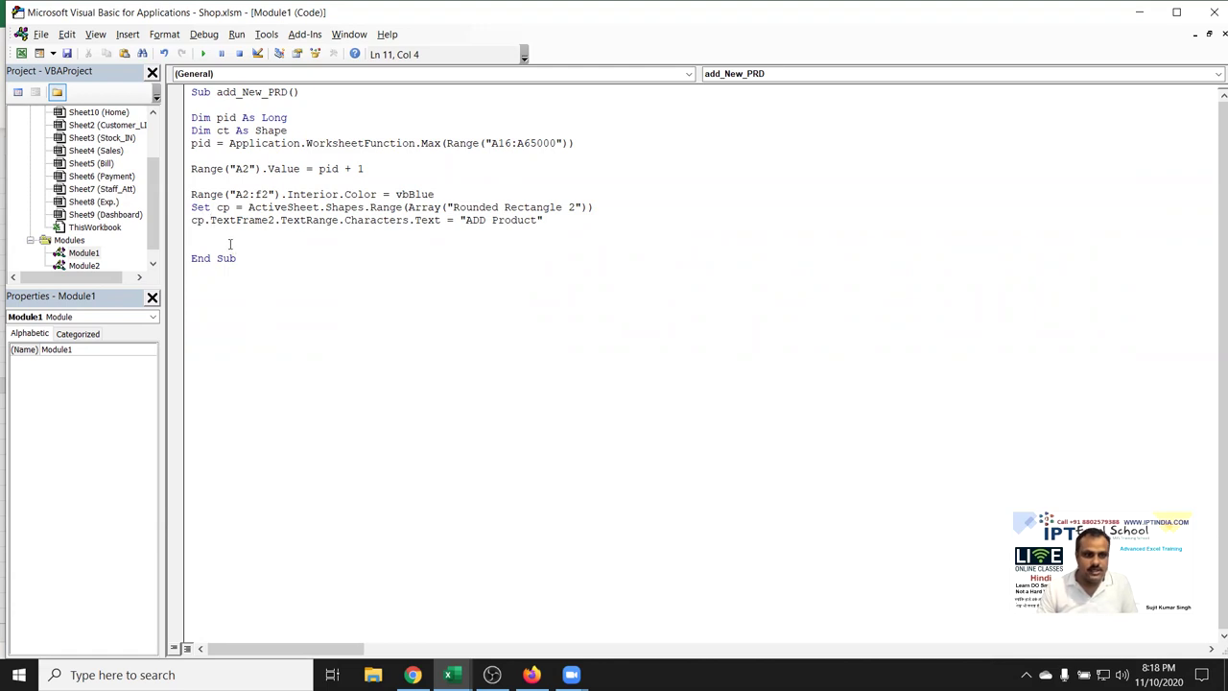
pyautogui.click(198, 220)
pyautogui.press('Delete')
pyautogui.press('Delete')
pyautogui.write('t.')
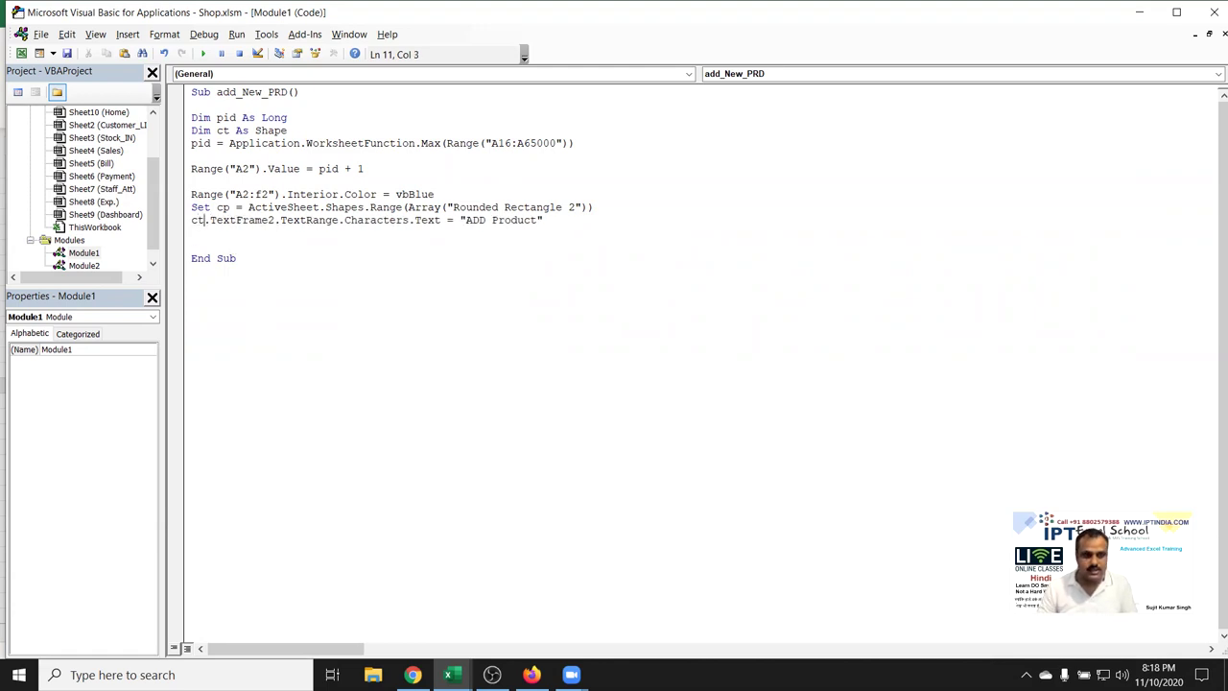
# Correct the Set line's variable to ct, save the macro, and return to Excel
pyautogui.click(222, 207)
pyautogui.press('Delete')
pyautogui.write('t')
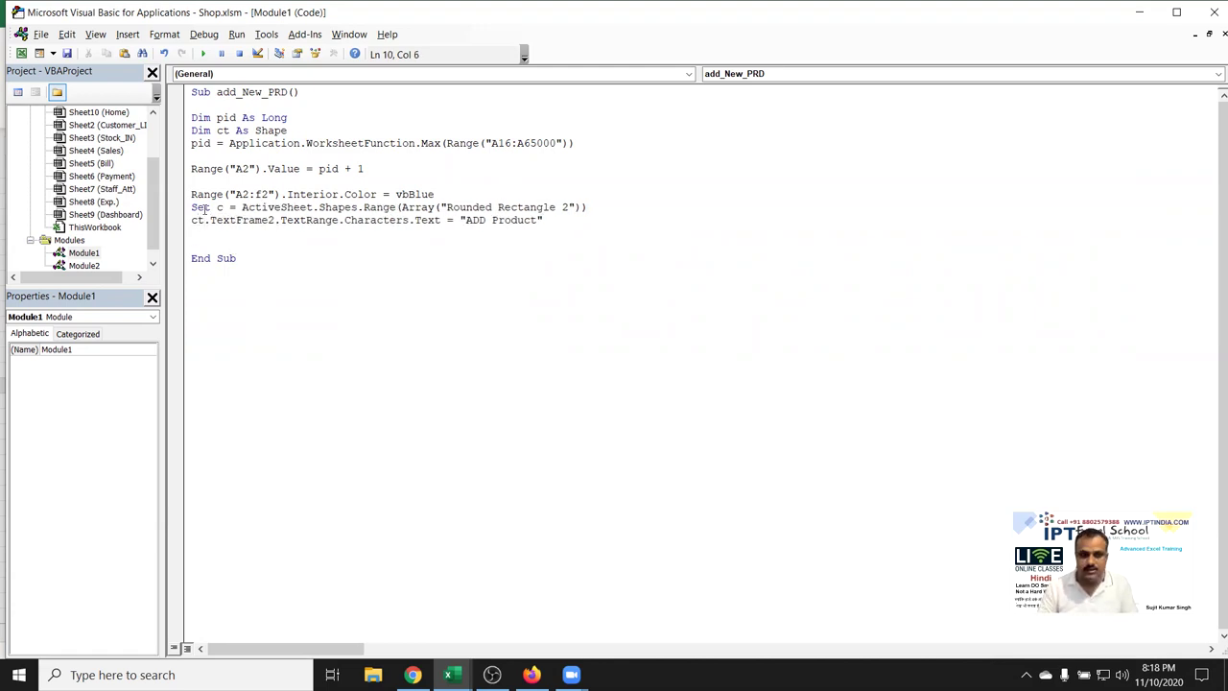
pyautogui.click(216, 240)
pyautogui.hotkey('ctrl', 's')
pyautogui.hotkey('alt', 'F11')
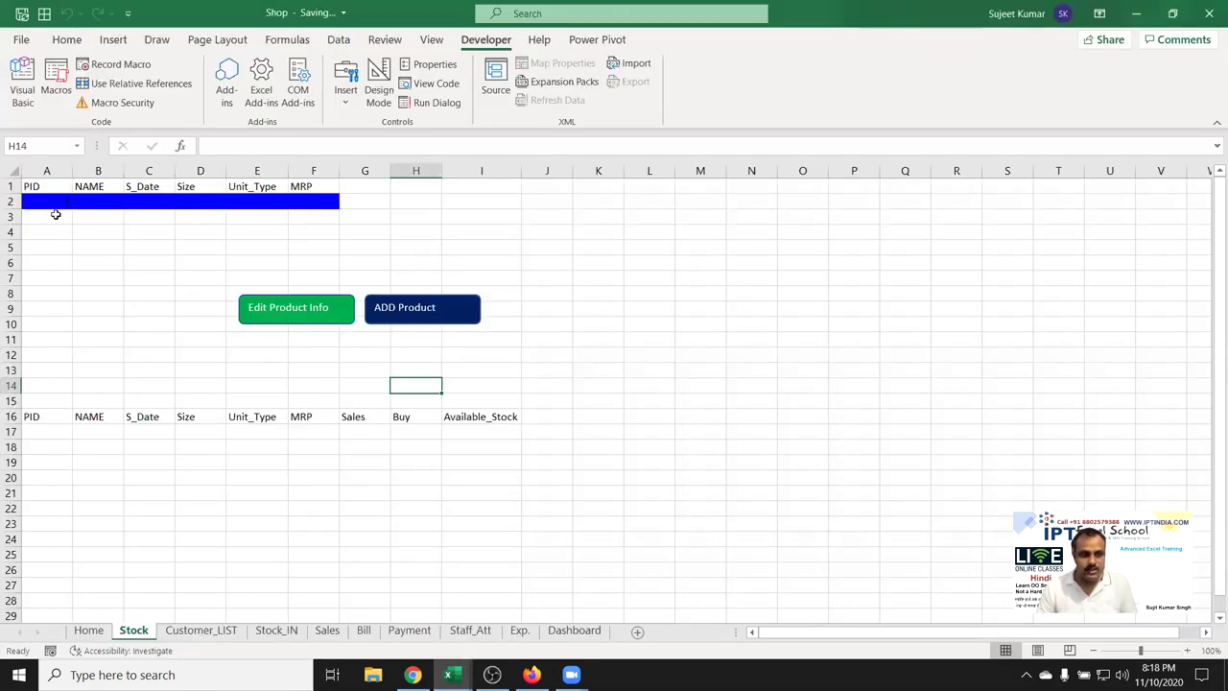
# Run the ADD Product button and debug the type mismatch error on the Shapes line
pyautogui.click(56, 229)
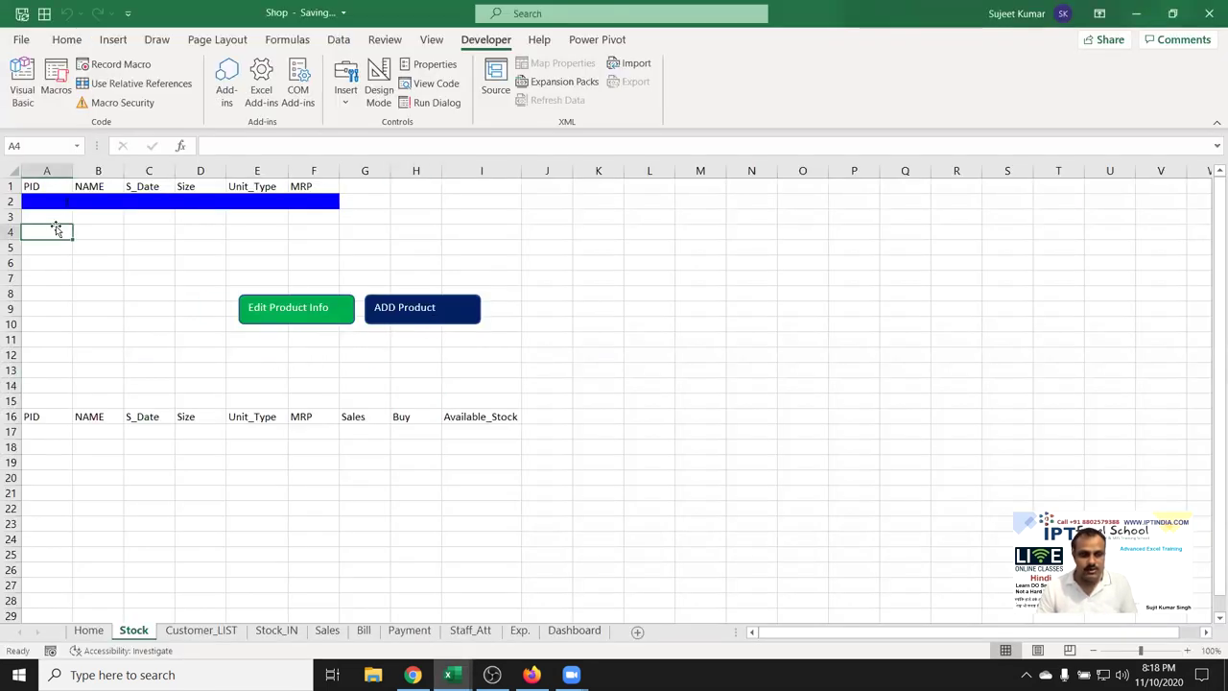
pyautogui.click(400, 319)
pyautogui.click(645, 309)
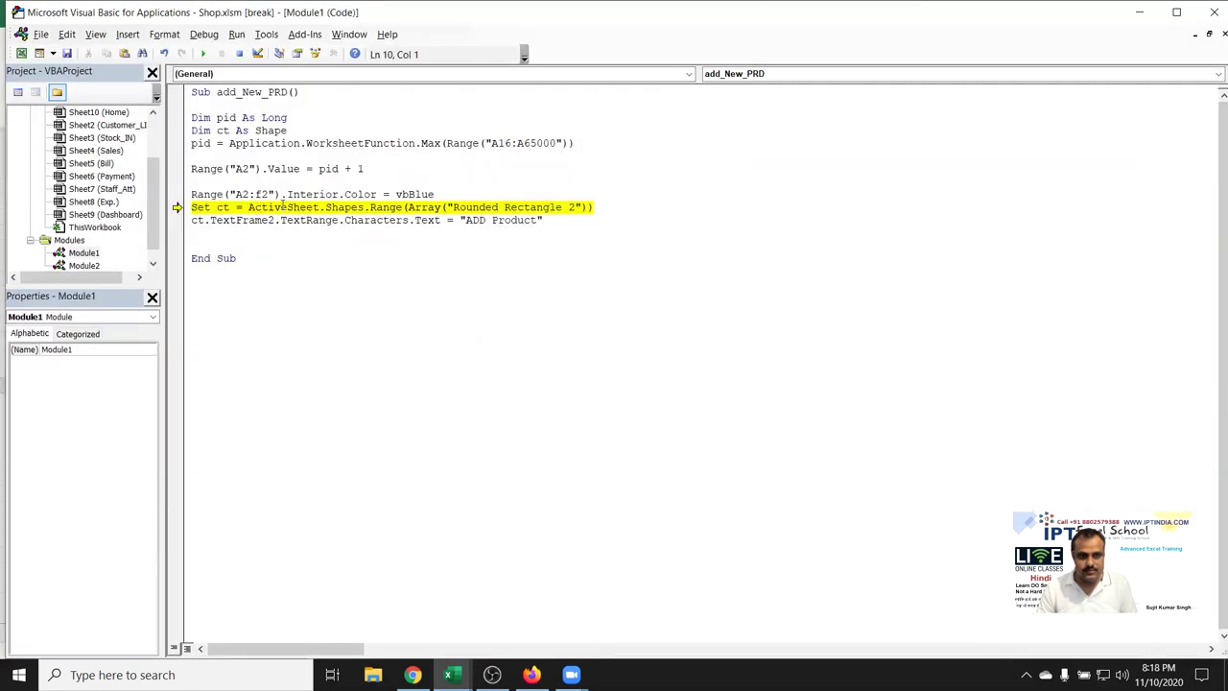
pyautogui.click(361, 209)
pyautogui.moveTo(291, 218)
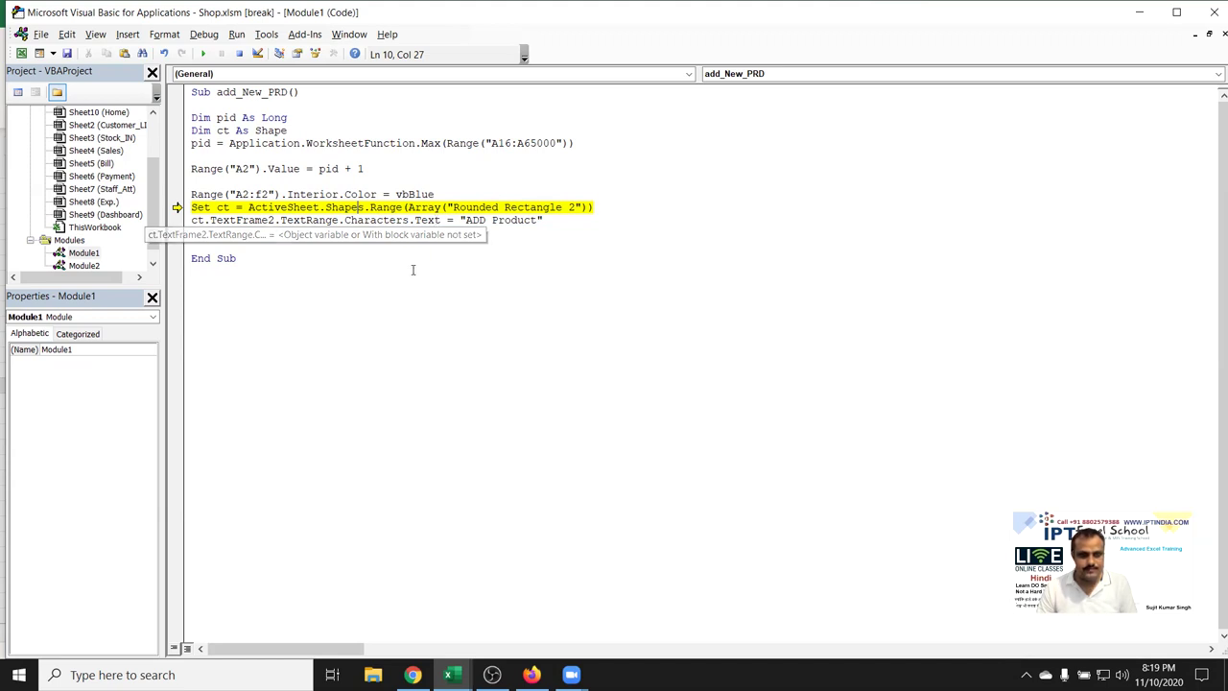
# Rename ct to cp on two lines, then undo back to the recorded Select code
pyautogui.press('Home')
pyautogui.press('Right')
pyautogui.press('Right')
pyautogui.press('Right')
pyautogui.press('Delete')
pyautogui.write('p')
pyautogui.press('Down')
pyautogui.press('Home')
pyautogui.press('Right')
pyautogui.press('Delete')
pyautogui.write('p')
pyautogui.hotkey('ctrl', 'z')
pyautogui.hotkey('ctrl', 'z')
pyautogui.hotkey('ctrl', 'z')
pyautogui.hotkey('ctrl', 'z')
pyautogui.hotkey('ctrl', 'z')
pyautogui.hotkey('ctrl', 'z')
pyautogui.hotkey('ctrl', 'z')
pyautogui.hotkey('ctrl', 'z')
pyautogui.hotkey('ctrl', 'z')
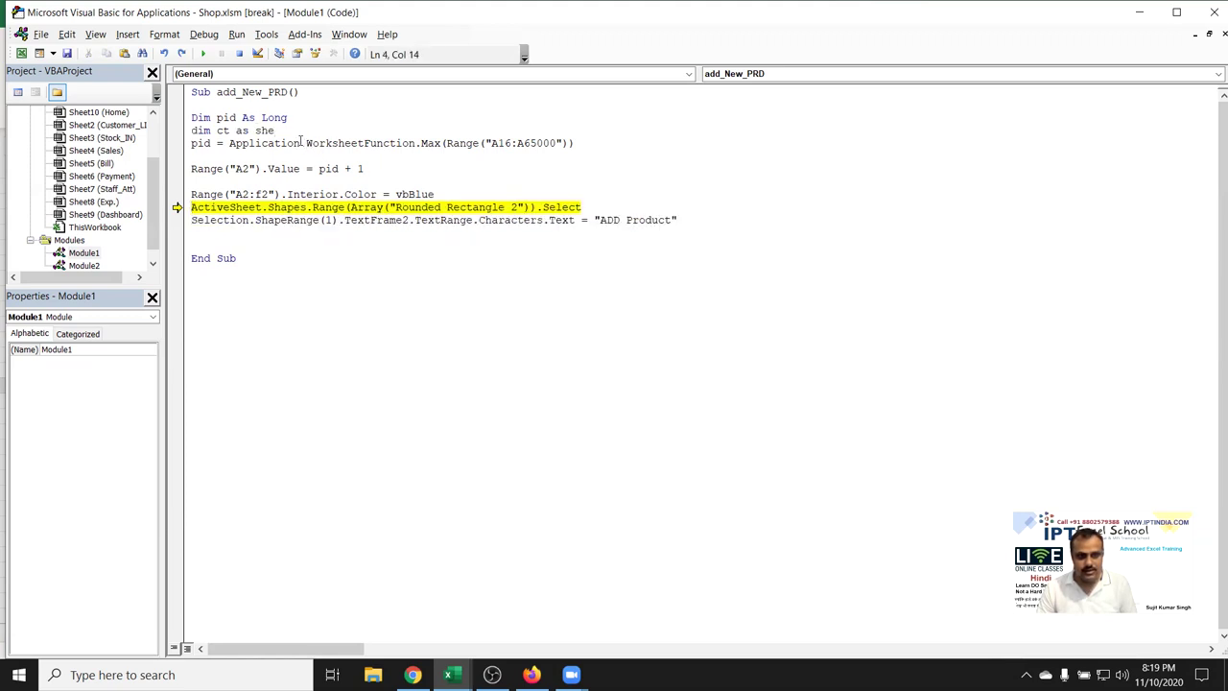
# Delete the unused Dim ct As Shape line and reset the halted macro
pyautogui.moveTo(166, 137); pyautogui.dragTo(167, 121)
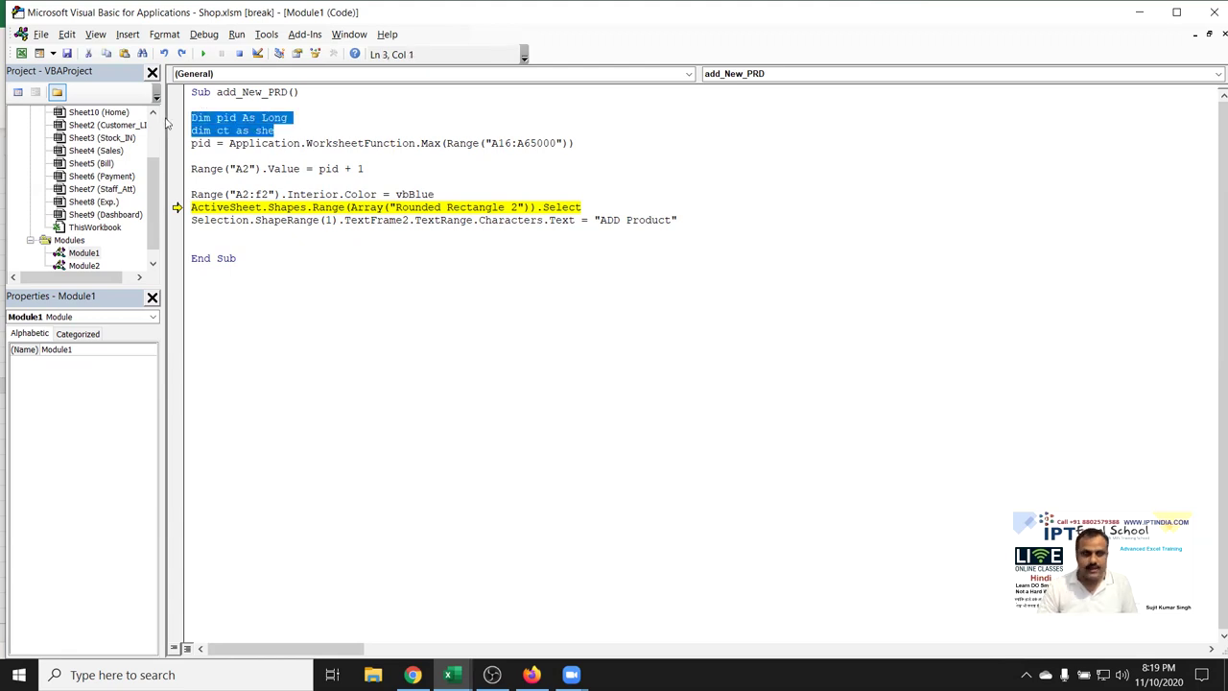
pyautogui.hotkey('shift', 'Down')
pyautogui.press('Delete')
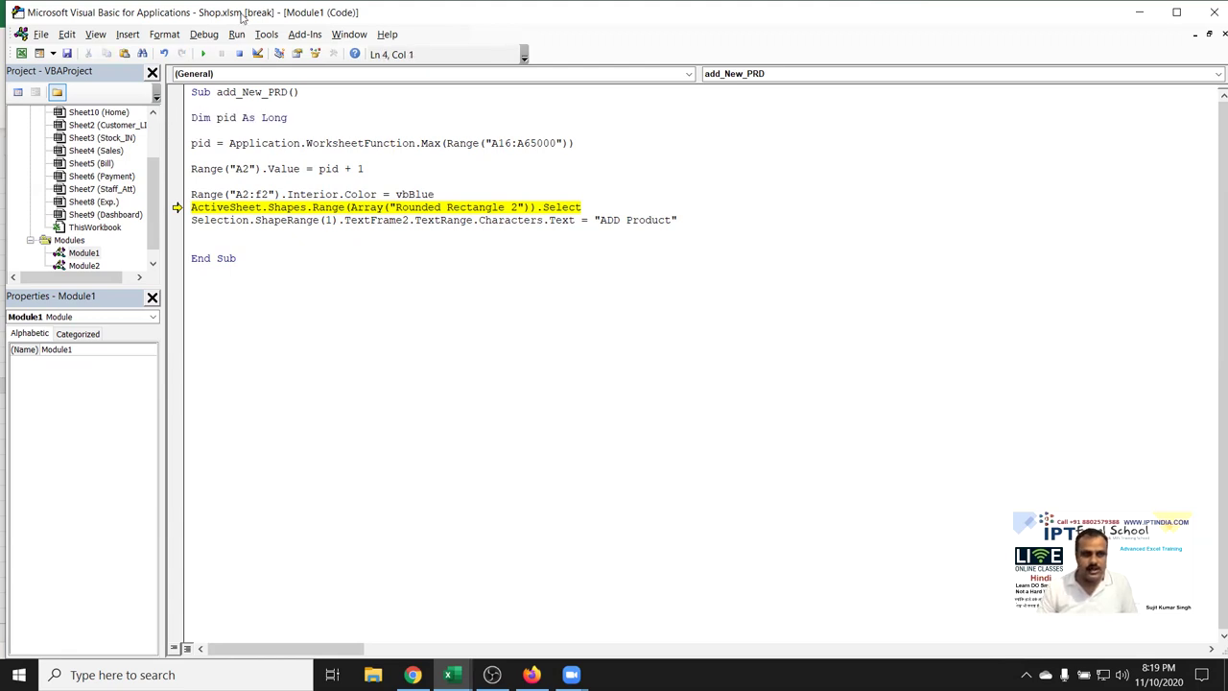
pyautogui.click(240, 54)
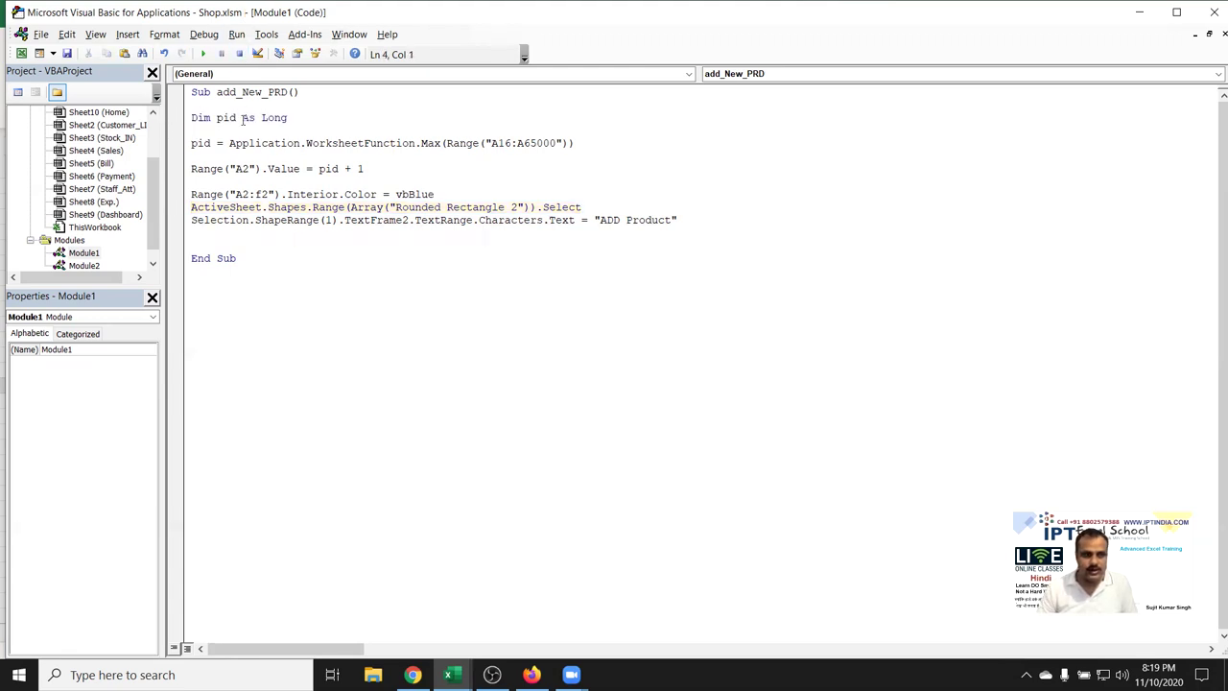
# Add If Range("A2").Value > 0 Then after the Dim pid As Long line
pyautogui.click(180, 171)
pyautogui.click(196, 194)
pyautogui.press('Up')
pyautogui.press('Up')
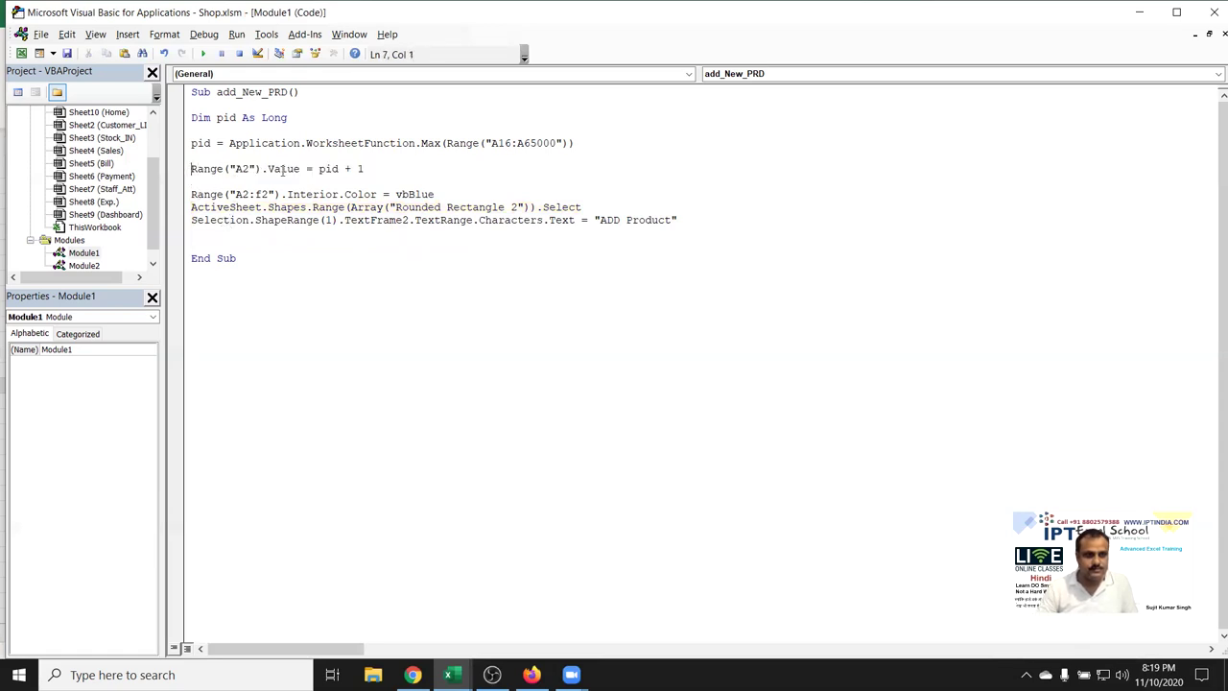
pyautogui.press('Up')
pyautogui.press('Up')
pyautogui.press('Up')
pyautogui.press('Return')
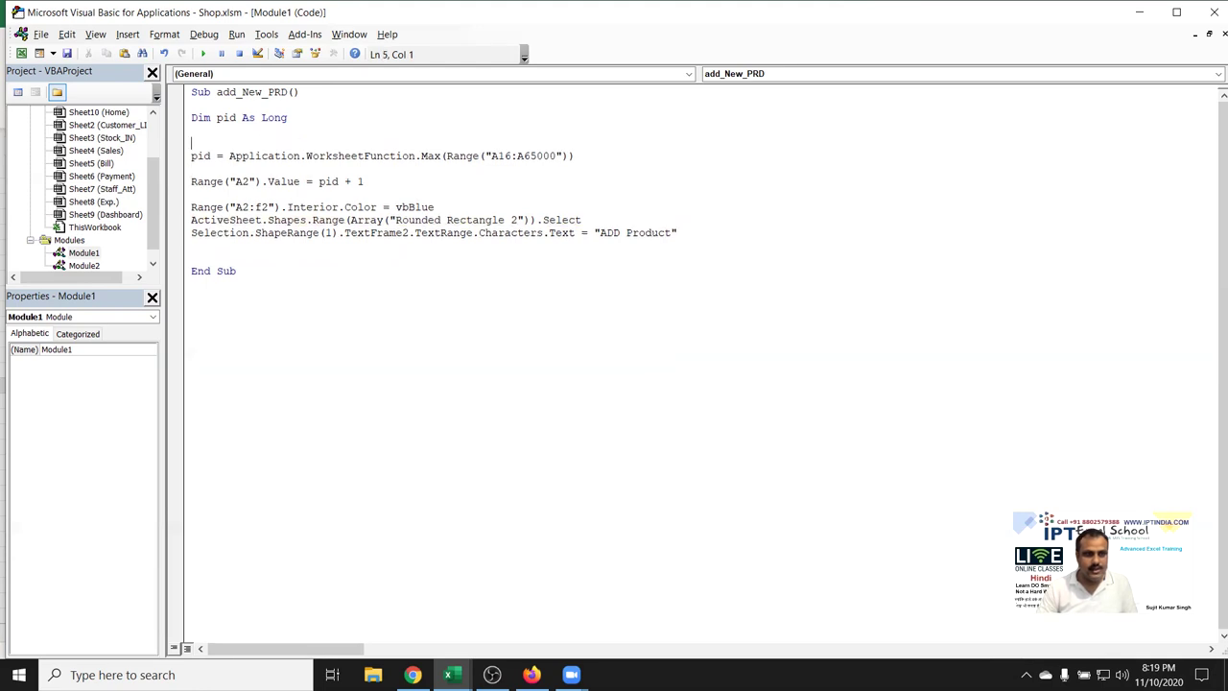
pyautogui.write('if range("A2")')
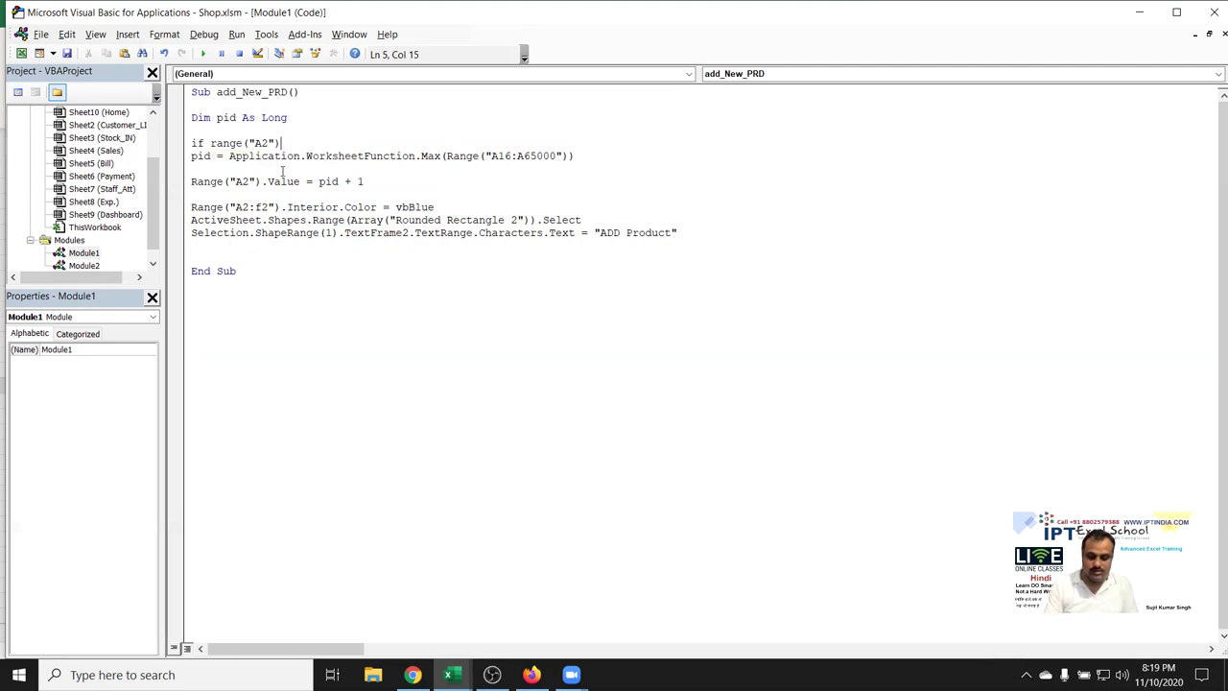
pyautogui.write('.Valu')
pyautogui.press('Tab')
pyautogui.write('>=')
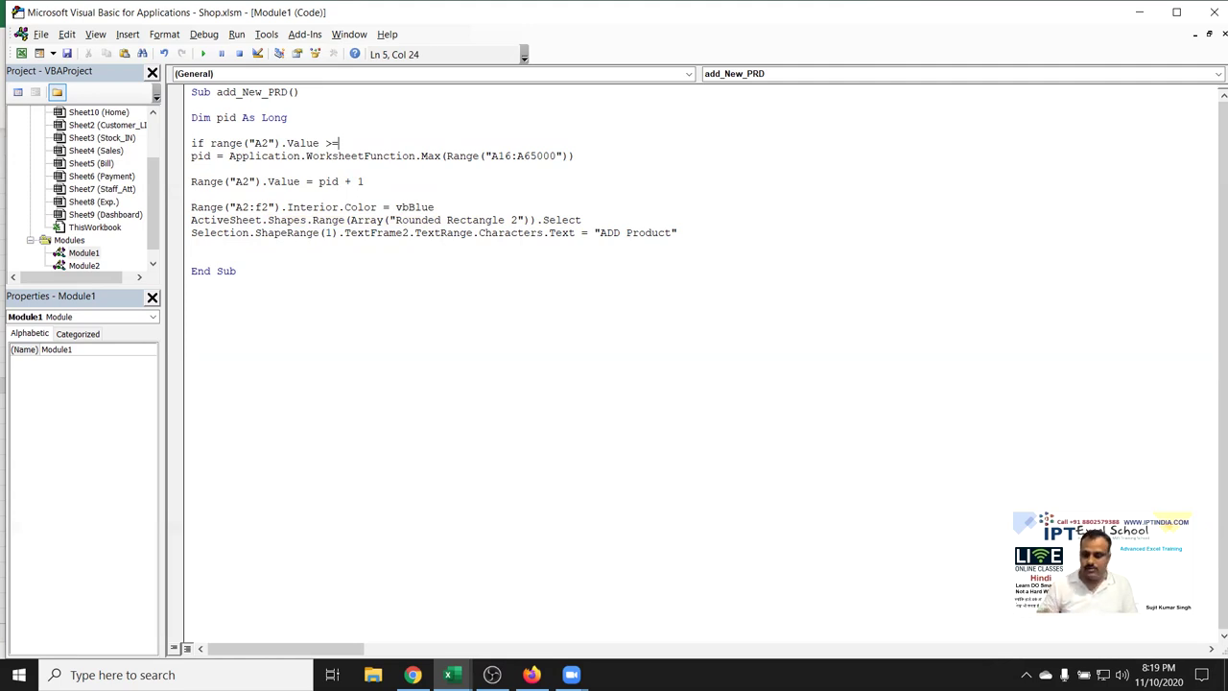
pyautogui.write('1')
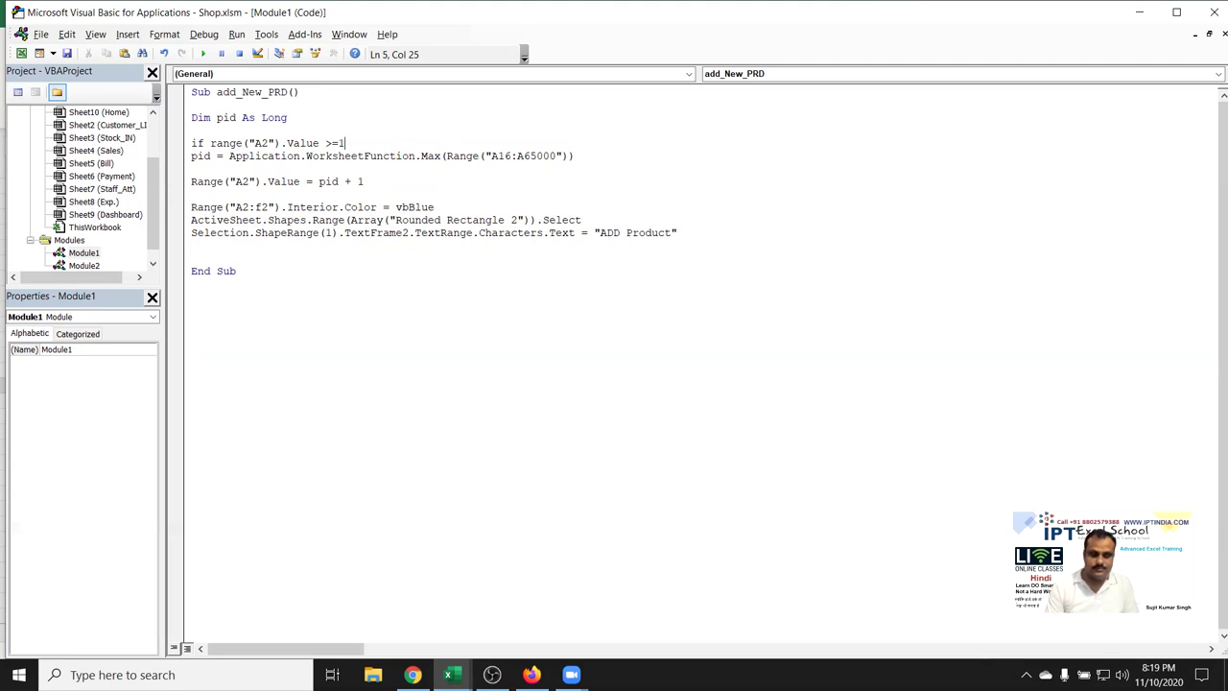
pyautogui.press('BackSpace')
pyautogui.press('BackSpace')
pyautogui.press('BackSpace')
pyautogui.press('BackSpace')
pyautogui.write('>0 then')
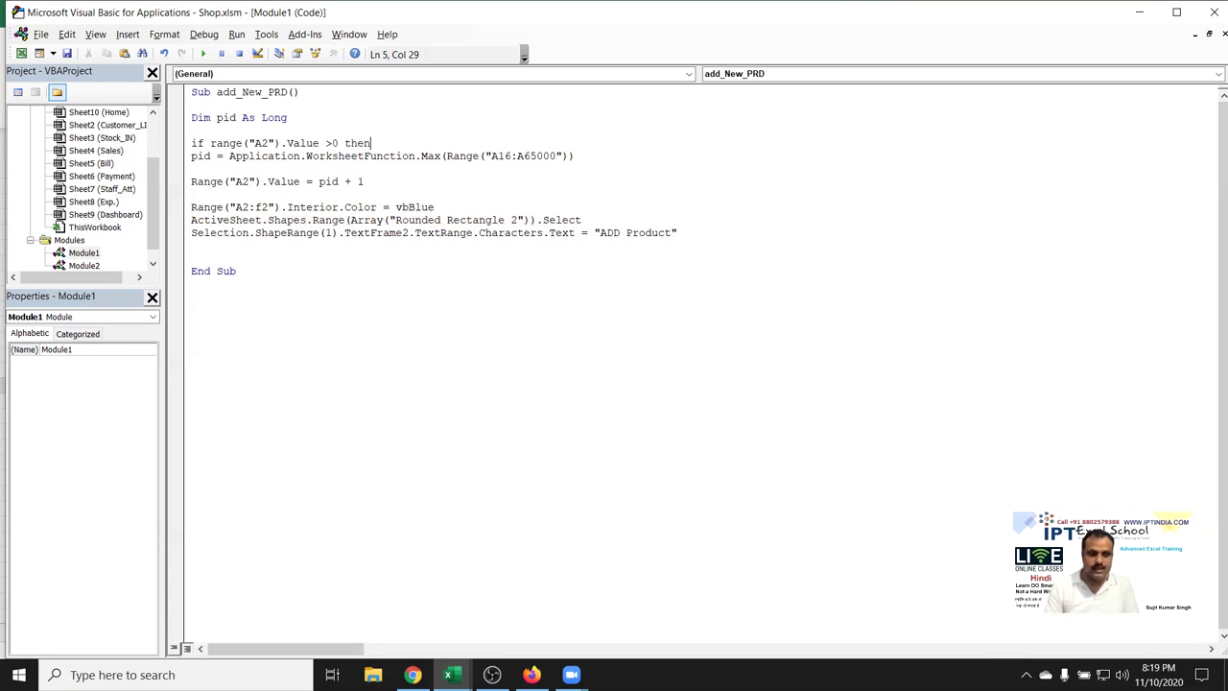
pyautogui.press('Down')
pyautogui.press('Down')
pyautogui.press('Down')
pyautogui.press('Down')
# Remove the blank lines between statements, add an Else line, and return to Excel
pyautogui.press('Down')
pyautogui.press('Down')
pyautogui.press('Down')
pyautogui.press('Down')
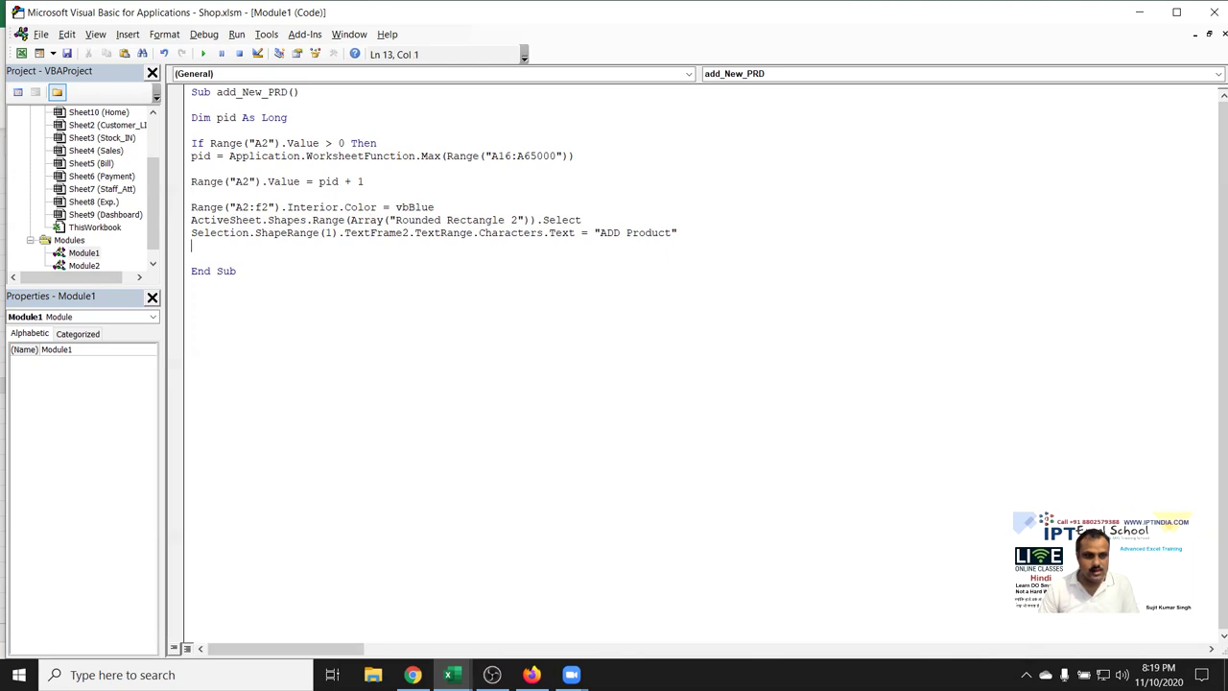
pyautogui.press('Up')
pyautogui.press('Down')
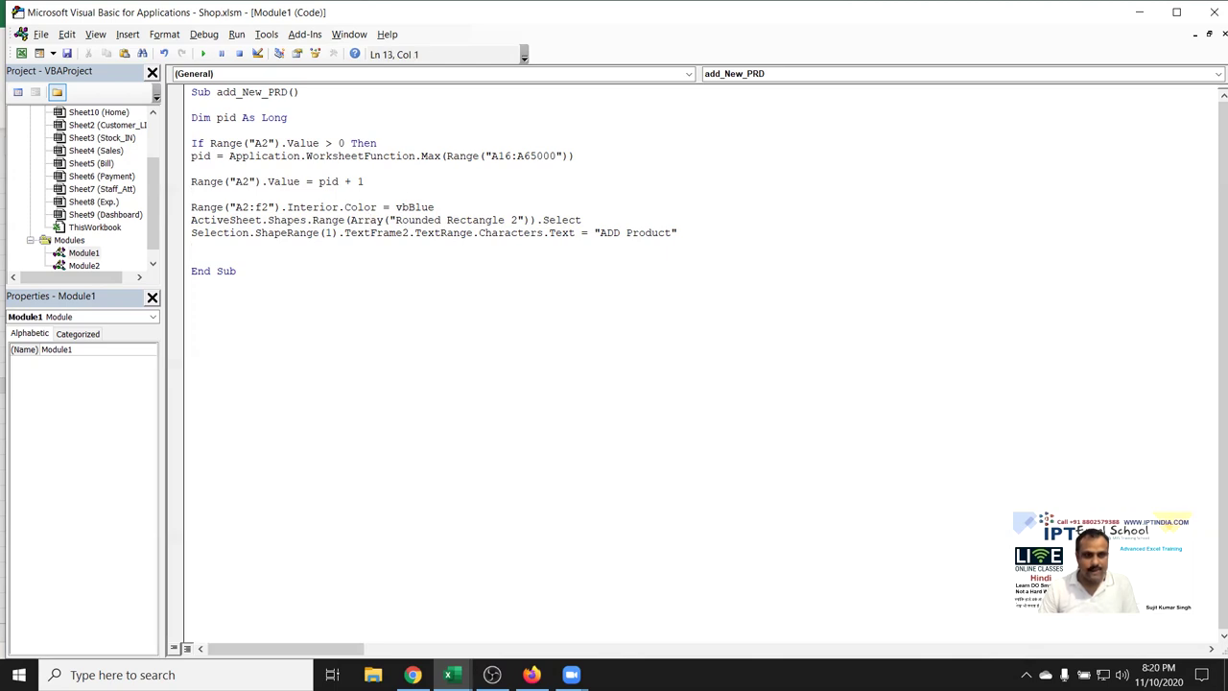
pyautogui.press('Up')
pyautogui.press('Up')
pyautogui.press('Up')
pyautogui.press('Up')
pyautogui.press('Up')
pyautogui.press('Up')
pyautogui.press('Delete')
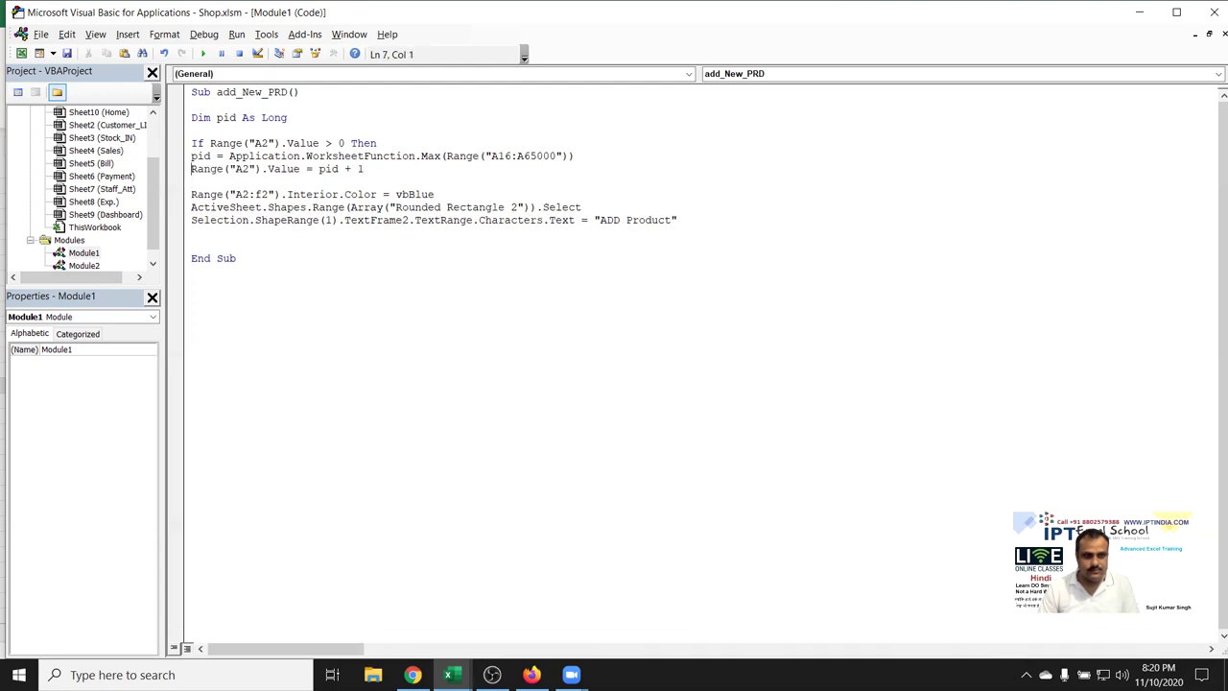
pyautogui.press('Down')
pyautogui.press('Delete')
pyautogui.press('Down')
pyautogui.press('Down')
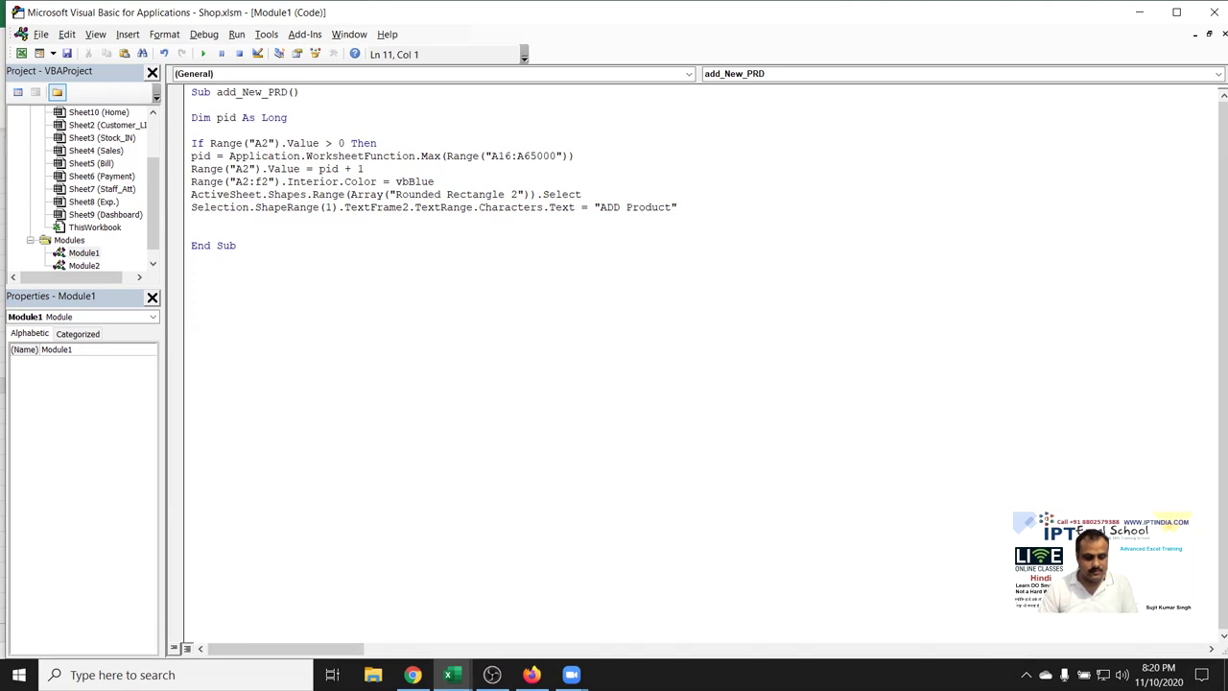
pyautogui.write('else')
pyautogui.press('Return')
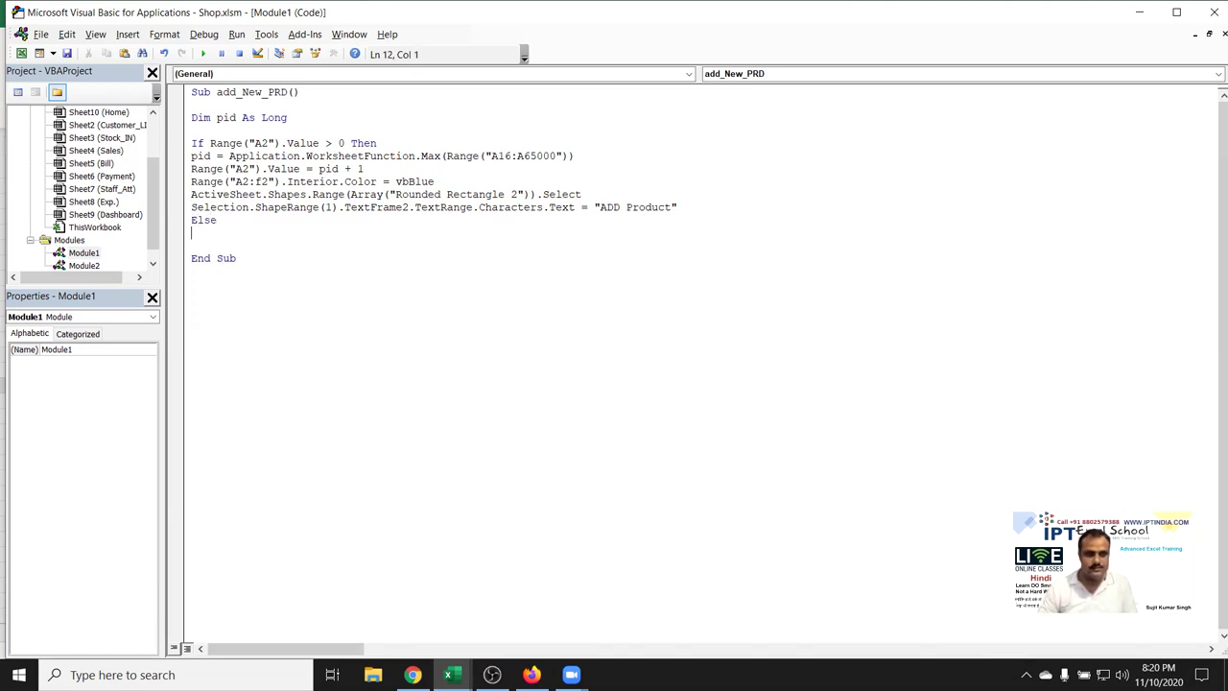
pyautogui.press('Up')
pyautogui.press('Up')
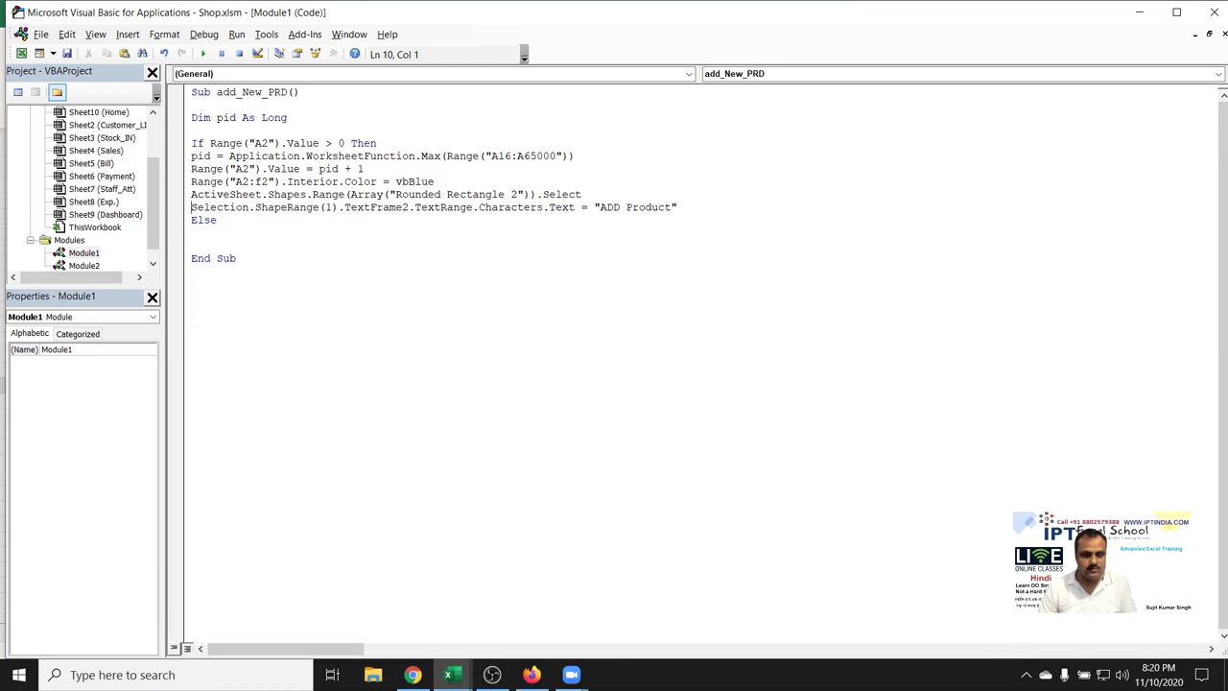
pyautogui.hotkey('alt', 'F11')
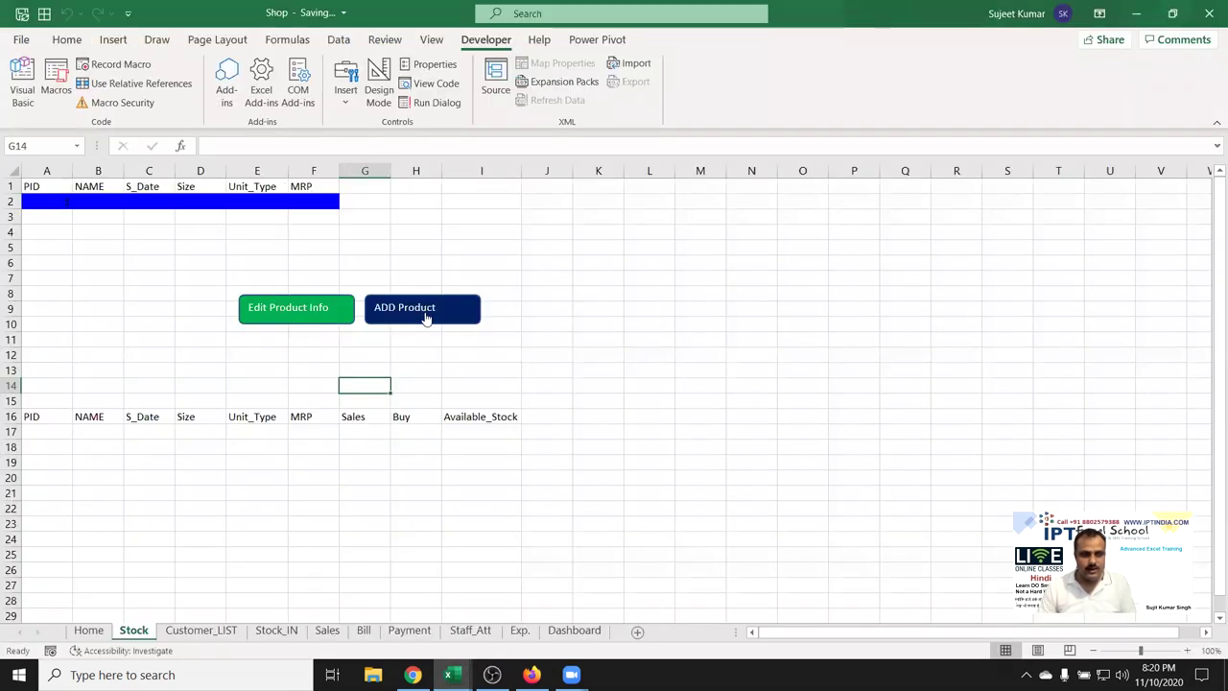
# After checking A2, change the If test to Range("A2").Value = 0 and return to Excel
pyautogui.click(61, 201)
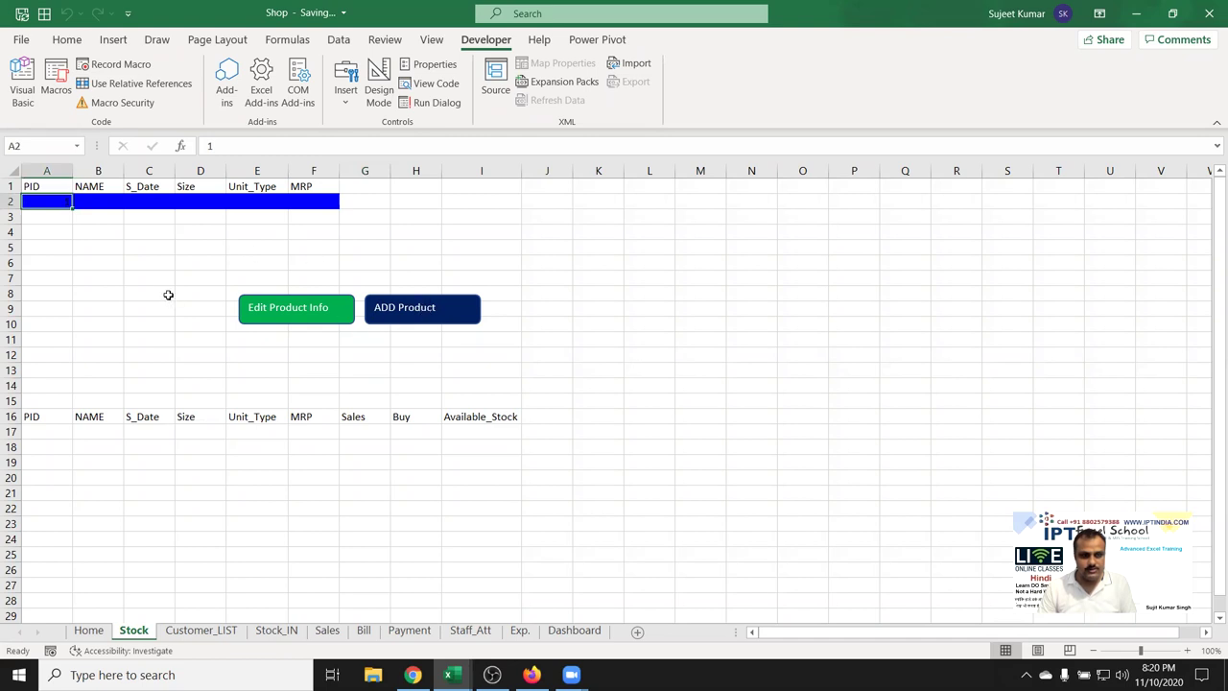
pyautogui.hotkey('alt', 'F11')
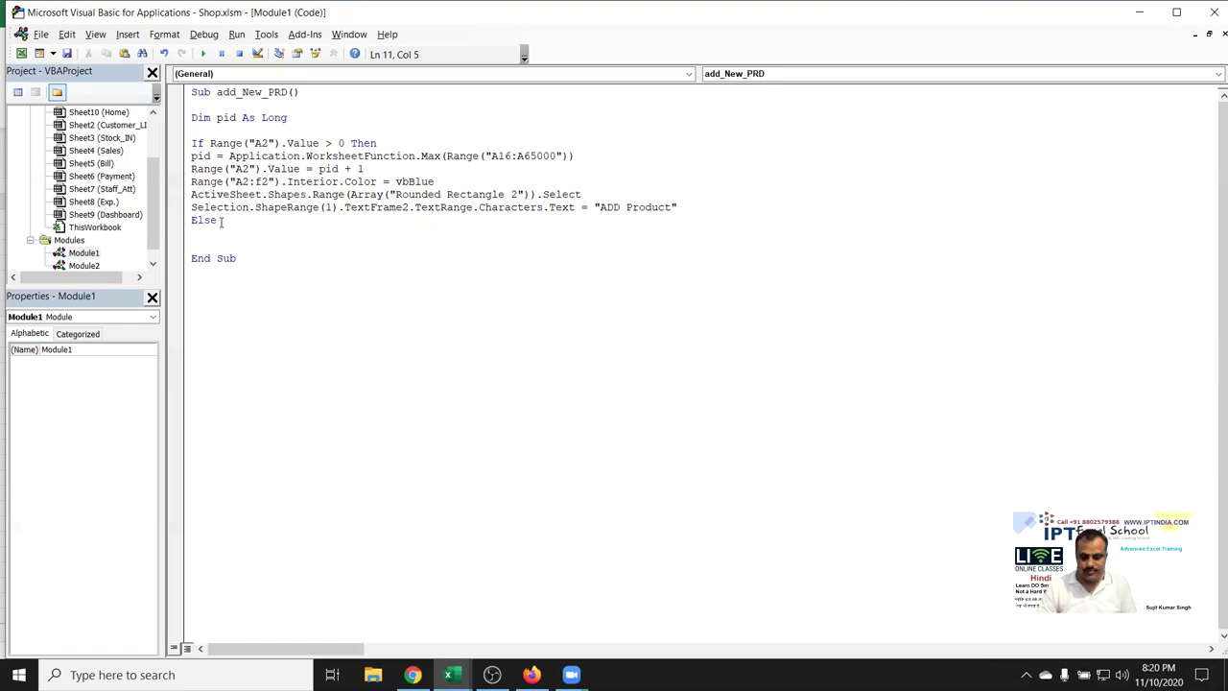
pyautogui.press('Return')
pyautogui.press('Up')
pyautogui.press('Up')
pyautogui.press('Up')
pyautogui.press('Up')
pyautogui.press('Up')
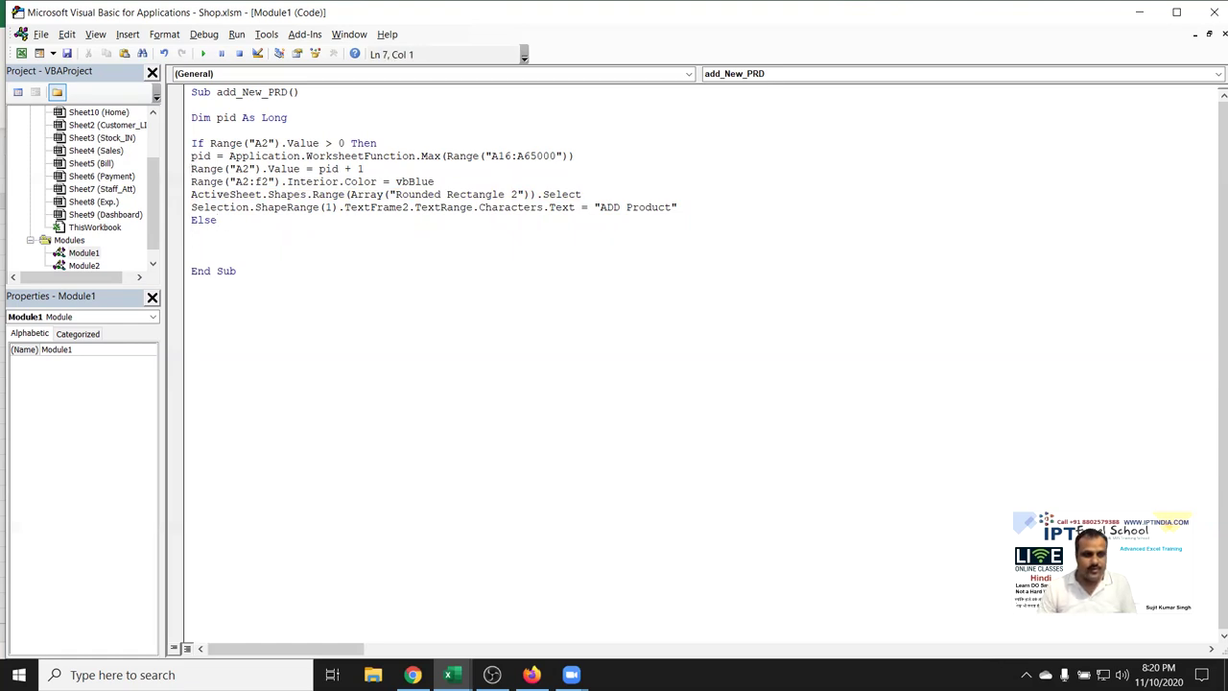
pyautogui.press('Up')
pyautogui.doubleClick(327, 143)
pyautogui.write('=')
pyautogui.click(331, 169)
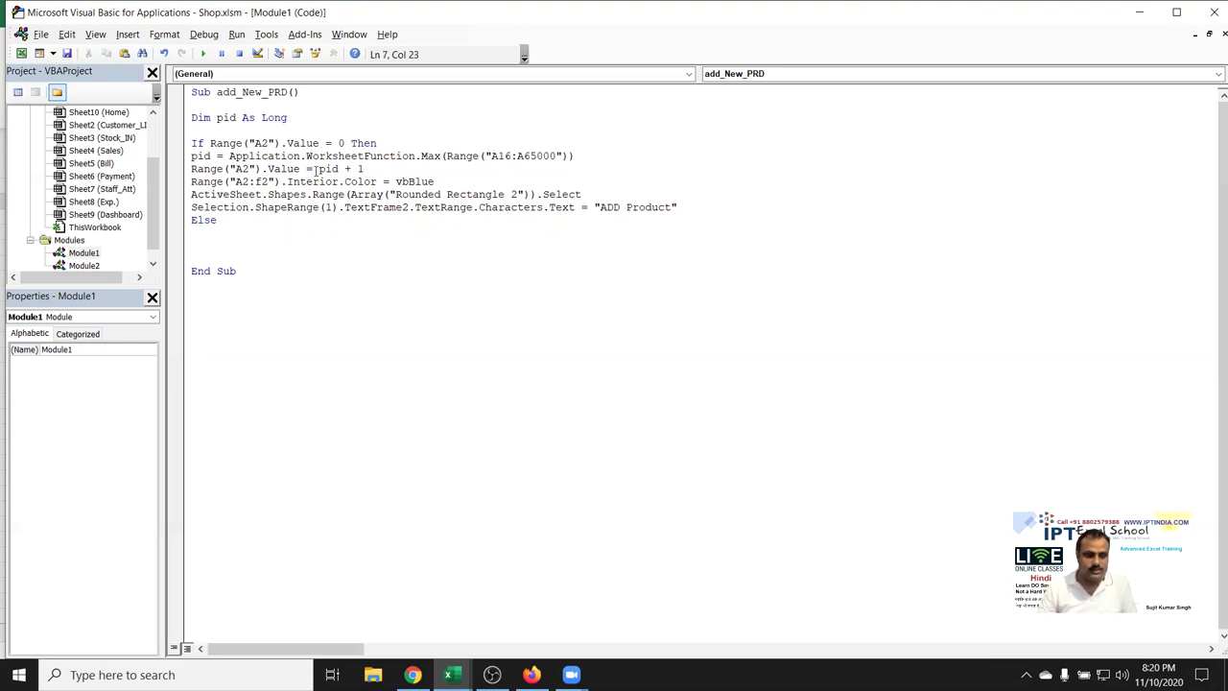
pyautogui.click(242, 230)
pyautogui.hotkey('alt', 'F11')
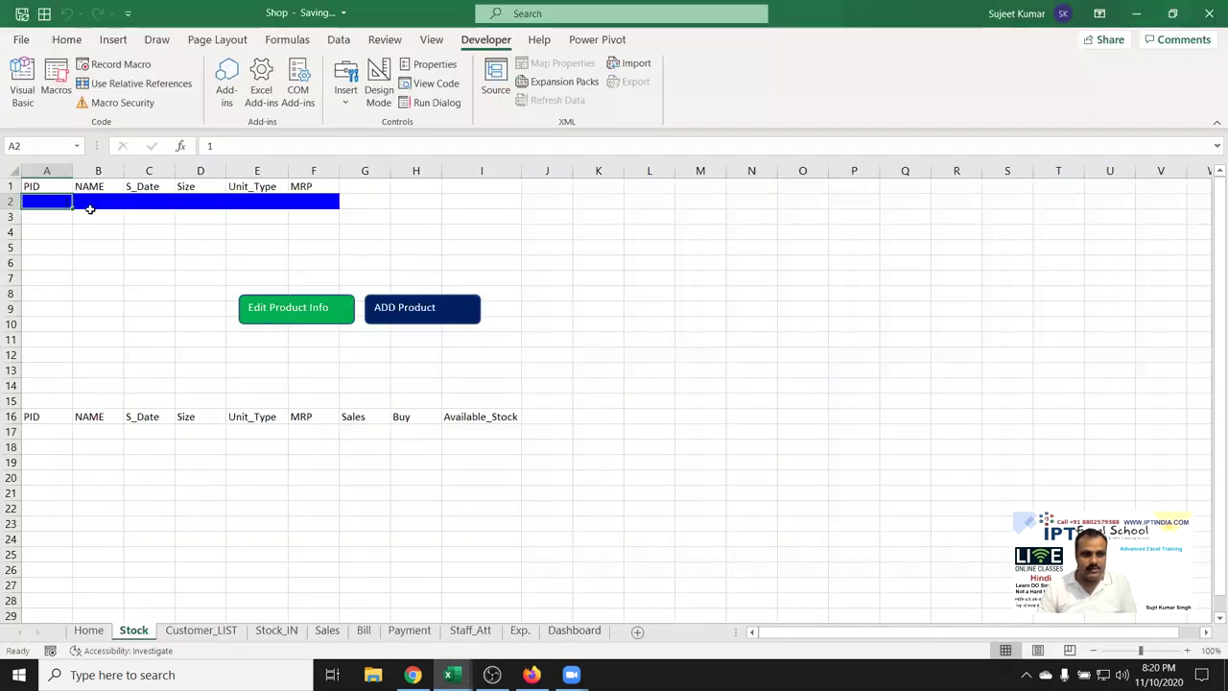
pyautogui.hotkey('alt', 'F11')
pyautogui.hotkey('alt', 'F11')
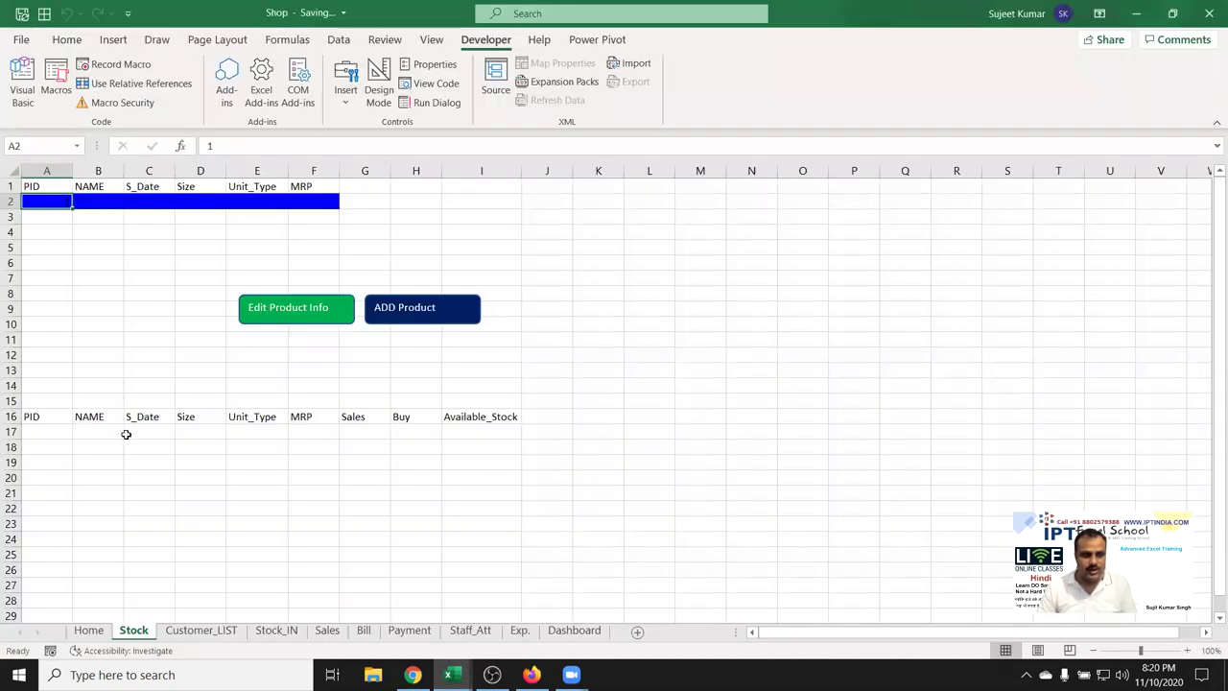
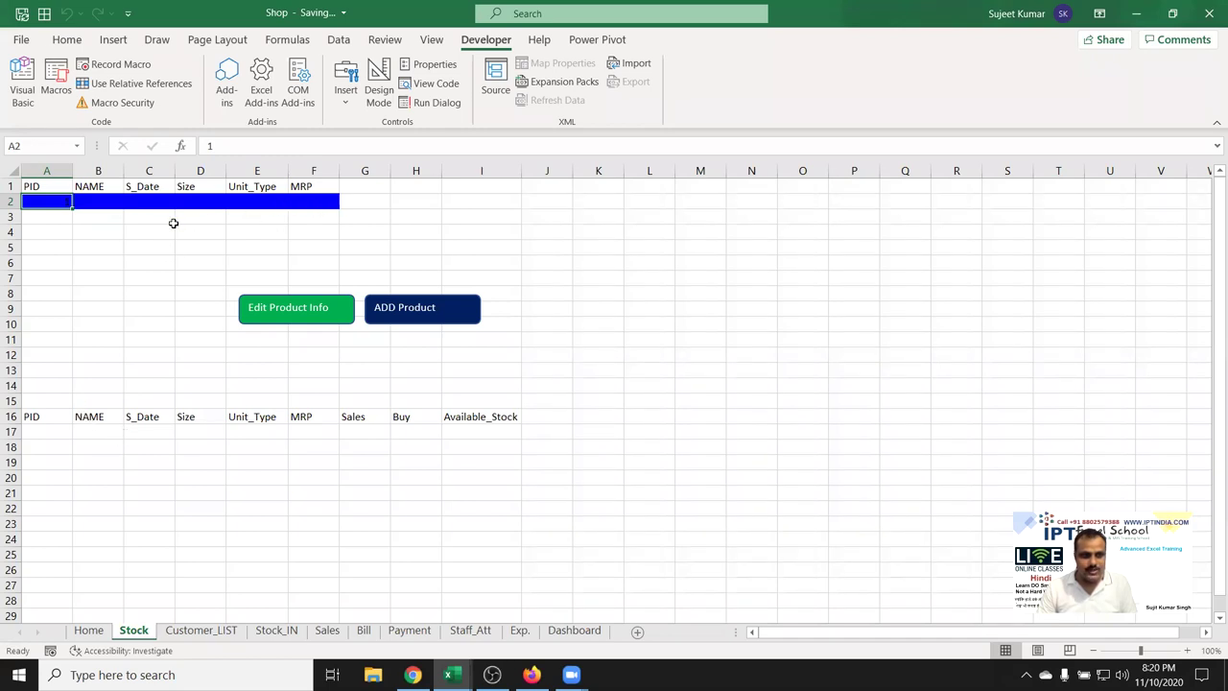
# In add_New_PRD's Else branch, copy A2:F2 and PasteSpecial it below the last entry in column A
pyautogui.hotkey('alt', 'F11')
pyautogui.write('range("A2"')
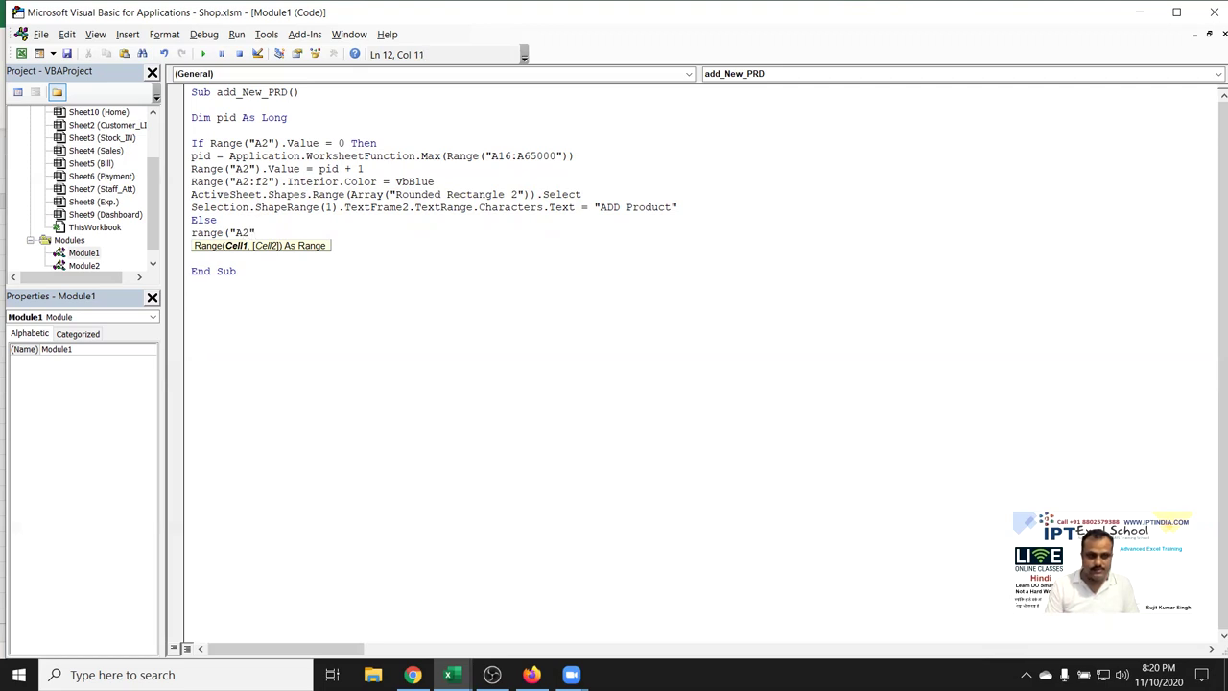
pyautogui.press('BackSpace')
pyautogui.write(':F2')
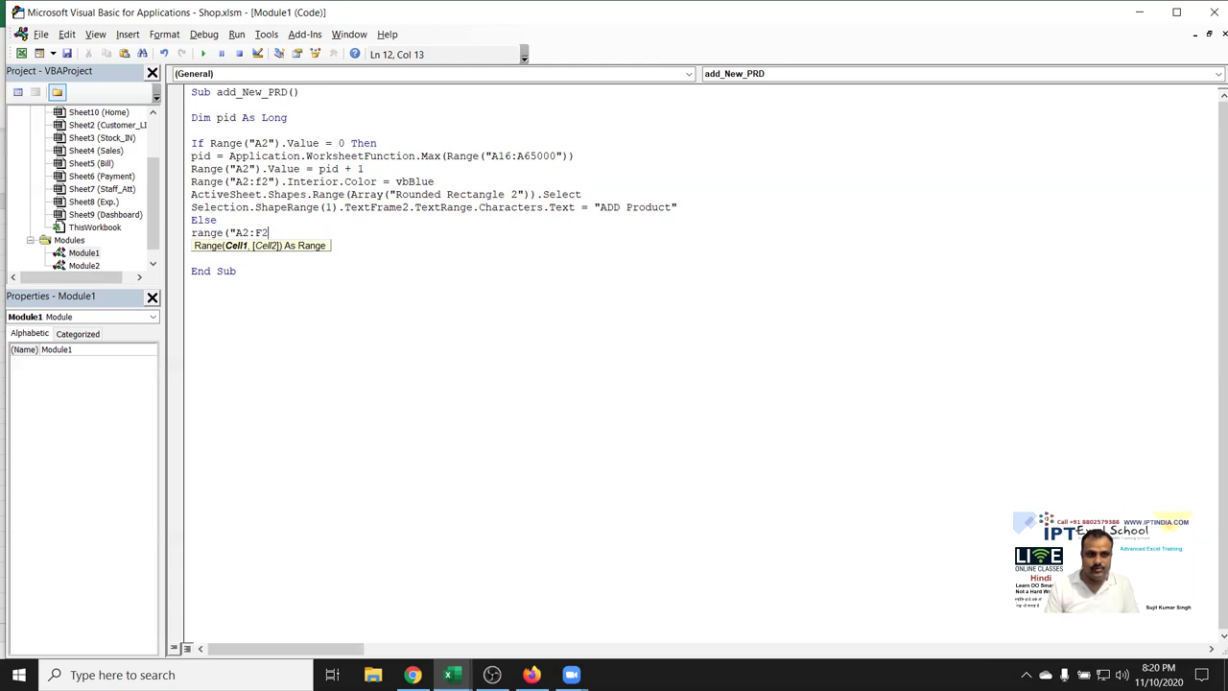
pyautogui.write('").copy')
pyautogui.press('Return')
pyautogui.write('range("A65000')
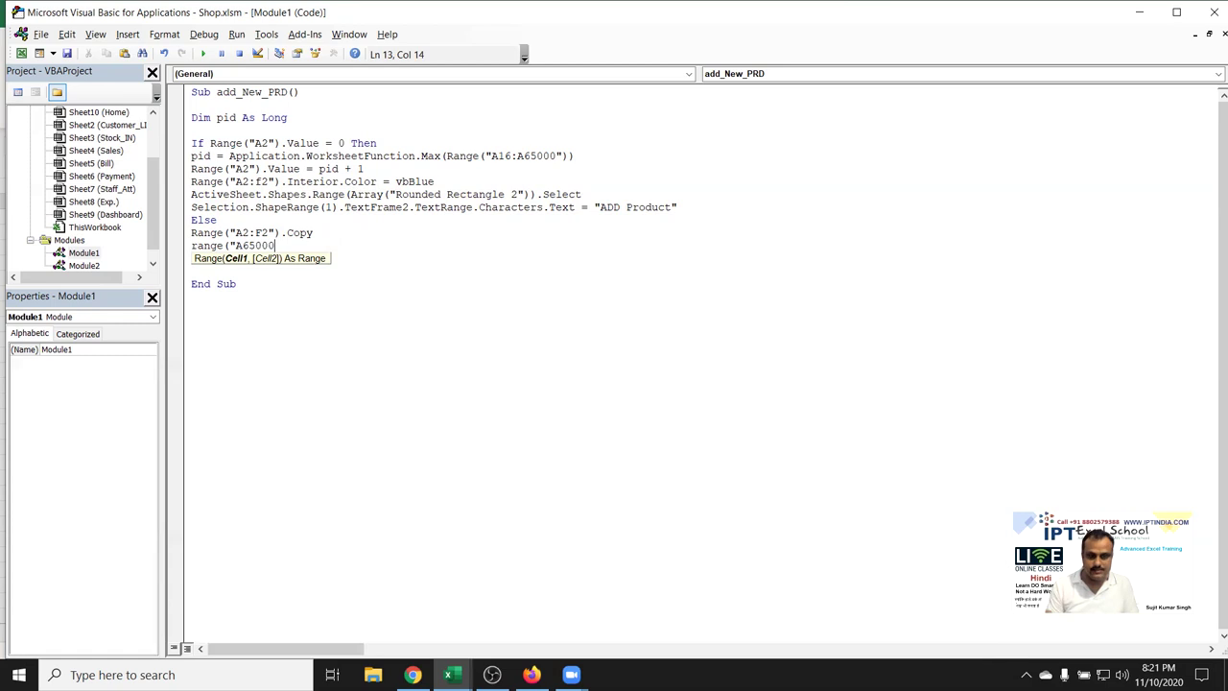
pyautogui.write(').End(xlu')
pyautogui.press('Tab')
pyautogui.write(').off')
pyautogui.press('Tab')
pyautogui.write('(1')
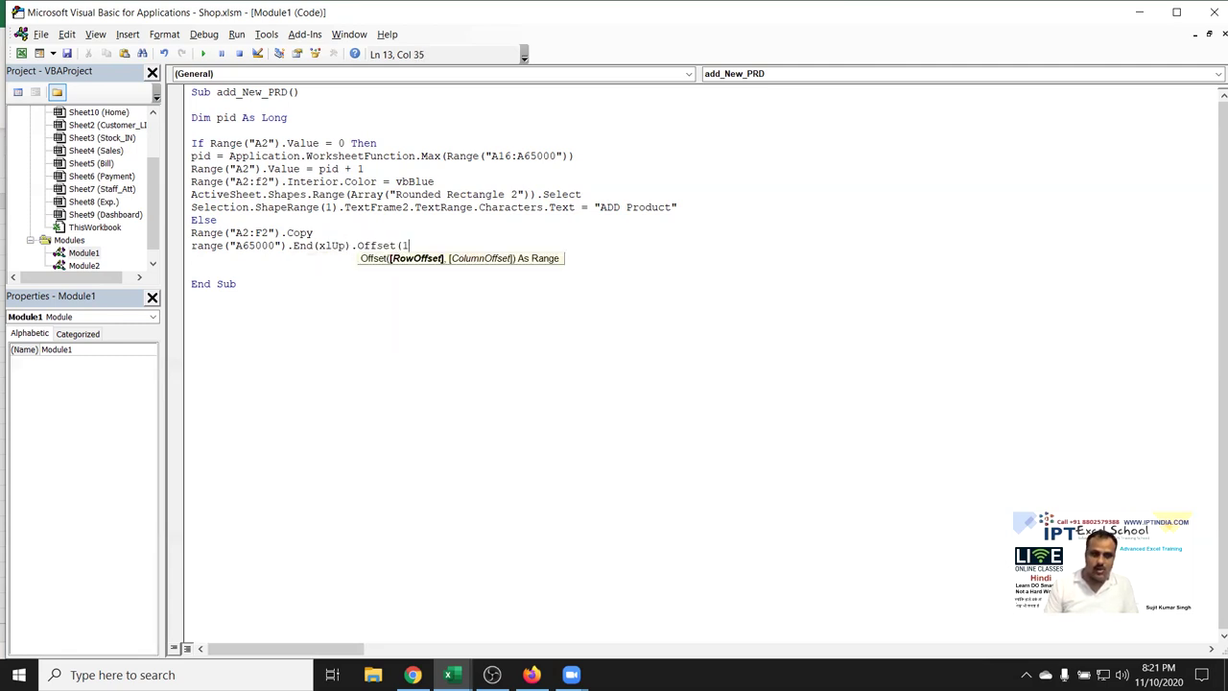
pyautogui.write(',0)')
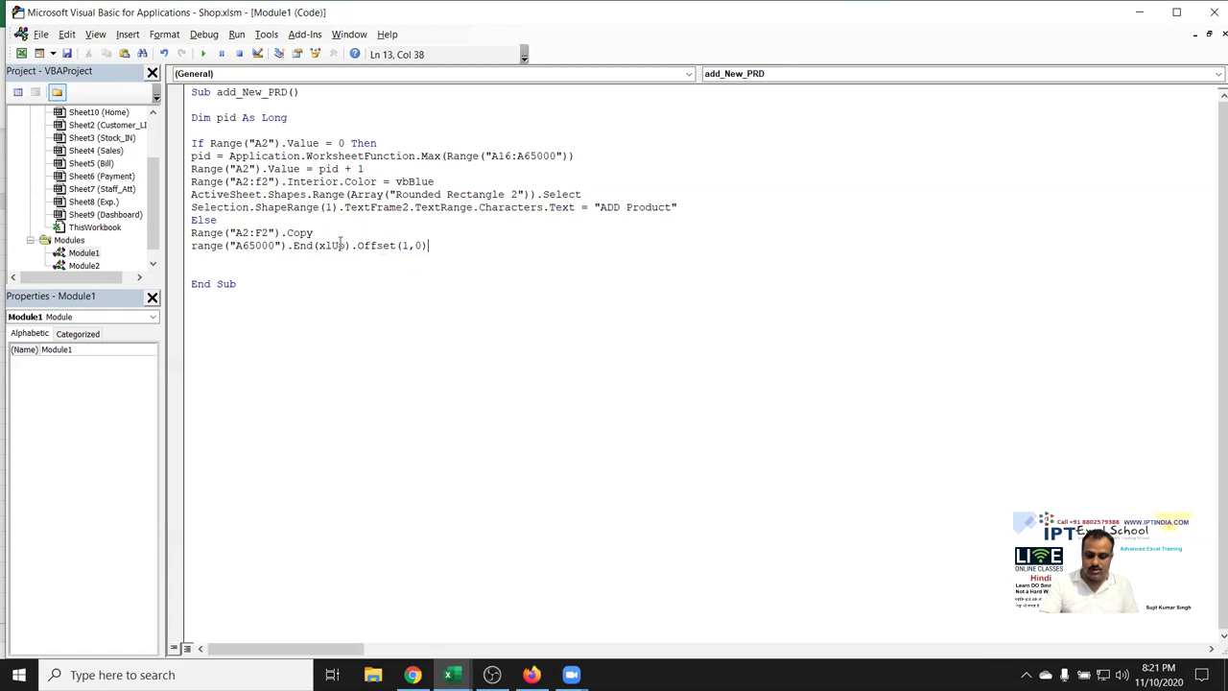
pyautogui.write('.')
pyautogui.press('Down')
pyautogui.press('Down')
pyautogui.press('Down')
pyautogui.press('Tab')
pyautogui.press('Return')
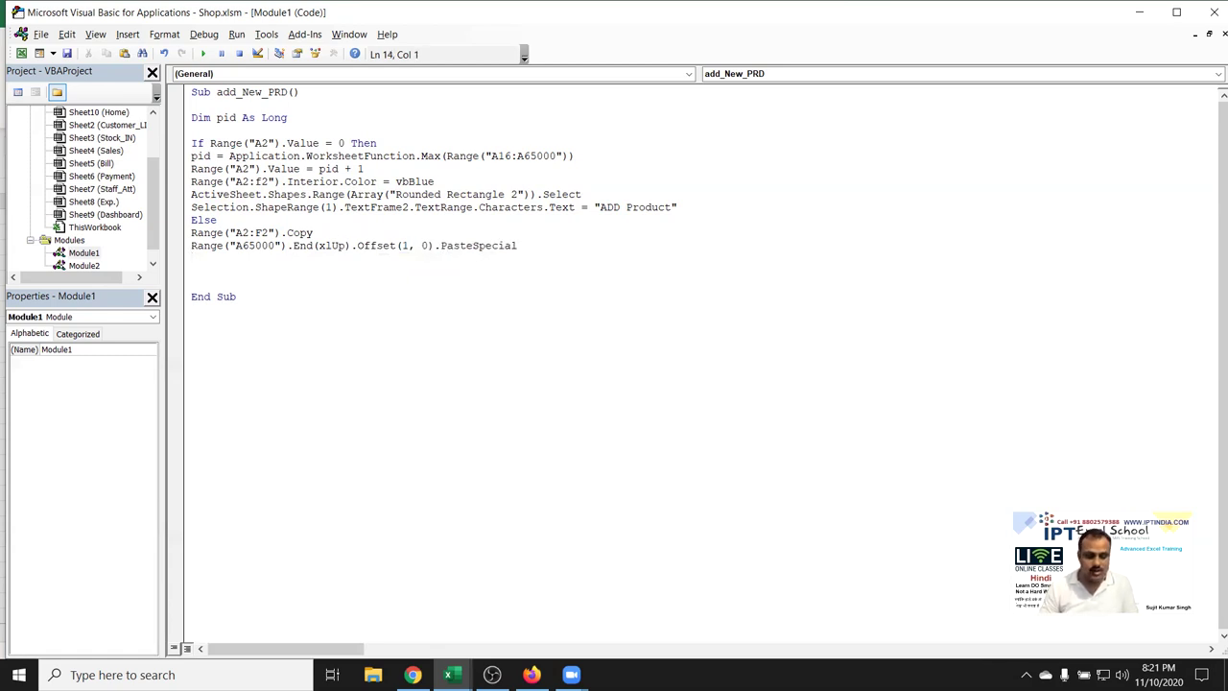
# Add Range("A2").Select and Range("A2").ClearContents lines after the paste
pyautogui.write('rang')
pyautogui.write('("')
pyautogui.write('A2"')
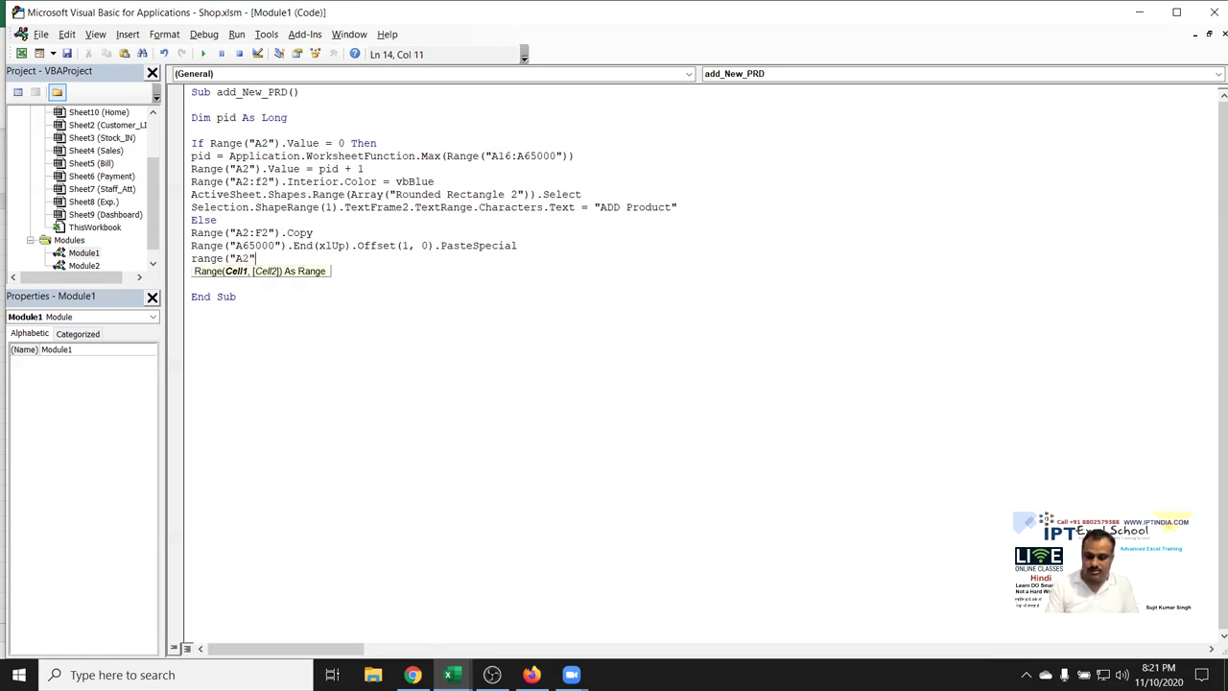
pyautogui.write(').se')
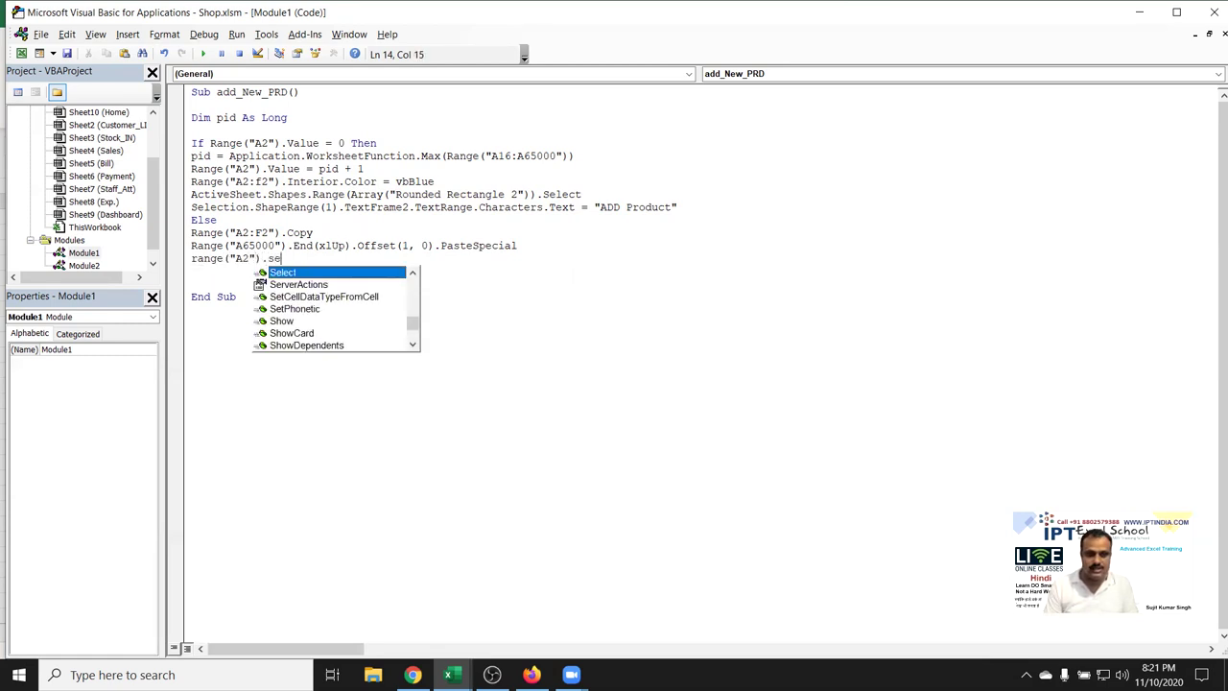
pyautogui.press('Return')
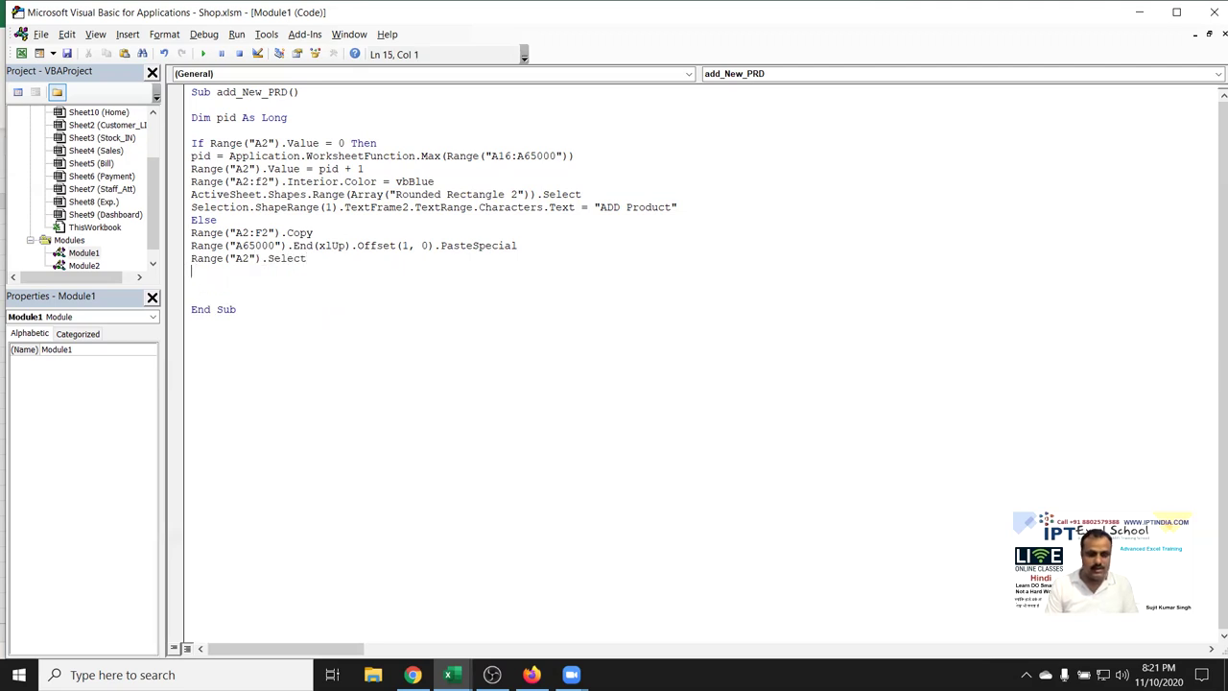
pyautogui.write('Range')
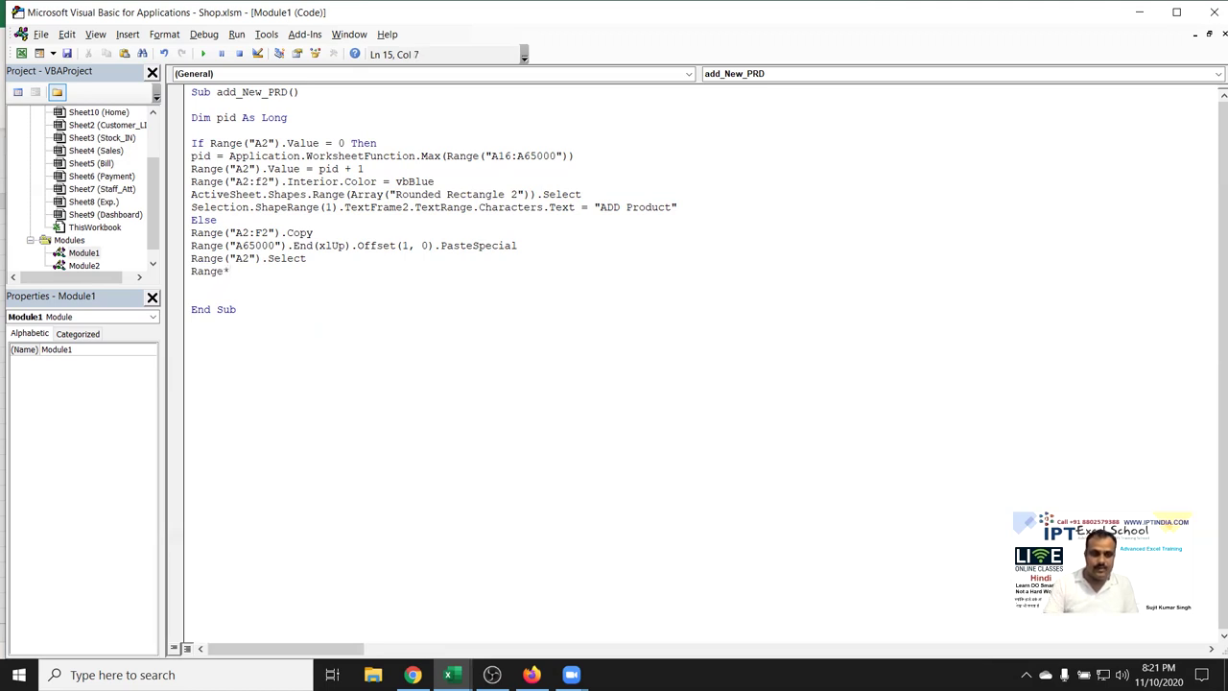
pyautogui.write('("A2").')
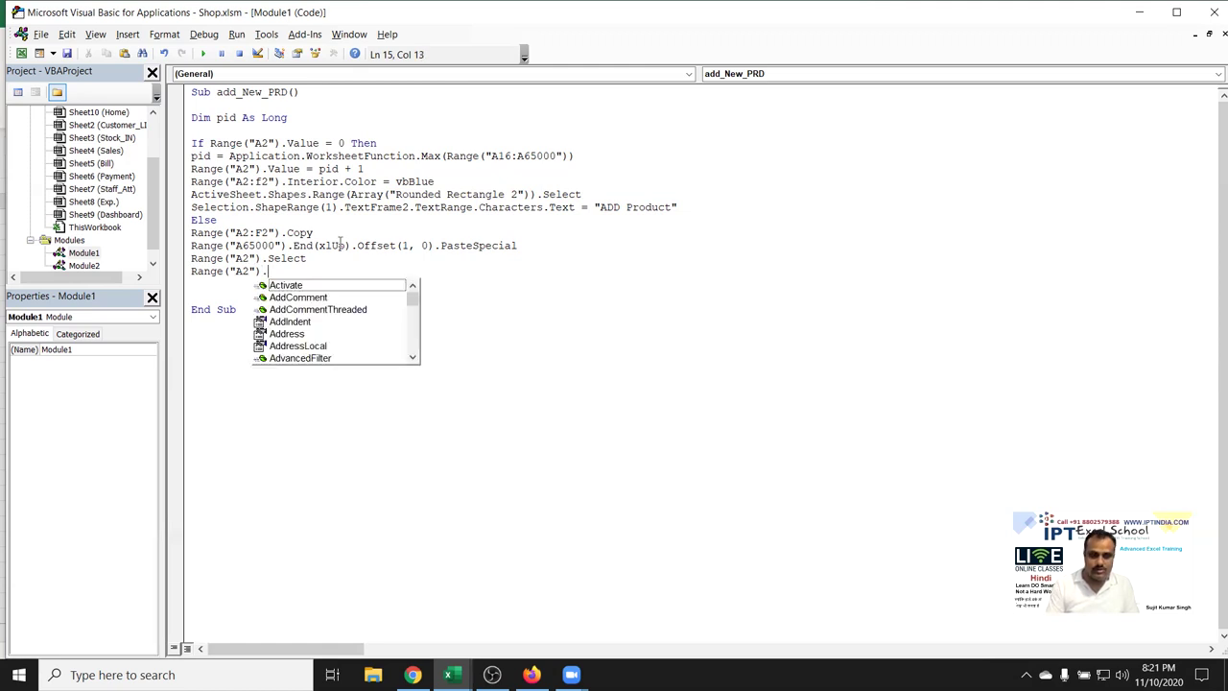
pyautogui.write('cl')
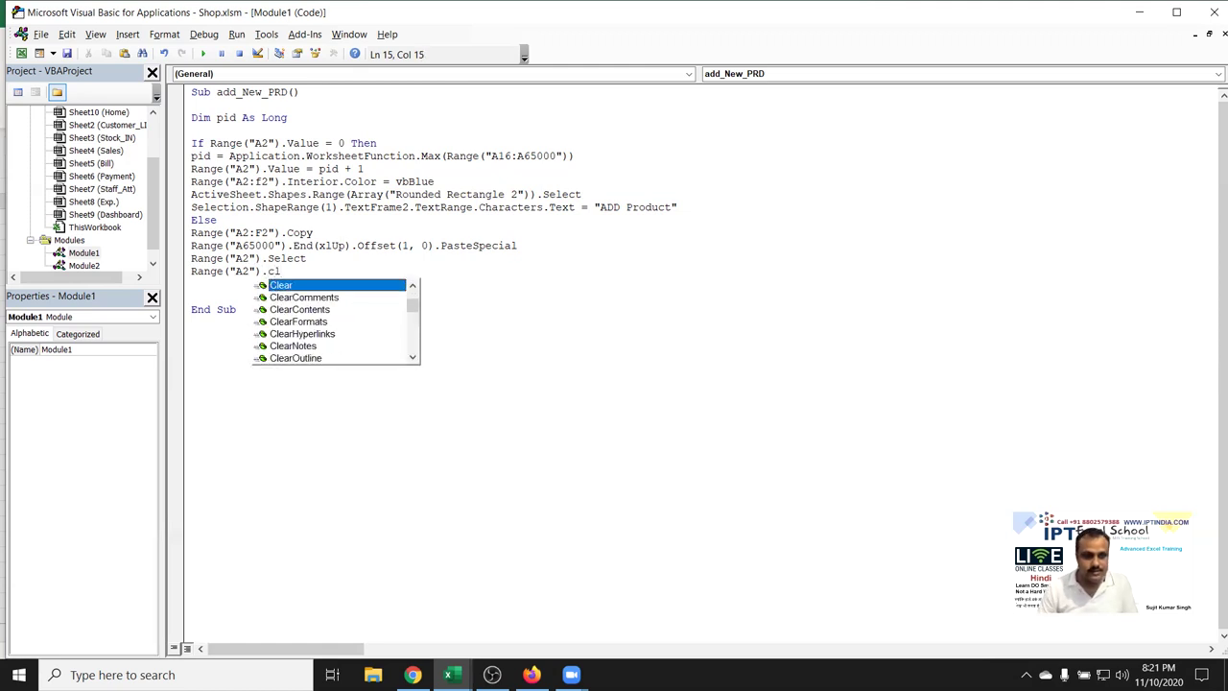
pyautogui.press('Down')
pyautogui.press('Down')
pyautogui.press('Tab')
pyautogui.press('Return')
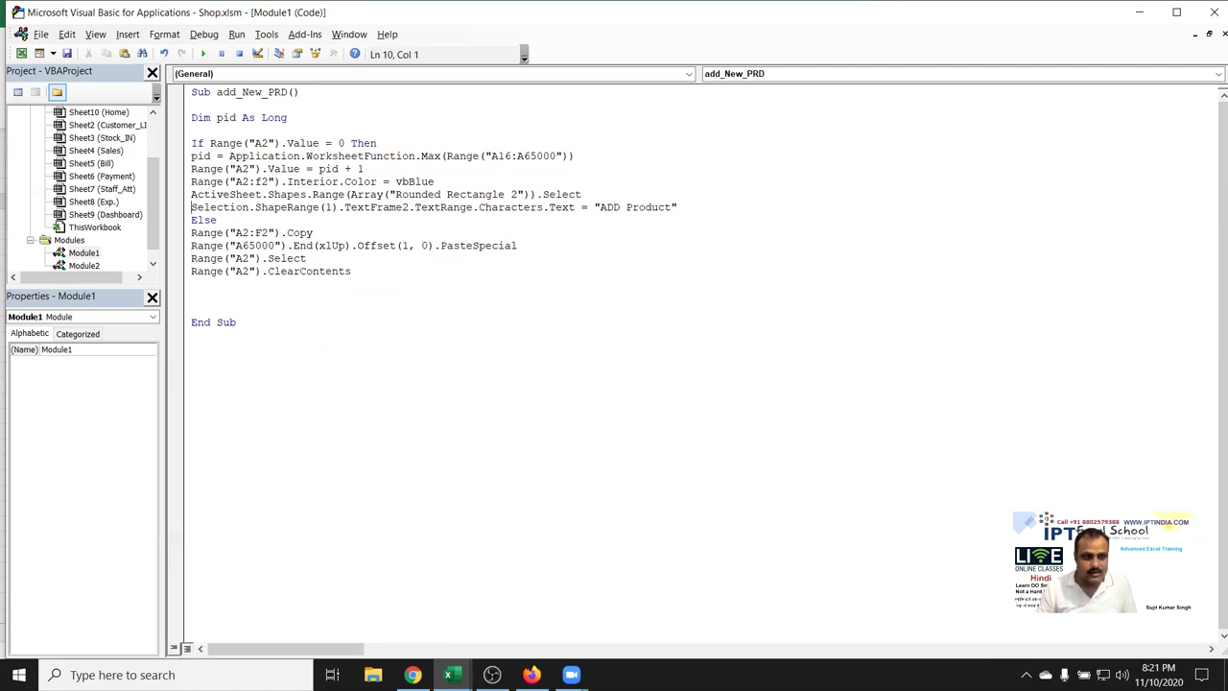
# Duplicate the Rounded Rectangle 2 caption lines into the Else branch as 'Click to New Product', then add end if
pyautogui.press('Up')
pyautogui.hotkey('shift', 'Down')
pyautogui.hotkey('shift', 'Down')
pyautogui.hotkey('ctrl', 'c')
pyautogui.press('Down')
pyautogui.press('Down')
pyautogui.press('Down')
pyautogui.press('Down')
pyautogui.press('Down')
pyautogui.hotkey('ctrl', 'v')
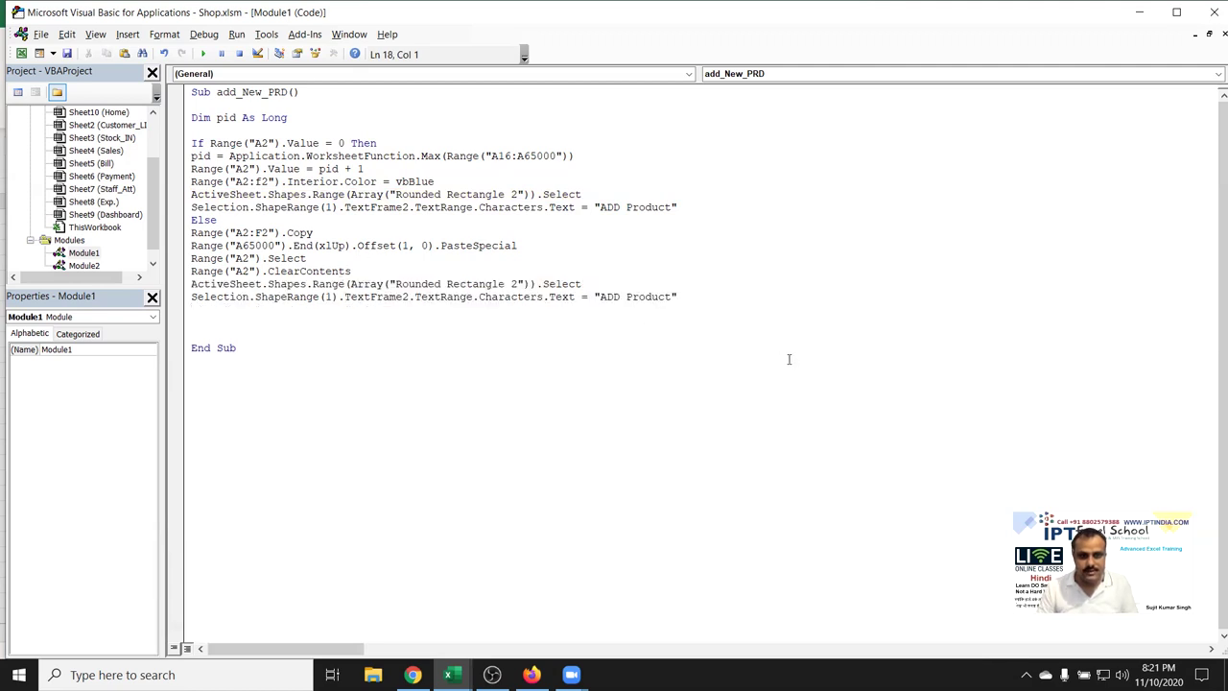
pyautogui.doubleClick(621, 297)
pyautogui.write('Click Add')
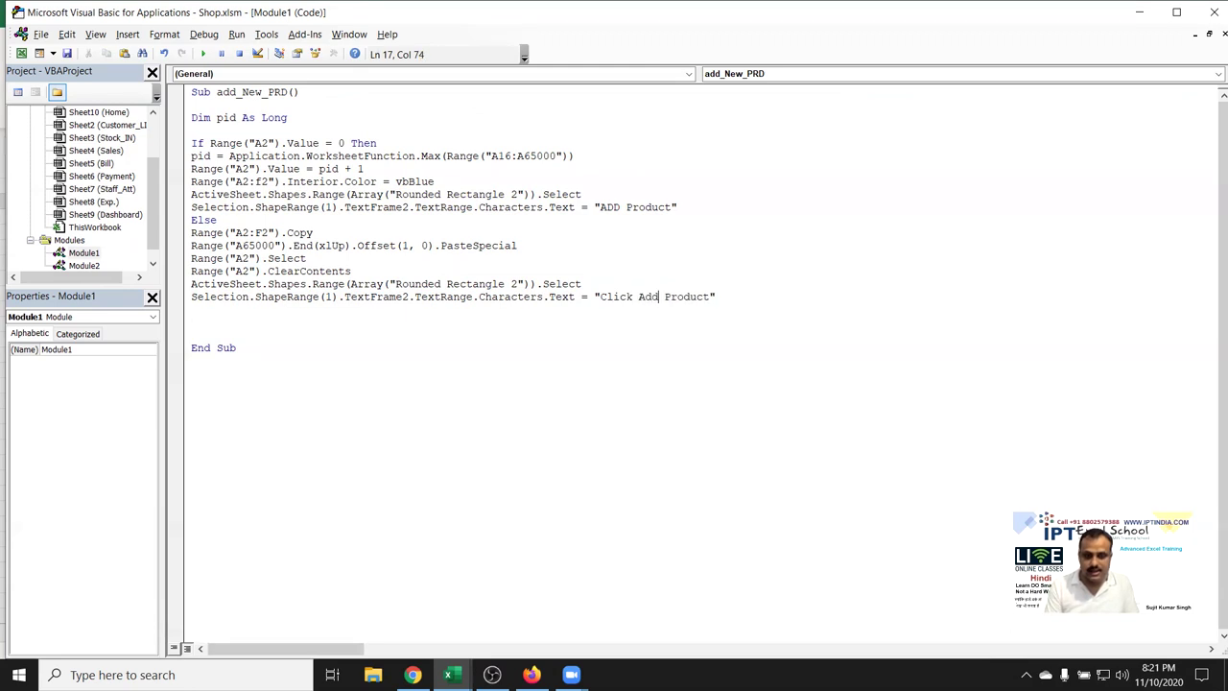
pyautogui.press('BackSpace')
pyautogui.press('BackSpace')
pyautogui.press('BackSpace')
pyautogui.write('to New')
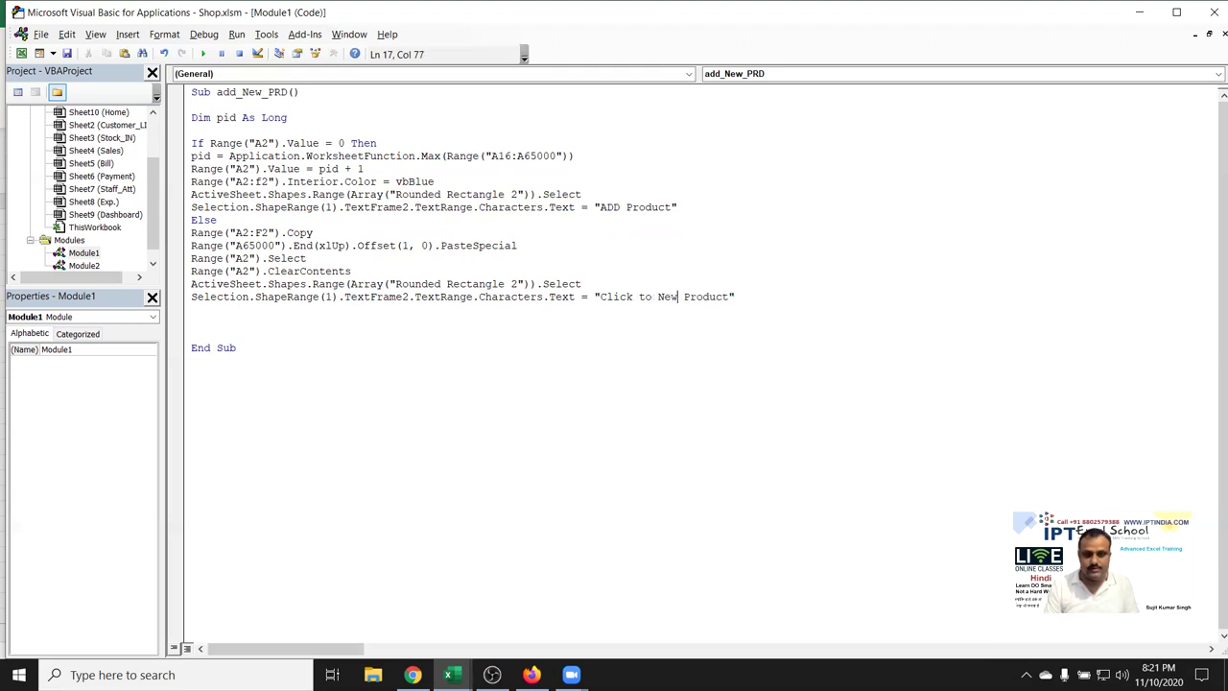
pyautogui.press('Down')
pyautogui.press('Down')
pyautogui.write('nd')
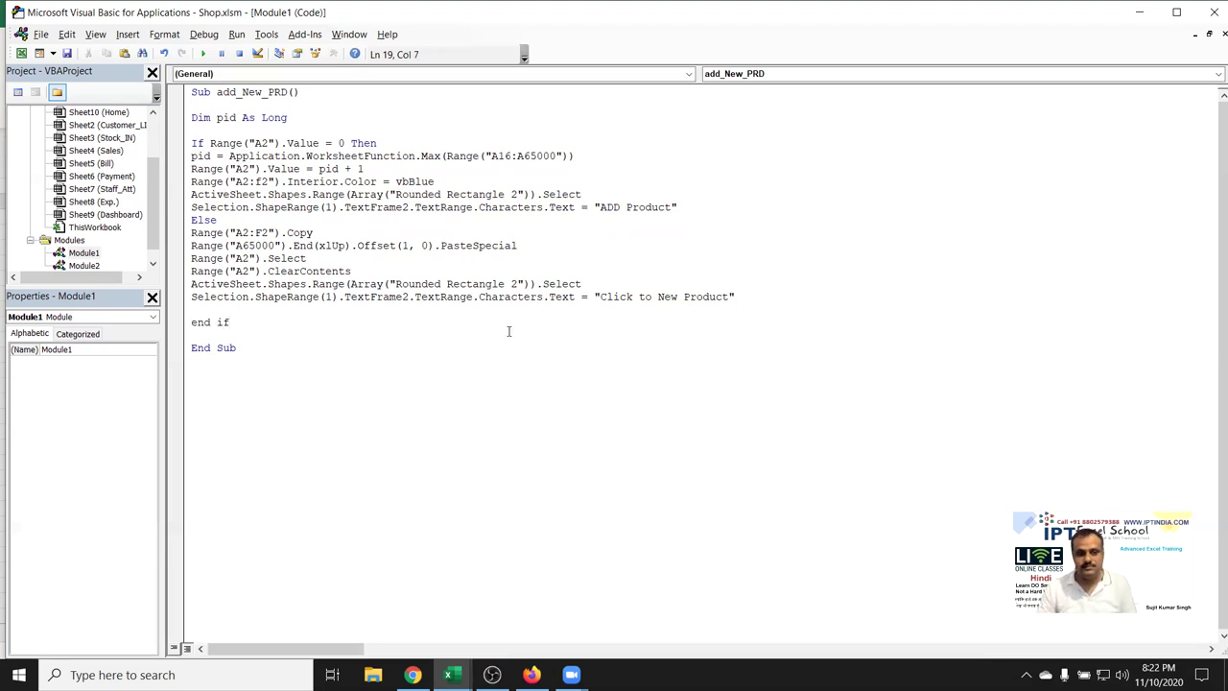
# Test the ADD Product macro on the Stock sheet and clear its test copy from row 17
pyautogui.hotkey('alt', 'Tab')
pyautogui.click(580, 324)
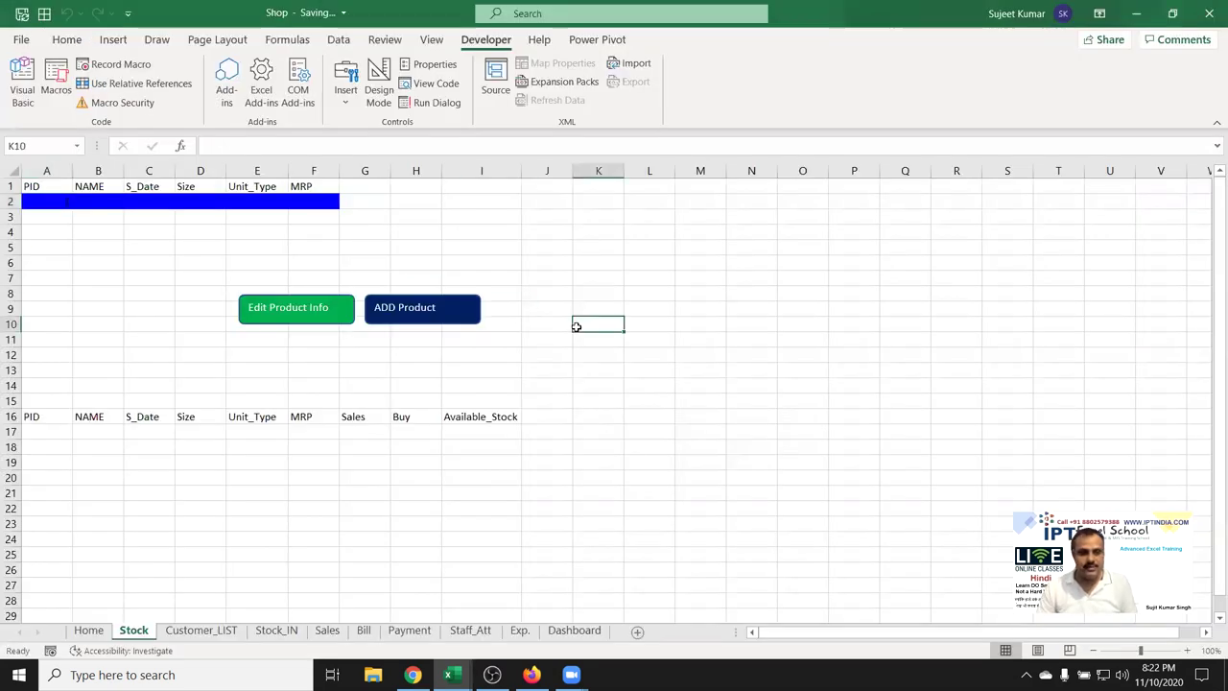
pyautogui.click(414, 321)
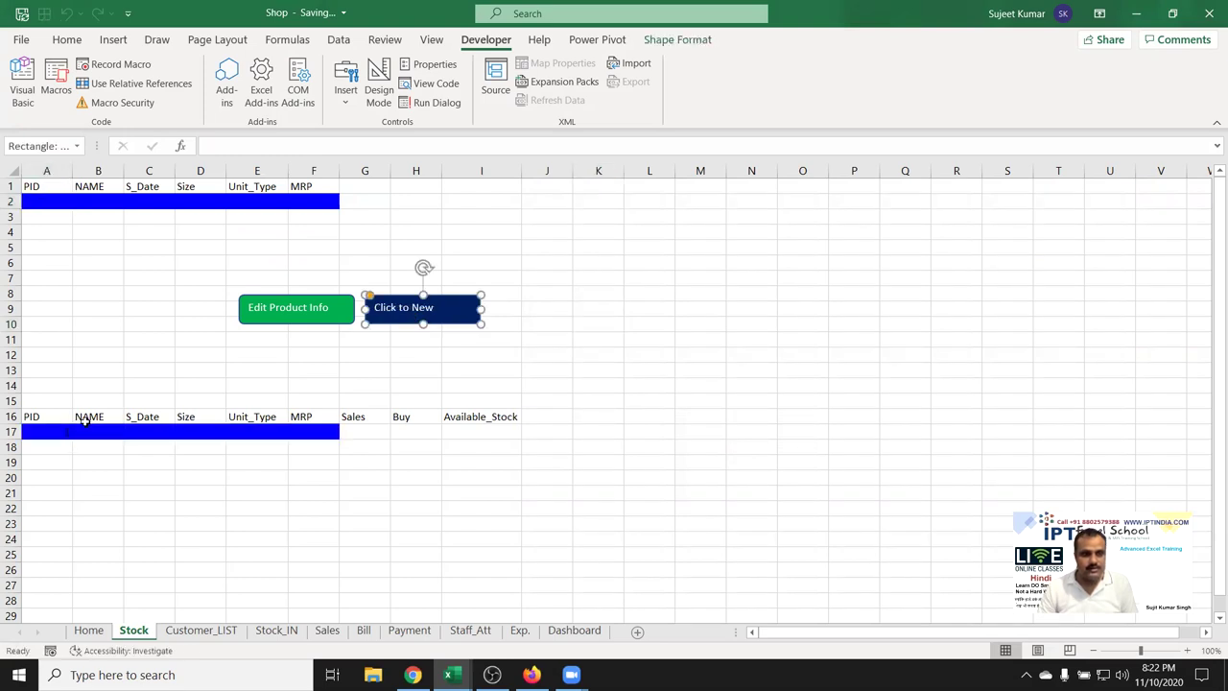
pyautogui.moveTo(61, 431); pyautogui.dragTo(336, 436)
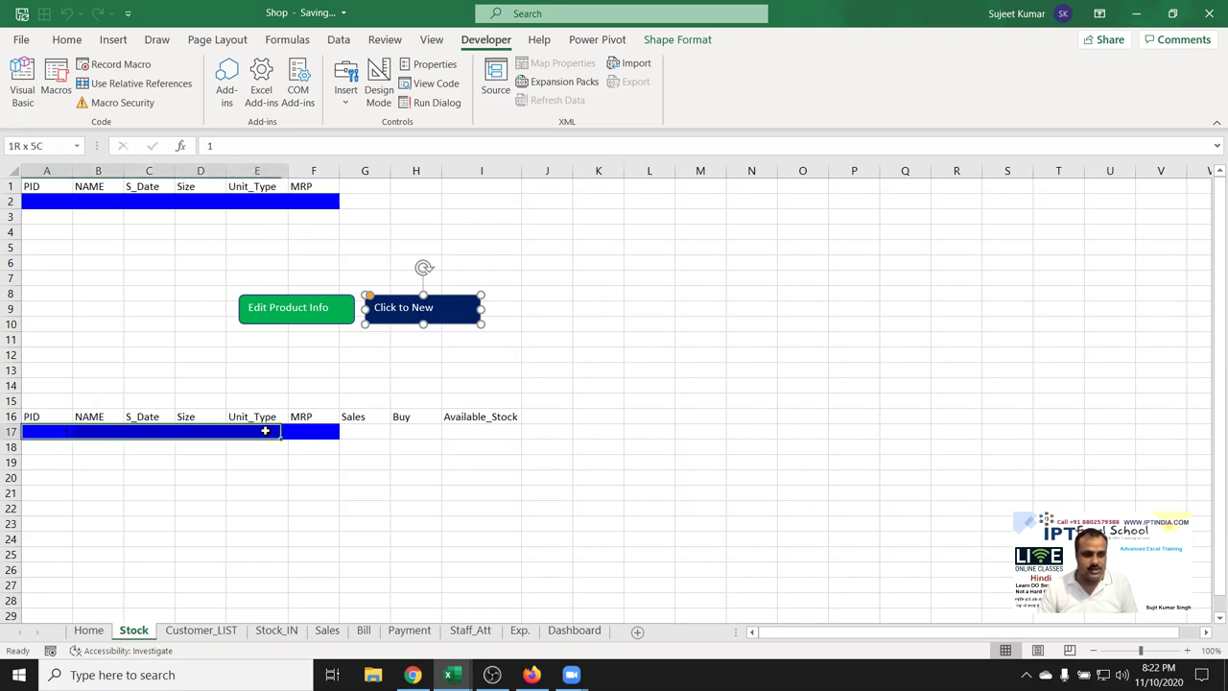
pyautogui.click(351, 433)
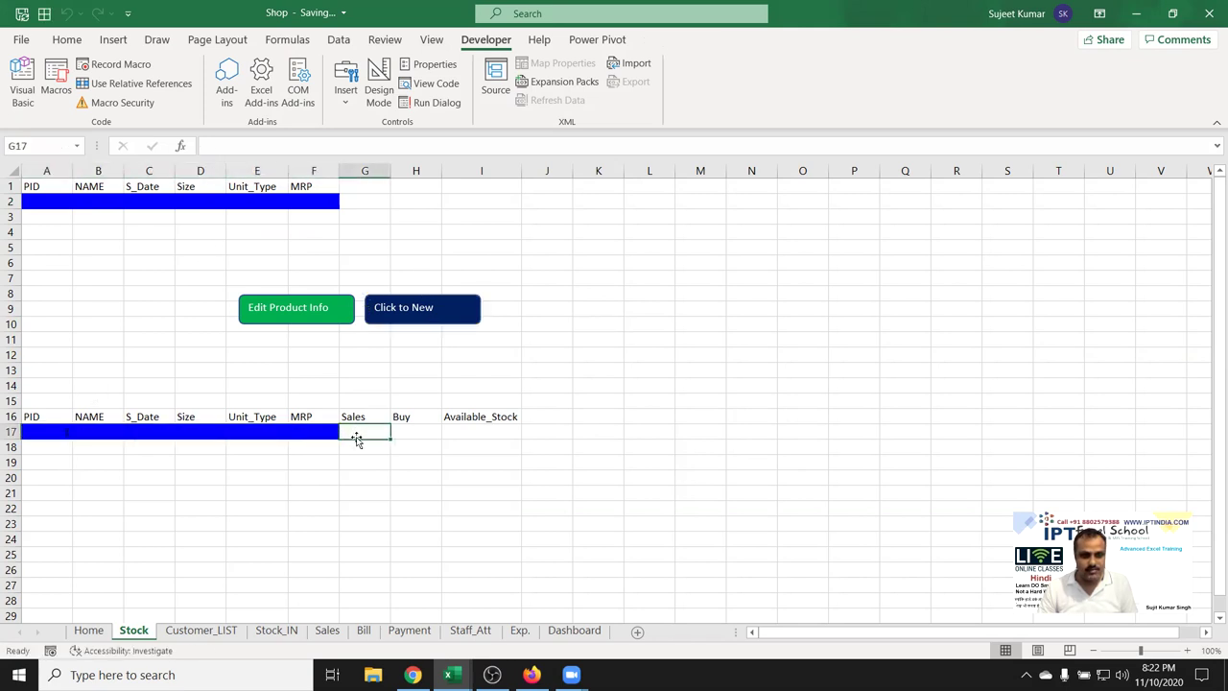
pyautogui.moveTo(389, 440); pyautogui.dragTo(17, 430)
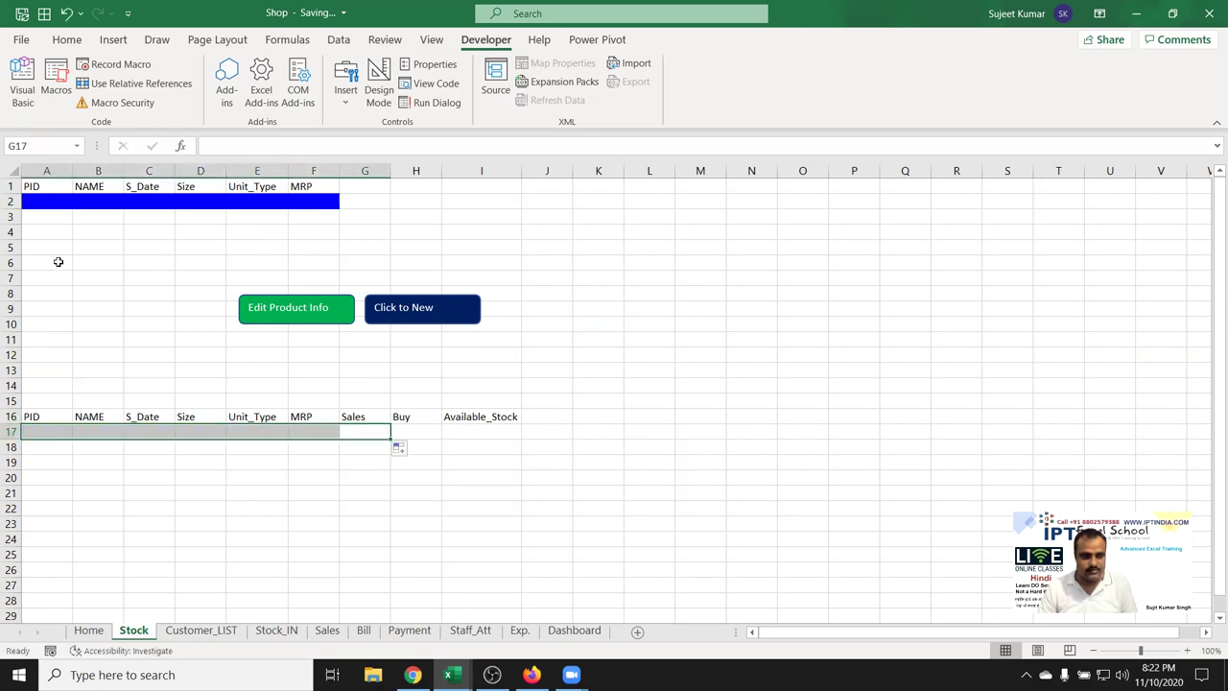
# Reset the button caption to ADD Product via Click to New, then select B2
pyautogui.click(73, 205)
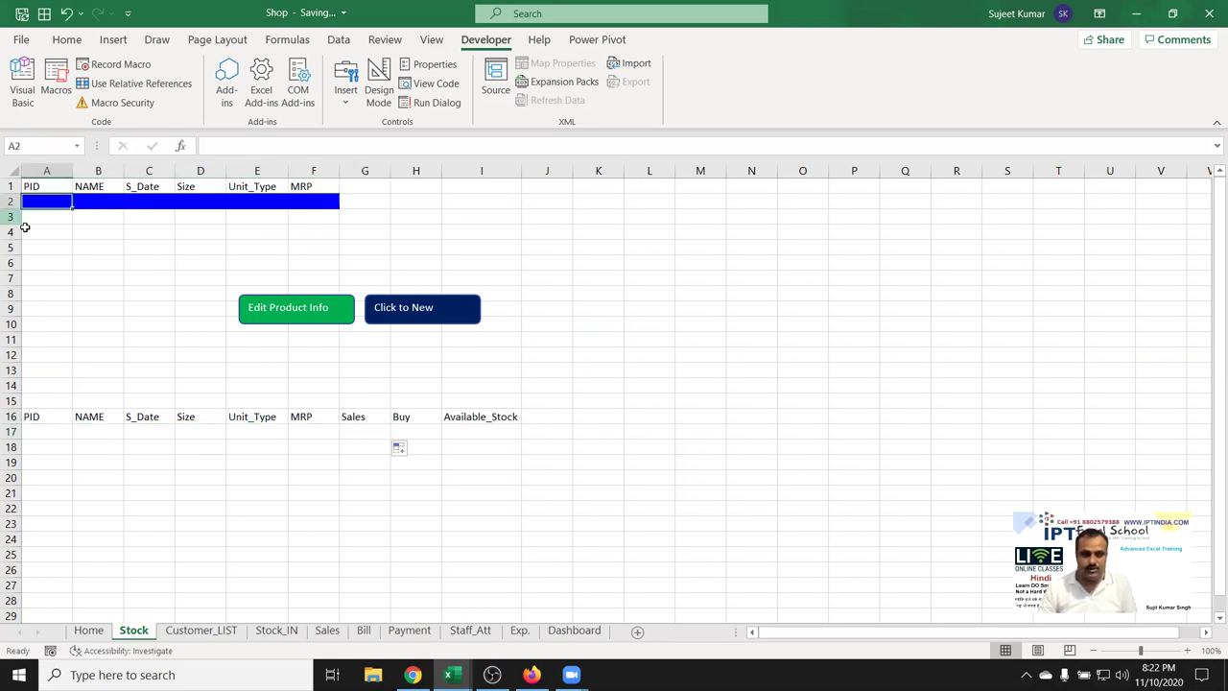
pyautogui.click(96, 278)
pyautogui.click(96, 293)
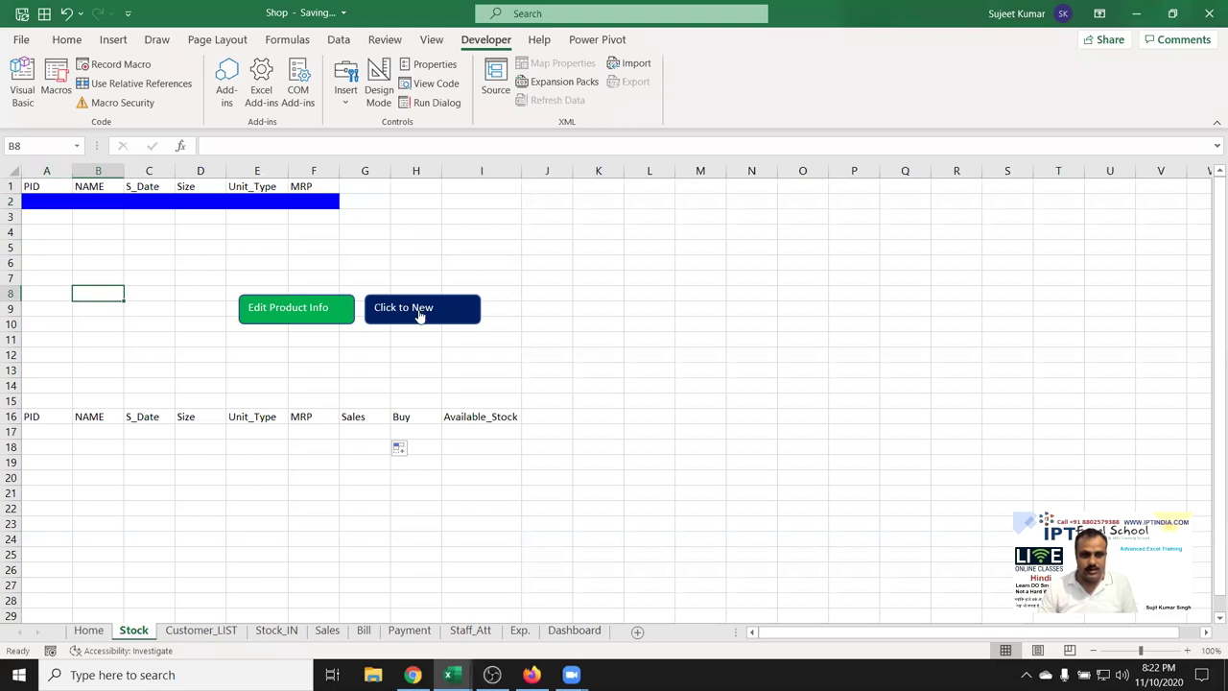
pyautogui.click(419, 315)
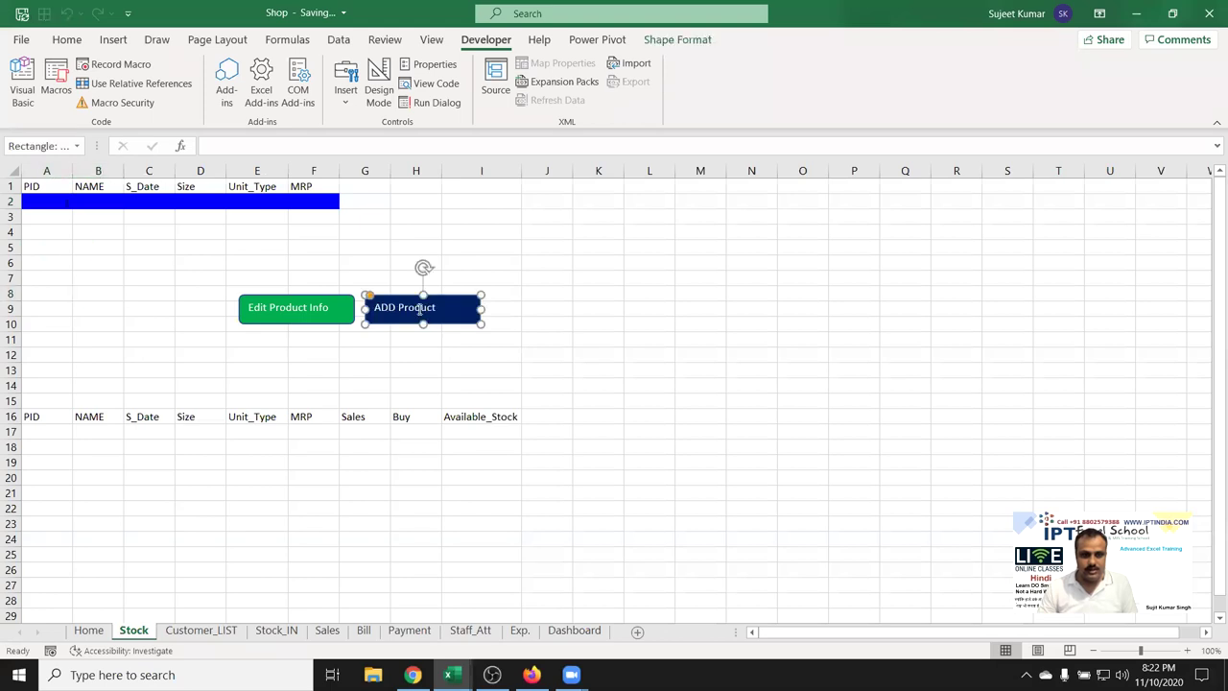
pyautogui.click(83, 201)
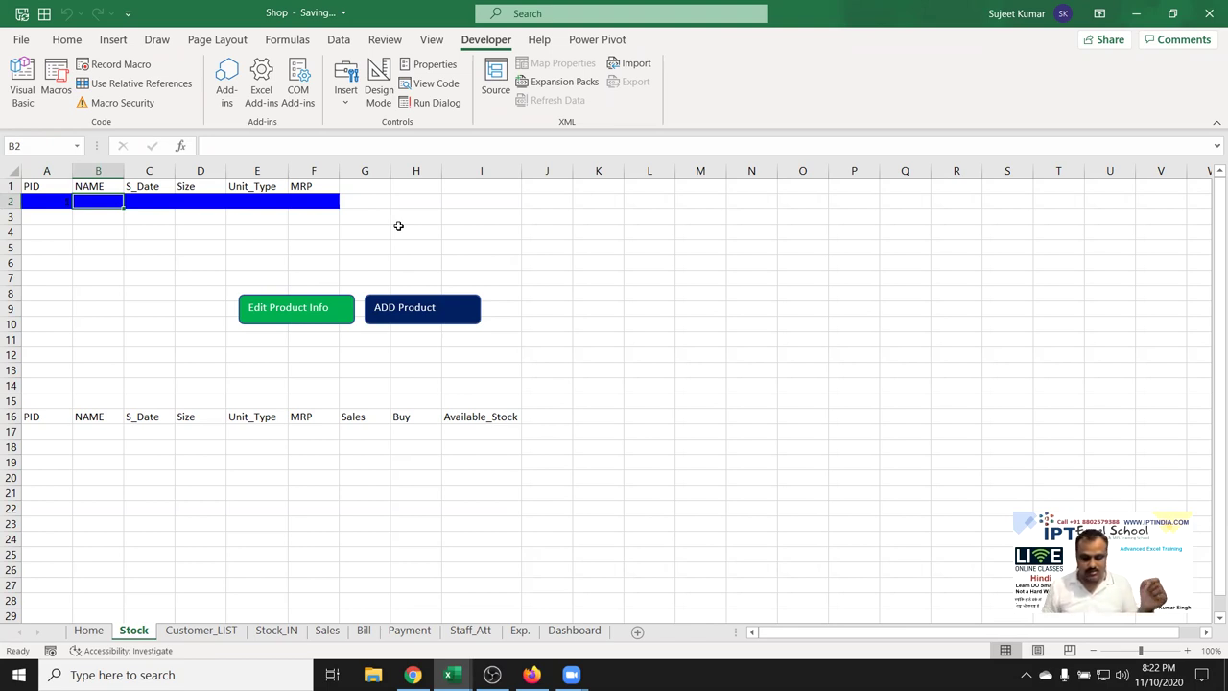
# Enter product name Ric and format A2:F2 with white, size 18 text
pyautogui.write('Ric')
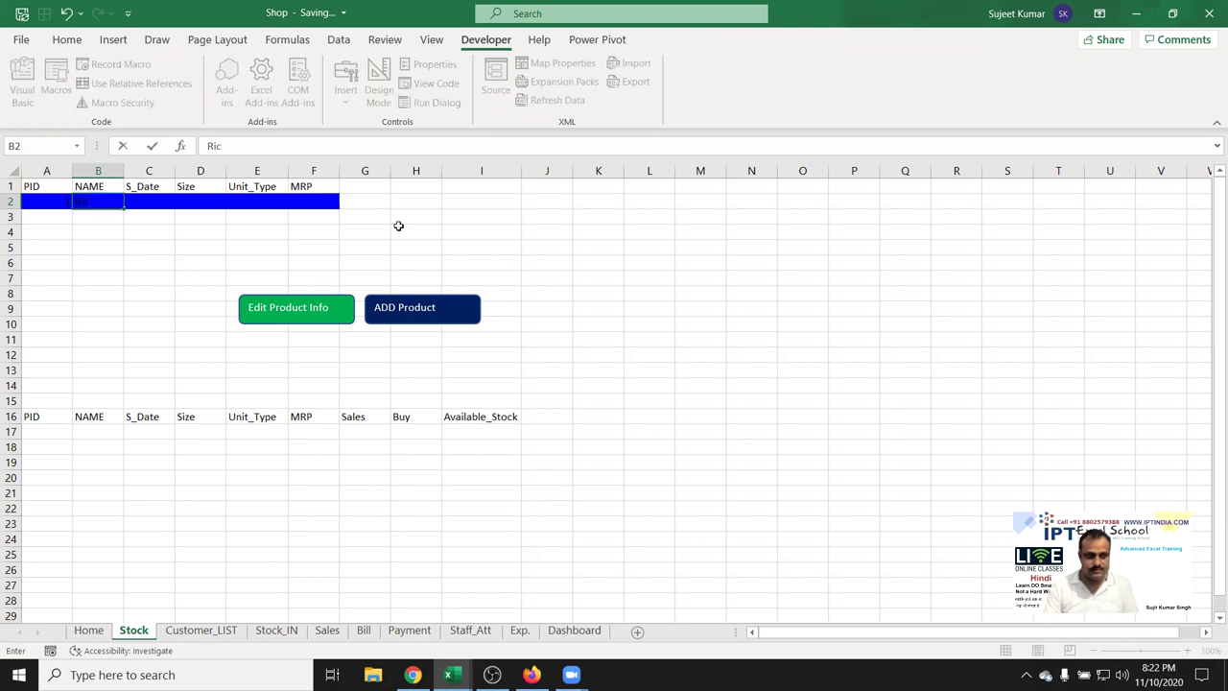
pyautogui.press('Tab')
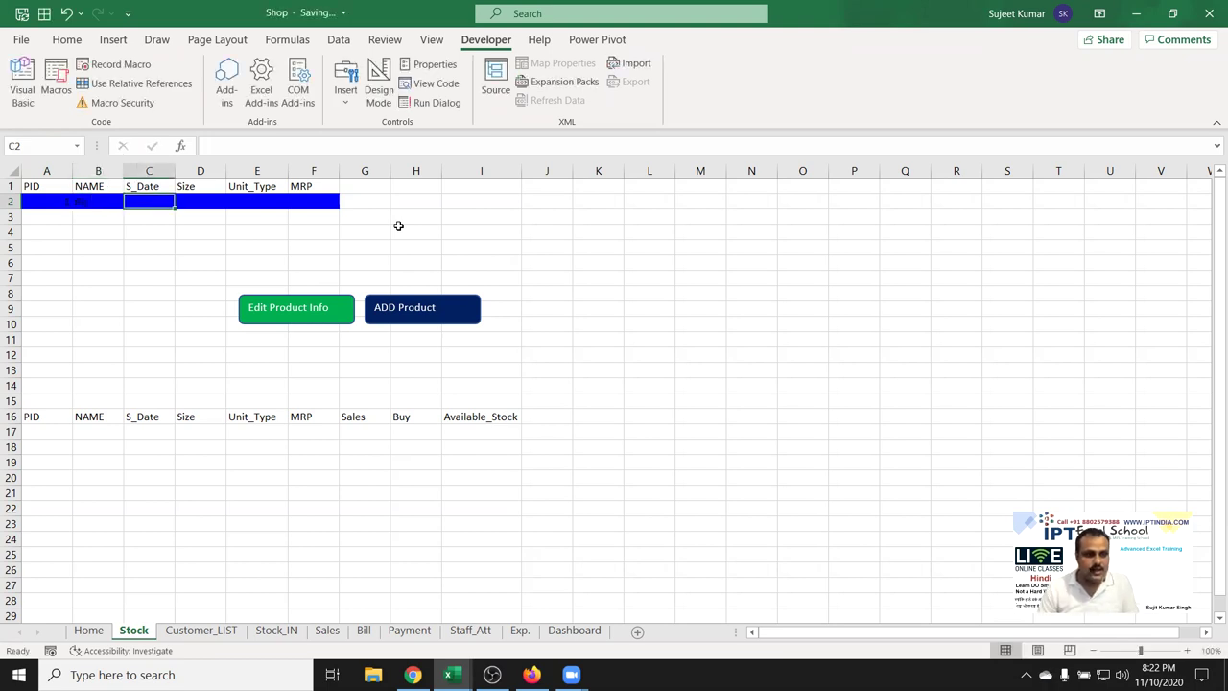
pyautogui.moveTo(58, 201); pyautogui.dragTo(318, 199)
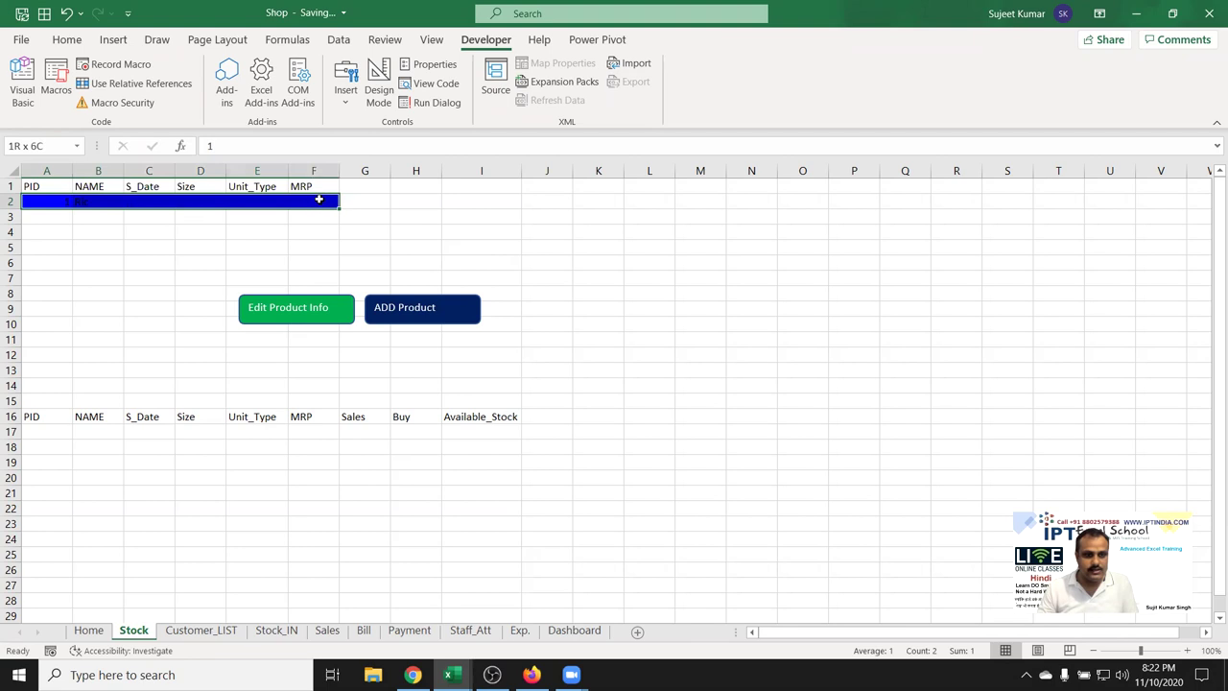
pyautogui.click(68, 39)
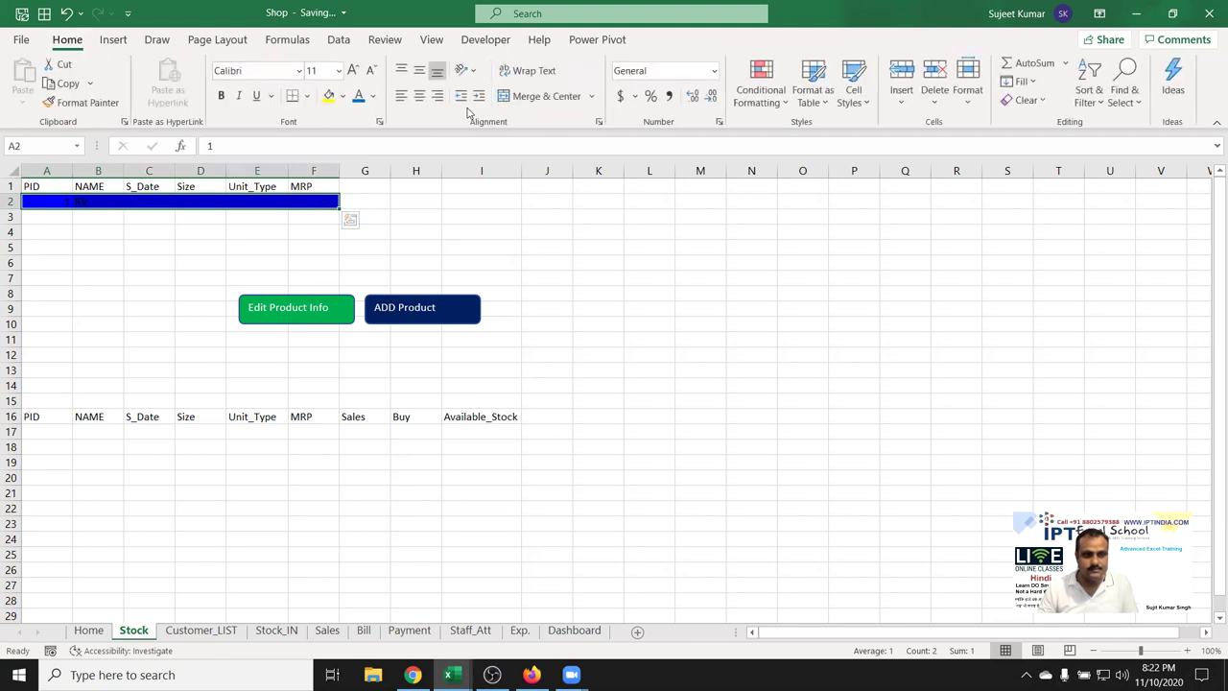
pyautogui.click(372, 96)
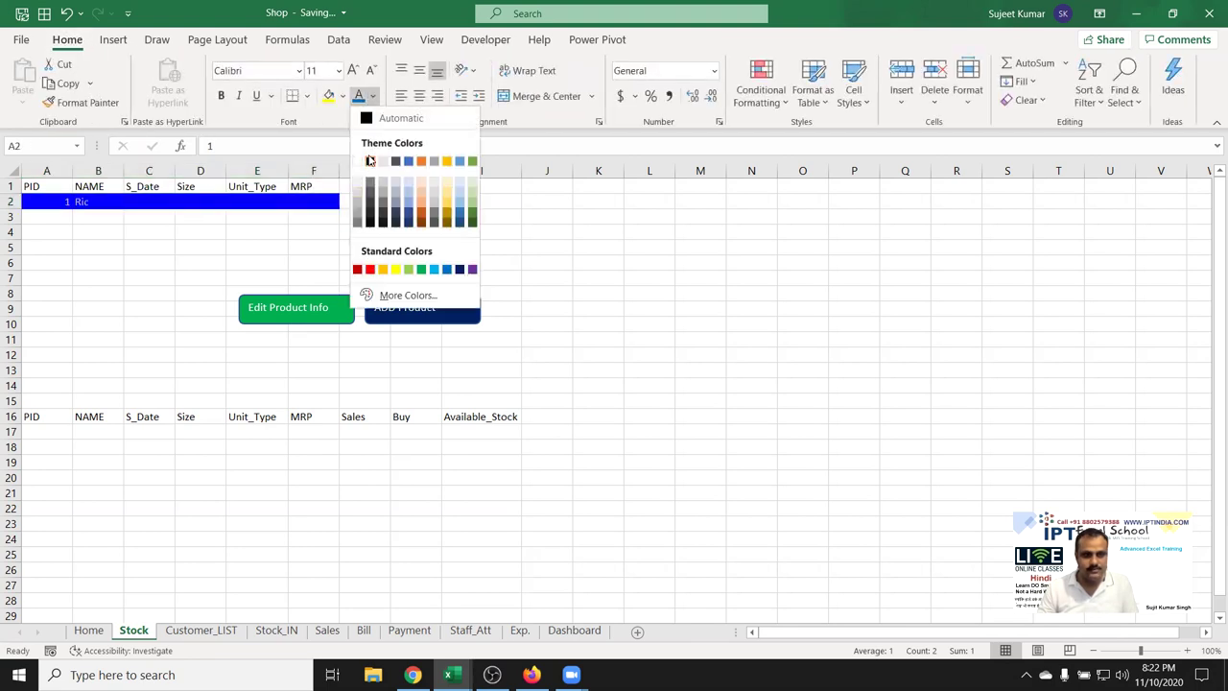
pyautogui.click(369, 160)
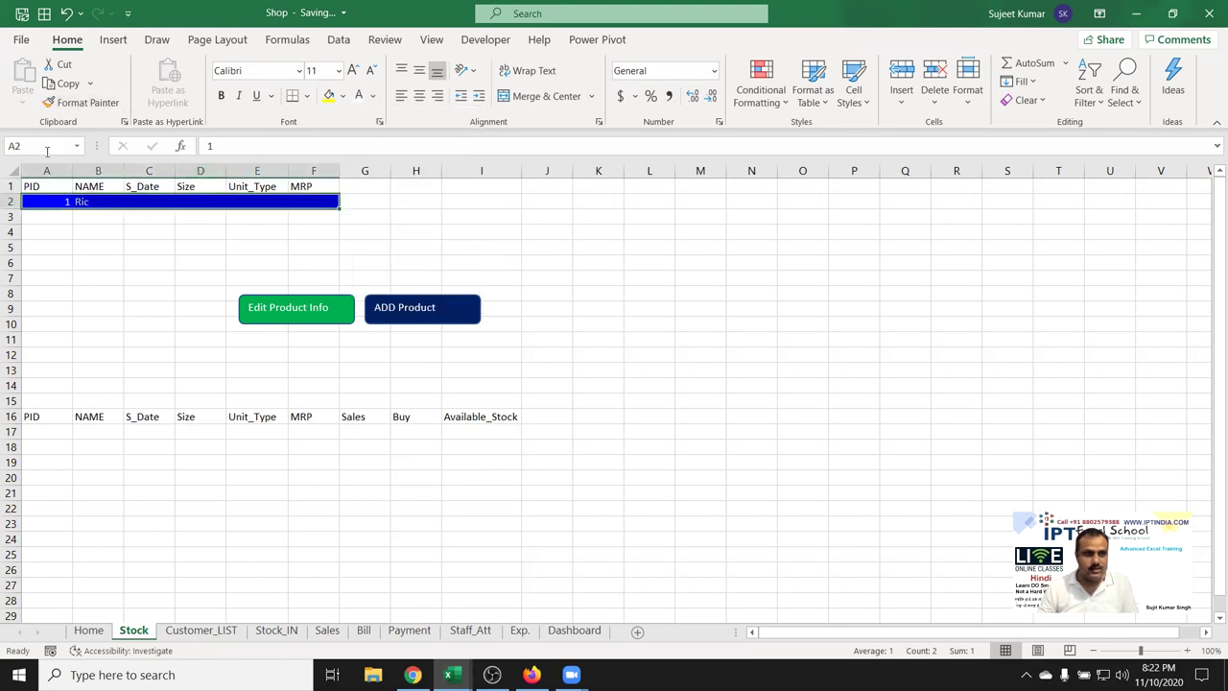
pyautogui.click(356, 74)
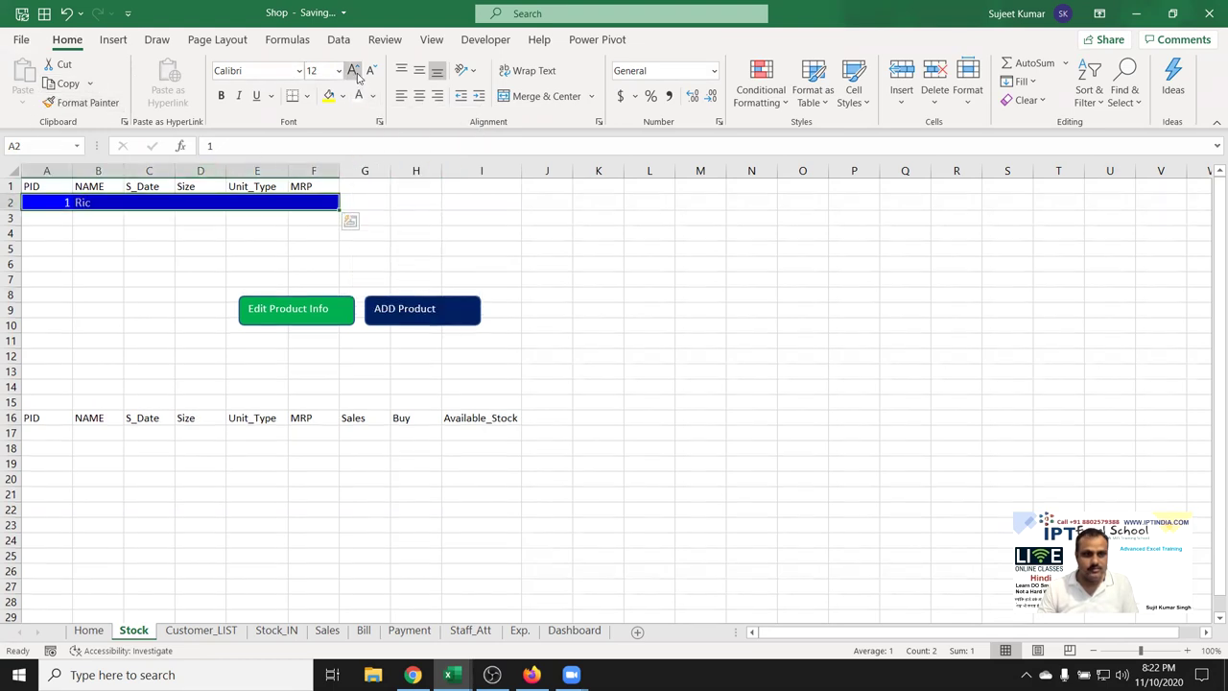
pyautogui.click(354, 74)
pyautogui.click(354, 74)
pyautogui.click(354, 74)
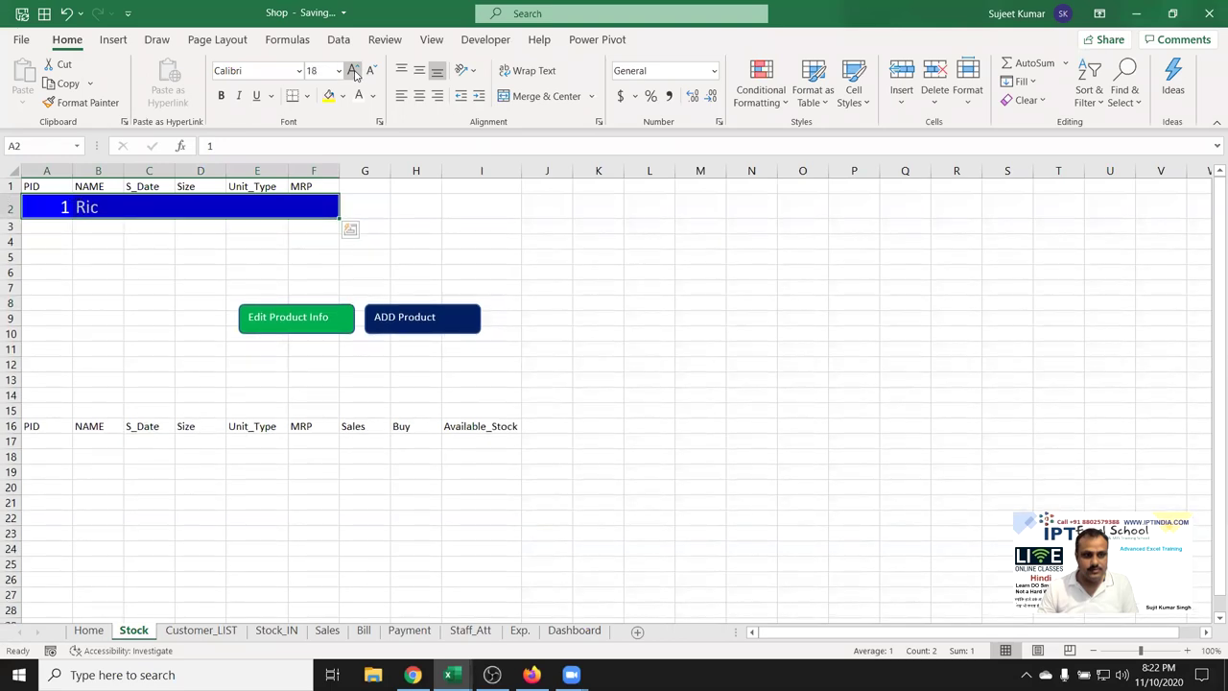
# Fill C2:E2 with today's date, size 100 and unit KG
pyautogui.click(159, 200)
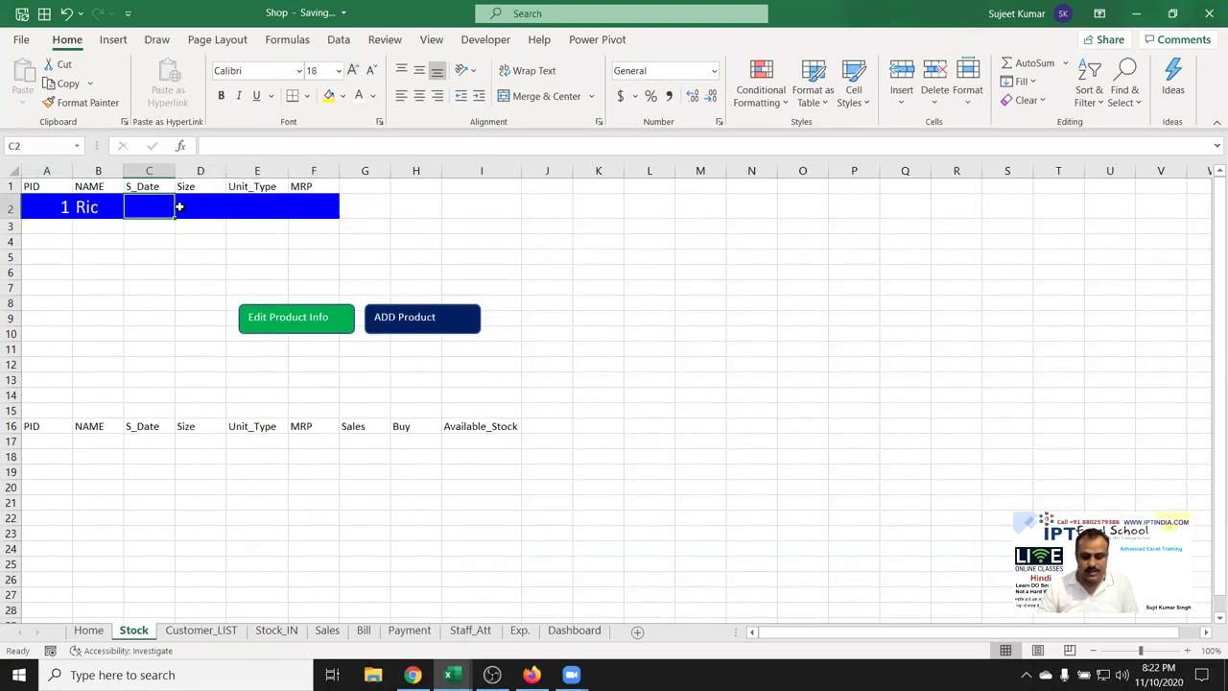
pyautogui.hotkey('ctrl', ';')
pyautogui.press('Tab')
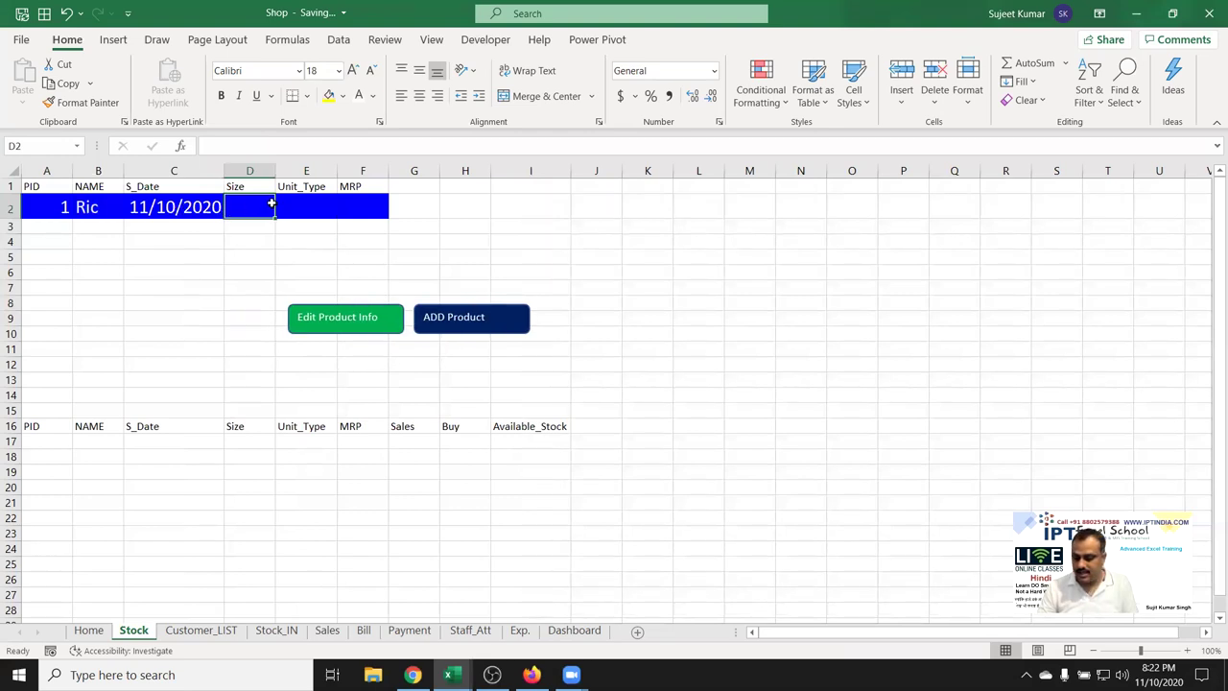
pyautogui.write('100')
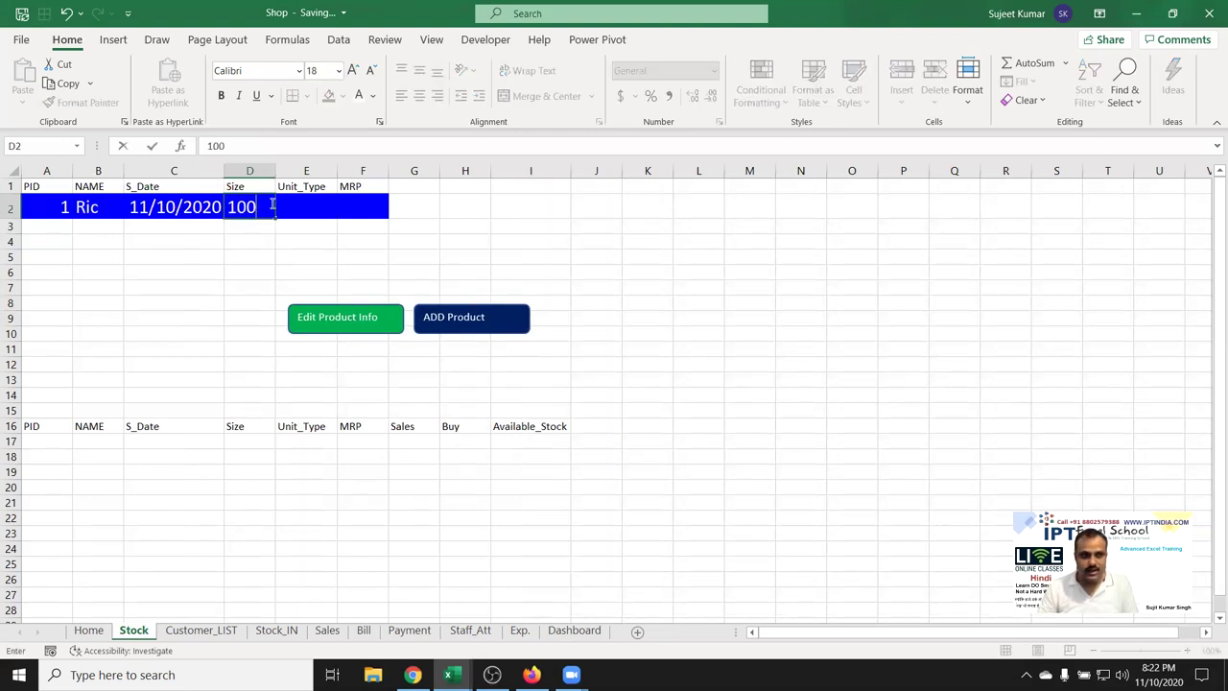
pyautogui.press('Tab')
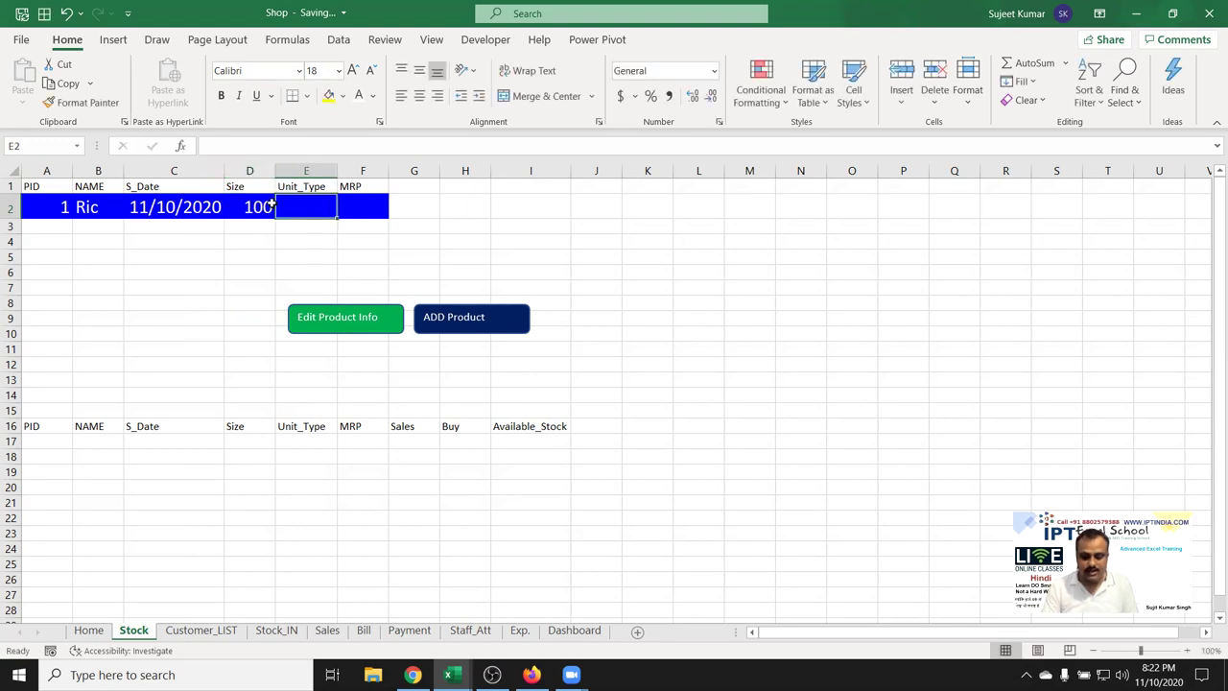
pyautogui.write('KG')
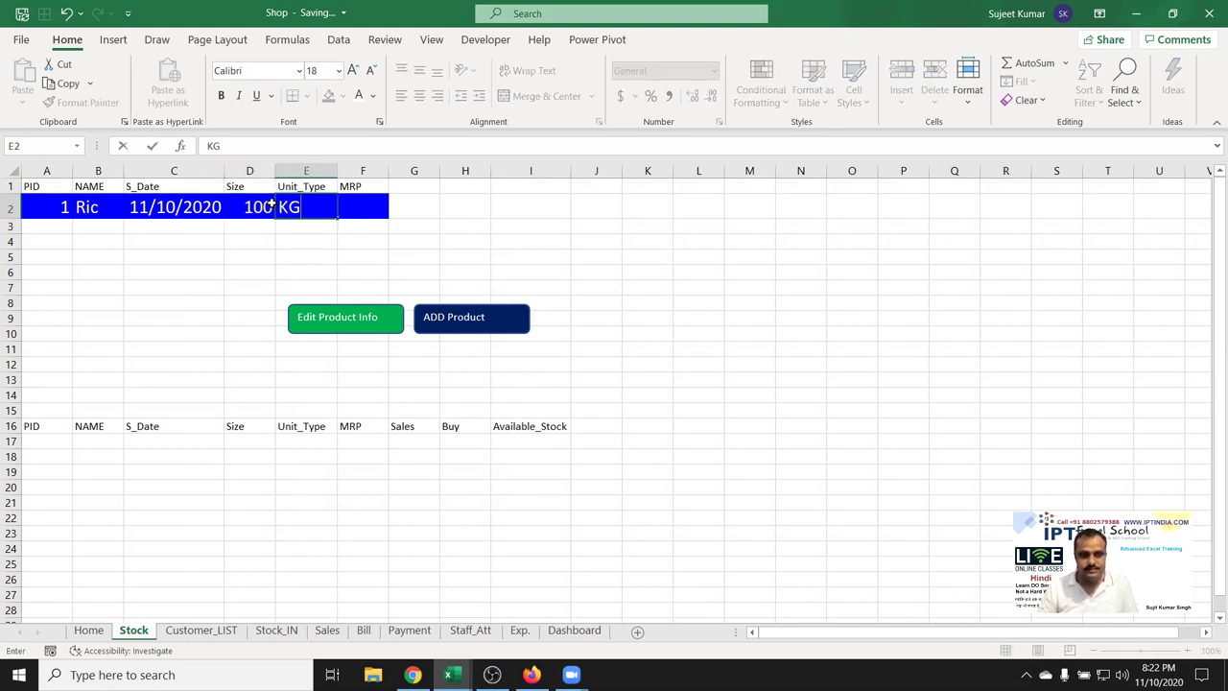
pyautogui.press('Tab')
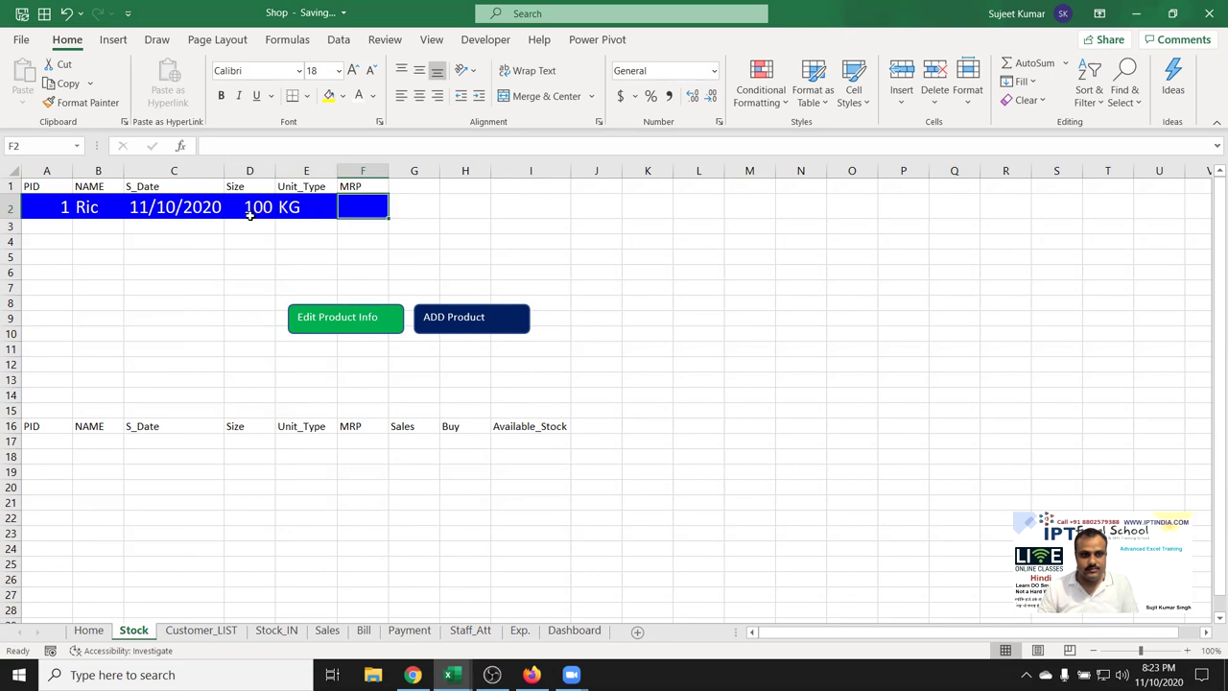
# Rename the D16 header from Size to Size/Qty
pyautogui.click(254, 209)
pyautogui.click(247, 187)
pyautogui.click(250, 209)
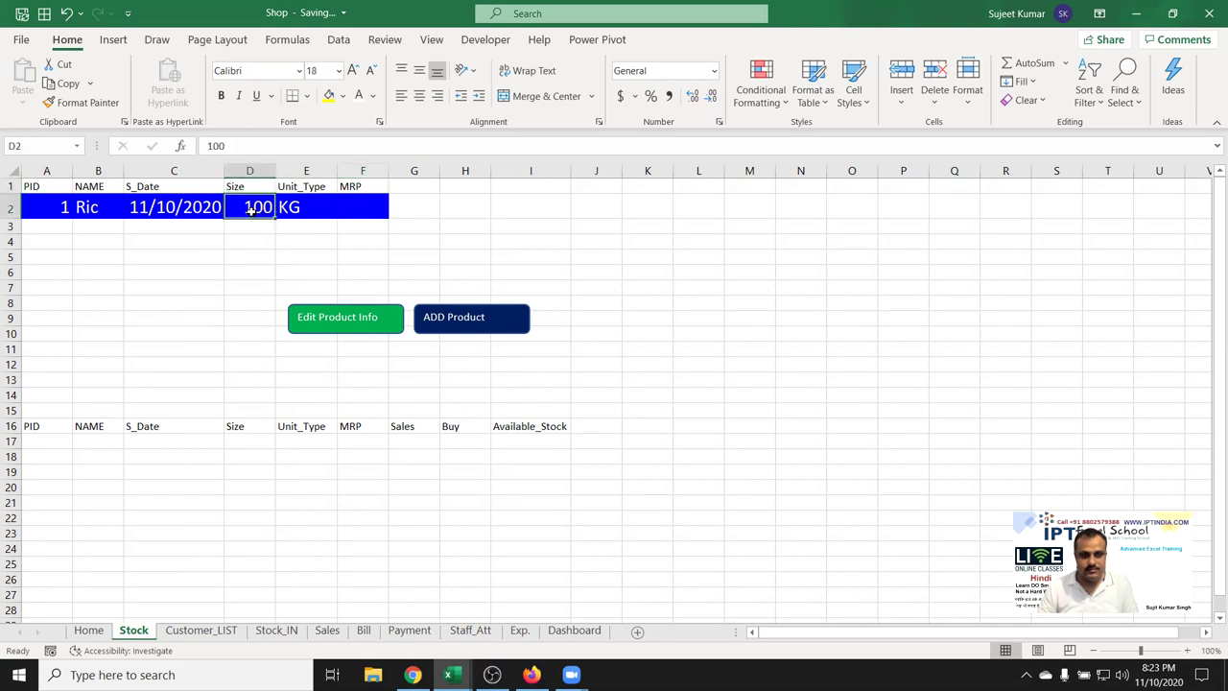
pyautogui.click(368, 205)
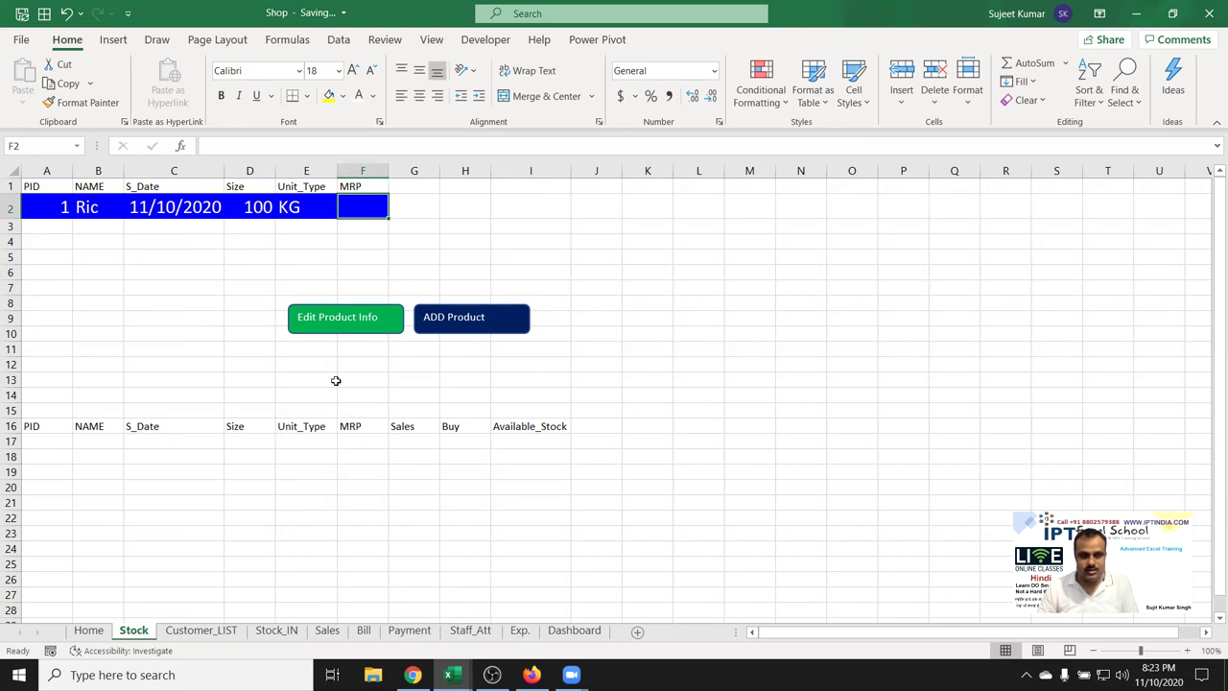
pyautogui.click(246, 207)
pyautogui.click(245, 430)
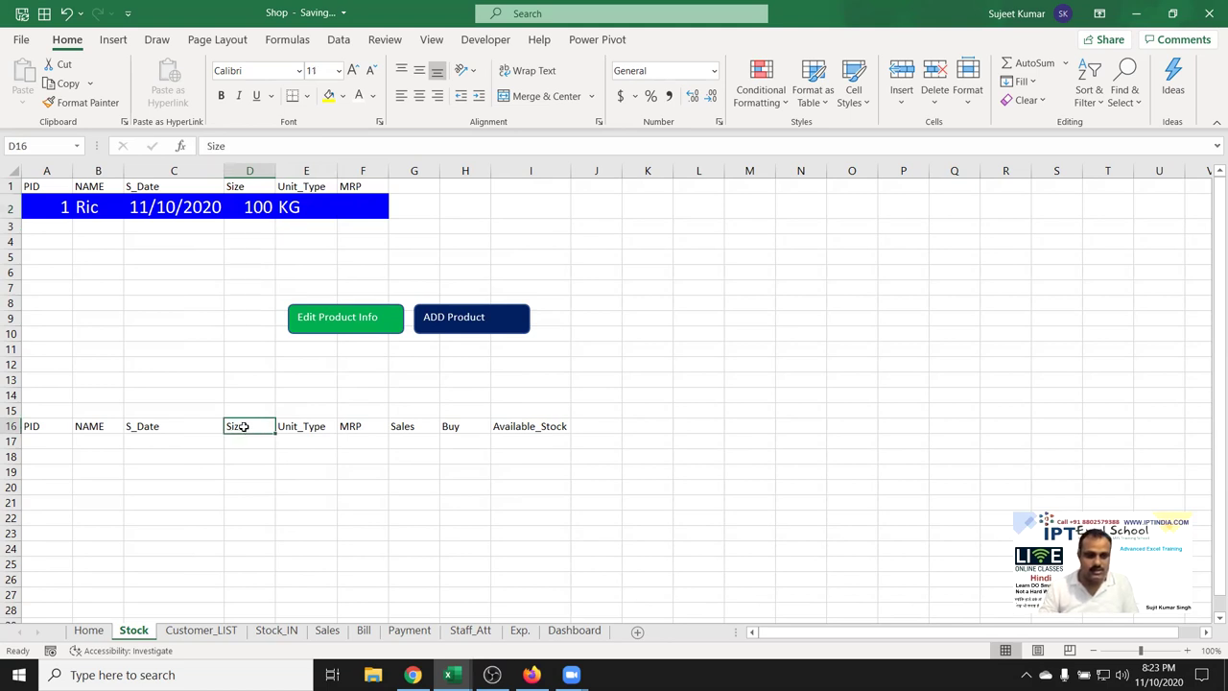
pyautogui.doubleClick(244, 426)
pyautogui.write('/Qty')
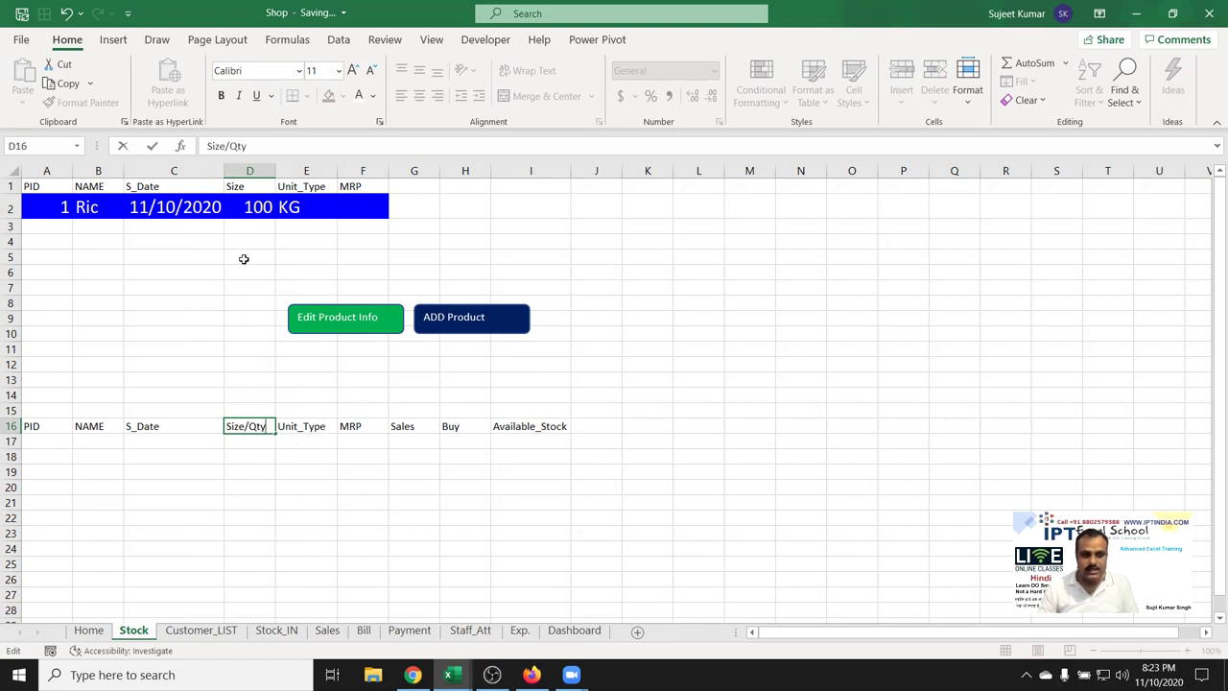
pyautogui.click(247, 237)
# Enter an MRP of 20 in F2, then return to the add_New_PRD code
pyautogui.click(357, 205)
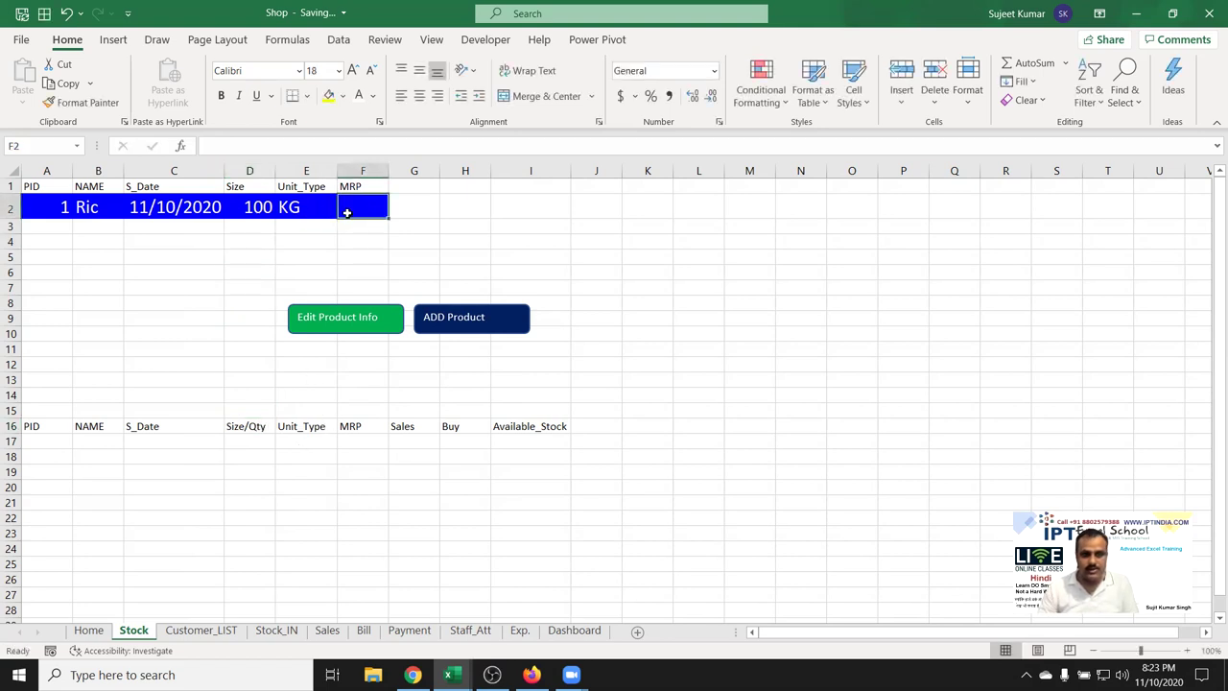
pyautogui.write('20')
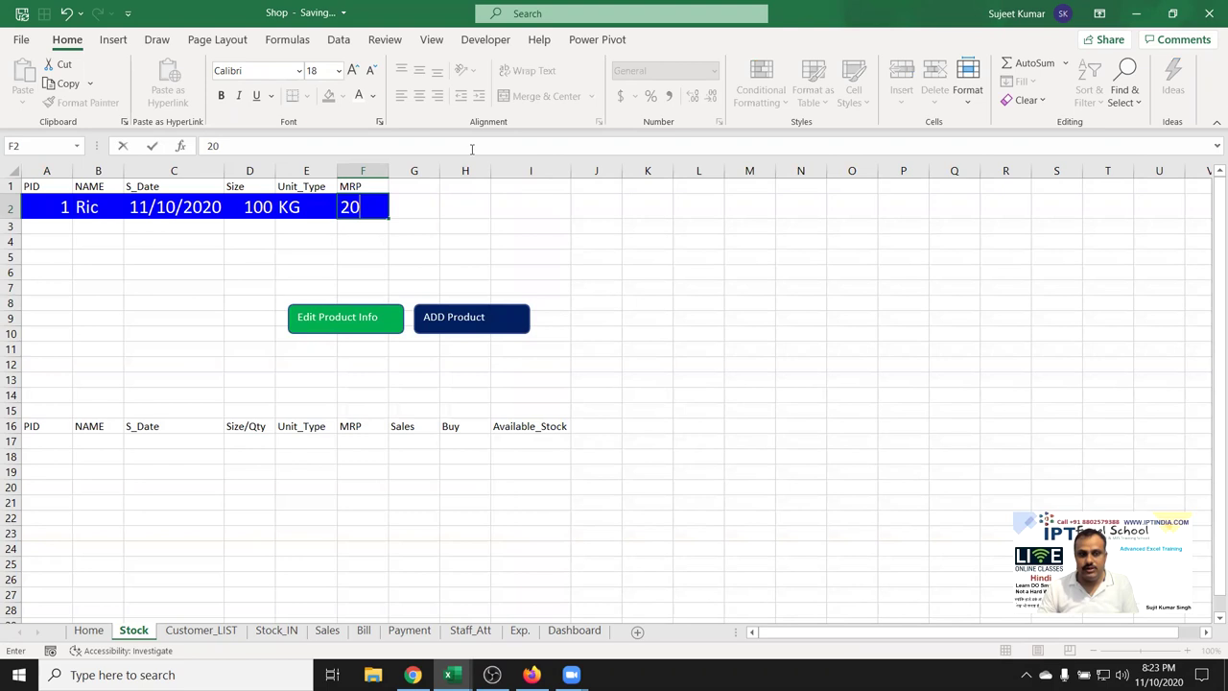
pyautogui.press('Return')
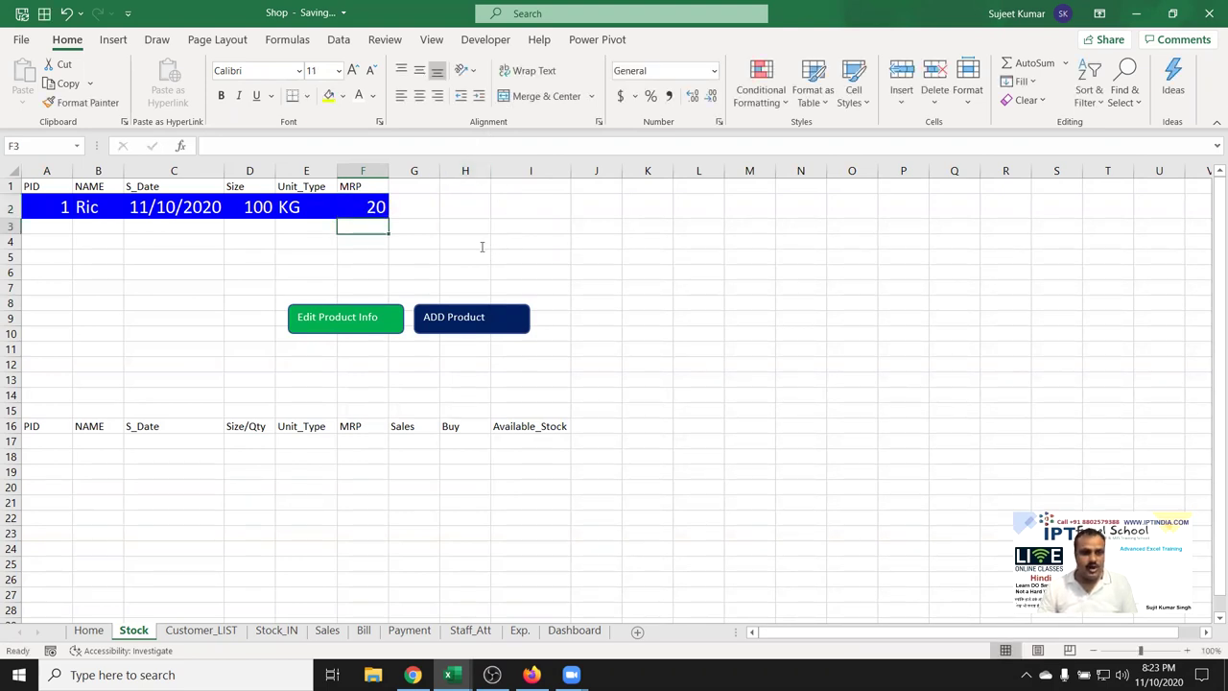
pyautogui.hotkey('alt', 'F11')
pyautogui.click(530, 246)
# Make the PasteSpecial line paste values only with xlPasteValues
pyautogui.press('Down')
pyautogui.press('Down')
pyautogui.press('Down')
pyautogui.press('Down')
pyautogui.press('Down')
pyautogui.press('Down')
pyautogui.press('Down')
pyautogui.press('Down')
pyautogui.press('Down')
pyautogui.press('Down')
pyautogui.press('Down')
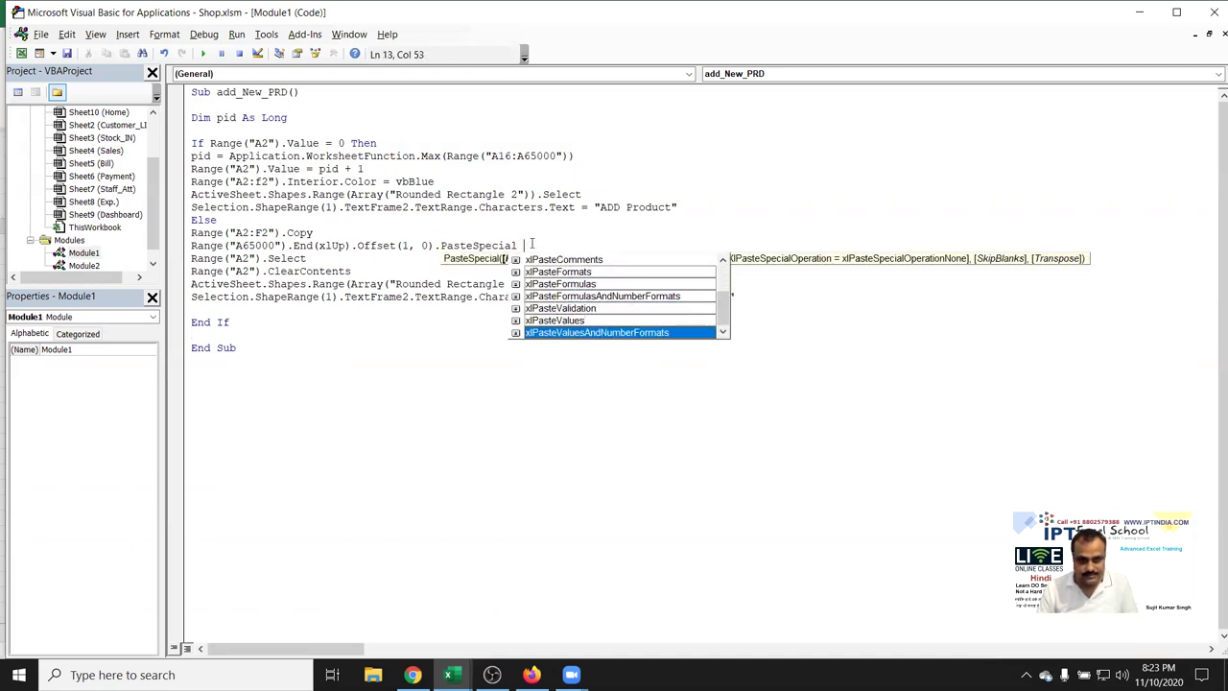
pyautogui.press('Tab')
pyautogui.click(535, 361)
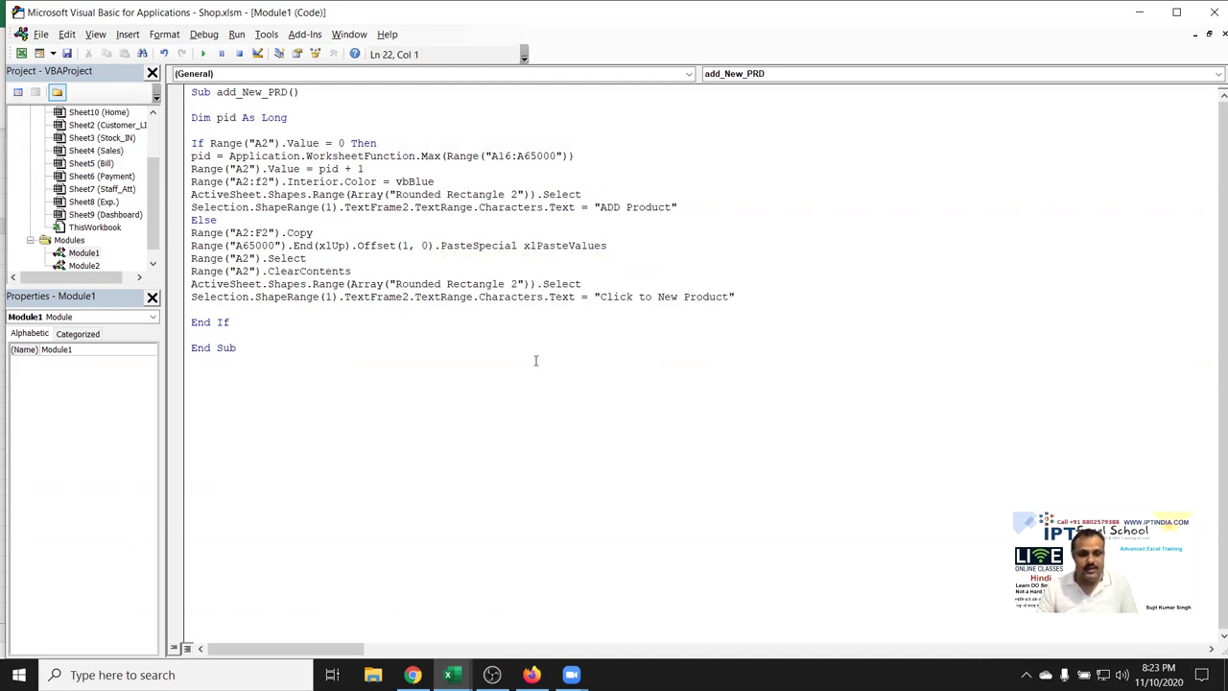
# Run ADD Product on the Stock sheet to save product 1, then select A2:F2
pyautogui.hotkey('alt', 'F11')
pyautogui.click(518, 210)
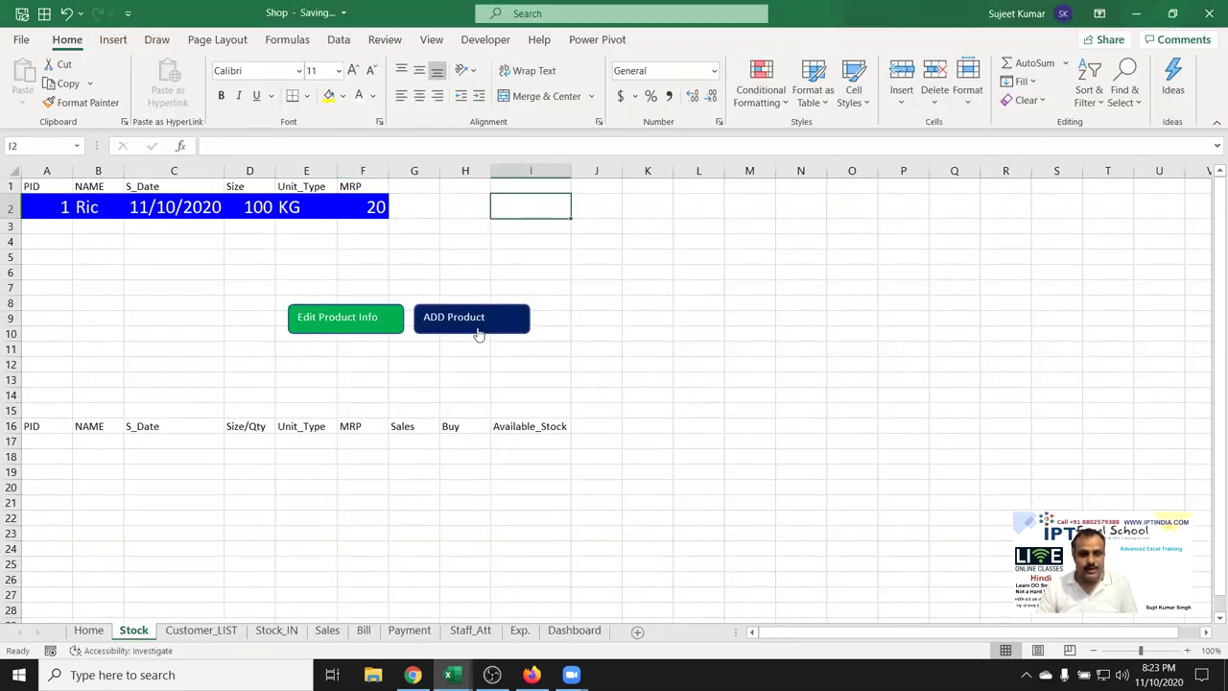
pyautogui.click(475, 330)
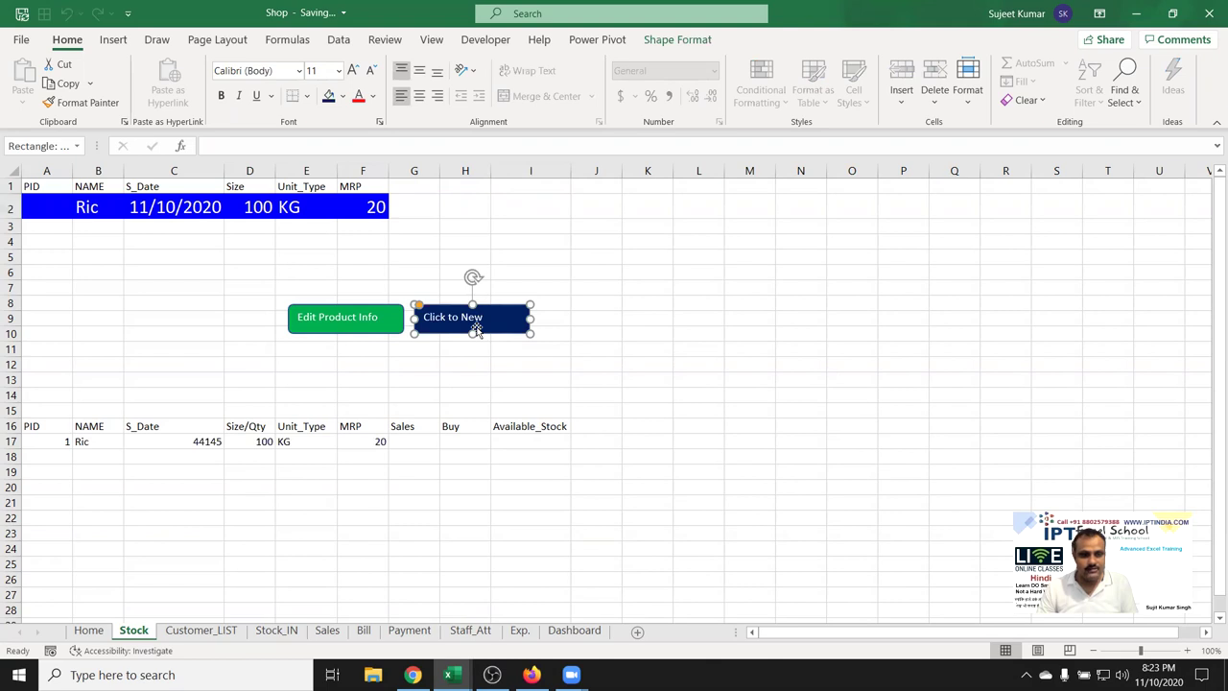
pyautogui.click(458, 361)
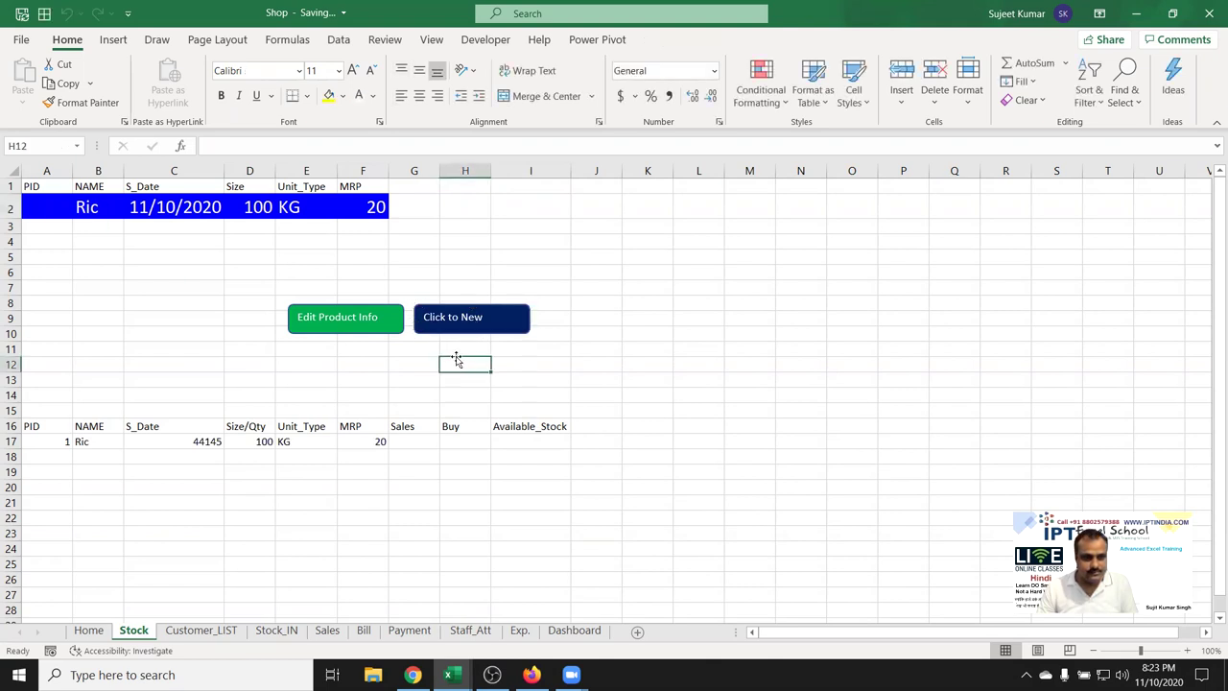
pyautogui.click(71, 206)
pyautogui.moveTo(72, 205); pyautogui.dragTo(351, 208)
# Change the ClearContents range from A2 to A2:F2
pyautogui.hotkey('alt', 'F11')
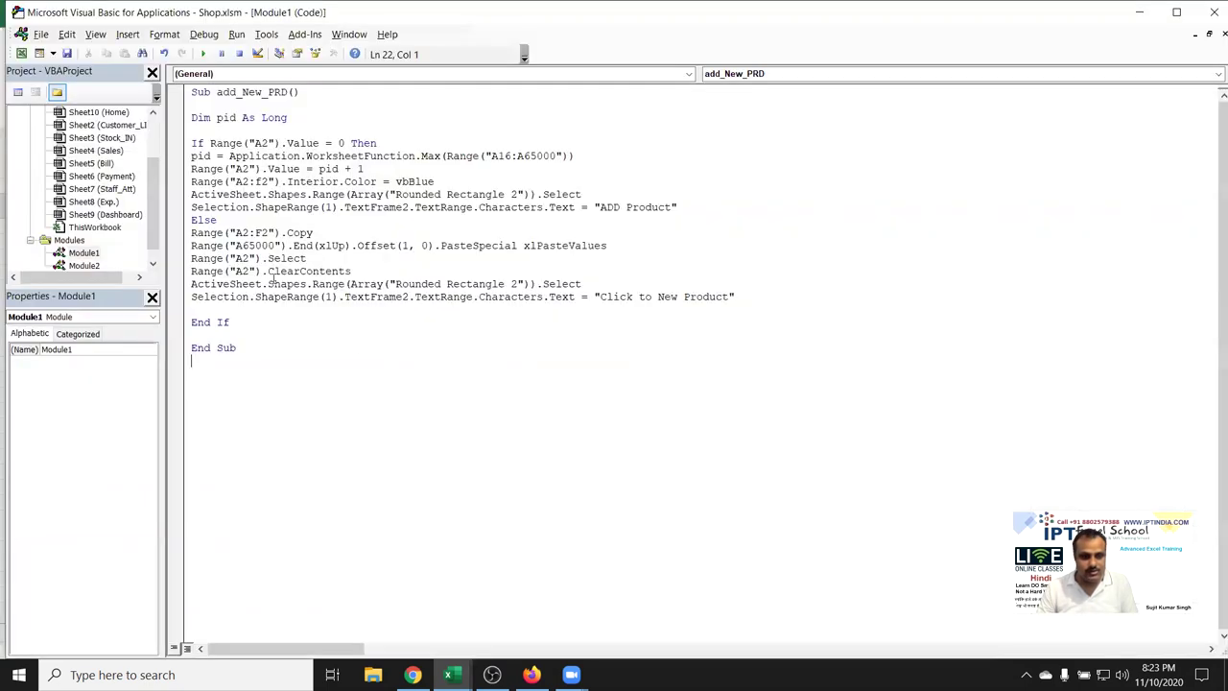
pyautogui.click(252, 271)
pyautogui.write(':')
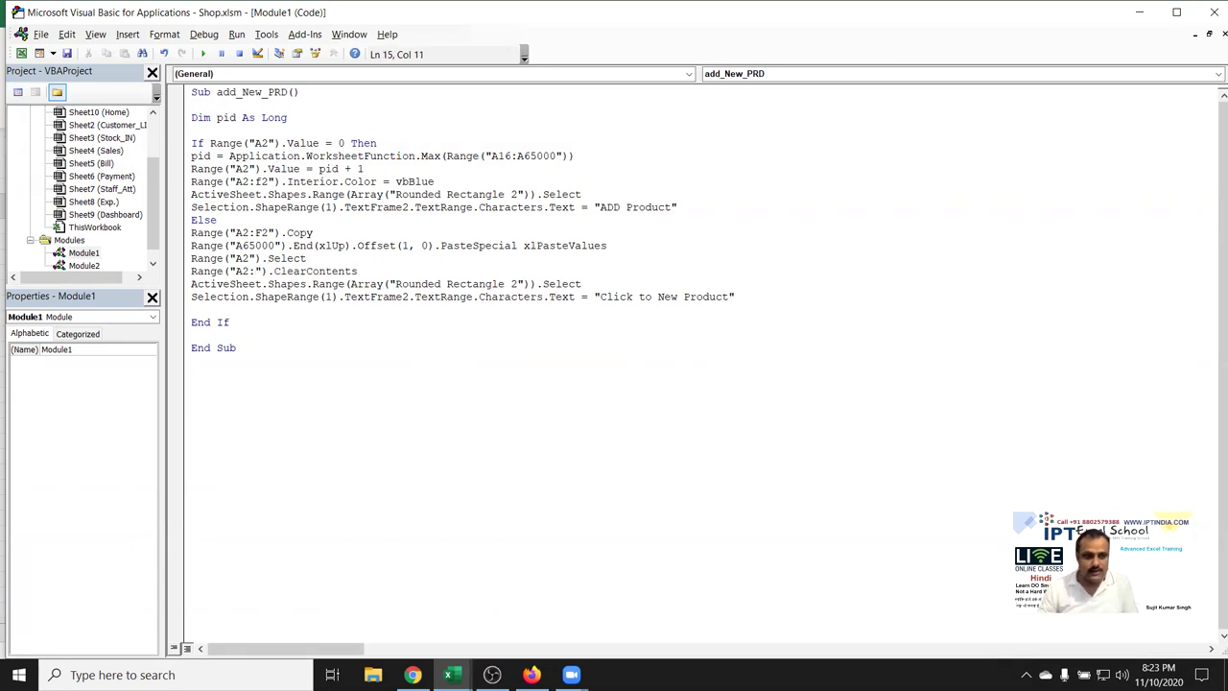
pyautogui.write('F')
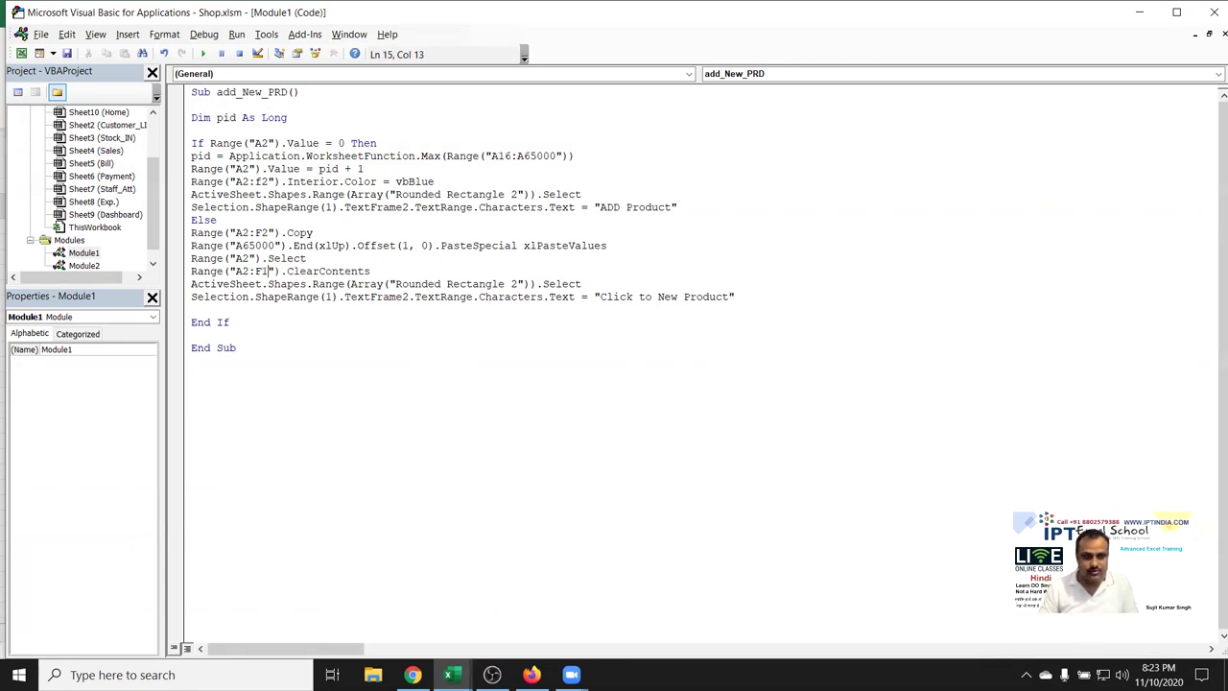
pyautogui.write('2')
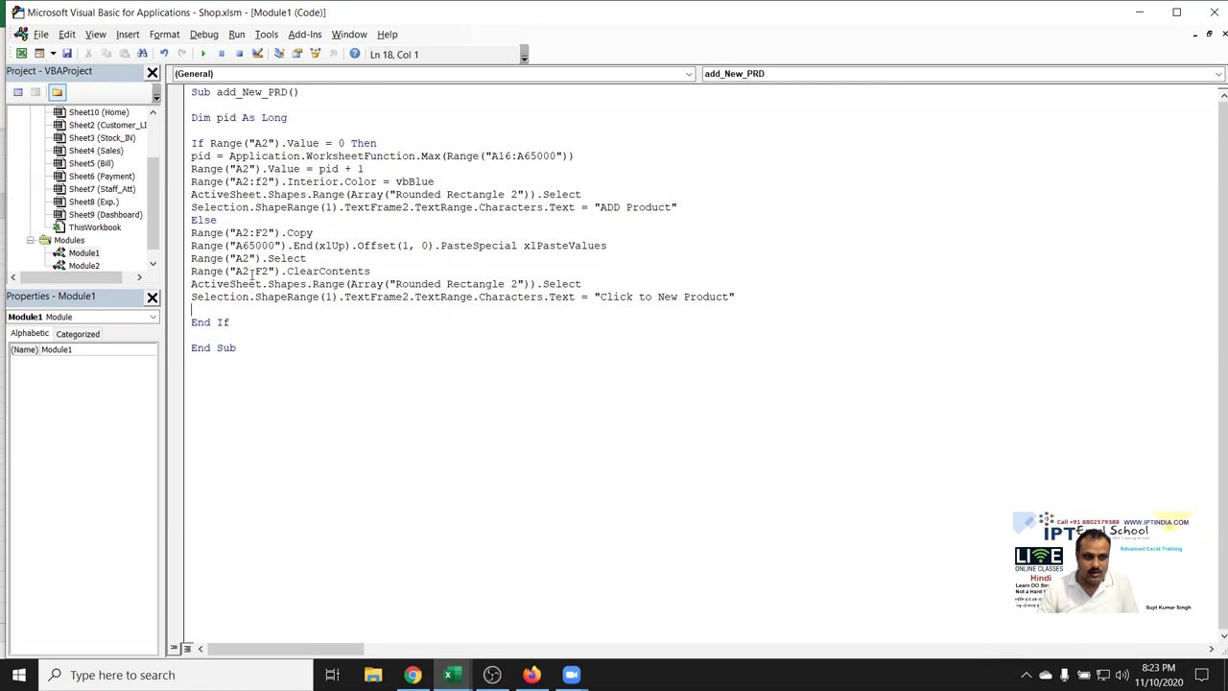
# Move Range("A2").Select to just before End If and return to Excel
pyautogui.moveTo(304, 258); pyautogui.dragTo(179, 270)
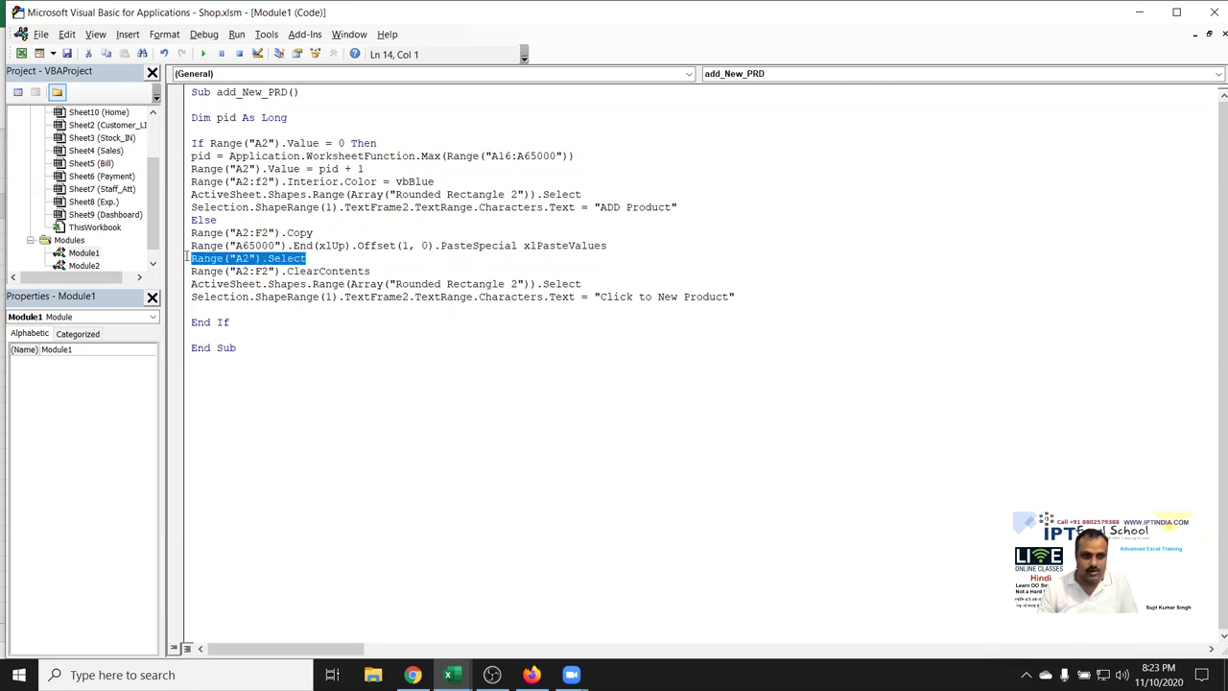
pyautogui.hotkey('ctrl', 'x')
pyautogui.hotkey('ctrl', 'v')
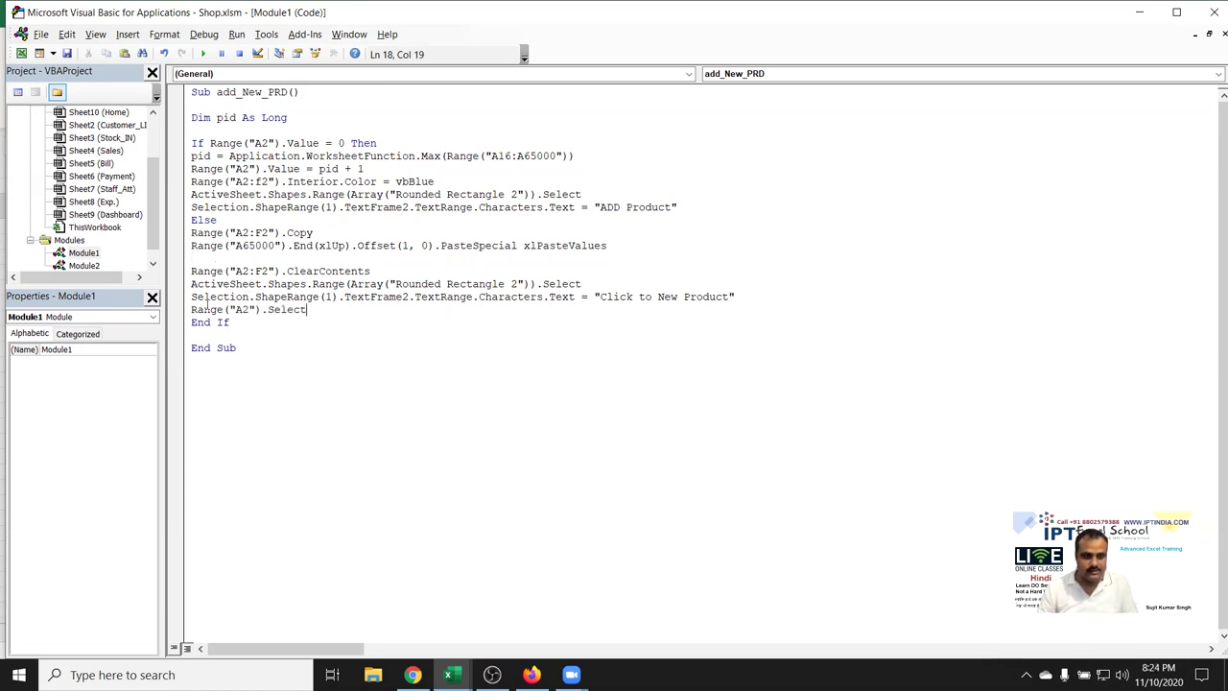
pyautogui.click(282, 332)
pyautogui.hotkey('alt', 'F11')
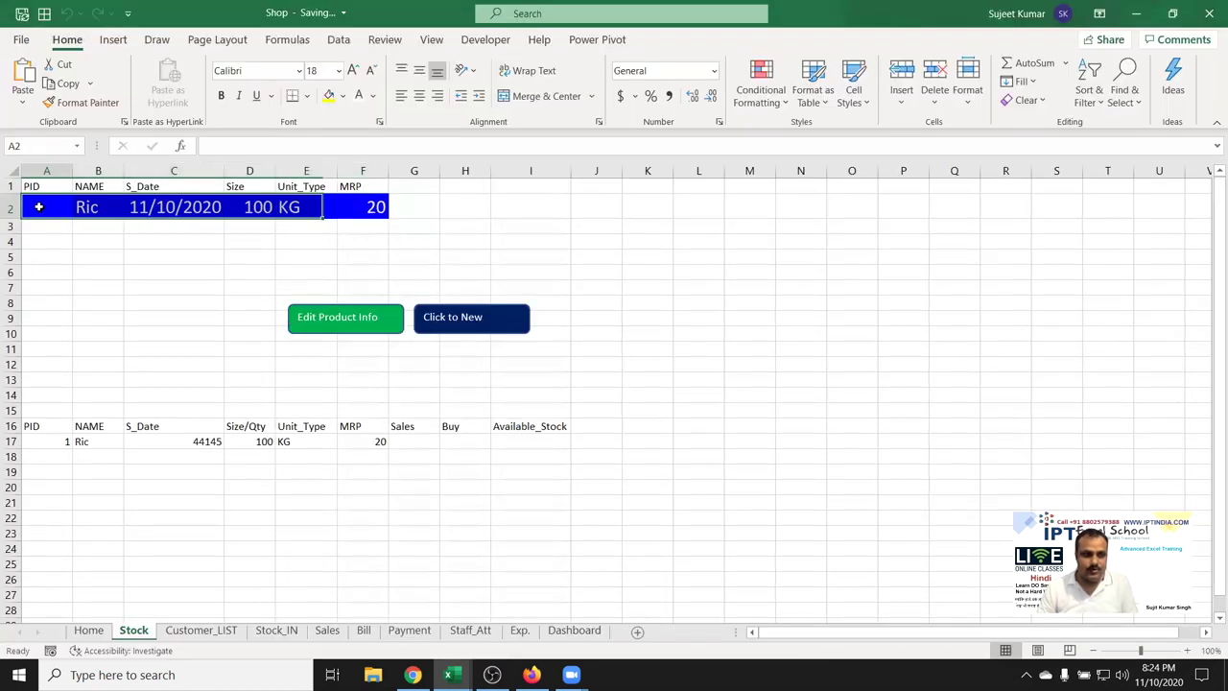
# Start a new product, set its MRP to 30, and add Ric as product 2
pyautogui.click(434, 321)
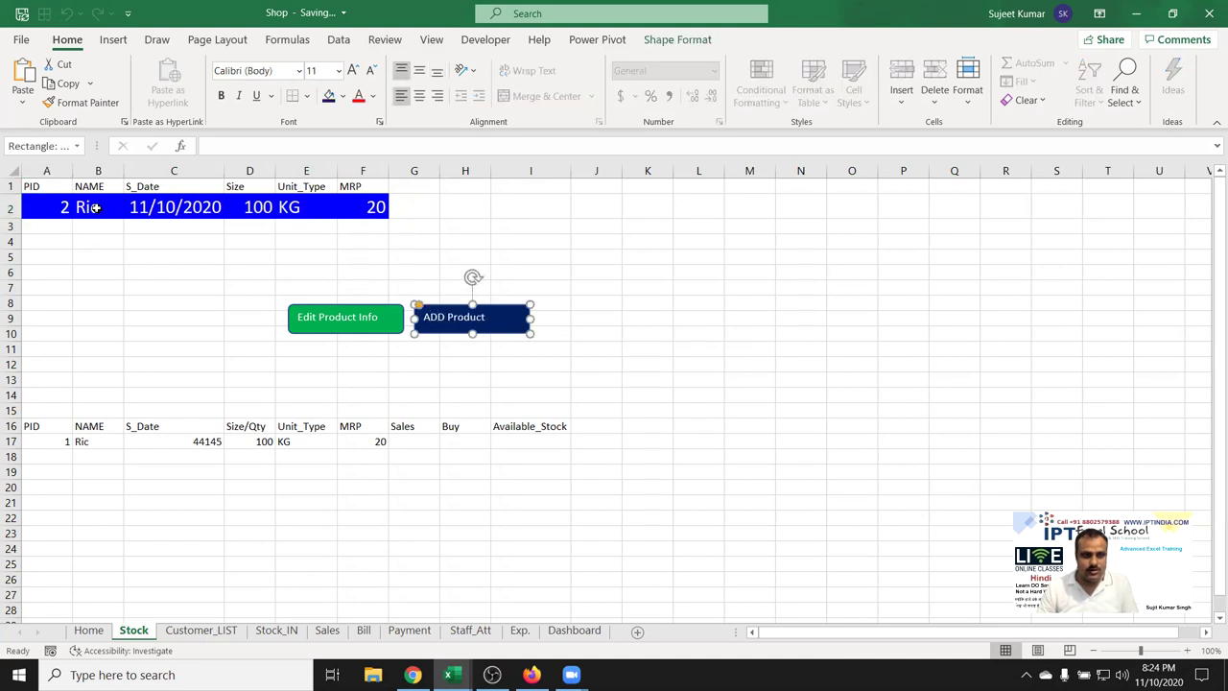
pyautogui.click(378, 207)
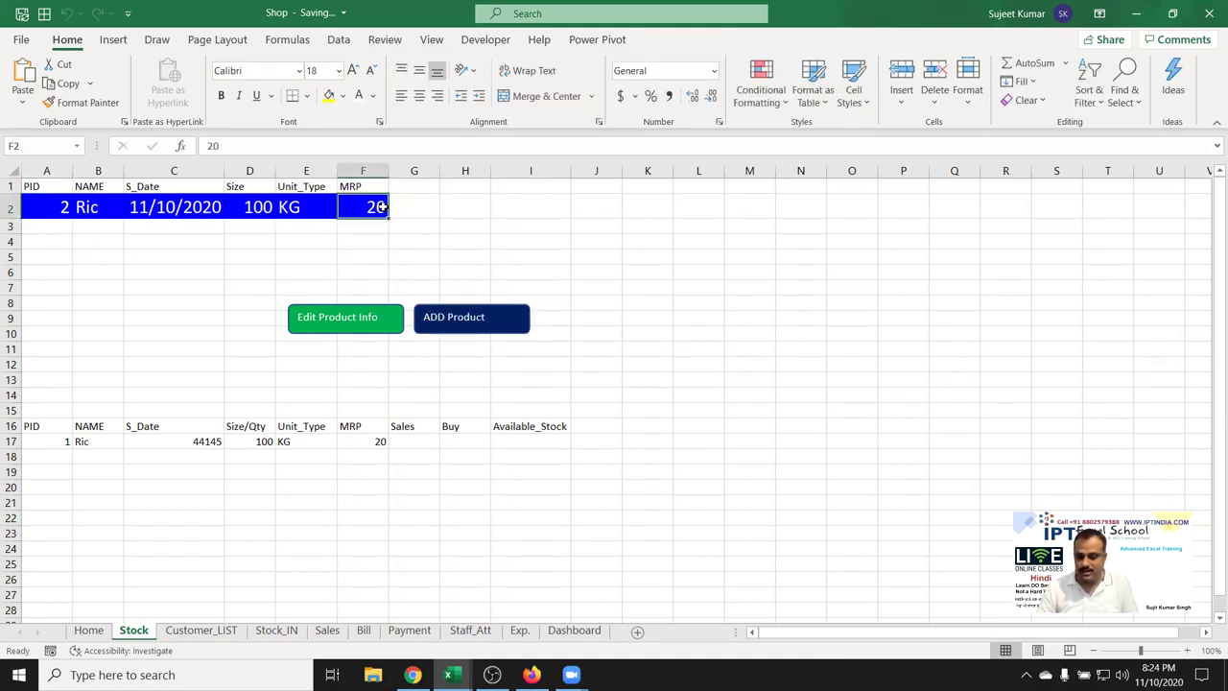
pyautogui.write('30')
pyautogui.click(412, 242)
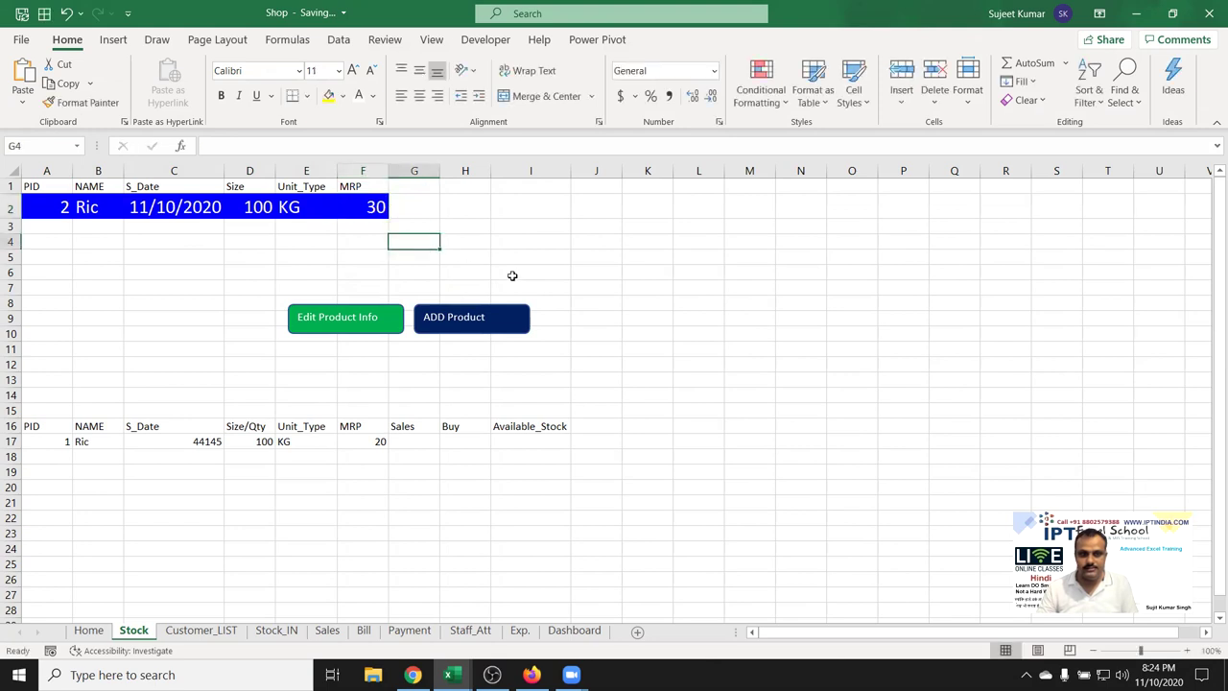
pyautogui.click(457, 324)
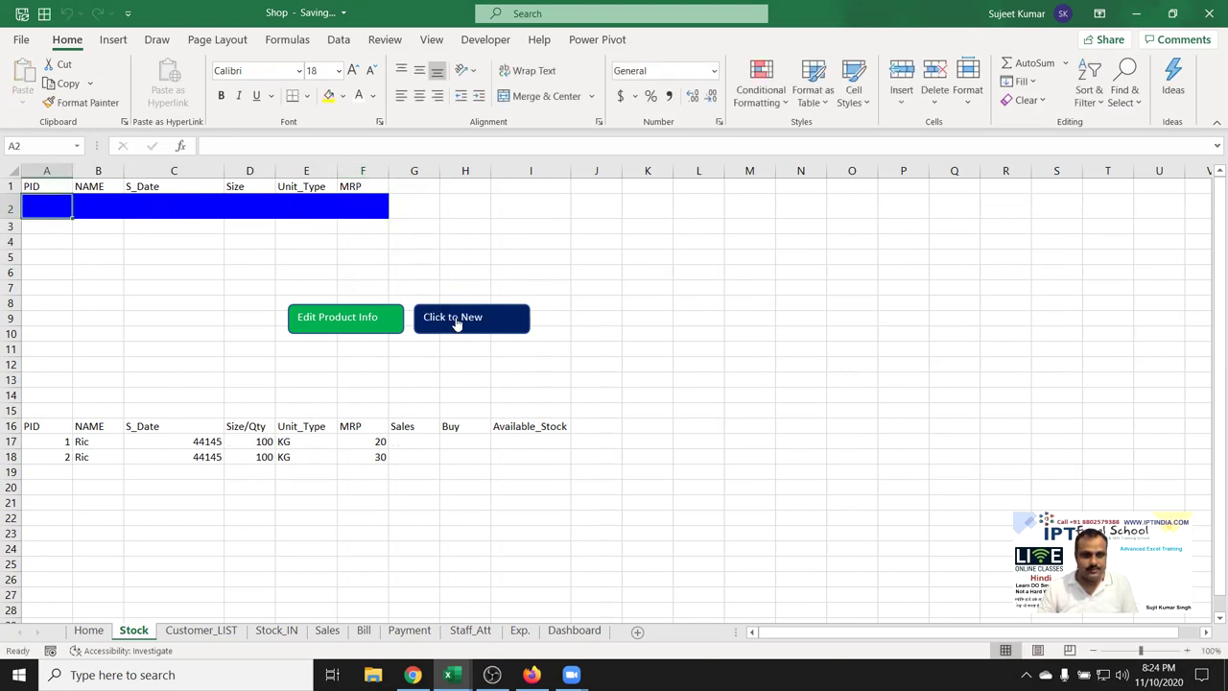
# Start a new entry named Wheet with today's date, size 25 and unit KG
pyautogui.click(456, 324)
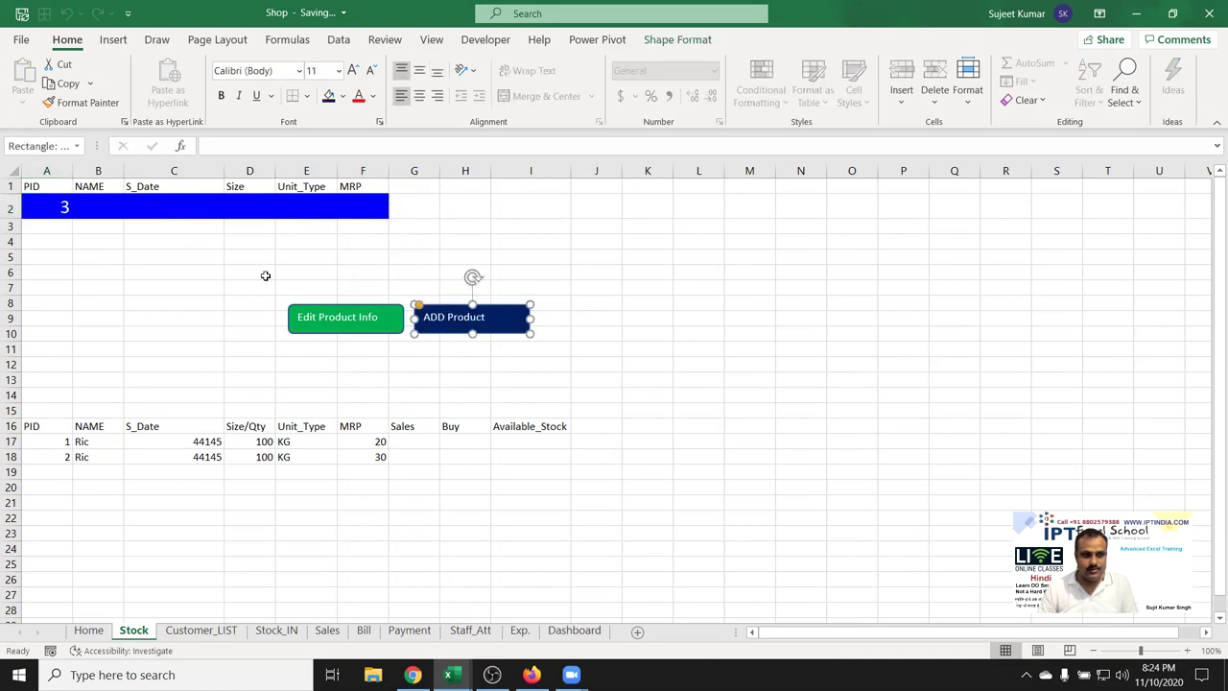
pyautogui.click(94, 205)
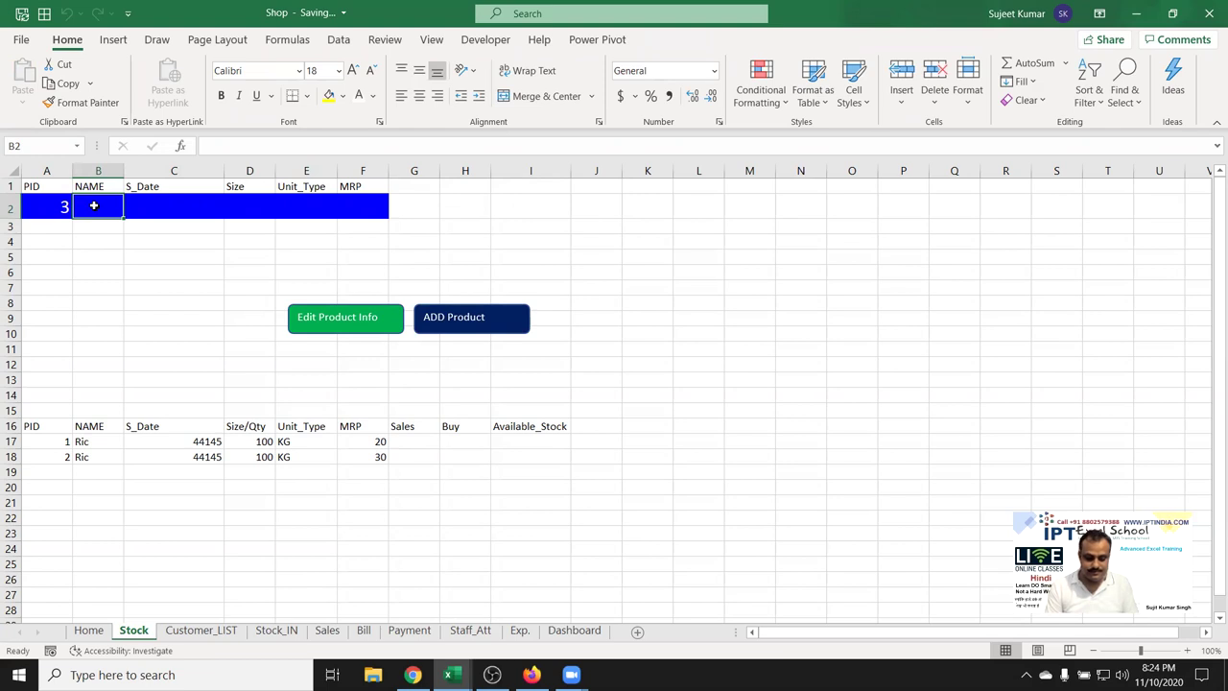
pyautogui.write('Wheet')
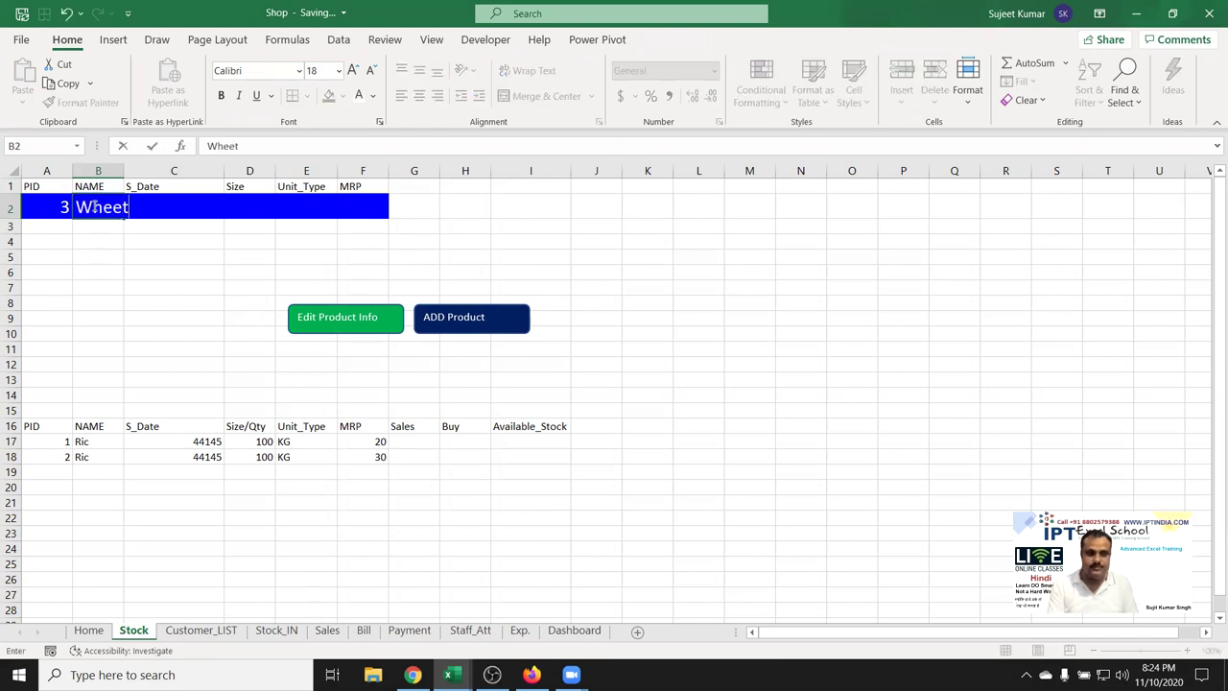
pyautogui.press('Tab')
pyautogui.write('25')
pyautogui.press('Escape')
pyautogui.hotkey('ctrl', ';')
pyautogui.press('Tab')
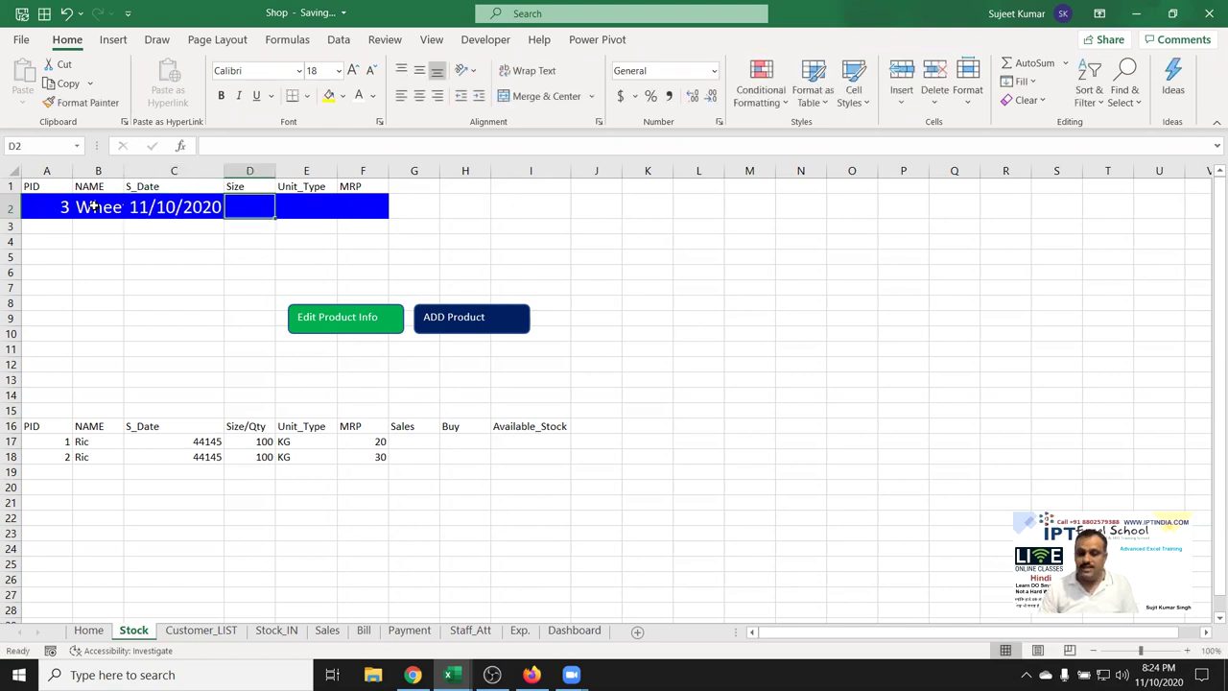
pyautogui.write('25')
pyautogui.press('Tab')
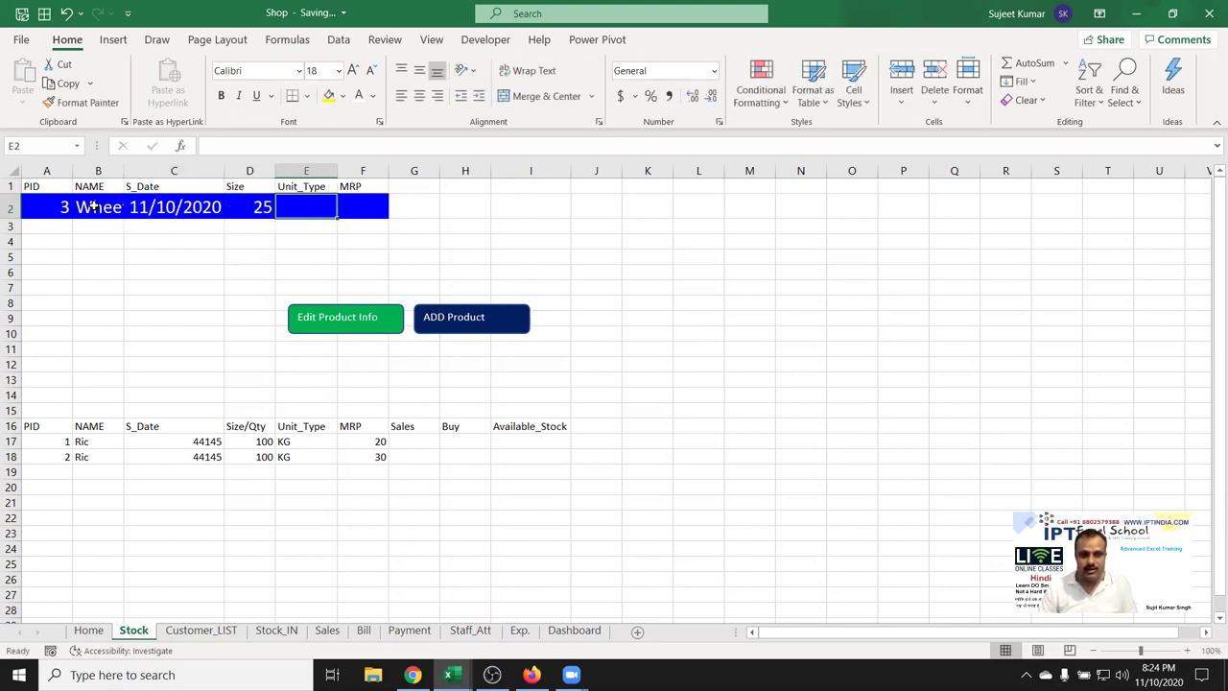
pyautogui.write('K')
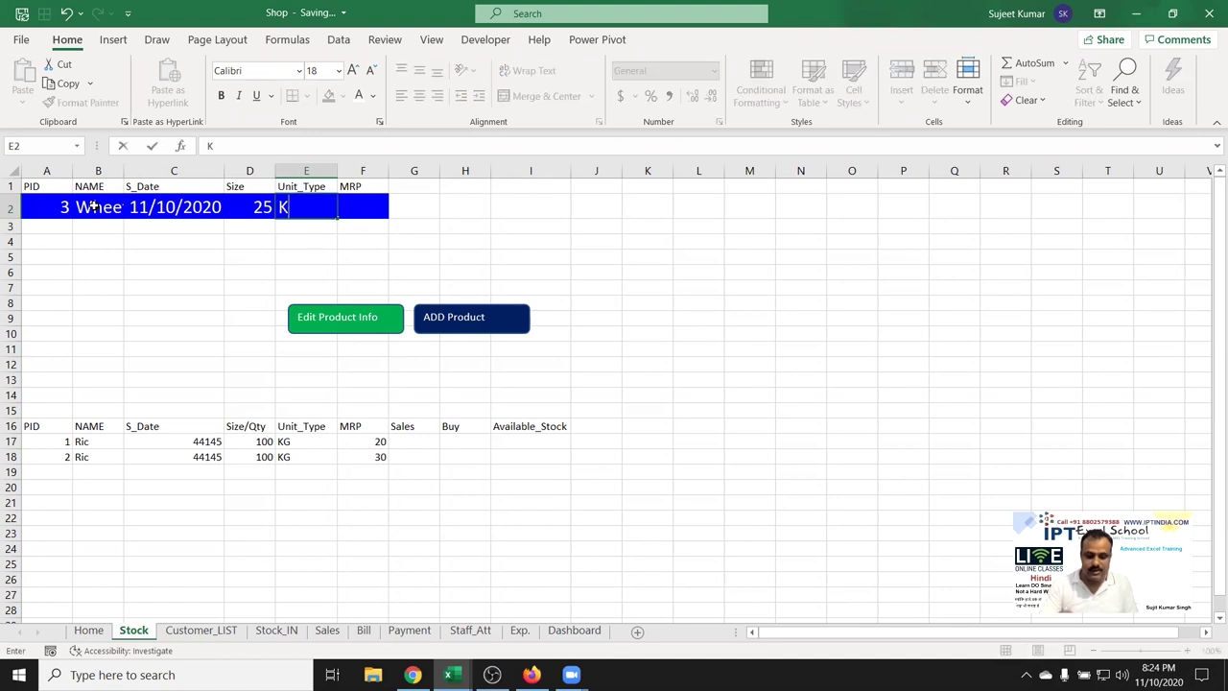
pyautogui.write('G')
pyautogui.press('Right')
pyautogui.press('Right')
# Set Wheet's MRP to 25 and add it to the stock list as product 3
pyautogui.write('20')
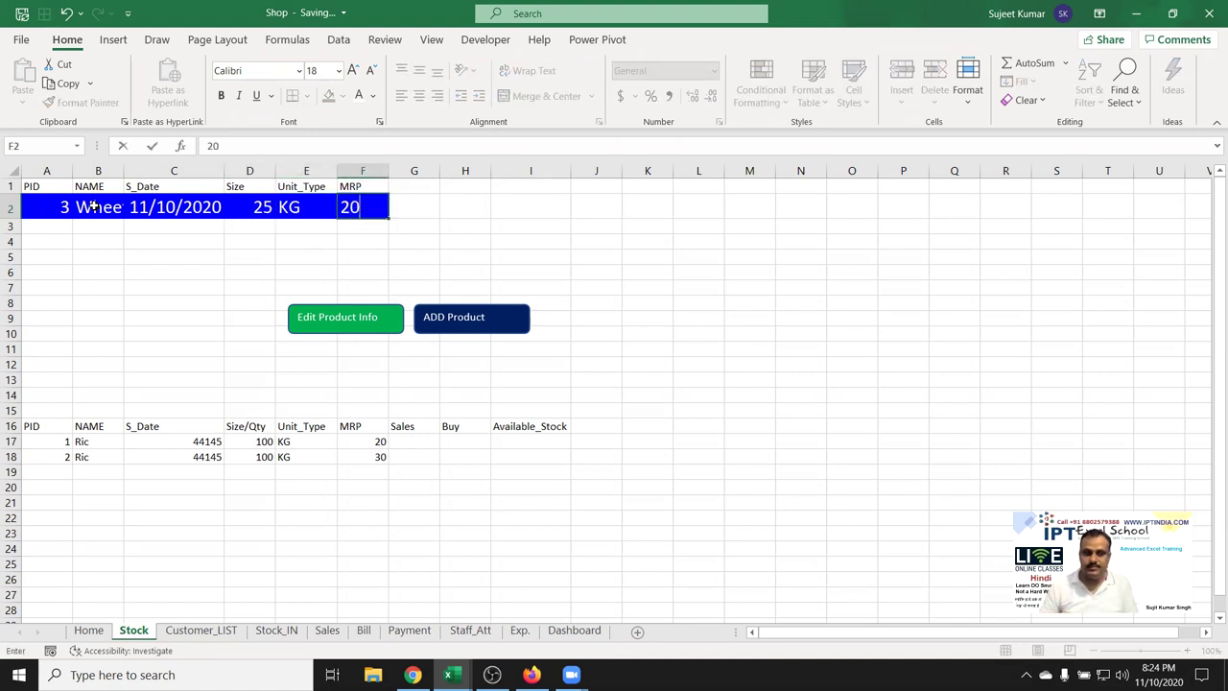
pyautogui.press('Return')
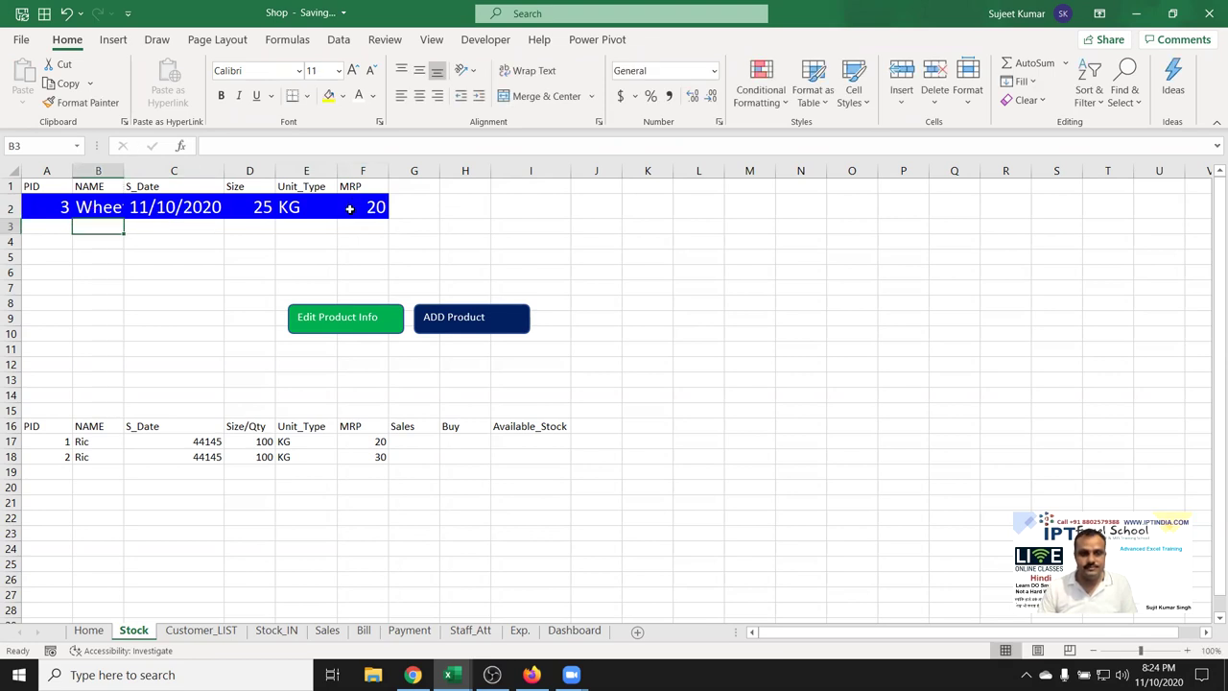
pyautogui.click(370, 206)
pyautogui.write('25')
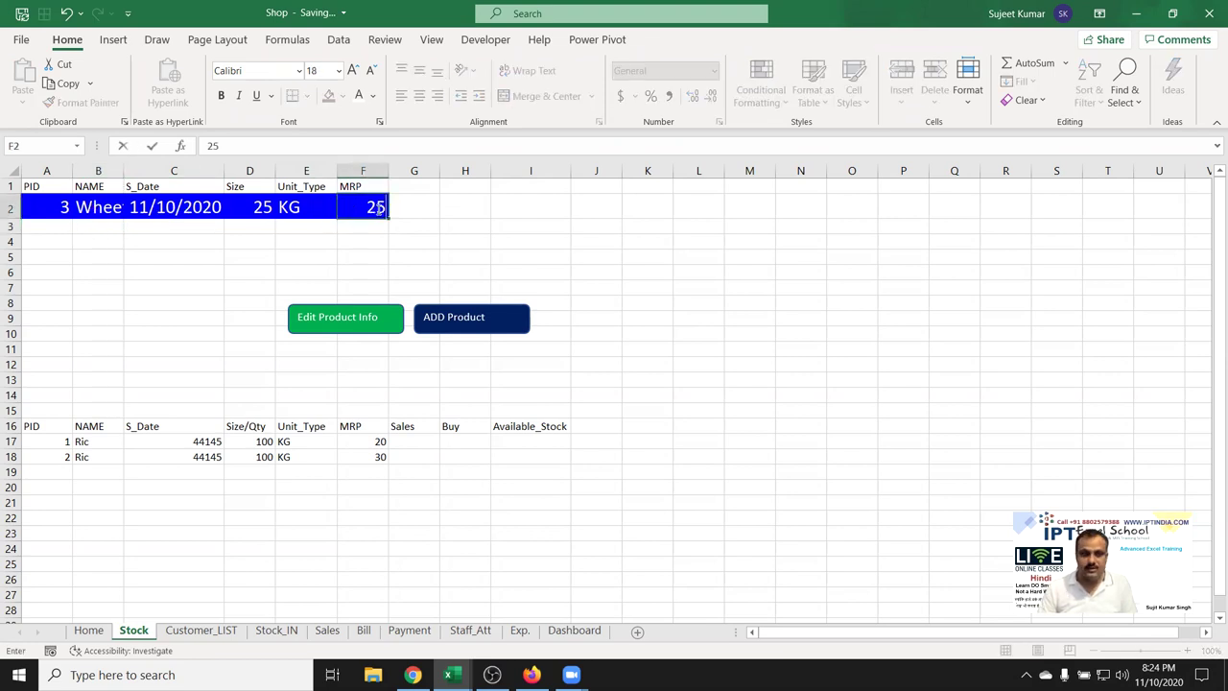
pyautogui.click(443, 236)
pyautogui.click(482, 319)
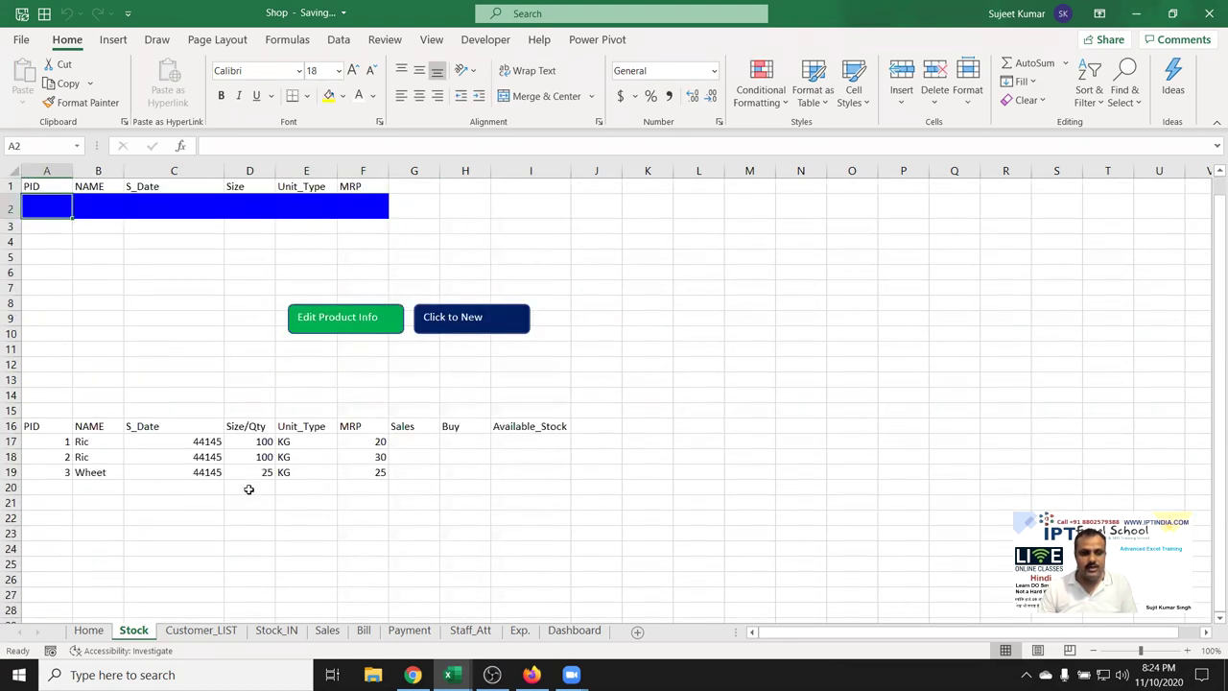
pyautogui.click(198, 440)
# Format C17:C19 as dates (10-Nov-20) and check the Ric and Wheet entries
pyautogui.hotkey('ctrl', 'shift', 'Down')
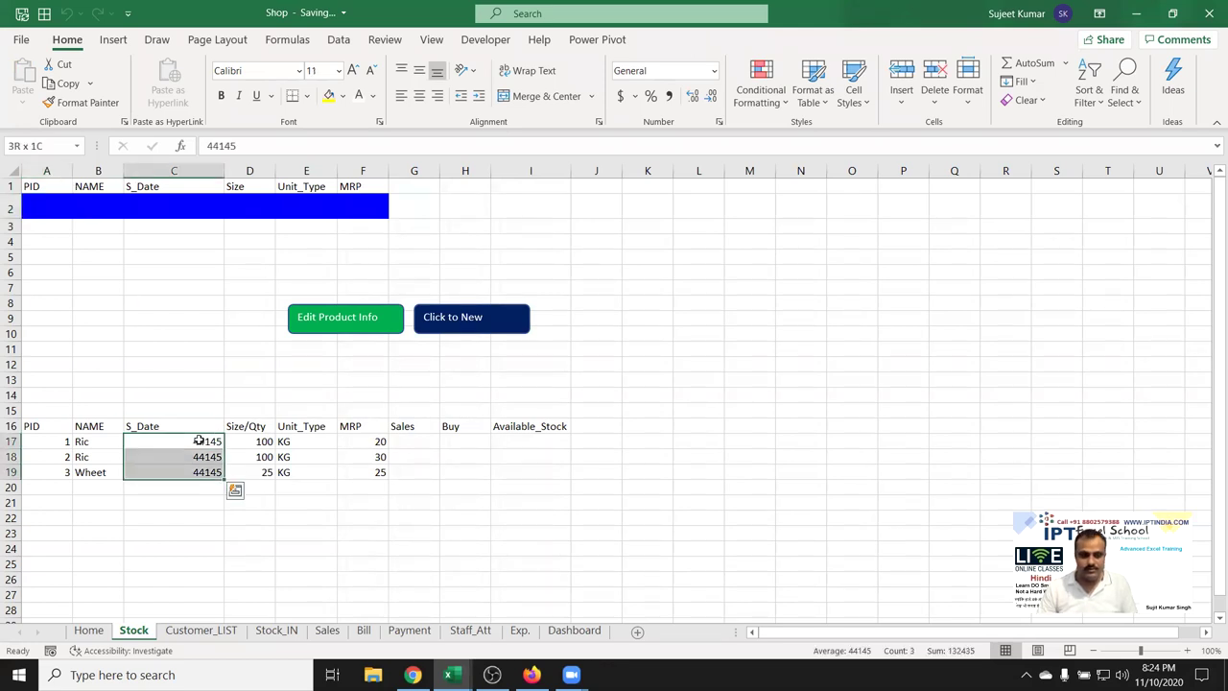
pyautogui.hotkey('ctrl', 'shift', 'Down')
pyautogui.hotkey('ctrl', 'BackSpace')
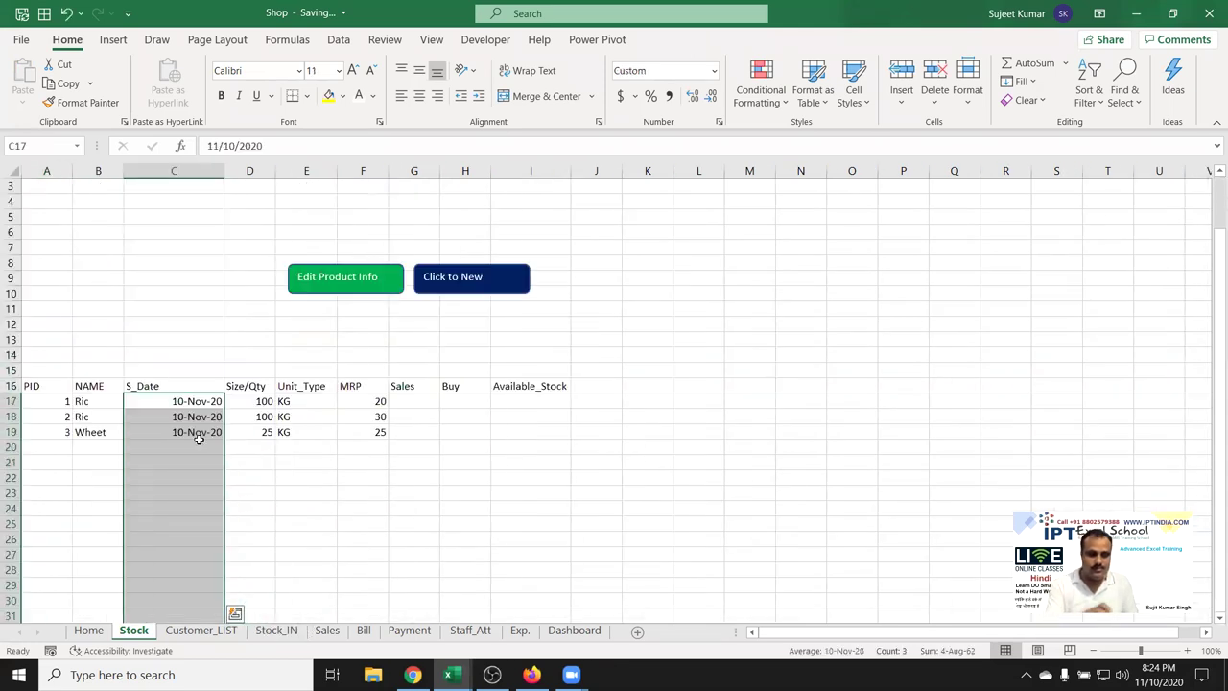
pyautogui.hotkey('ctrl', 'Up')
pyautogui.hotkey('ctrl', 'Up')
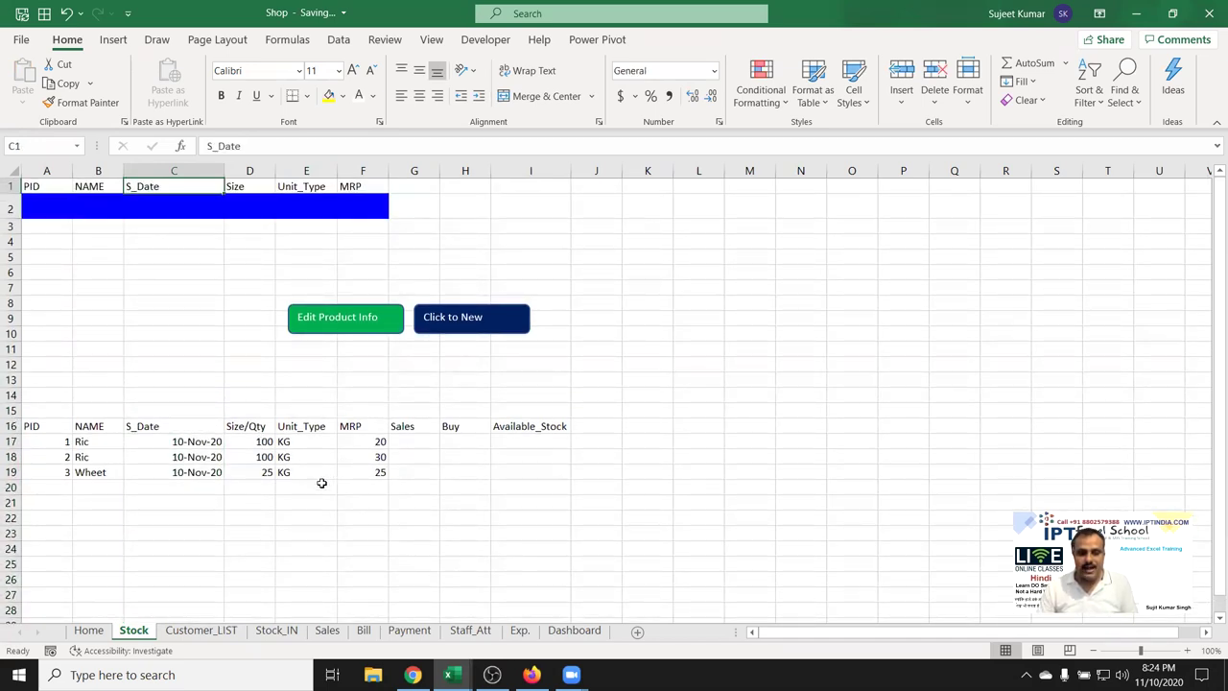
pyautogui.click(95, 472)
pyautogui.click(107, 458)
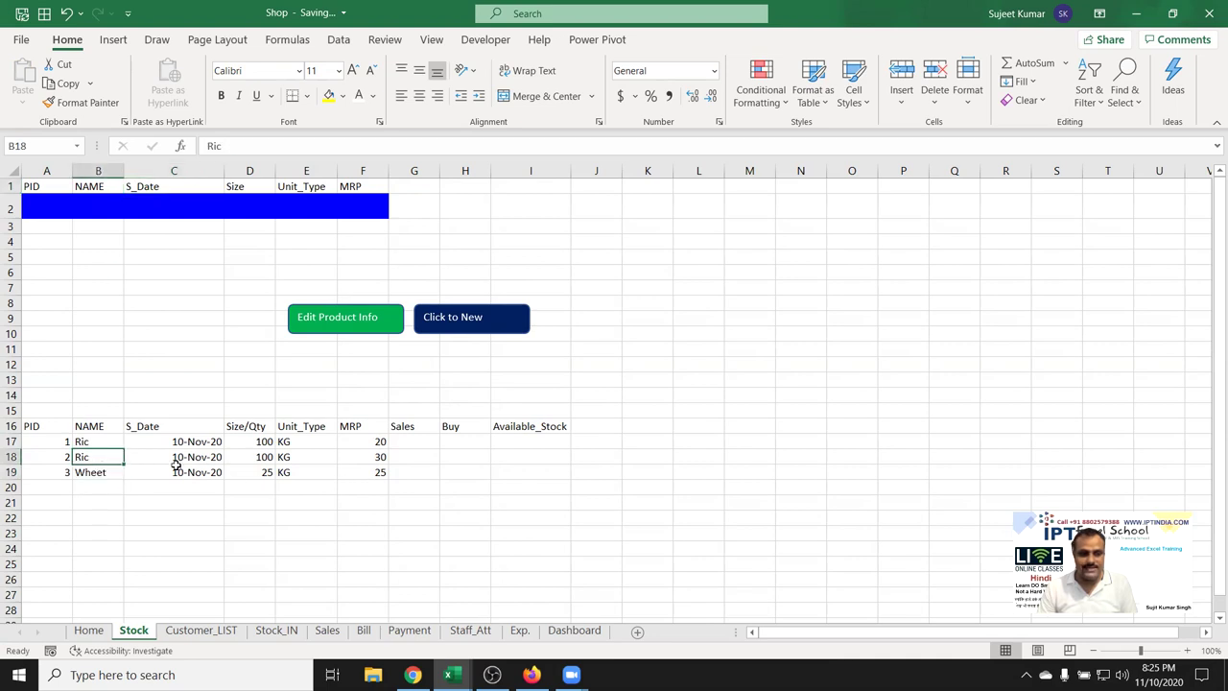
pyautogui.click(376, 461)
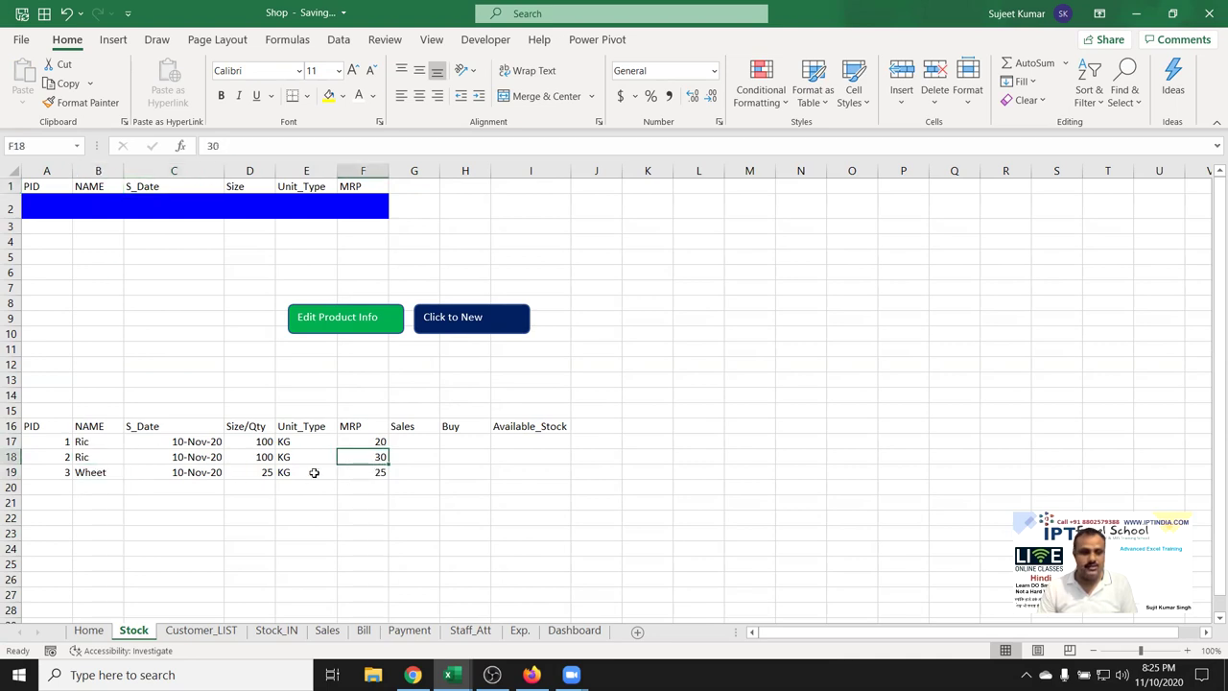
pyautogui.click(269, 370)
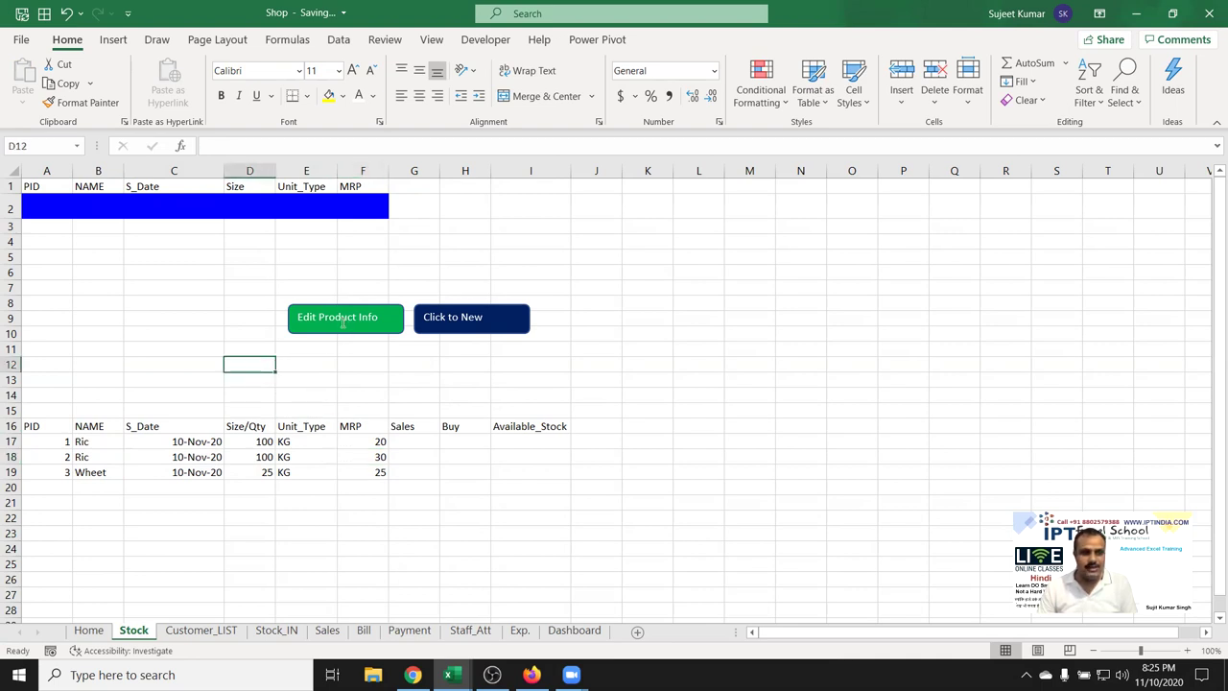
# Select the entry fields B2:F2 and the Edit Product Info shape
pyautogui.click(88, 201)
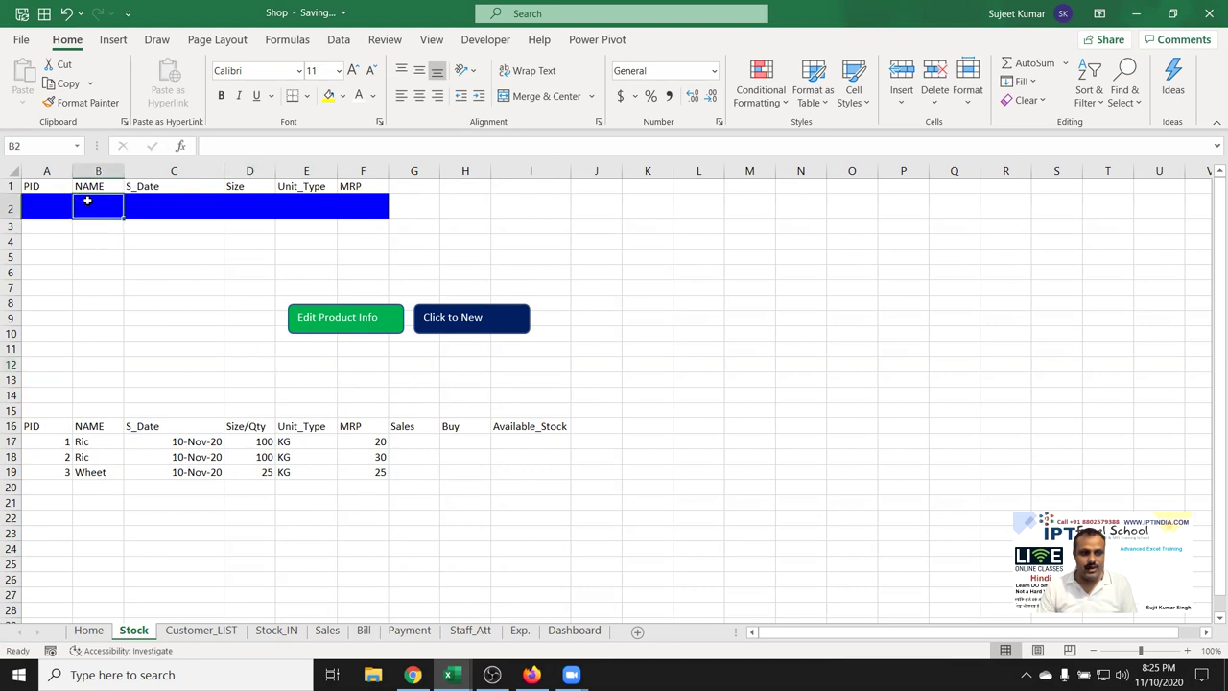
pyautogui.moveTo(88, 200); pyautogui.dragTo(362, 209)
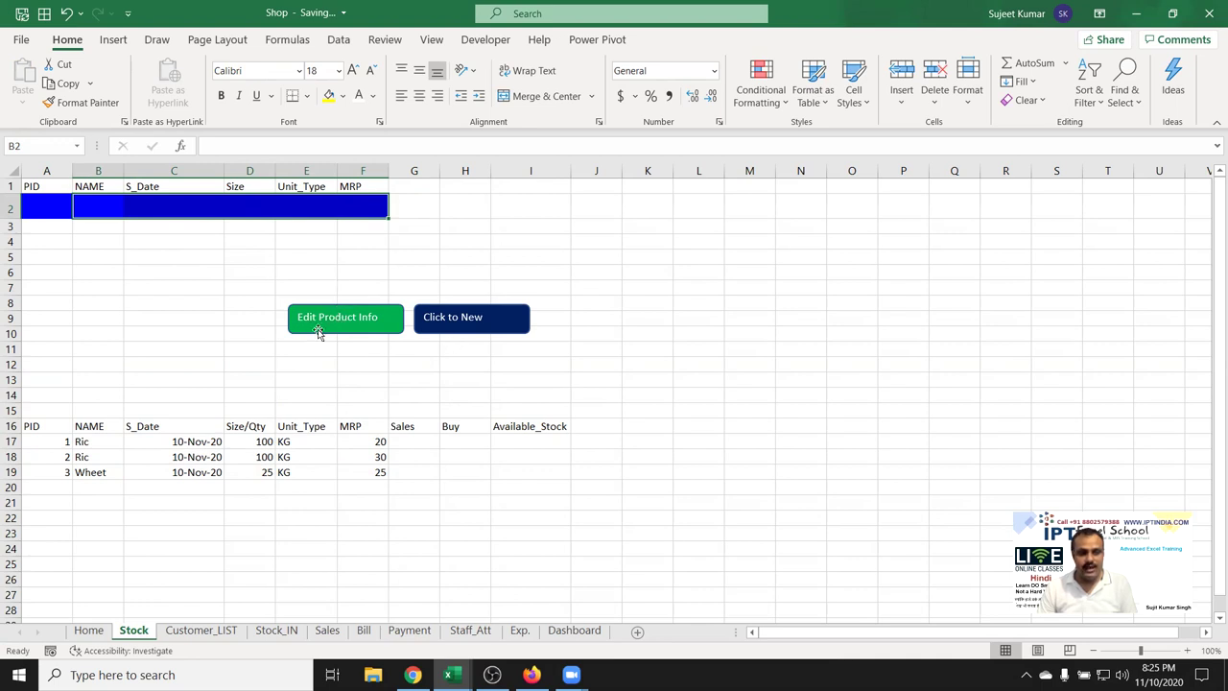
pyautogui.keyDown('ctrl'); pyautogui.click(331, 331); pyautogui.keyUp('ctrl')
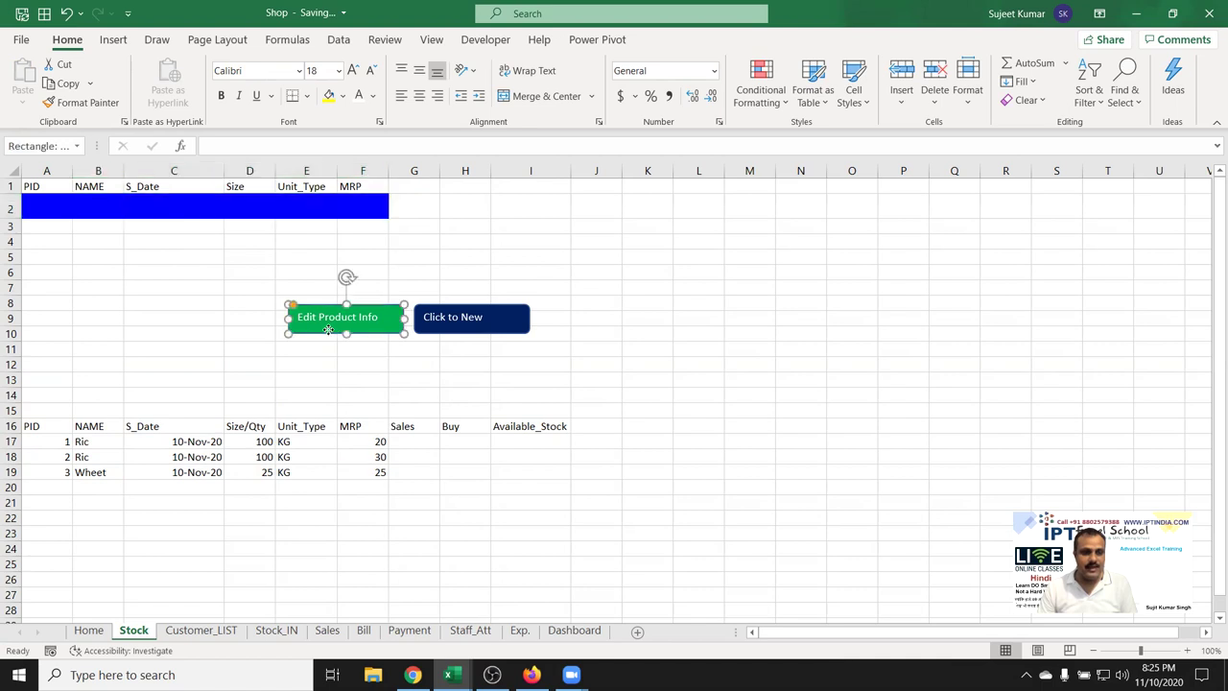
pyautogui.click(270, 280)
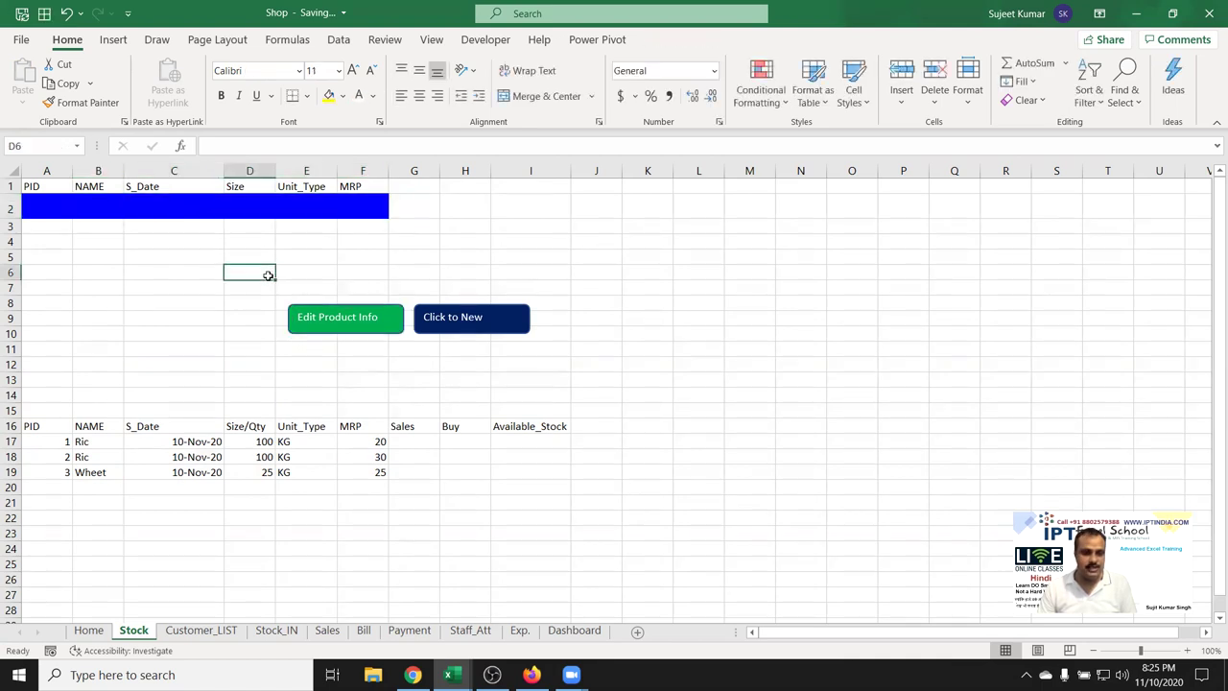
# Create a new Sub rr below the existing macro with a placeholder MsgBox("Please Enter PID") line
pyautogui.hotkey('alt', 'F11')
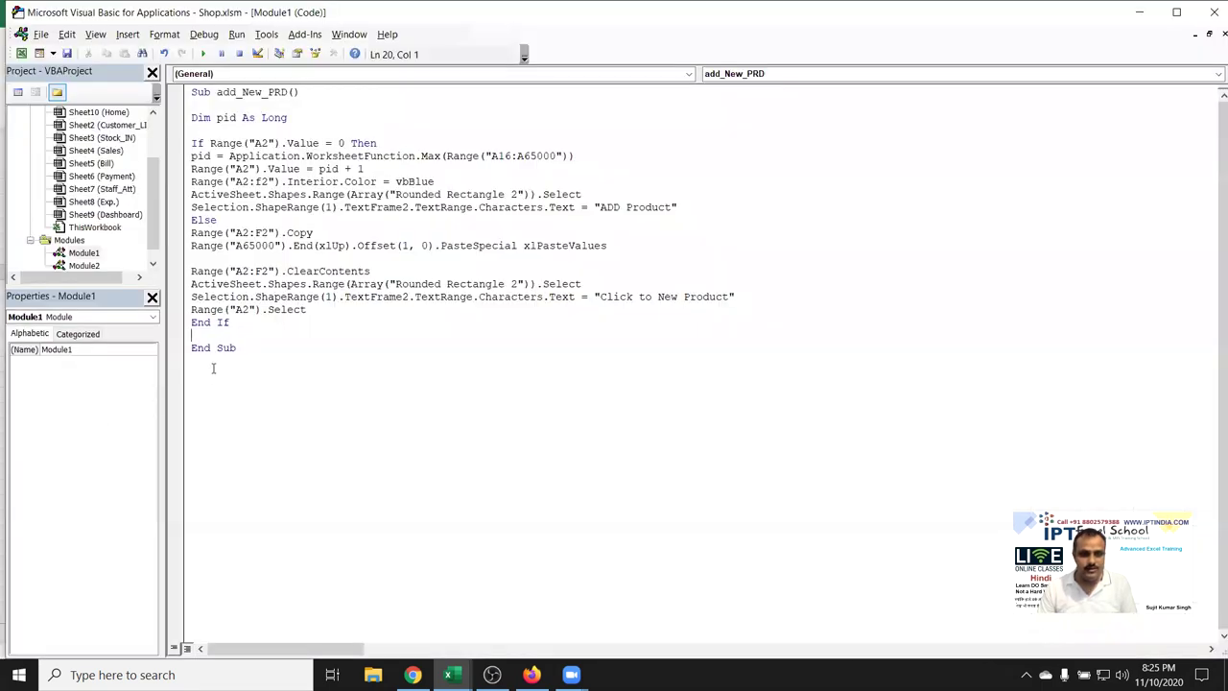
pyautogui.press('Return')
pyautogui.click(295, 400)
pyautogui.write('sub rr')
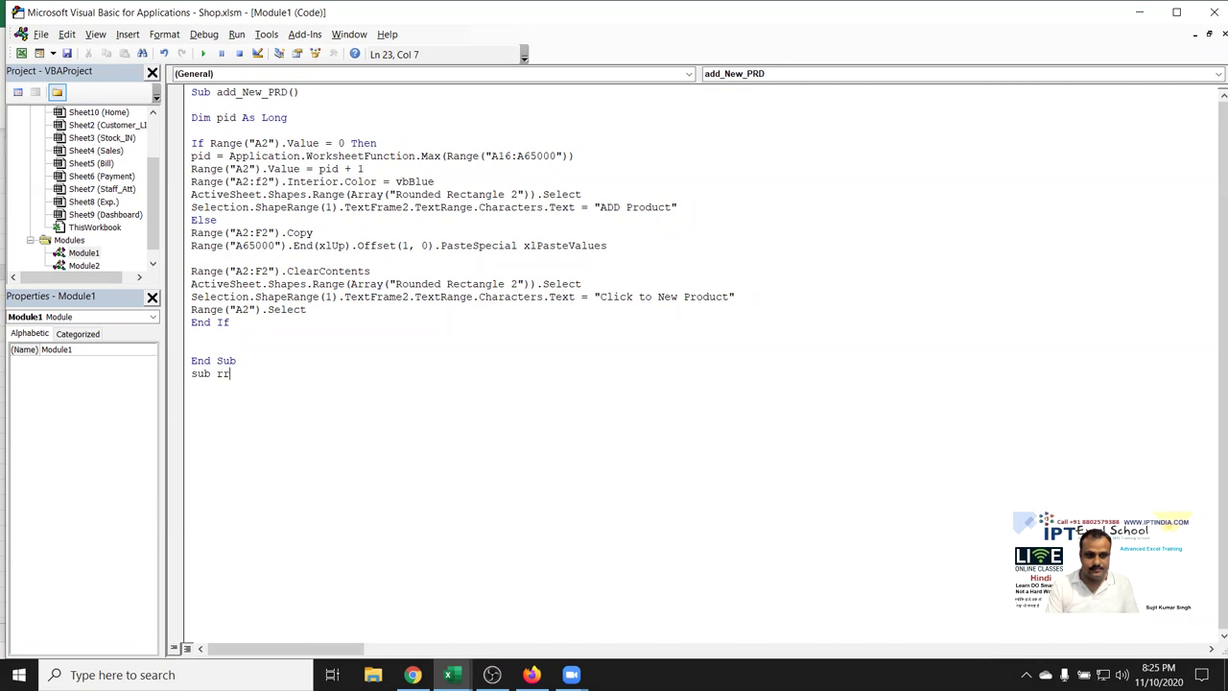
pyautogui.press('Return')
pyautogui.press('Return')
pyautogui.press('Return')
pyautogui.press('Return')
pyautogui.press('Return')
pyautogui.press('Return')
pyautogui.press('Up')
pyautogui.press('Up')
pyautogui.press('Up')
pyautogui.press('Up')
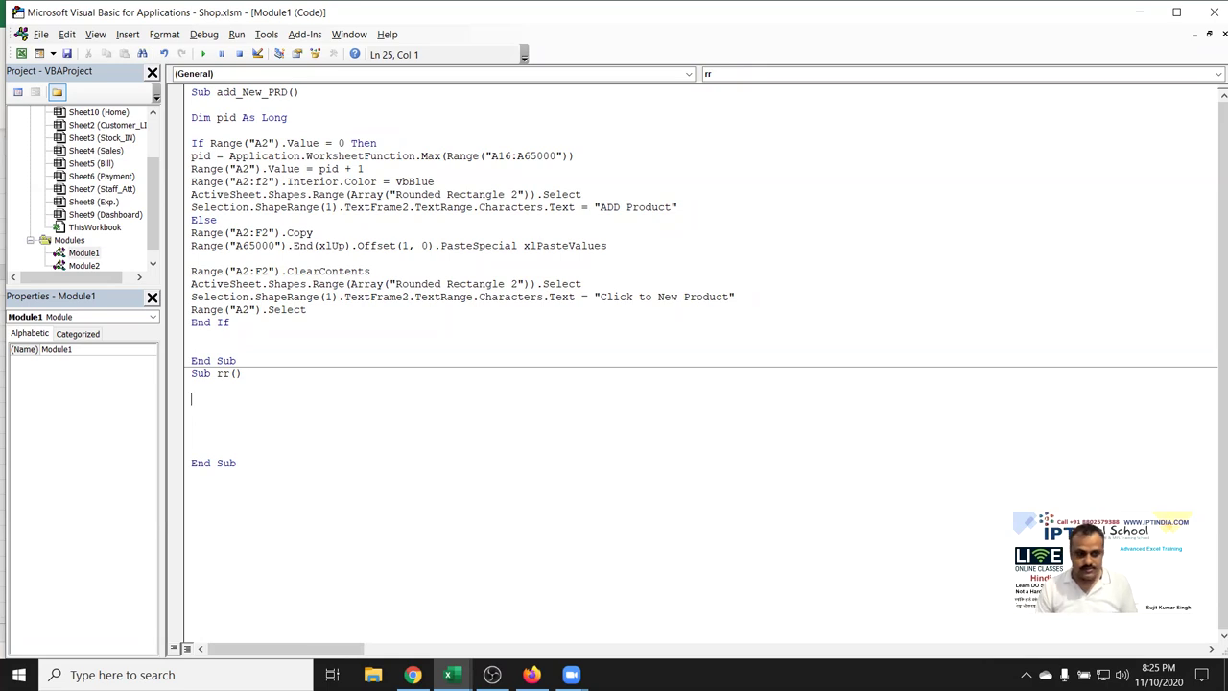
pyautogui.hotkey('ctrl', 's')
pyautogui.hotkey('alt', 'F11')
pyautogui.hotkey('alt', 'F11')
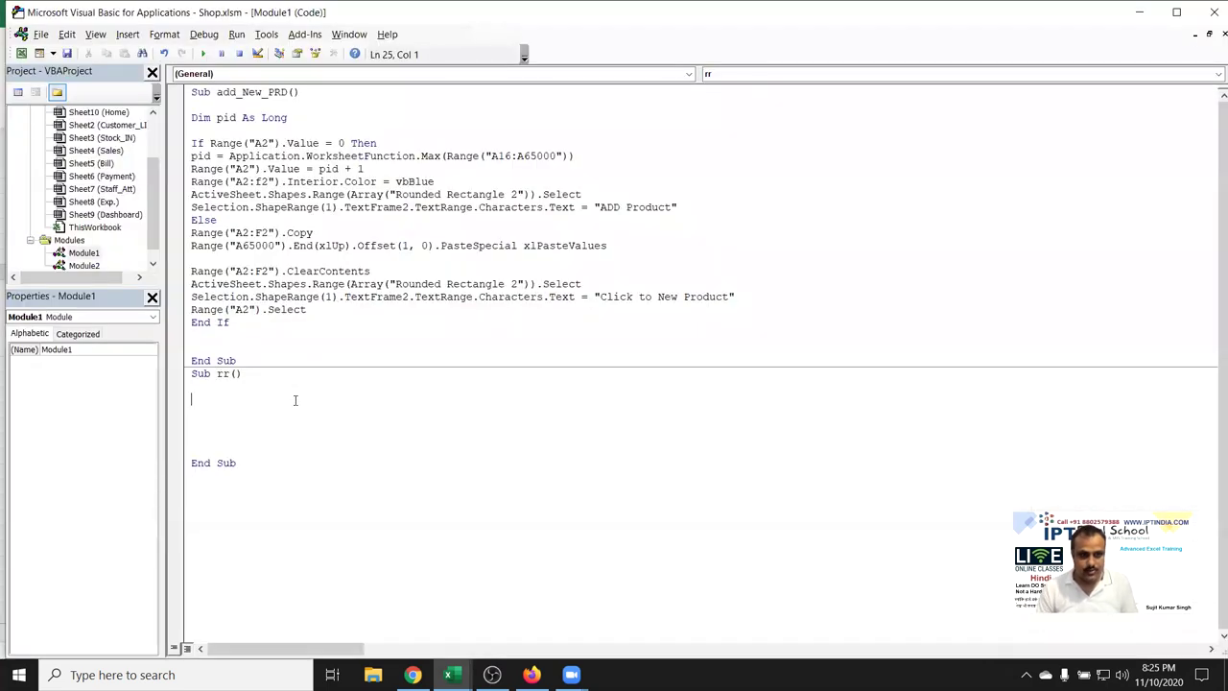
pyautogui.write('msgbox')
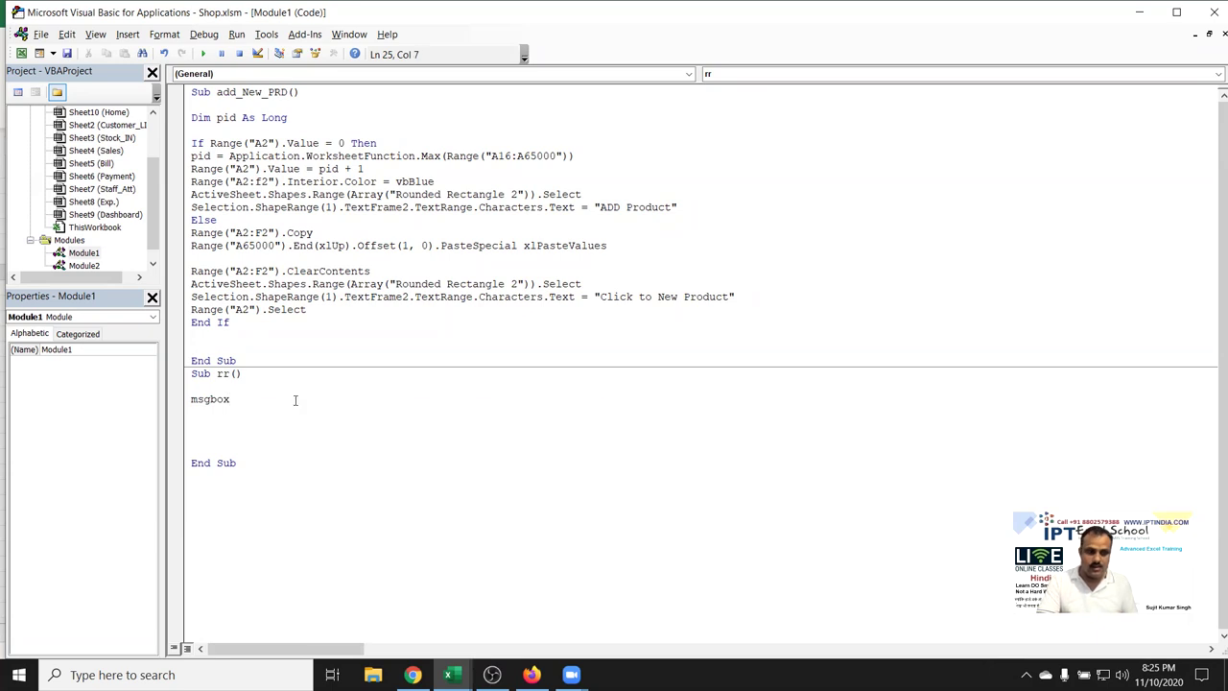
pyautogui.write('("Please E')
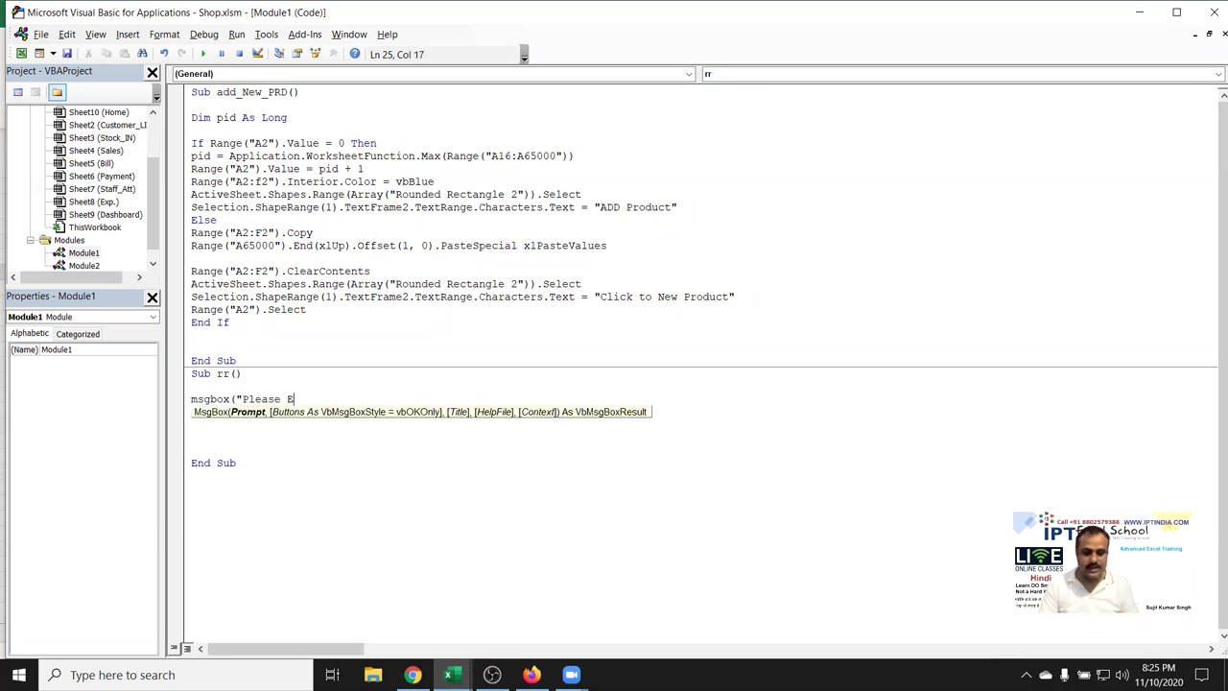
pyautogui.write('nter ')
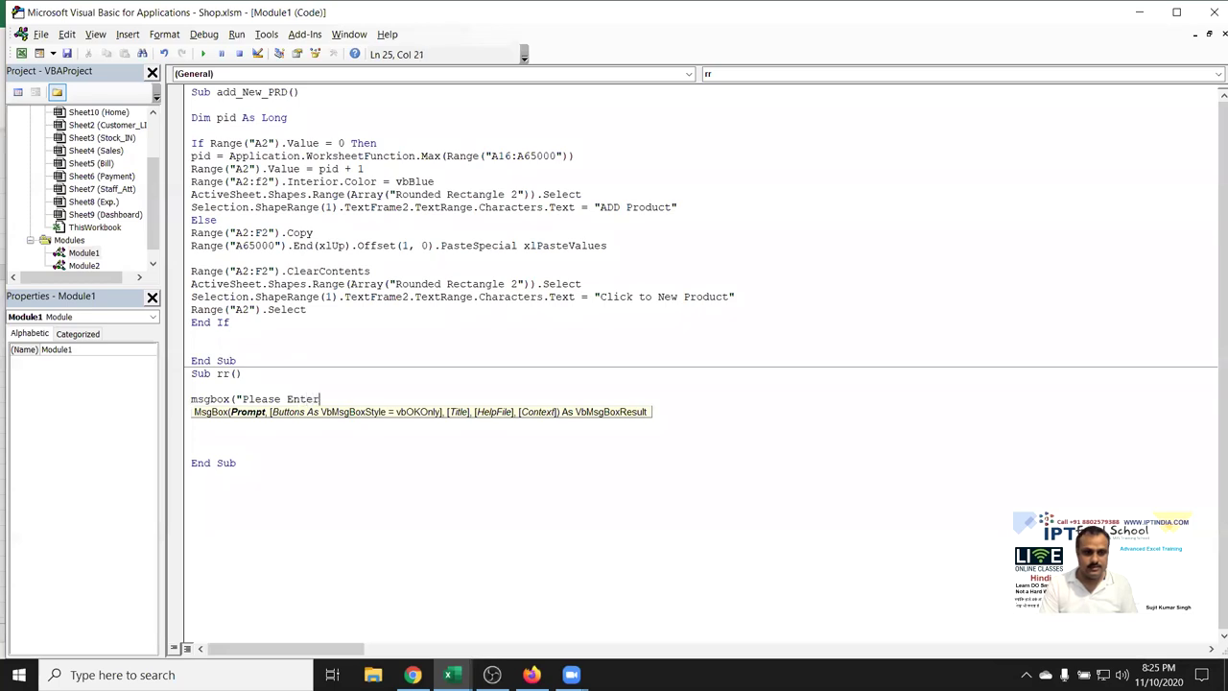
pyautogui.write('PID')
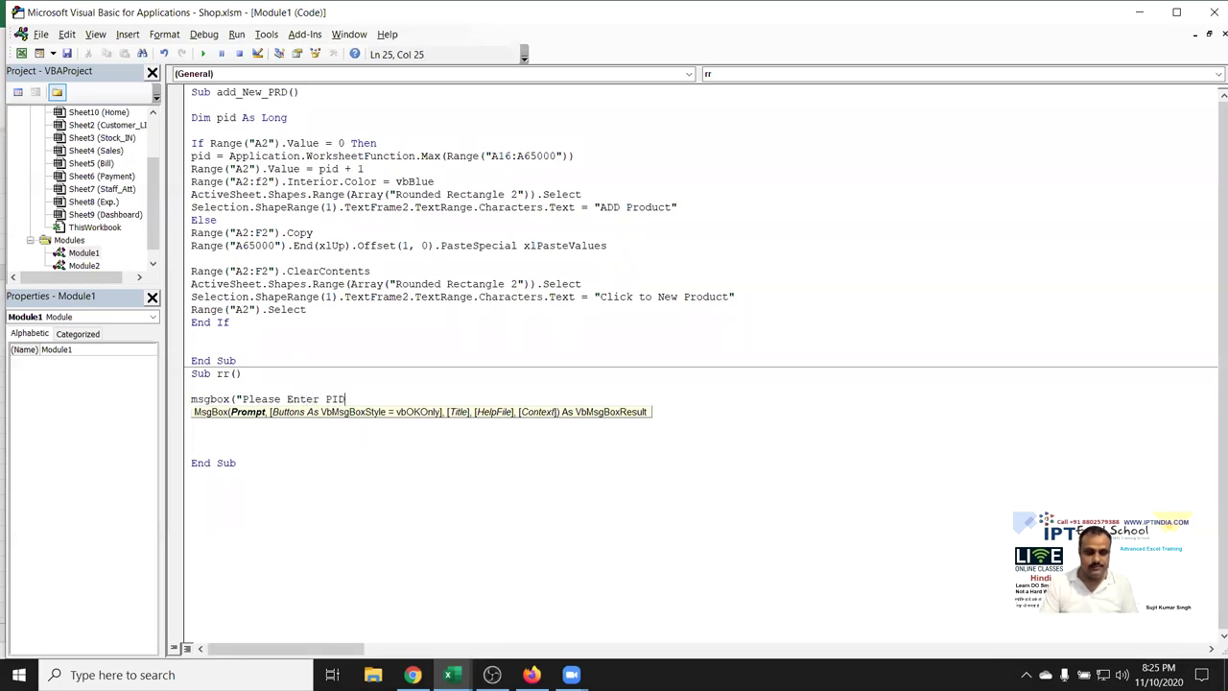
pyautogui.press('Return')
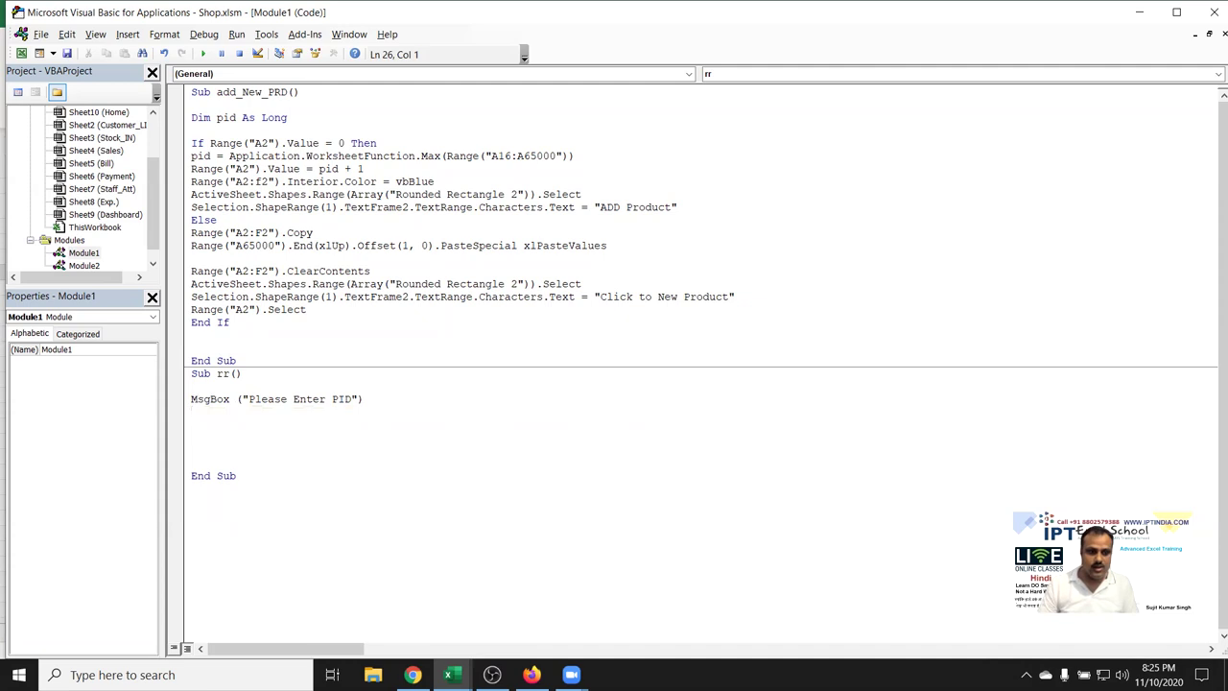
# Replace the MsgBox line with Dim PID As Long and PID = InputBox("Enter PID ")
pyautogui.moveTo(364, 399); pyautogui.dragTo(181, 409)
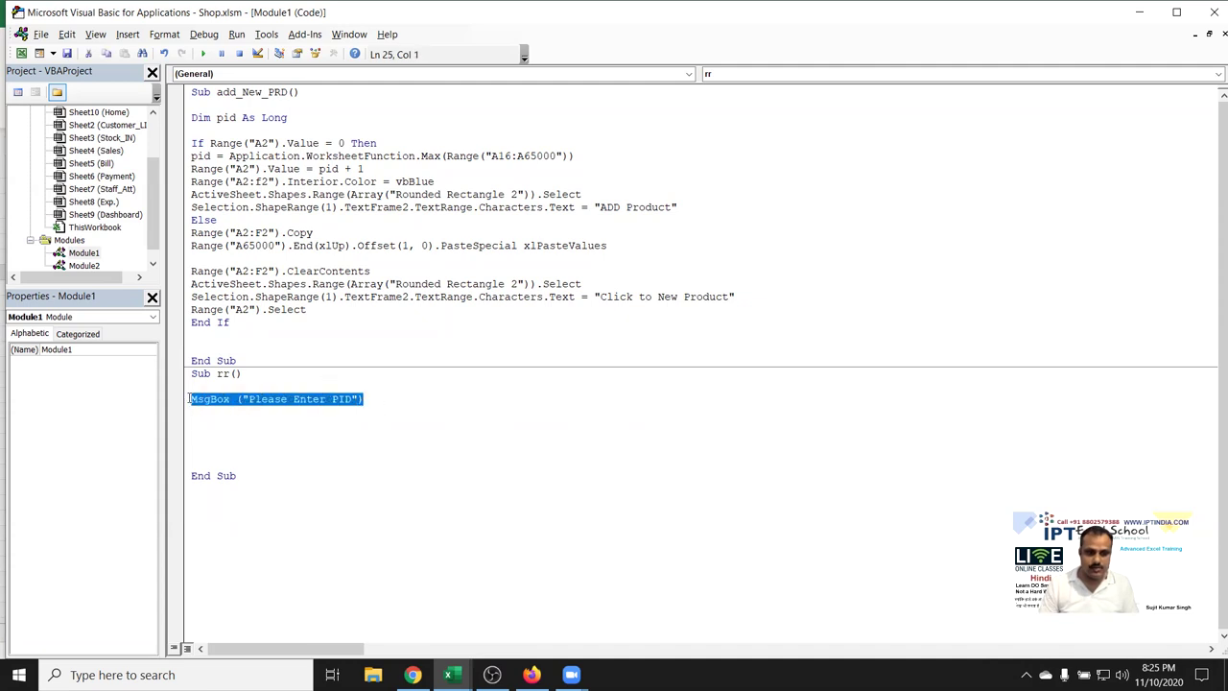
pyautogui.write('dim PID')
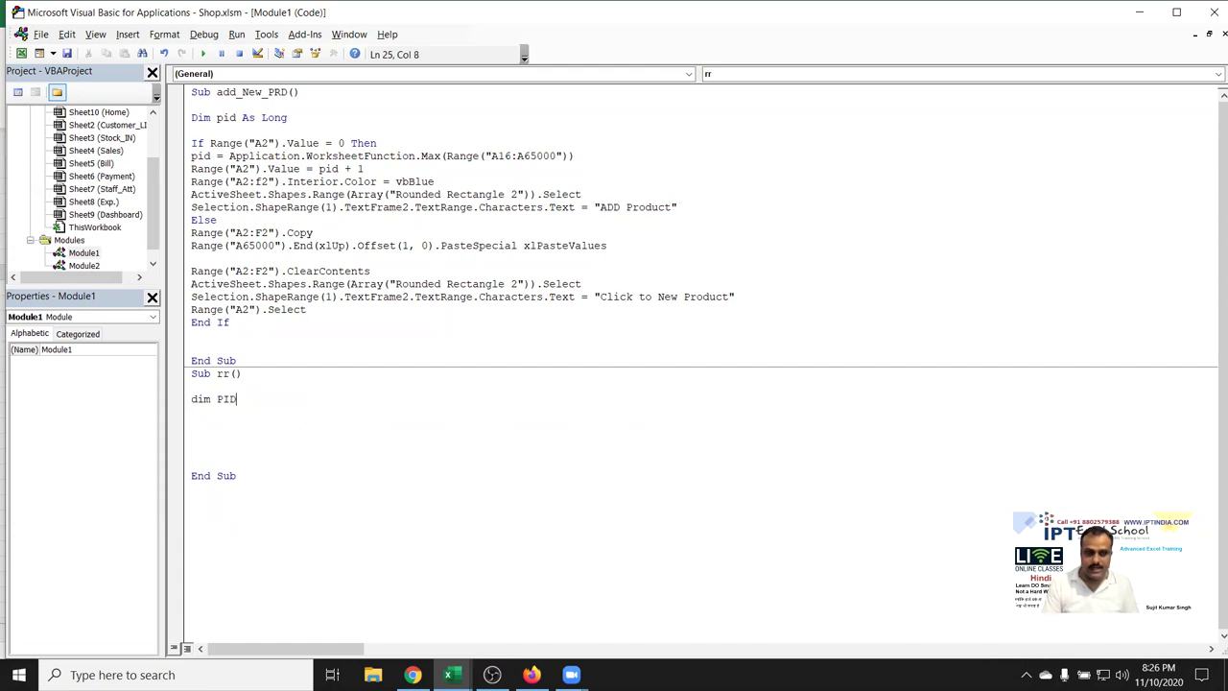
pyautogui.write('=')
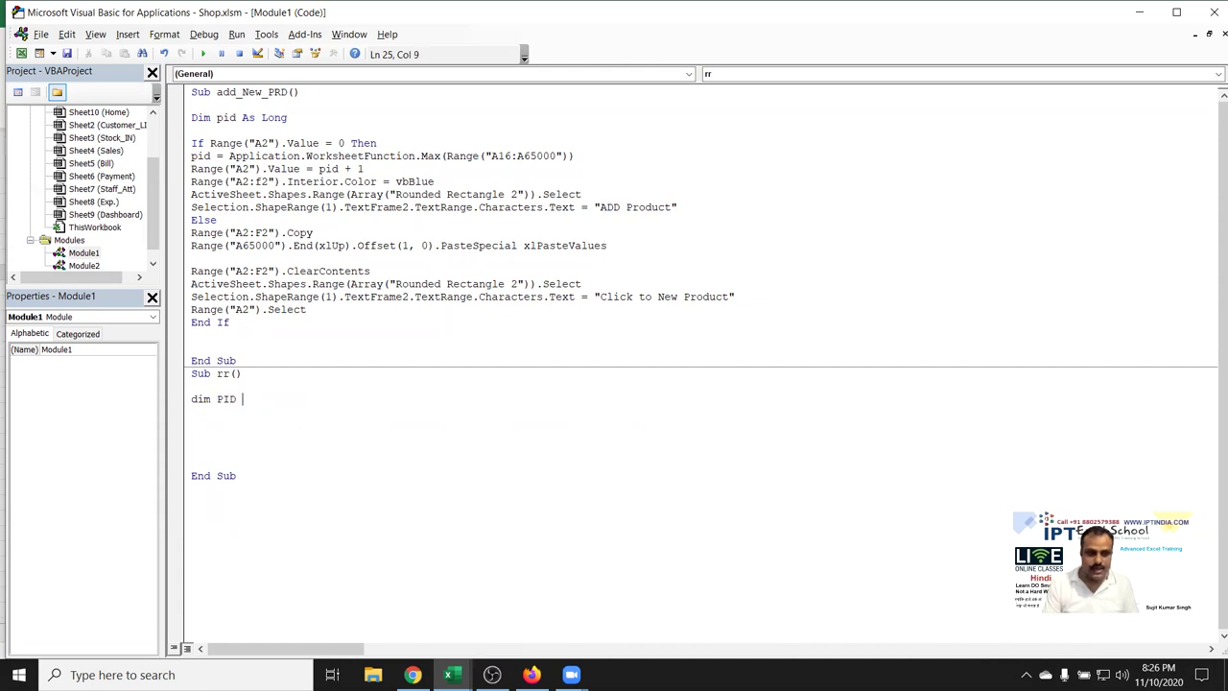
pyautogui.write('as lo')
pyautogui.press('Tab')
pyautogui.press('Return')
pyautogui.write('PID=in')
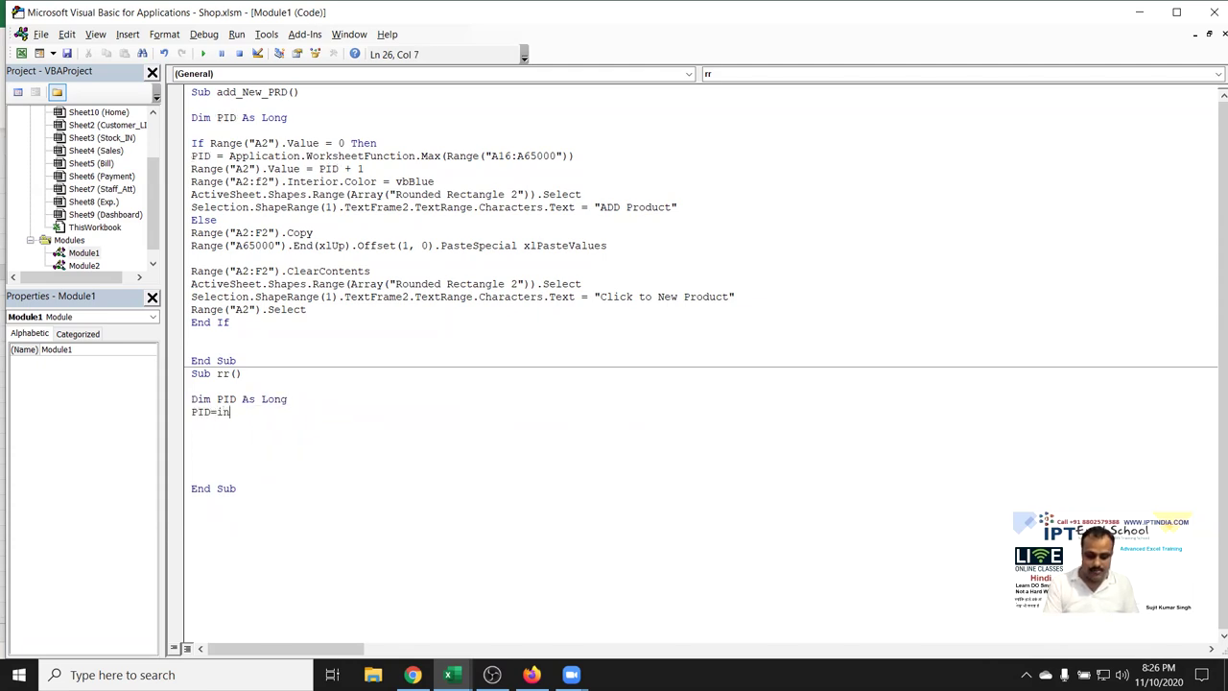
pyautogui.write('putbox(')
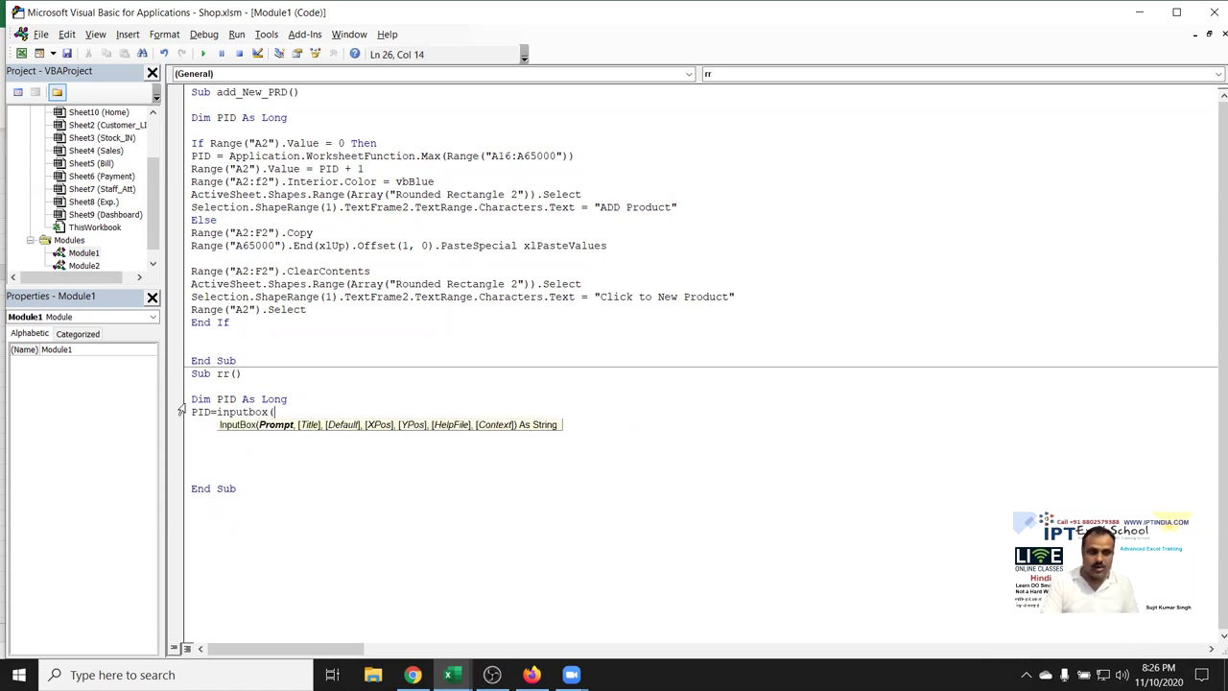
pyautogui.write('"Enter PID')
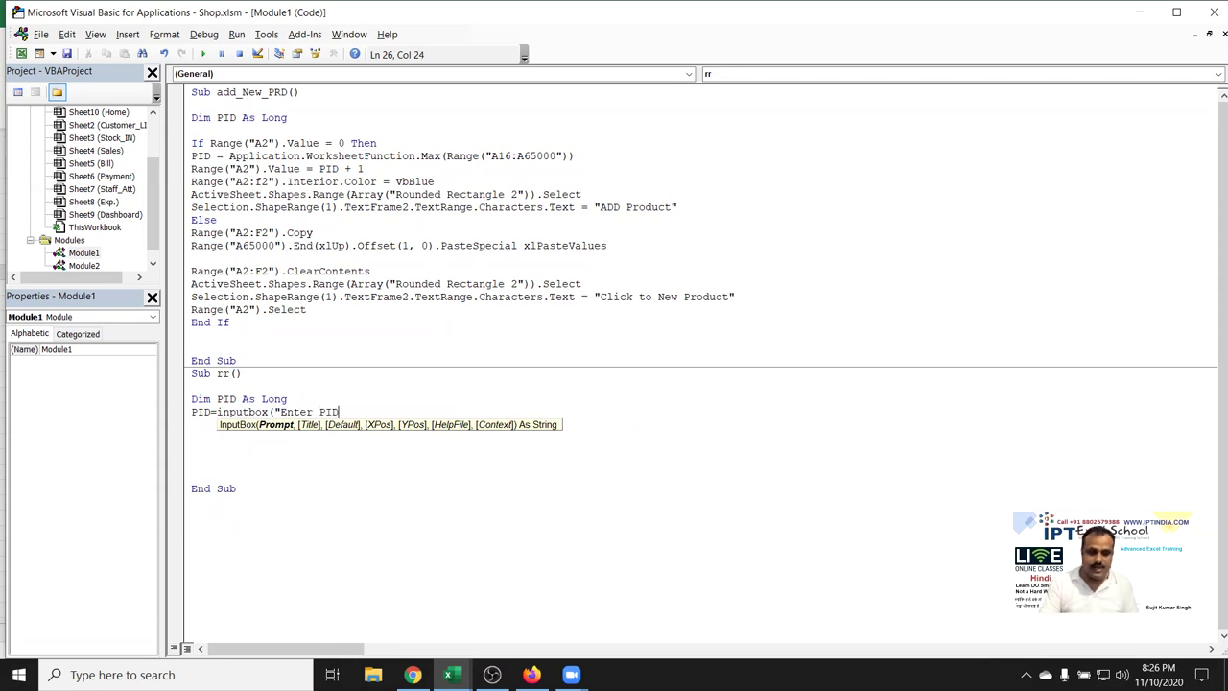
pyautogui.write('No.')
pyautogui.press('BackSpace')
pyautogui.press('BackSpace')
pyautogui.press('BackSpace')
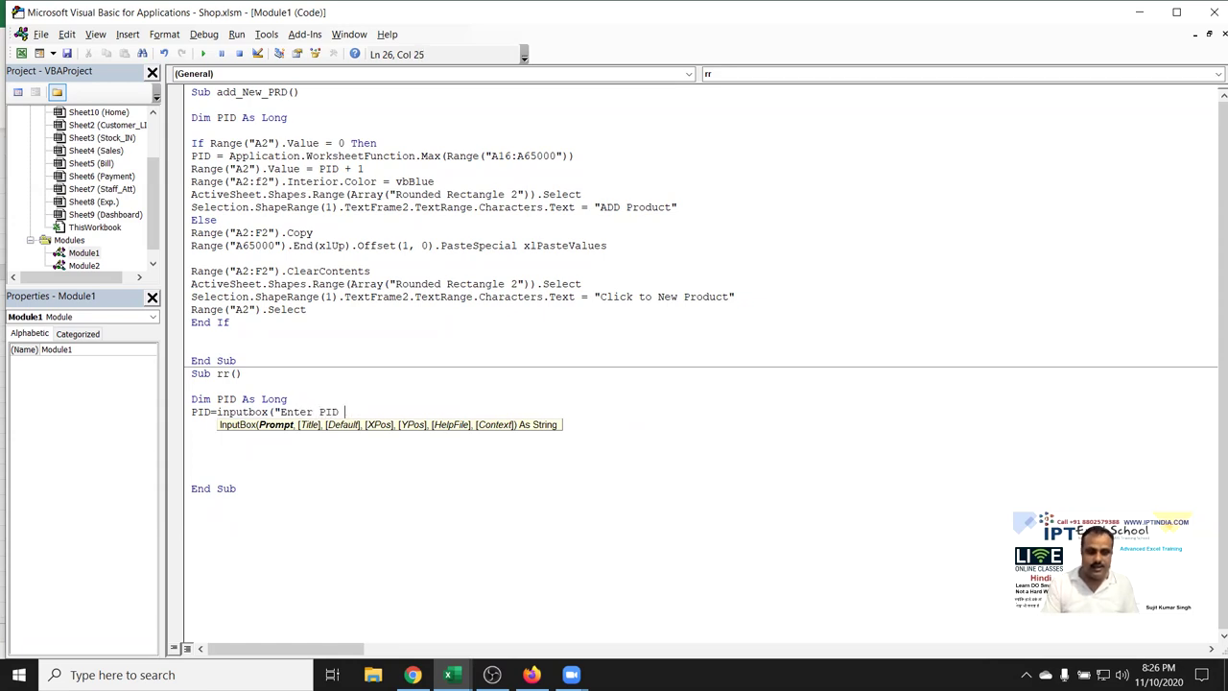
pyautogui.write(')')
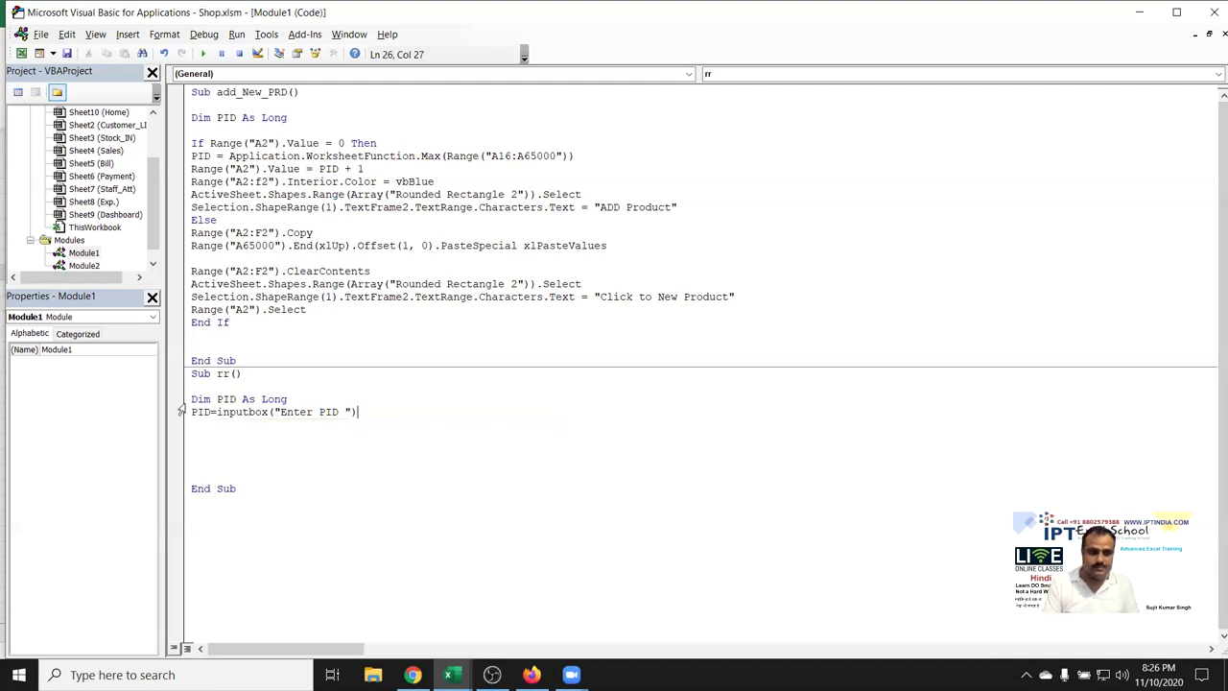
pyautogui.press('Return')
pyautogui.press('Return')
# Add the line Range("A2").Value = PID to write the entered PID into A2
pyautogui.write('range("A2").')
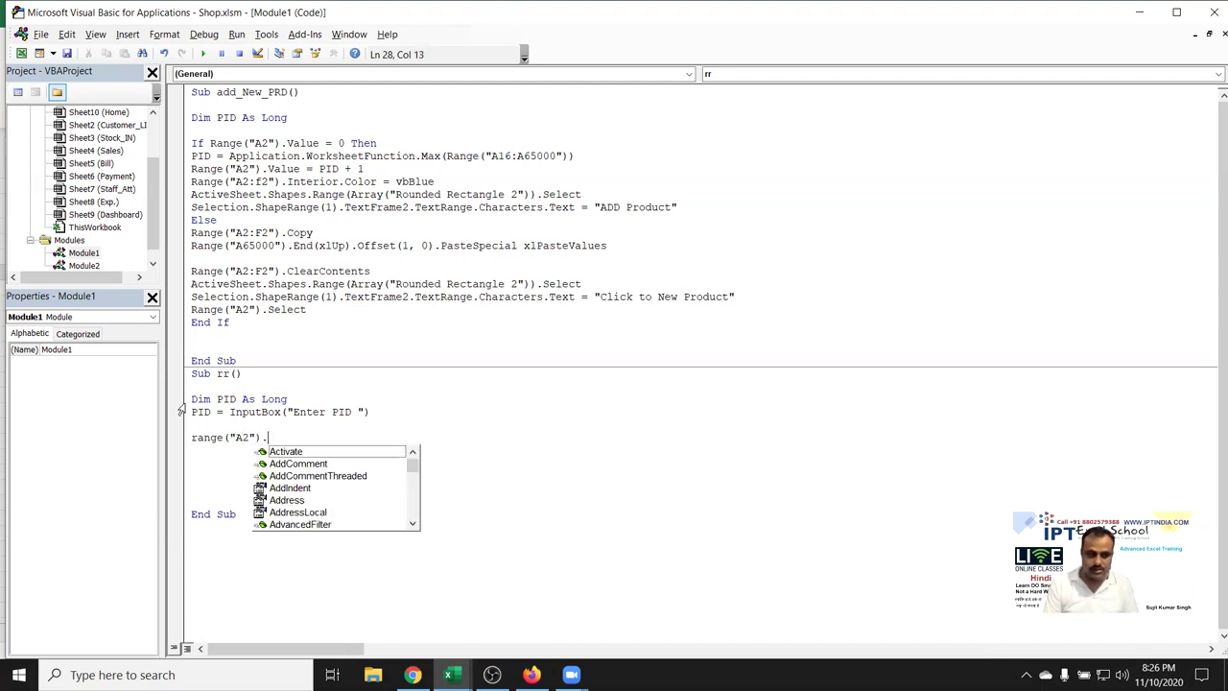
pyautogui.write('va')
pyautogui.press('Tab')
pyautogui.write('=pid')
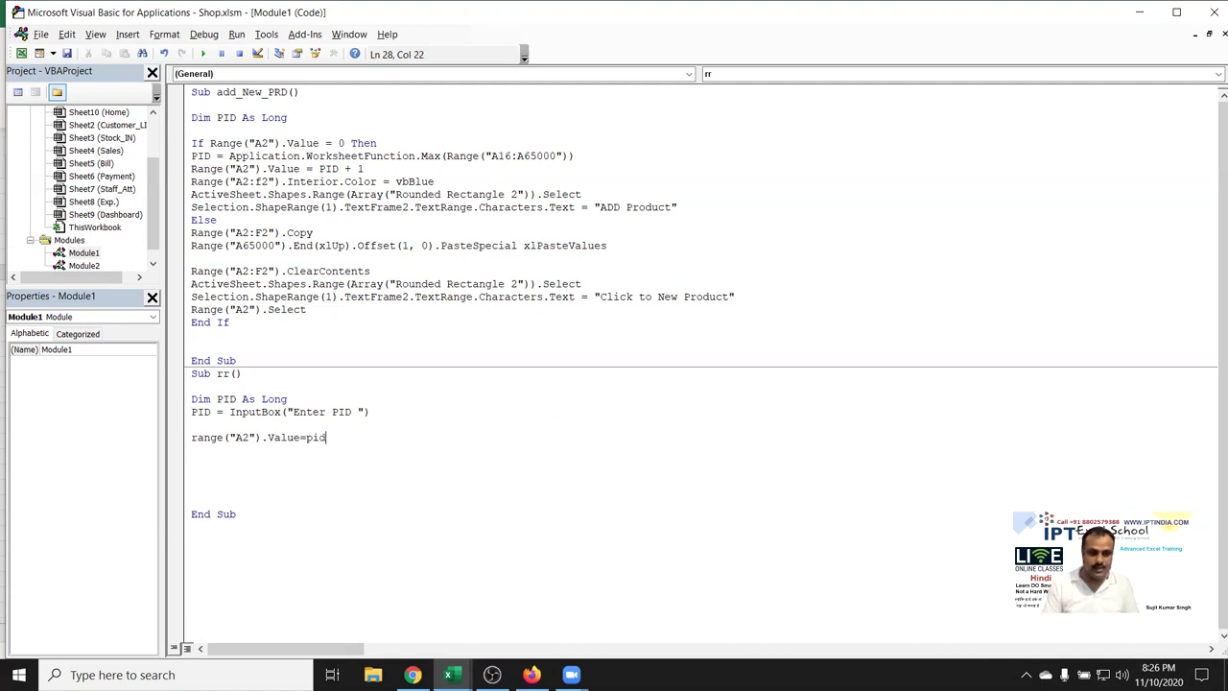
pyautogui.press('Return')
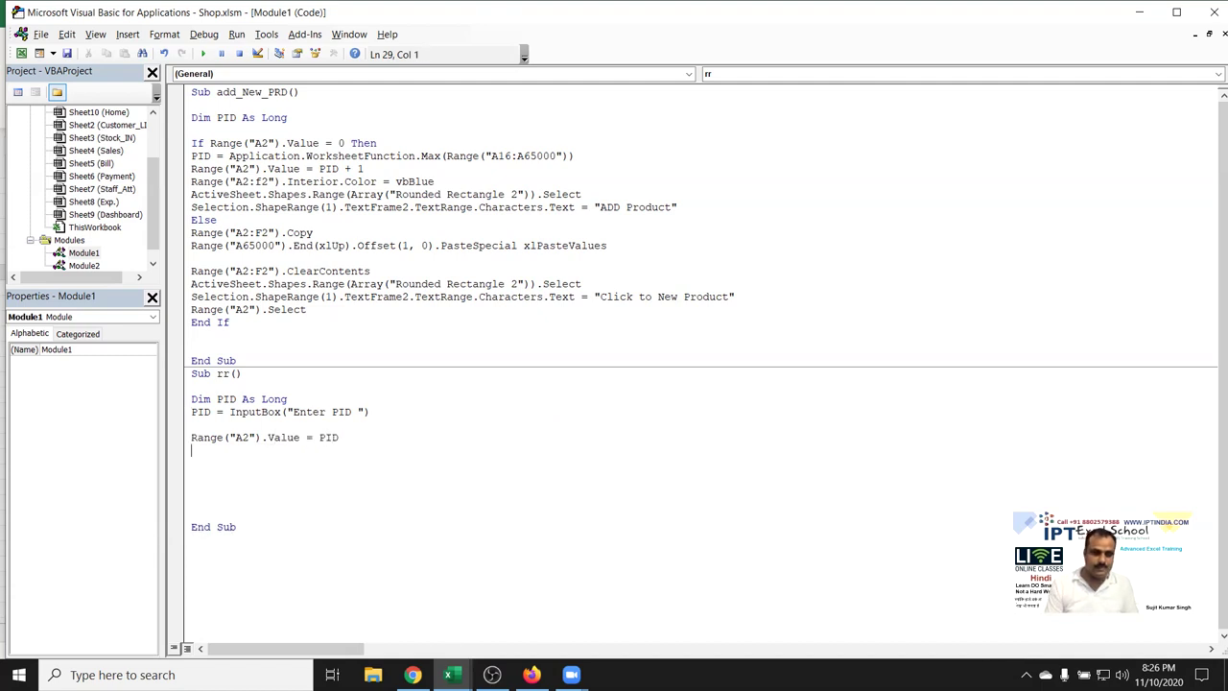
pyautogui.press('Return')
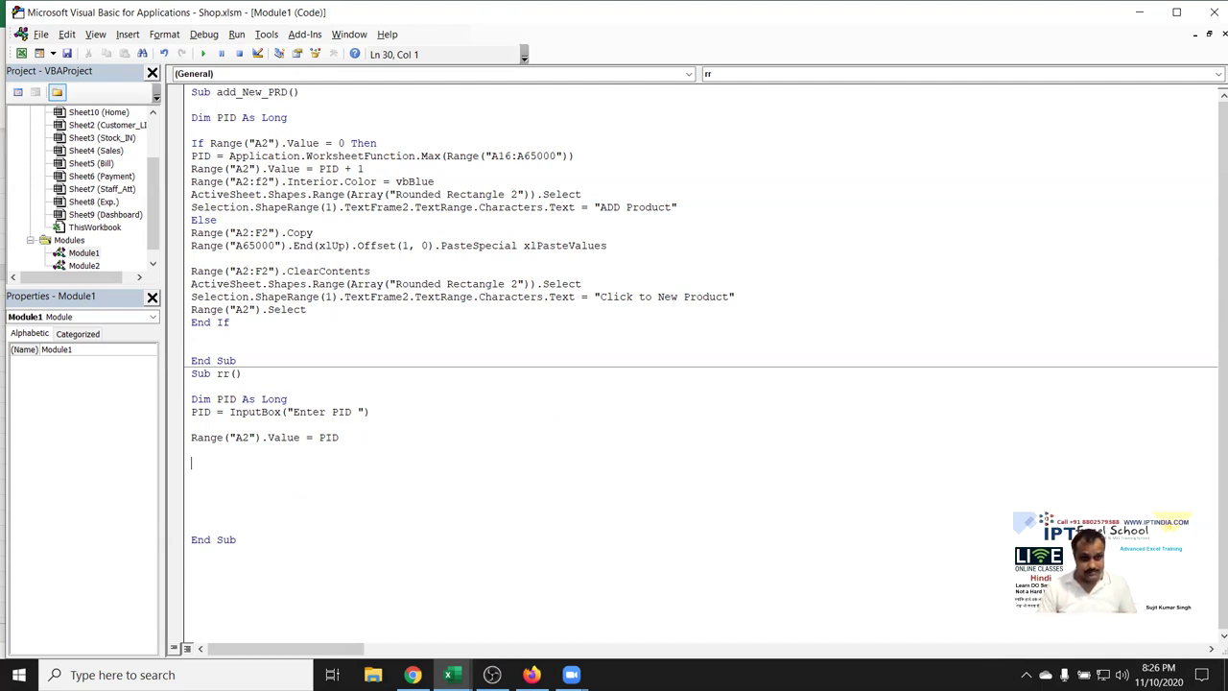
pyautogui.write('a')
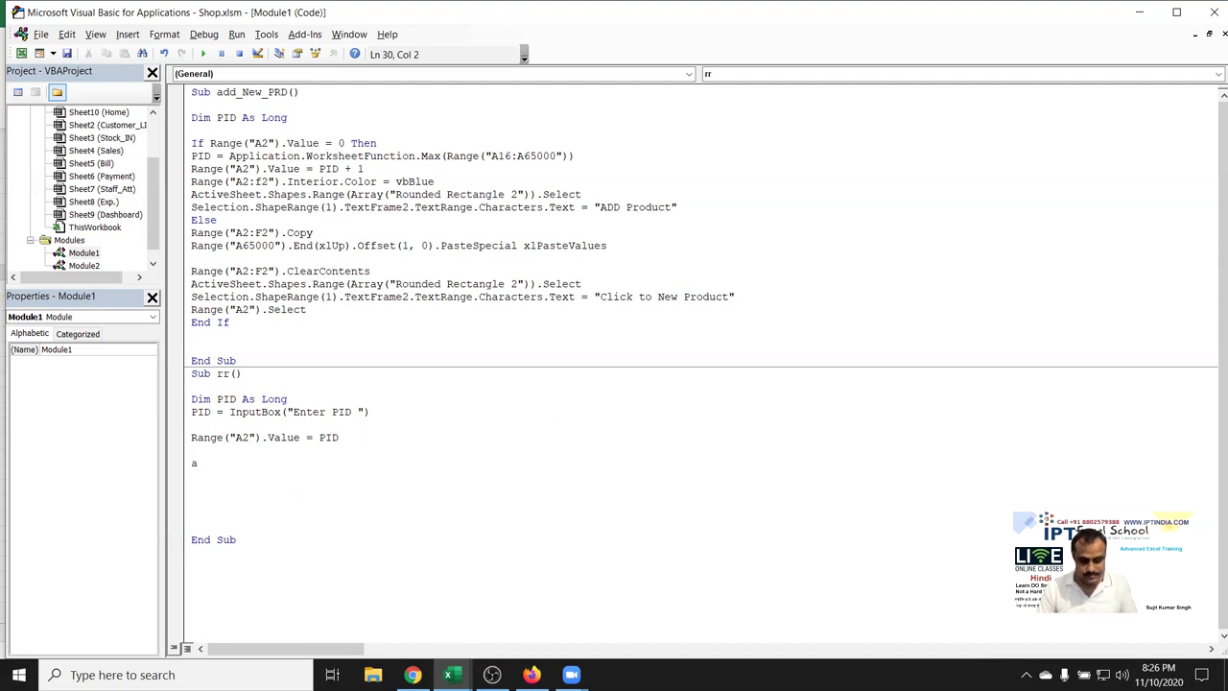
pyautogui.press('BackSpace')
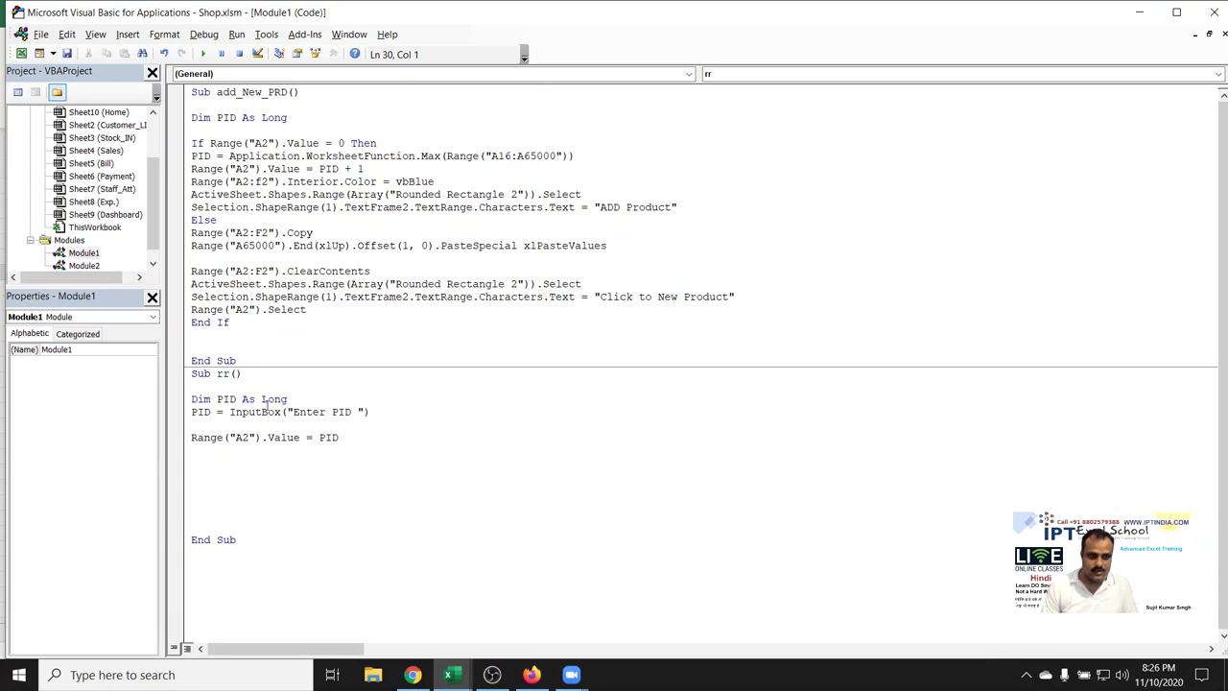
# Declare c on the Dim line and start c = Application.WorksheetFunction.CountIf
pyautogui.click(237, 399)
pyautogui.write(',c')
pyautogui.click(202, 455)
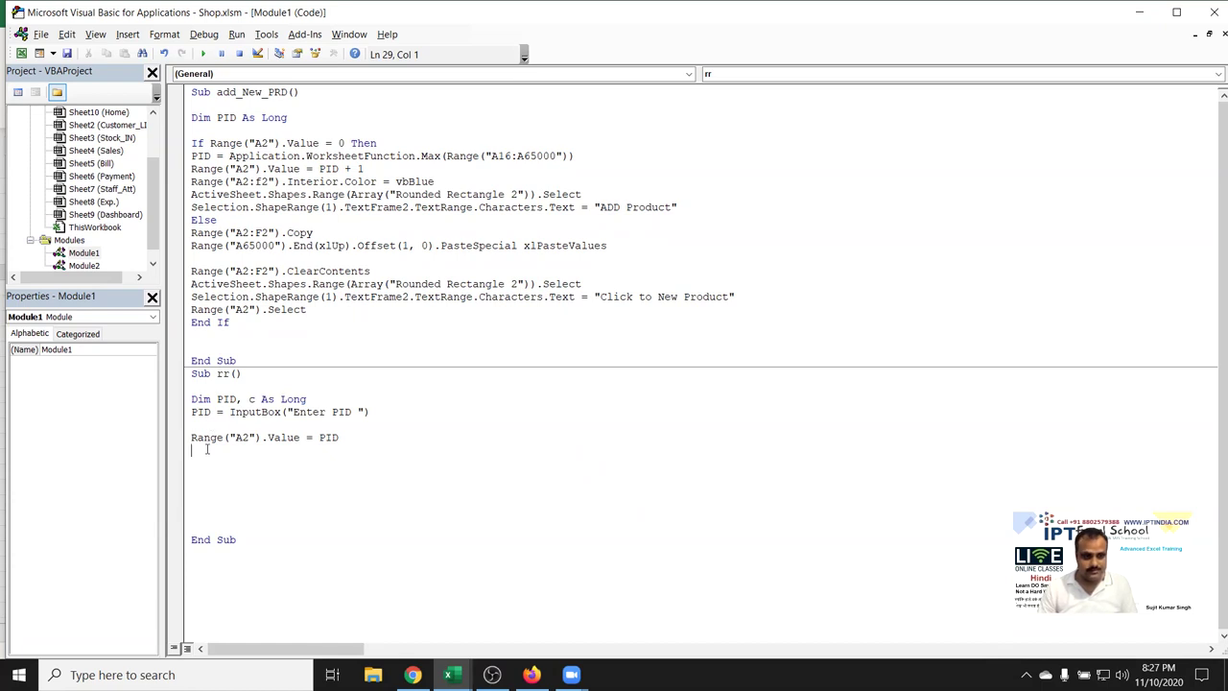
pyautogui.press('Return')
pyautogui.write('c')
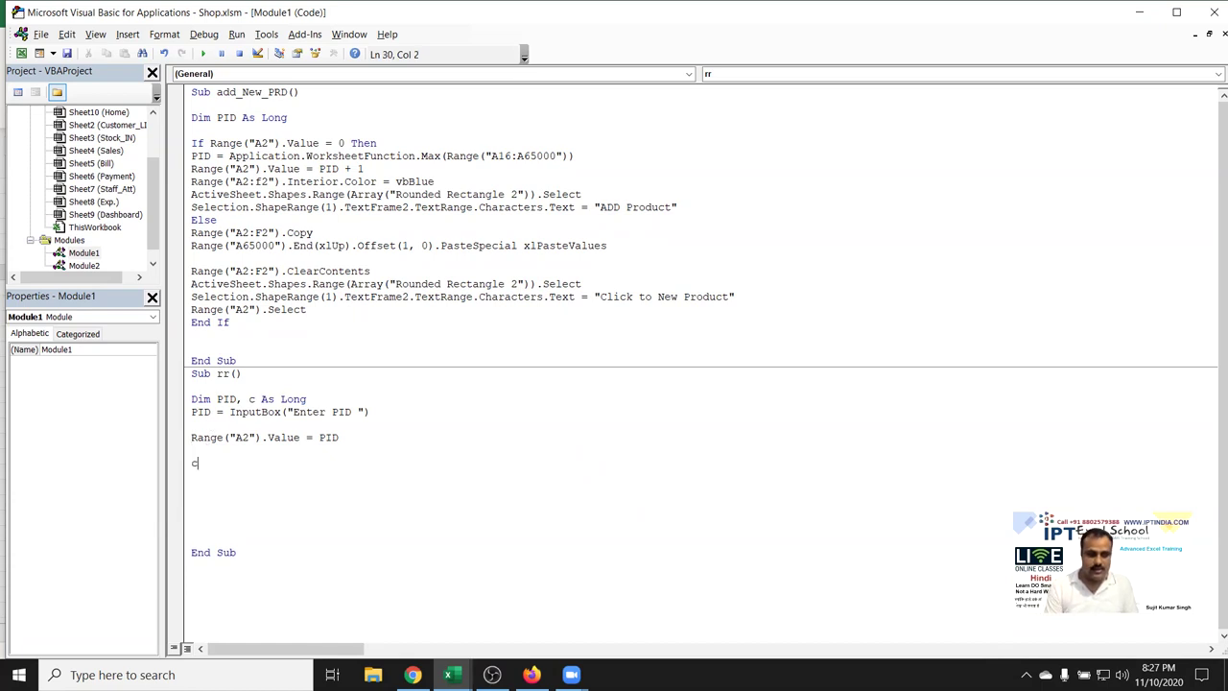
pyautogui.write('=application')
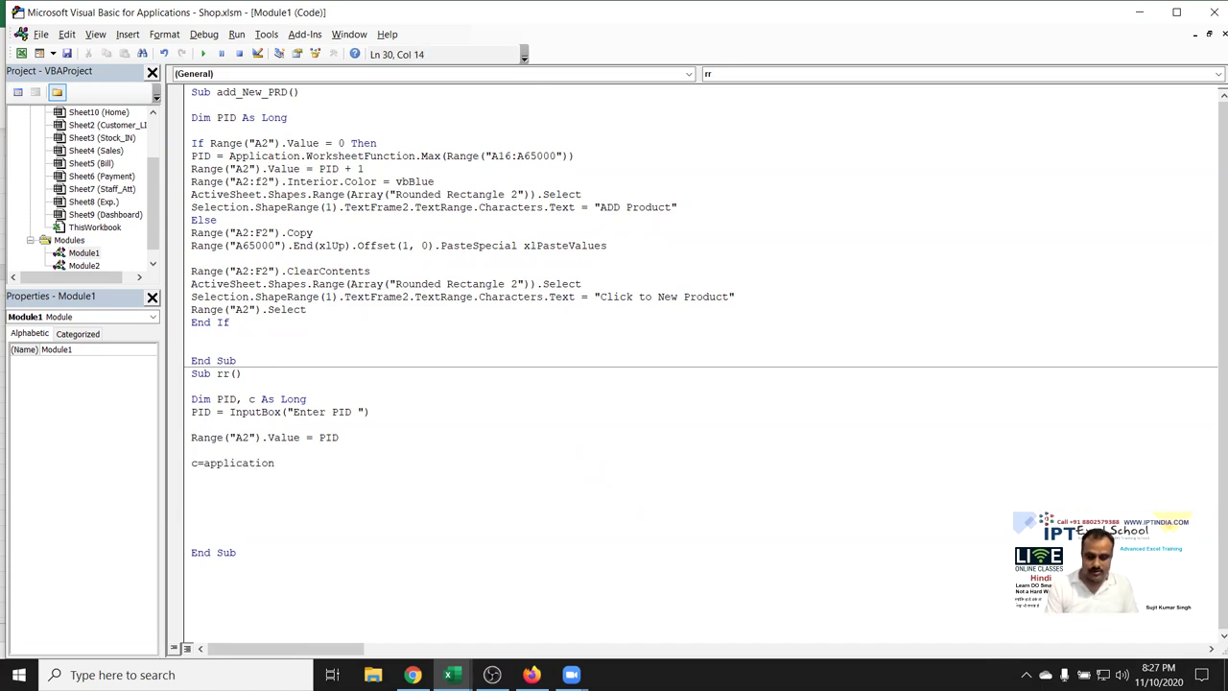
pyautogui.write('.co')
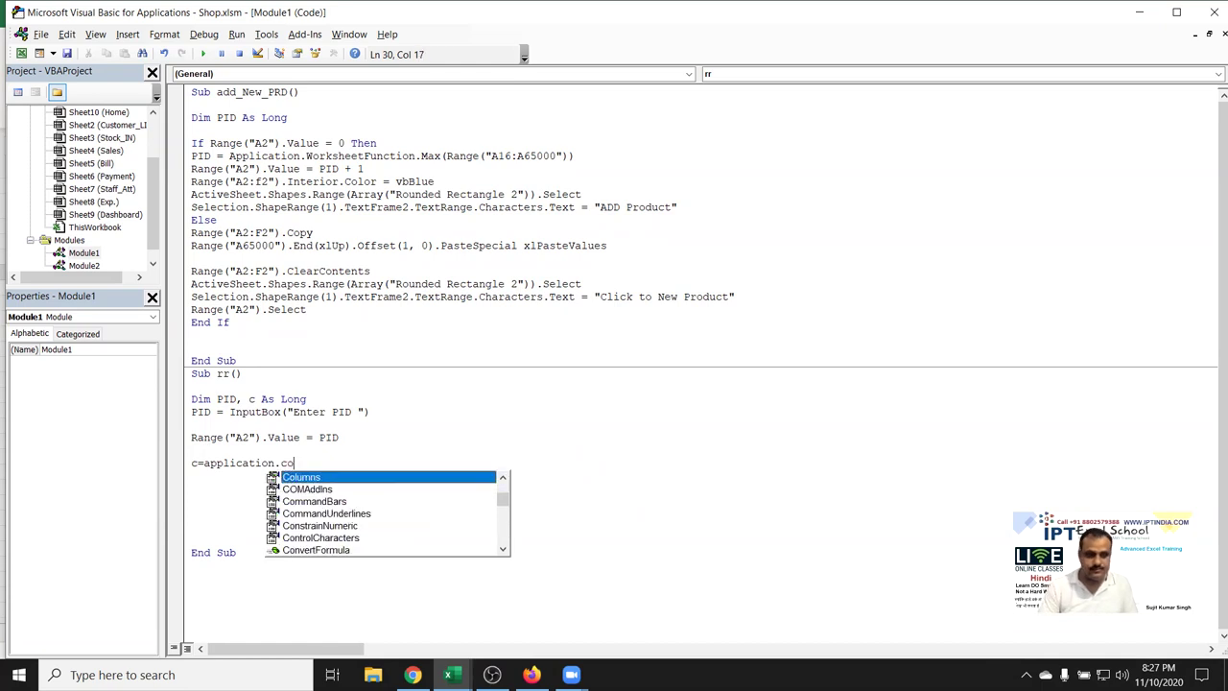
pyautogui.press('BackSpace')
pyautogui.press('BackSpace')
pyautogui.press('BackSpace')
pyautogui.write('.')
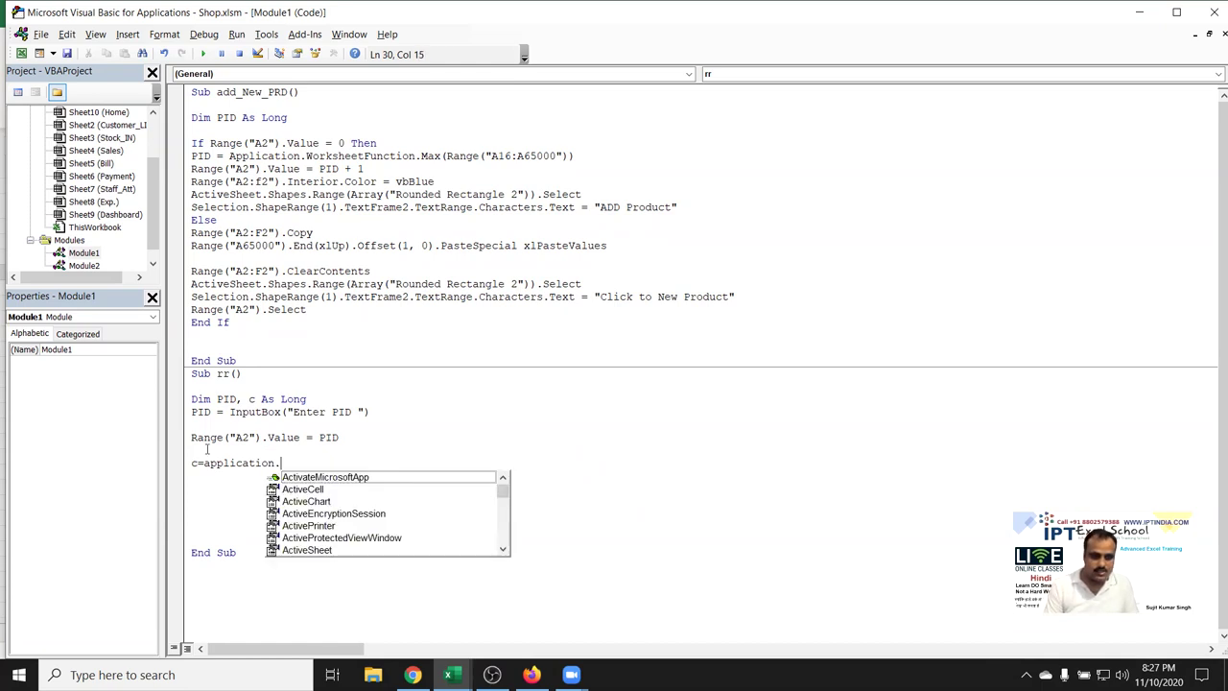
pyautogui.write('c')
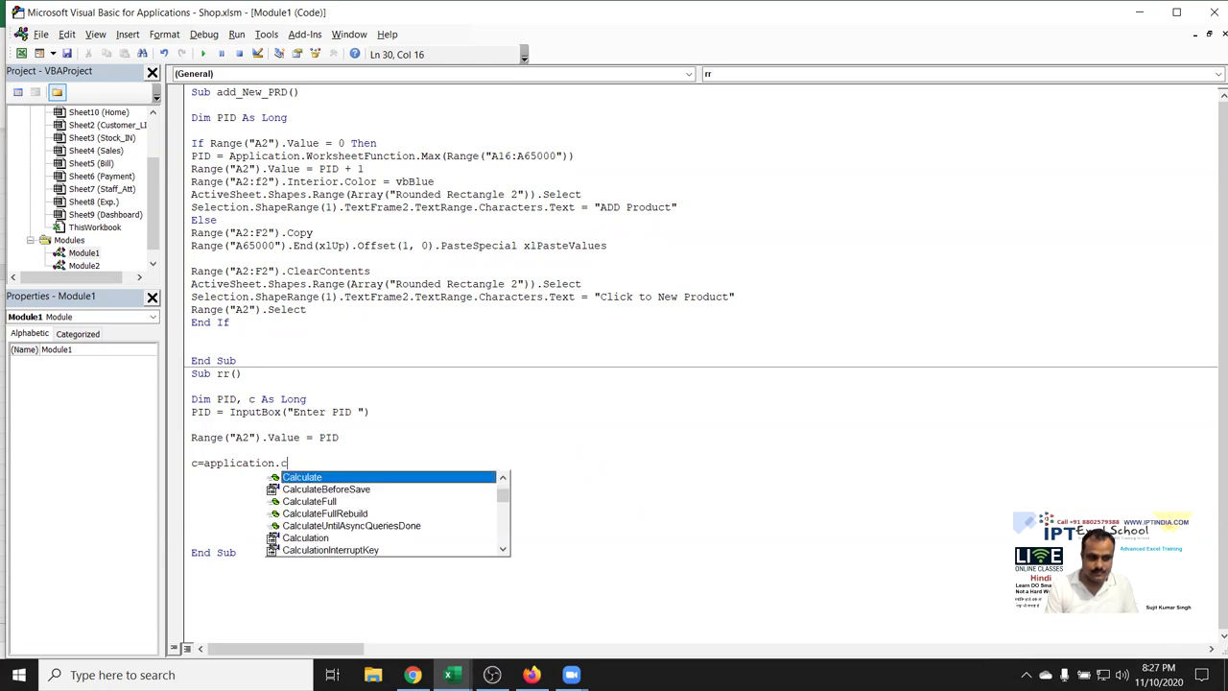
pyautogui.press('BackSpace')
pyautogui.write('w')
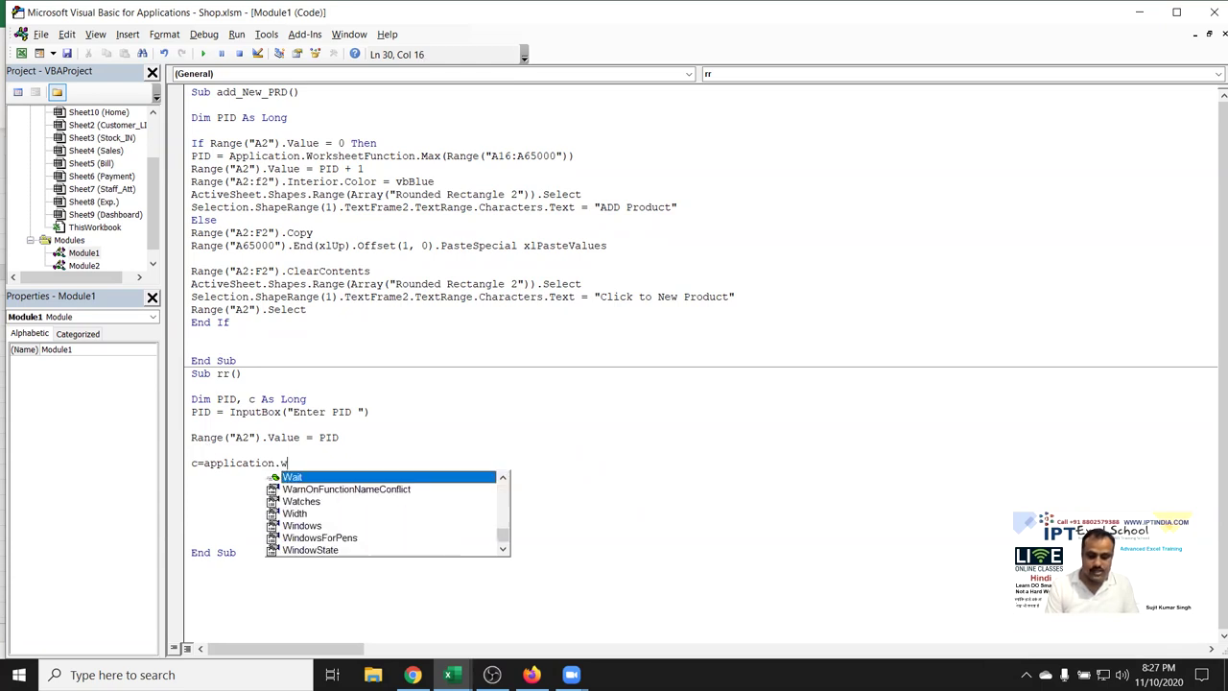
pyautogui.write('o')
pyautogui.press('Tab')
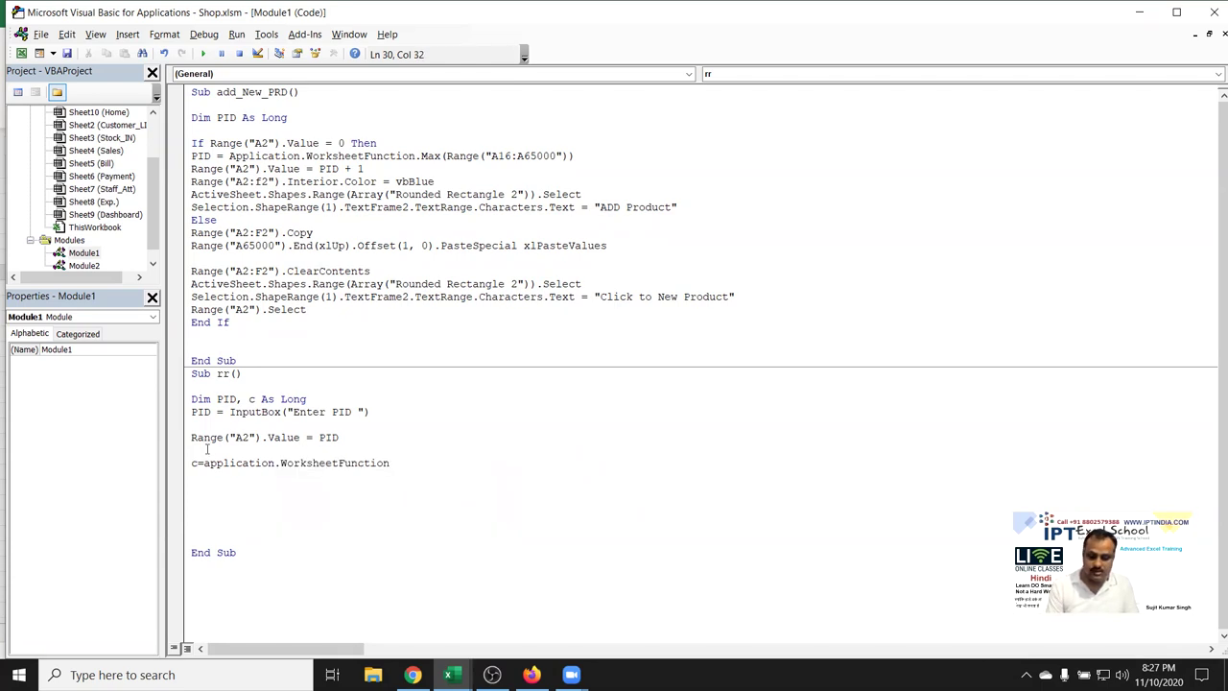
pyautogui.write('.cou')
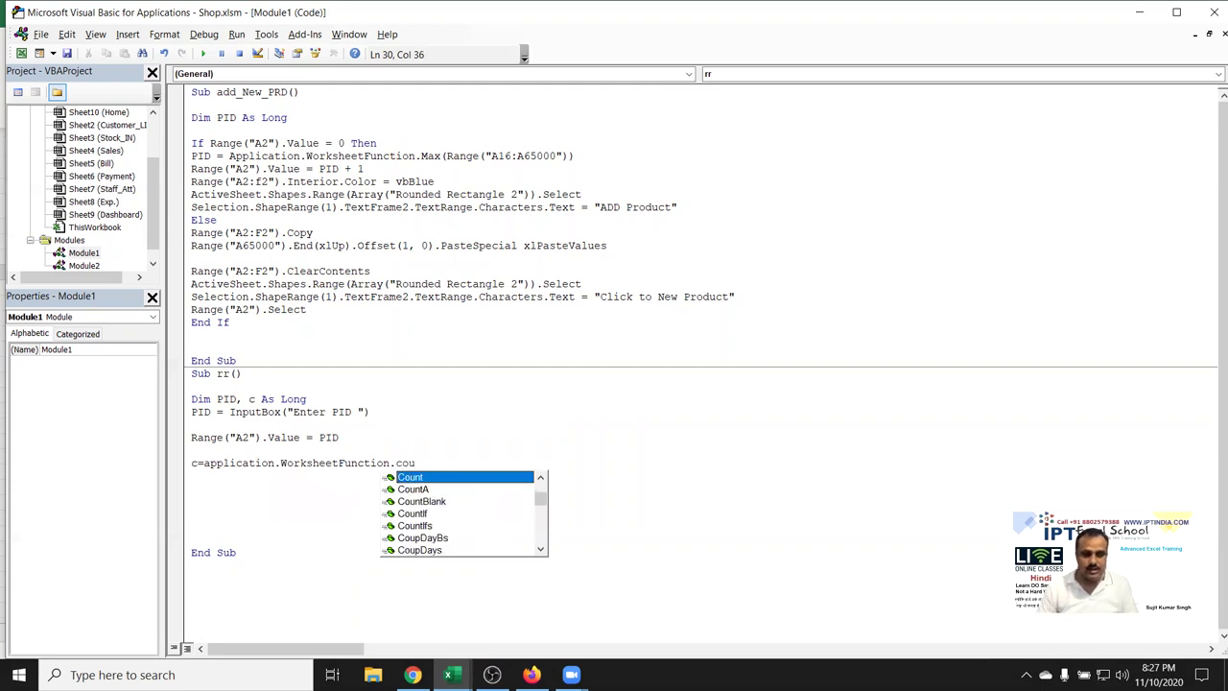
pyautogui.click(412, 513)
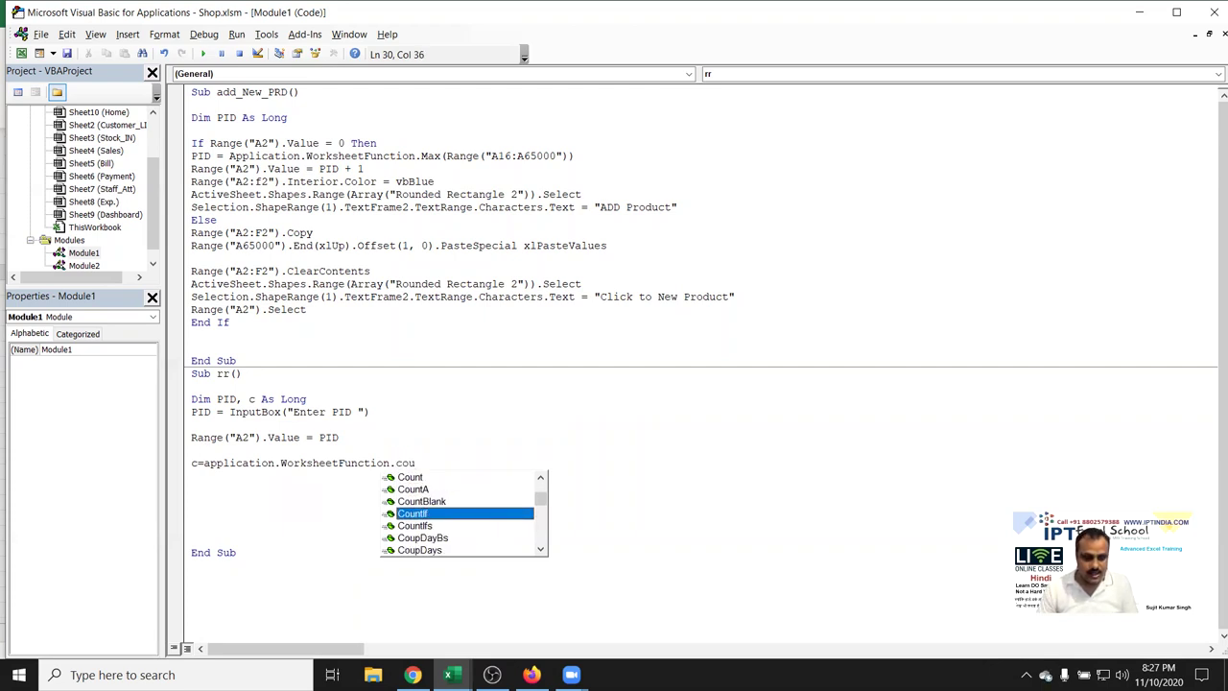
pyautogui.press('Tab')
# Pass the copied Range("A16:A65000") and PID to CountIf, then begin If C>0 Then
pyautogui.write('(')
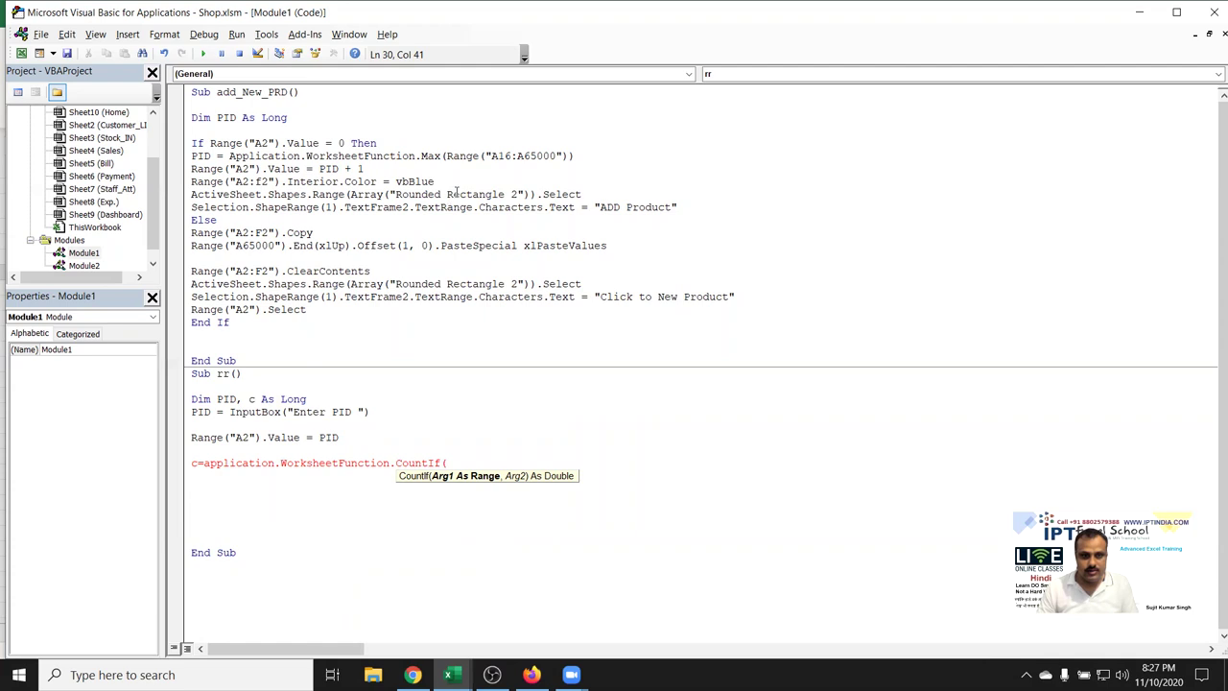
pyautogui.moveTo(446, 155); pyautogui.dragTo(569, 155)
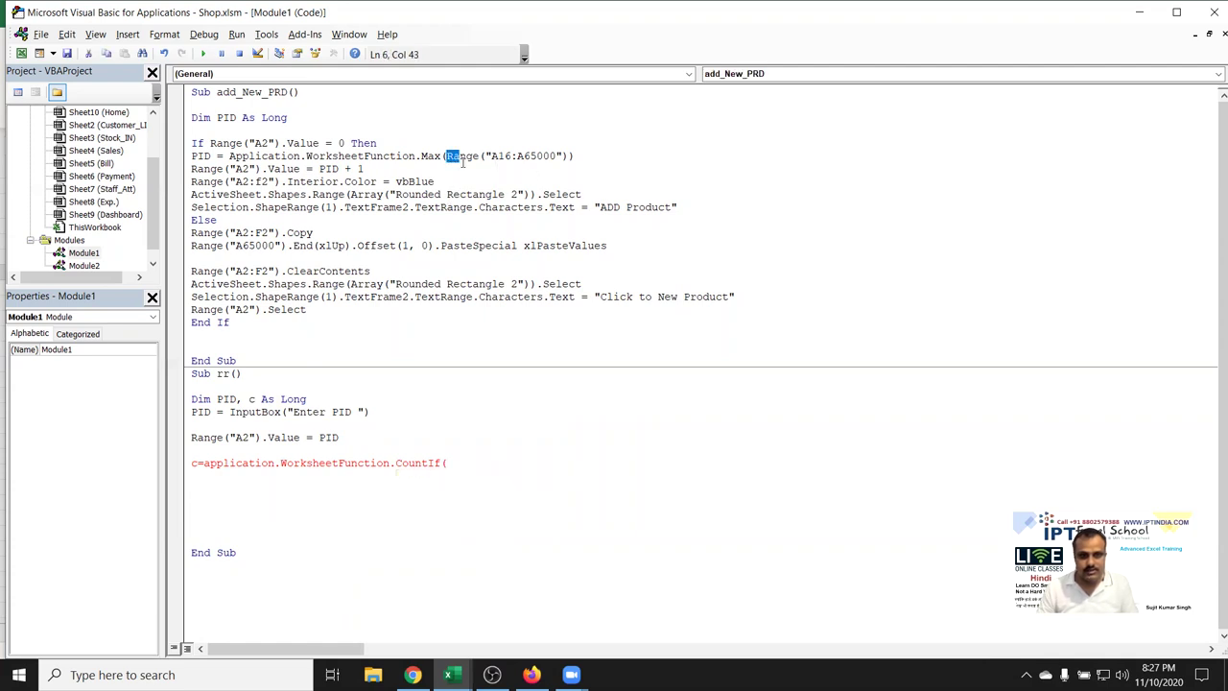
pyautogui.hotkey('ctrl', 'c')
pyautogui.click(462, 464)
pyautogui.hotkey('ctrl', 'v')
pyautogui.write(', ')
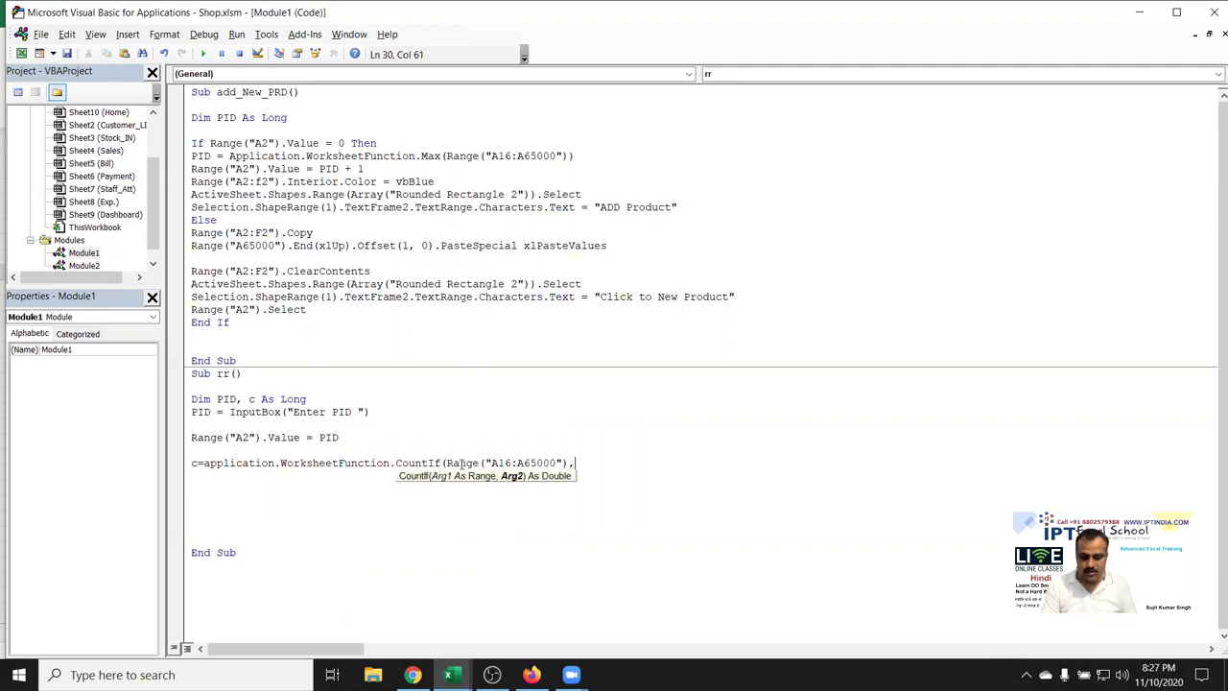
pyautogui.write('PID')
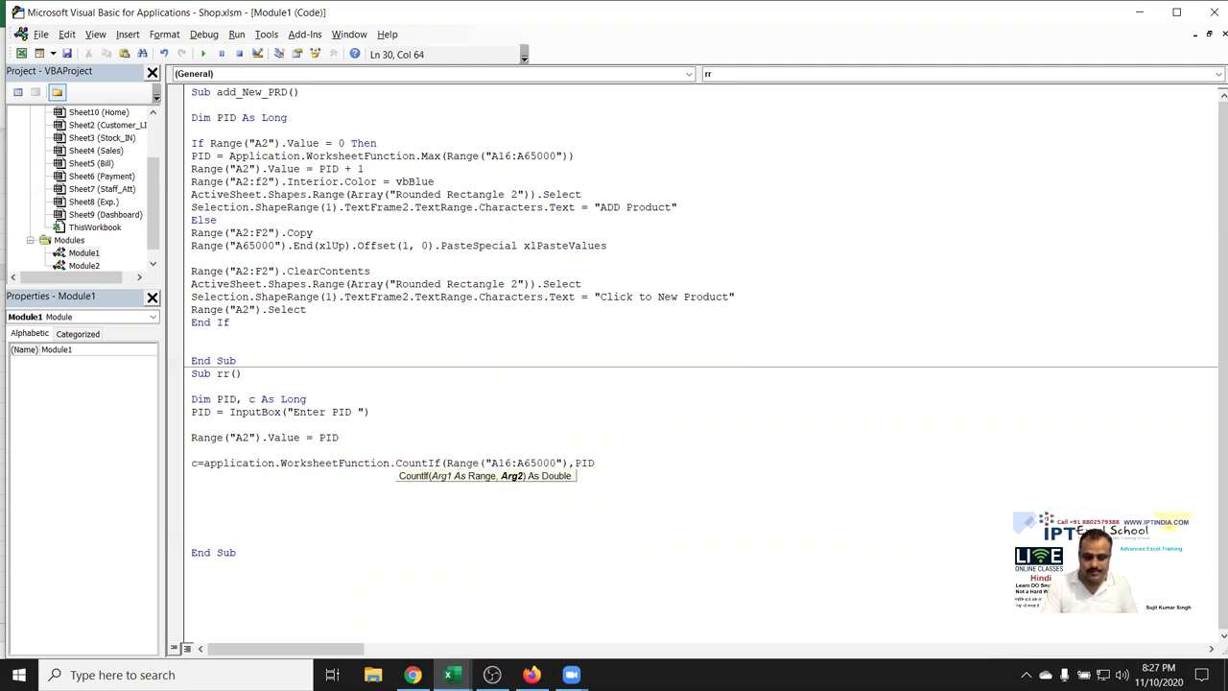
pyautogui.write(')')
pyautogui.press('Return')
pyautogui.write('i')
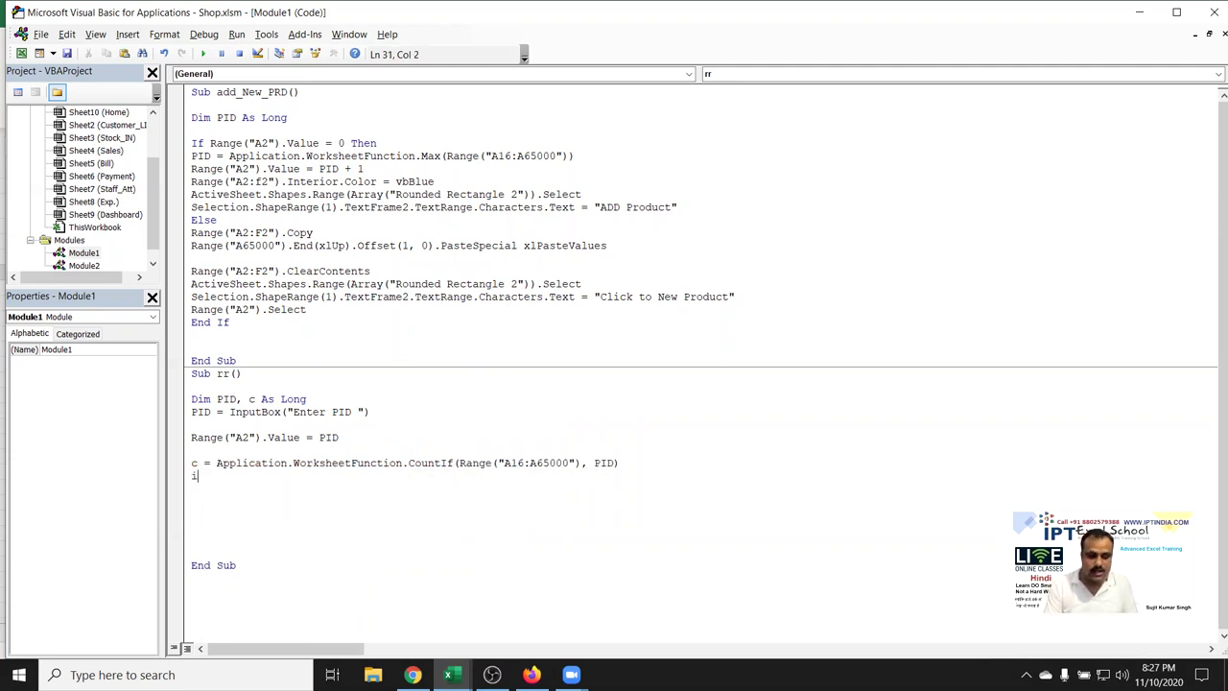
pyautogui.write('f C>')
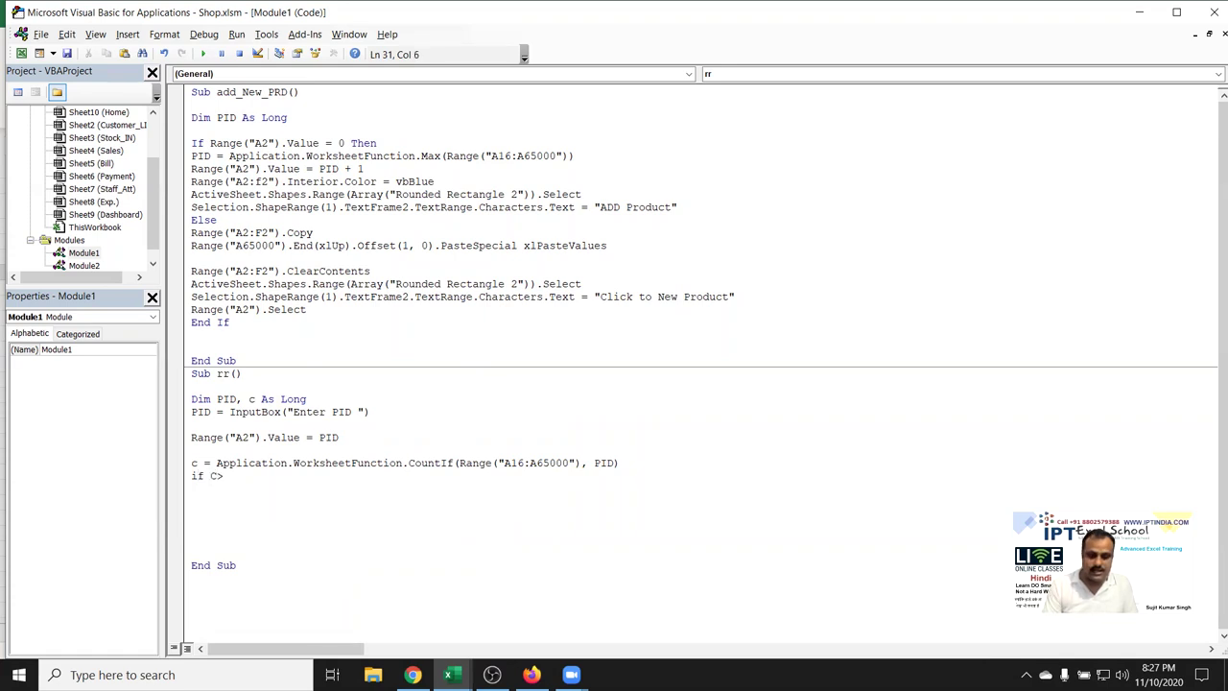
pyautogui.write('0 then')
# Move the Range("A2").Value = PID line under If c > 0 Then and add Else
pyautogui.click(191, 438)
pyautogui.hotkey('shift', 'End')
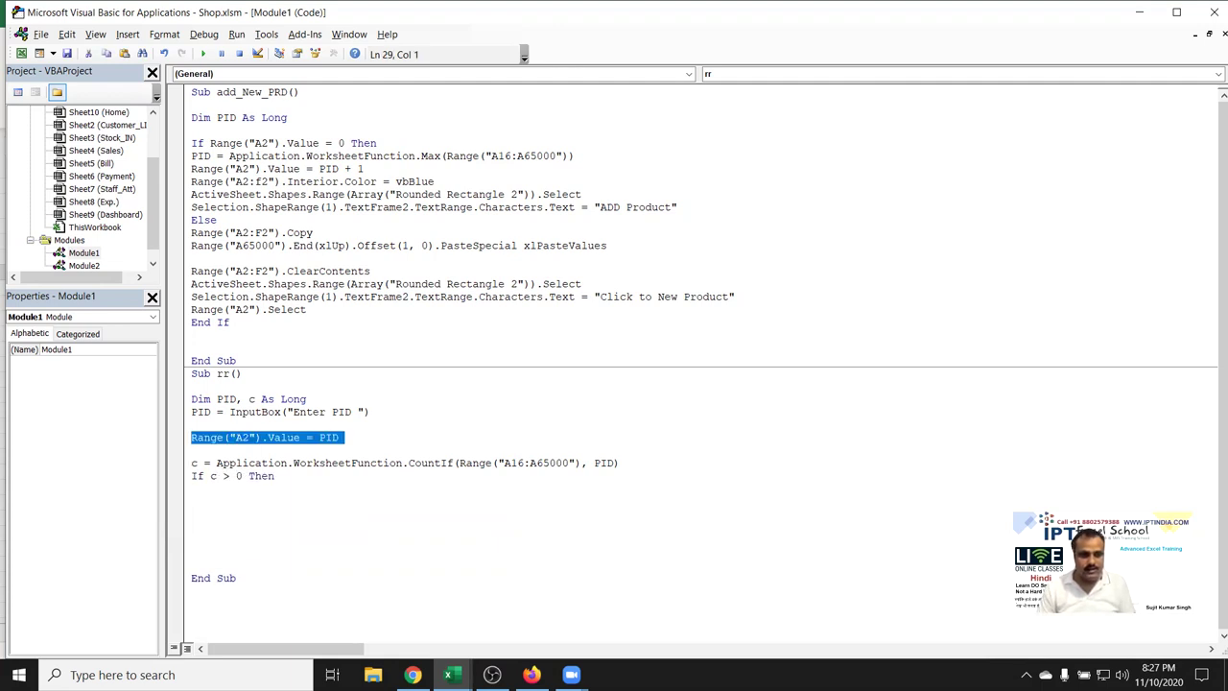
pyautogui.press('Up')
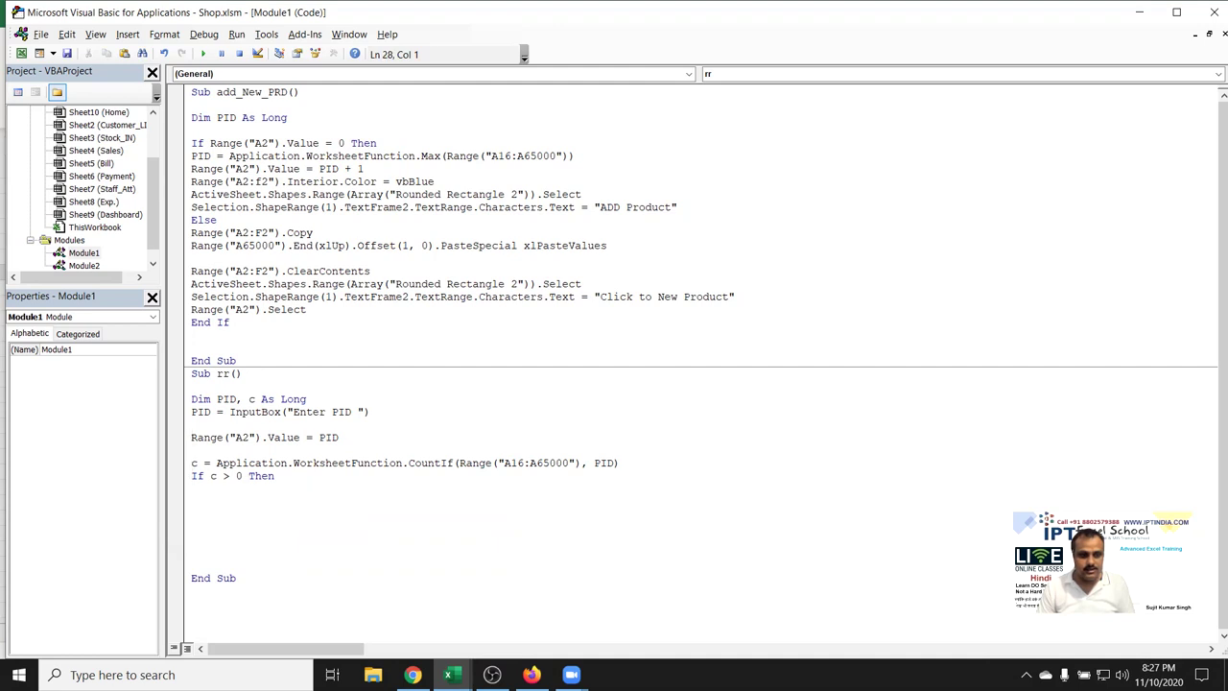
pyautogui.hotkey('shift', 'Down')
pyautogui.press('Delete')
pyautogui.press('Down')
pyautogui.press('Down')
pyautogui.press('Down')
pyautogui.hotkey('ctrl', 'v')
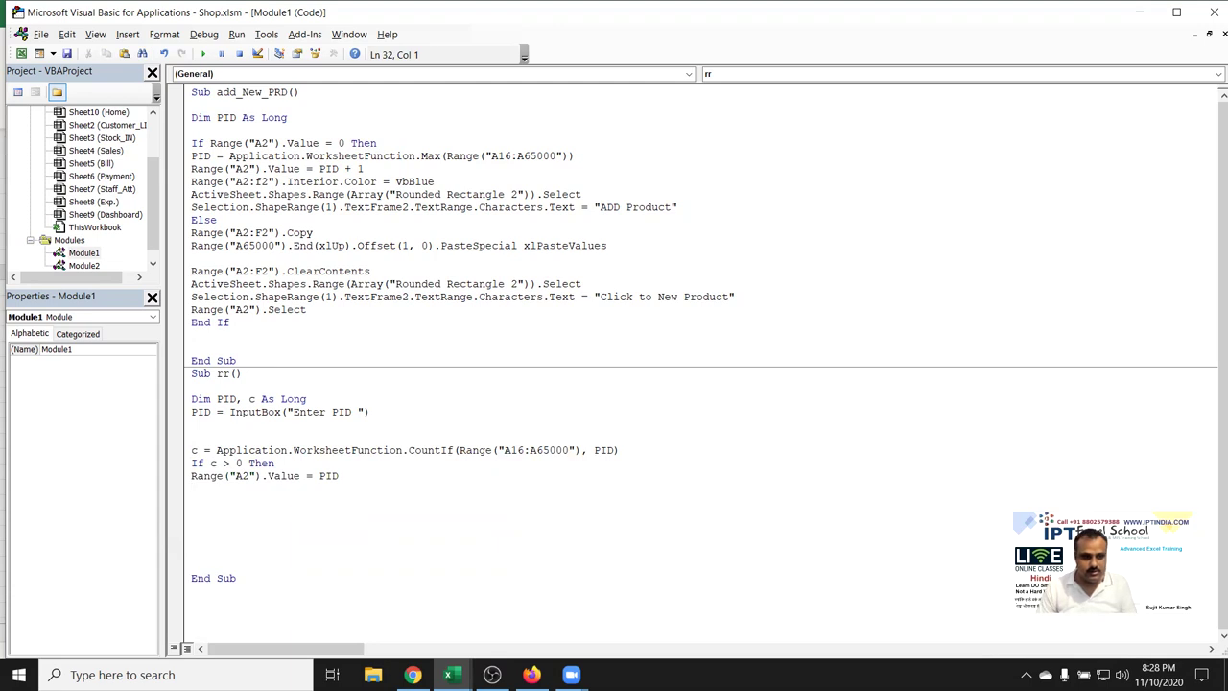
pyautogui.write('Else')
pyautogui.press('Return')
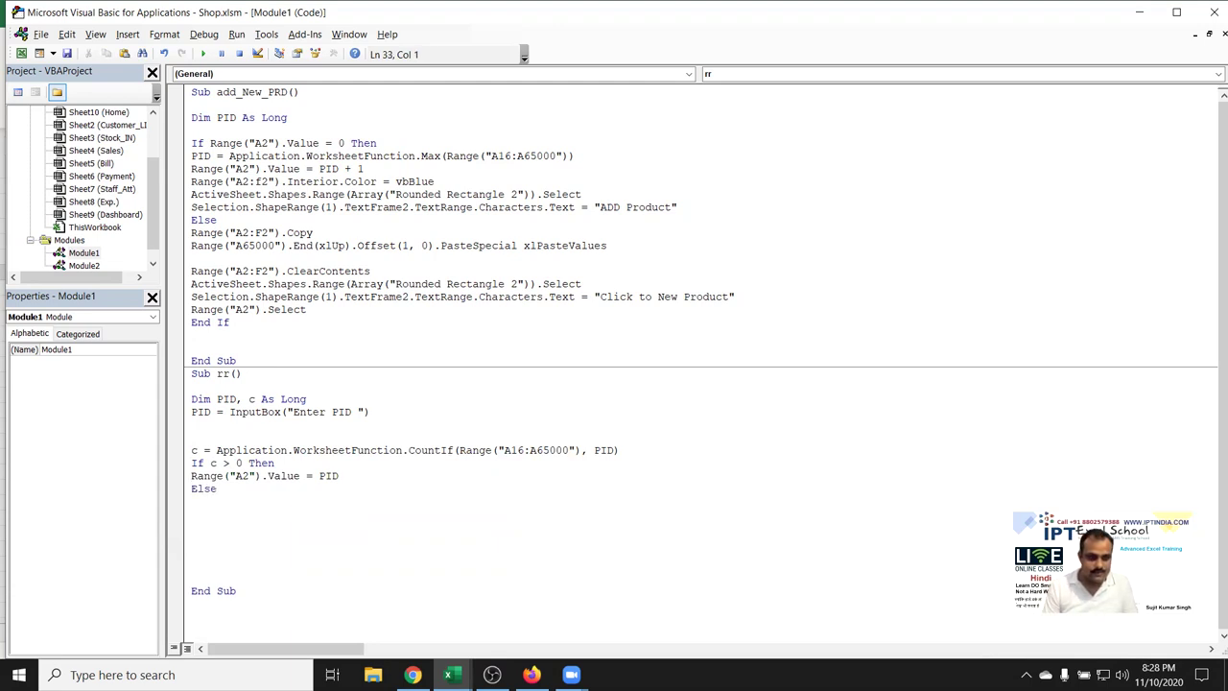
# Under Else, add MsgBox "Please Enter Vailid PID"
pyautogui.write('msgb')
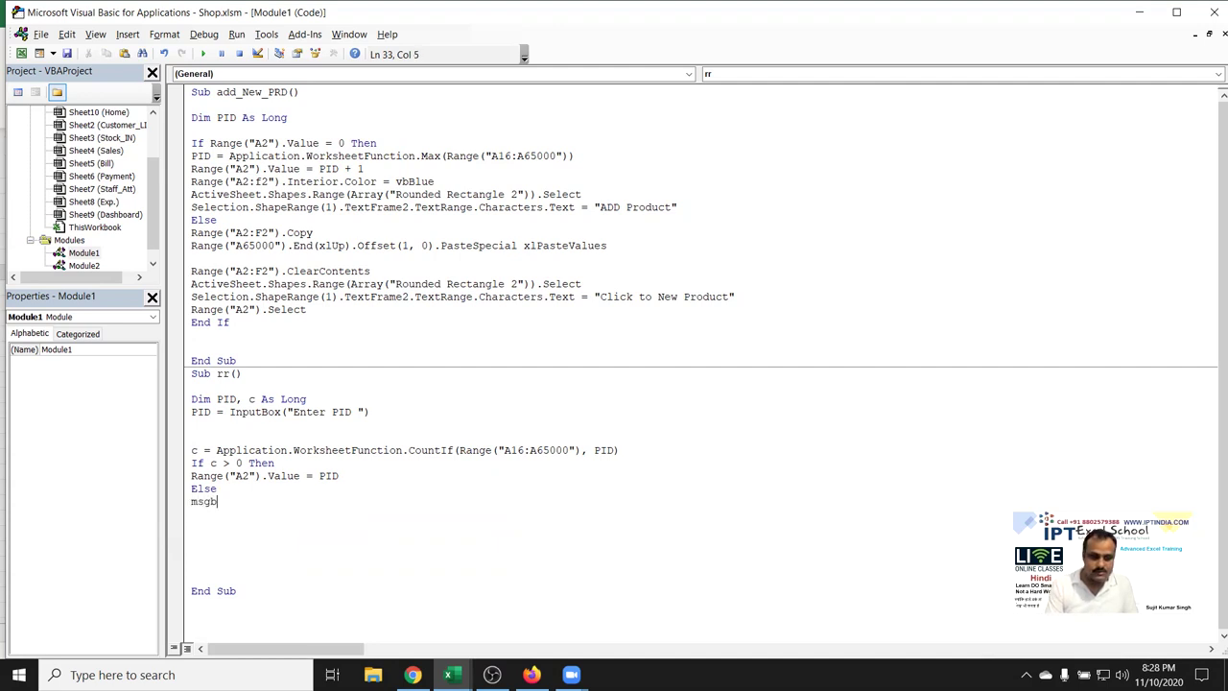
pyautogui.press('BackSpace')
pyautogui.write('ox ')
pyautogui.write('Please Entr')
pyautogui.press('BackSpace')
pyautogui.press('BackSpace')
pyautogui.write('te')
pyautogui.press('BackSpace')
pyautogui.press('BackSpace')
pyautogui.write('ter Vailid \\')
pyautogui.press('BackSpace')
pyautogui.press('BackSpace')
pyautogui.press('BackSpace')
pyautogui.press('BackSpace')
pyautogui.press('BackSpace')
pyautogui.write('lid ')
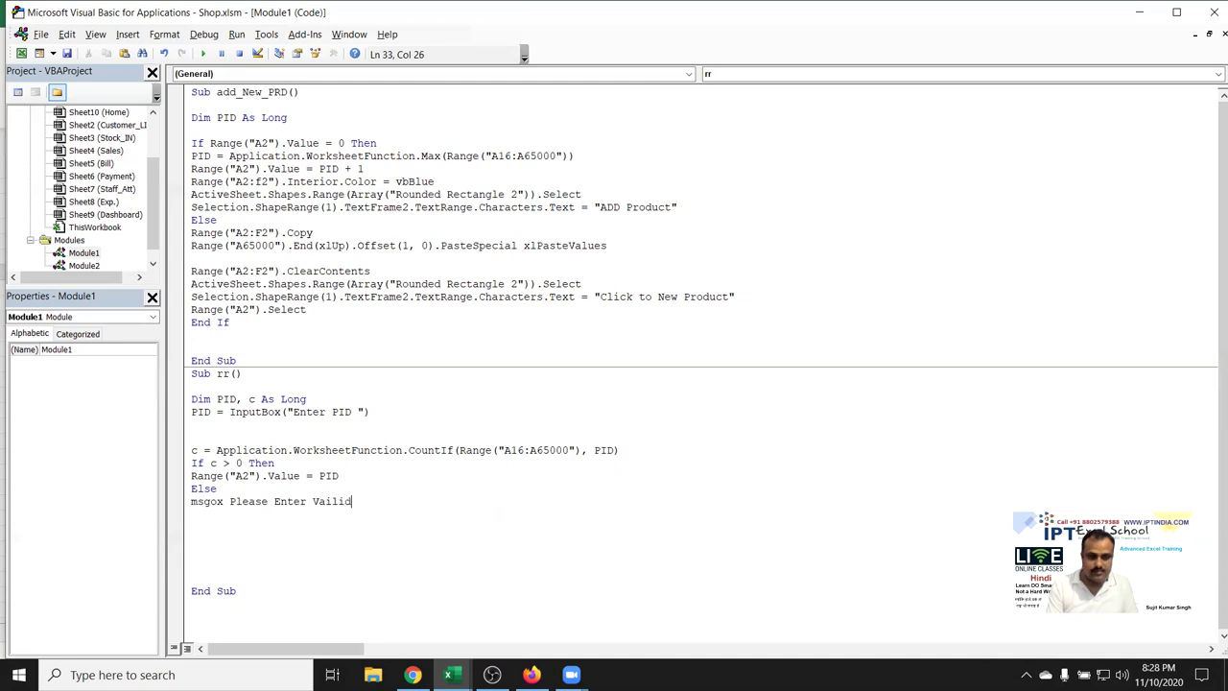
pyautogui.write('PID')
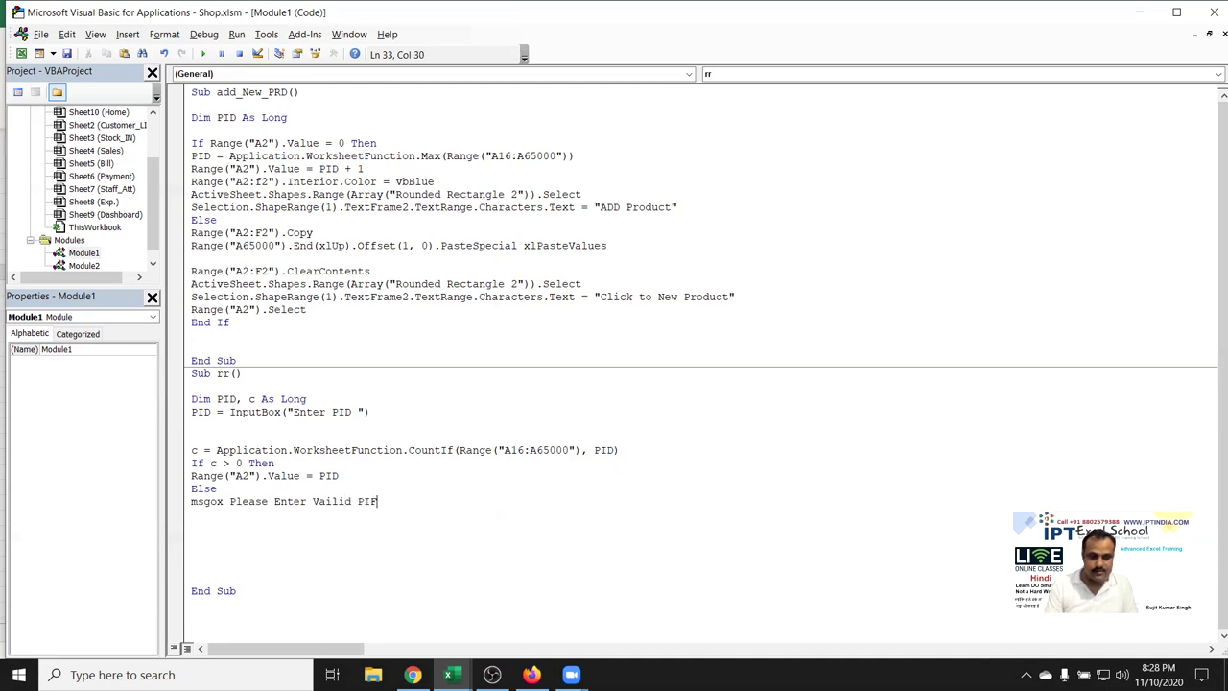
pyautogui.write('"')
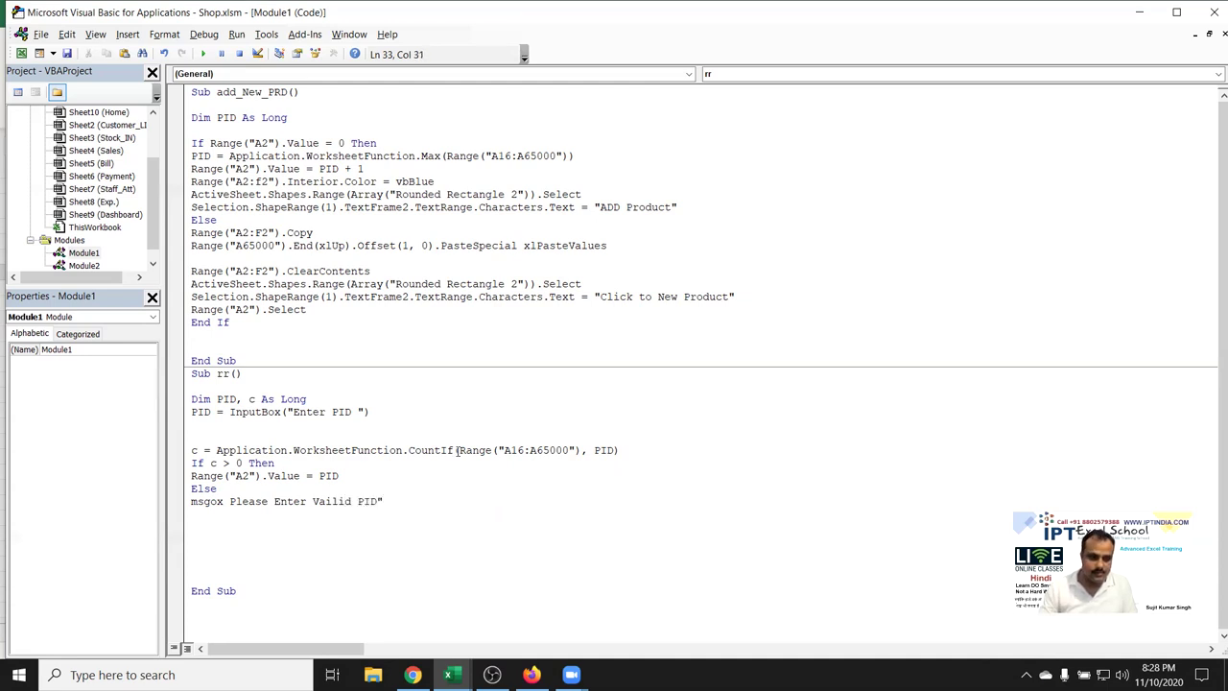
pyautogui.click(231, 501)
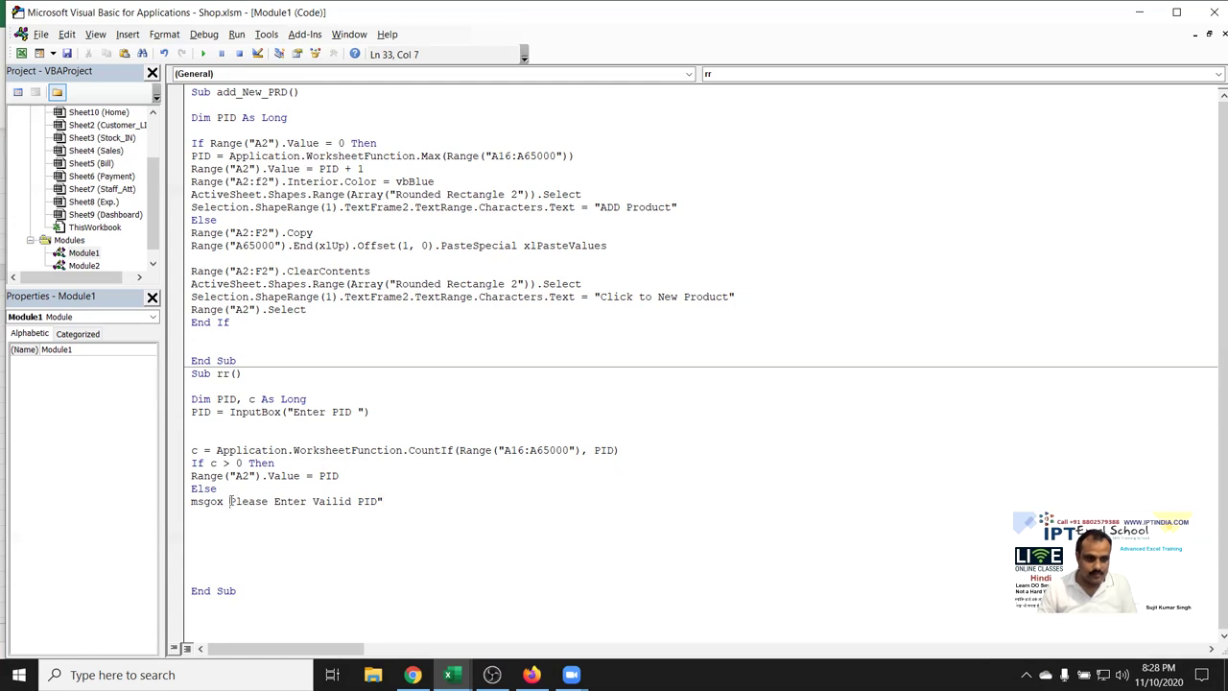
pyautogui.write('"')
pyautogui.rightClick(231, 503)
pyautogui.click(377, 538)
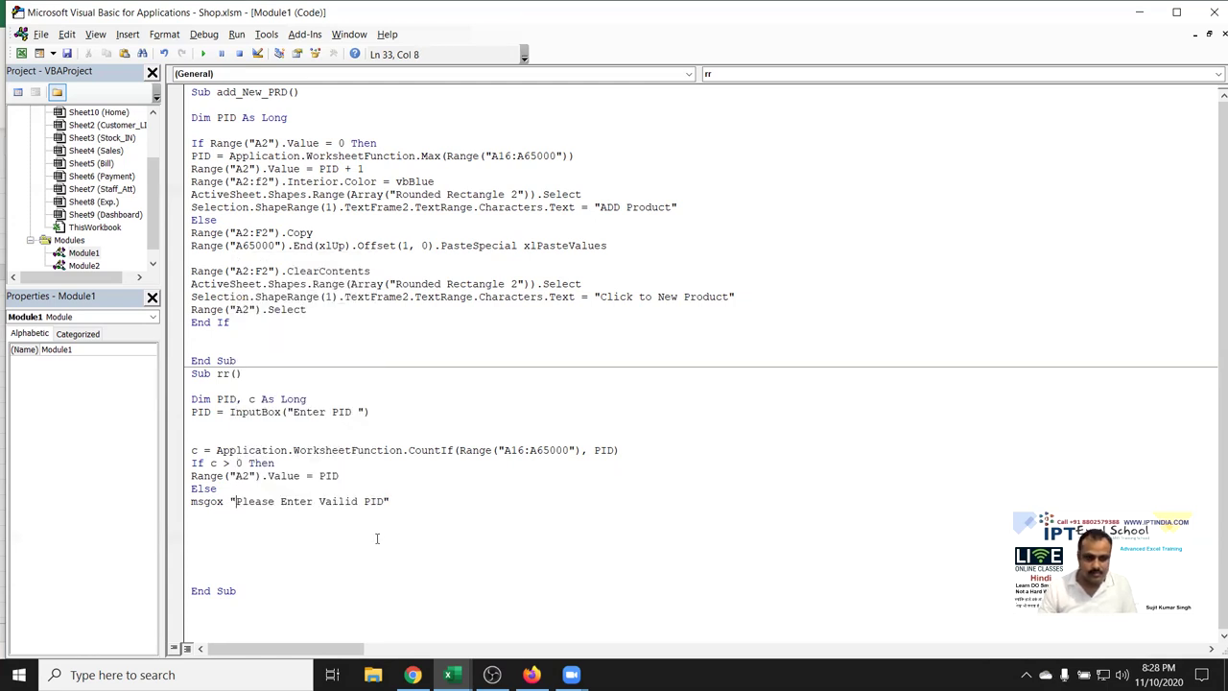
# Close the test with End If and fix the misspelled msgox to MsgBox
pyautogui.click(411, 506)
pyautogui.press('Down')
pyautogui.write('end if')
pyautogui.press('Return')
pyautogui.click(208, 500)
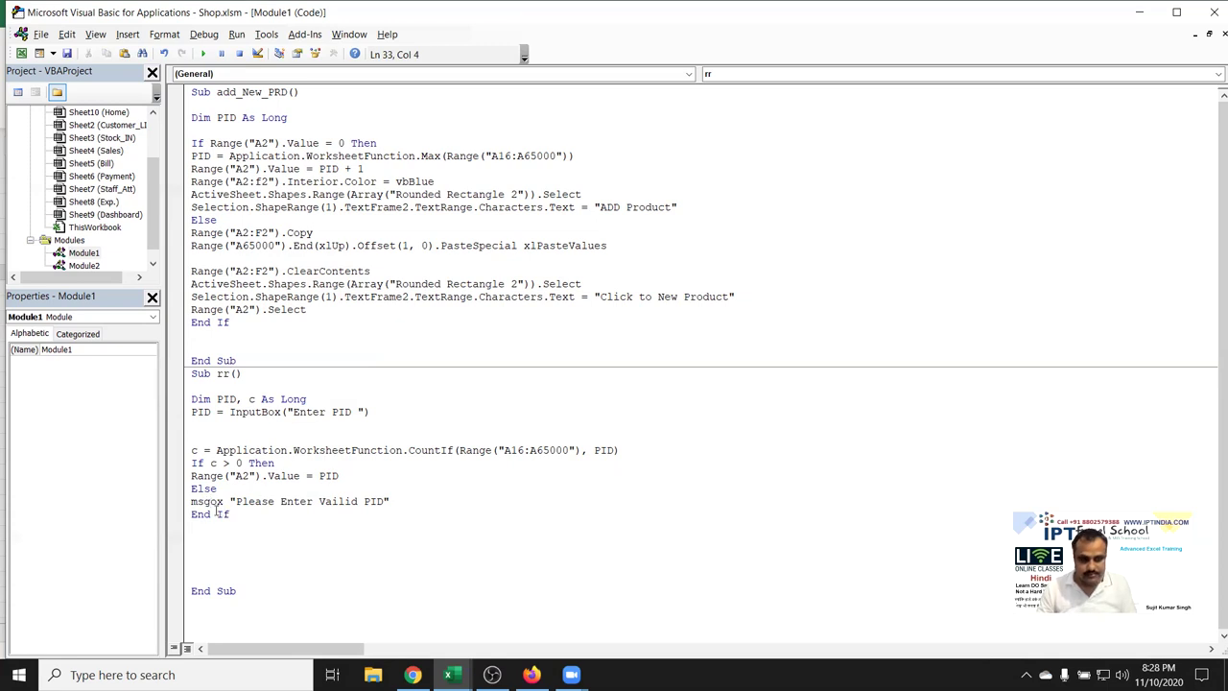
pyautogui.write('b')
pyautogui.click(223, 532)
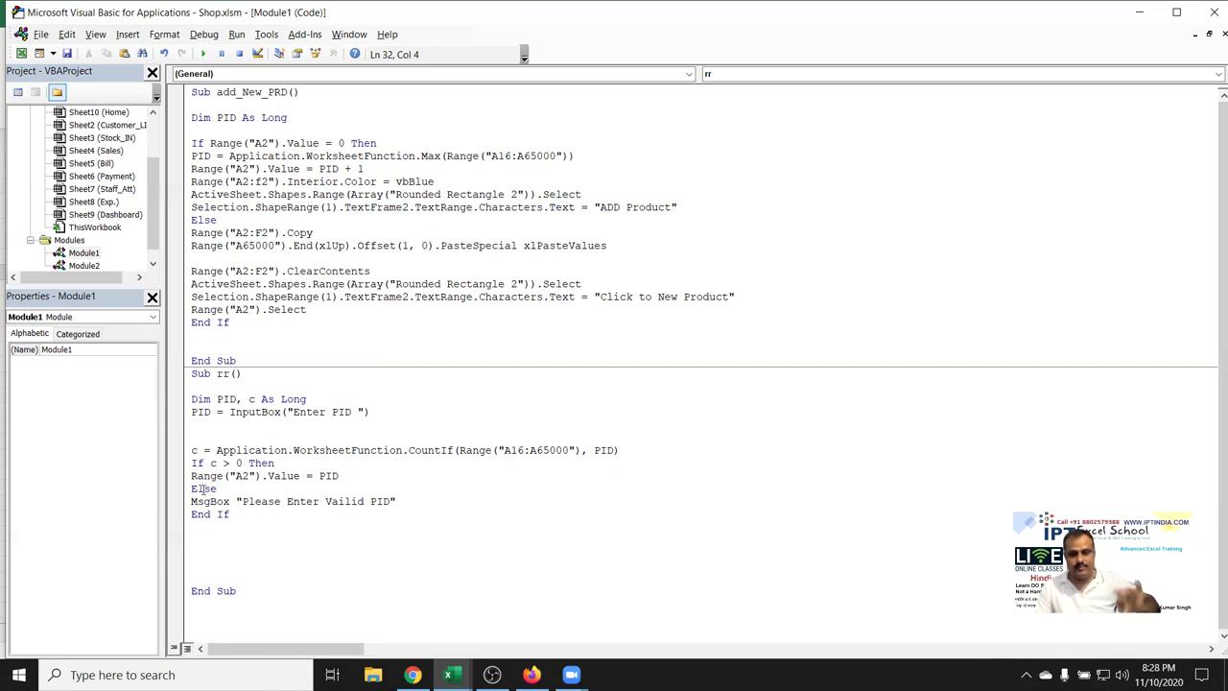
# Add a blank line in the found branch and declare r on the Dim line
pyautogui.click(344, 475)
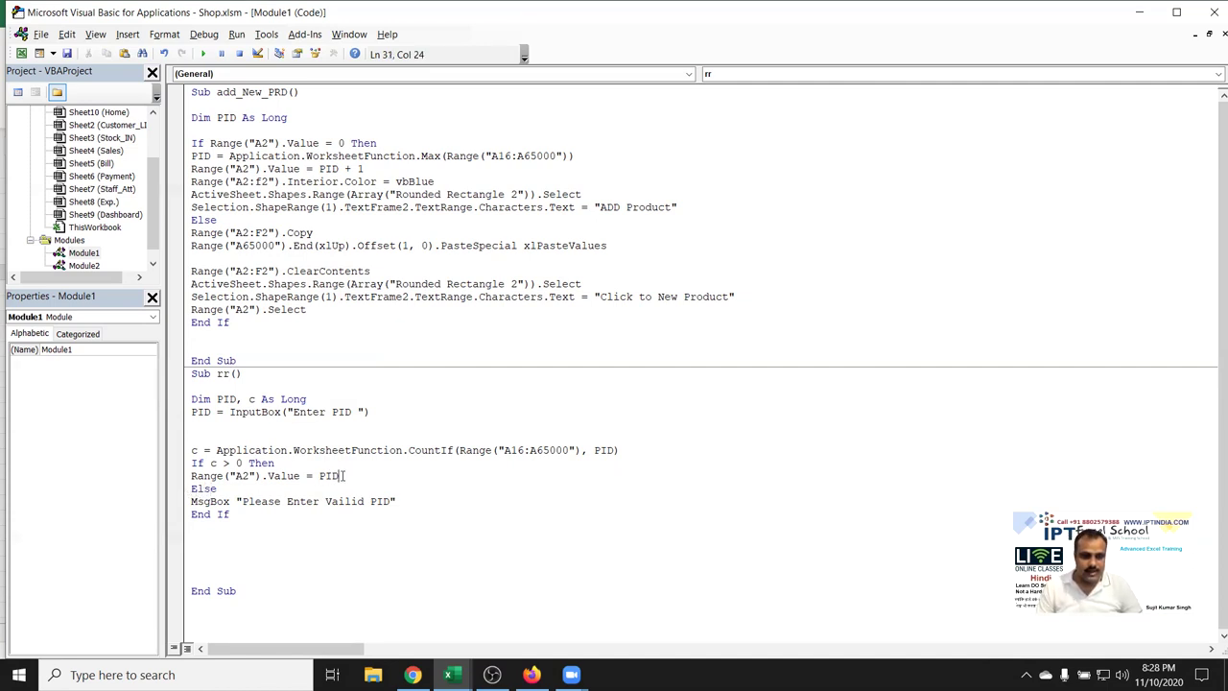
pyautogui.press('Return')
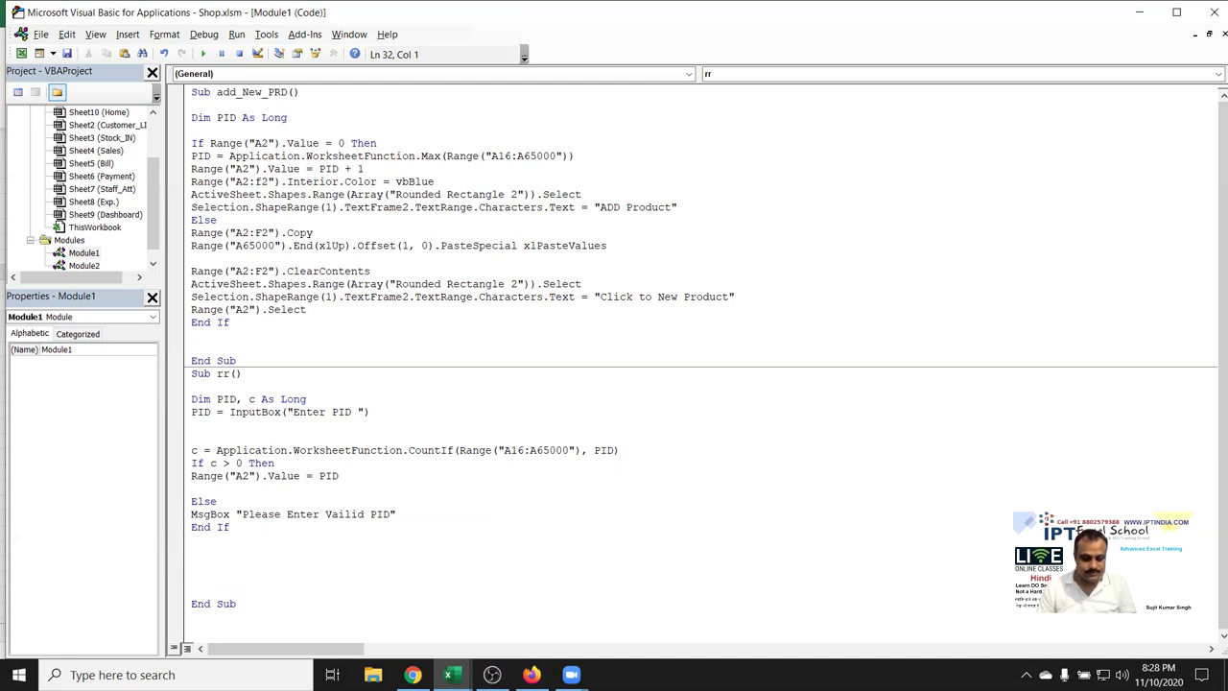
pyautogui.click(257, 398)
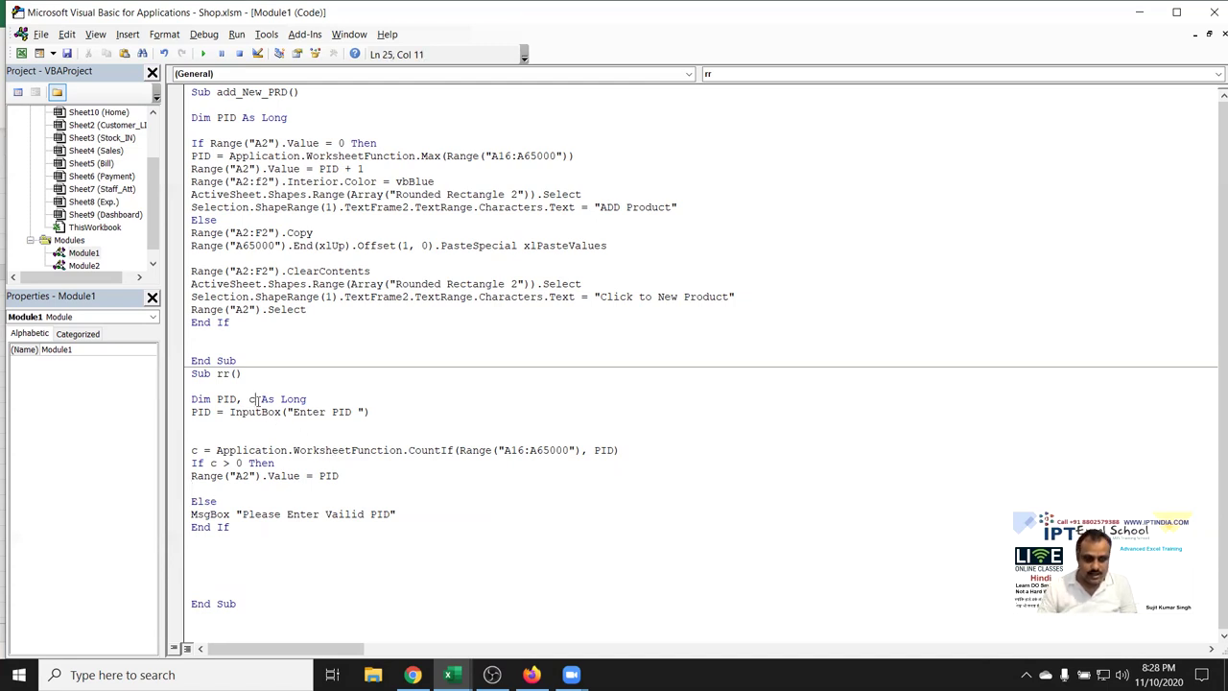
pyautogui.write(',r')
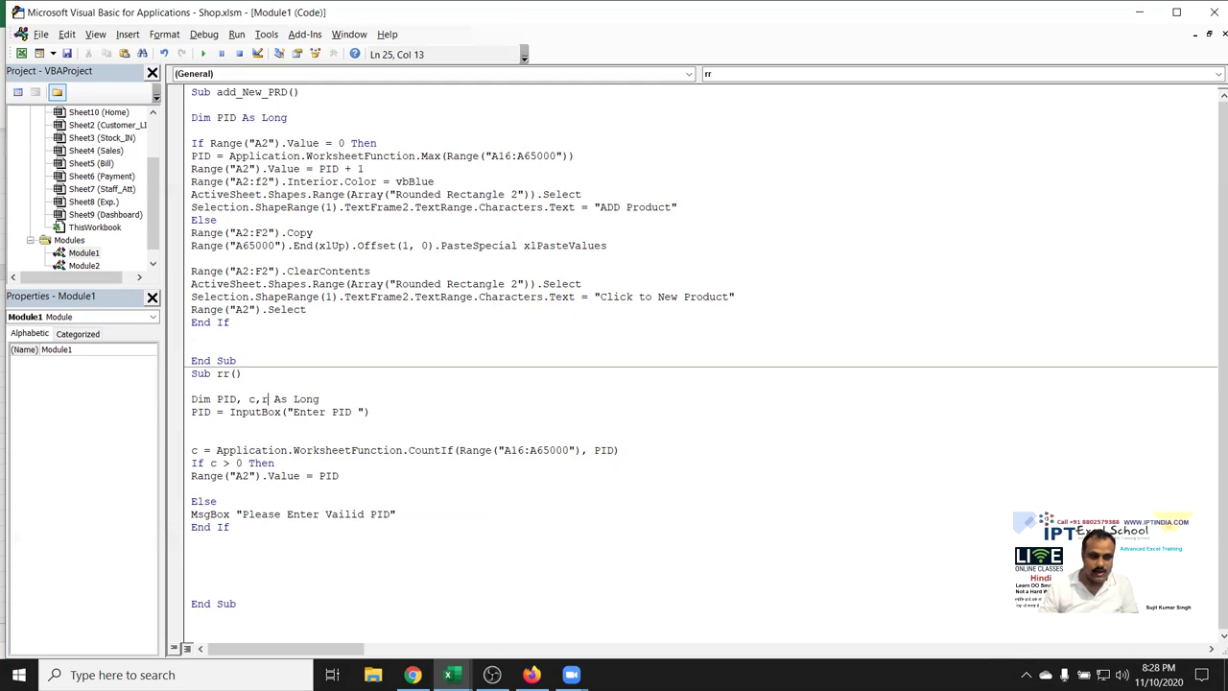
# In the found branch, start r = Application.WorksheetFunction.Match(id,
pyautogui.click(257, 492)
pyautogui.write('r=')
pyautogui.write('ra')
pyautogui.press('BackSpace')
pyautogui.press('BackSpace')
pyautogui.write('application')
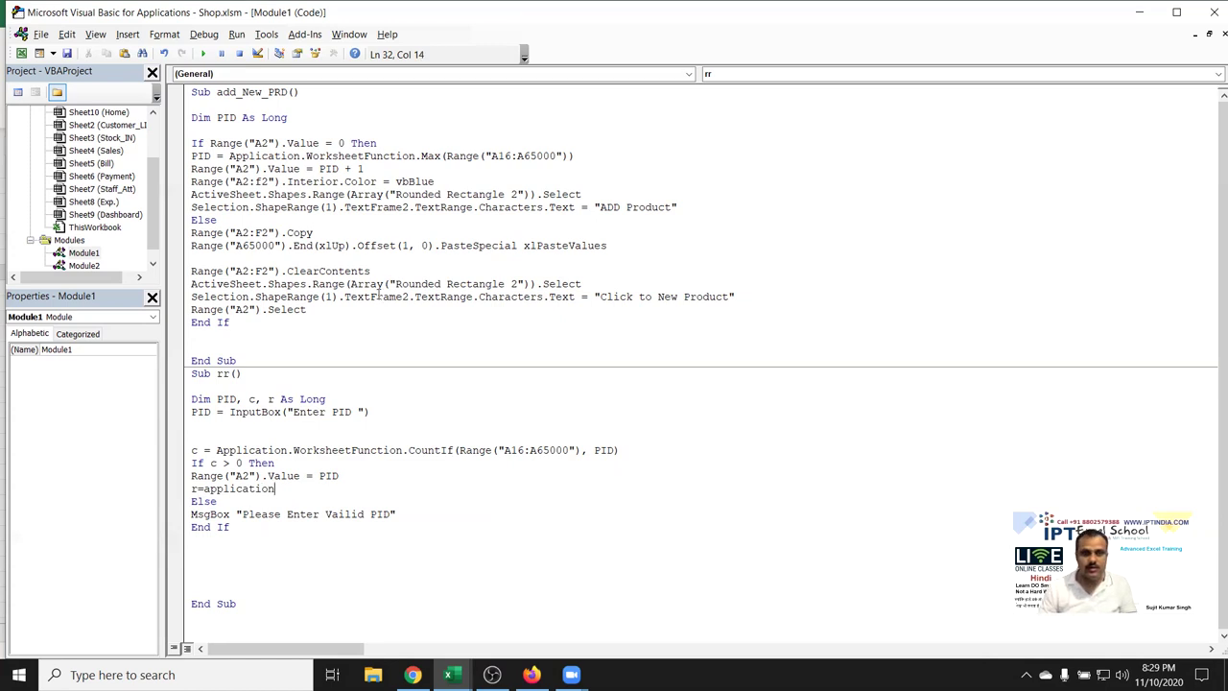
pyautogui.click(352, 377)
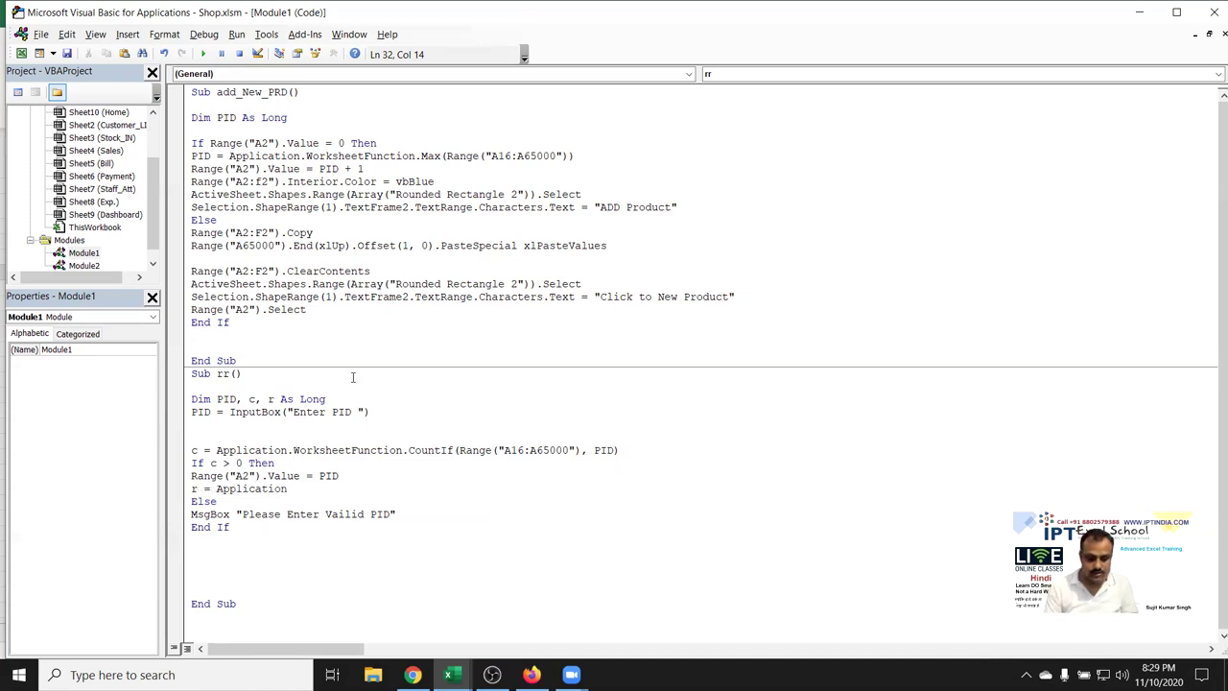
pyautogui.write('.wo')
pyautogui.press('Down')
pyautogui.press('Tab')
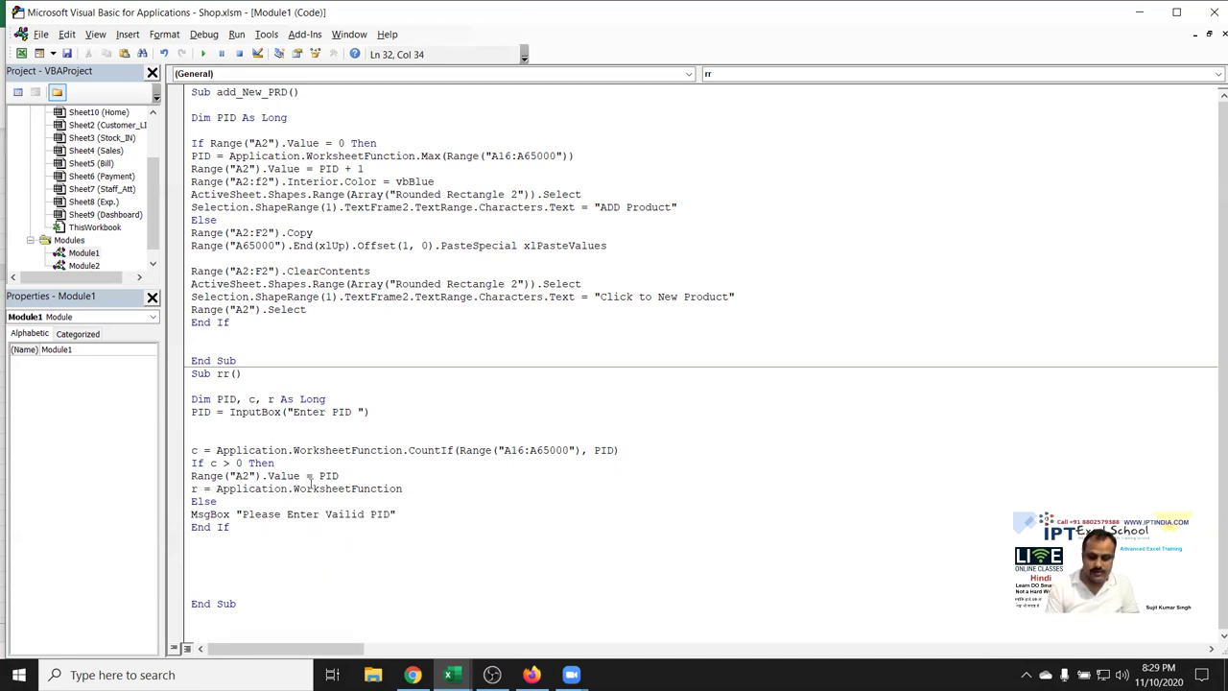
pyautogui.write('.')
pyautogui.write('Mat')
pyautogui.press('Tab')
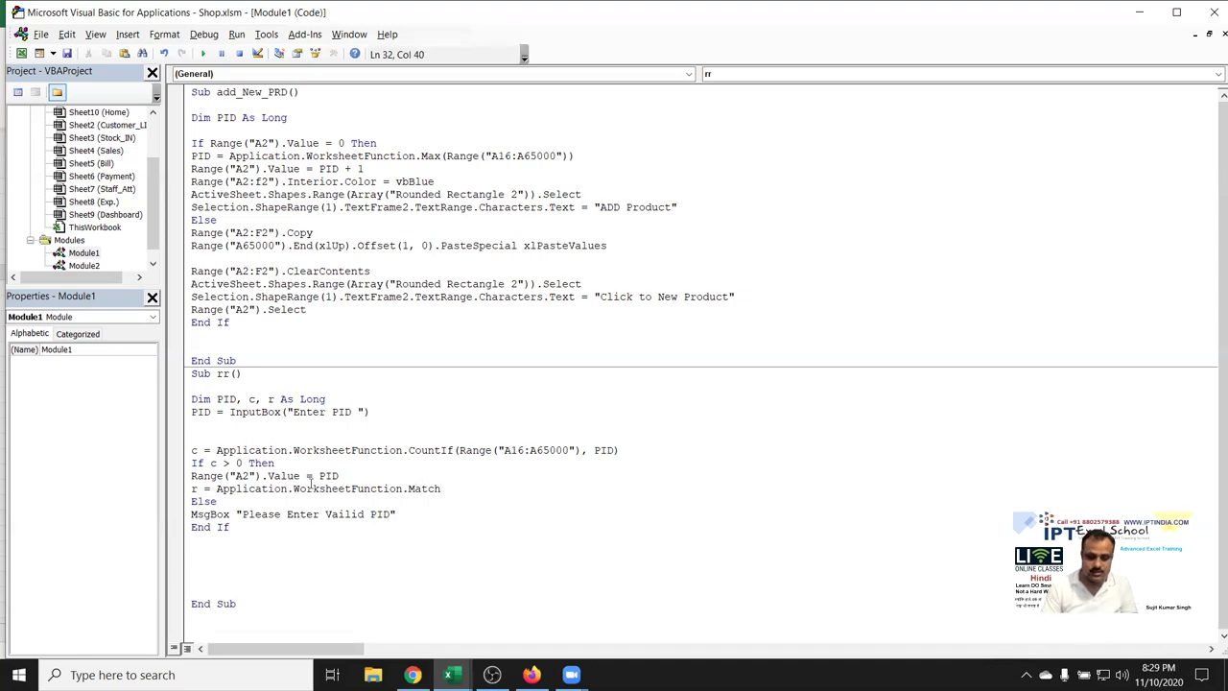
pyautogui.write('(id,')
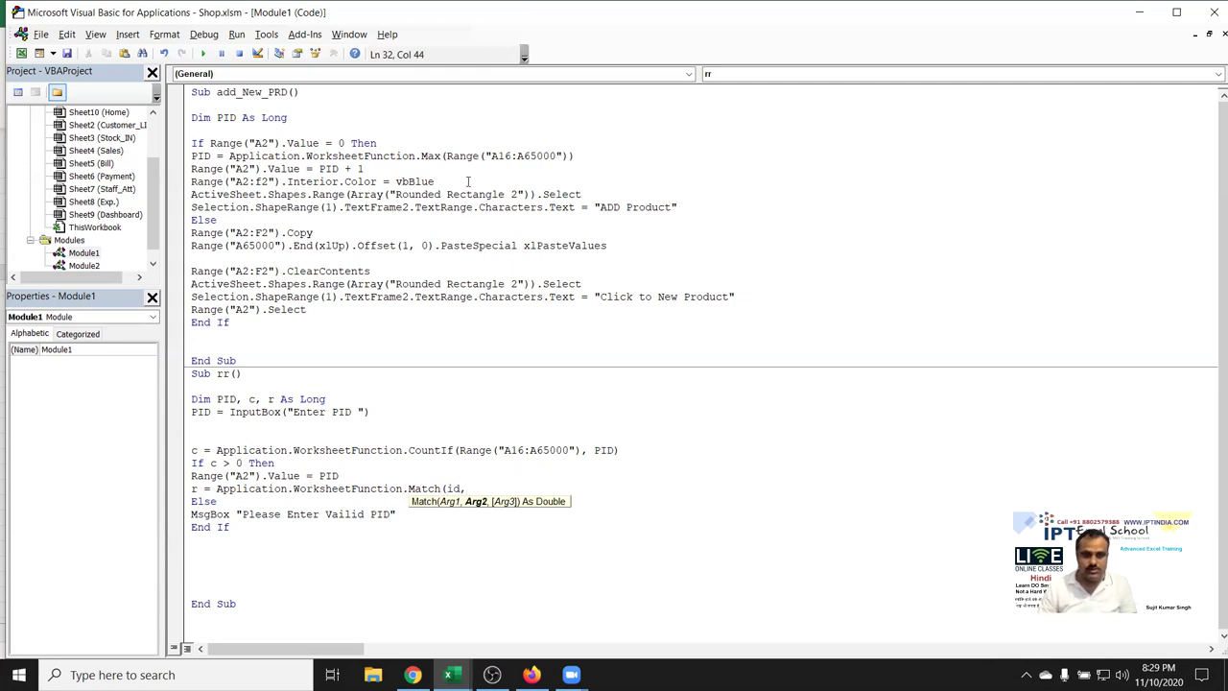
pyautogui.click(489, 155)
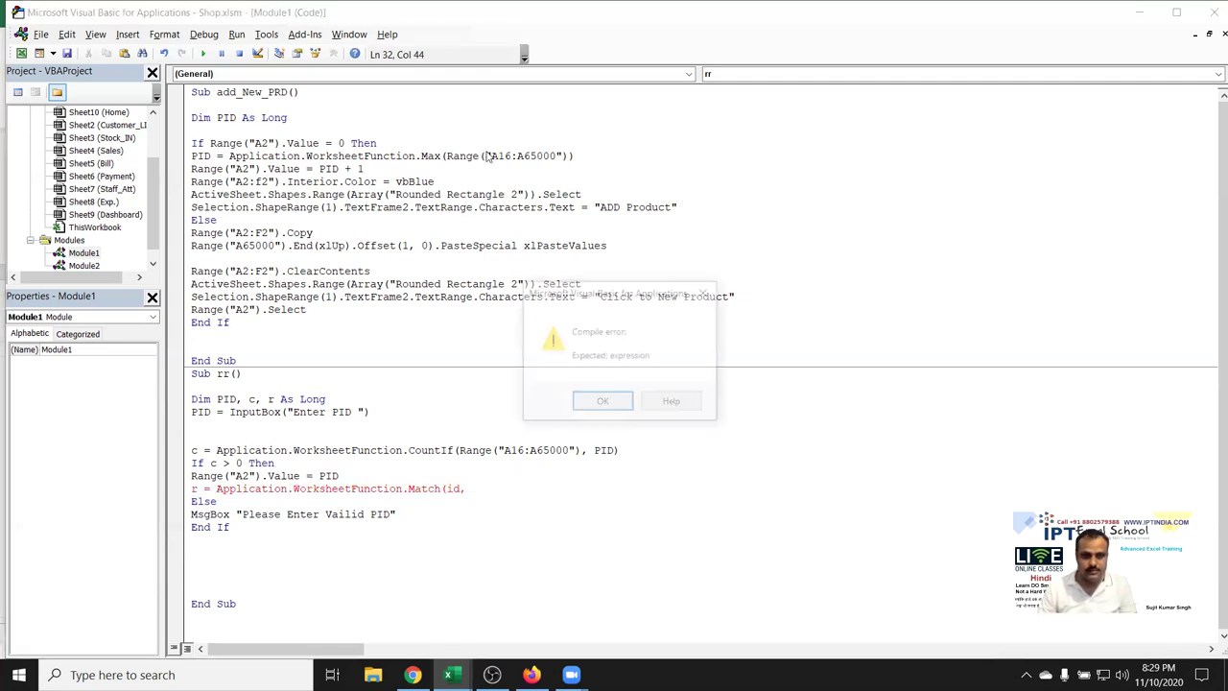
pyautogui.press('Return')
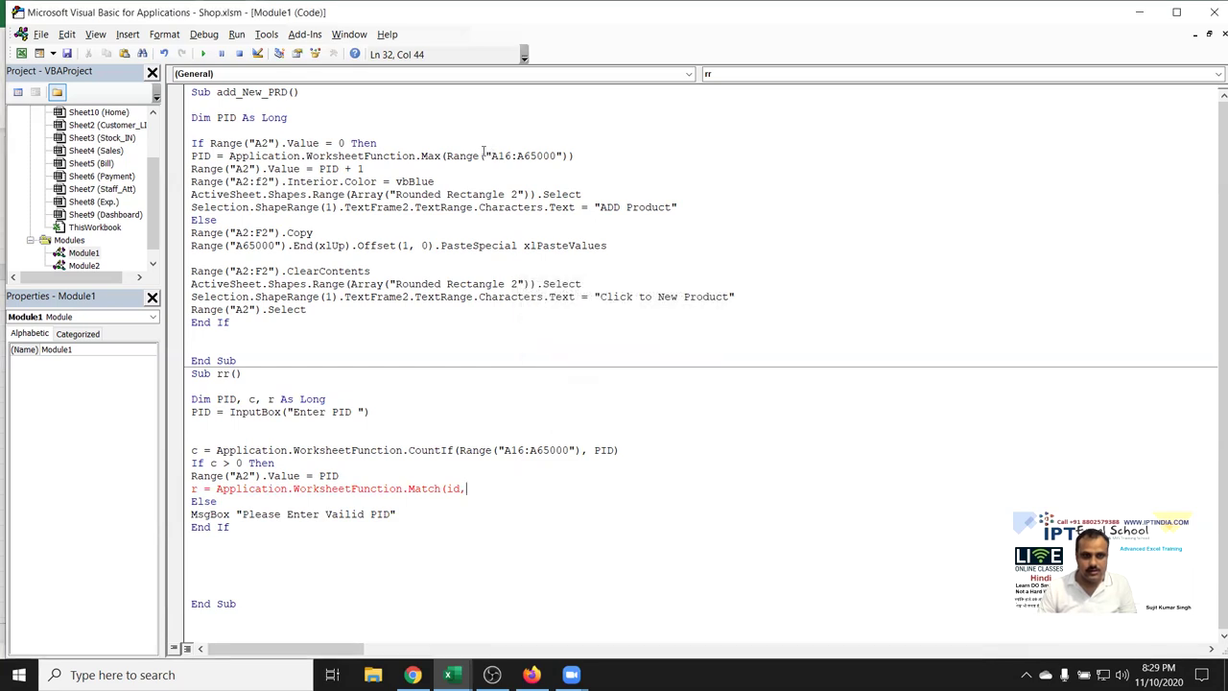
# Finish Match with Range("A16:A65000") copied from the Max line and 0, then begin Range("A" & r+15
pyautogui.moveTo(484, 155); pyautogui.dragTo(564, 157)
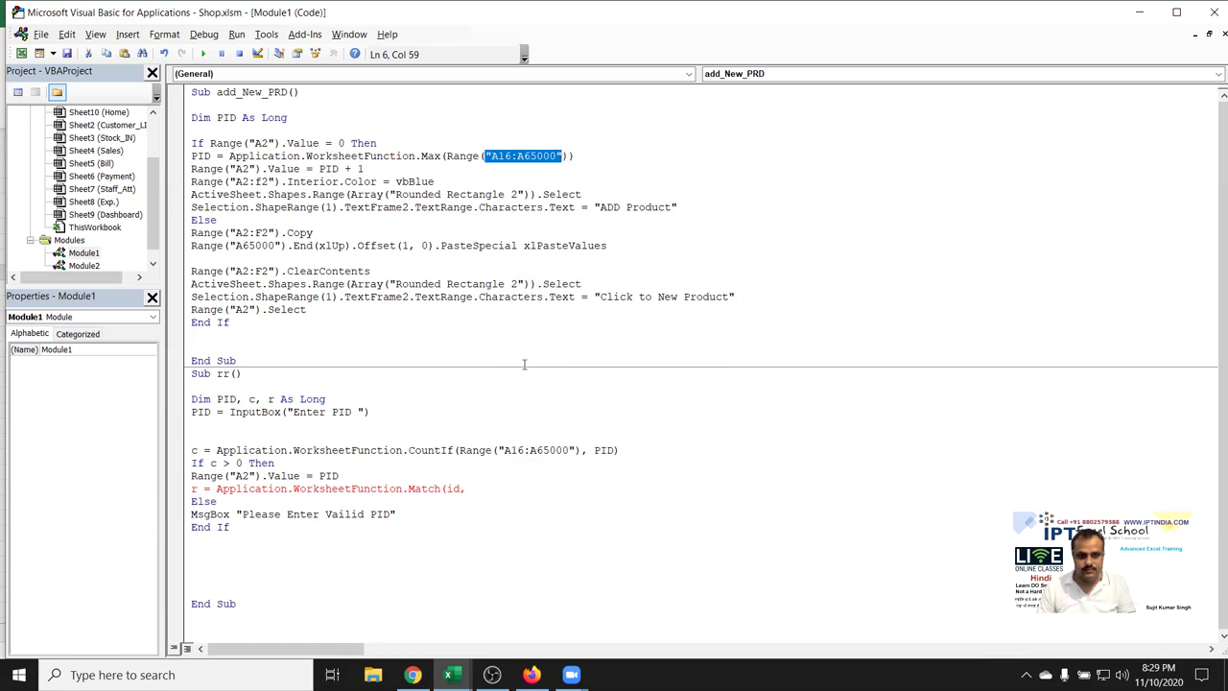
pyautogui.moveTo(573, 155)
pyautogui.mouseDown()
pyautogui.moveTo(424, 157)
pyautogui.moveTo(443, 157)
pyautogui.mouseUp()
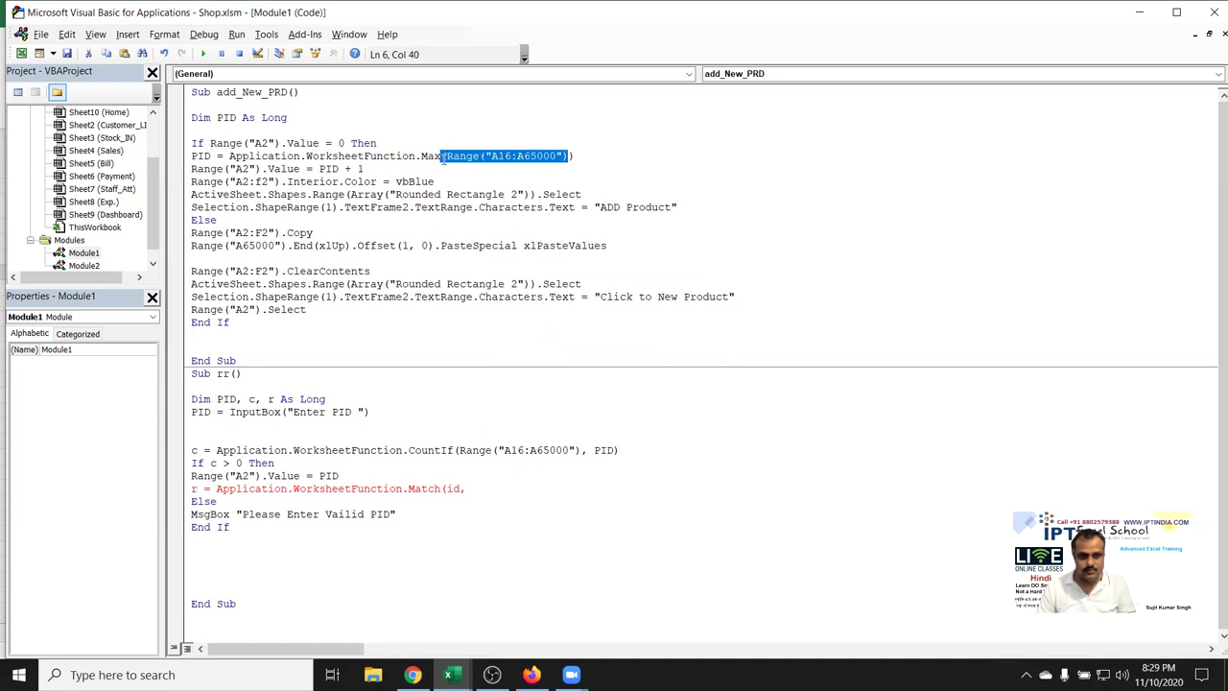
pyautogui.hotkey('ctrl', 'c')
pyautogui.click(480, 489)
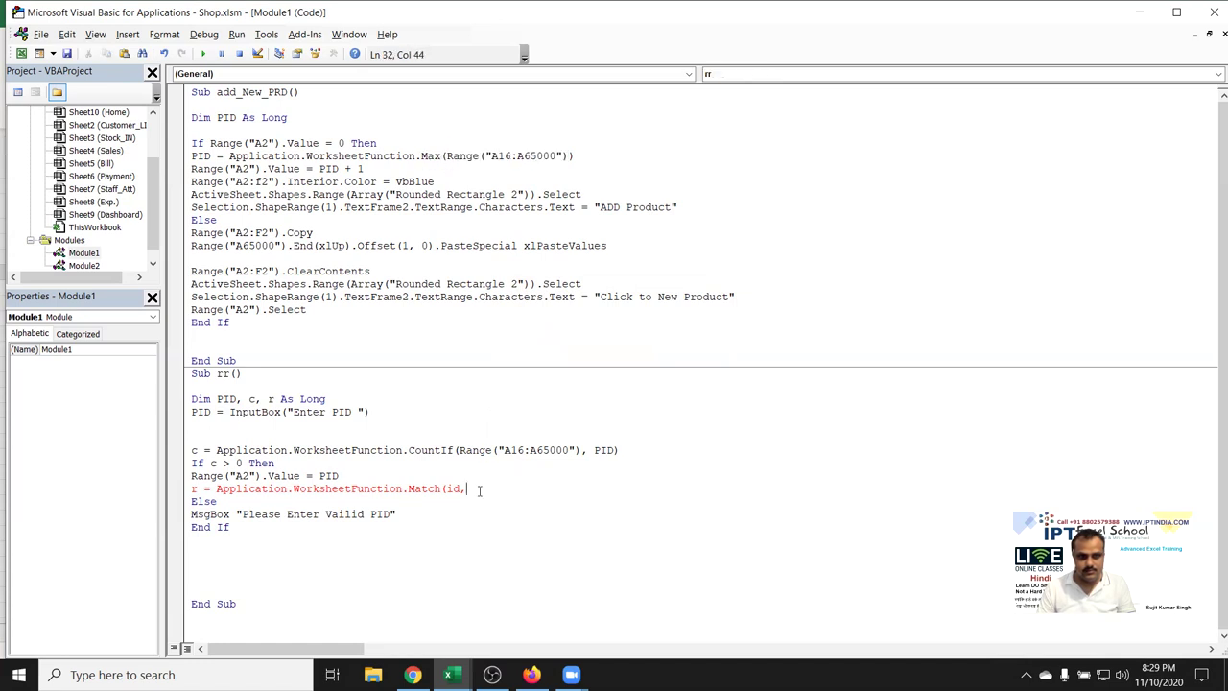
pyautogui.hotkey('ctrl', 'v')
pyautogui.write(',0)')
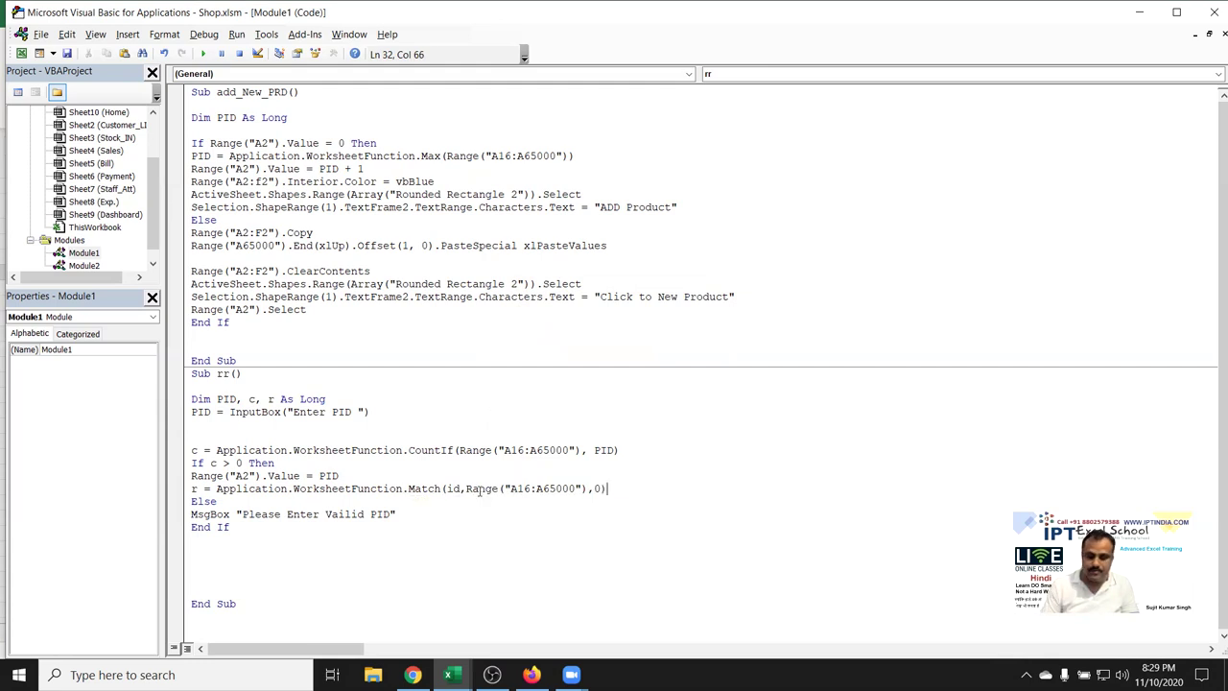
pyautogui.press('Return')
pyautogui.write('range')
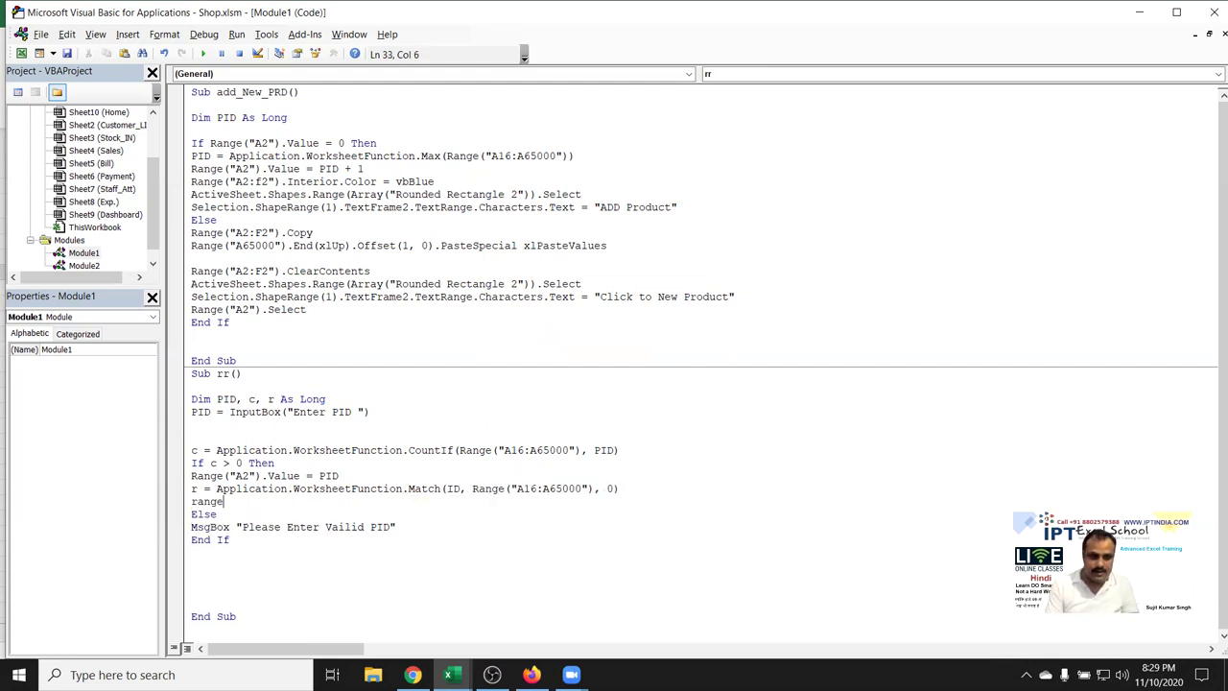
pyautogui.write('(')
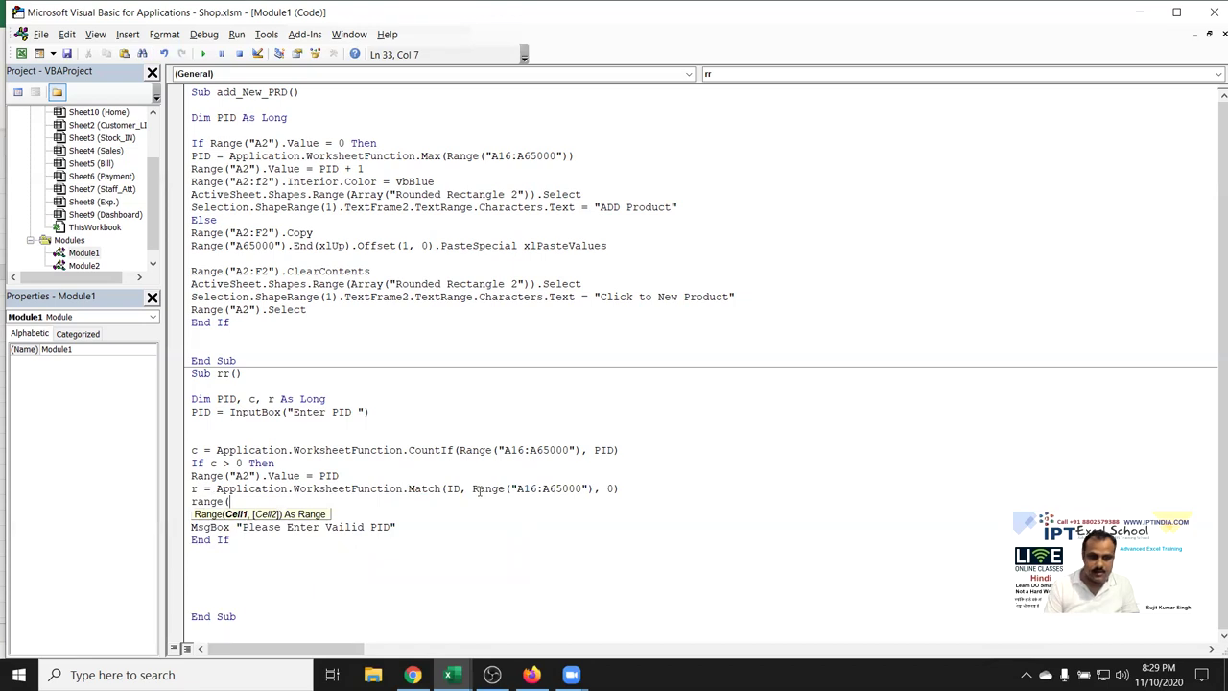
pyautogui.write('"A')
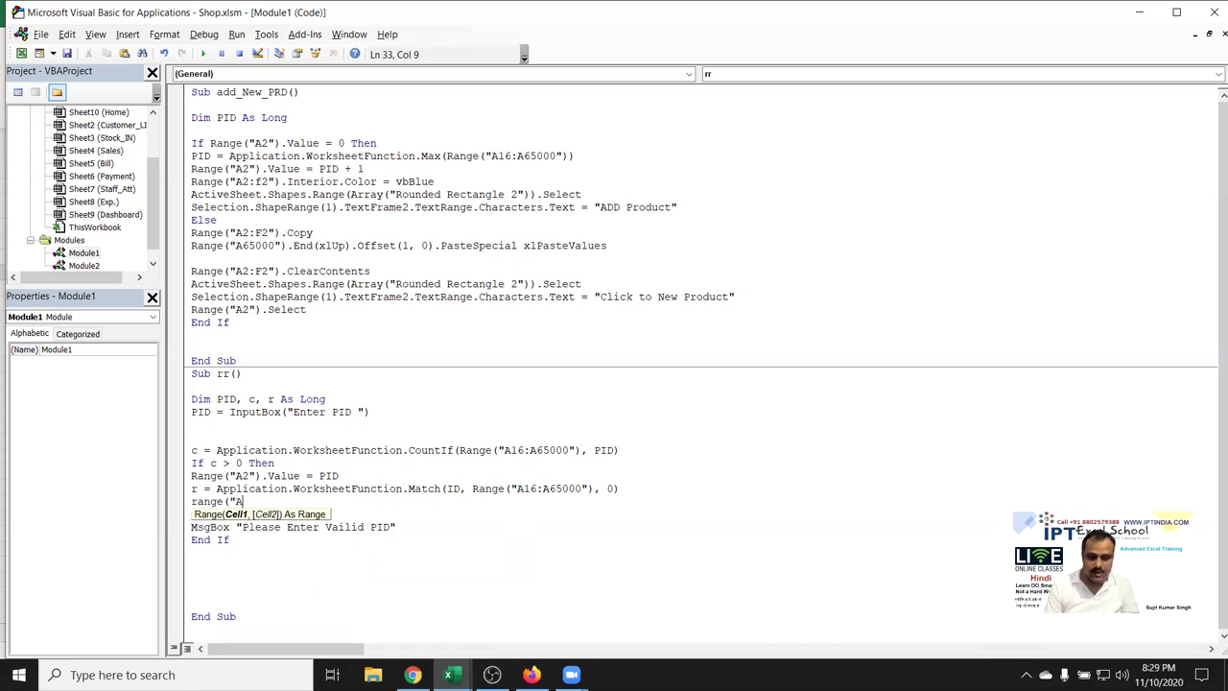
pyautogui.write('" & ')
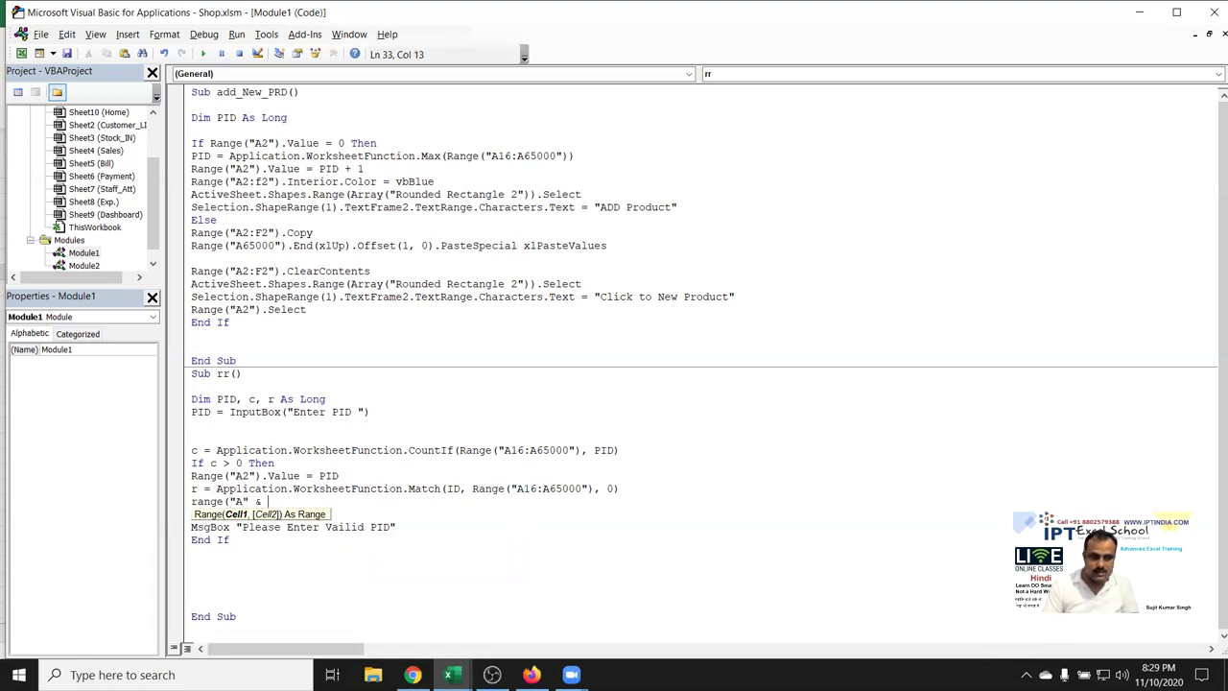
pyautogui.write('r')
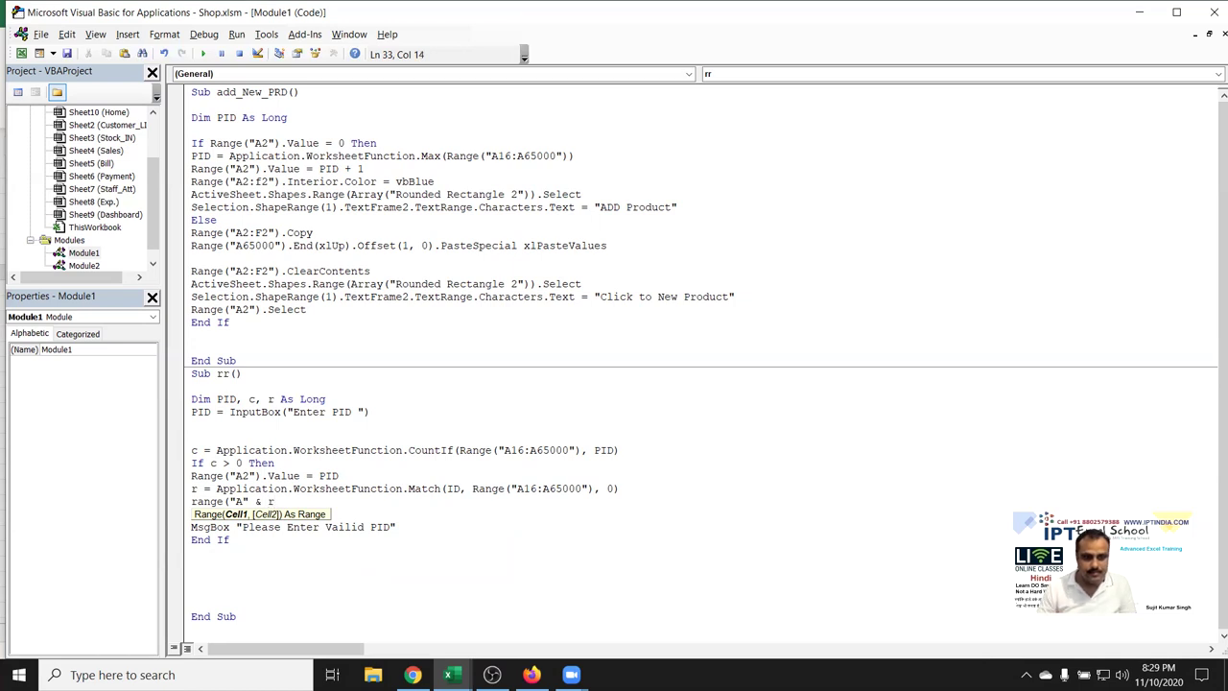
pyautogui.write('+15')
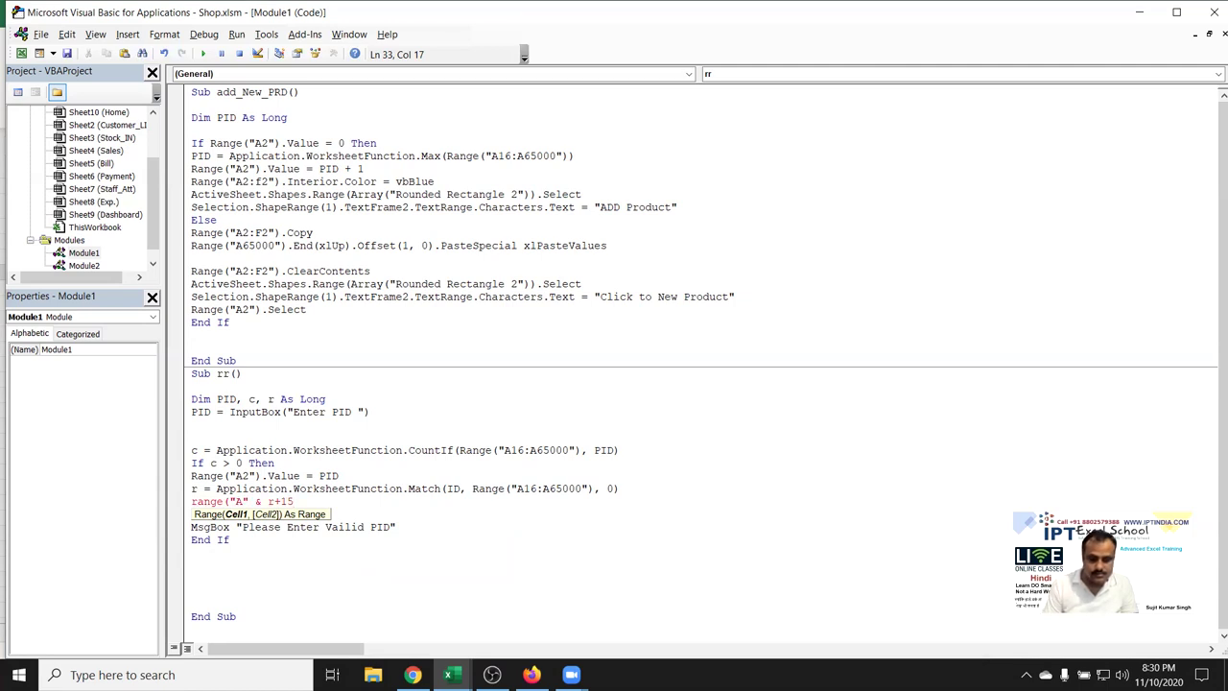
# Complete the line Range("A" & r+15, "F" & r+15).Copy
pyautogui.write(',A')
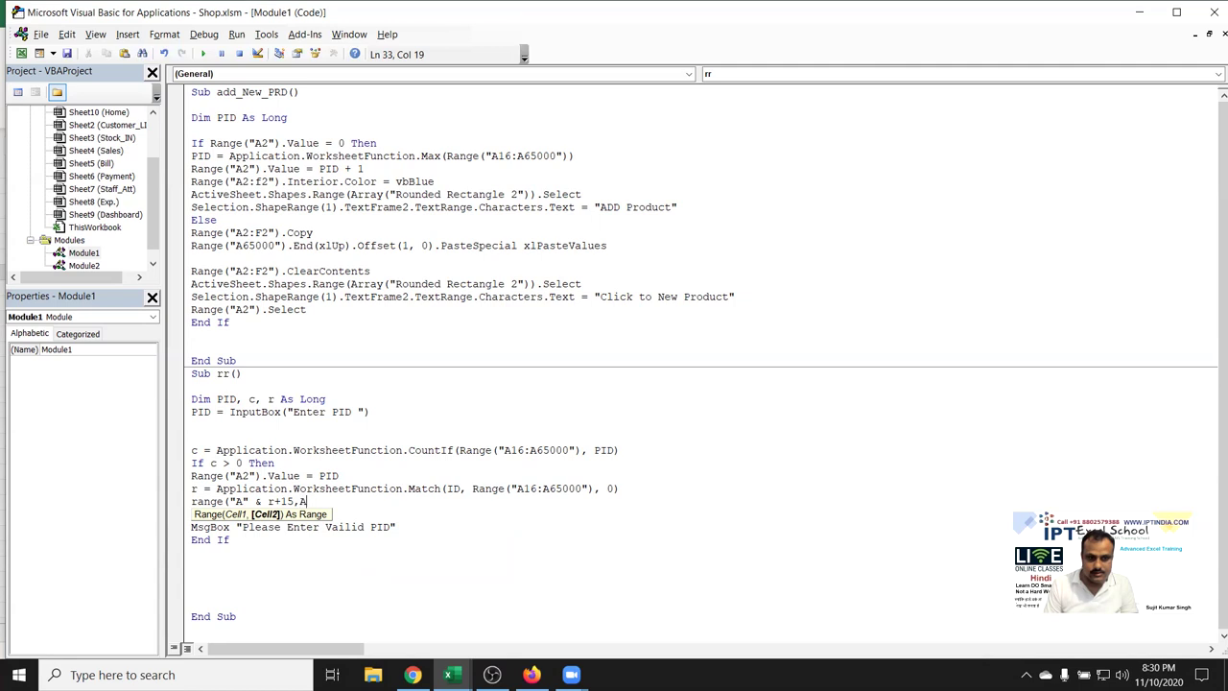
pyautogui.press('BackSpace')
pyautogui.write('"F')
pyautogui.write('" & r+15)')
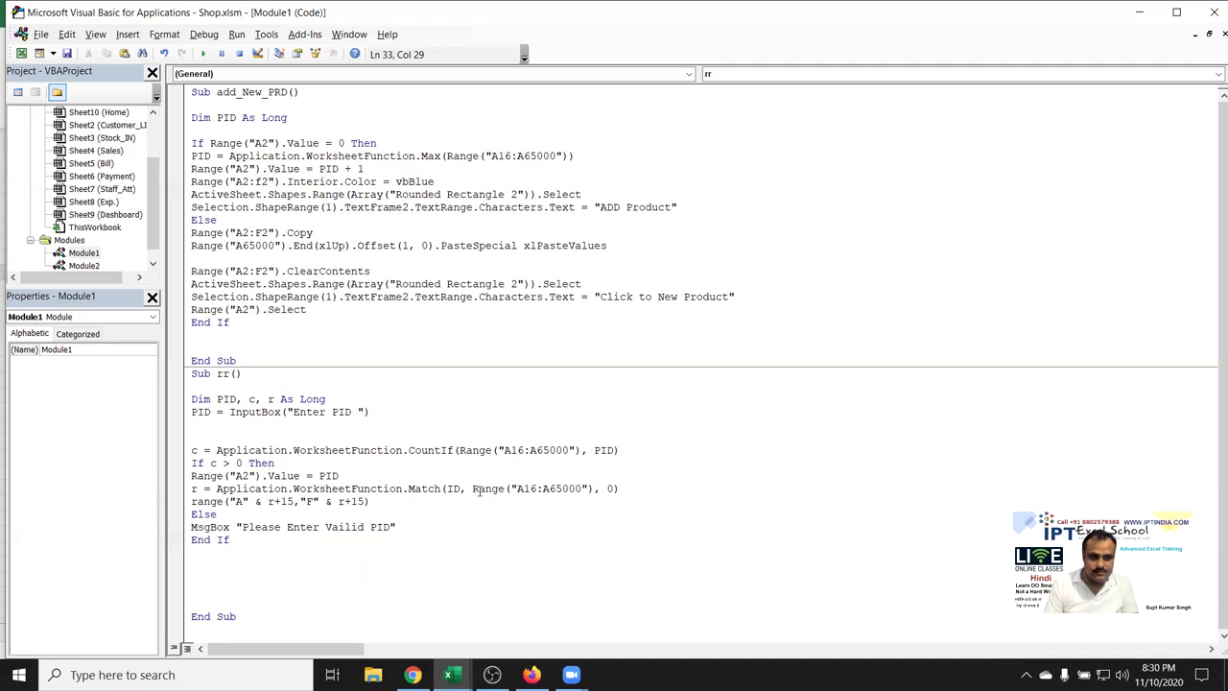
pyautogui.write('.cop')
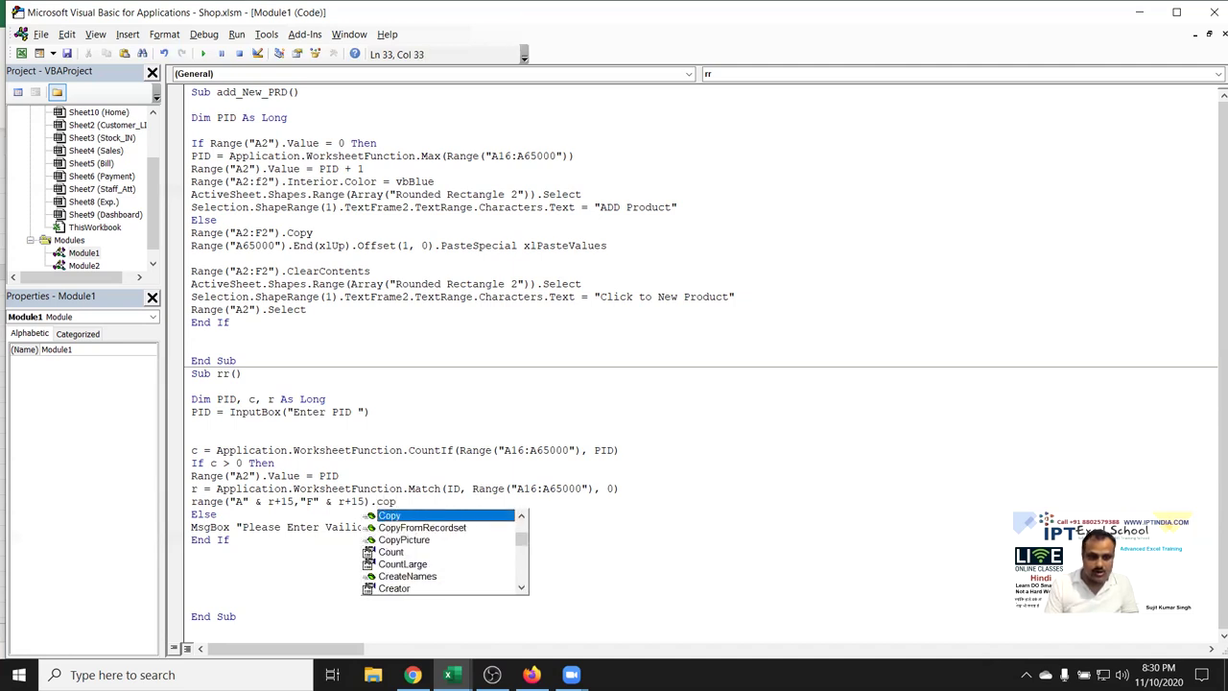
pyautogui.press('Tab')
pyautogui.press('Return')
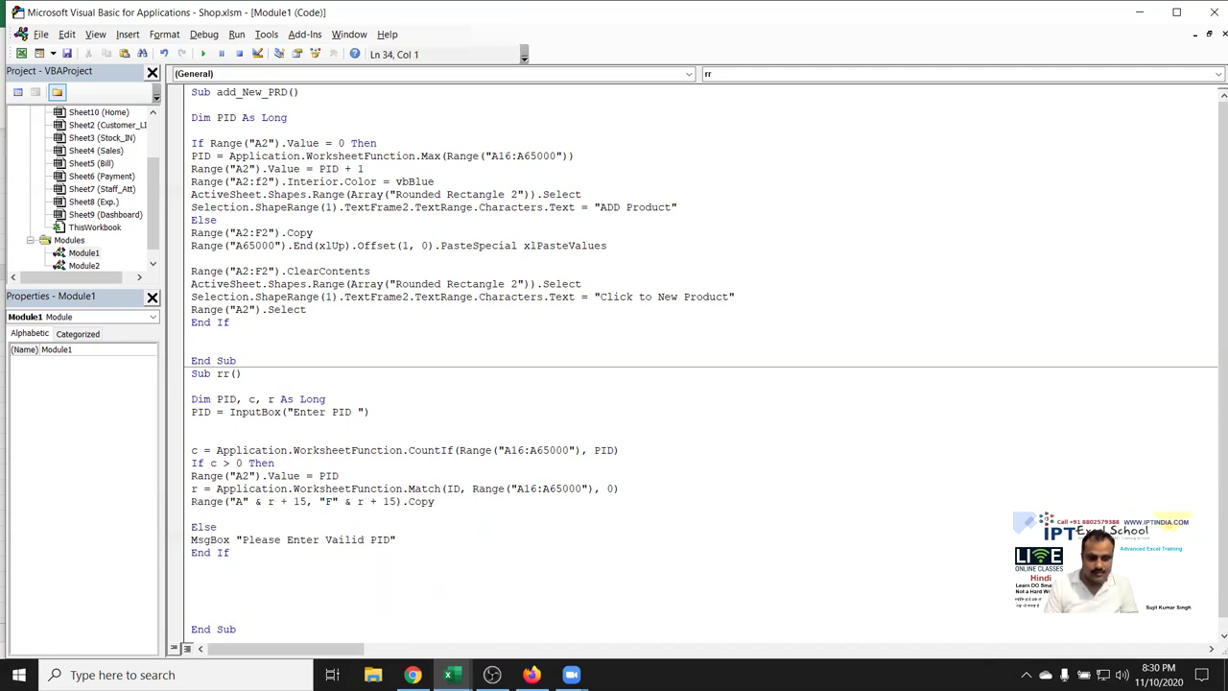
# Add Range("A2").PasteSpecial xlPasteValues below the copy line
pyautogui.write('range(A')
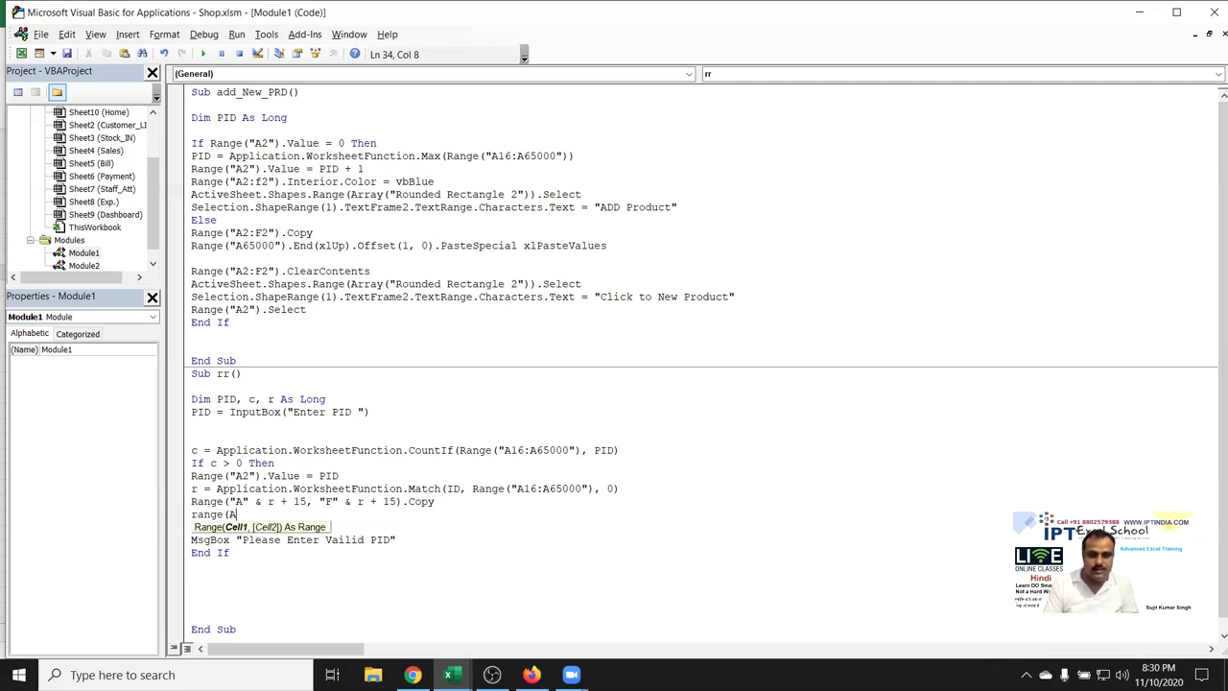
pyautogui.press('BackSpace')
pyautogui.write('"A')
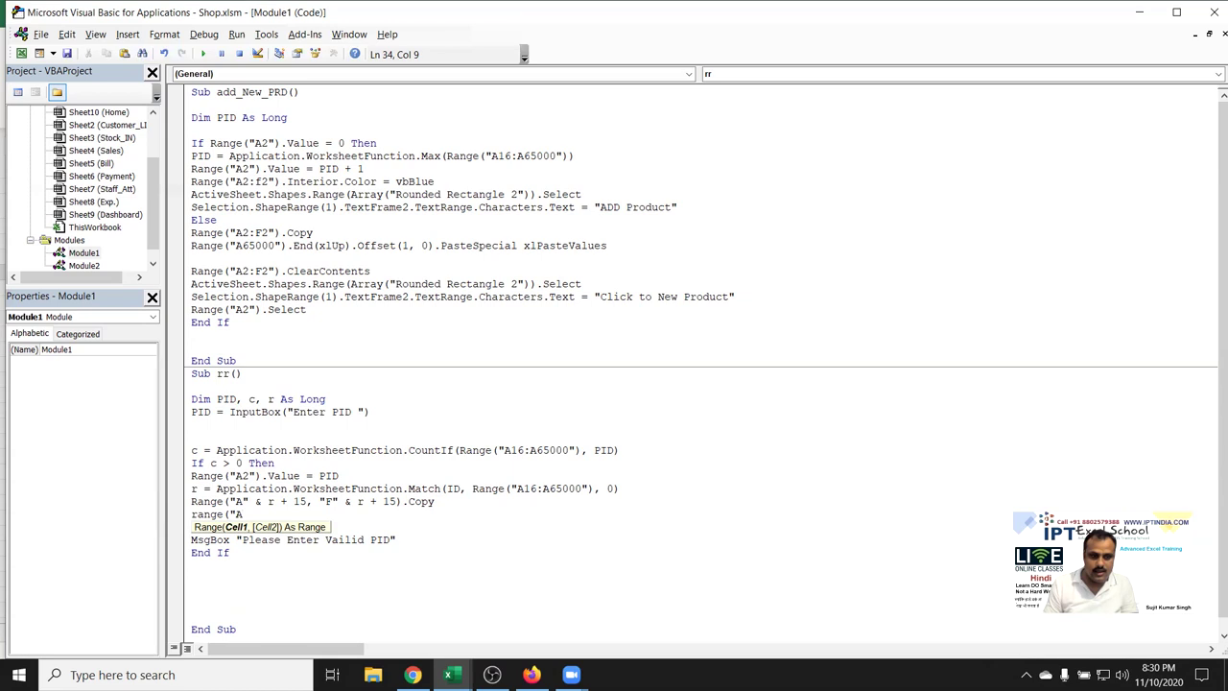
pyautogui.write('2").p')
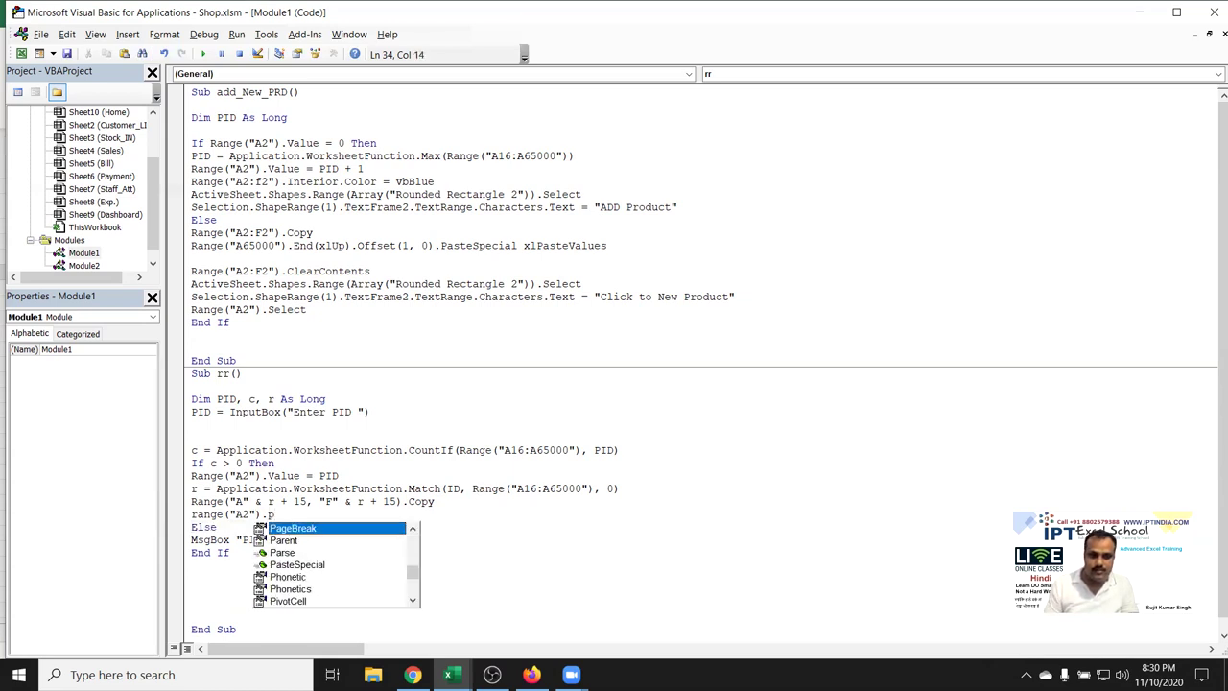
pyautogui.press('Down')
pyautogui.press('Down')
pyautogui.press('Down')
pyautogui.press('Tab')
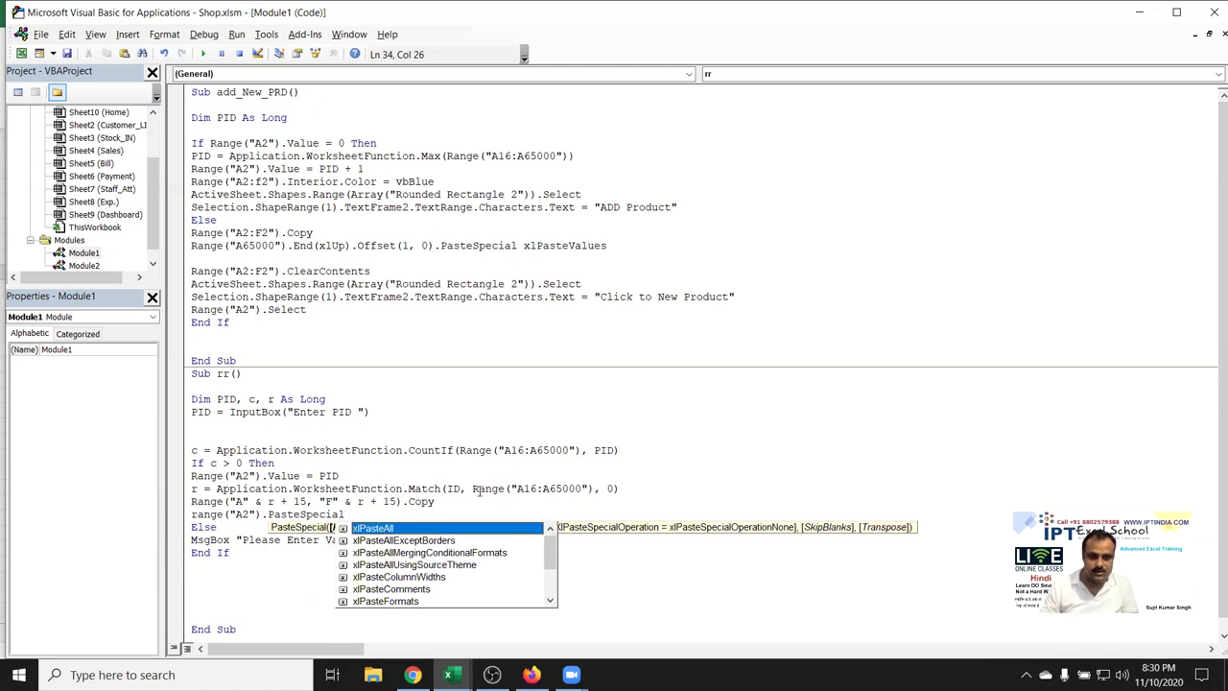
pyautogui.press('Down')
pyautogui.press('Down')
pyautogui.press('Down')
pyautogui.press('Down')
pyautogui.press('Down')
pyautogui.press('Tab')
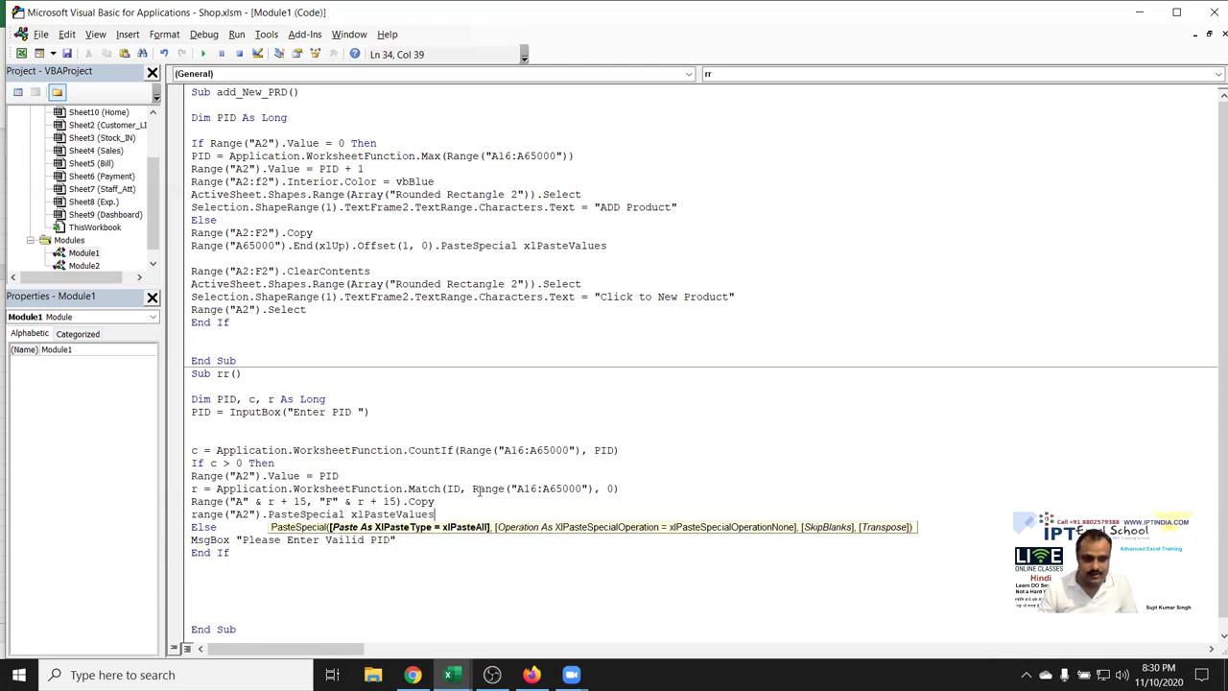
pyautogui.click(419, 567)
pyautogui.click(434, 518)
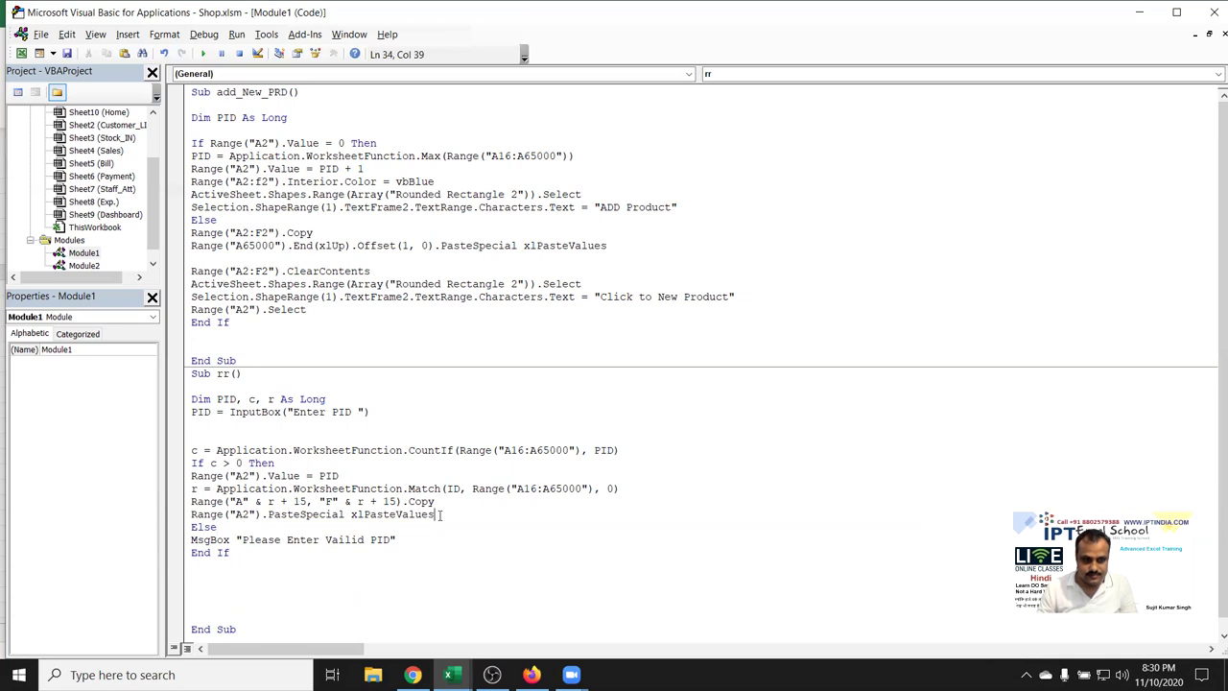
pyautogui.press('Return')
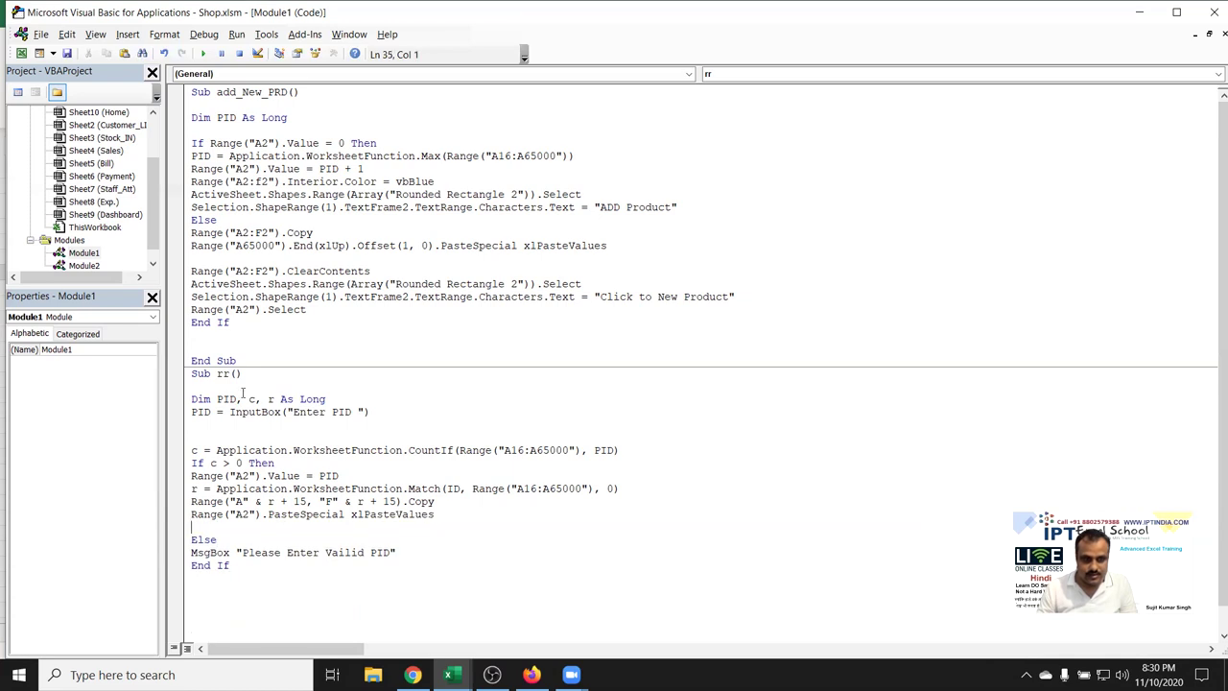
# Copy the two shape-relabelling lines from add_New_PRD into rr
pyautogui.click(184, 285)
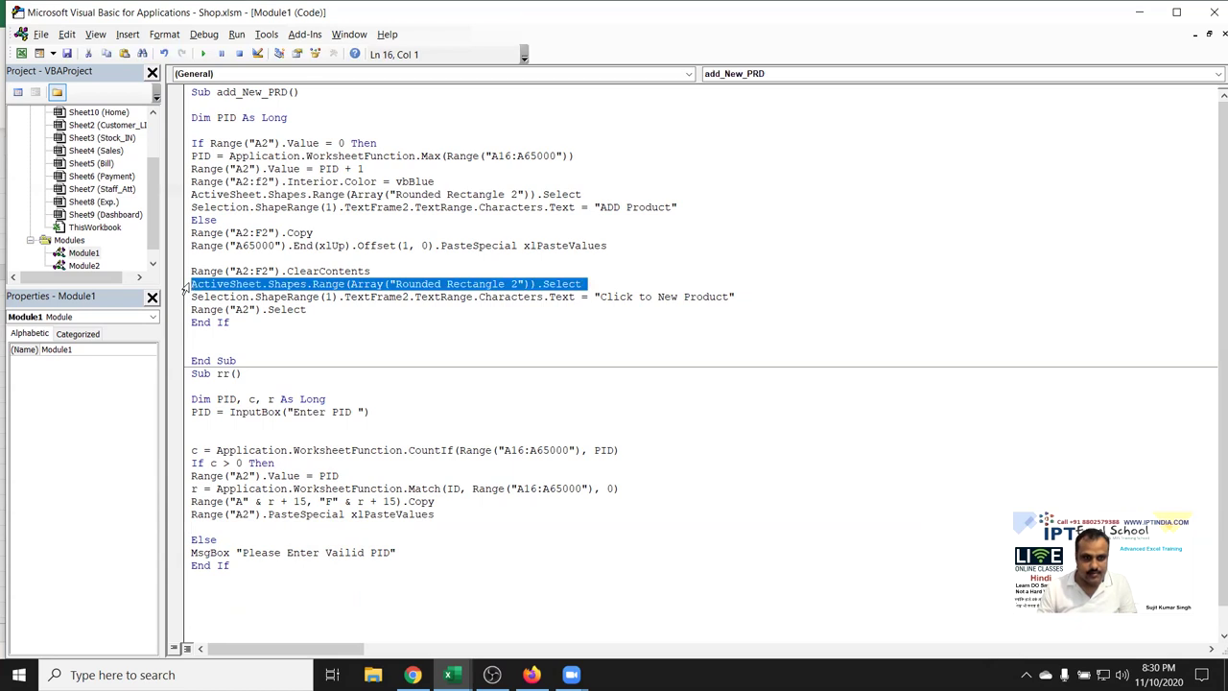
pyautogui.moveTo(184, 287); pyautogui.dragTo(184, 303)
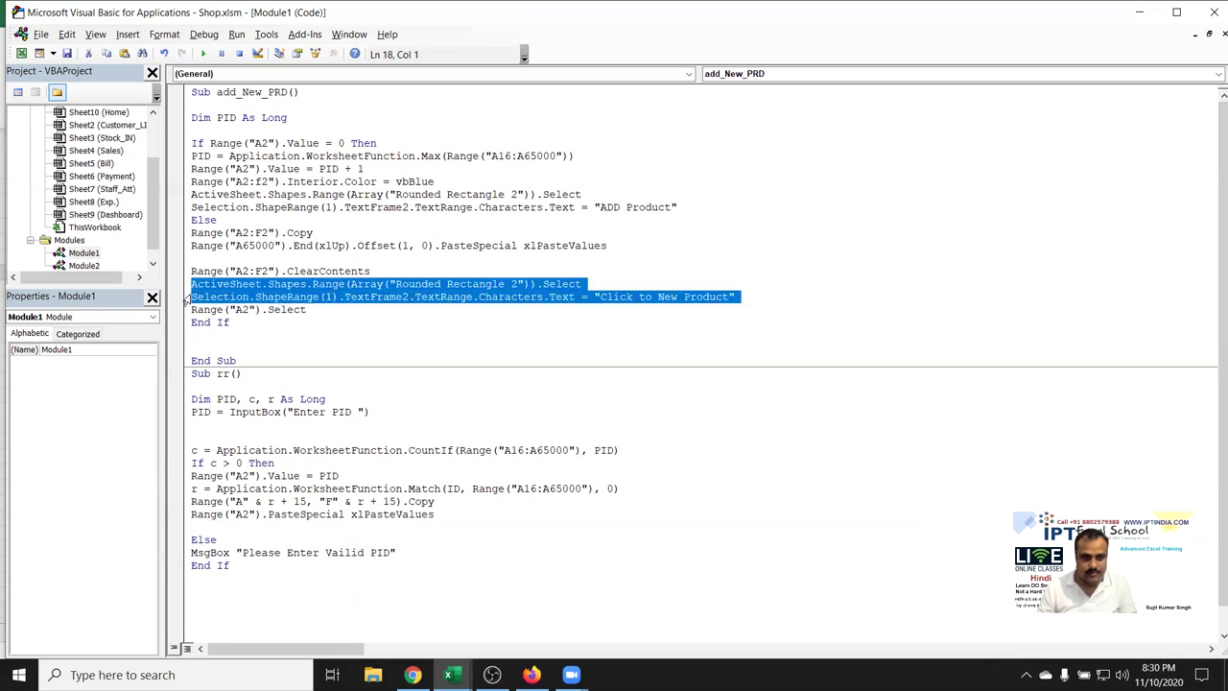
pyautogui.hotkey('ctrl', 'c')
pyautogui.click(204, 527)
pyautogui.hotkey('ctrl', 'v')
# Change the pasted lines to Rounded Rectangle 1 with the text "Change", then save
pyautogui.click(518, 527)
pyautogui.press('BackSpace')
pyautogui.write('1')
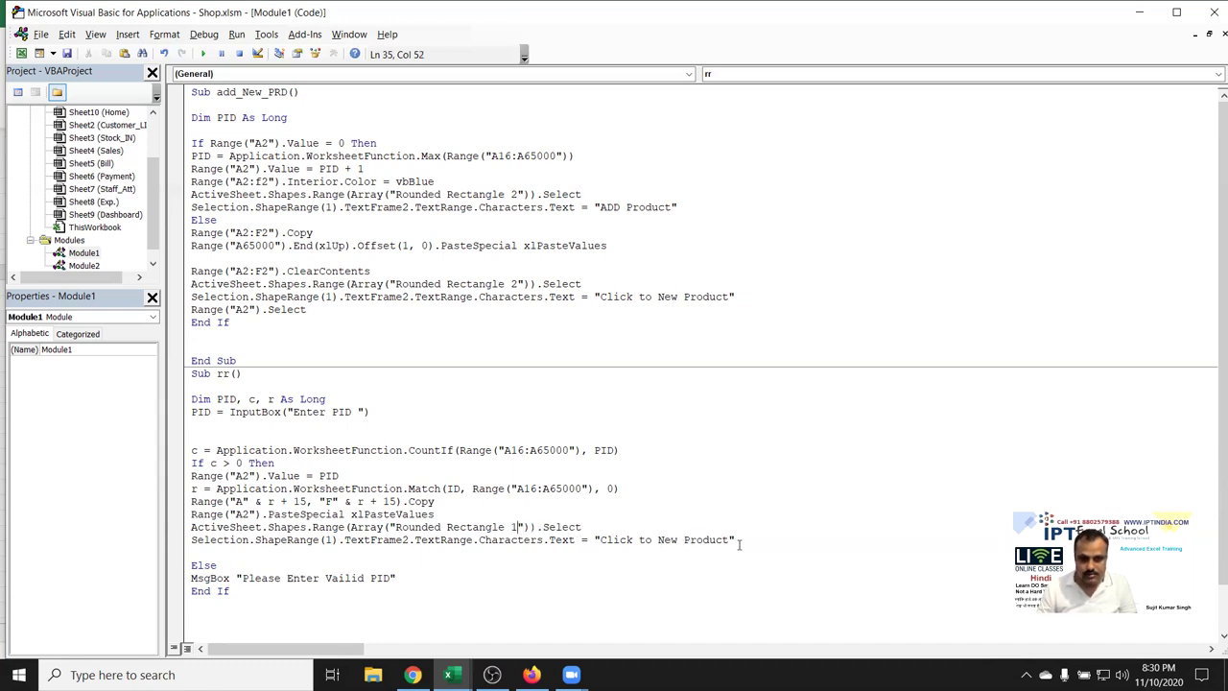
pyautogui.moveTo(728, 540); pyautogui.dragTo(607, 540)
pyautogui.press('BackSpace')
pyautogui.write('hange')
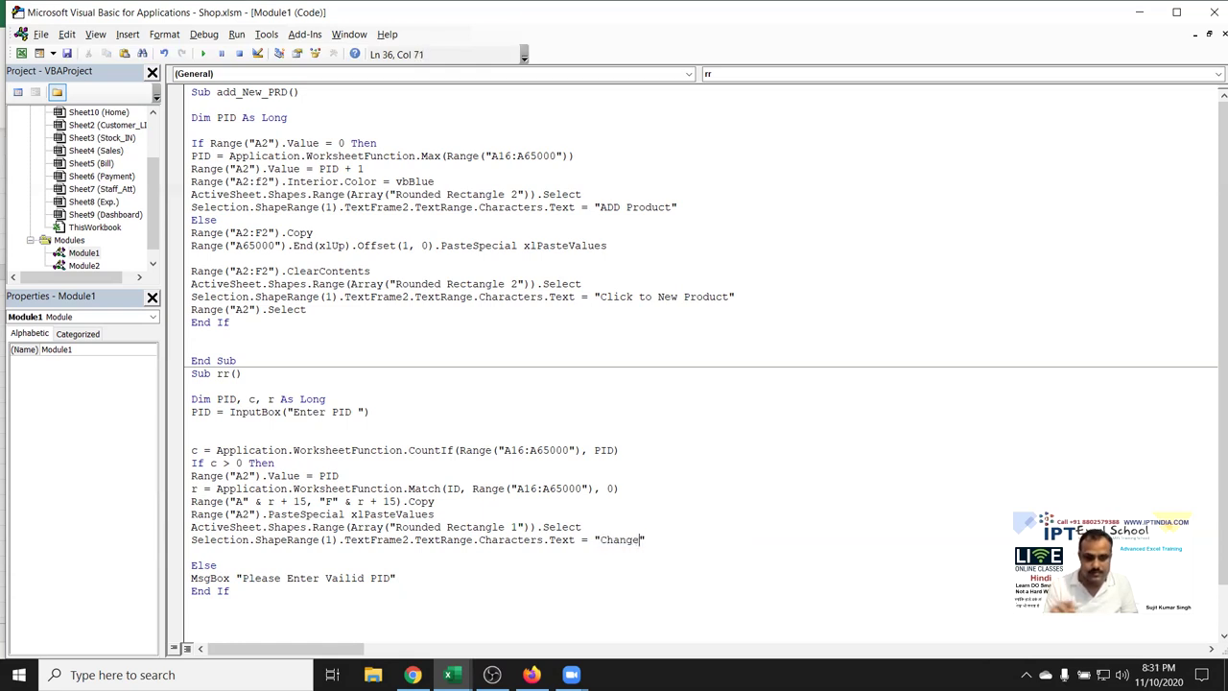
pyautogui.click(260, 549)
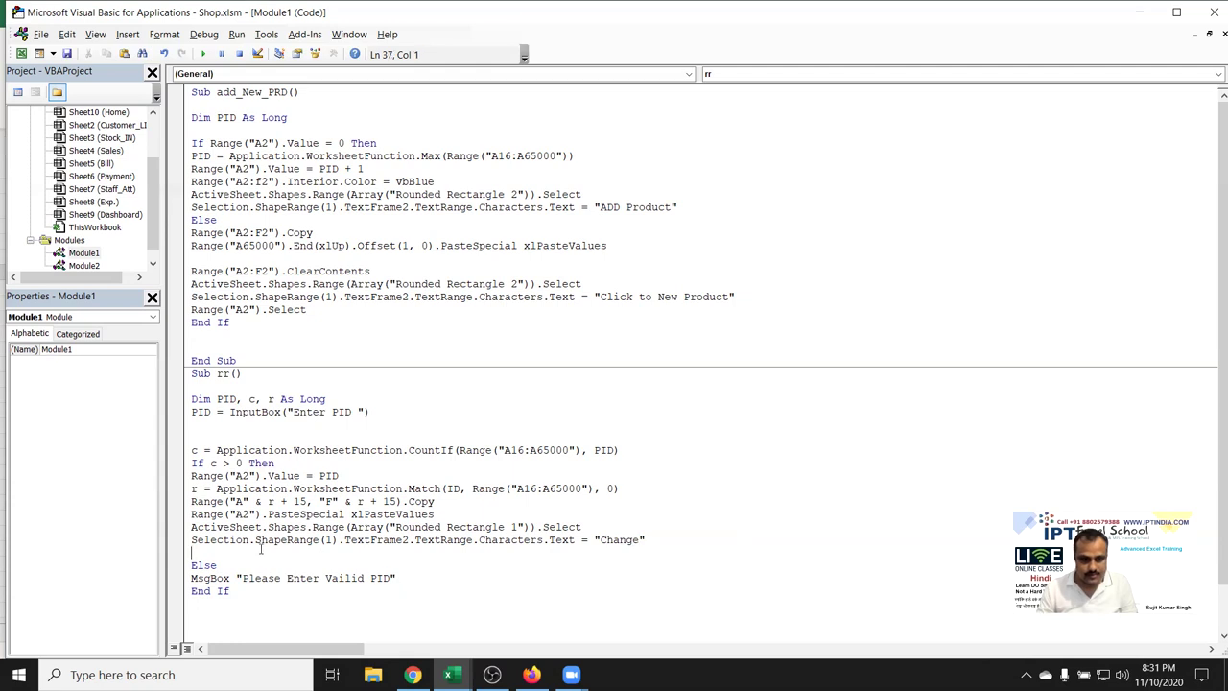
pyautogui.click(443, 589)
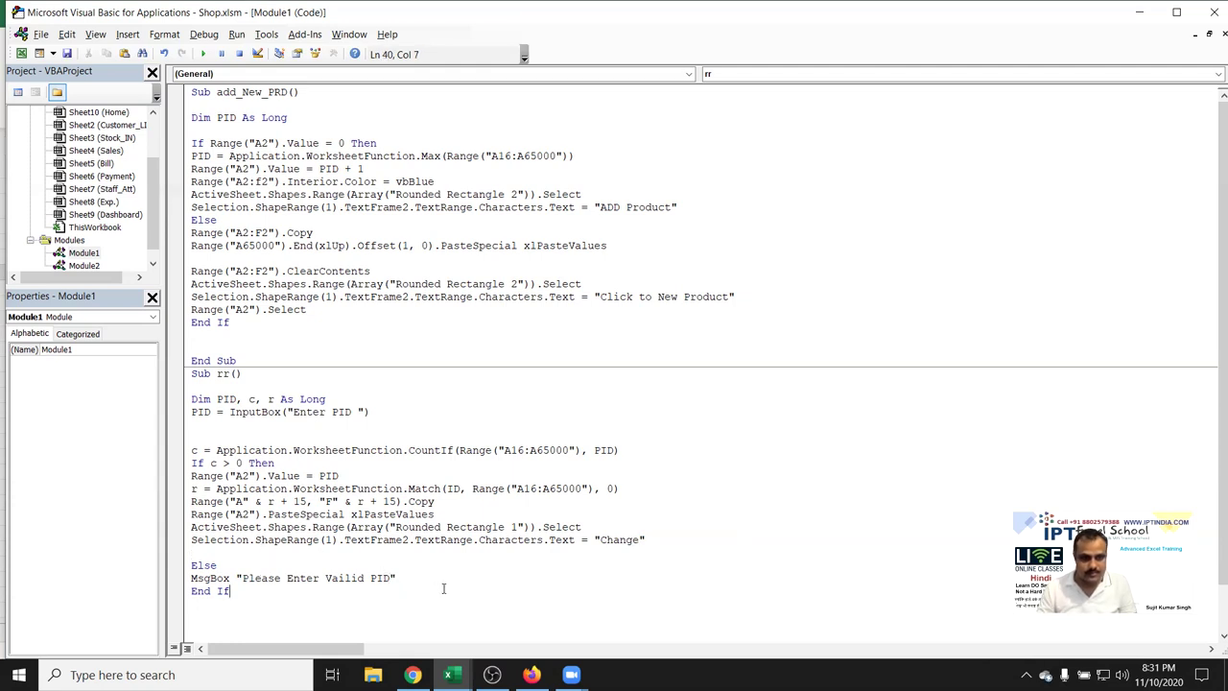
pyautogui.scroll(-2, 443, 588)
pyautogui.hotkey('ctrl', 's')
# Assign the rr macro to the Edit Product Info shape on the Stock sheet
pyautogui.hotkey('alt', 'F11')
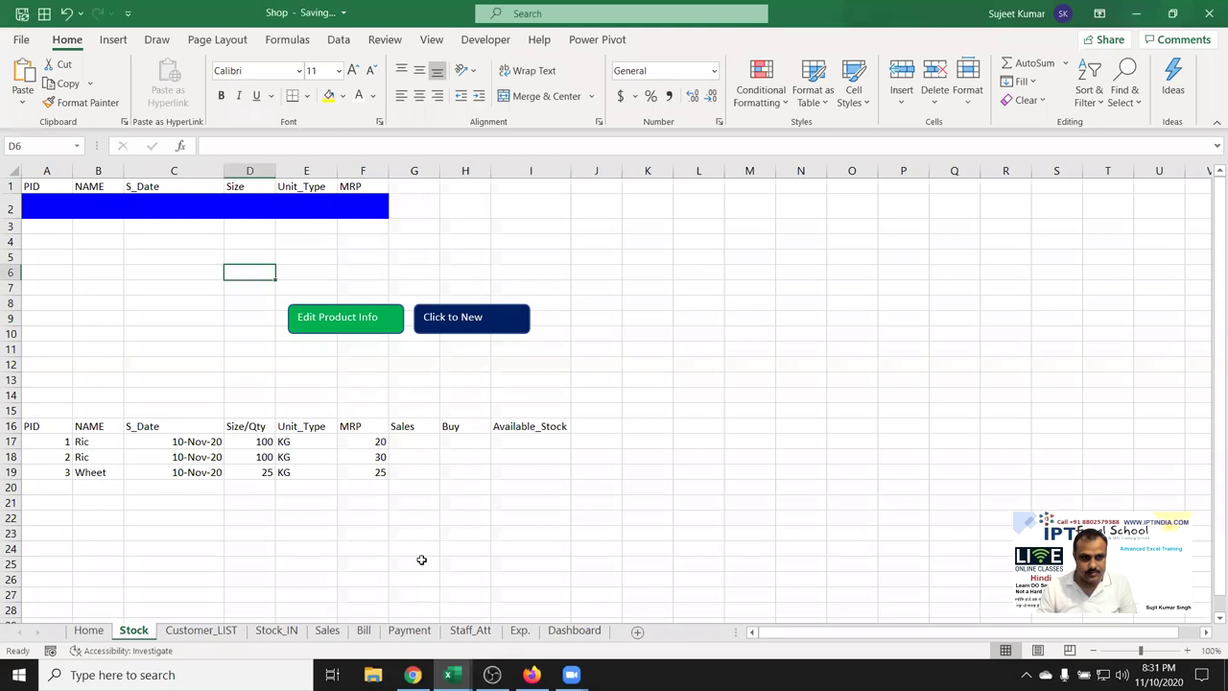
pyautogui.click(144, 303)
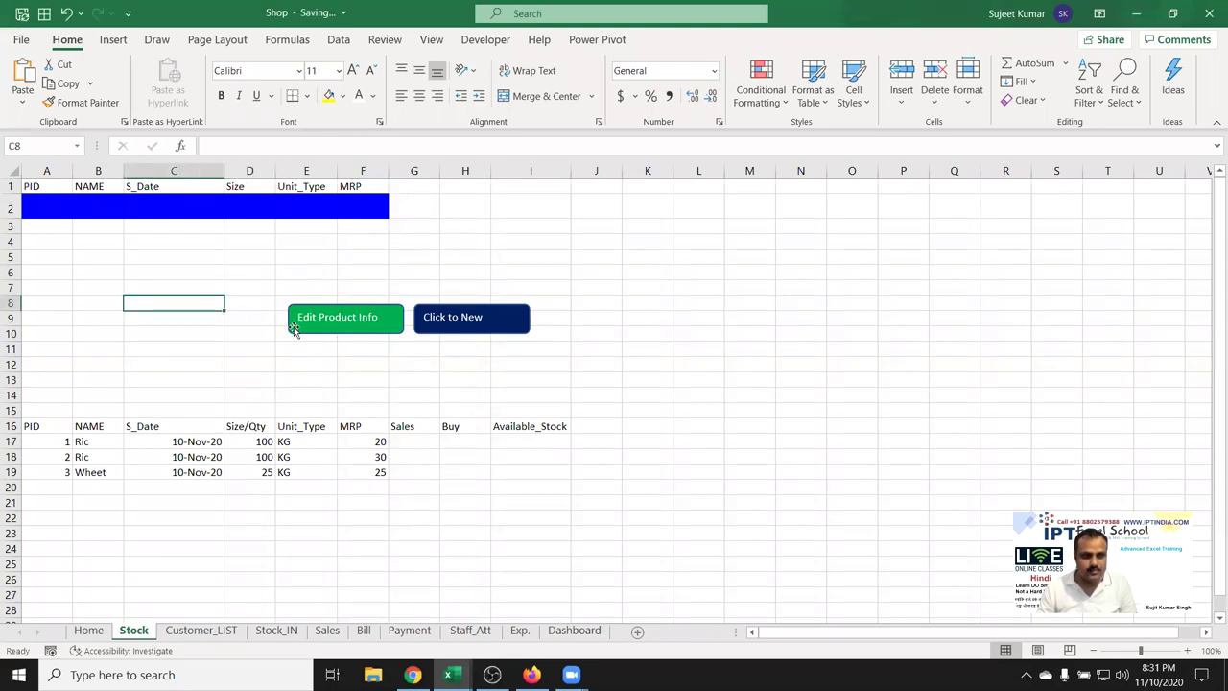
pyautogui.rightClick(331, 337)
pyautogui.click(316, 333)
pyautogui.rightClick(313, 333)
pyautogui.click(386, 551)
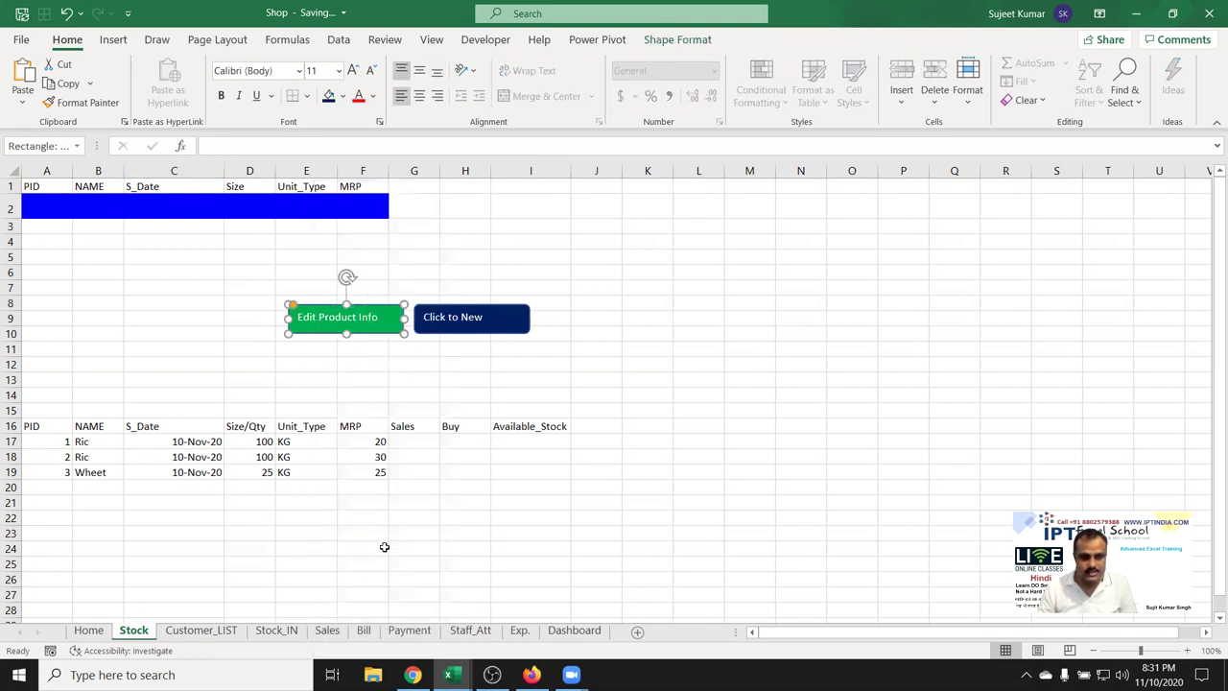
pyautogui.click(249, 432)
pyautogui.click(257, 422)
pyautogui.click(246, 442)
pyautogui.click(427, 635)
# Rename Sub rr to Sub Chg_PRD in the VBA editor and return to the sheet
pyautogui.hotkey('alt', 'F11')
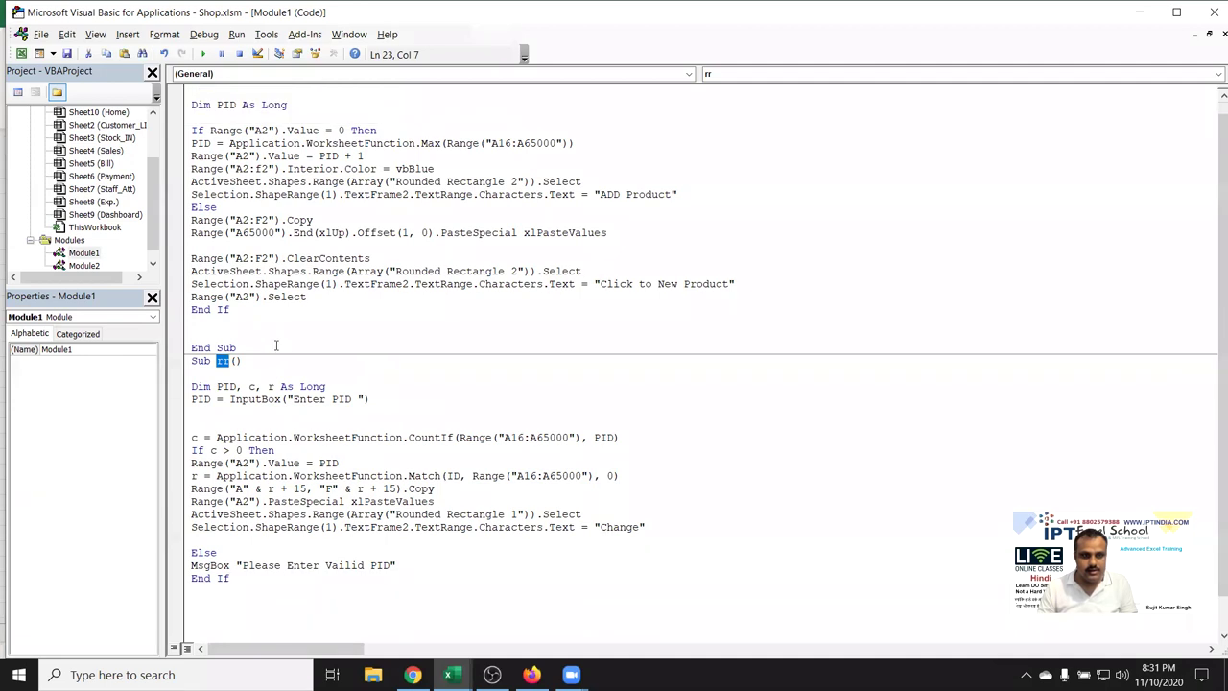
pyautogui.write('Chg_PRD')
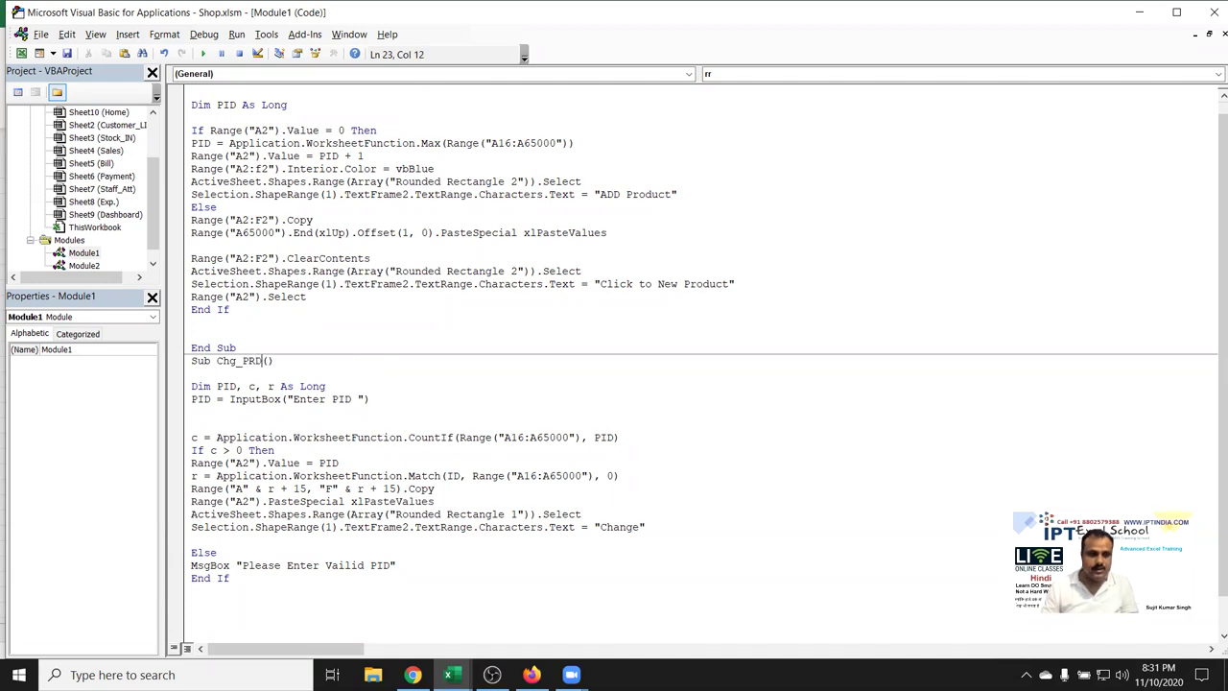
pyautogui.click(655, 417)
pyautogui.hotkey('alt', 'F11')
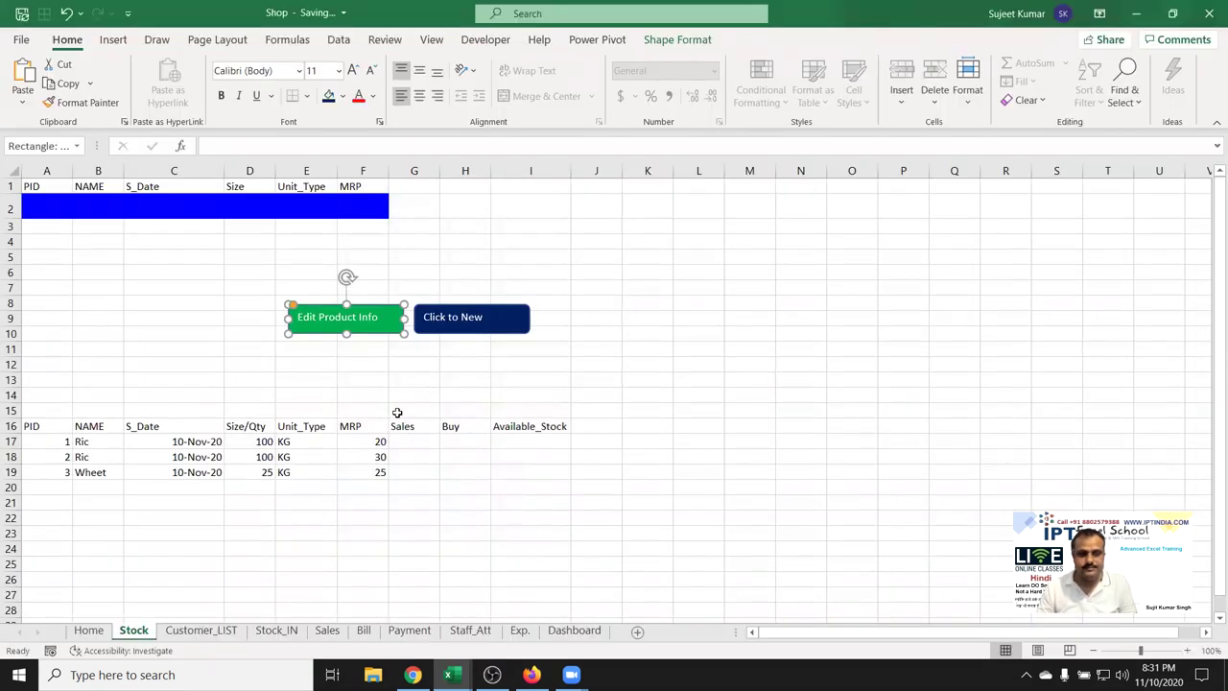
pyautogui.click(284, 373)
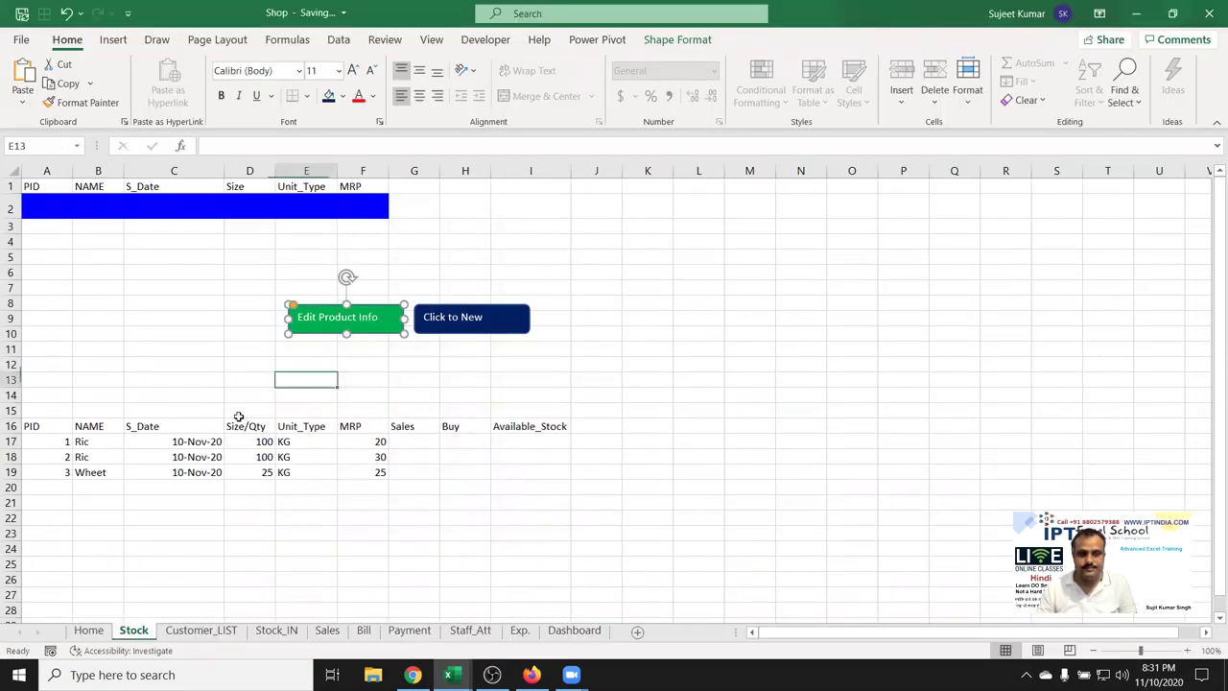
# After the missing-rr error, assign Chg_PRD to the Edit Product Info shape and run it
pyautogui.click(340, 329)
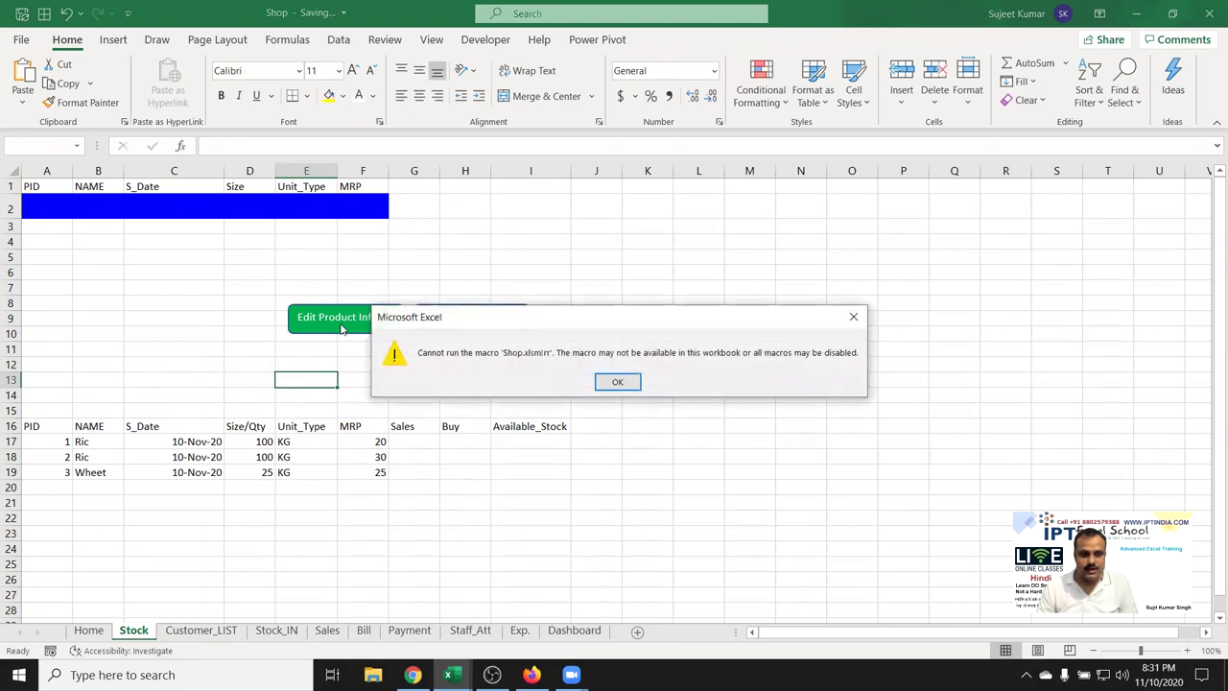
pyautogui.click(622, 383)
pyautogui.rightClick(359, 327)
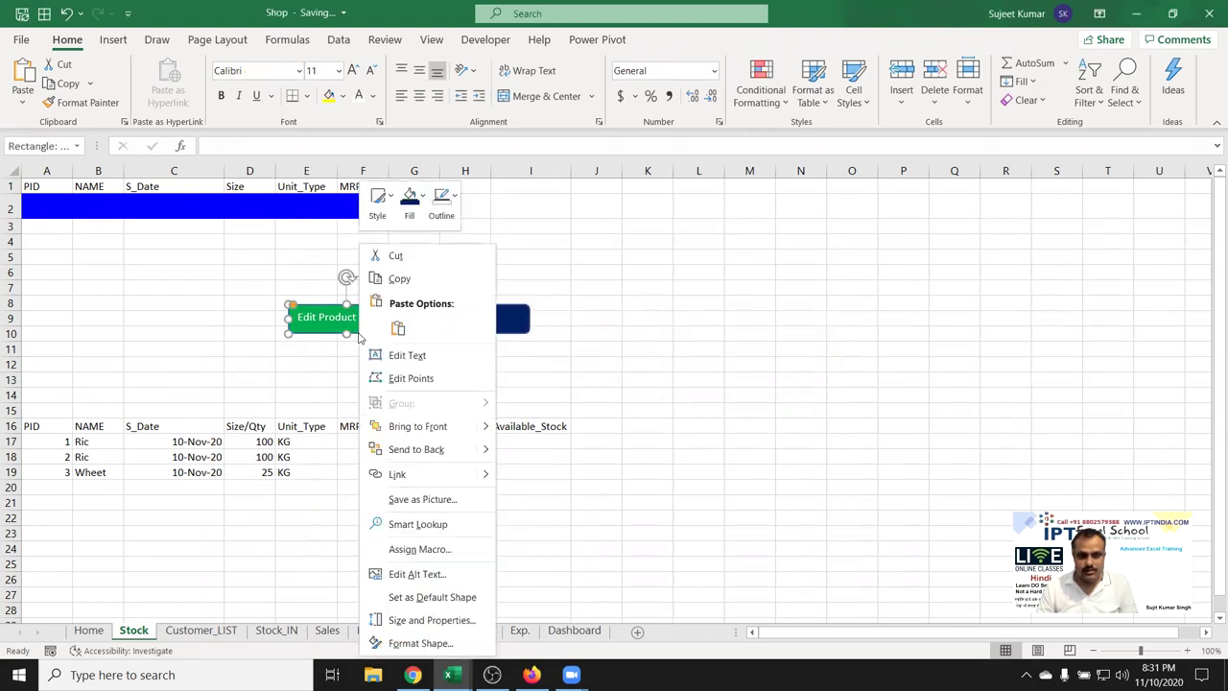
pyautogui.click(419, 549)
pyautogui.click(280, 432)
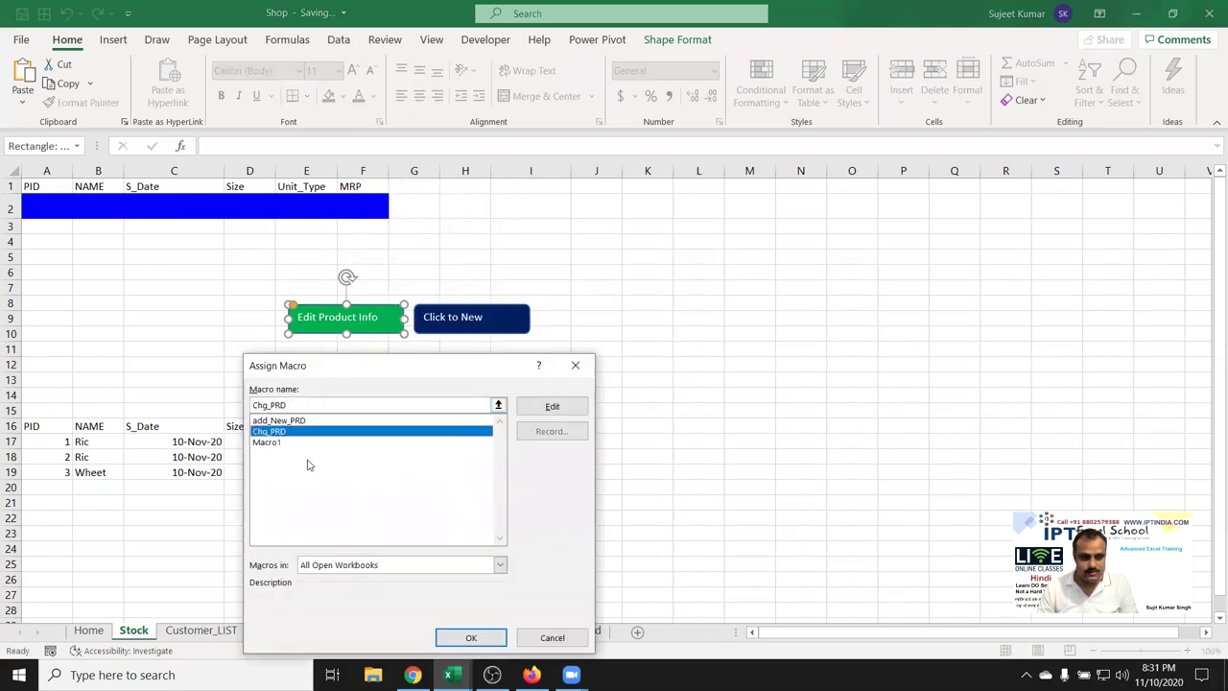
pyautogui.click(478, 635)
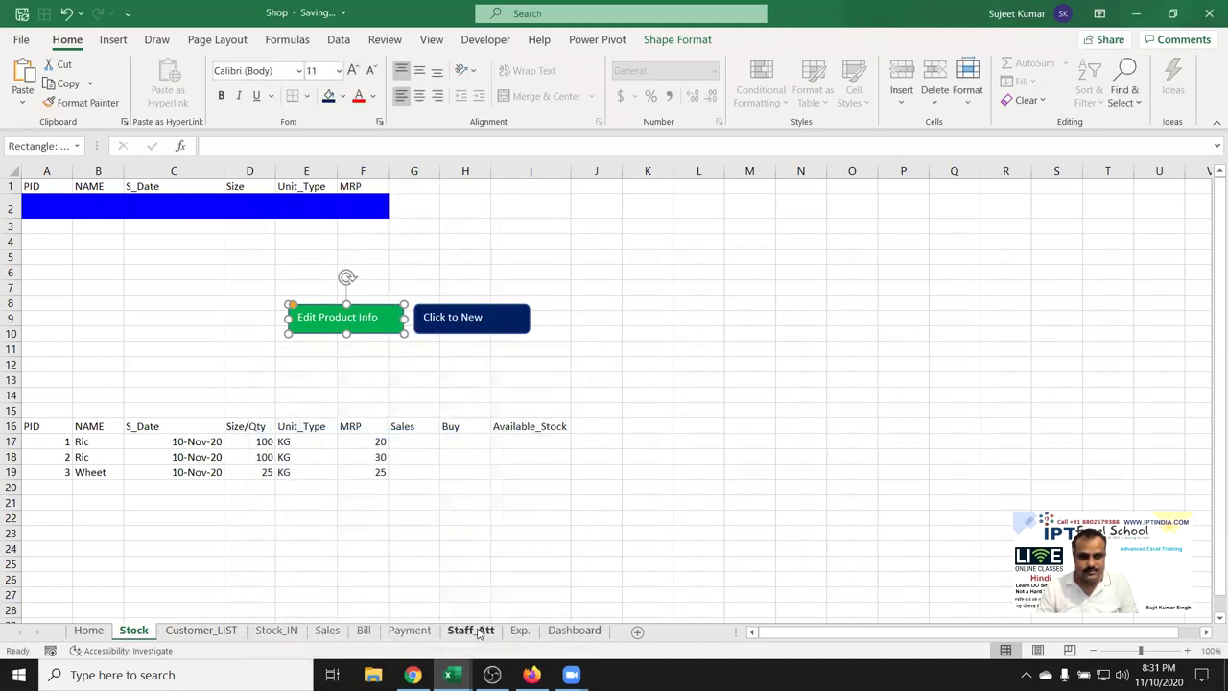
pyautogui.click(252, 362)
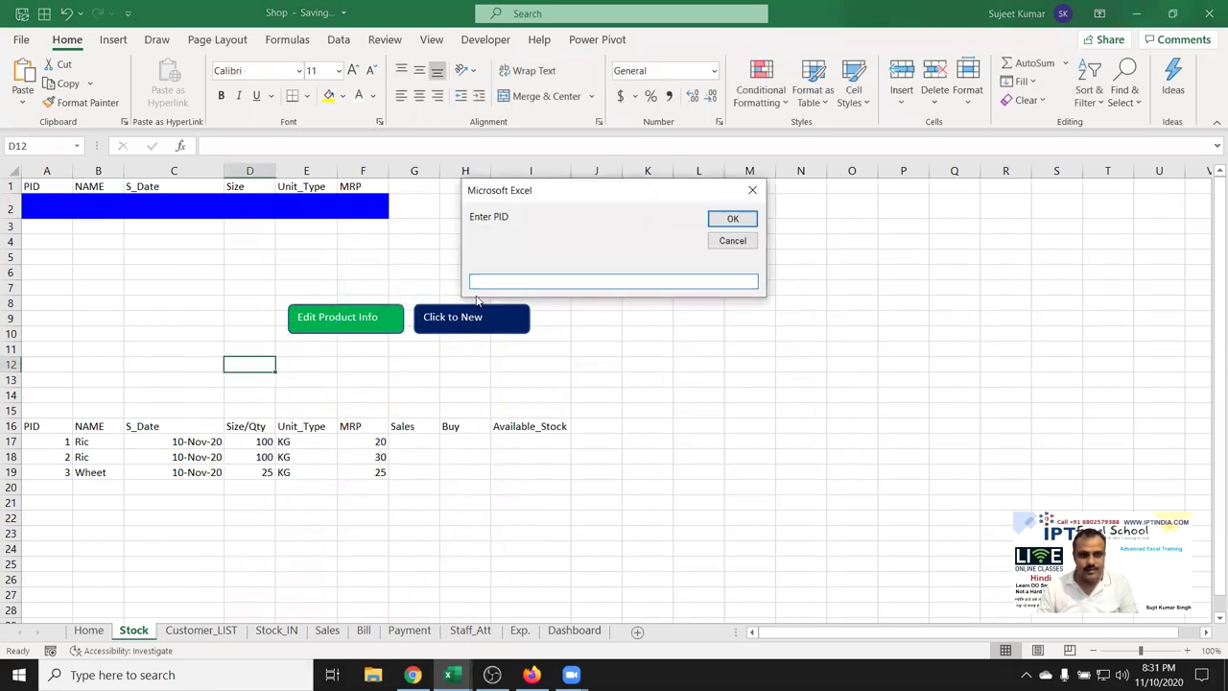
# Enter PID 1, debug the failing Match line, and try a first edit of its lookup value
pyautogui.write('1')
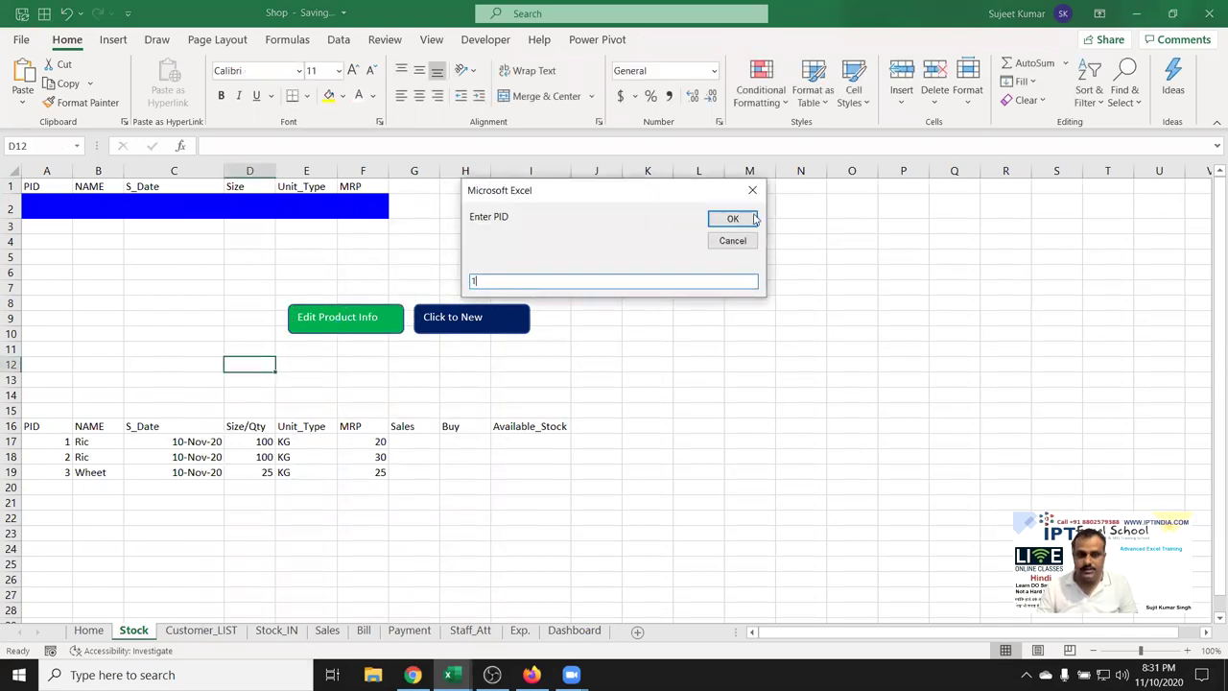
pyautogui.click(746, 223)
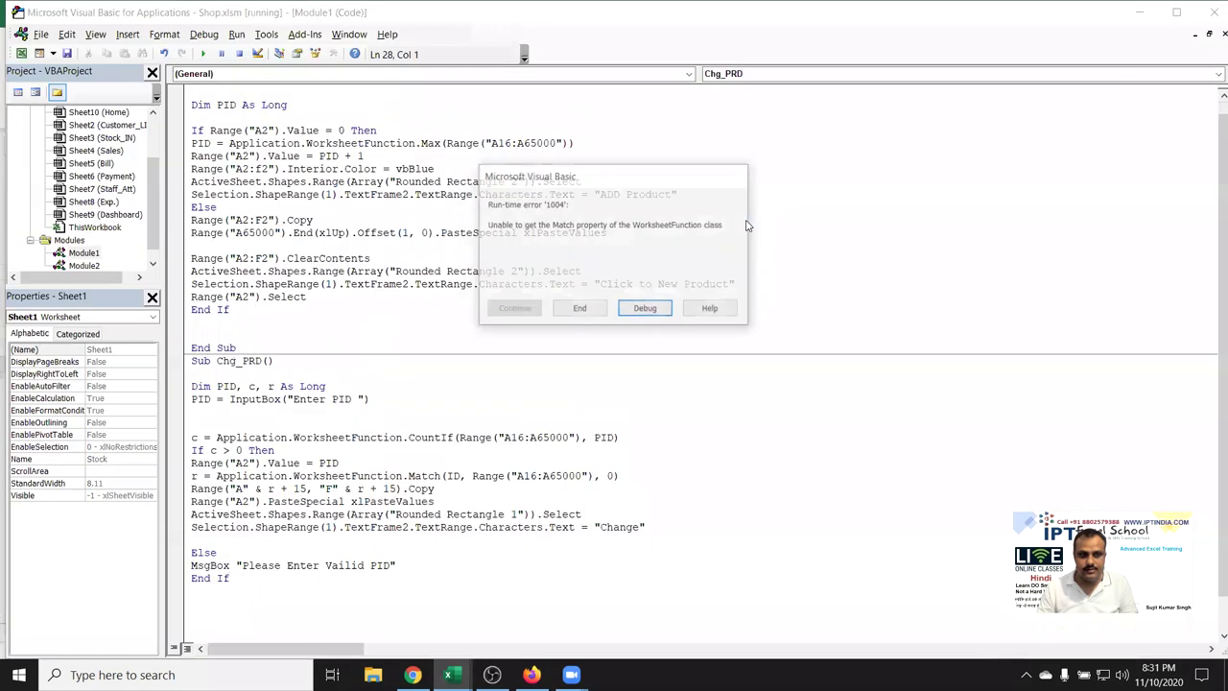
pyautogui.click(662, 311)
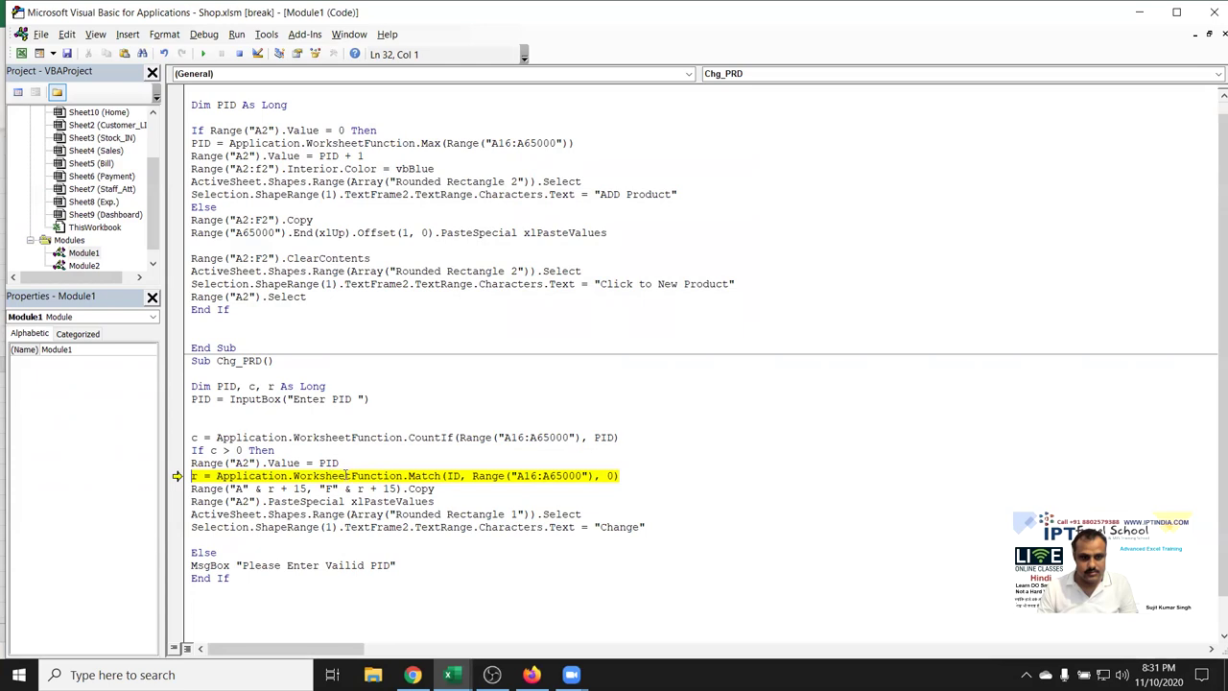
pyautogui.click(447, 476)
pyautogui.click(463, 476)
pyautogui.write(',')
pyautogui.press('Down')
pyautogui.press('Down')
pyautogui.press('Down')
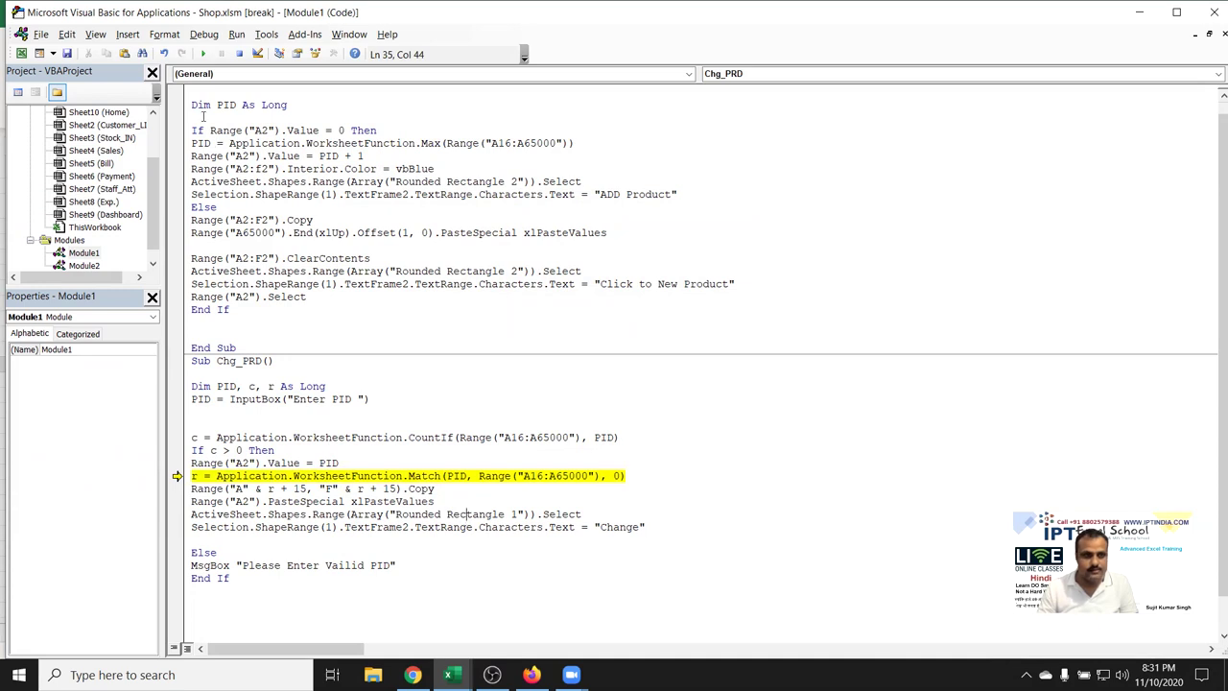
pyautogui.click(202, 54)
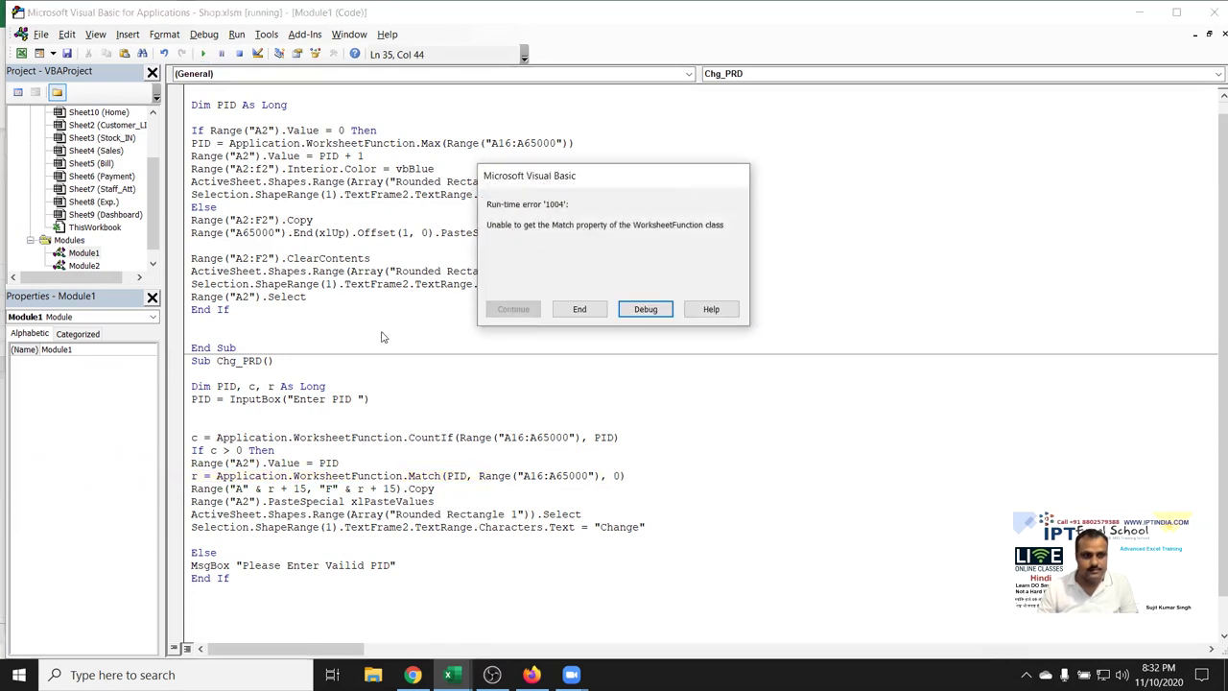
# Change the Match lookup to PID + 0 and resume, loading product 1 into row 2
pyautogui.click(648, 311)
pyautogui.moveTo(456, 476)
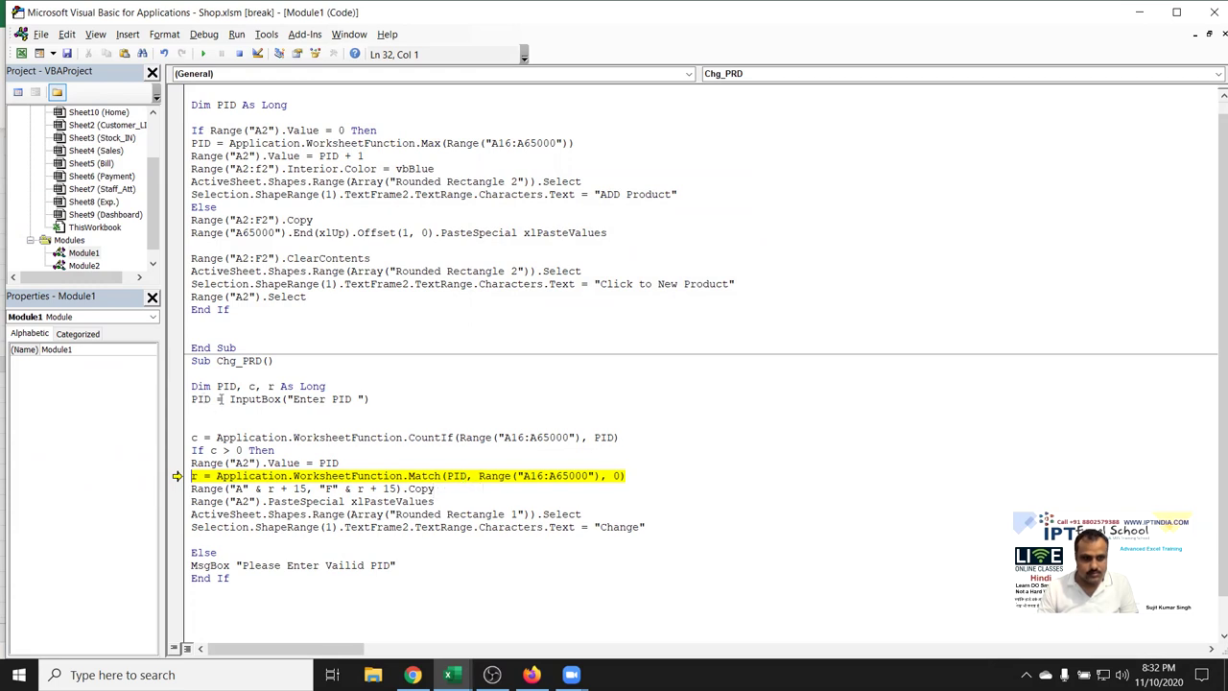
pyautogui.moveTo(197, 399)
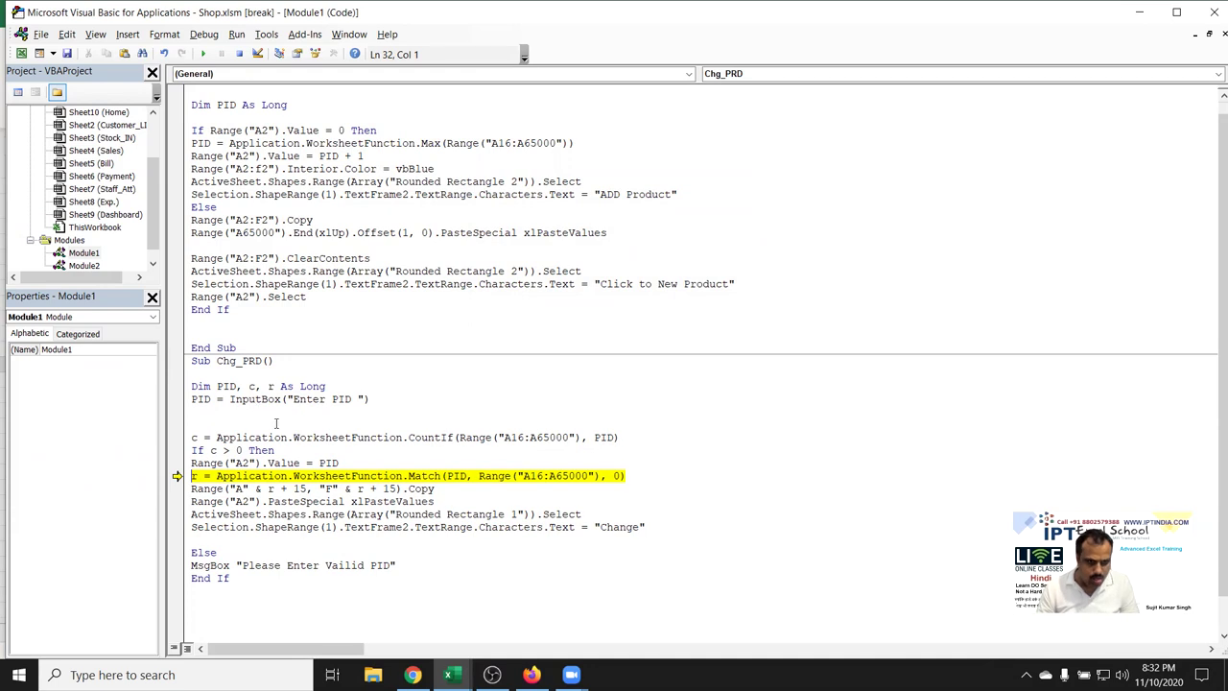
pyautogui.click(468, 475)
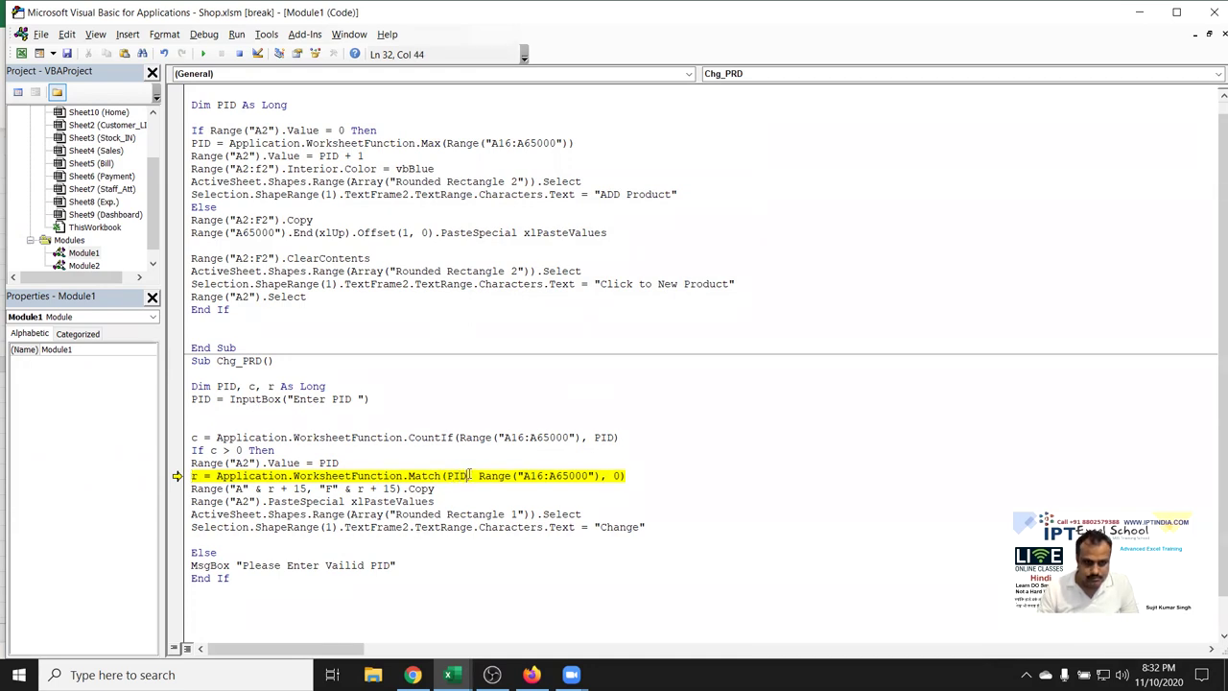
pyautogui.write('+0')
pyautogui.click(451, 513)
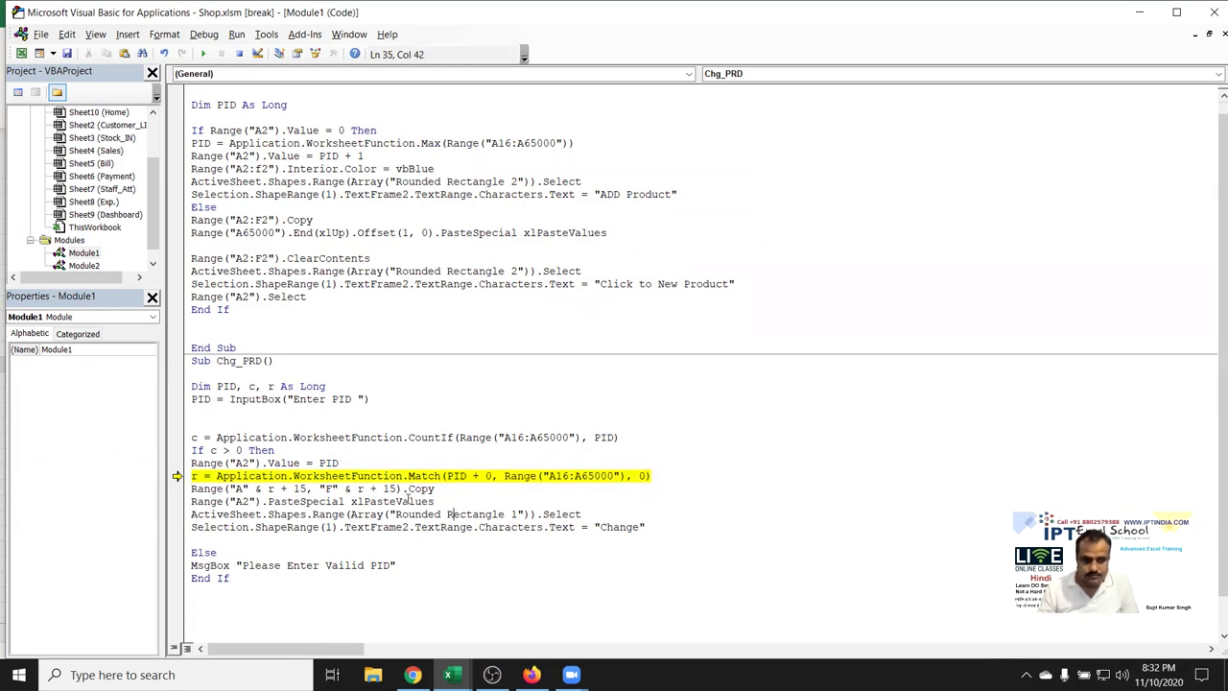
pyautogui.press('F5')
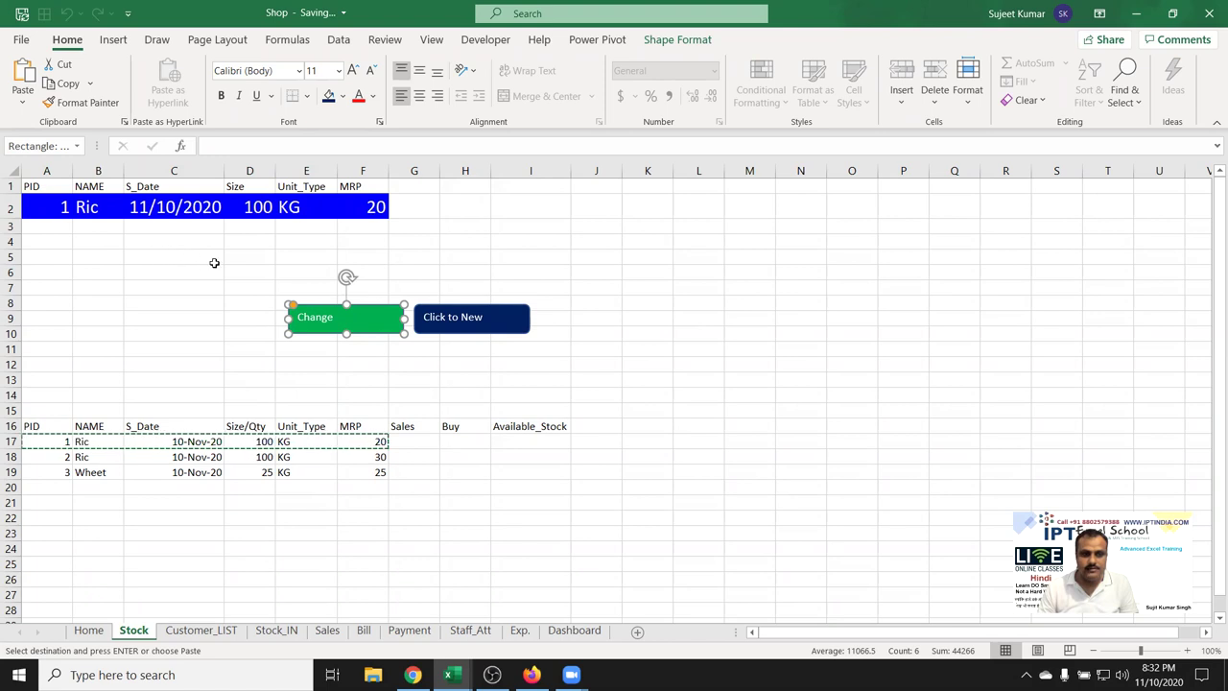
pyautogui.click(51, 246)
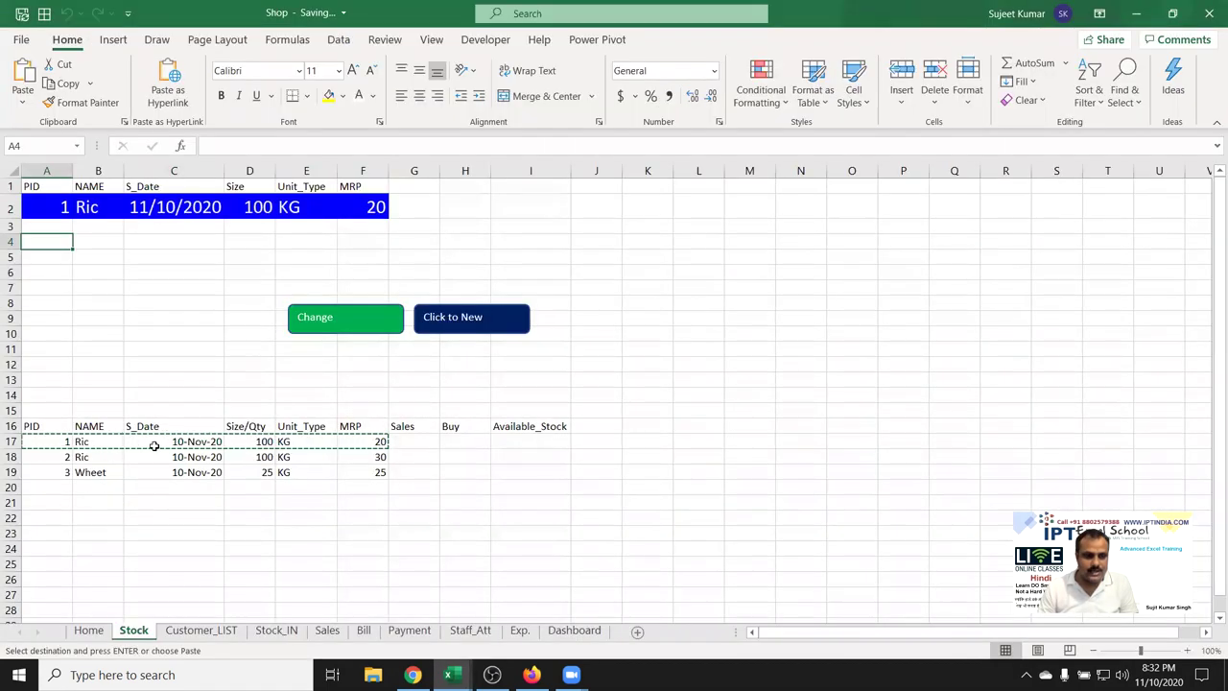
pyautogui.hotkey('alt', 'F11')
# Add Application.CutCopyMode = False below the line that sets the button text to Change
pyautogui.click(207, 539)
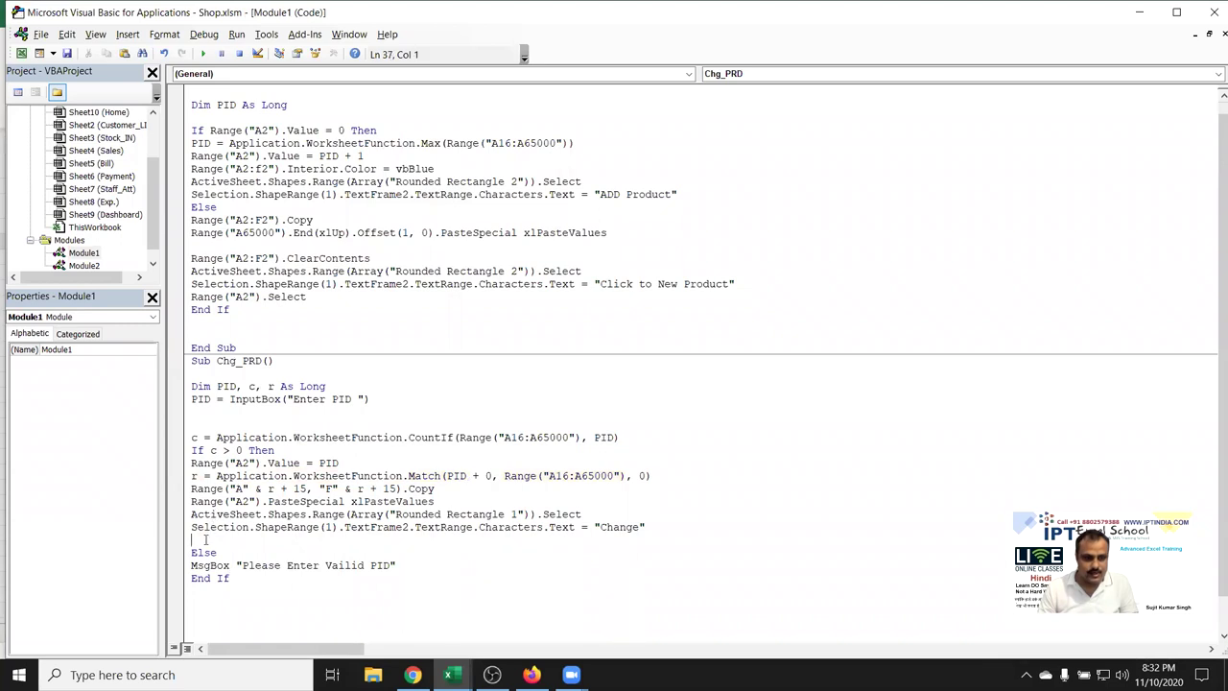
pyautogui.write('applica')
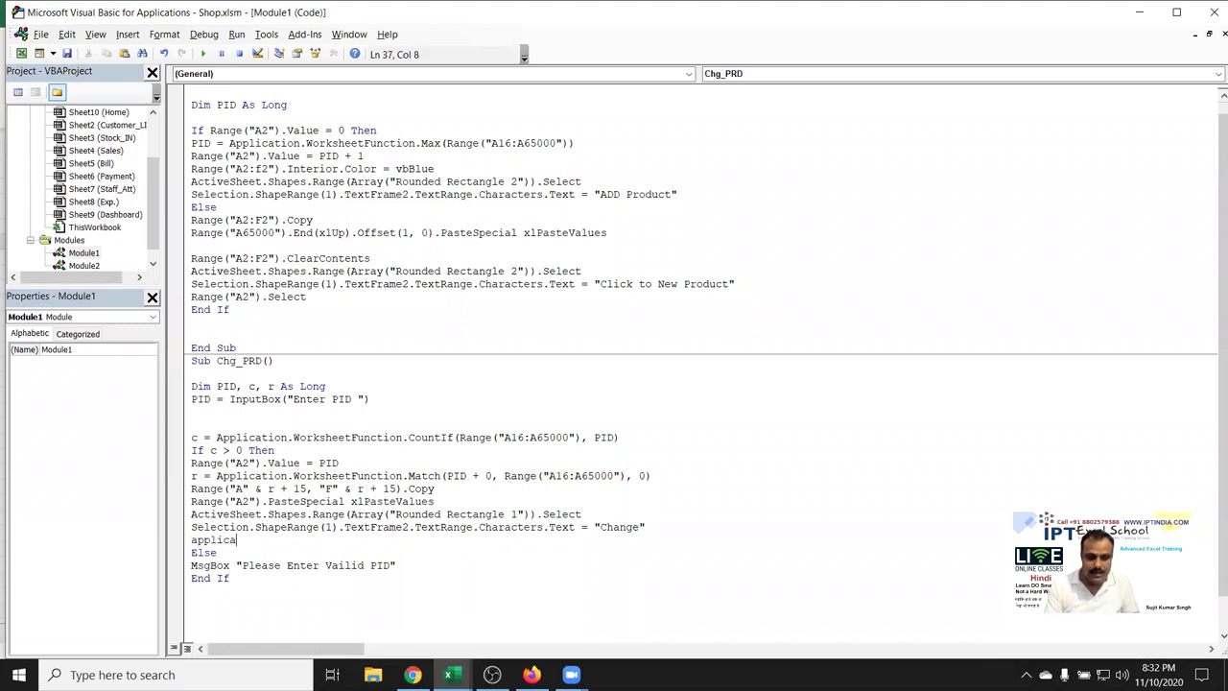
pyautogui.write('tion')
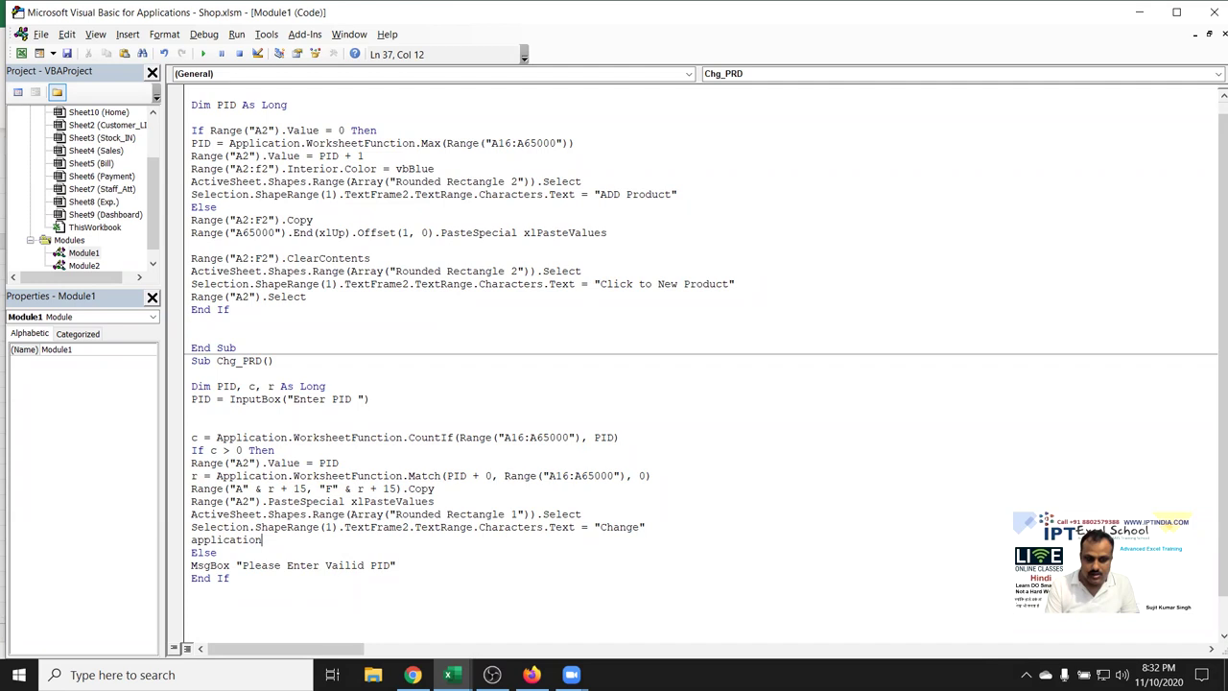
pyautogui.write('.wo')
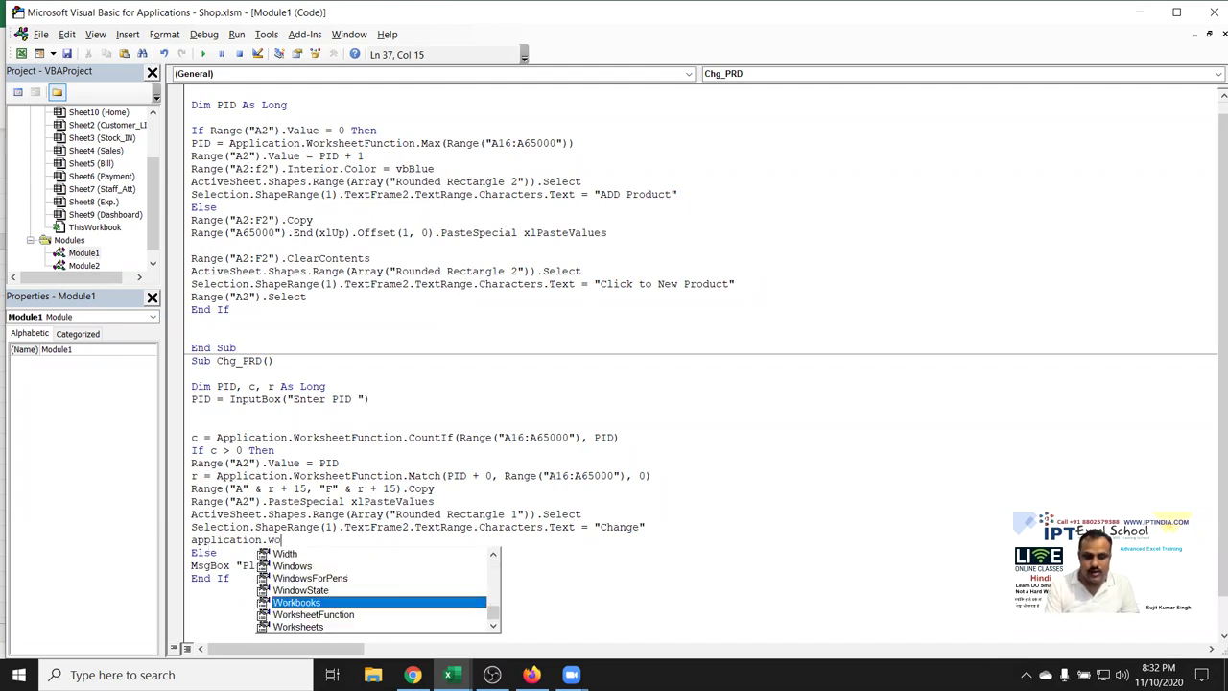
pyautogui.press('Down')
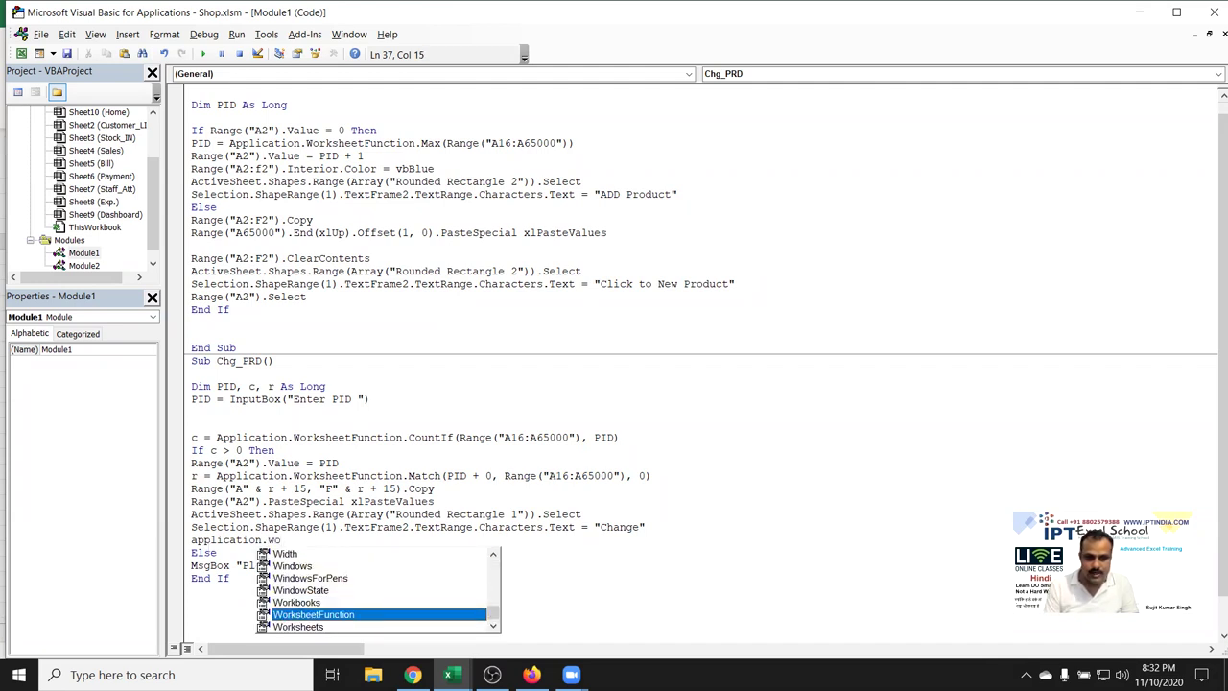
pyautogui.press('BackSpace')
pyautogui.press('BackSpace')
pyautogui.write('cu')
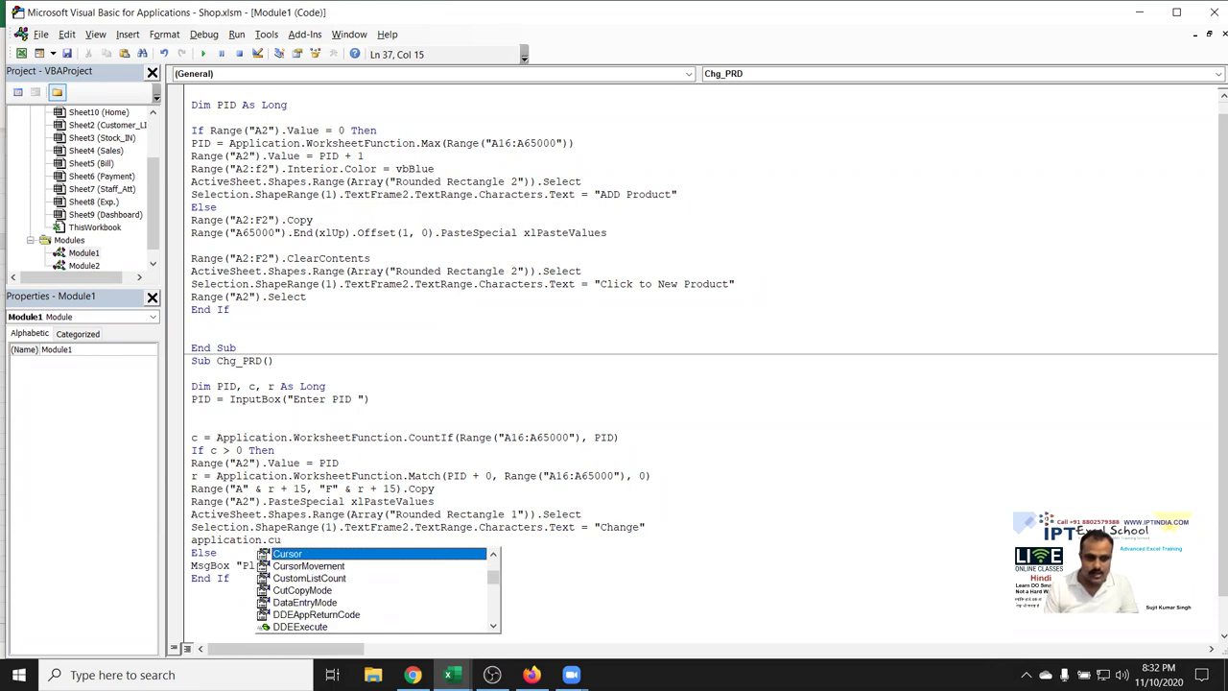
pyautogui.write('tco')
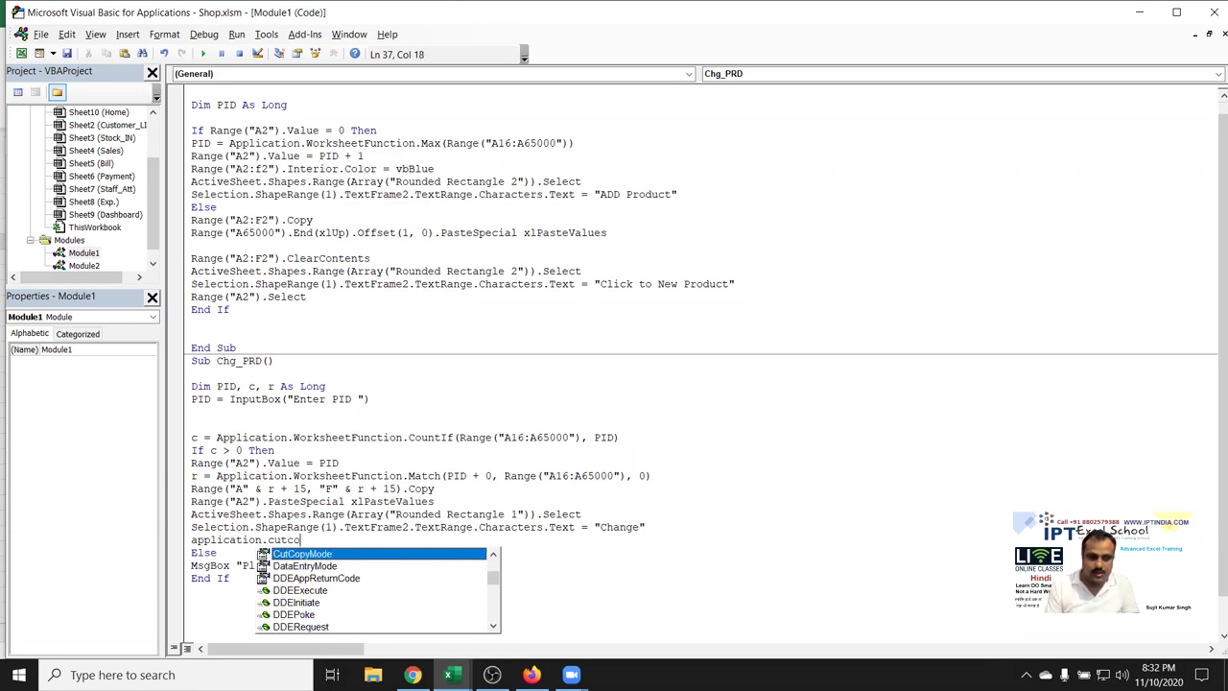
pyautogui.press('Tab')
pyautogui.write('=false')
pyautogui.click(426, 597)
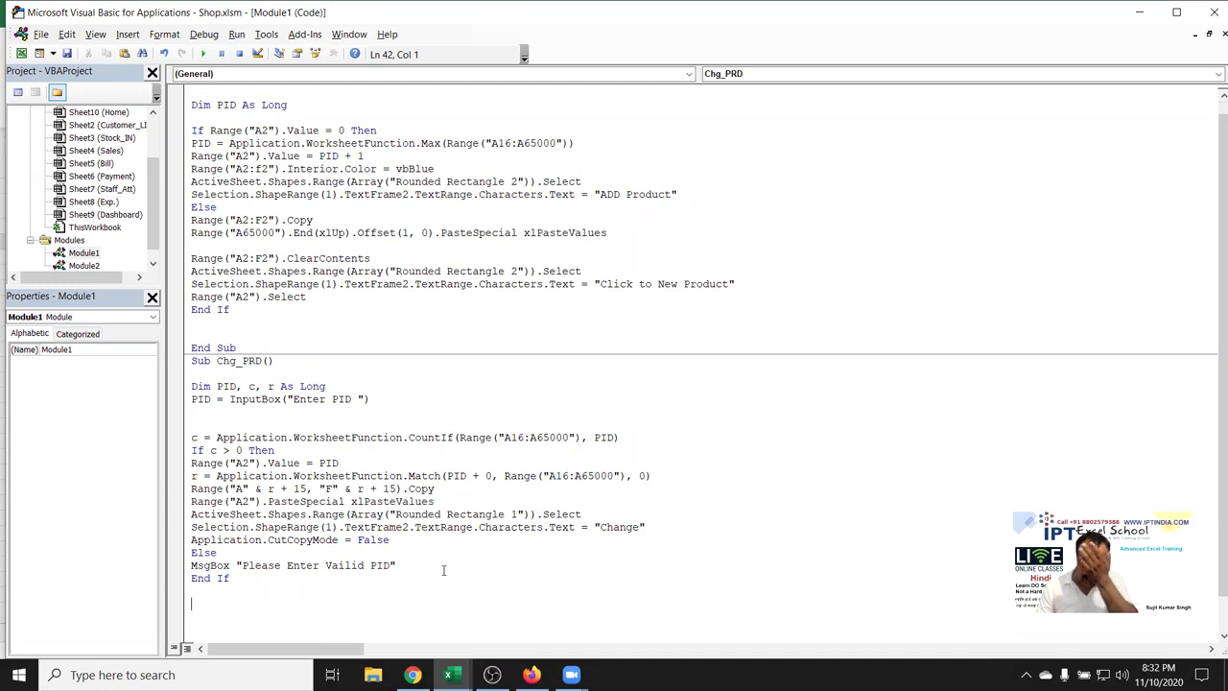
pyautogui.click(286, 579)
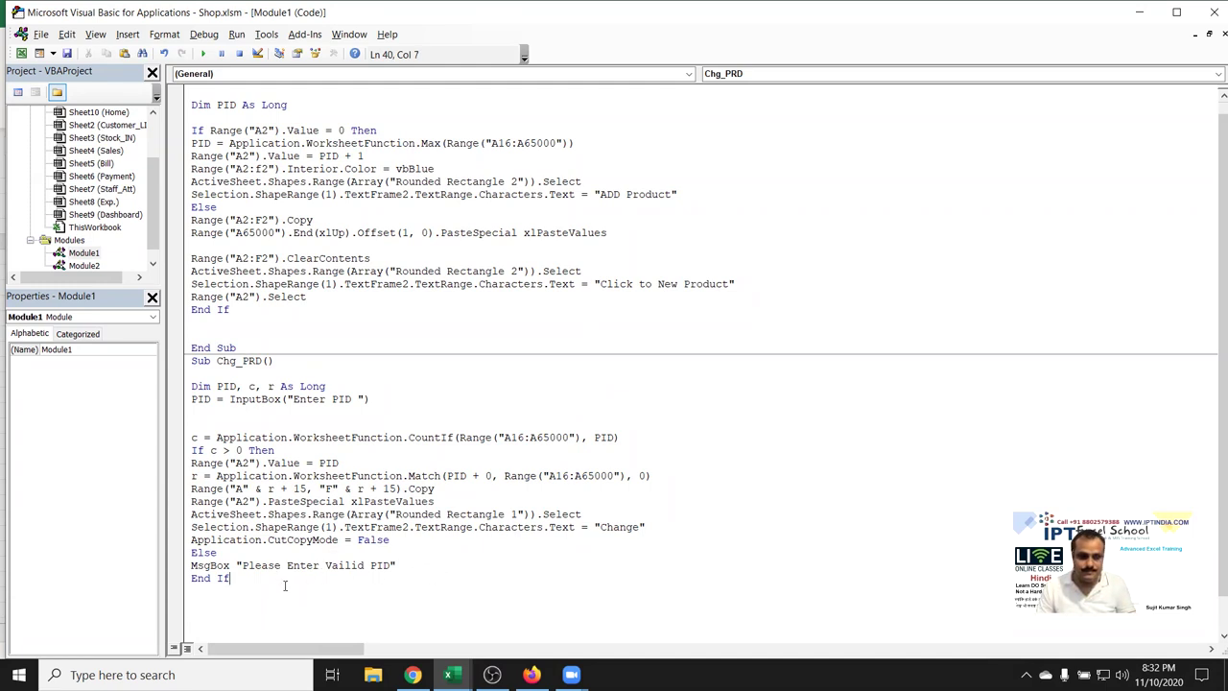
pyautogui.scroll(-1, 303, 419)
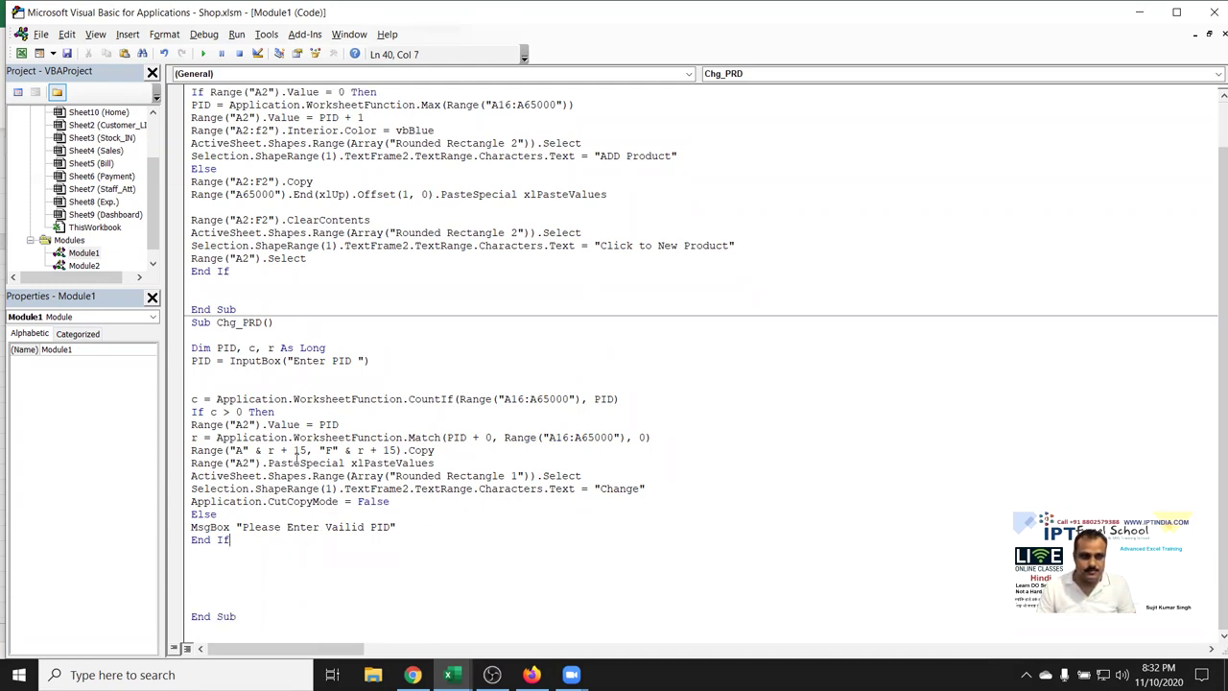
# Insert If Range("A2").Value = 0 Then above the PID prompt in Chg_PRD
pyautogui.moveTo(240, 308); pyautogui.dragTo(181, 182)
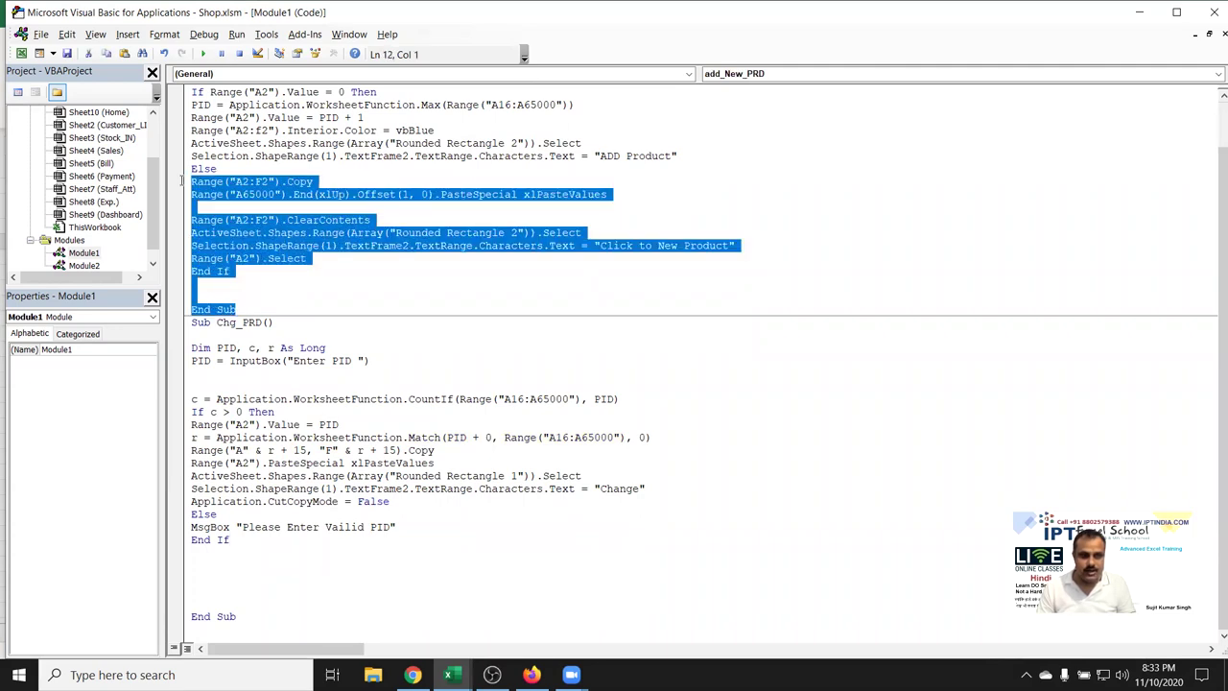
pyautogui.click(215, 564)
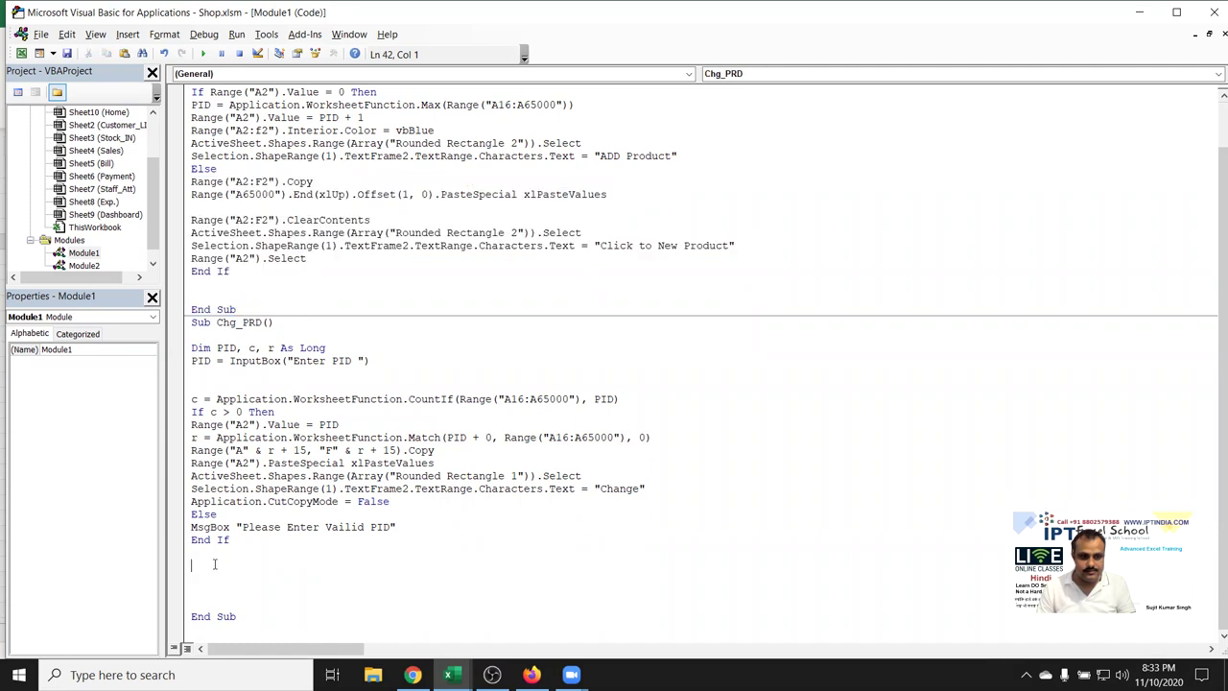
pyautogui.click(203, 386)
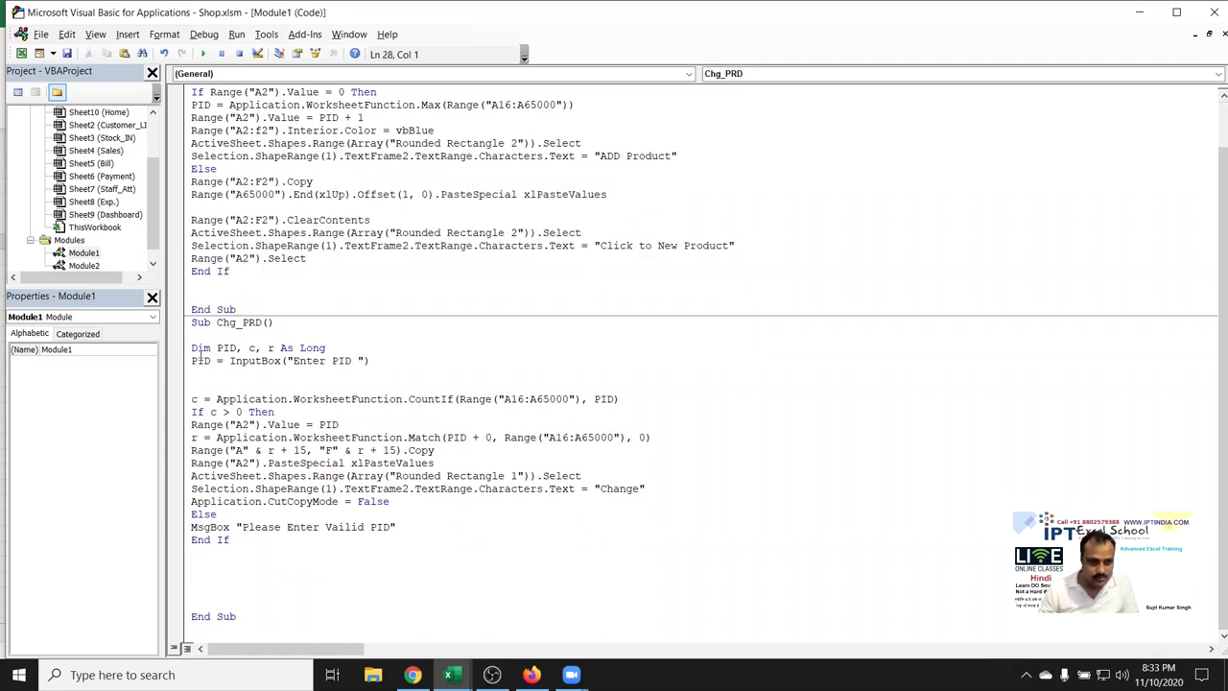
pyautogui.click(196, 360)
pyautogui.press('Home')
pyautogui.press('Return')
pyautogui.press('Up')
pyautogui.press('Return')
pyautogui.write('if ')
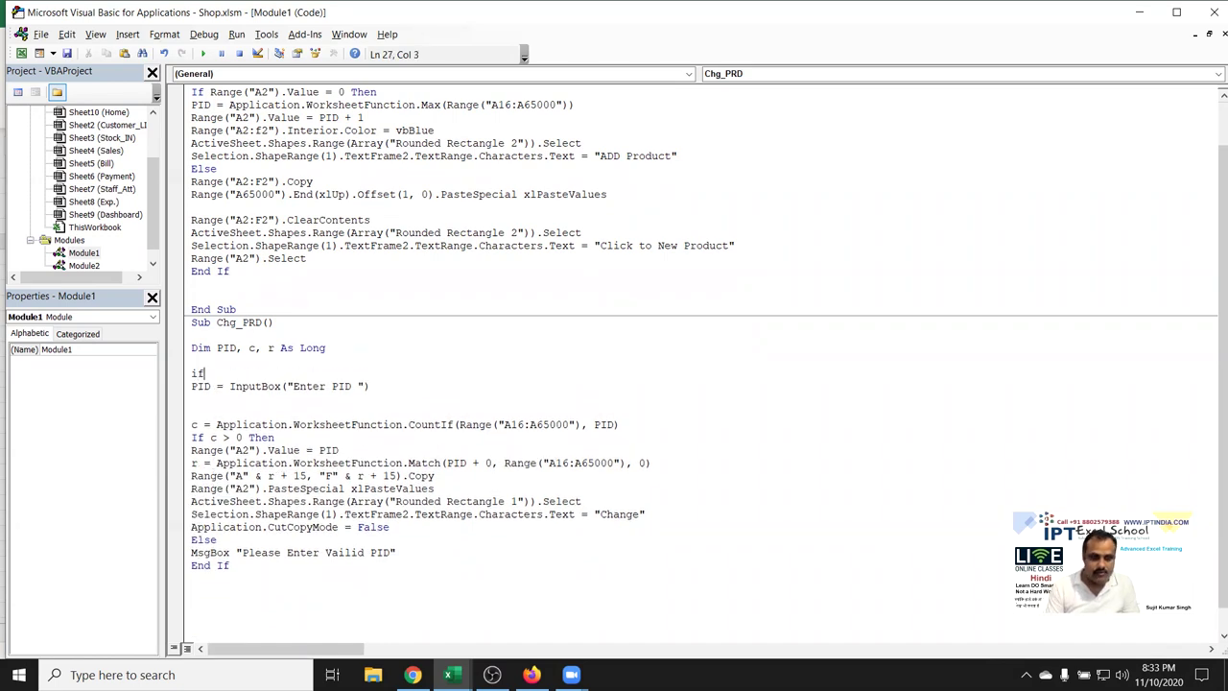
pyautogui.write('range')
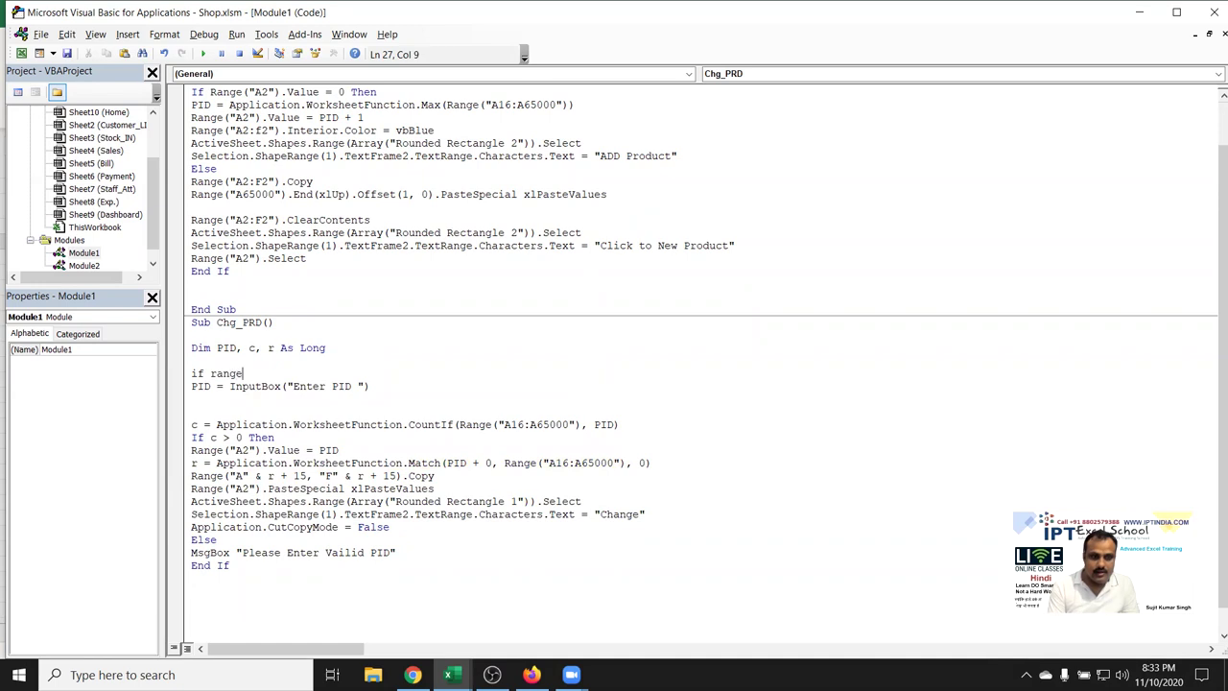
pyautogui.write('("A2")')
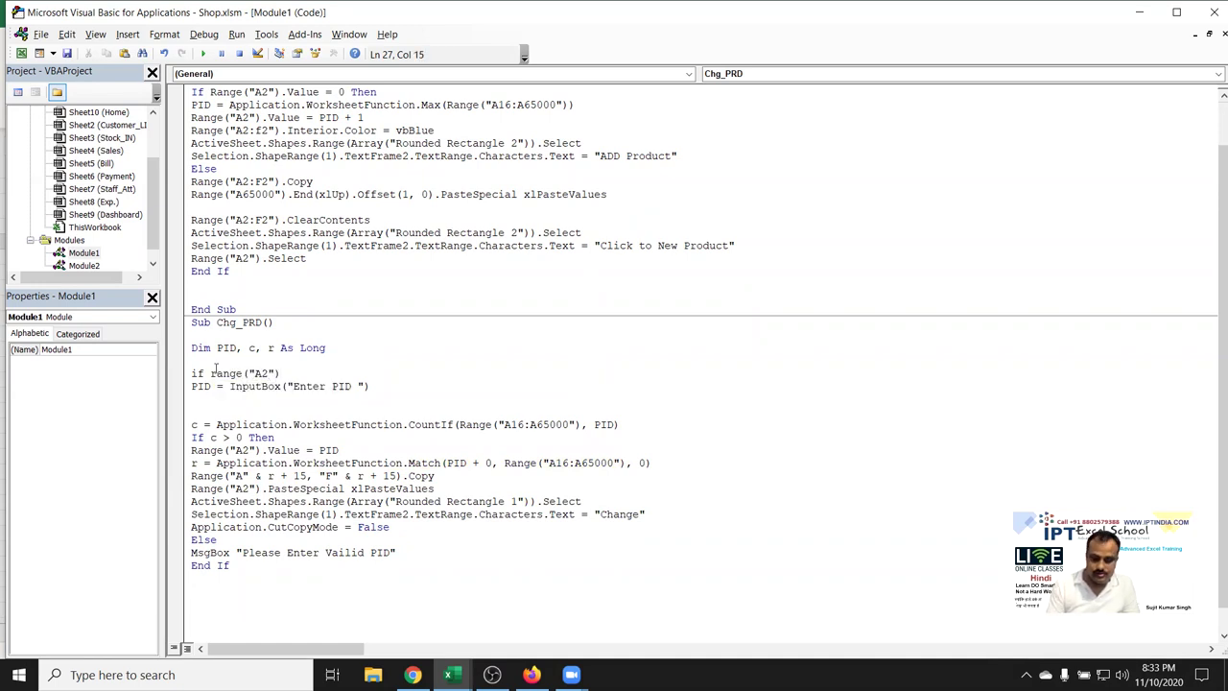
pyautogui.write('.Value >')
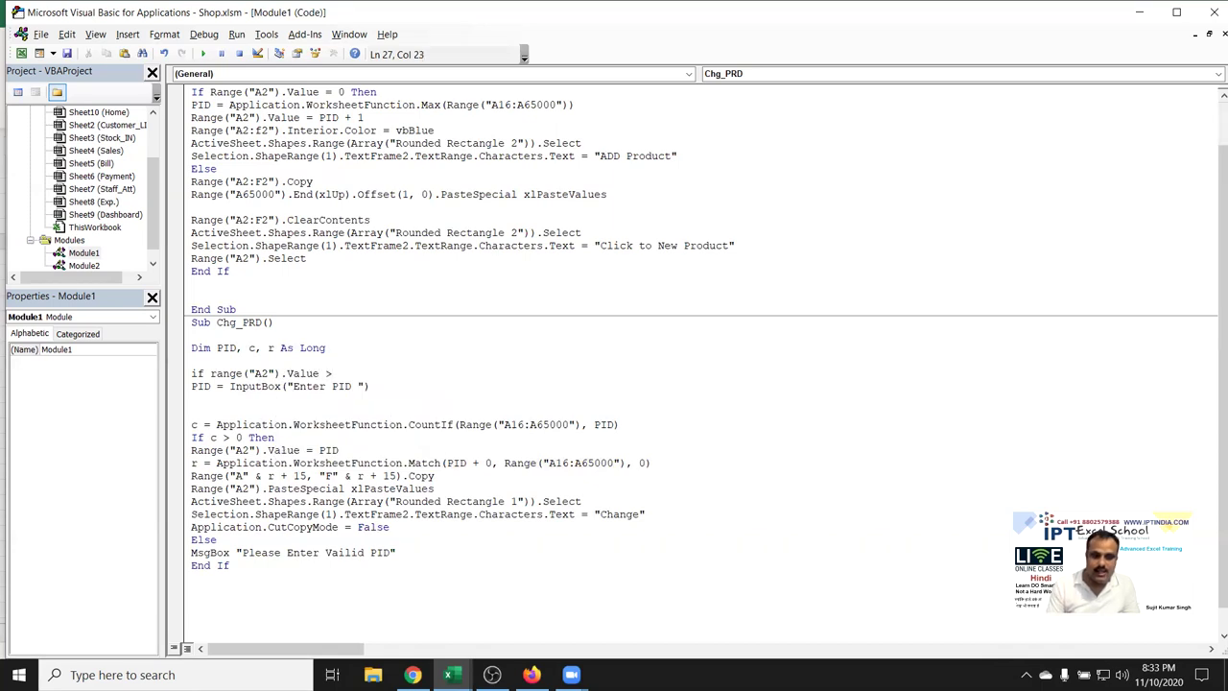
pyautogui.write('0')
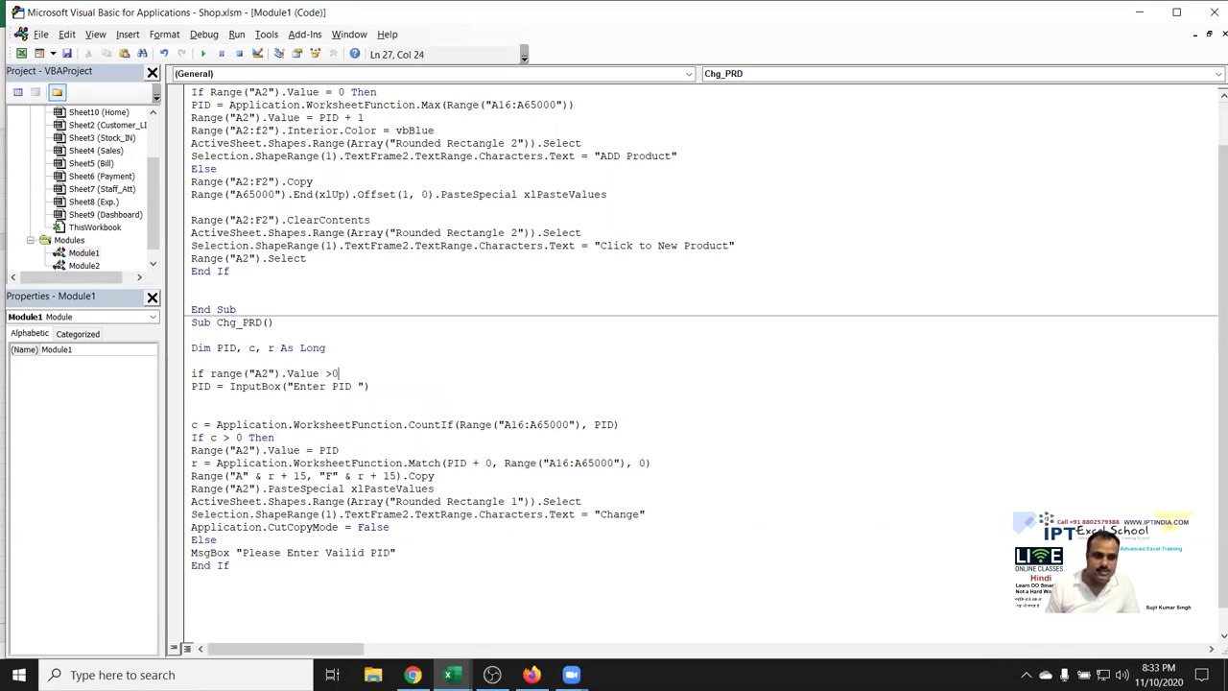
pyautogui.write(' then')
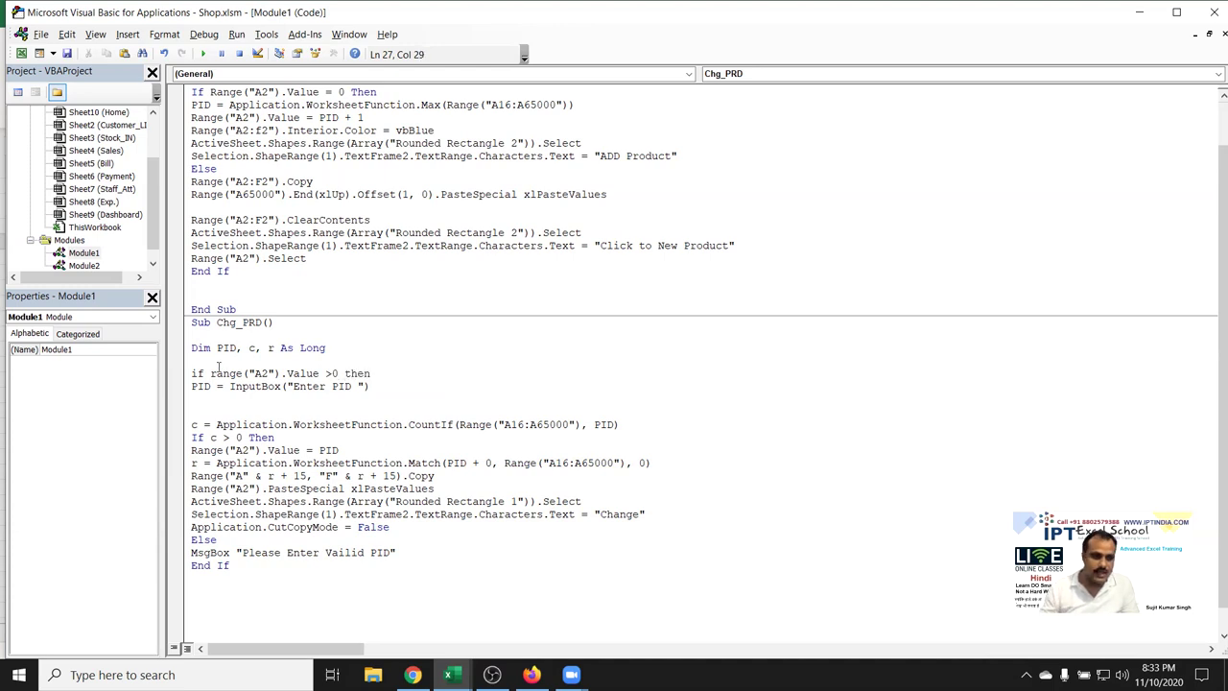
pyautogui.click(239, 436)
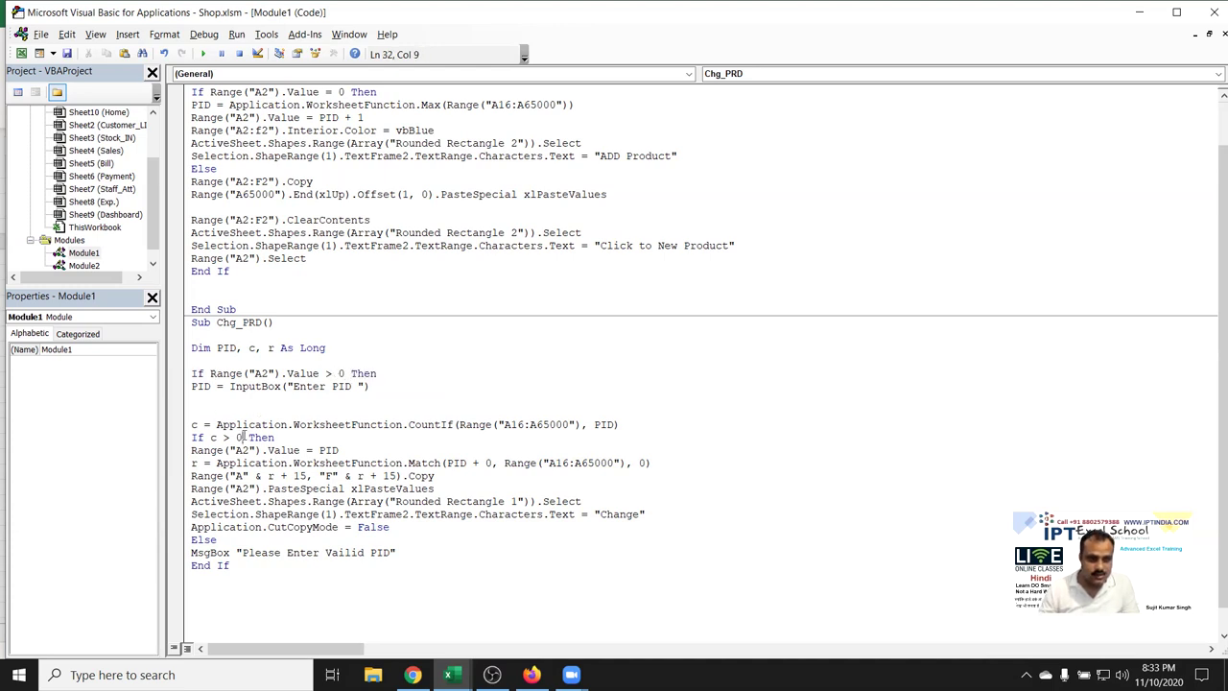
pyautogui.doubleClick(327, 373)
pyautogui.write('=')
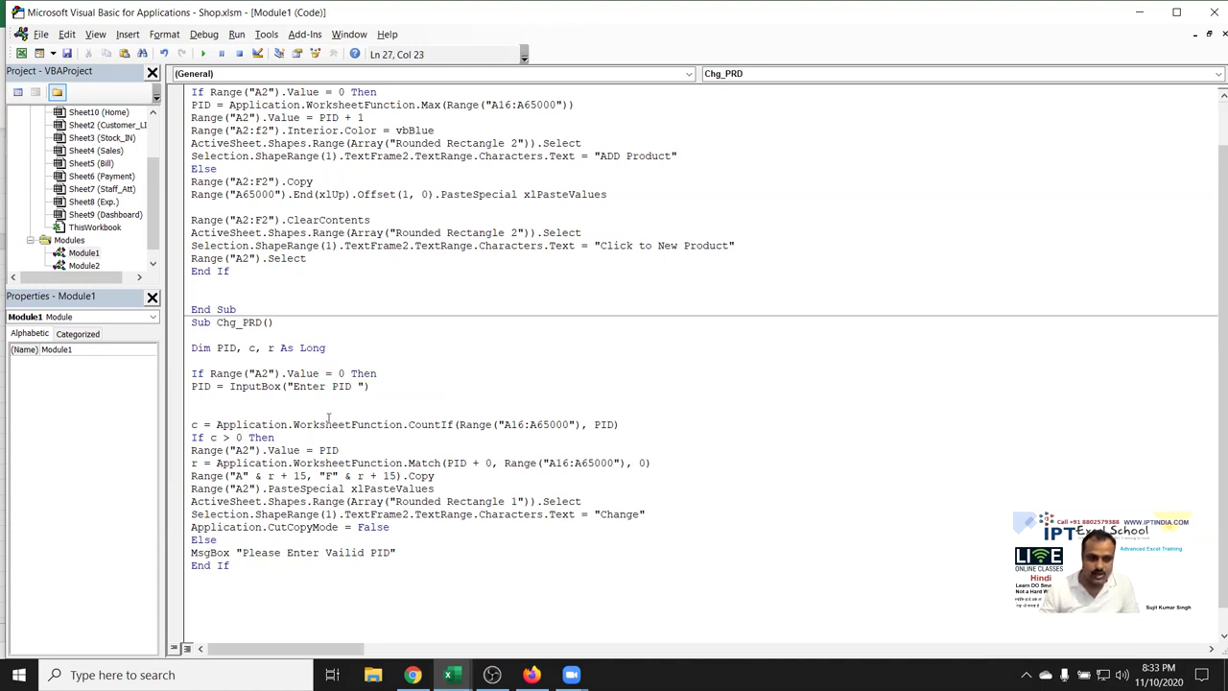
# Add an Else line directly below the End If
pyautogui.click(238, 566)
pyautogui.press('Return')
pyautogui.press('Return')
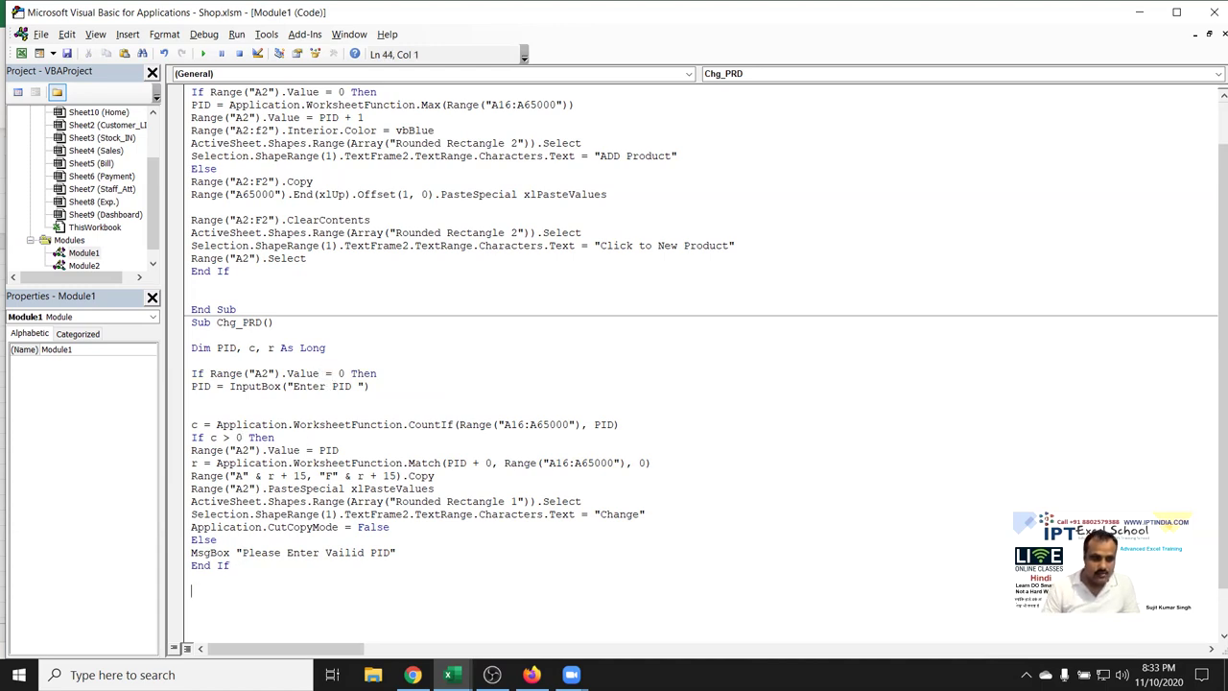
pyautogui.write('else')
pyautogui.press('Return')
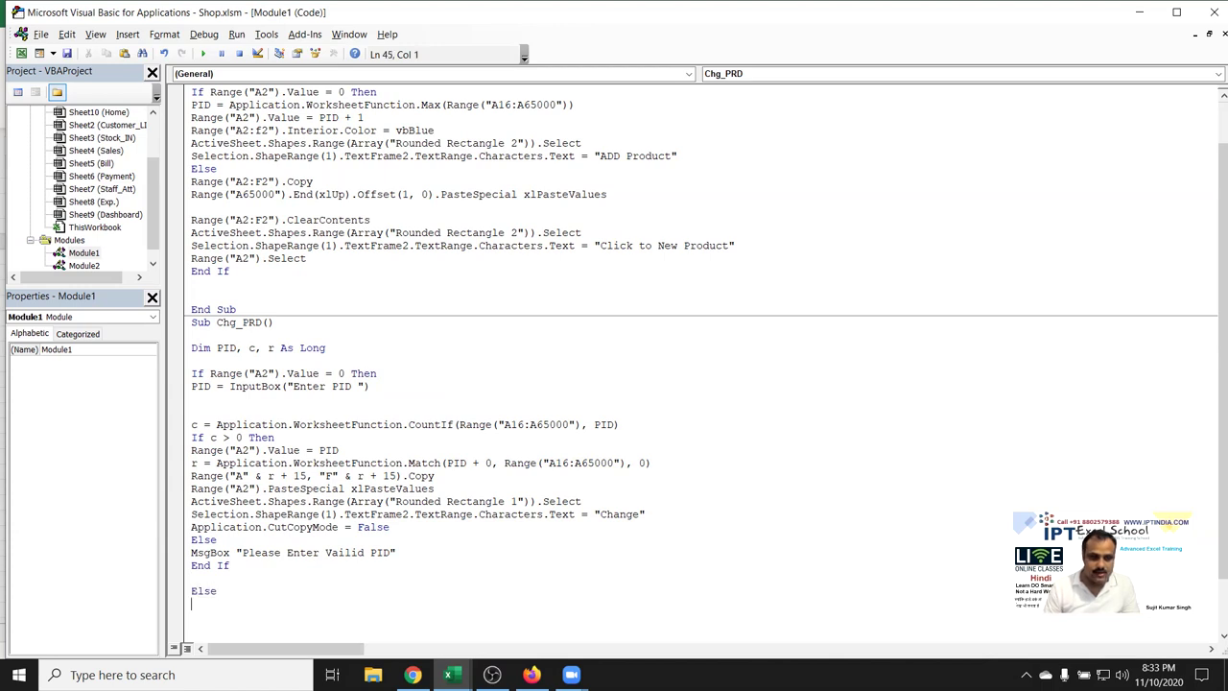
# Paste the save block after Else and tidy its blank lines around ClearContents and the paste-values line
pyautogui.write('Range("A2:F2").Copy Range("A65000").End(xlUp).Offset(1, 0).PasteSpecial xlPasteValues  Range("A2:F2").ClearContents ActiveSheet.Shapes.Range(Array("Rounded Rectangle 2")).Select Selection.ShapeRange(1).TextFrame2.TextRange.Characters.Text = "Click to New Product" Range("A2").Select End If   End Sub')
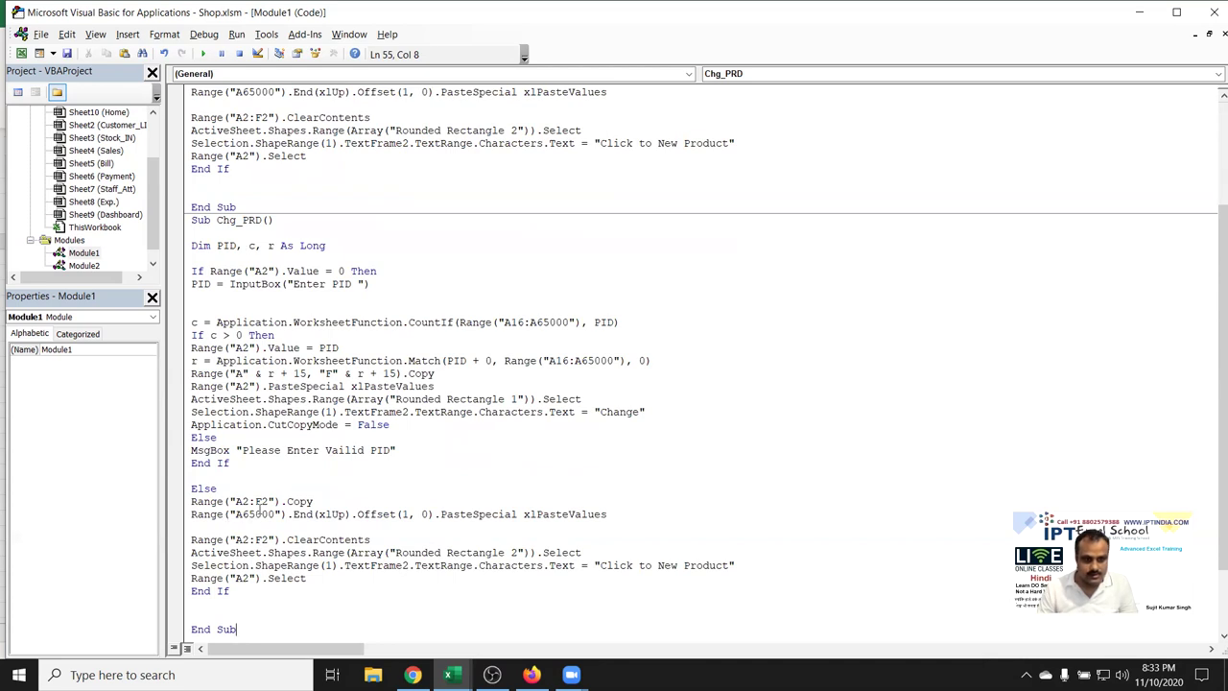
pyautogui.click(262, 525)
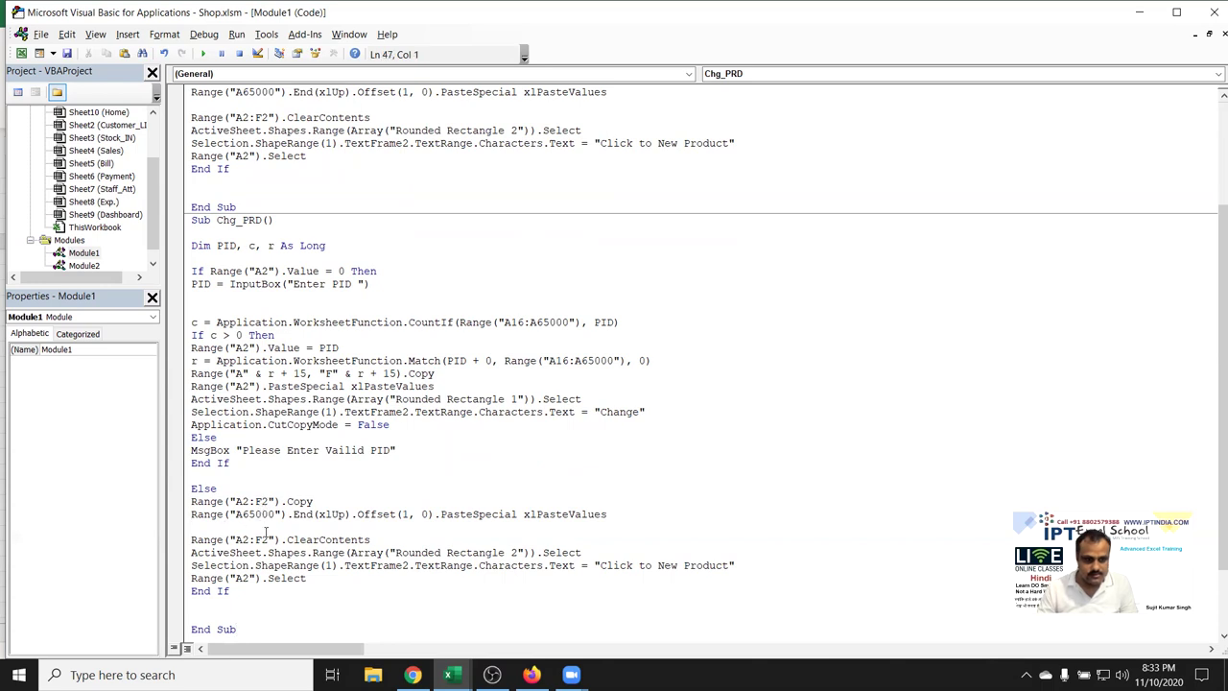
pyautogui.press('BackSpace')
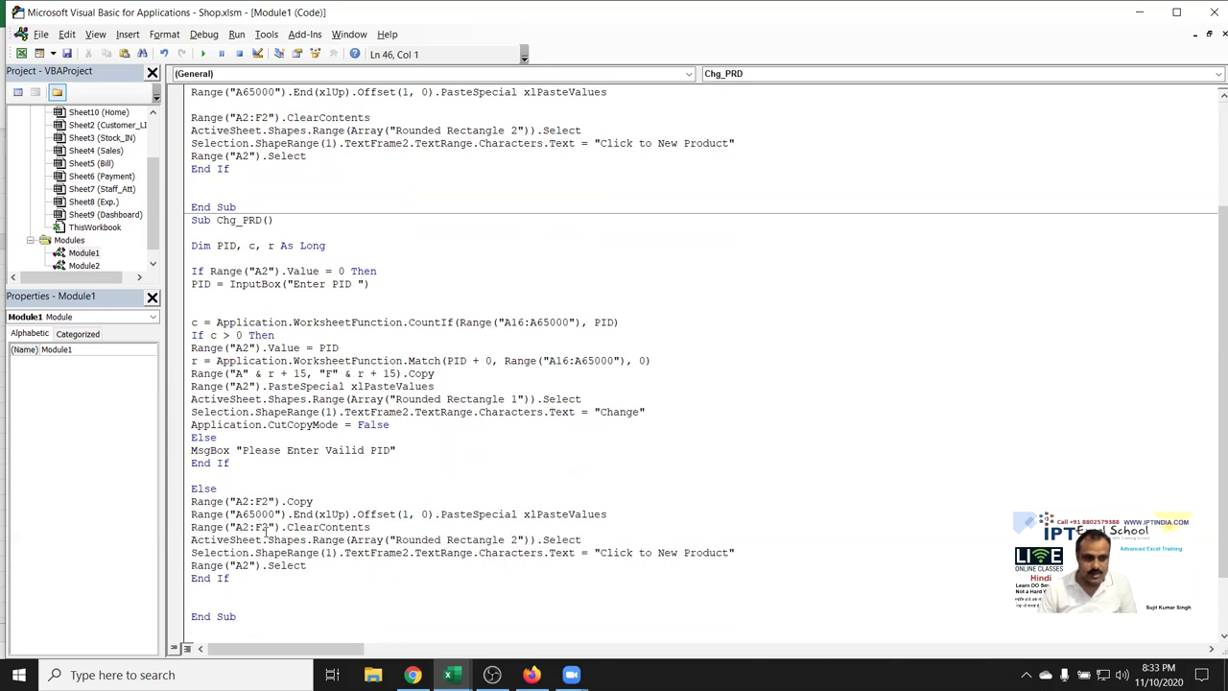
pyautogui.hotkey('shift', 'Down')
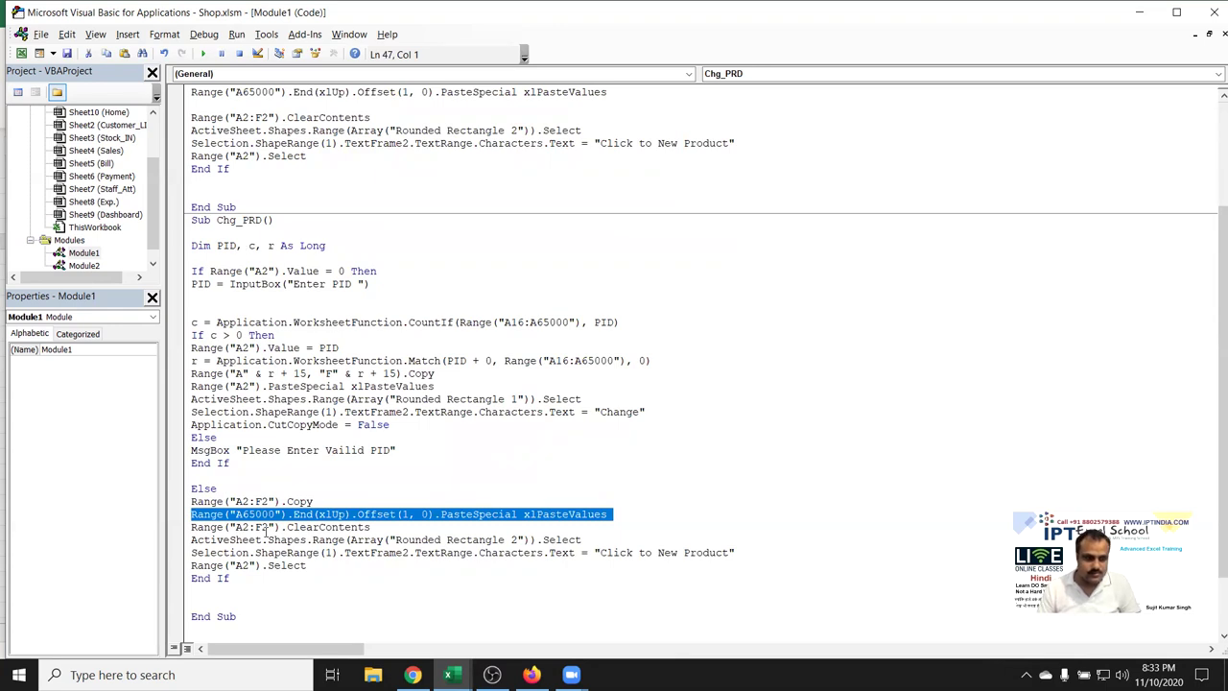
pyautogui.press('Up')
pyautogui.press('Up')
pyautogui.press('Up')
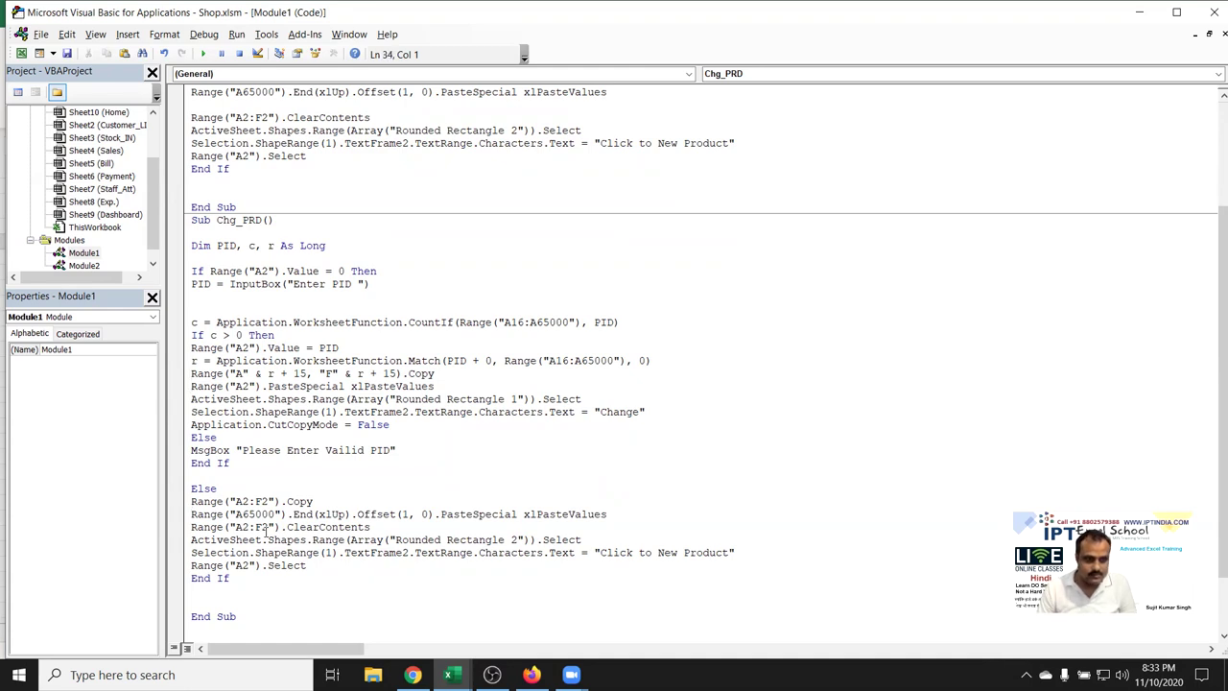
pyautogui.hotkey('shift', 'Down')
pyautogui.press('Right')
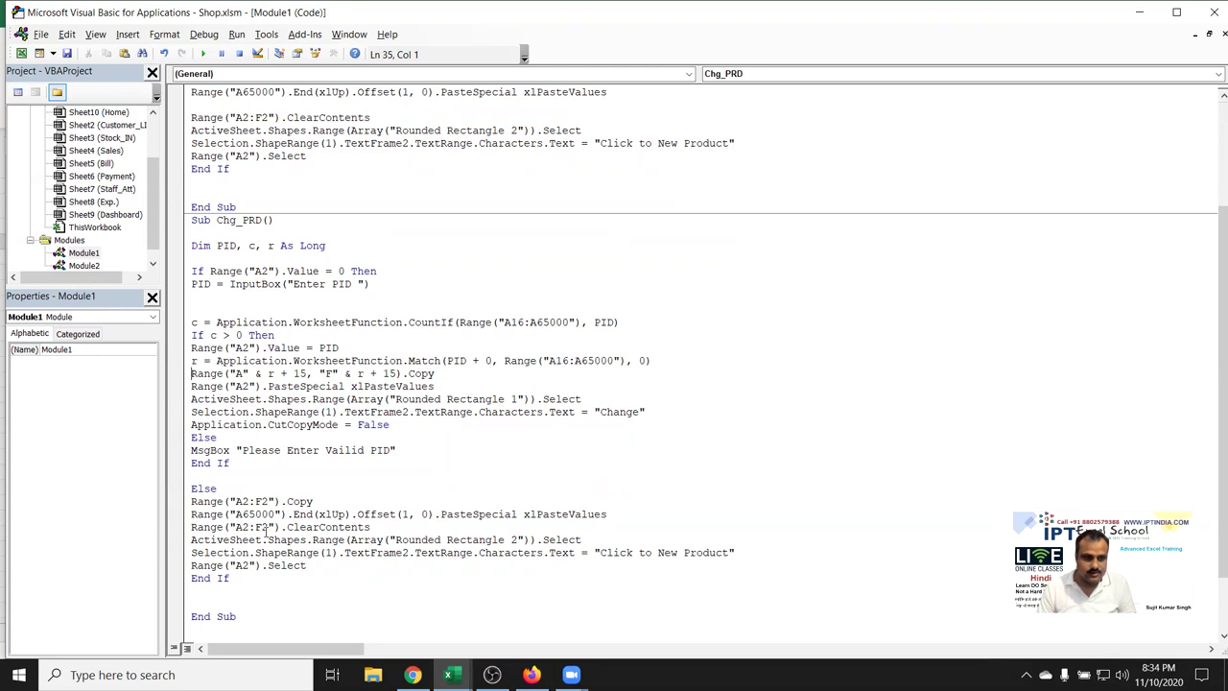
pyautogui.press('Down')
pyautogui.press('Down')
pyautogui.press('Down')
pyautogui.press('Down')
pyautogui.press('Down')
pyautogui.press('Down')
pyautogui.press('Return')
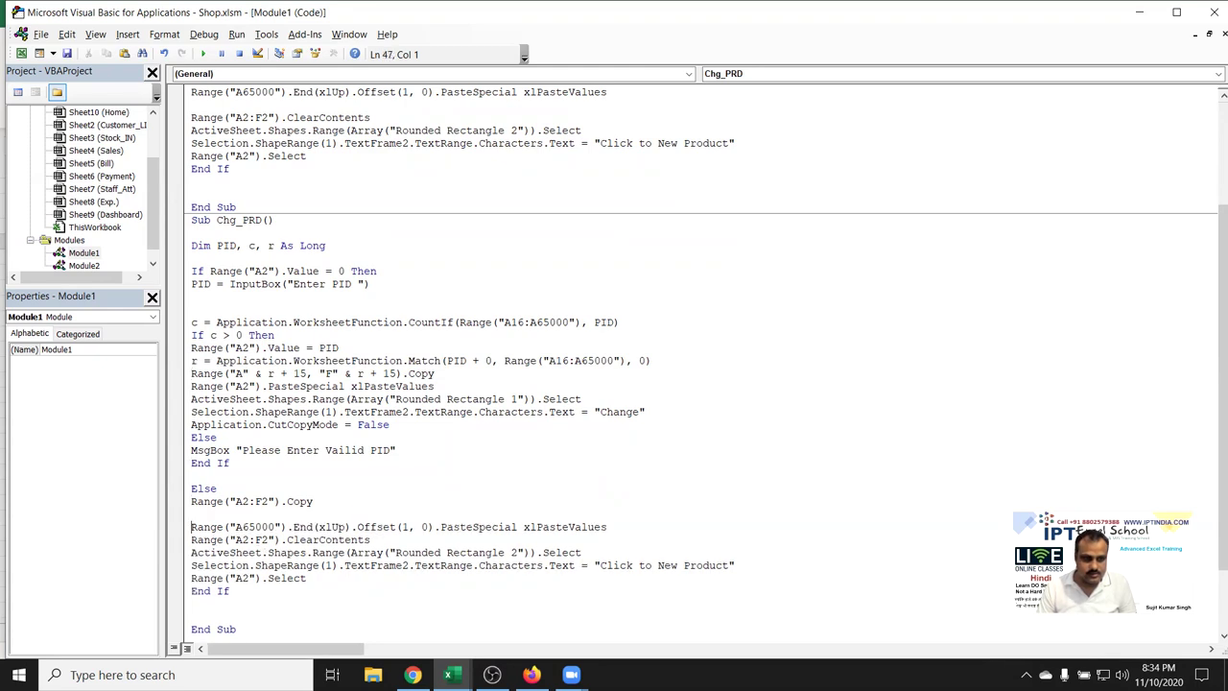
# Select the CountIf, If and Match lookup lines for reuse
pyautogui.press('Up')
pyautogui.press('Up')
pyautogui.press('Up')
pyautogui.press('Up')
pyautogui.press('Up')
pyautogui.press('Up')
pyautogui.hotkey('shift', 'Down')
pyautogui.hotkey('shift', 'Down')
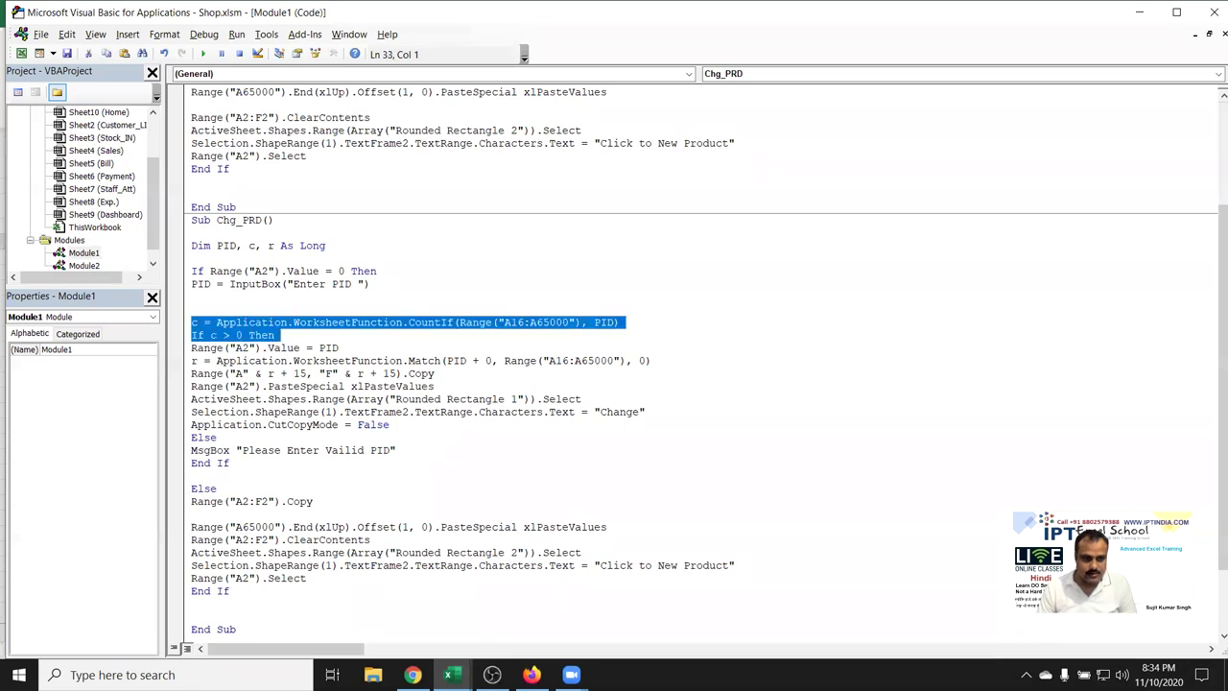
pyautogui.hotkey('shift', 'Down')
pyautogui.hotkey('shift', 'Up')
pyautogui.hotkey('shift', 'Down')
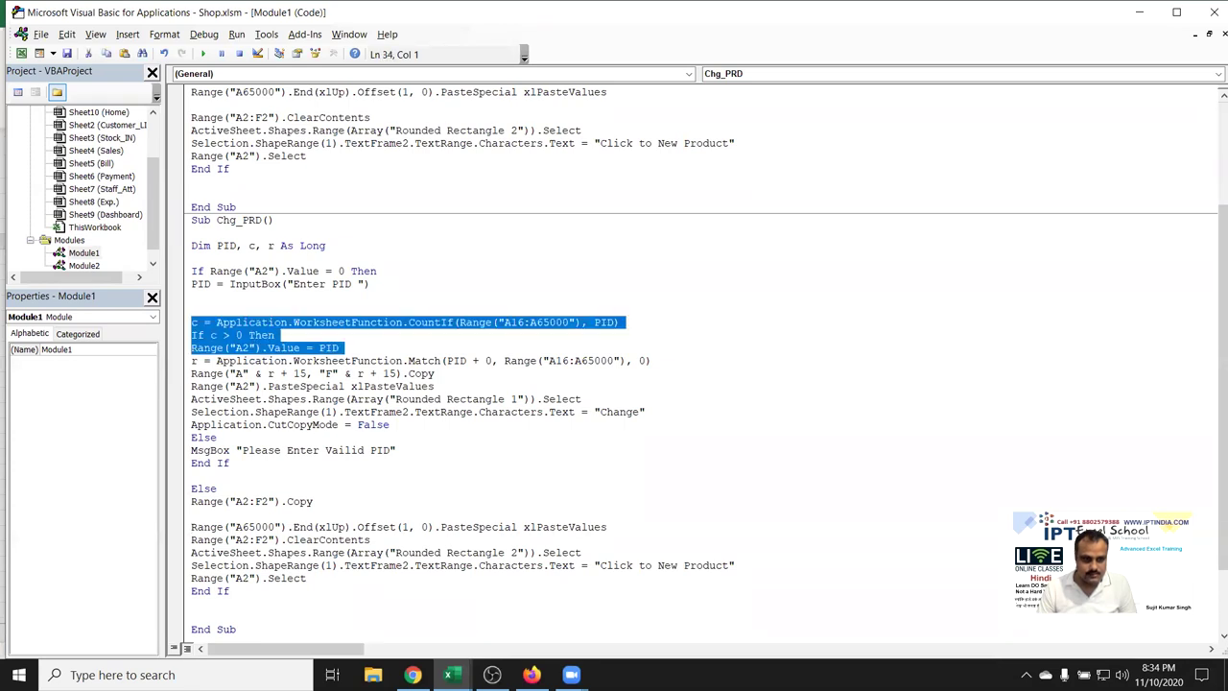
pyautogui.hotkey('shift', 'Down')
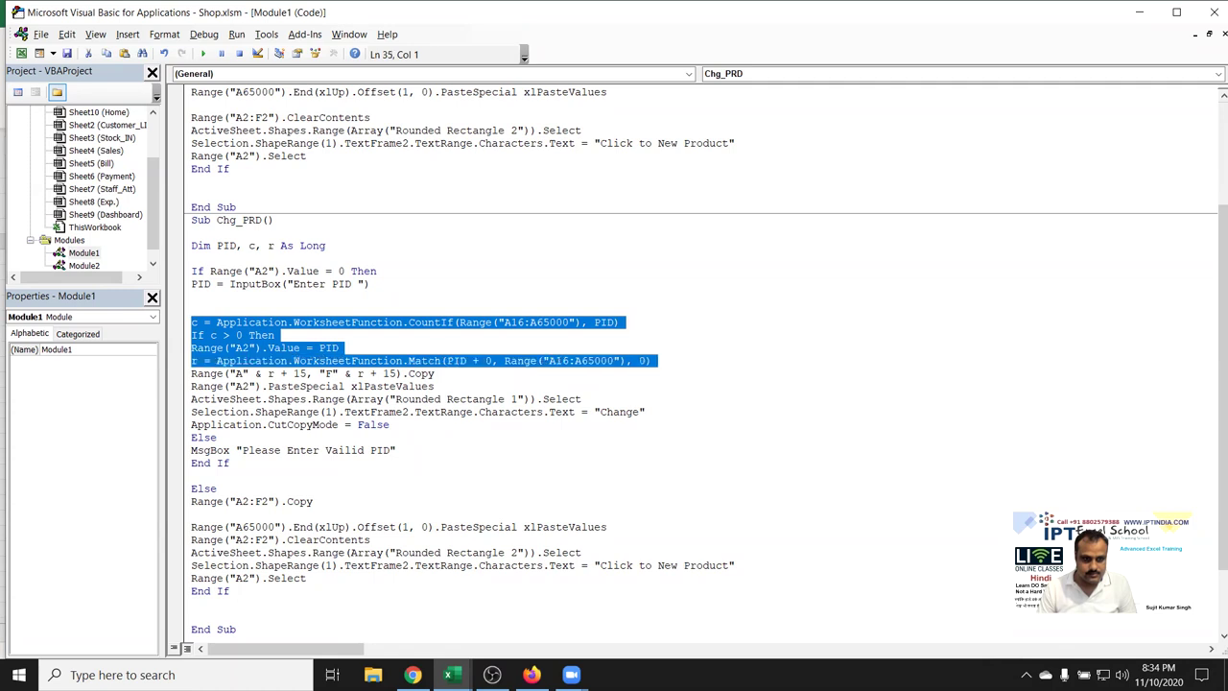
pyautogui.hotkey('shift', 'Up')
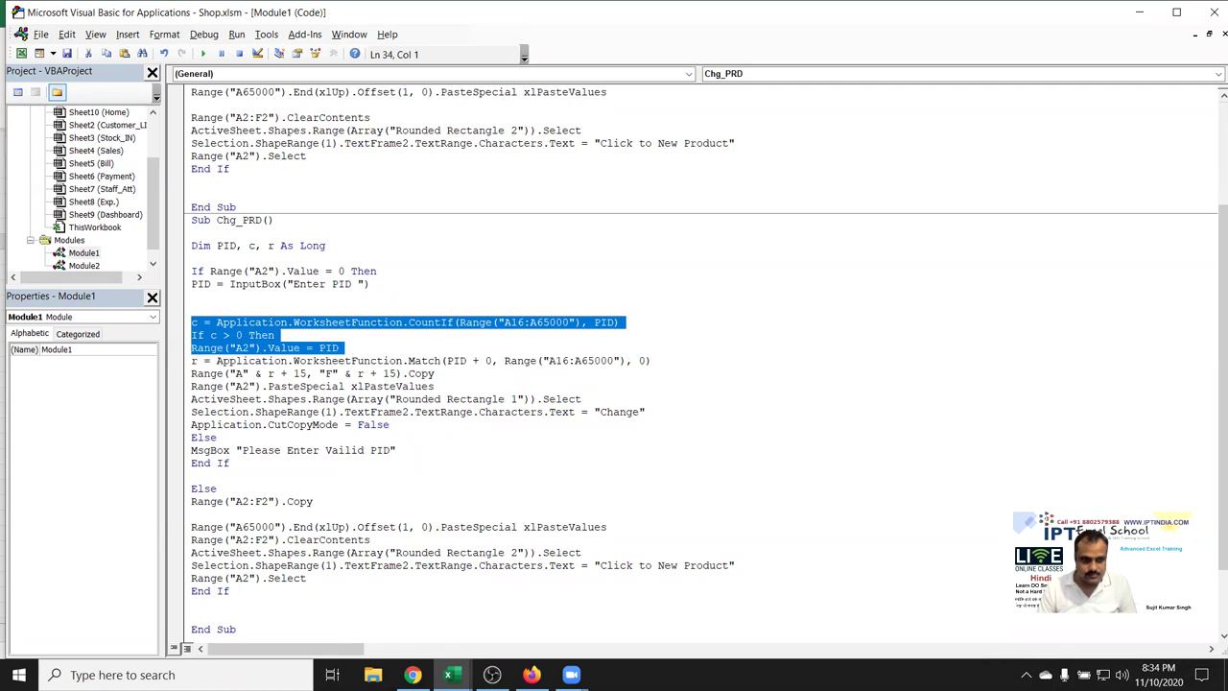
pyautogui.hotkey('shift', 'Up')
pyautogui.hotkey('shift', 'Up')
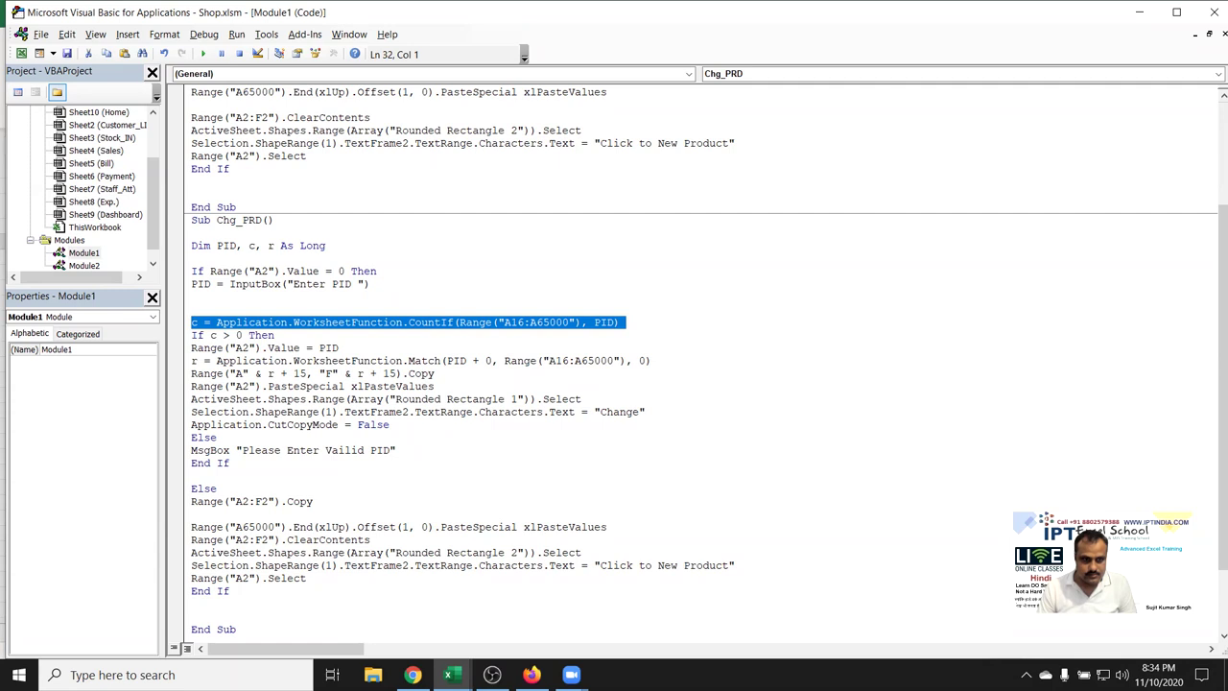
# Paste the CountIf, If c > 0 Then, A2 value and Match lines below Range("A2:F2").Copy
pyautogui.press('Down')
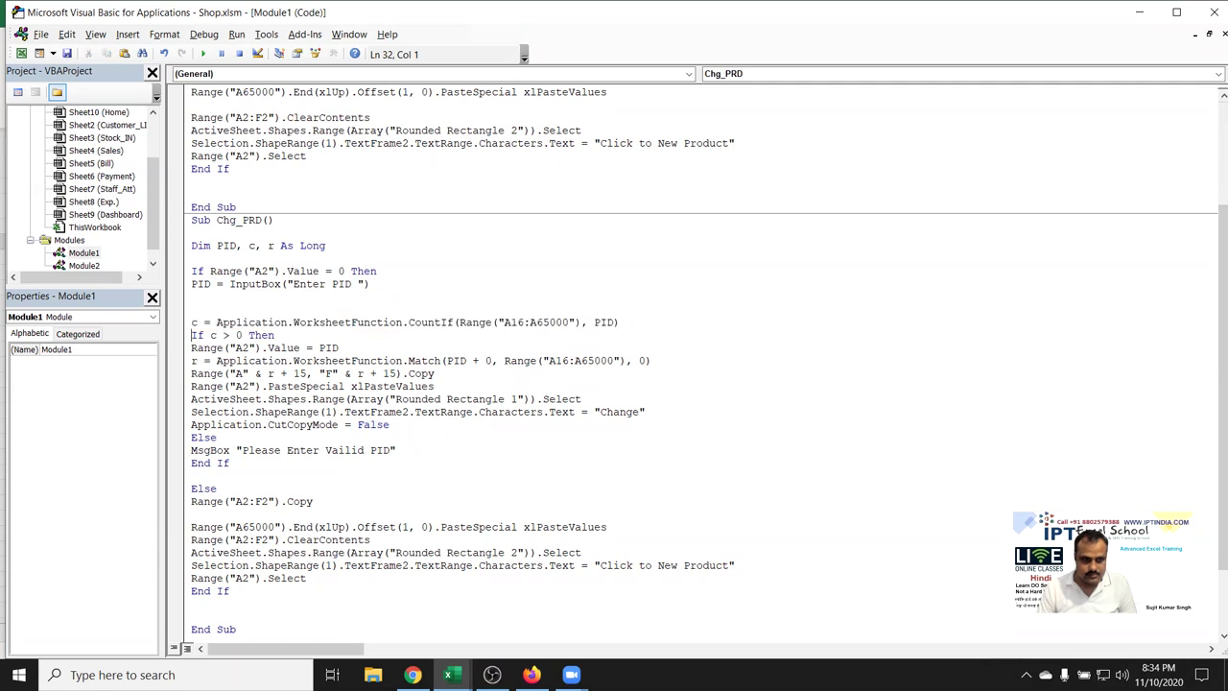
pyautogui.hotkey('shift', 'Down')
pyautogui.hotkey('shift', 'Down')
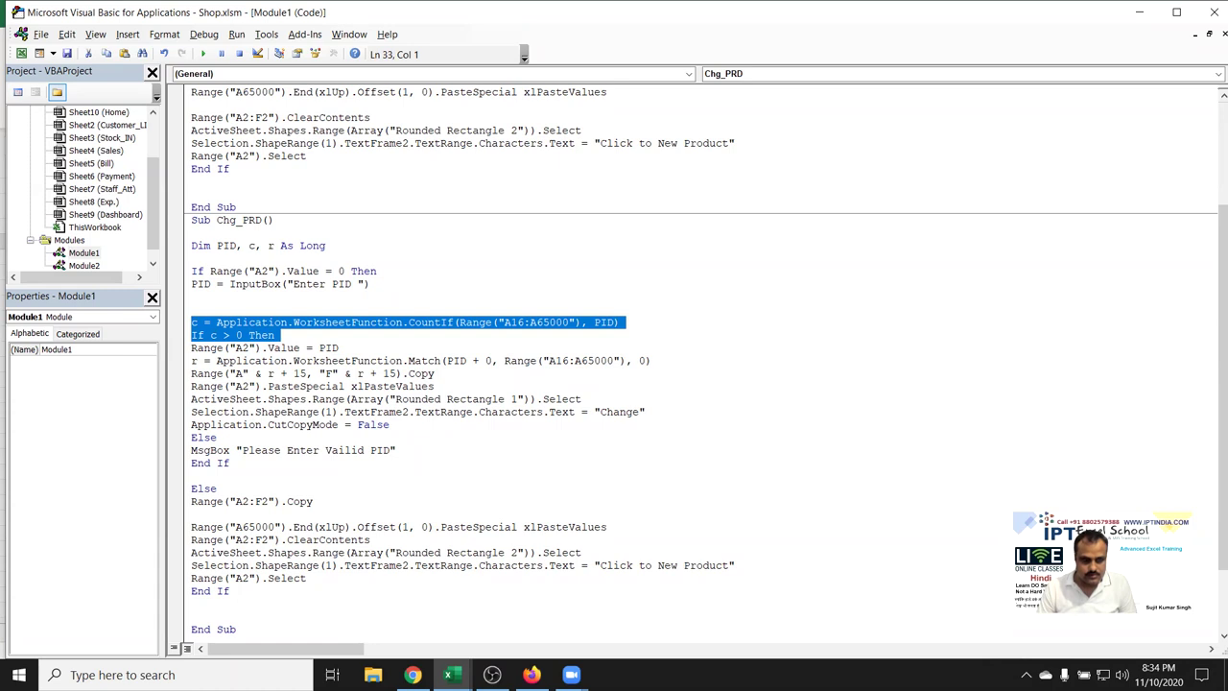
pyautogui.hotkey('shift', 'Down')
pyautogui.hotkey('shift', 'Down')
pyautogui.hotkey('ctrl', 'c')
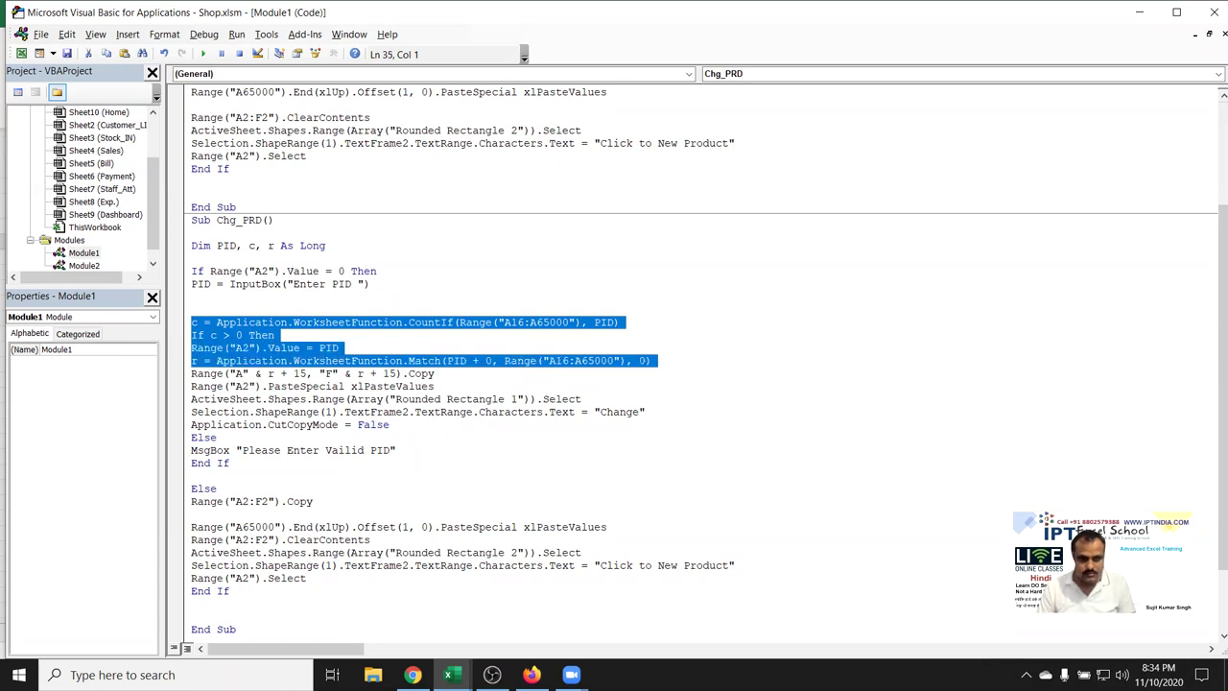
pyautogui.click(191, 501)
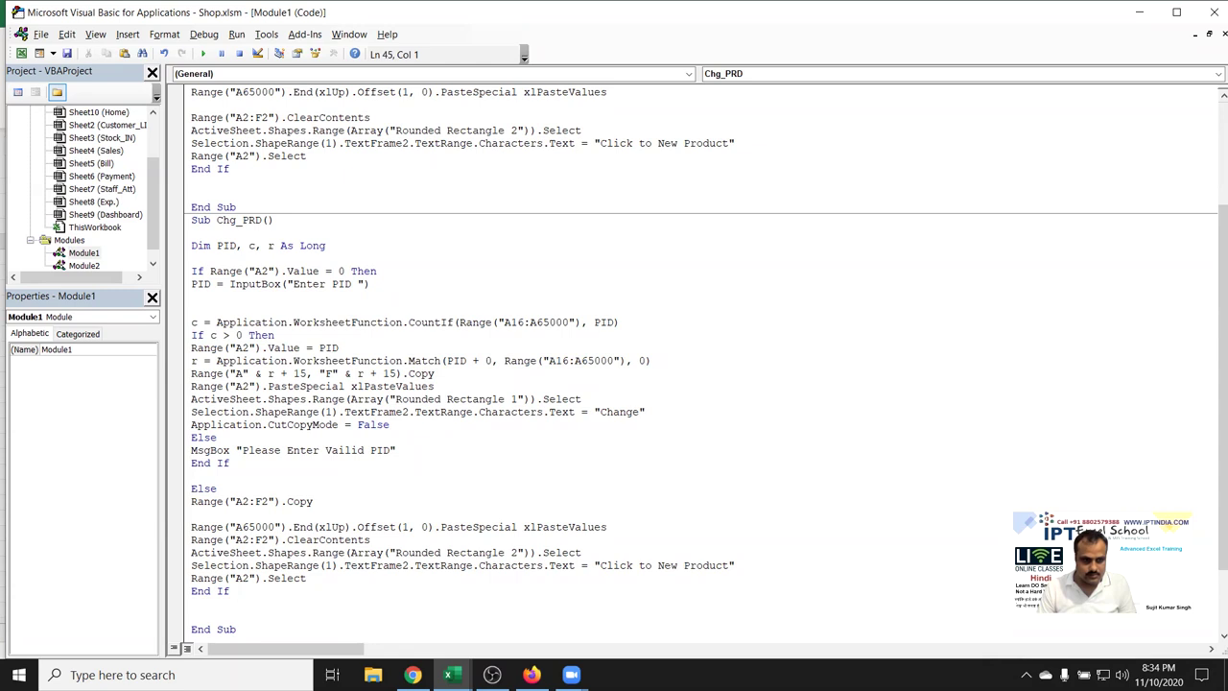
pyautogui.press('Down')
pyautogui.hotkey('ctrl', 'v')
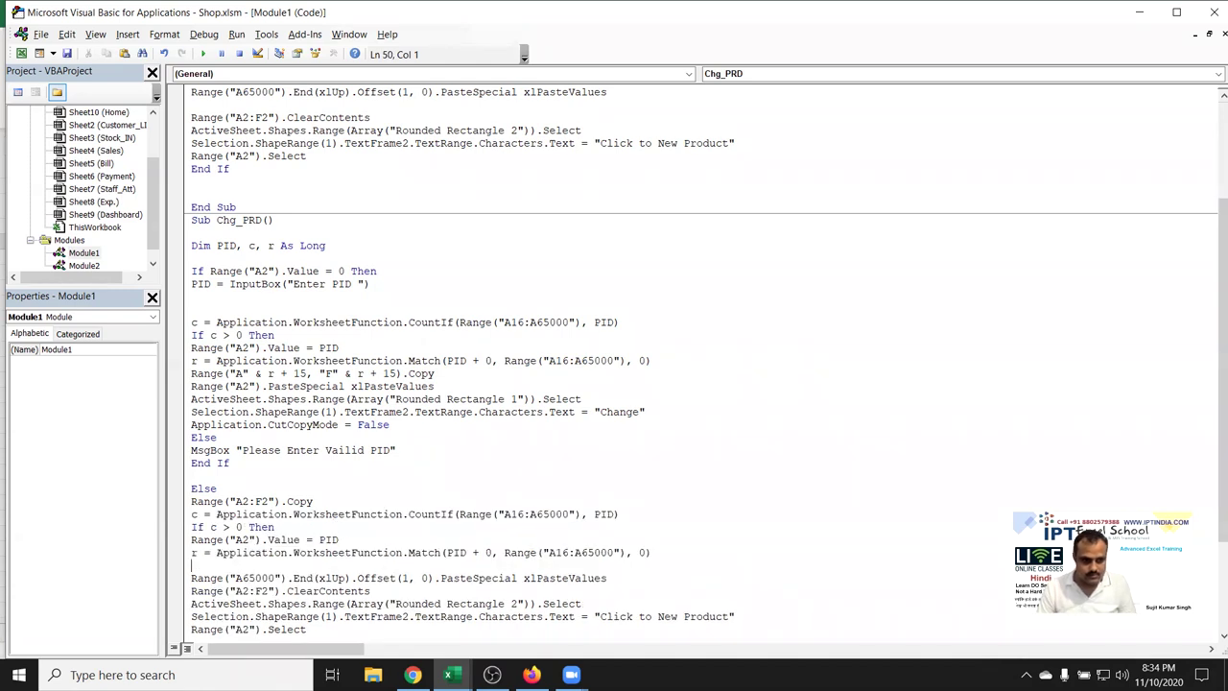
# Delete the pasted Range("A2").Value = PID line and review the If and Match lines
pyautogui.click(191, 539)
pyautogui.hotkey('shift', 'Down')
pyautogui.press('Delete')
pyautogui.click(192, 527)
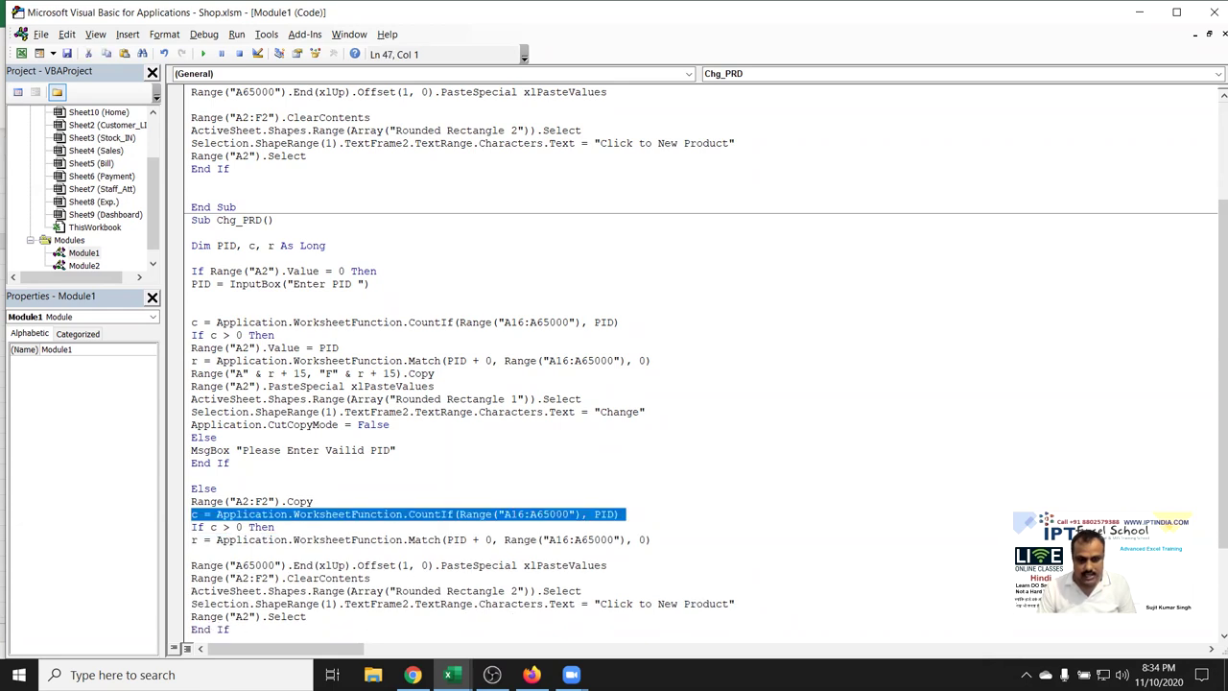
pyautogui.moveTo(278, 527); pyautogui.dragTo(191, 526)
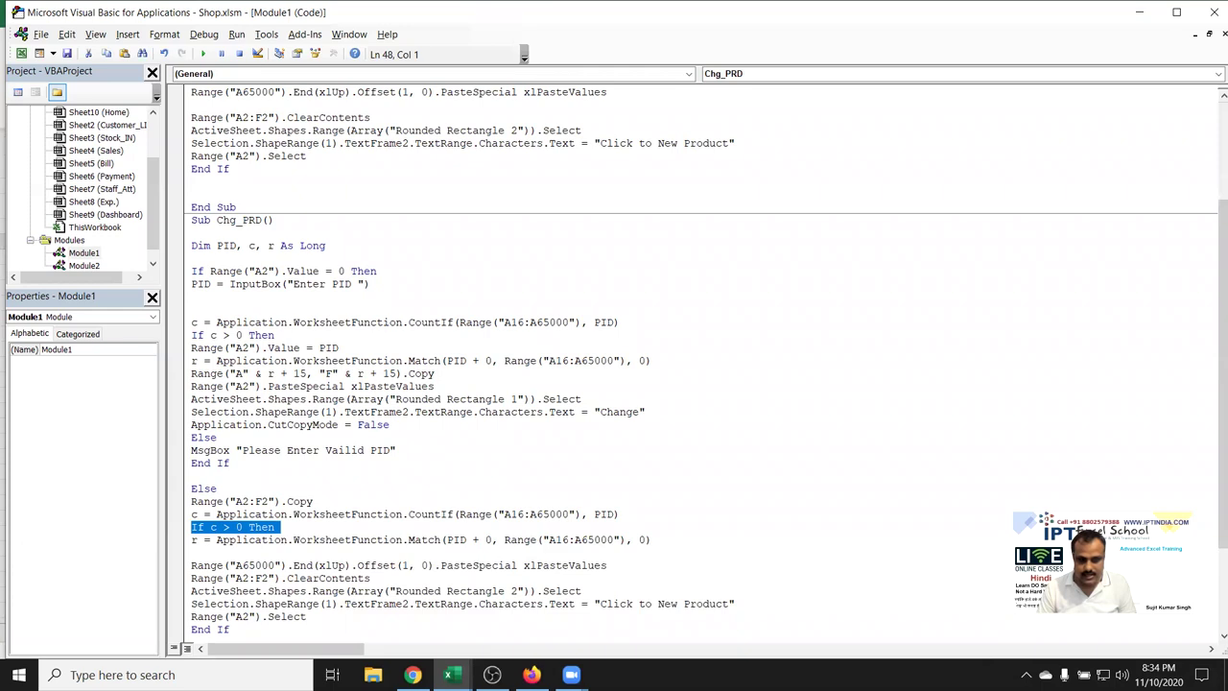
pyautogui.click(192, 539)
pyautogui.hotkey('shift', 'Down')
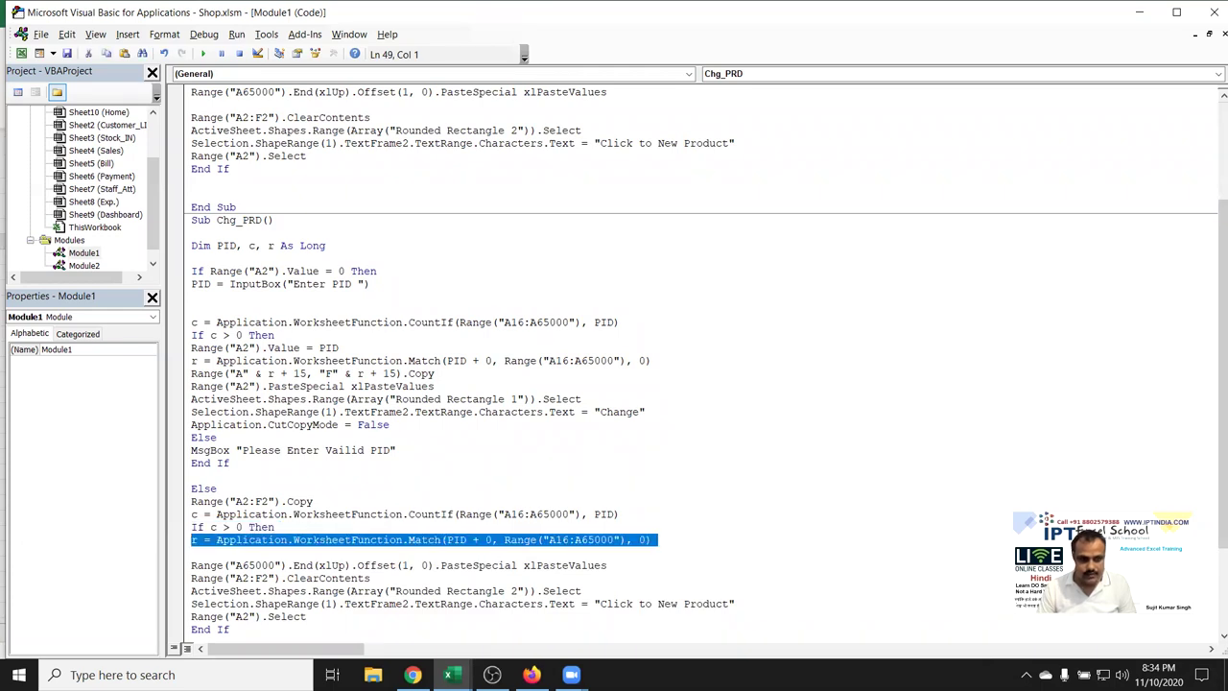
pyautogui.click(192, 552)
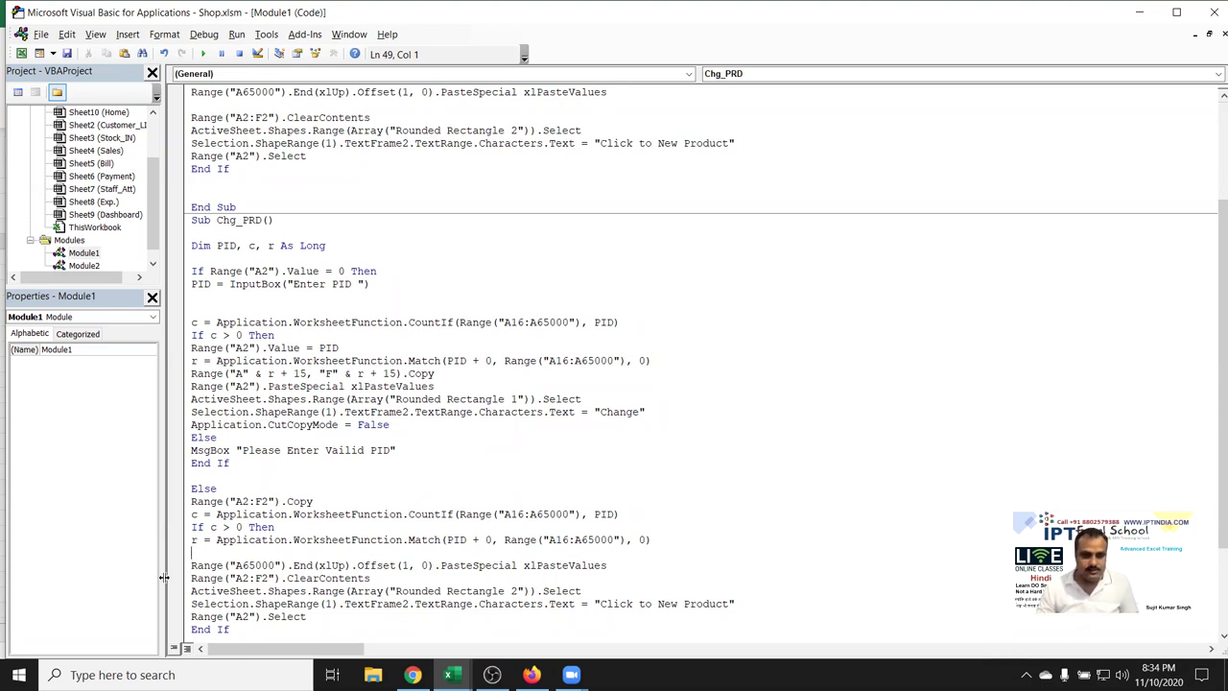
# Type a new Range("A" & r+15) line above the paste-values line
pyautogui.scroll(-2, 231, 564)
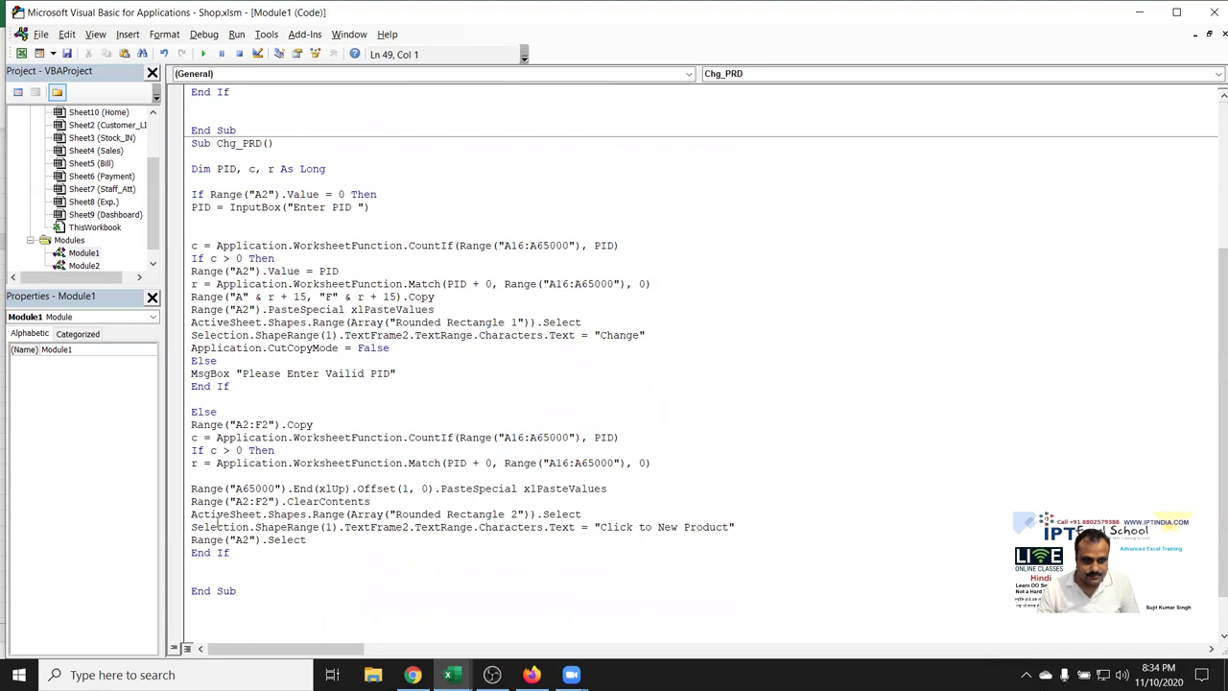
pyautogui.write('range(')
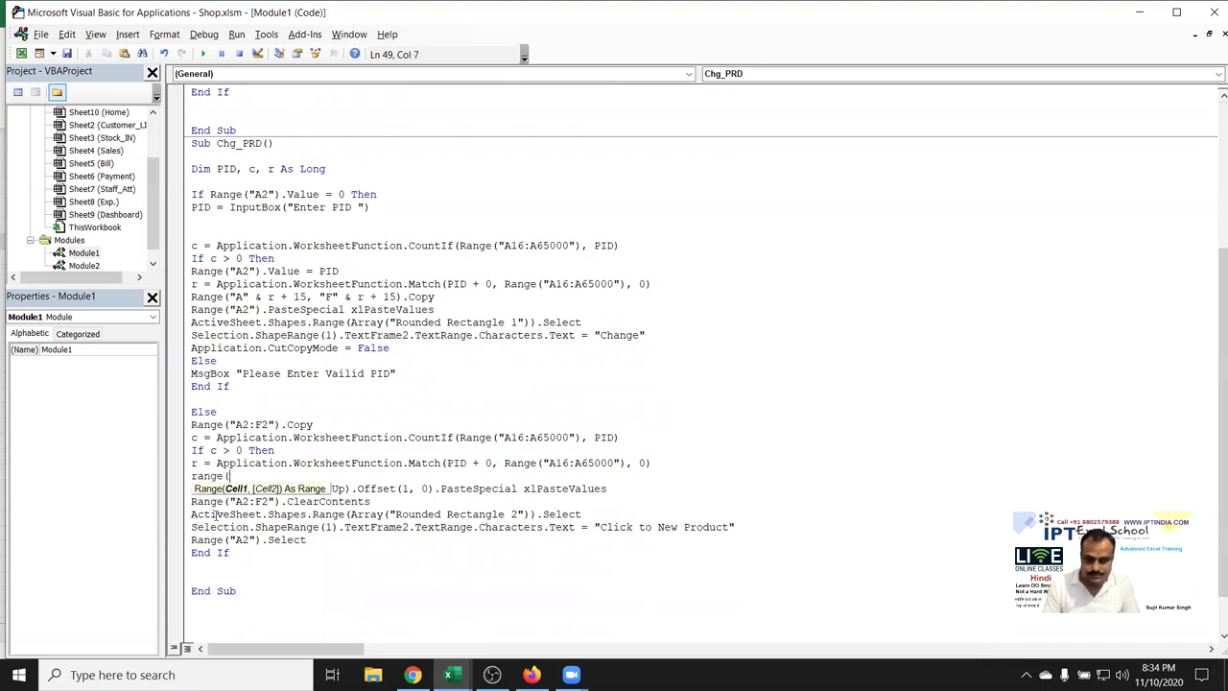
pyautogui.write('"A')
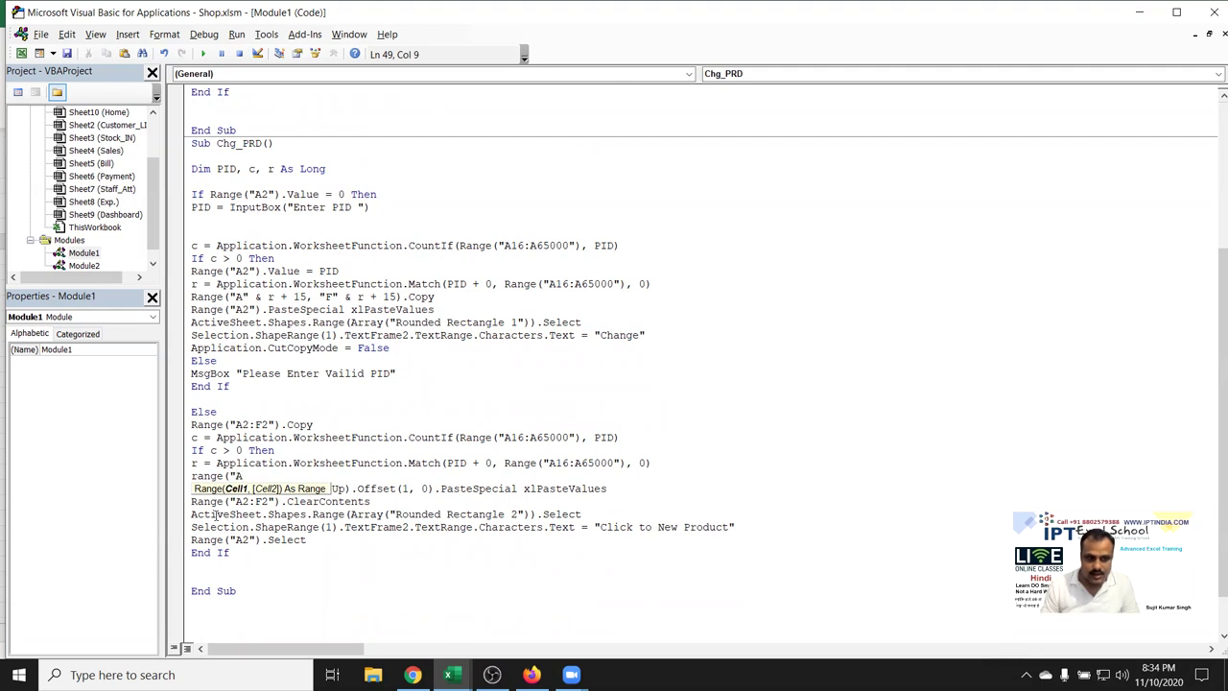
pyautogui.write('" & r+15)')
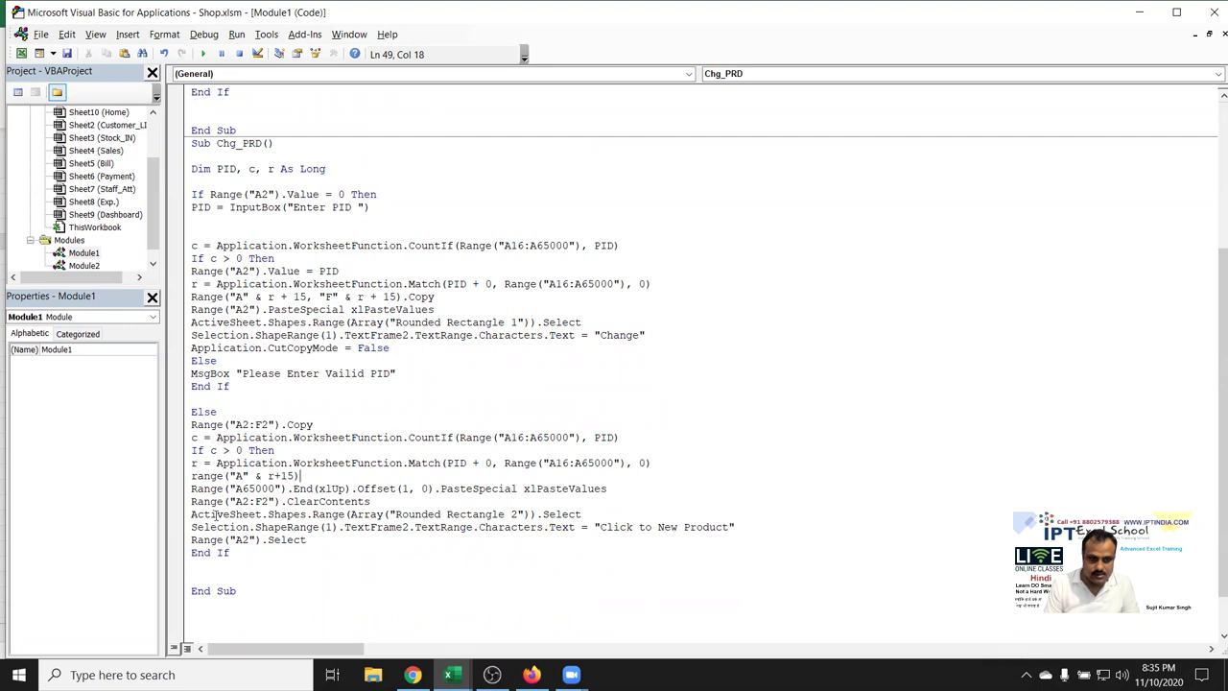
pyautogui.press('Down')
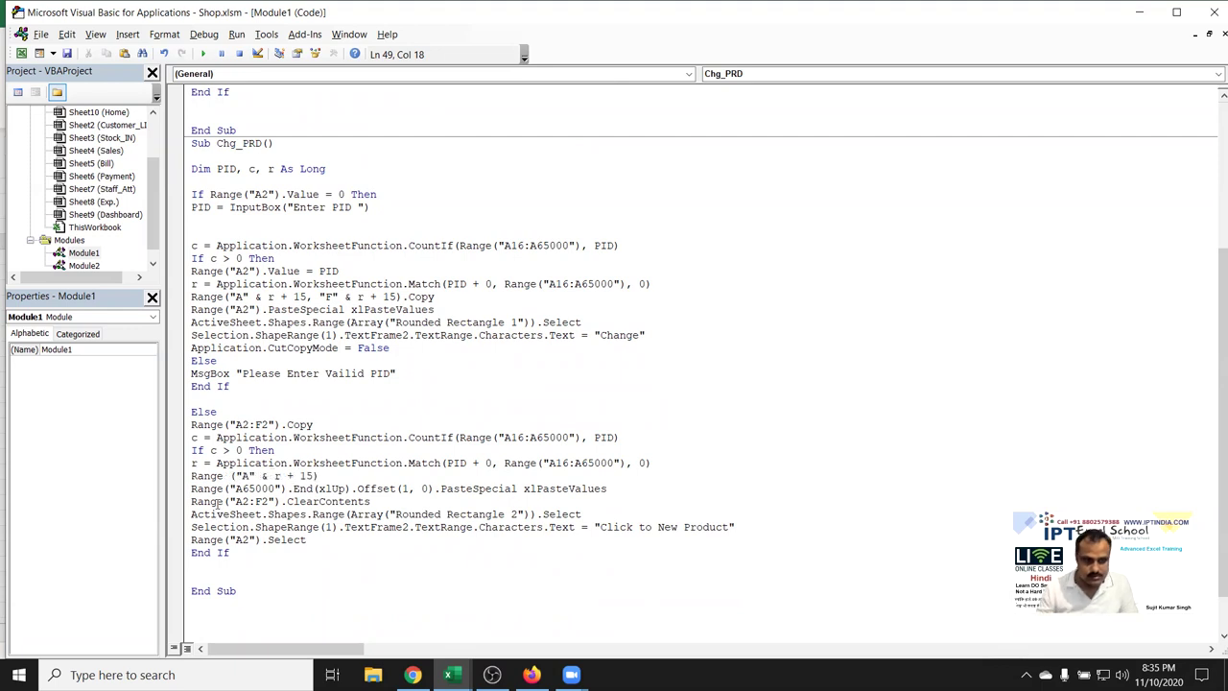
pyautogui.moveTo(351, 488); pyautogui.dragTo(193, 477)
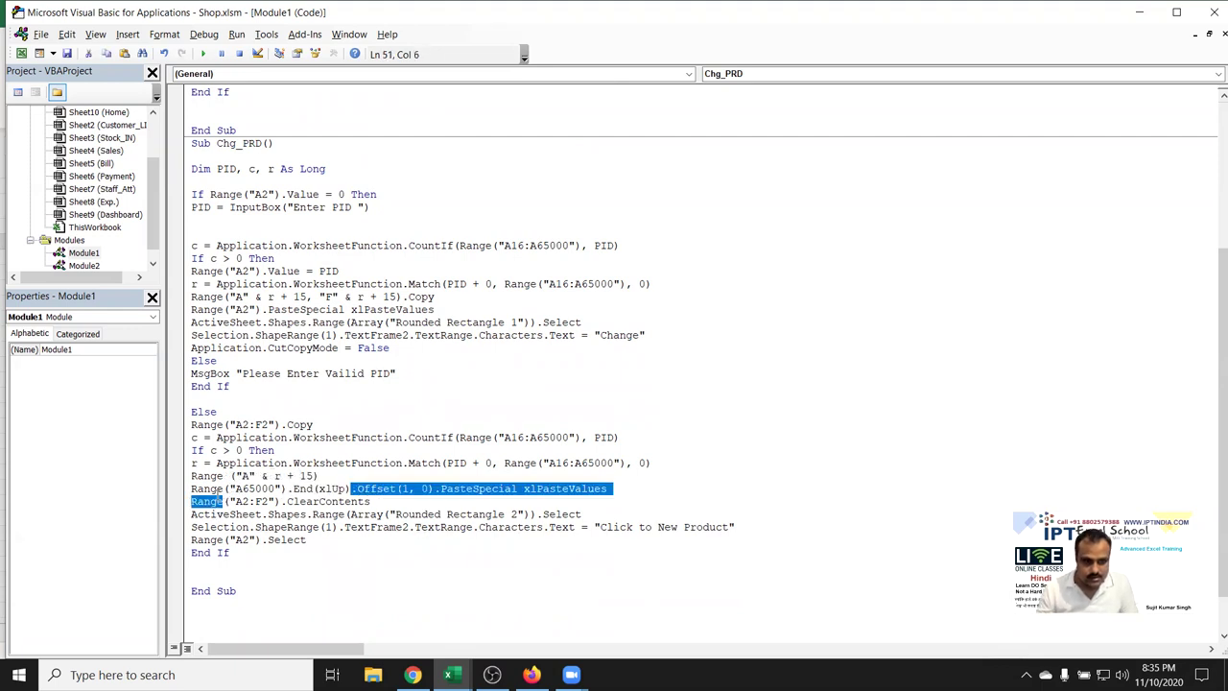
pyautogui.press('Delete')
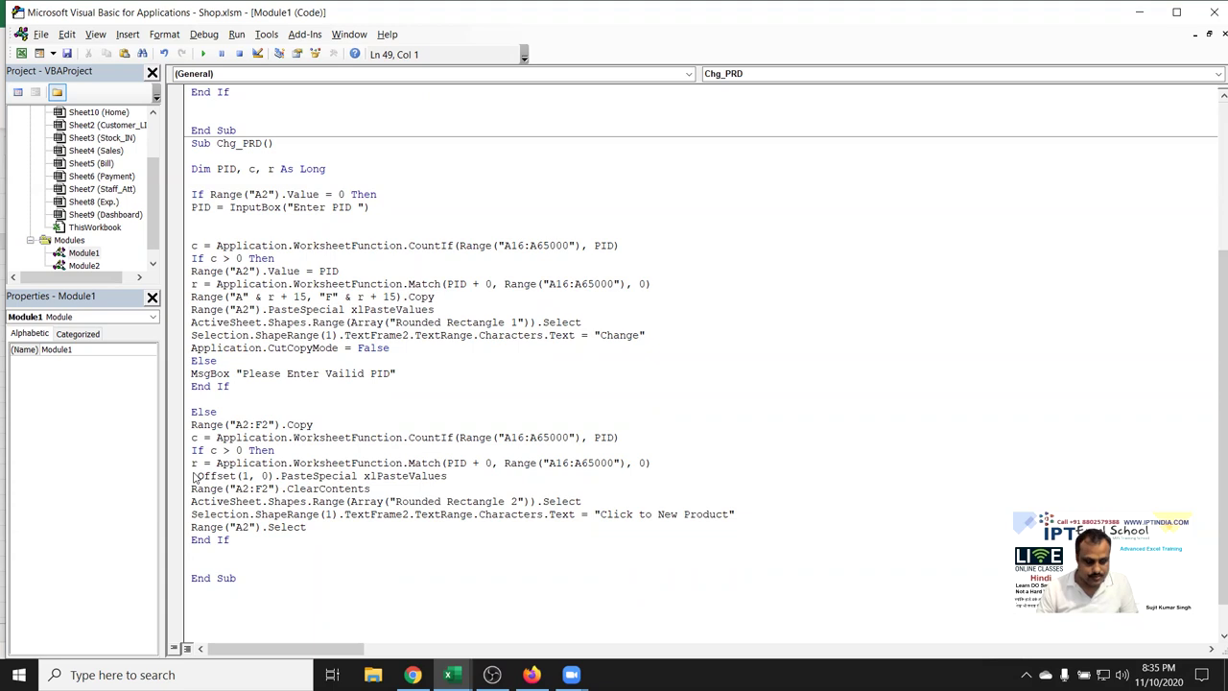
pyautogui.hotkey('ctrl', 'z')
# Remove Range("A65000").End(xlUp) and join .Offset(1, 0).PasteSpecial xlPasteValues onto the new line
pyautogui.click(299, 488)
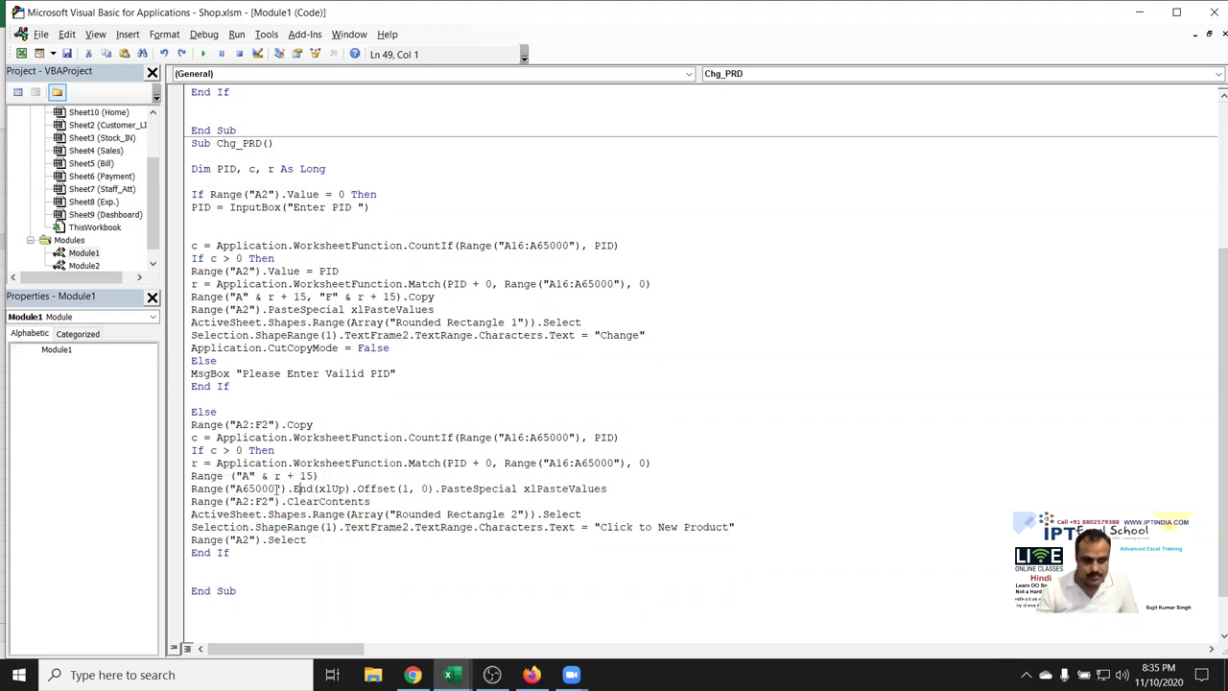
pyautogui.moveTo(191, 489); pyautogui.dragTo(351, 488)
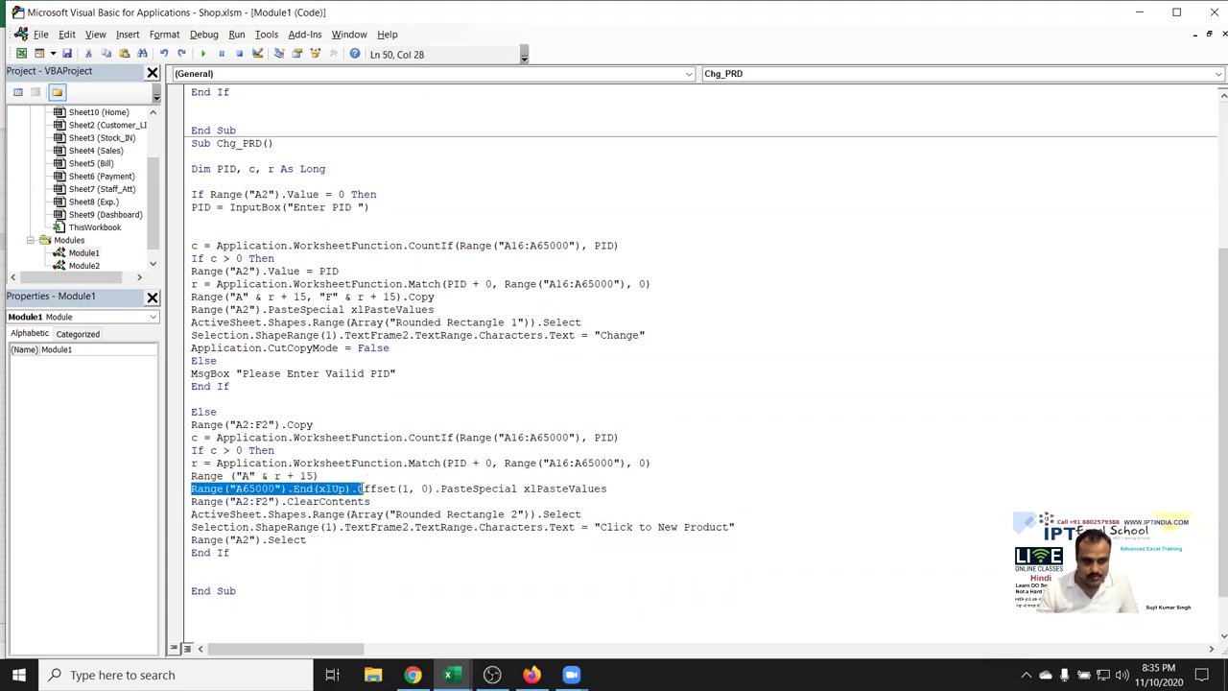
pyautogui.hotkey('ctrl', 'x')
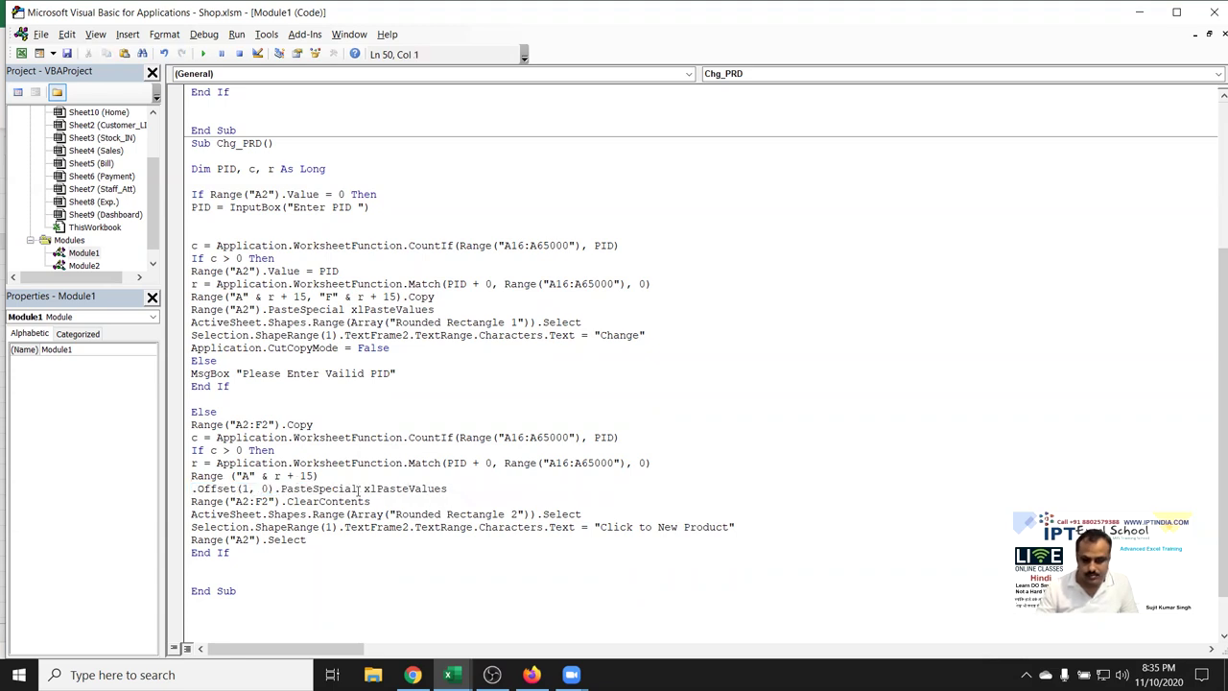
pyautogui.press('BackSpace')
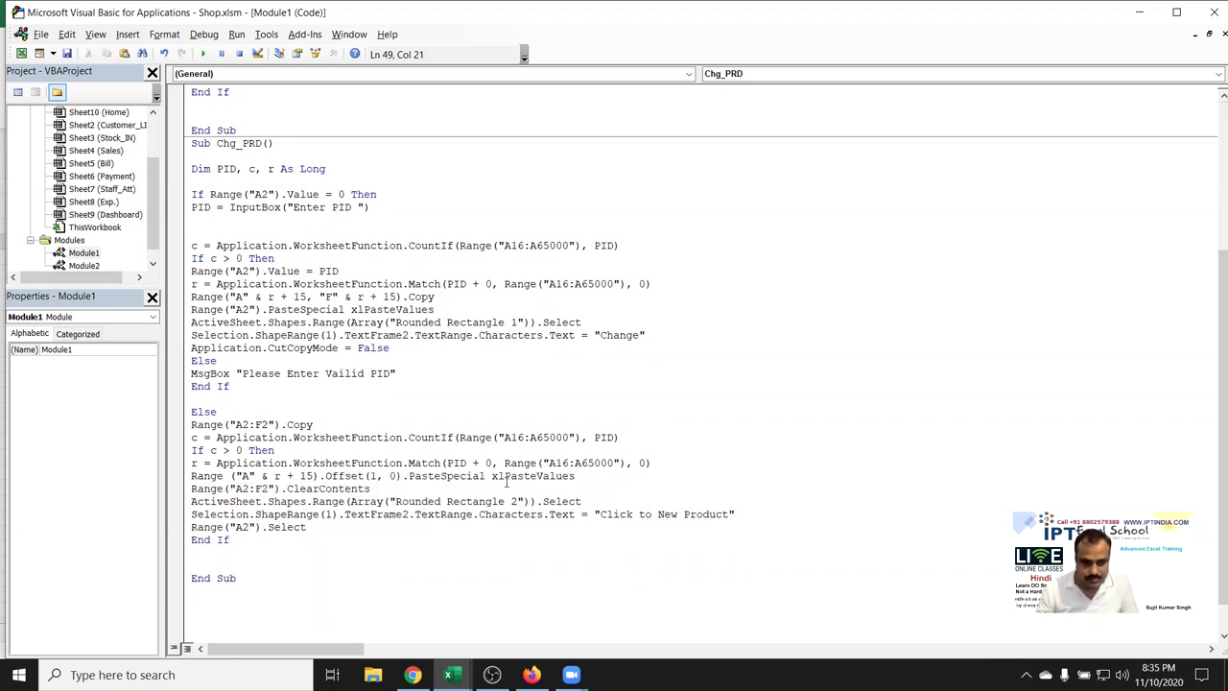
pyautogui.click(496, 487)
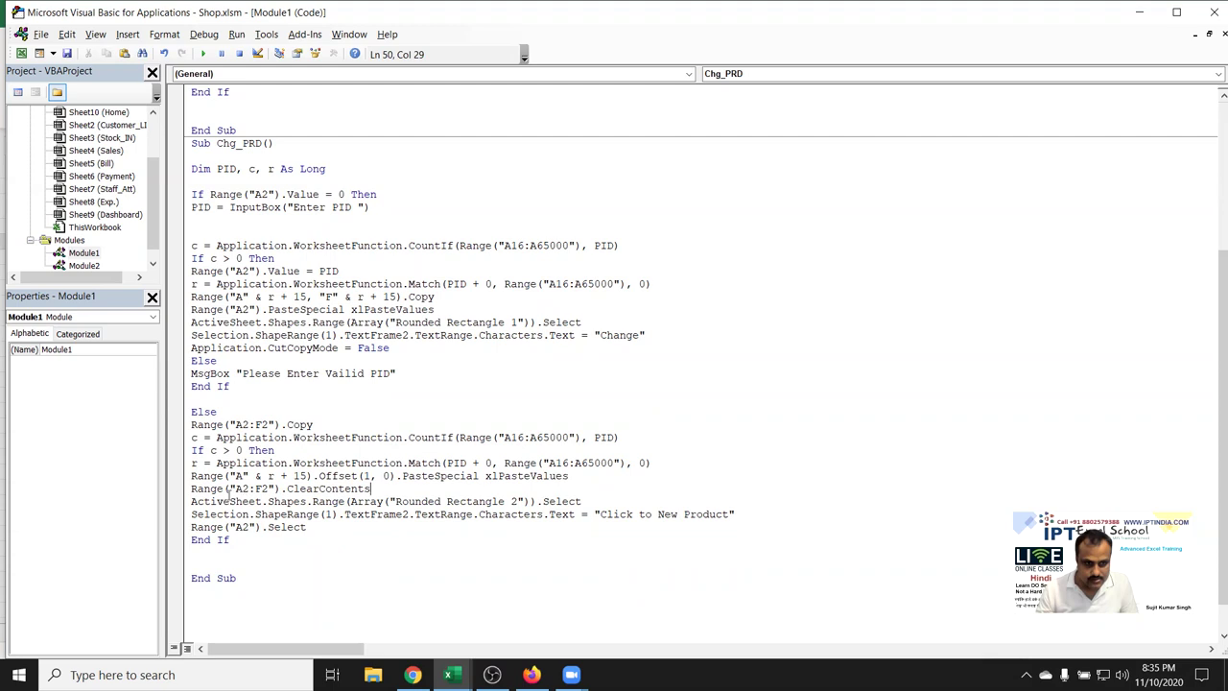
pyautogui.click(182, 491)
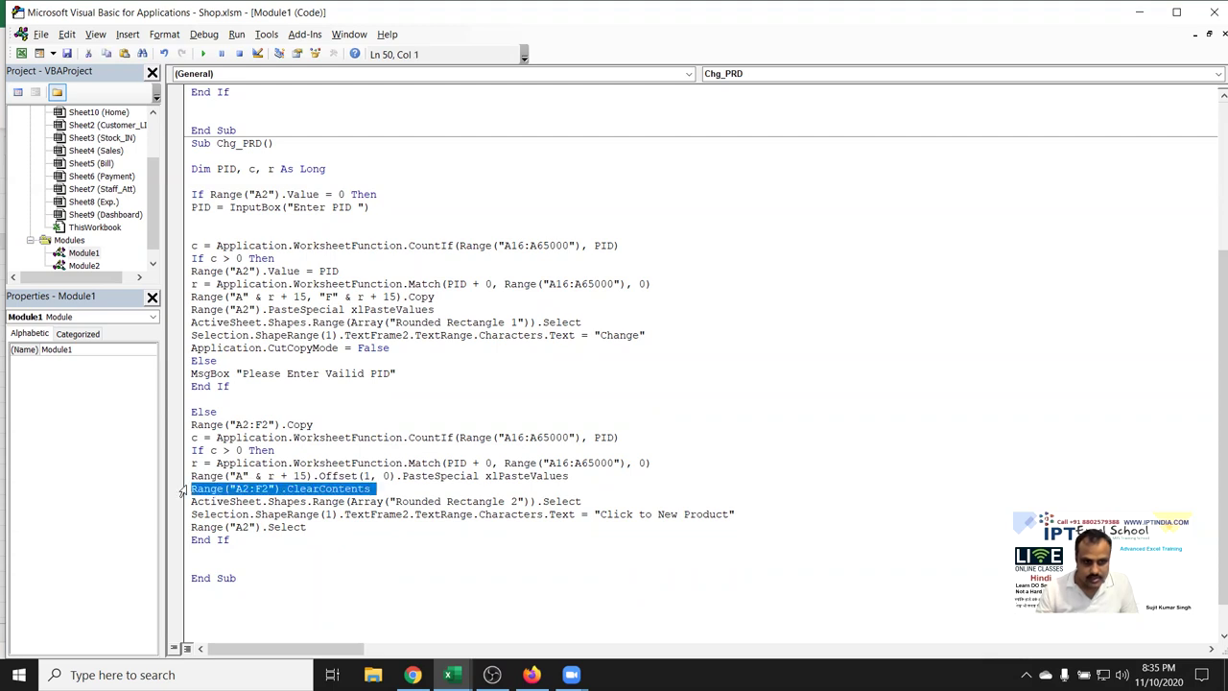
pyautogui.click(190, 500)
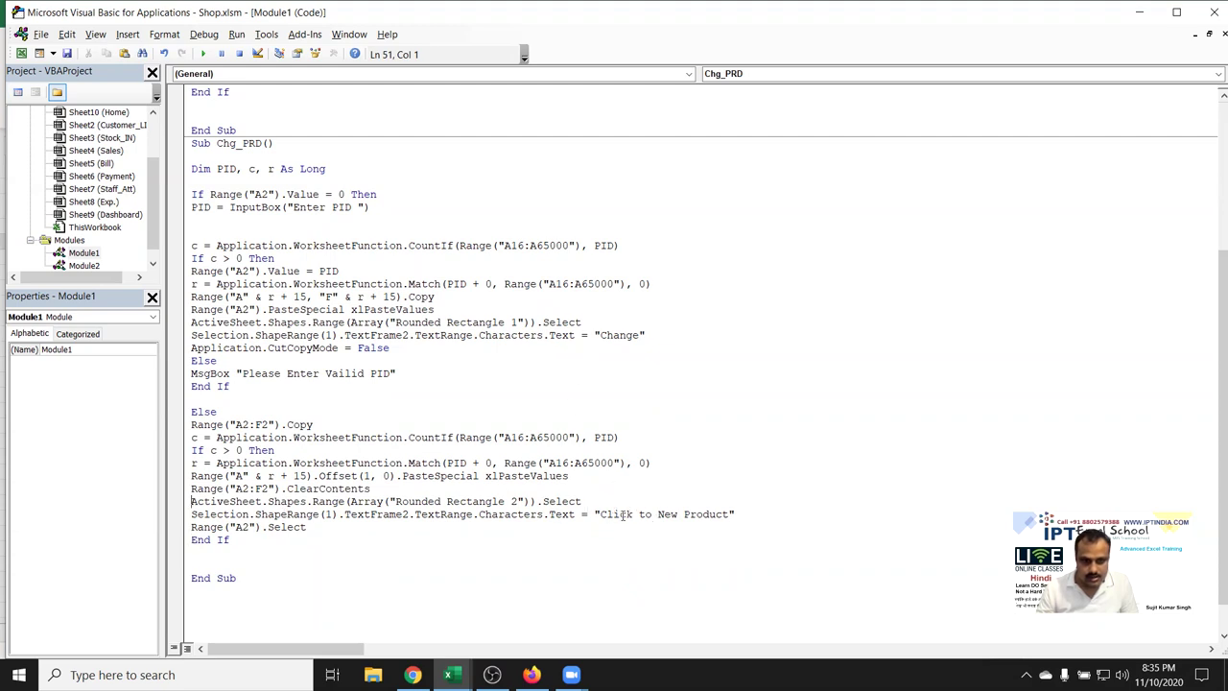
# Point the caption line at Rounded Rectangle 1 with the text "Edit Product Info"
pyautogui.click(605, 514)
pyautogui.doubleClick(516, 501)
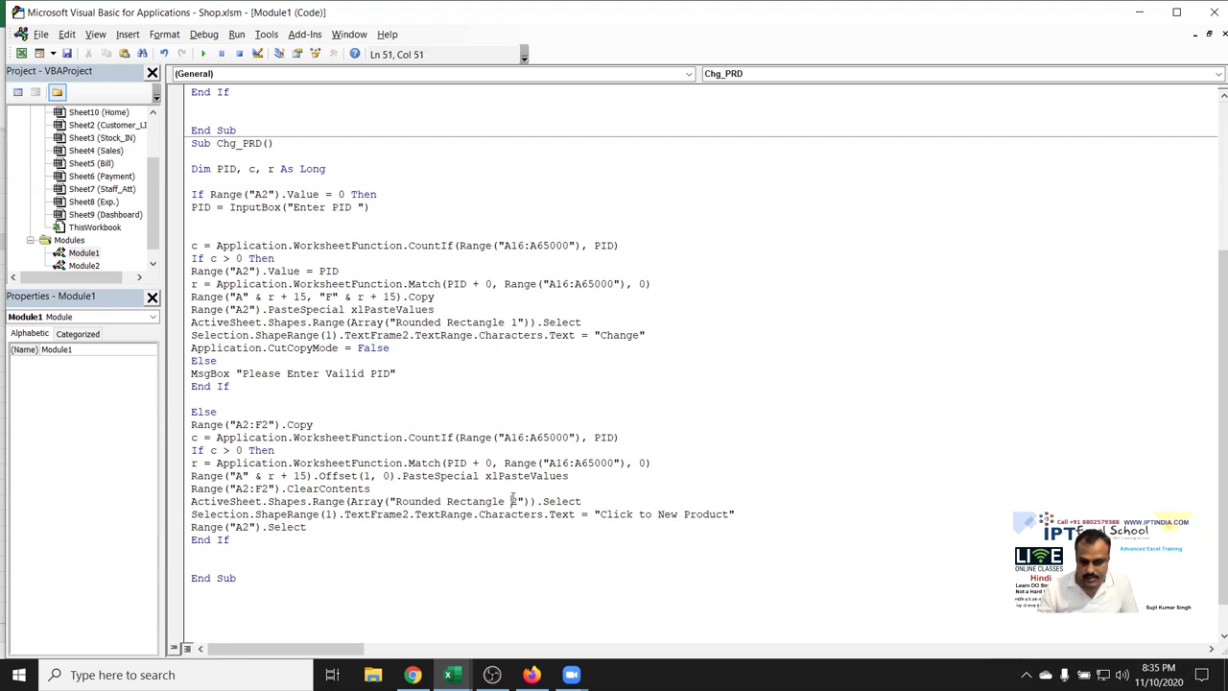
pyautogui.write('1')
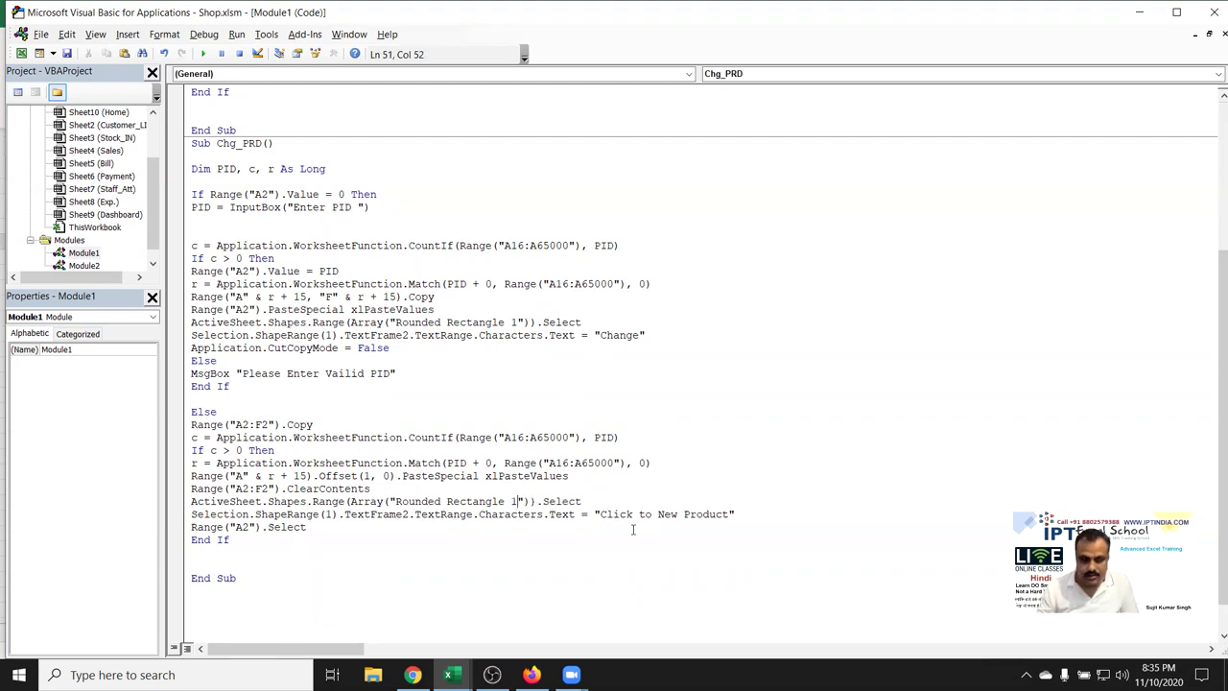
pyautogui.hotkey('alt', 'F11')
pyautogui.hotkey('alt', 'F11')
pyautogui.moveTo(600, 515); pyautogui.dragTo(730, 514)
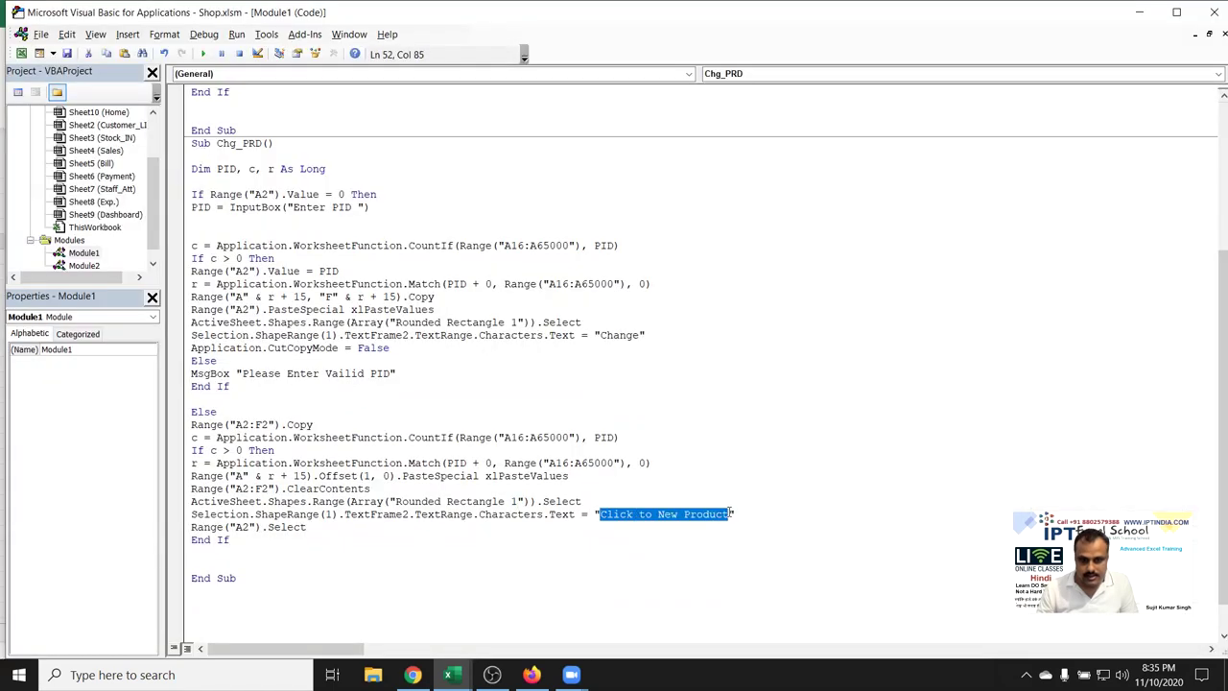
pyautogui.write('Edif')
pyautogui.press('BackSpace')
pyautogui.press('BackSpace')
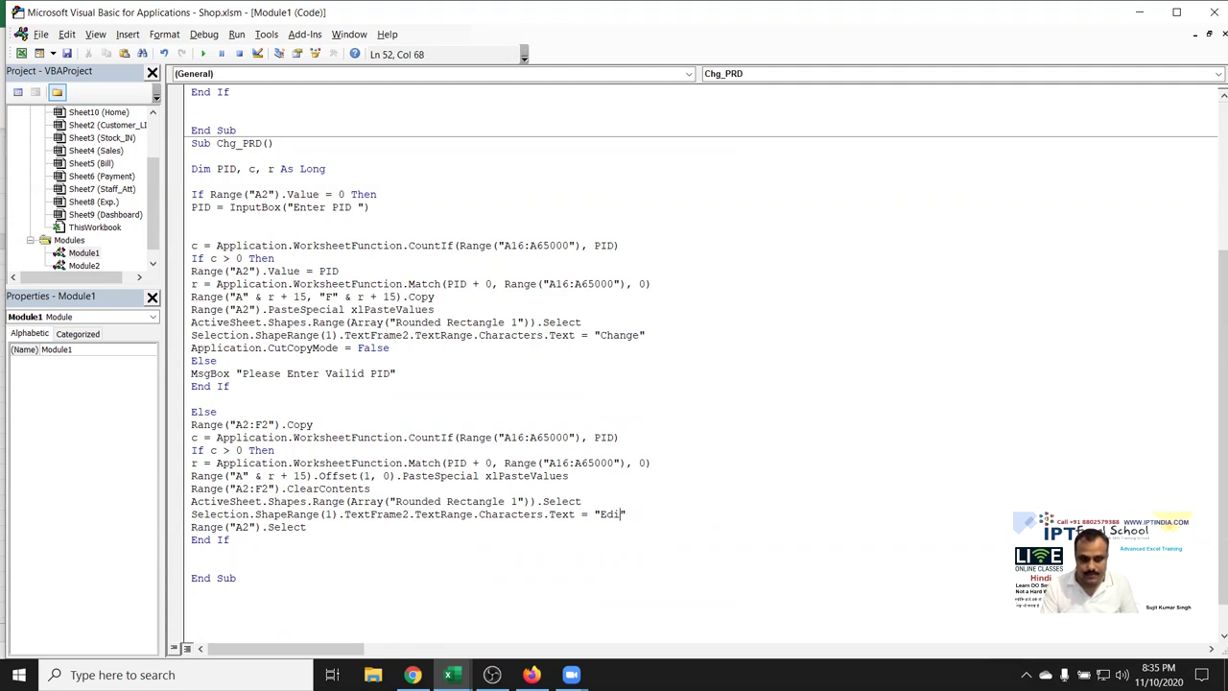
pyautogui.write('s')
pyautogui.press('BackSpace')
pyautogui.press('BackSpace')
pyautogui.write('it Product Info')
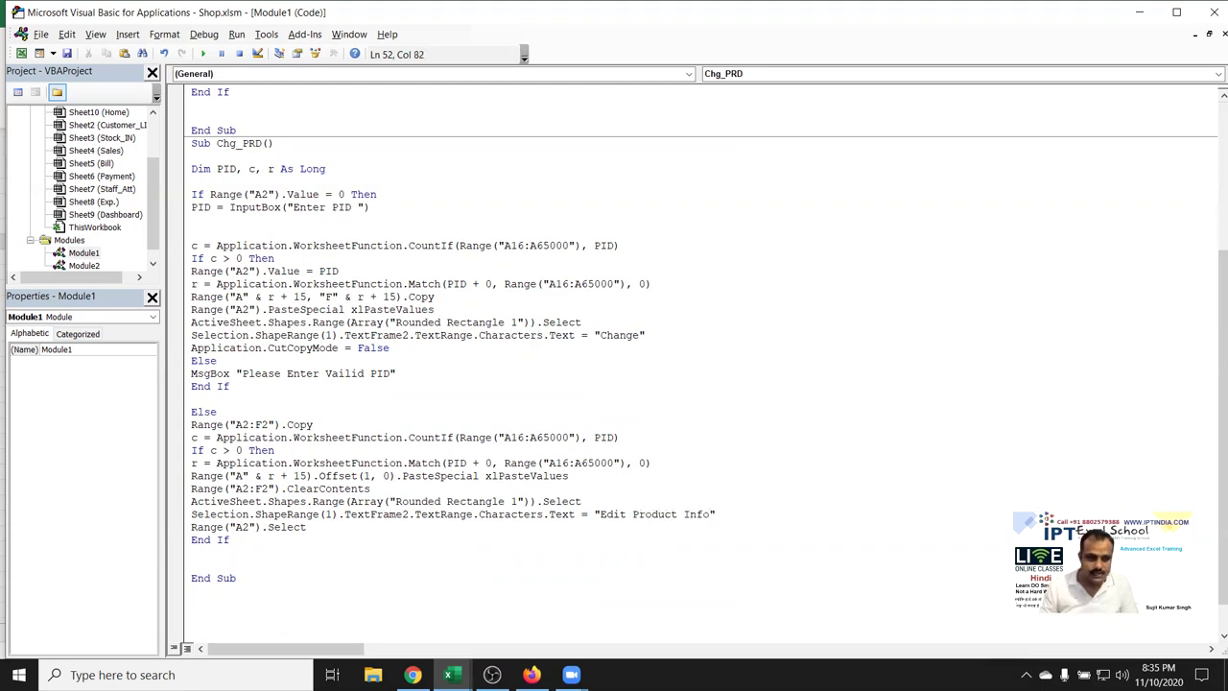
# Paste the invalid-PID Else/MsgBox block above the lower End If, save, and return to Excel
pyautogui.click(393, 547)
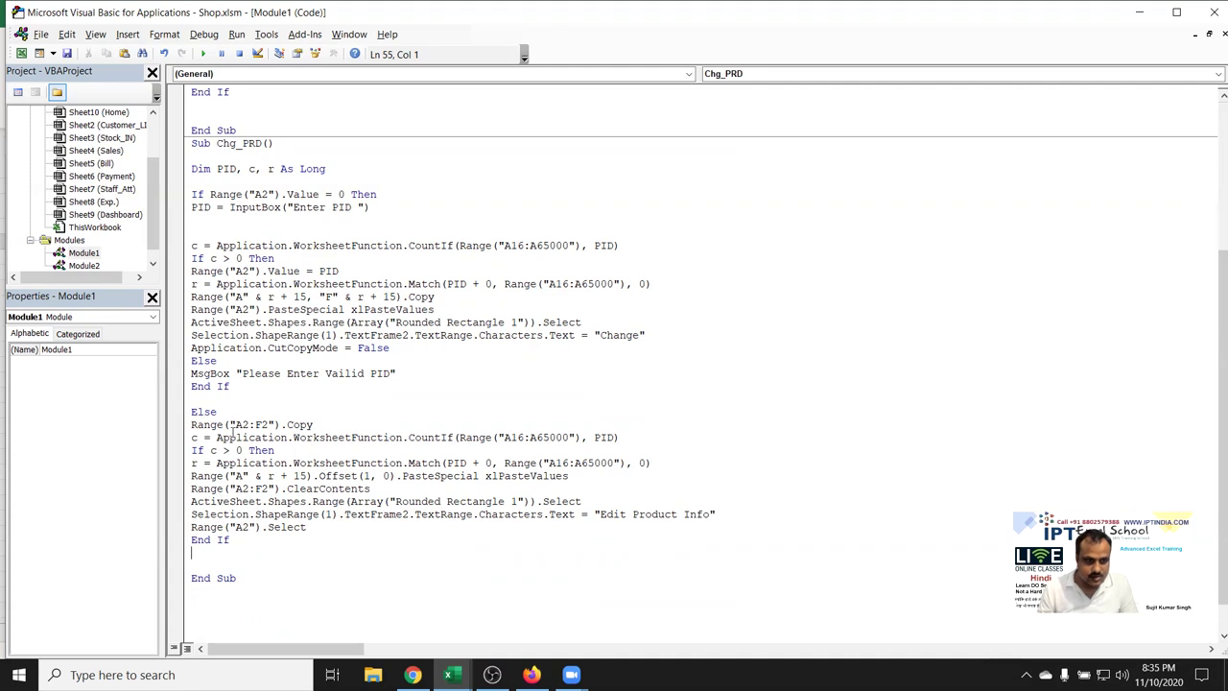
pyautogui.moveTo(236, 388); pyautogui.dragTo(193, 362)
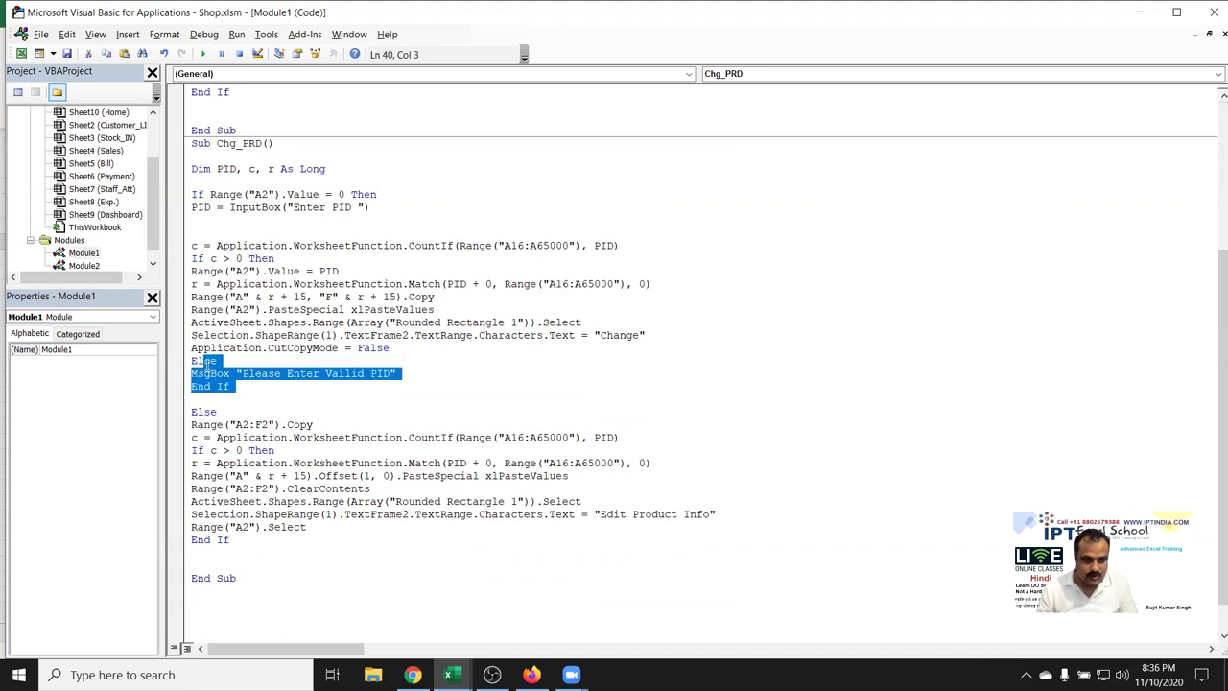
pyautogui.click(193, 540)
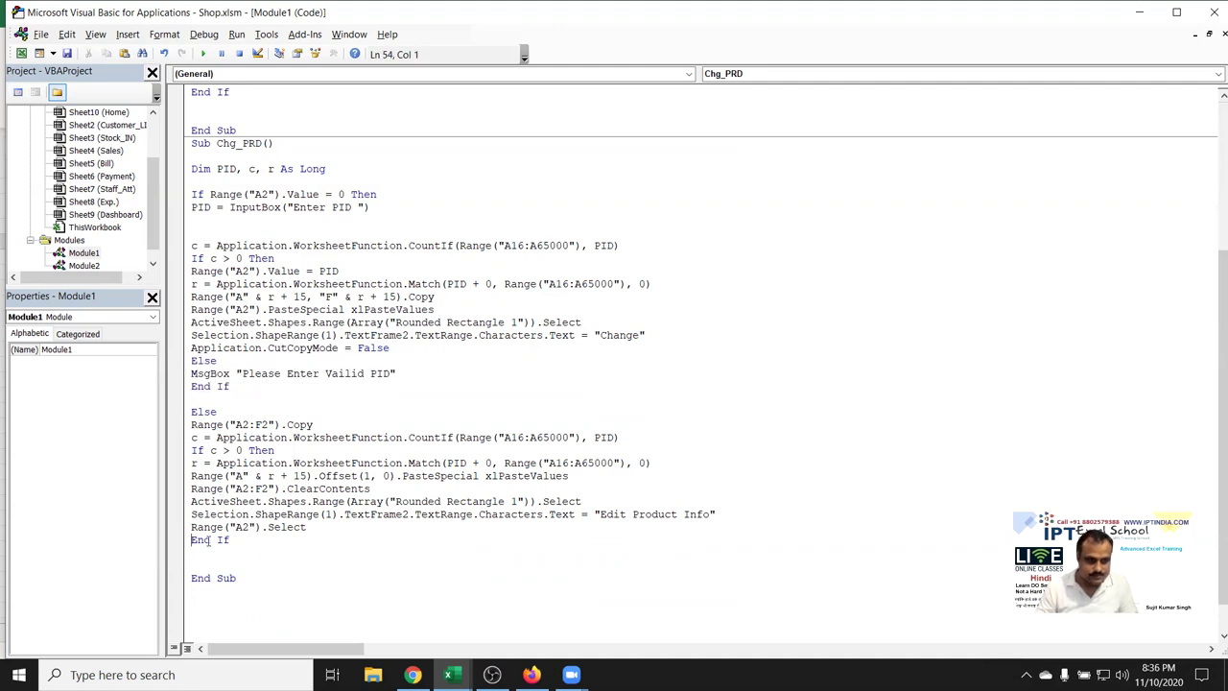
pyautogui.press('Return')
pyautogui.press('Return')
pyautogui.press('Up')
pyautogui.press('Up')
pyautogui.write('Else MsgBox "Please Enter Vaild PID" End If')
pyautogui.click(355, 589)
pyautogui.hotkey('ctrl', 's')
pyautogui.hotkey('alt', 'F11')
pyautogui.click(144, 336)
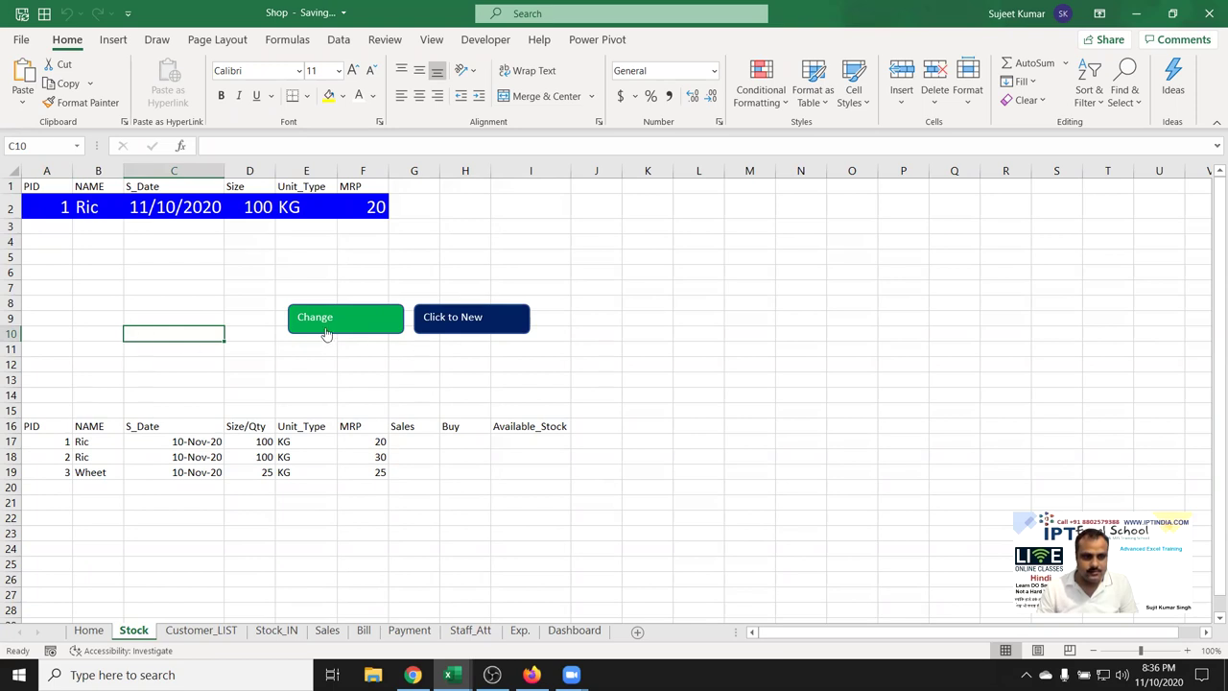
# Enter 25 as the MRP in F2 and run the Change button
pyautogui.click(364, 207)
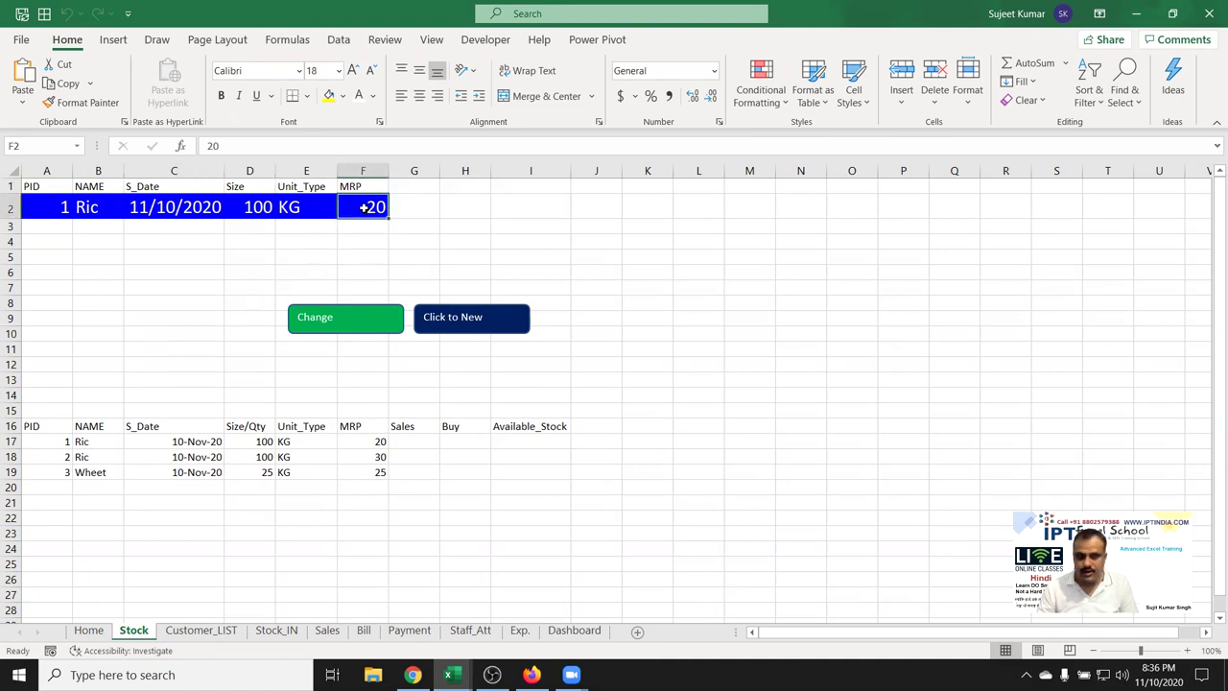
pyautogui.write('25')
pyautogui.click(359, 241)
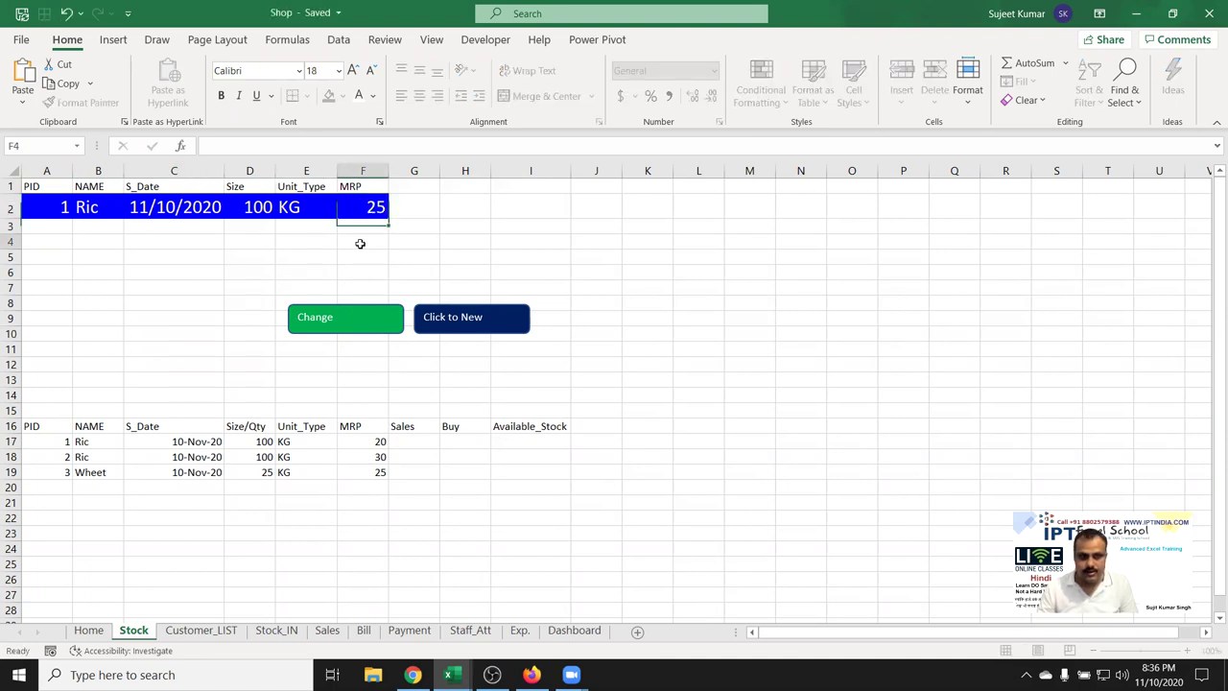
pyautogui.click(347, 319)
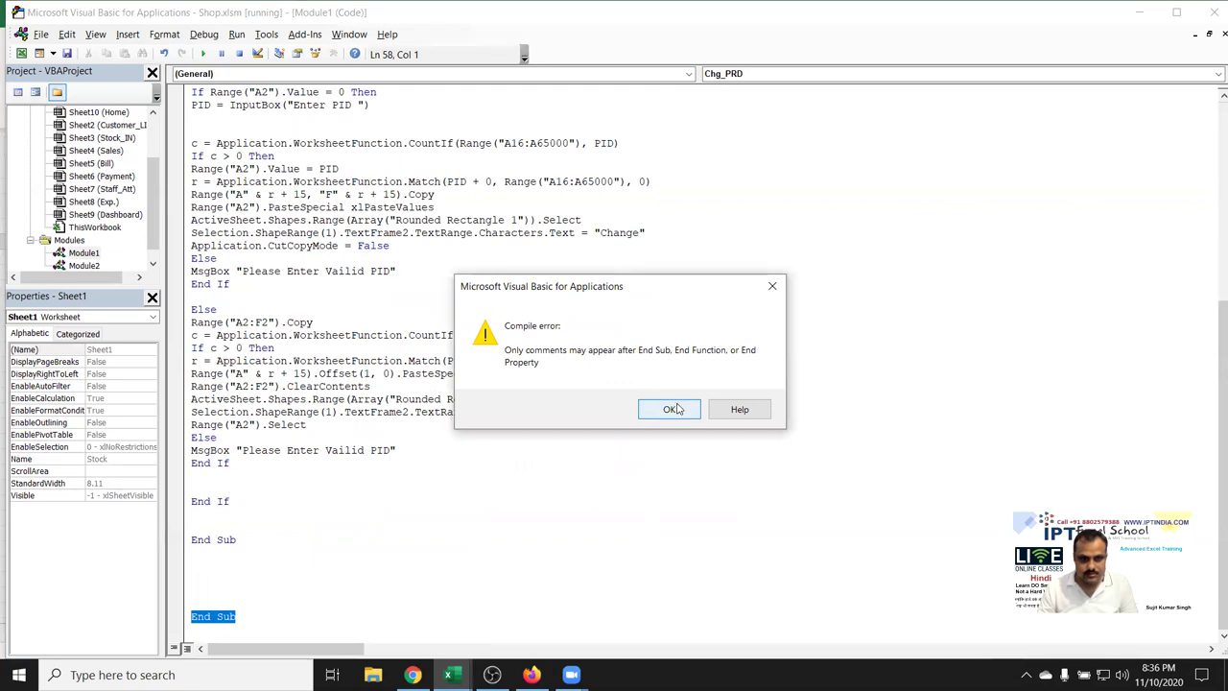
# Remove the duplicate End Sub behind the compile error, save, and return to the Stock sheet
pyautogui.click(671, 409)
pyautogui.moveTo(192, 603); pyautogui.dragTo(243, 638)
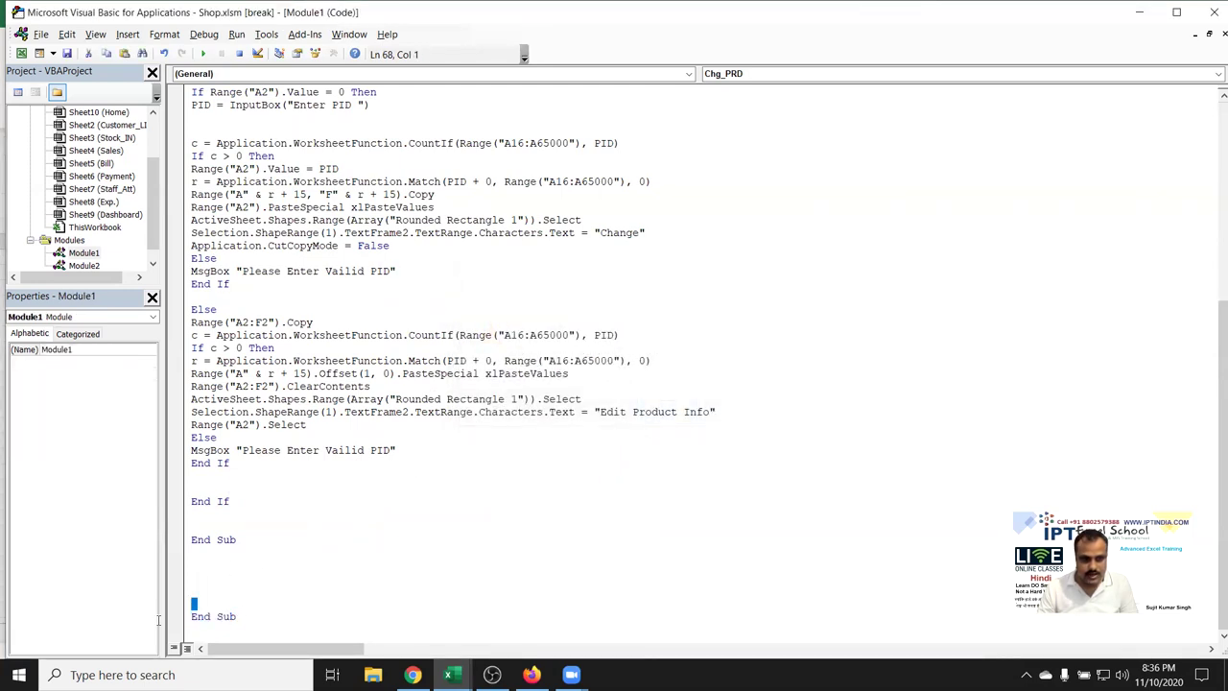
pyautogui.press('Delete')
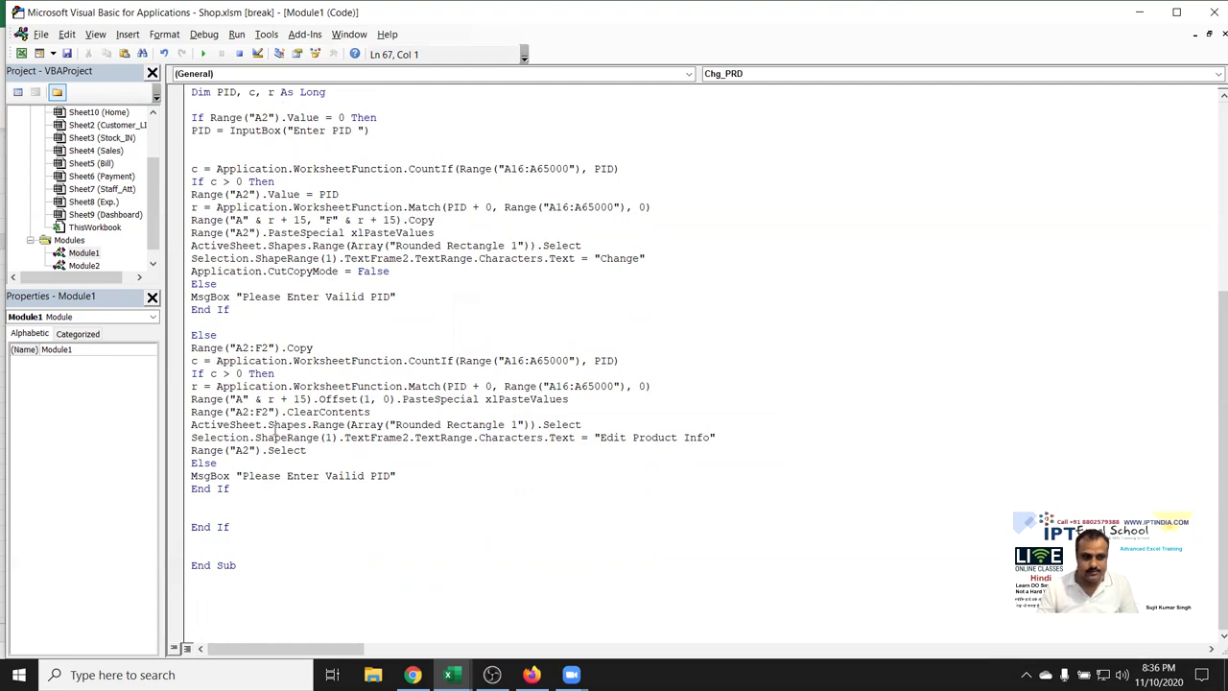
pyautogui.hotkey('ctrl', 's')
pyautogui.hotkey('alt', 'F11')
pyautogui.click(327, 383)
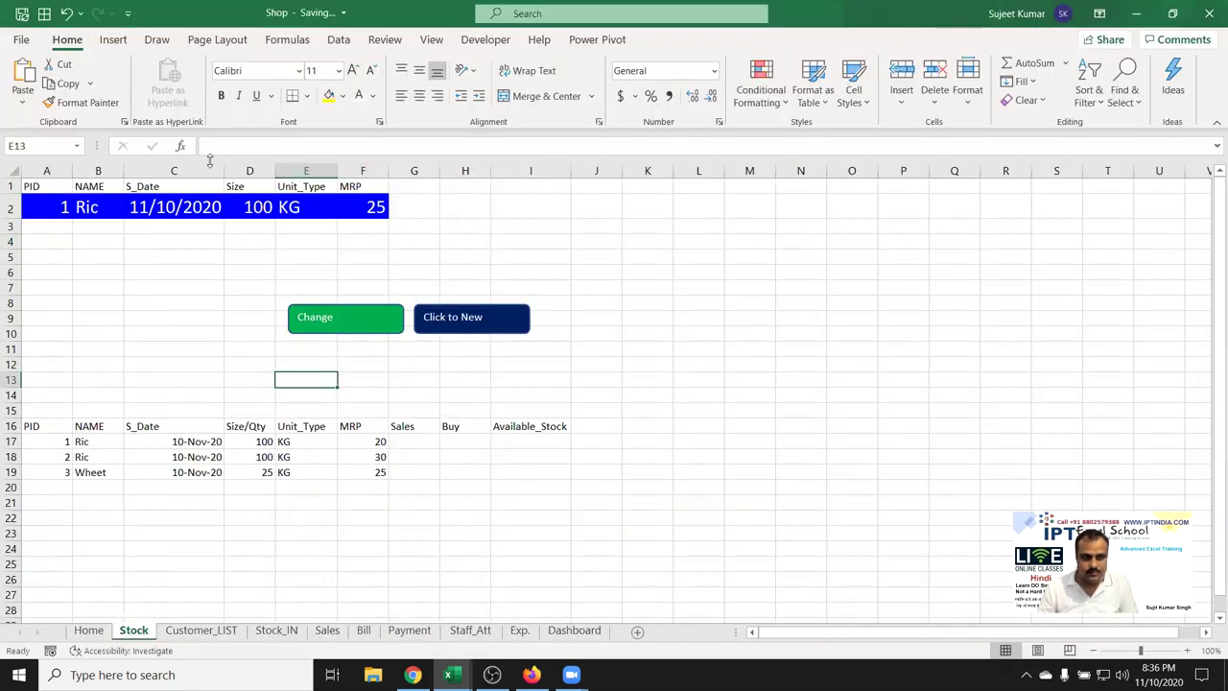
# Rerun the Change macro, dismiss its 'Please Enter Vaild PID' warning, and return to the VBA code
pyautogui.hotkey('alt', 'F11')
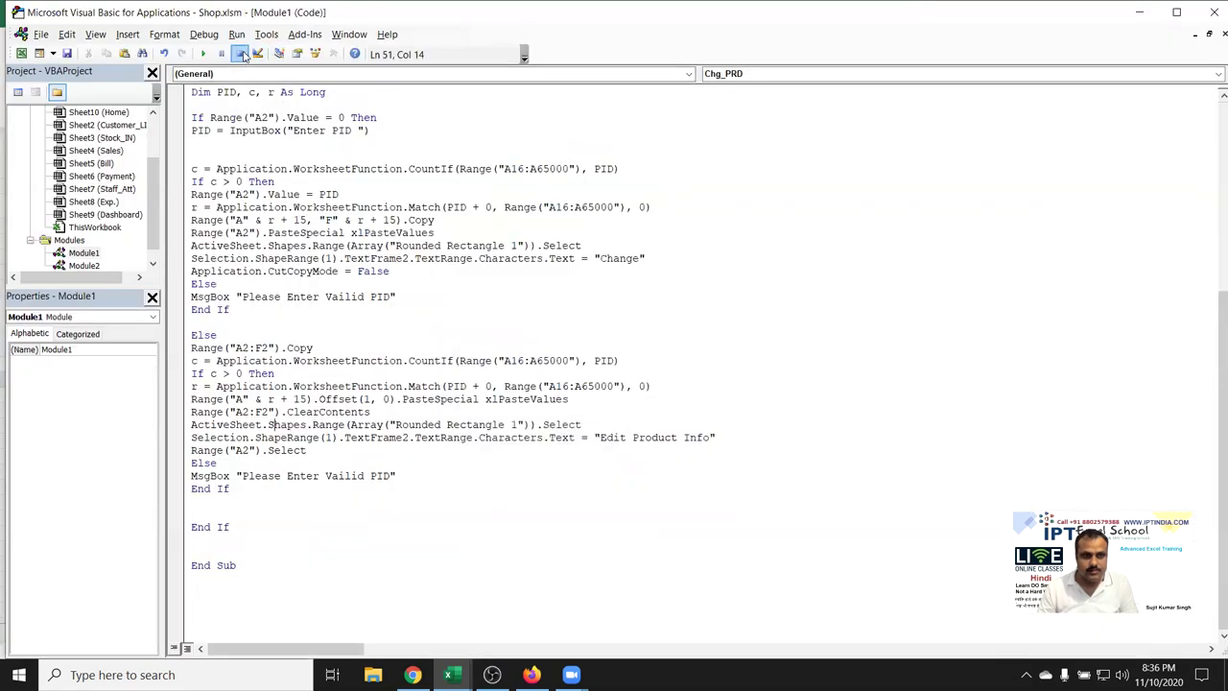
pyautogui.hotkey('alt', 'F11')
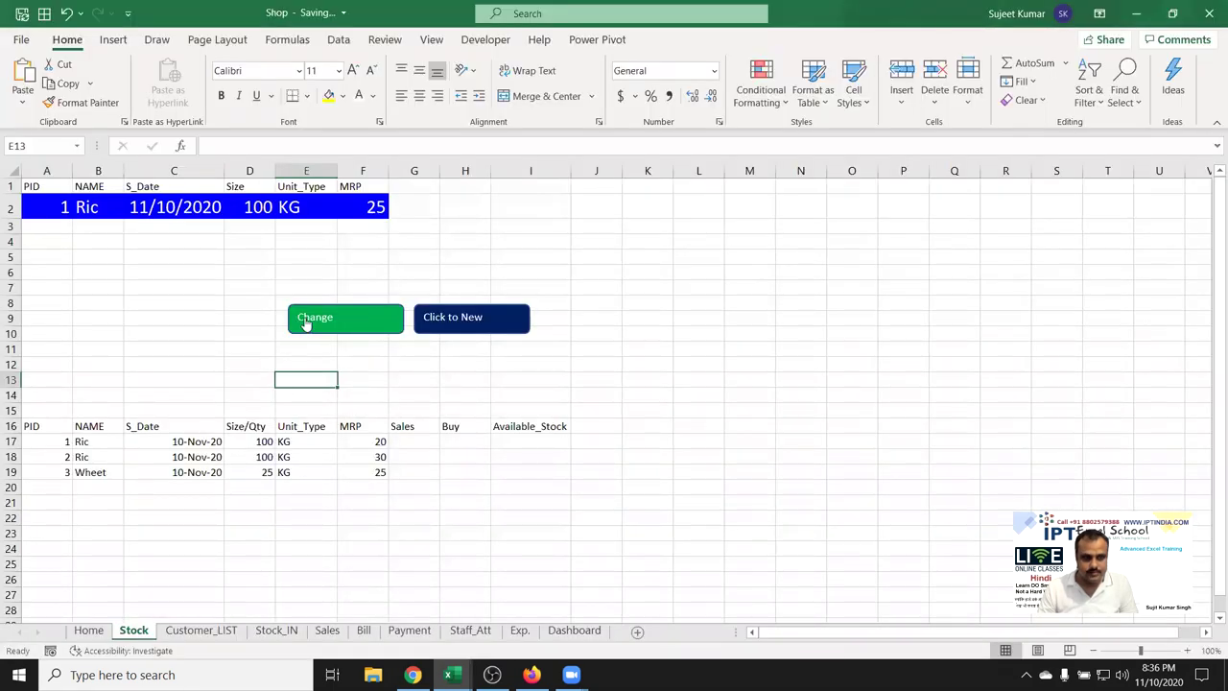
pyautogui.click(304, 318)
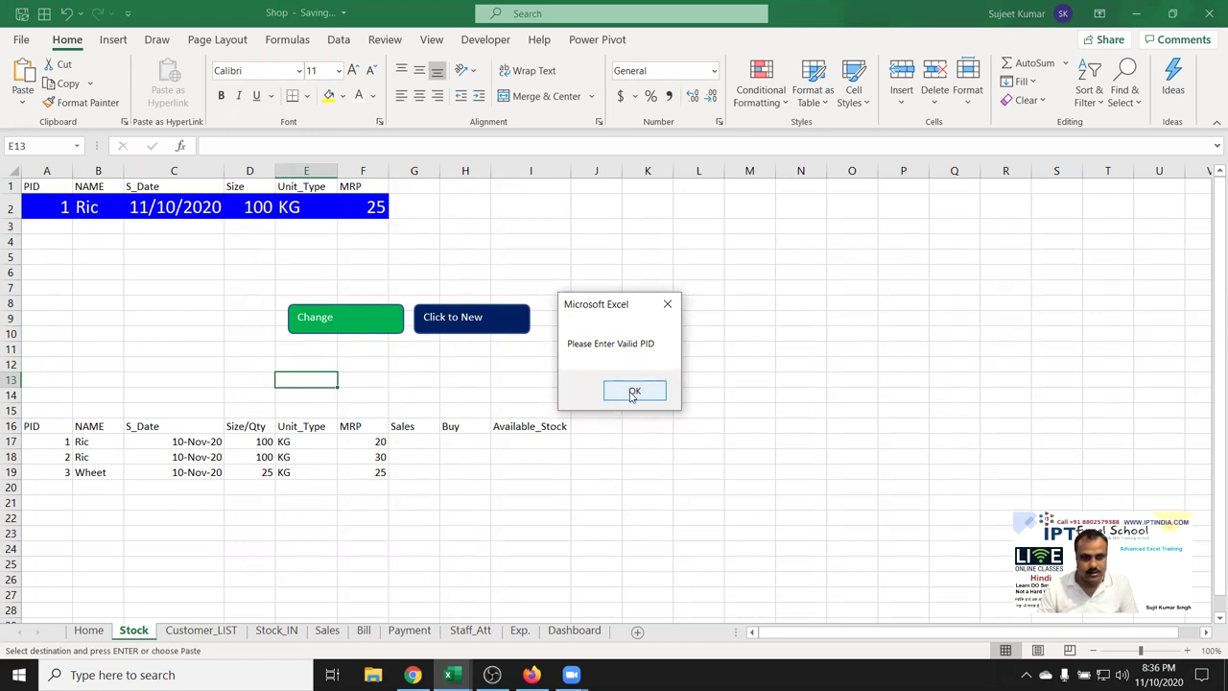
pyautogui.click(633, 392)
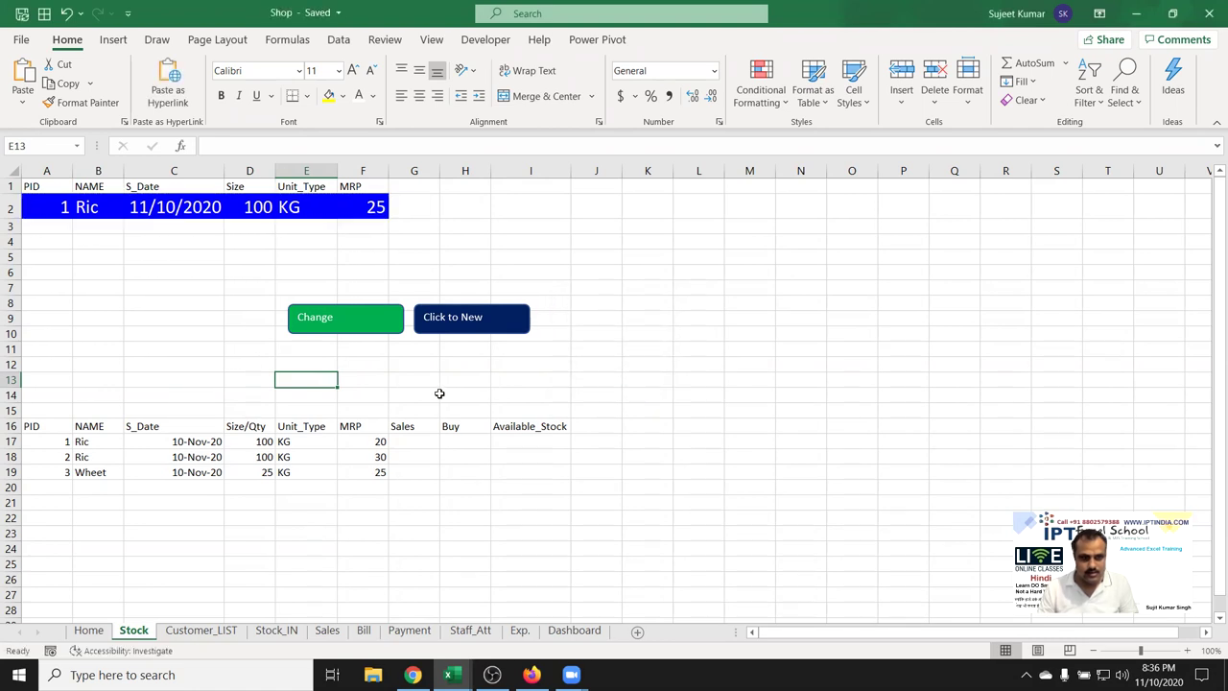
pyautogui.hotkey('alt', 'F11')
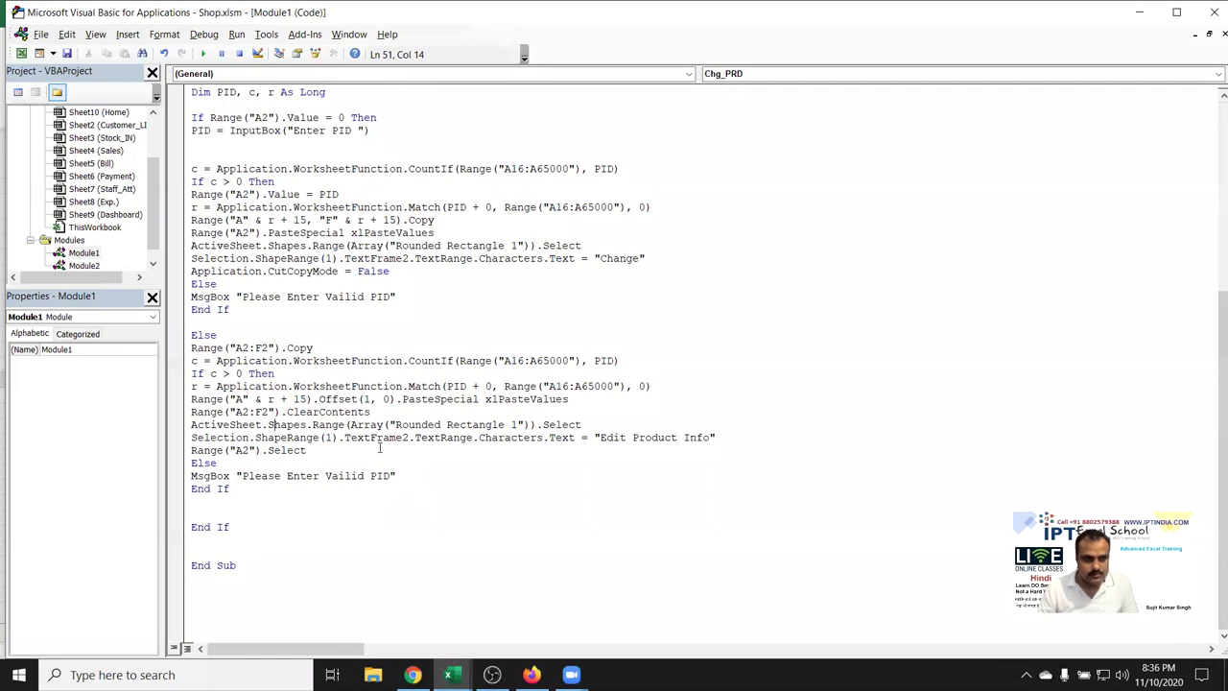
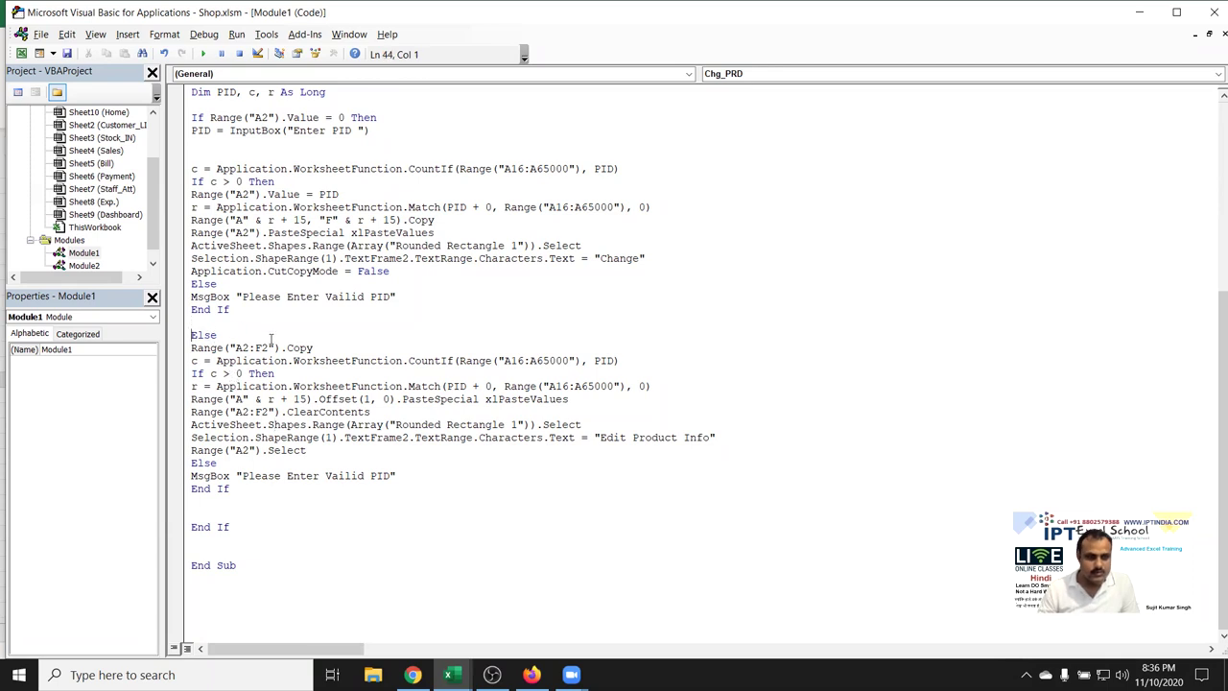
# Tidy the blank lines around Else and the Range("A2:F2").Copy statement
pyautogui.click(192, 348)
pyautogui.press('Return')
pyautogui.press('Up')
pyautogui.press('Up')
pyautogui.press('Up')
pyautogui.press('Delete')
pyautogui.press('Down')
pyautogui.click(191, 309)
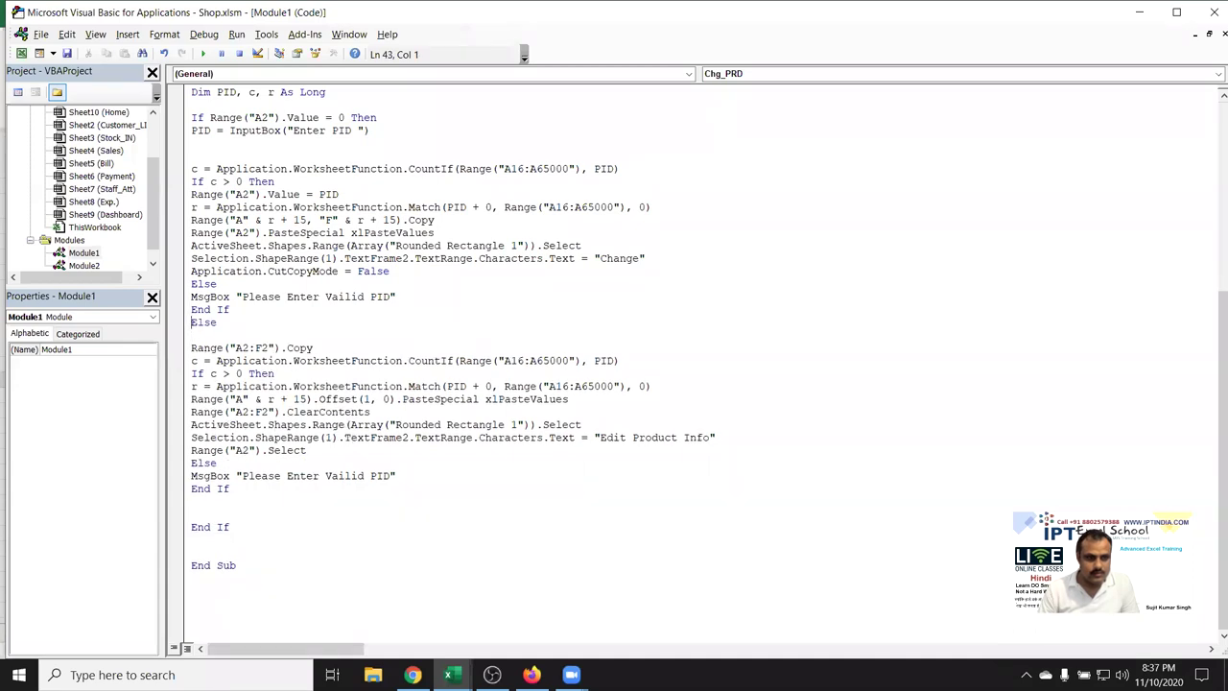
pyautogui.press('Return')
pyautogui.click(191, 347)
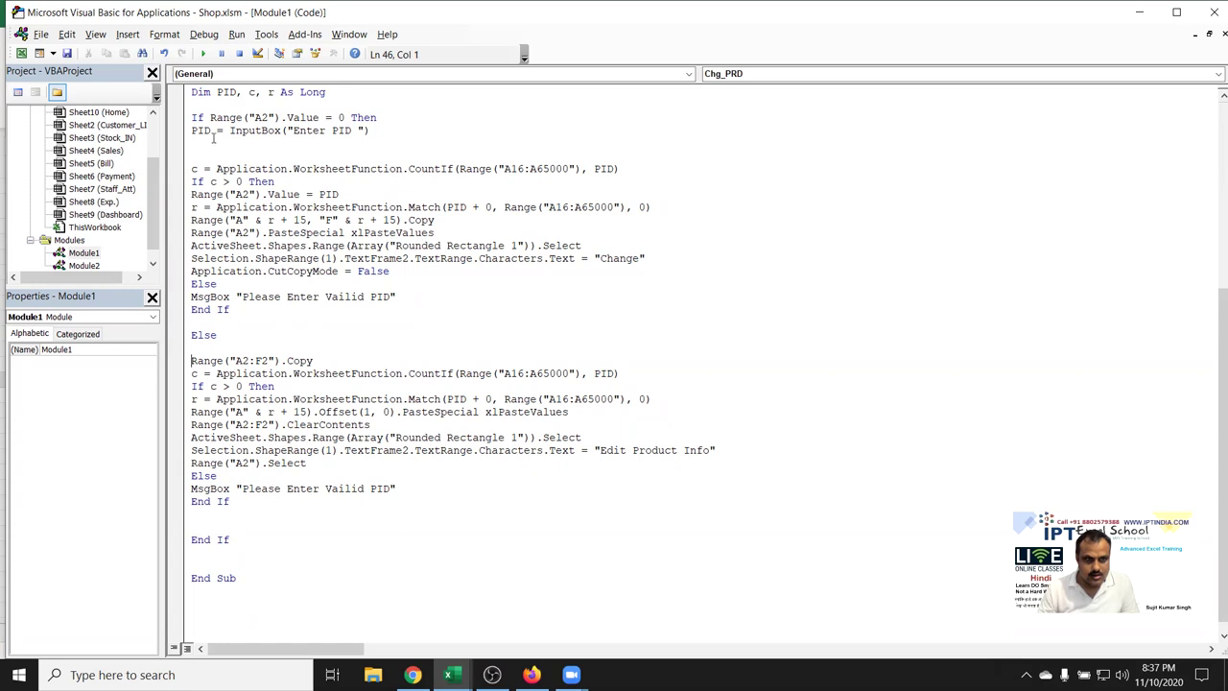
# Replace PID with Range("A2").Value in the CountIf and Match calls, then save
pyautogui.doubleClick(603, 373)
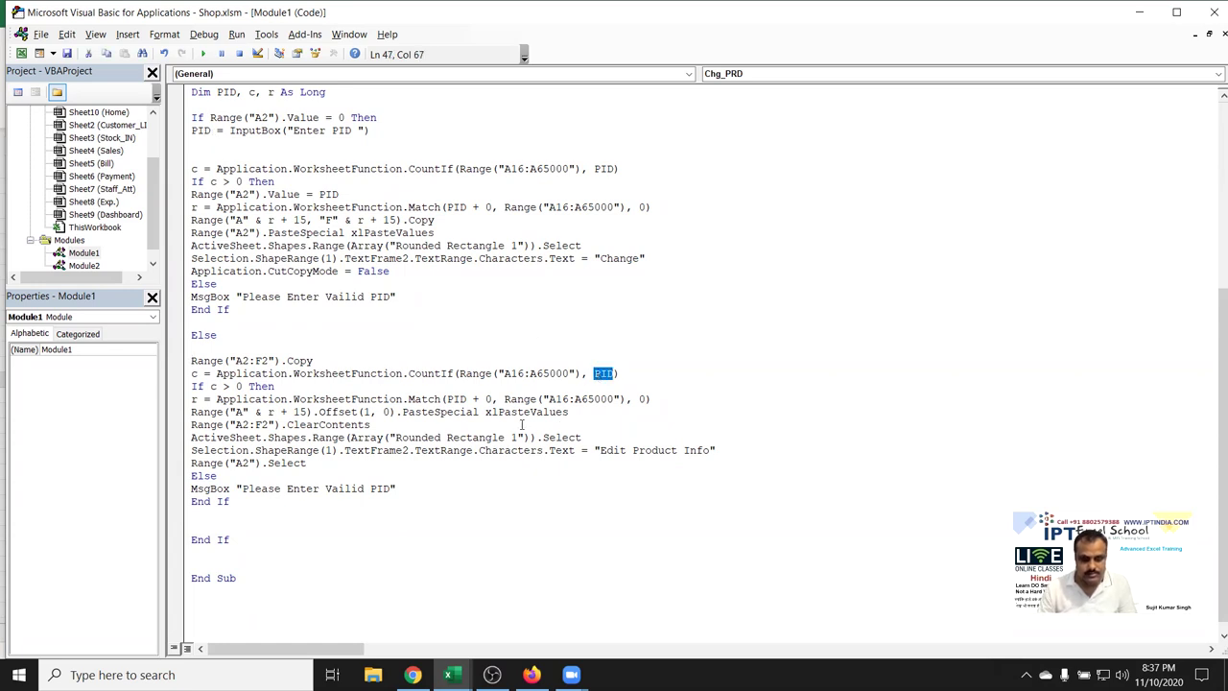
pyautogui.write('ra')
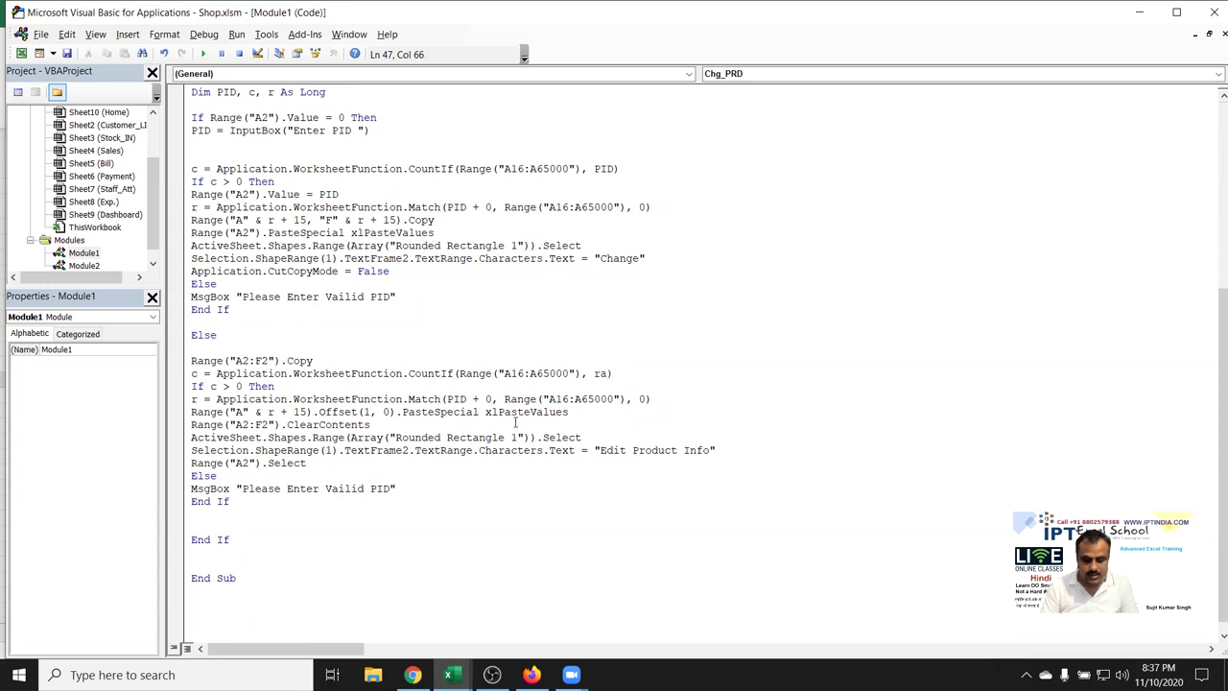
pyautogui.write('nge')
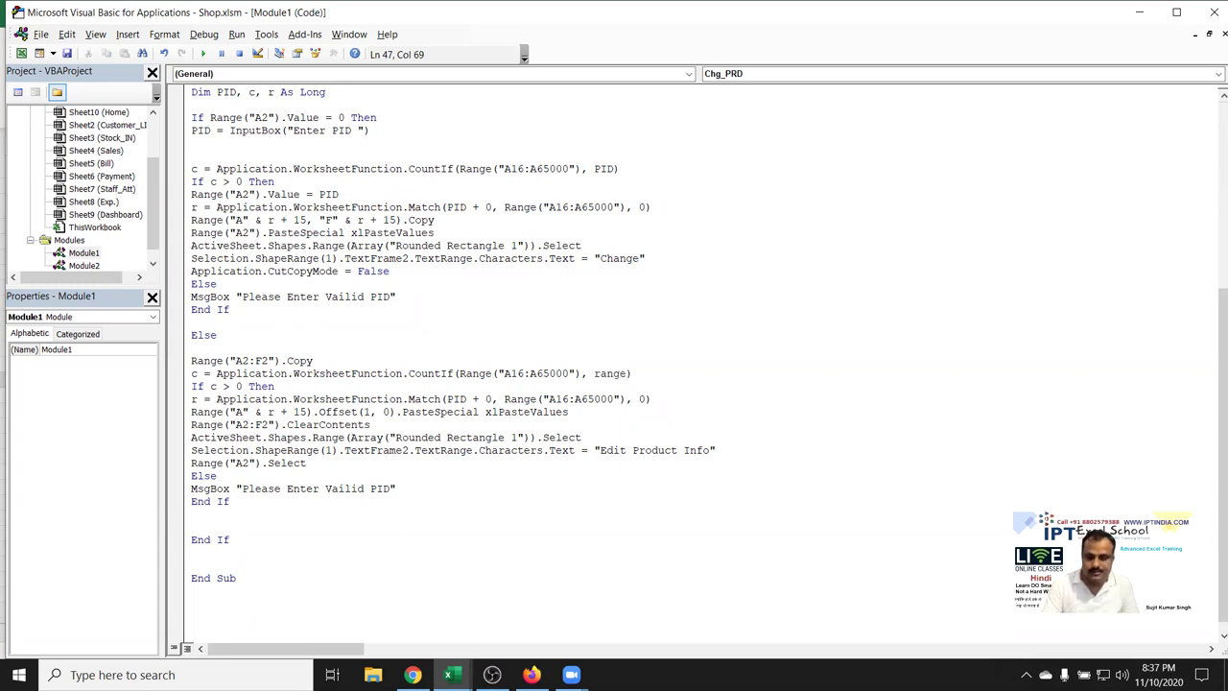
pyautogui.write('("A2").')
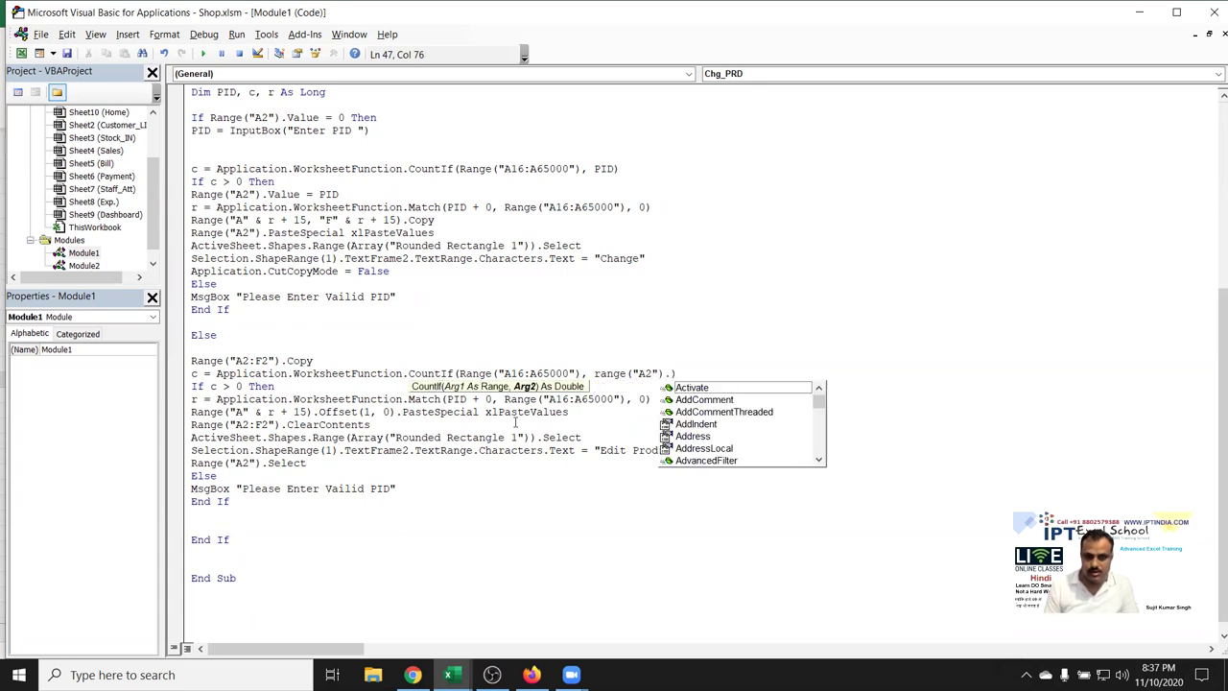
pyautogui.write('v')
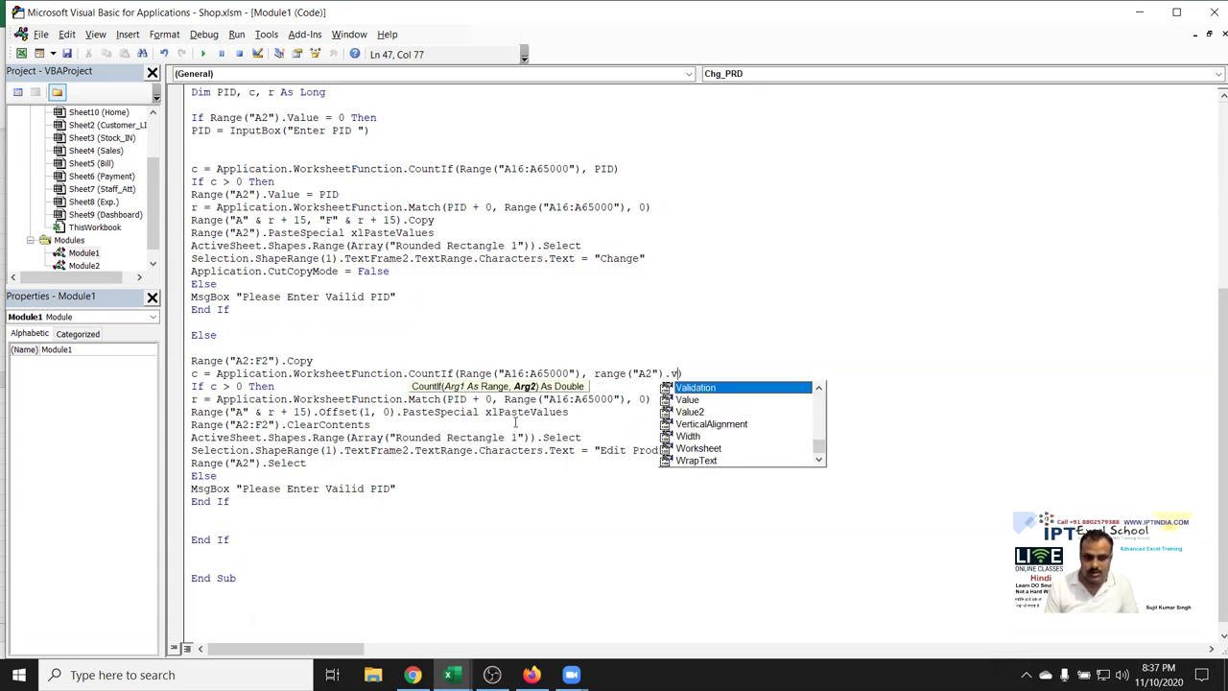
pyautogui.write('a')
pyautogui.press('Tab')
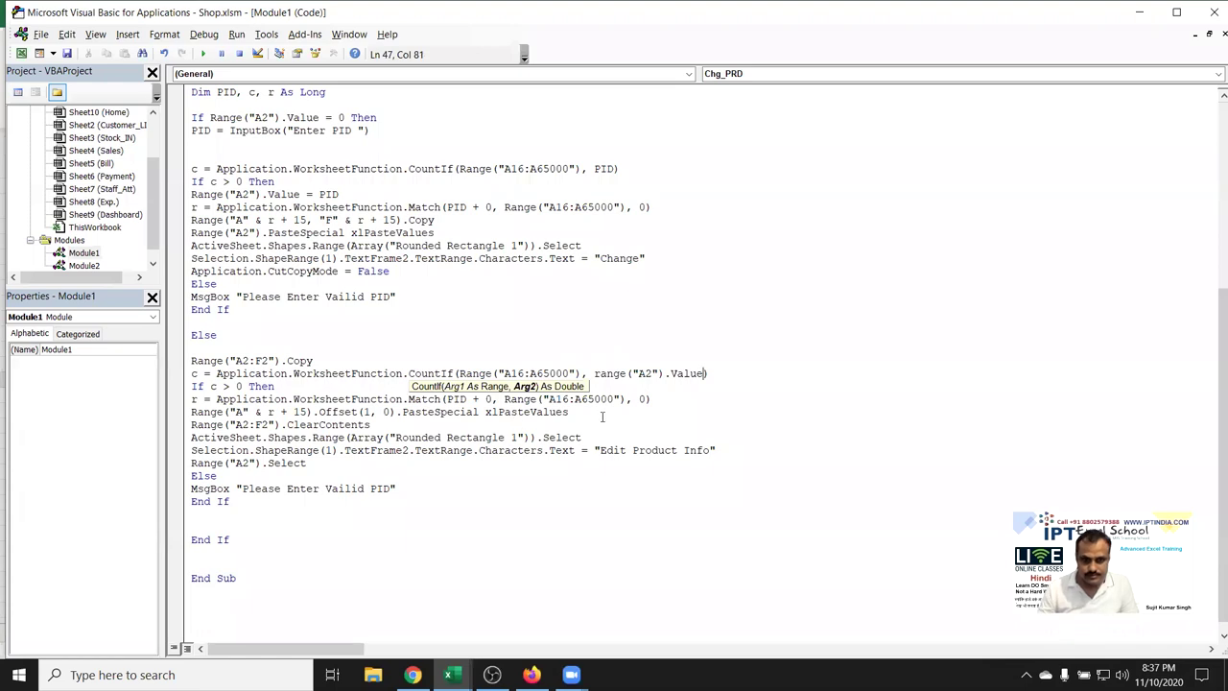
pyautogui.moveTo(593, 373); pyautogui.dragTo(703, 372)
pyautogui.hotkey('ctrl', 'c')
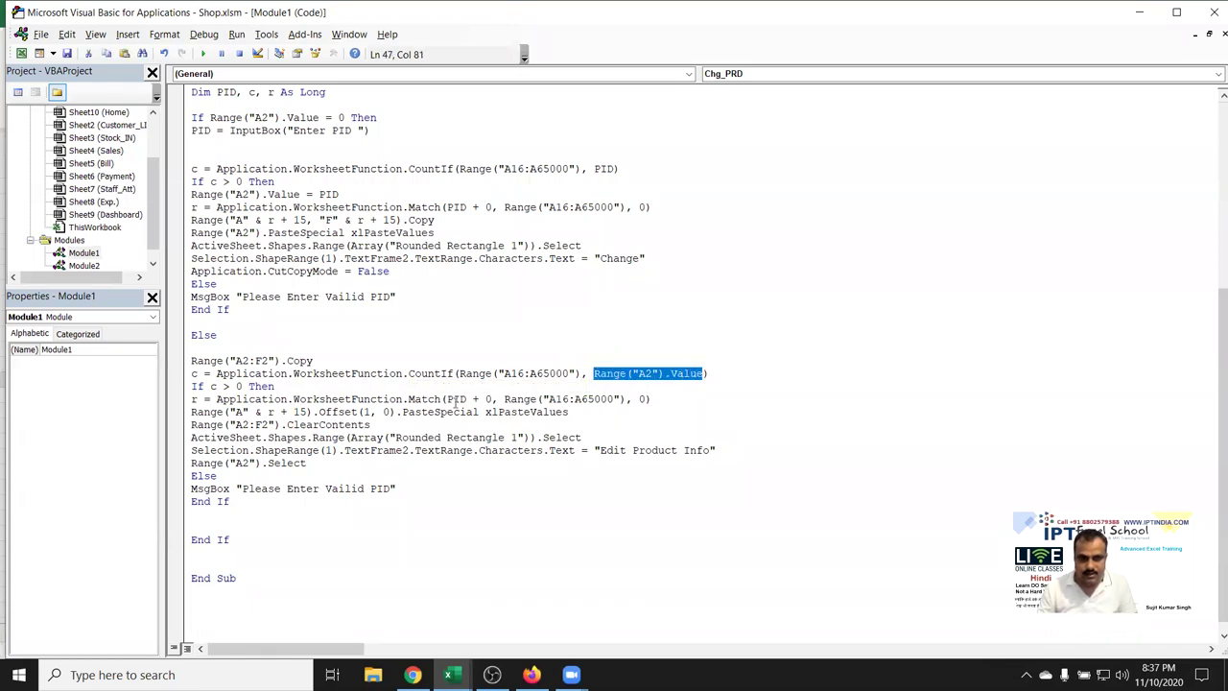
pyautogui.doubleClick(455, 399)
pyautogui.hotkey('ctrl', 'v')
pyautogui.hotkey('ctrl', 's')
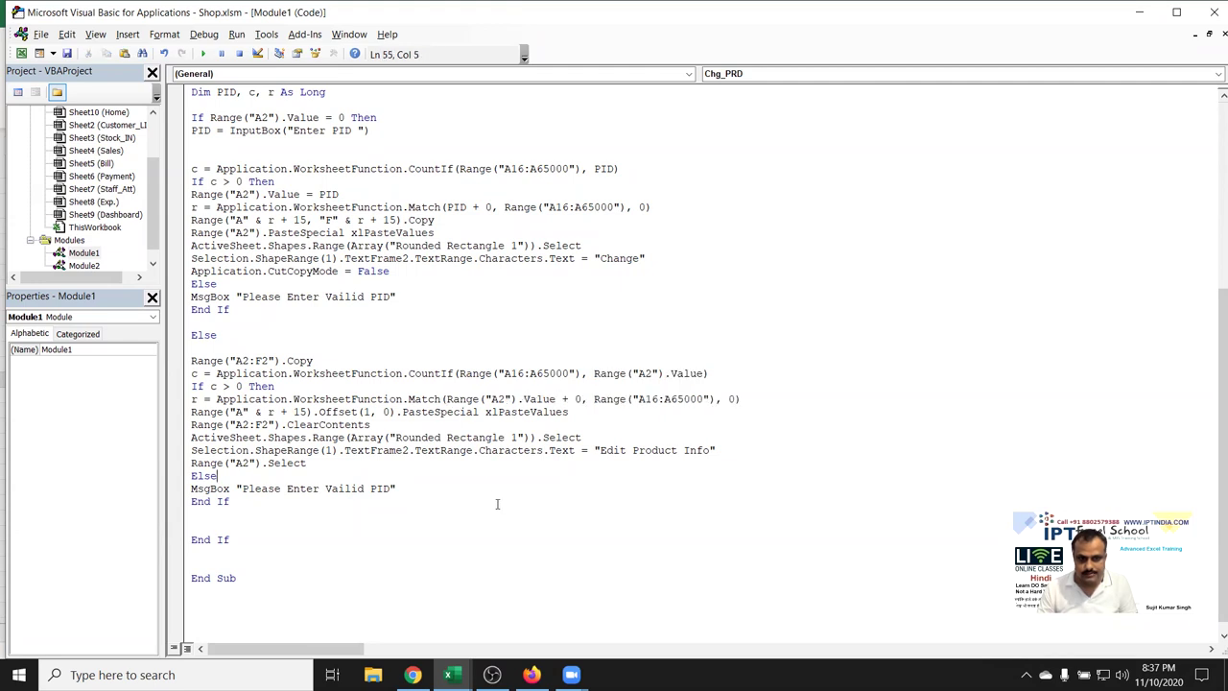
pyautogui.hotkey('alt', 'F11')
# Write the loaded row back with Change, then restore PID 2 in cell A18
pyautogui.click(365, 336)
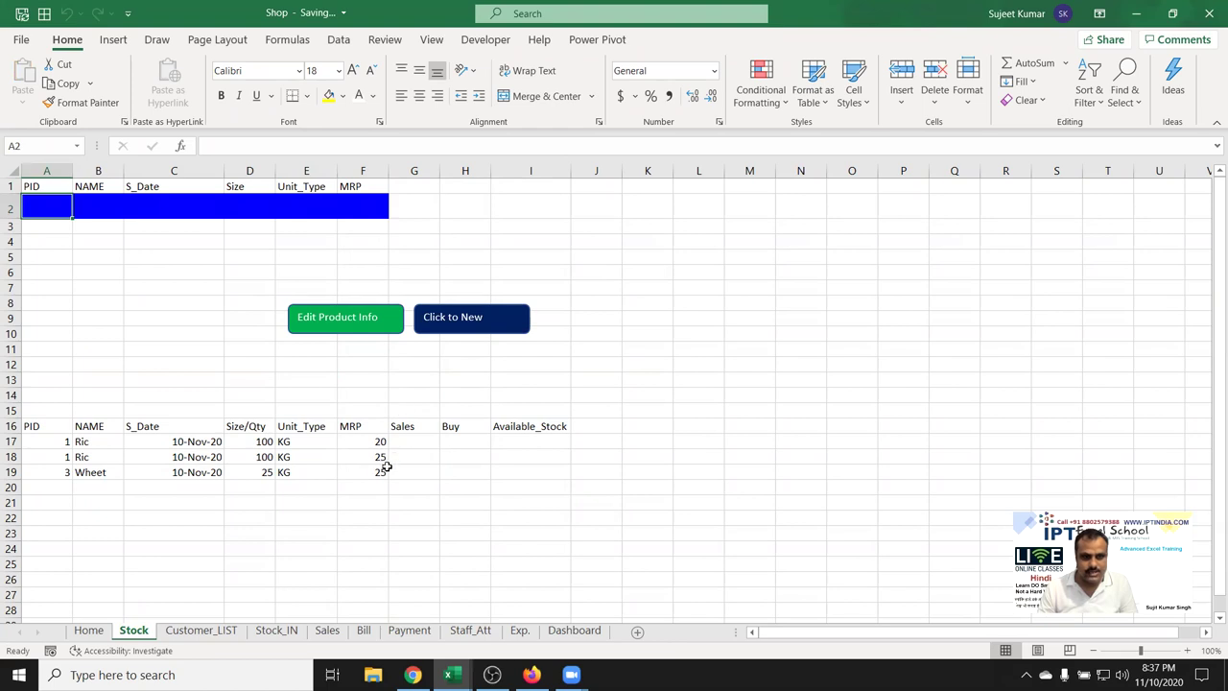
pyautogui.click(189, 320)
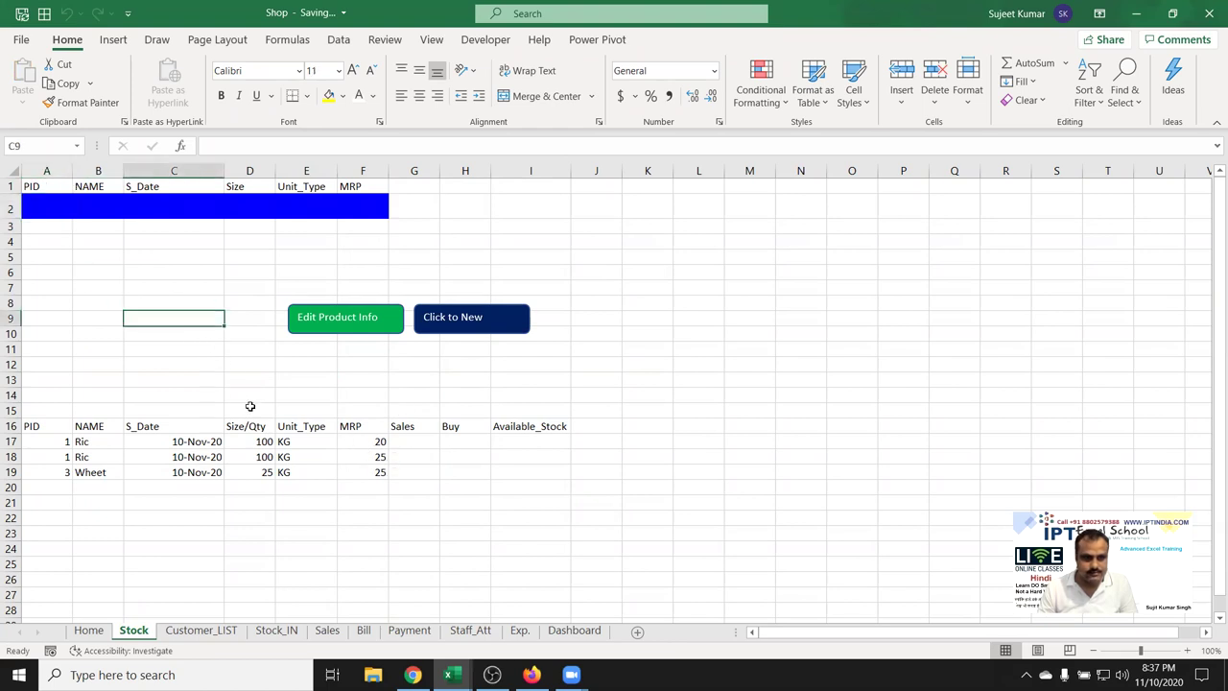
pyautogui.hotkey('alt', 'F11')
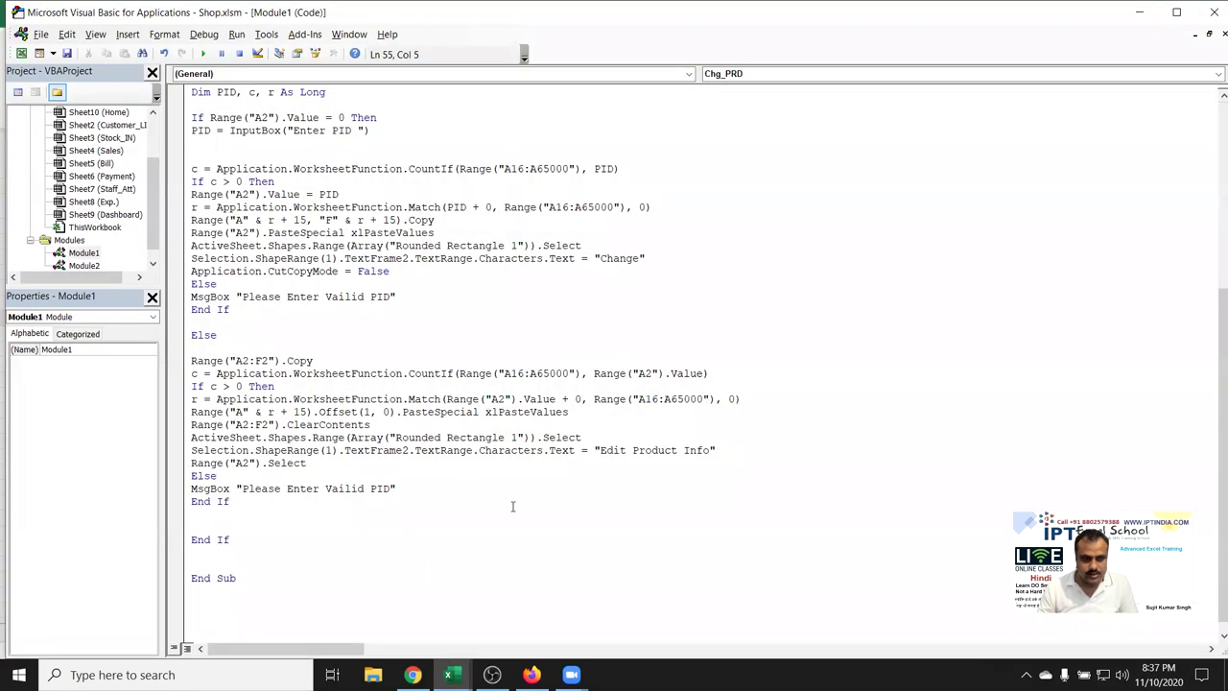
pyautogui.hotkey('alt', 'F11')
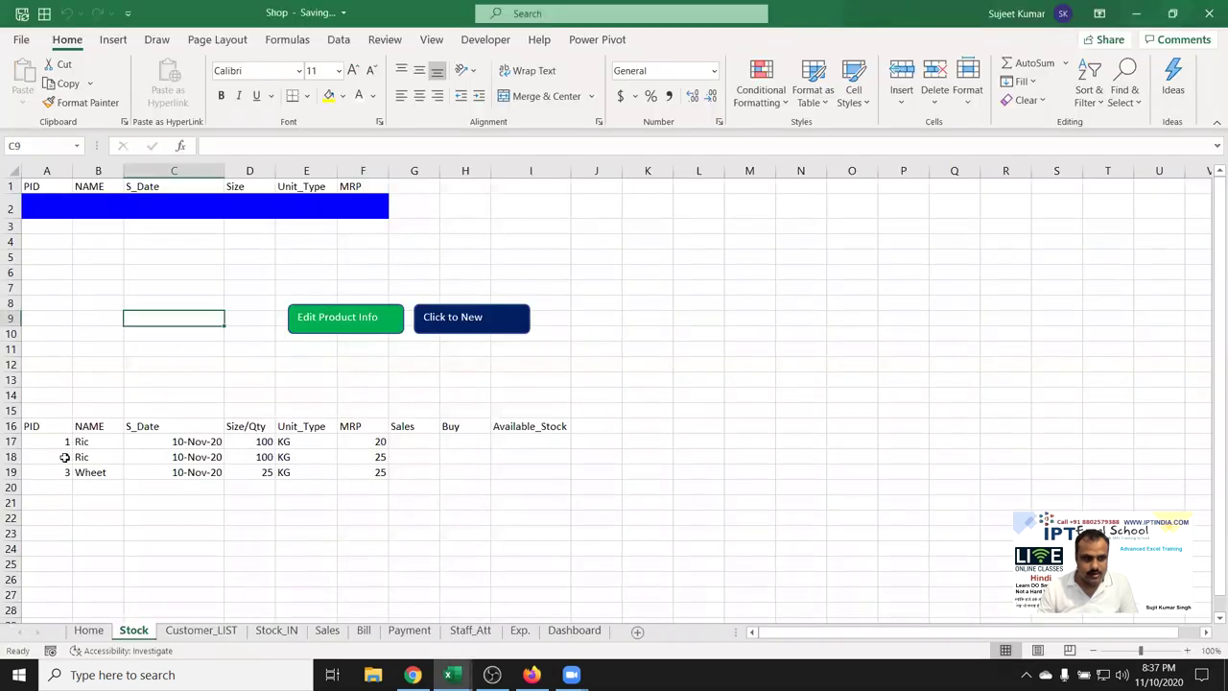
pyautogui.click(54, 456)
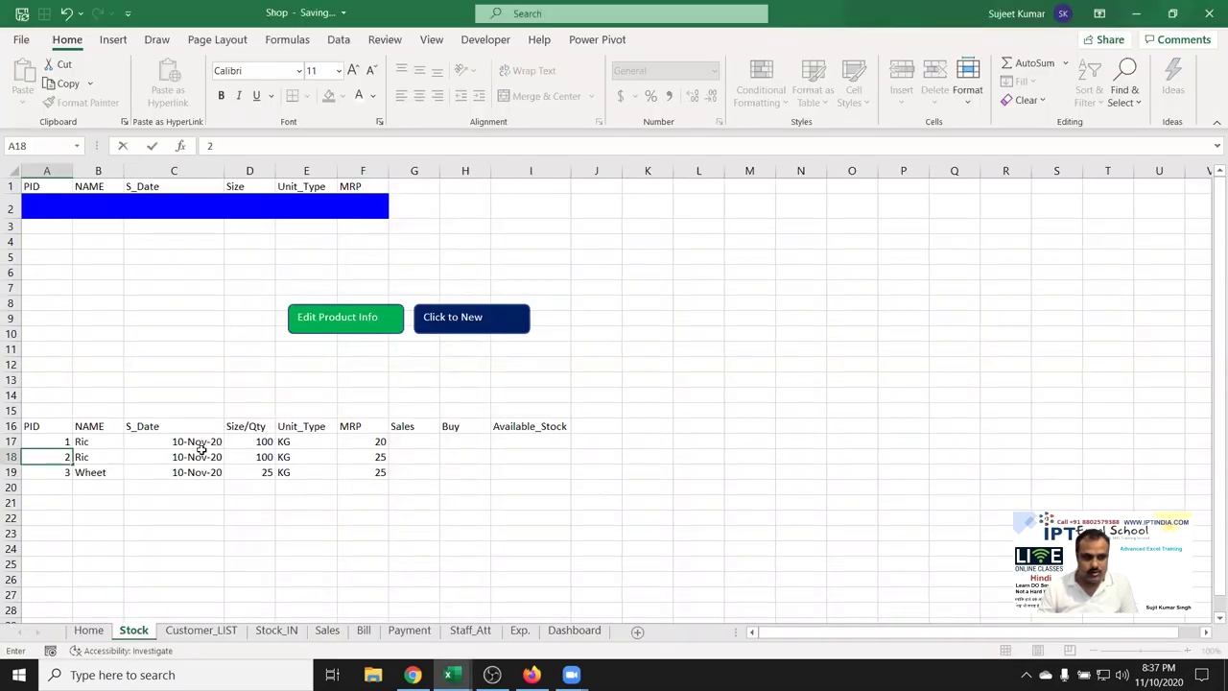
pyautogui.click(197, 451)
pyautogui.click(132, 362)
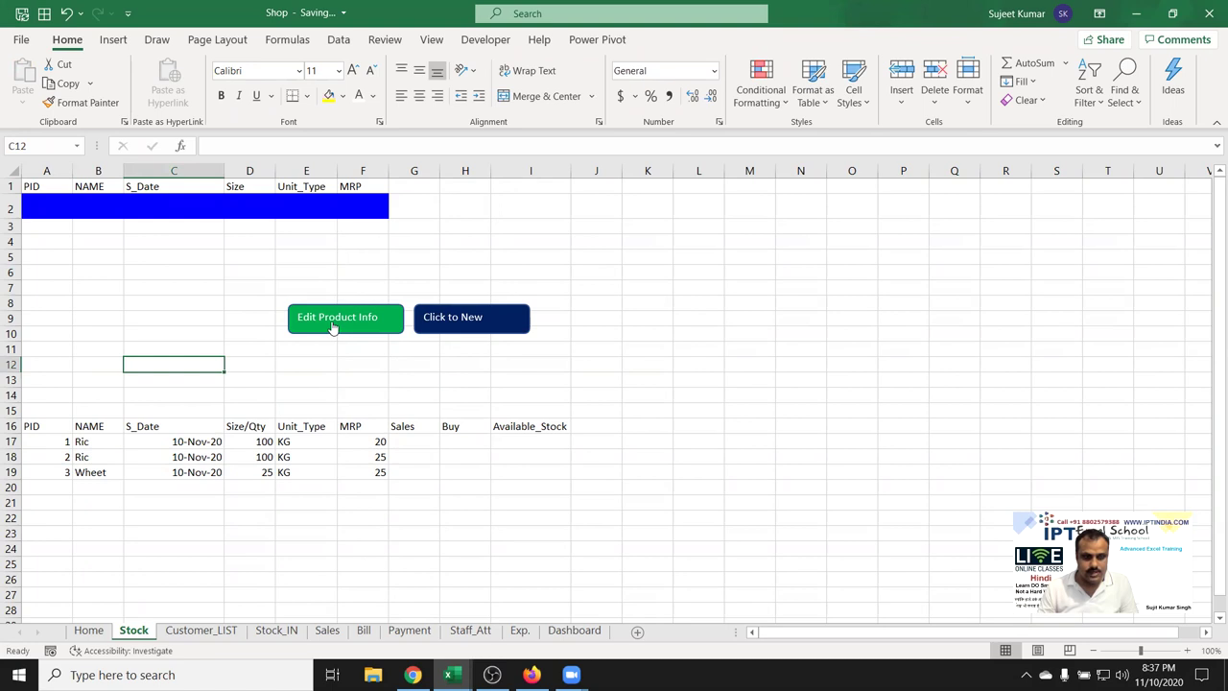
# Load PID 1 via Edit Product Info, set its MRP in F2 to 30, and write it back
pyautogui.click(353, 329)
pyautogui.write('1')
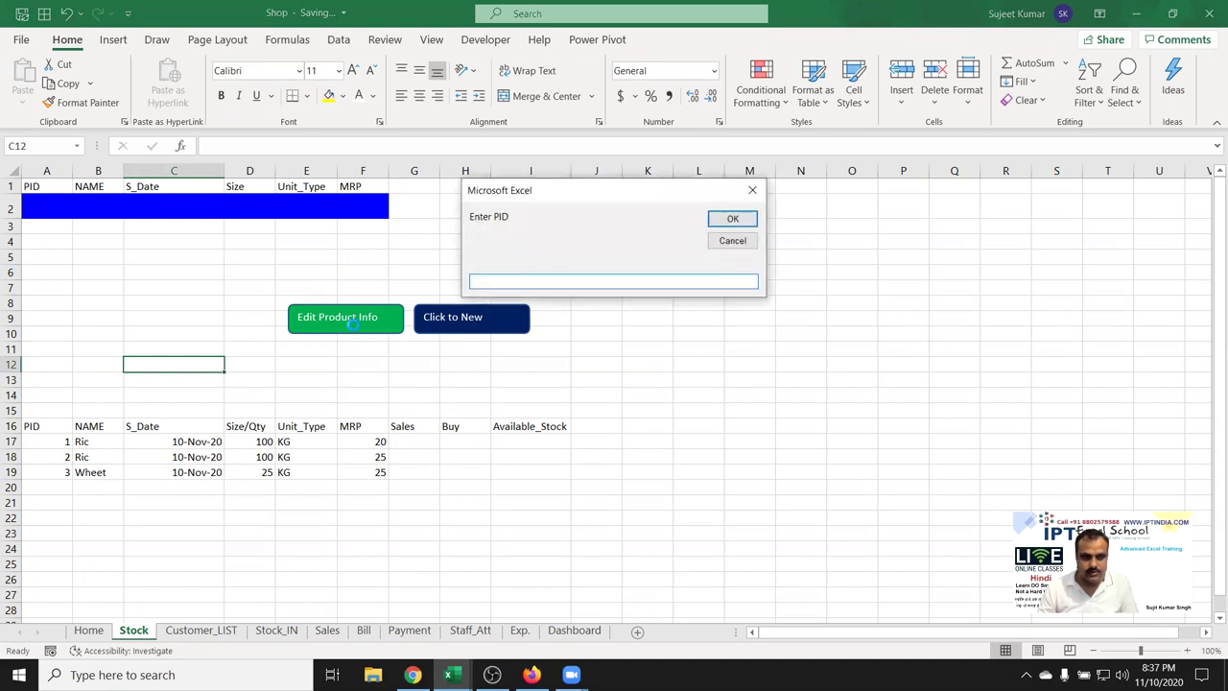
pyautogui.click(731, 221)
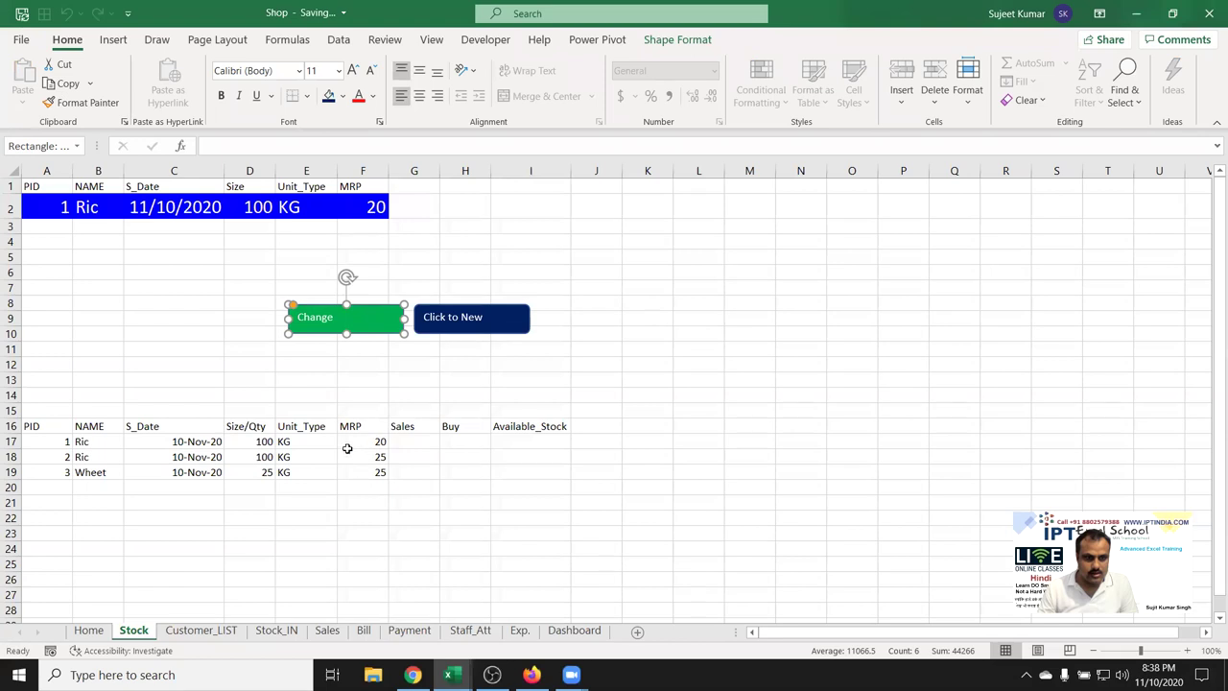
pyautogui.moveTo(366, 441); pyautogui.dragTo(75, 441)
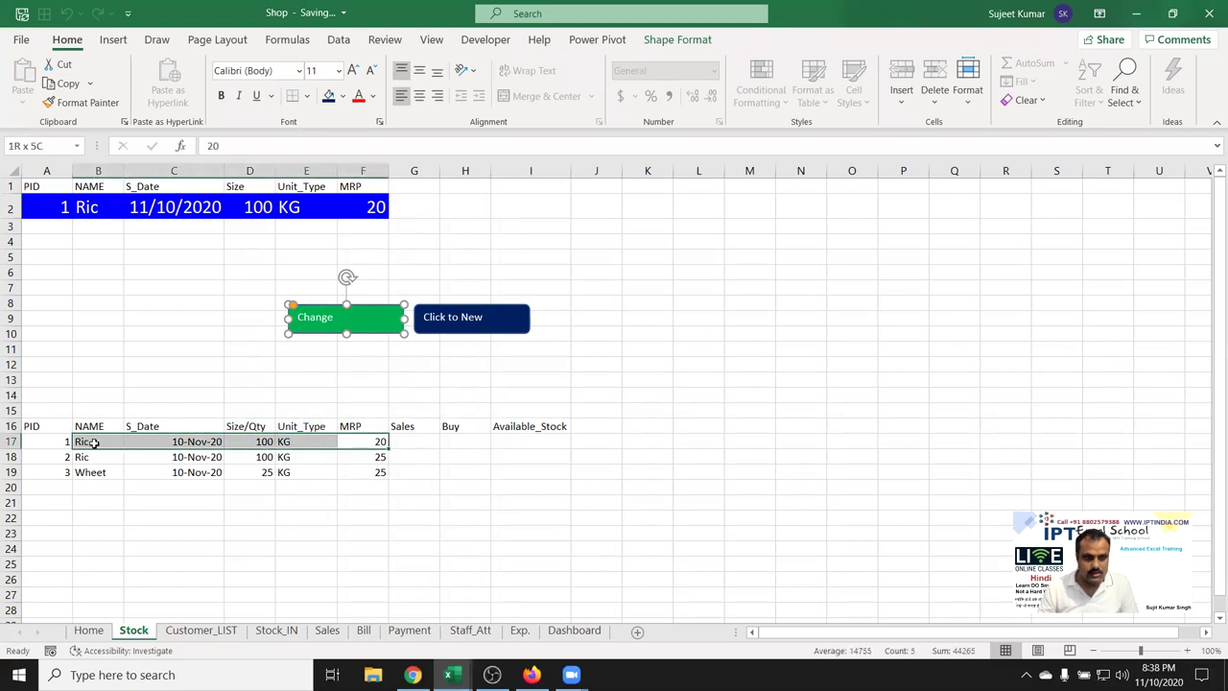
pyautogui.click(115, 362)
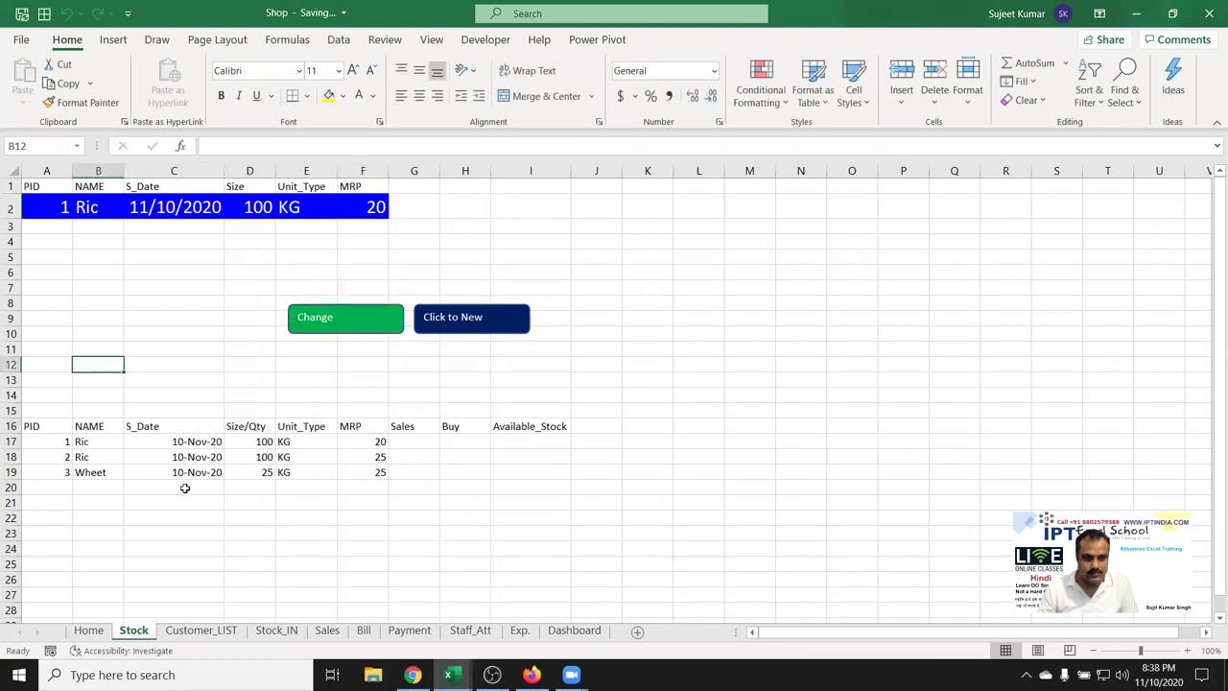
pyautogui.click(360, 208)
pyautogui.write('2')
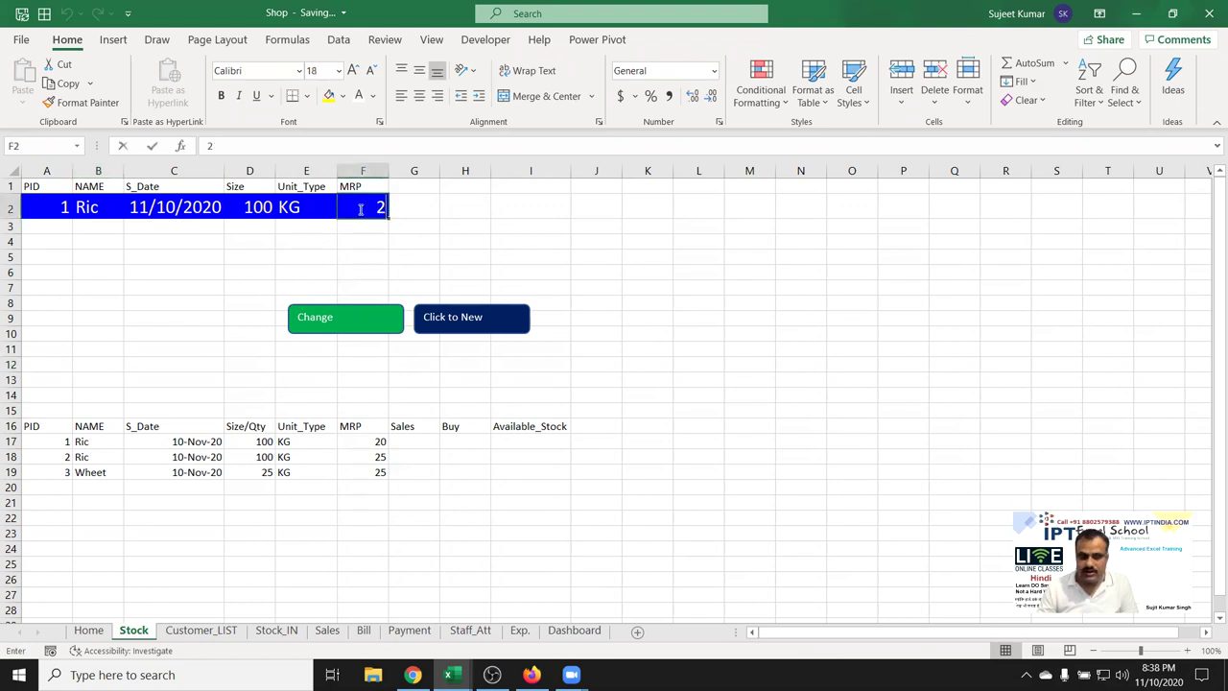
pyautogui.write('5')
pyautogui.press('BackSpace')
pyautogui.press('BackSpace')
pyautogui.write('30')
pyautogui.click(330, 252)
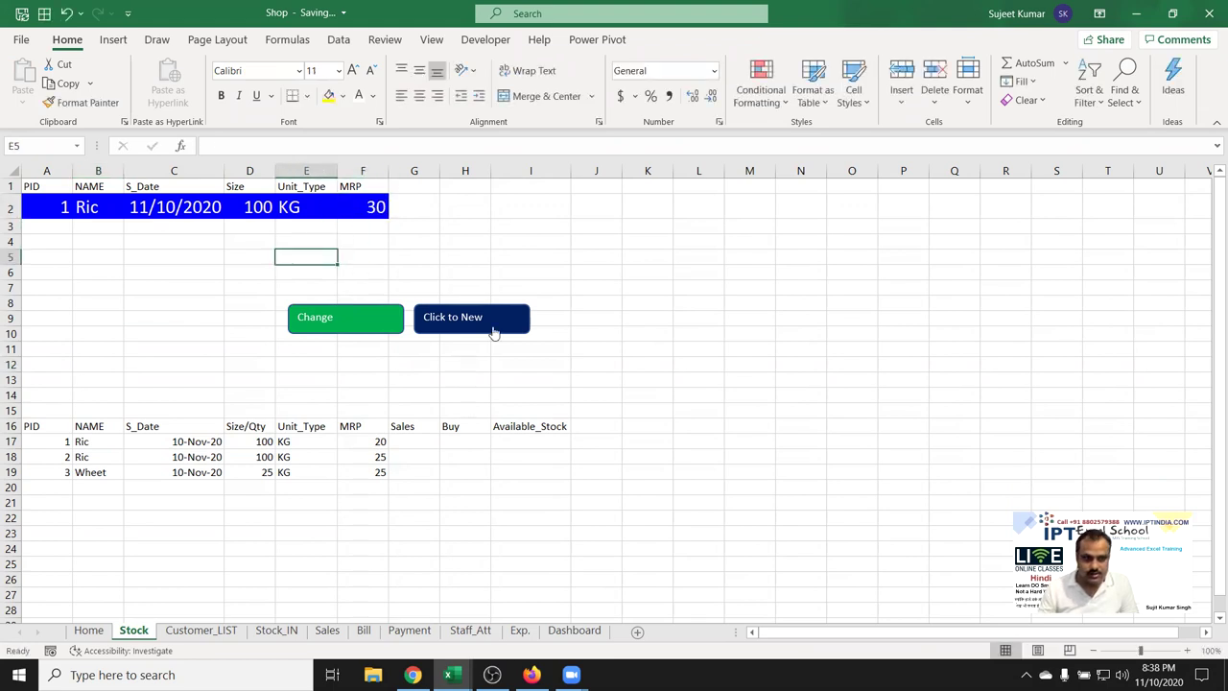
pyautogui.click(327, 329)
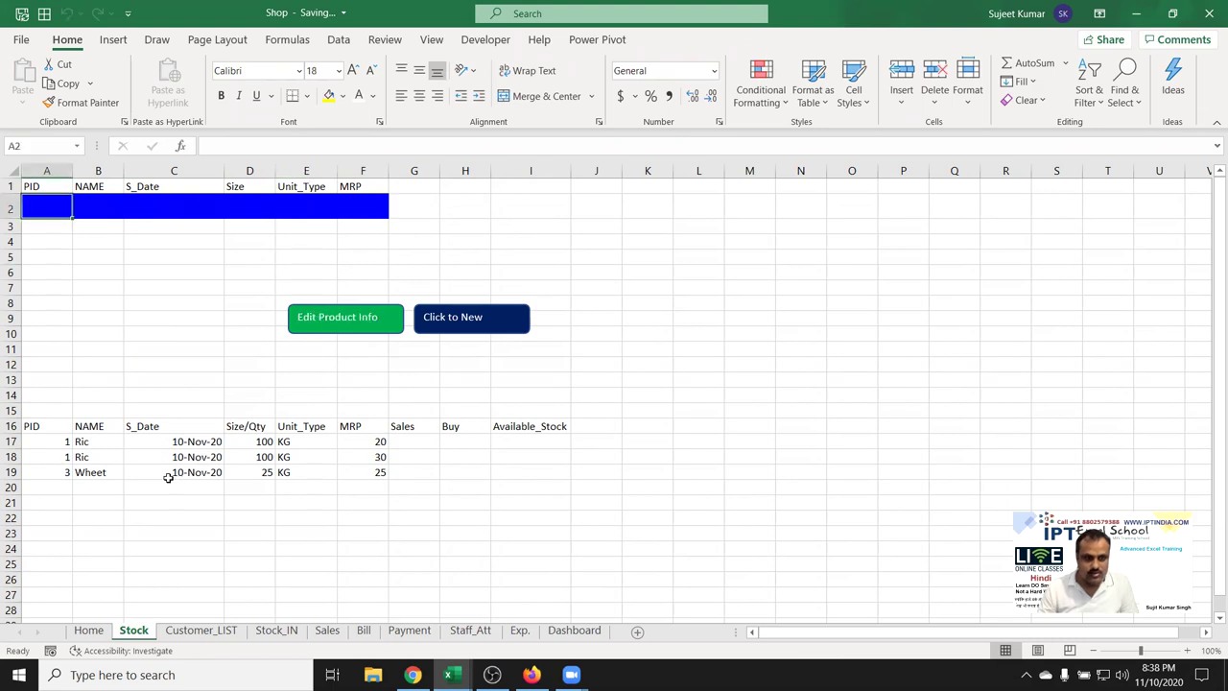
pyautogui.hotkey('alt', 'F11')
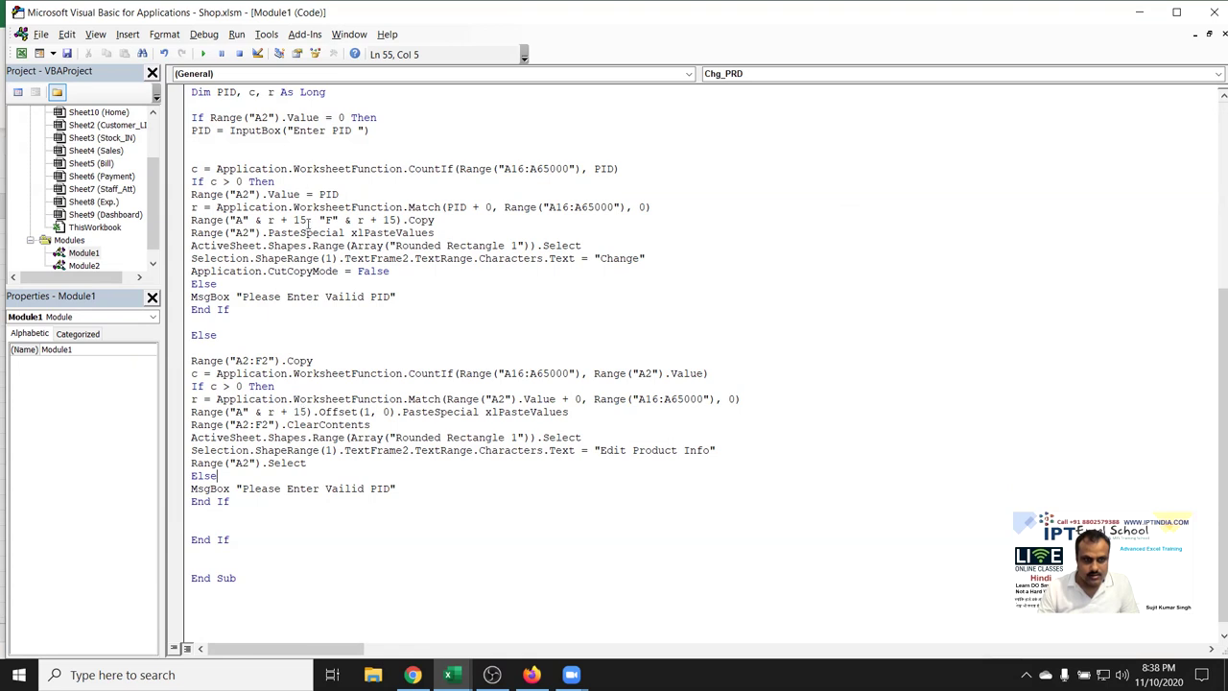
# Review the r + 15 row offset in the code, then start a new Edit Product Info run
pyautogui.hotkey('alt', 'F11')
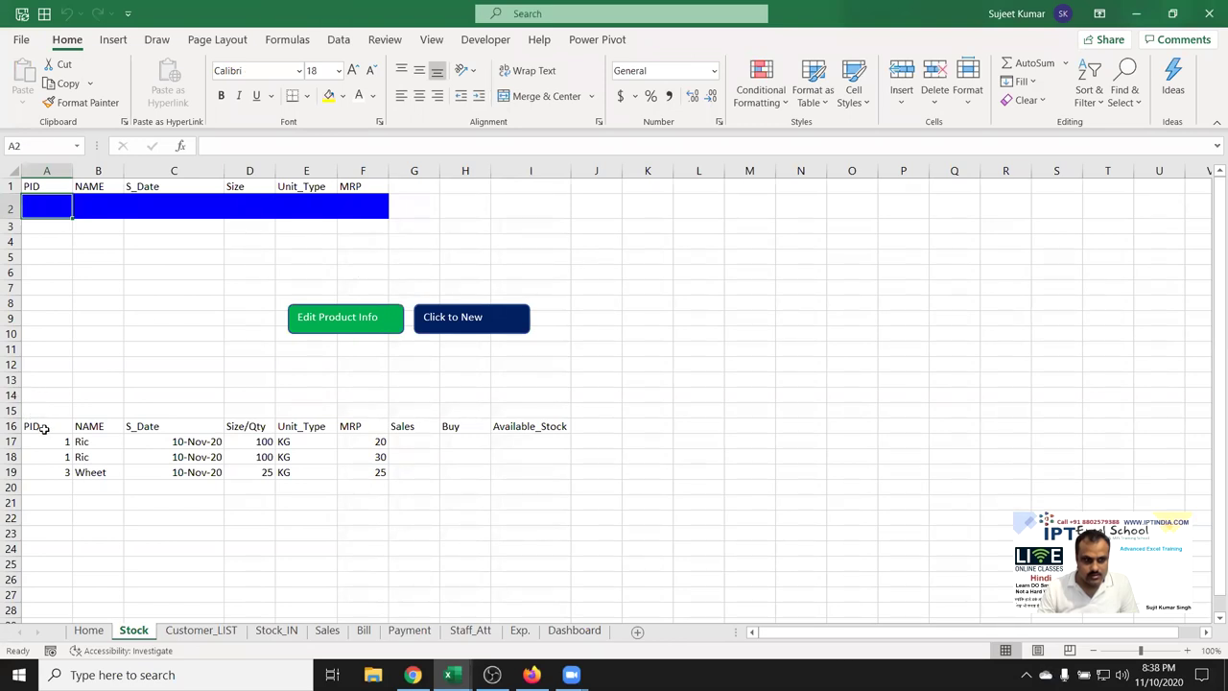
pyautogui.hotkey('alt', 'F11')
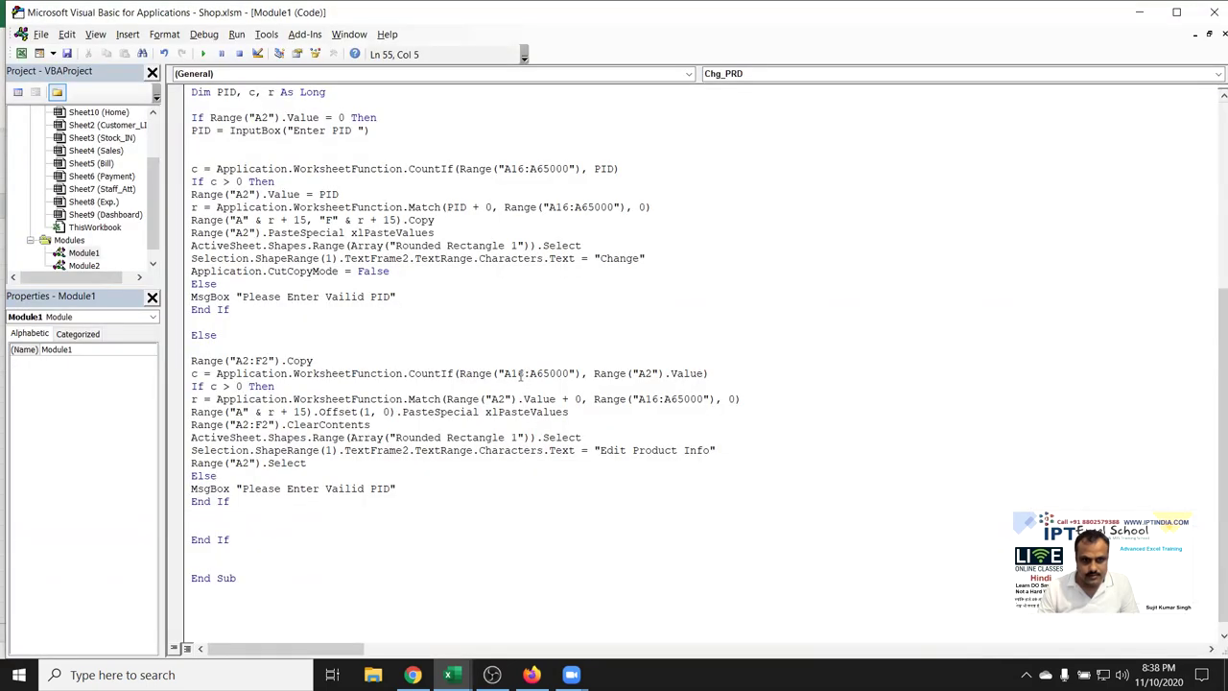
pyautogui.hotkey('alt', 'F11')
pyautogui.hotkey('alt', 'F11')
pyautogui.click(301, 411)
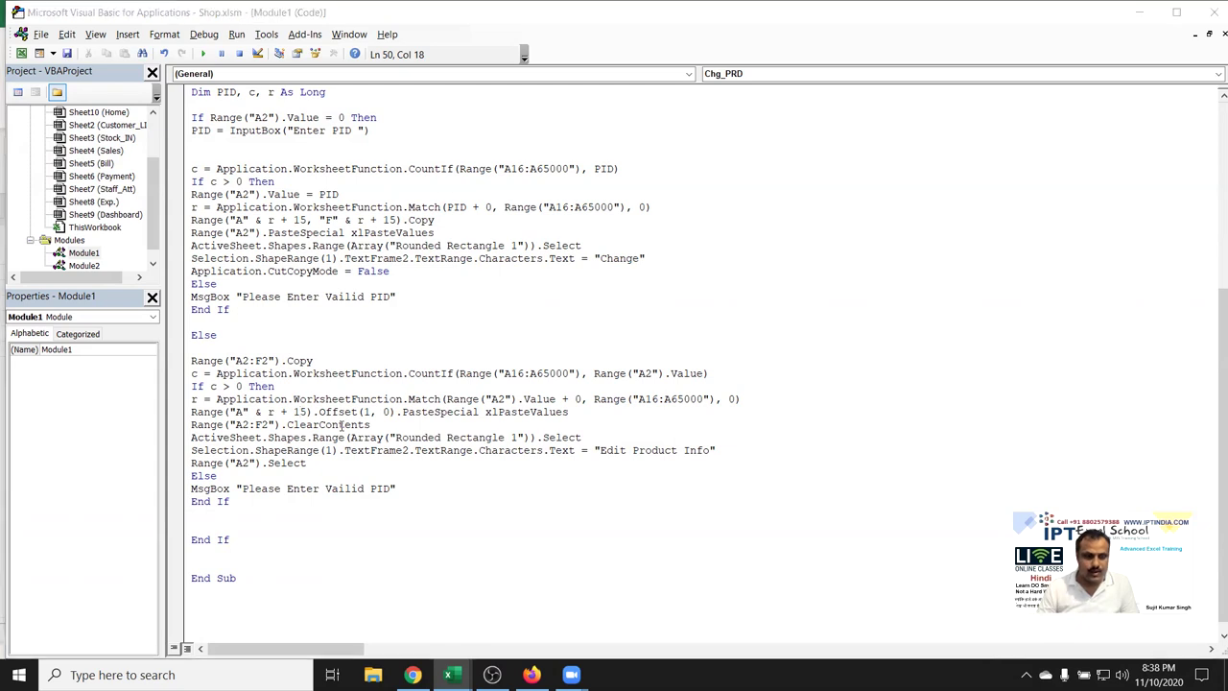
pyautogui.hotkey('alt', 'F11')
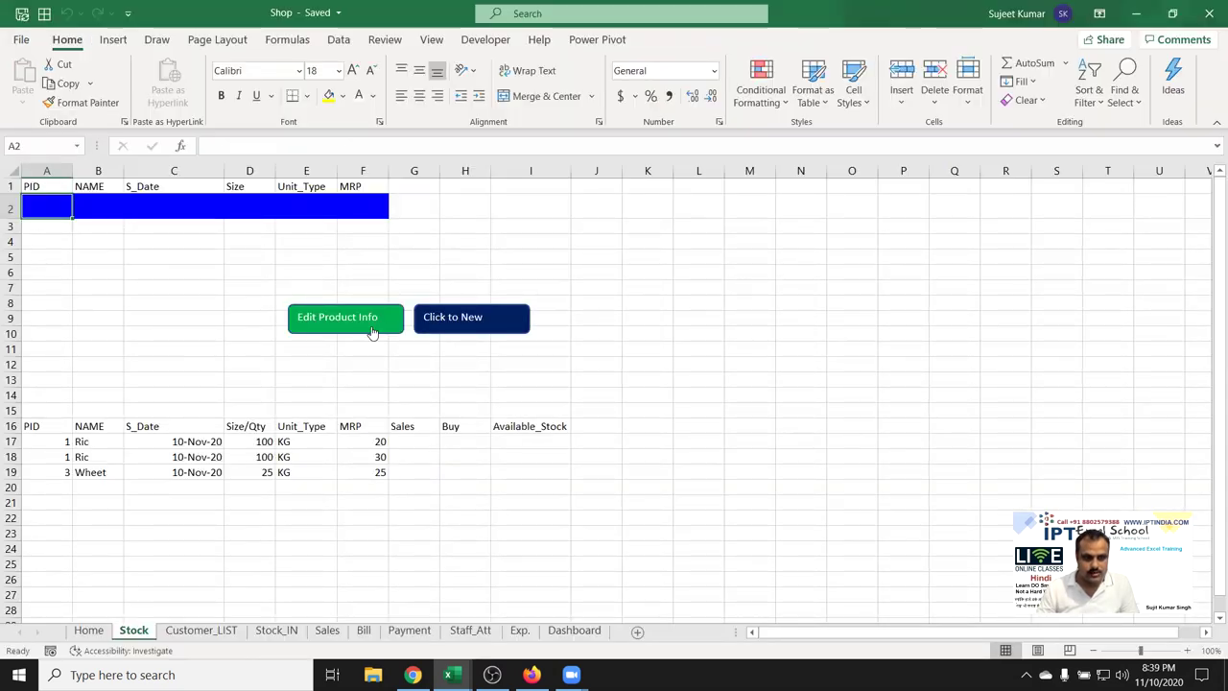
pyautogui.click(372, 329)
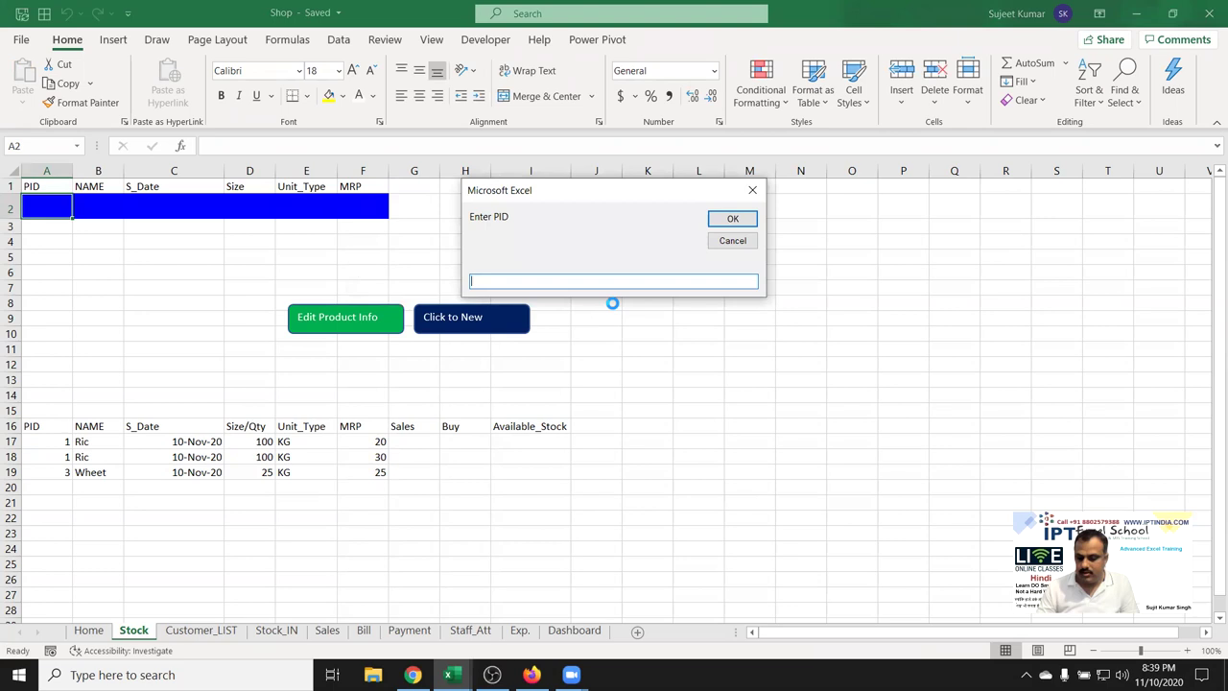
# Enter PID 1 to load Ric's record (100 KG, MRP 20) into row 2
pyautogui.write('10')
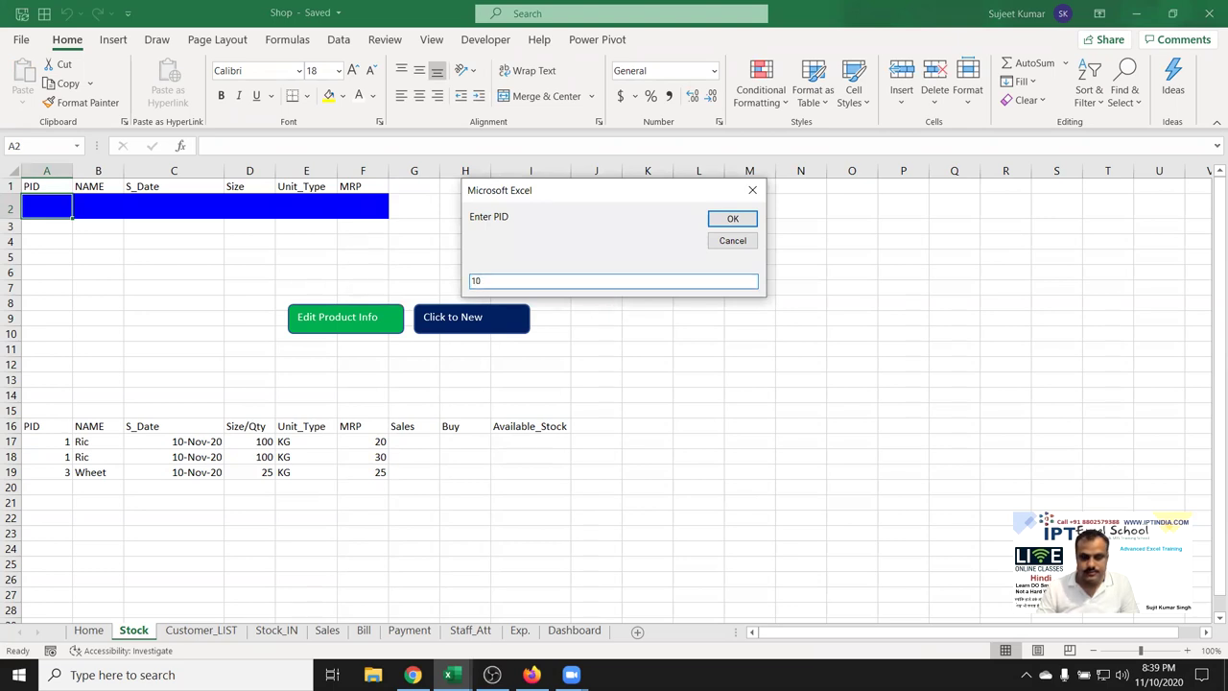
pyautogui.press('BackSpace')
pyautogui.click(727, 219)
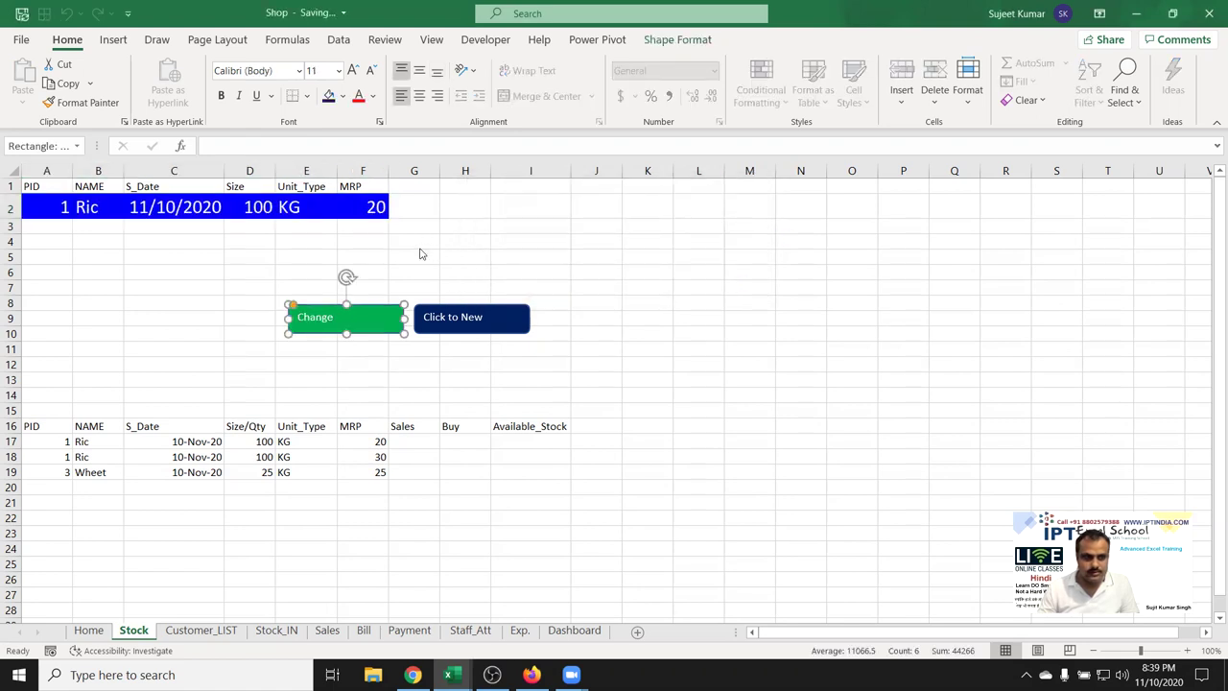
pyautogui.hotkey('alt', 'F11')
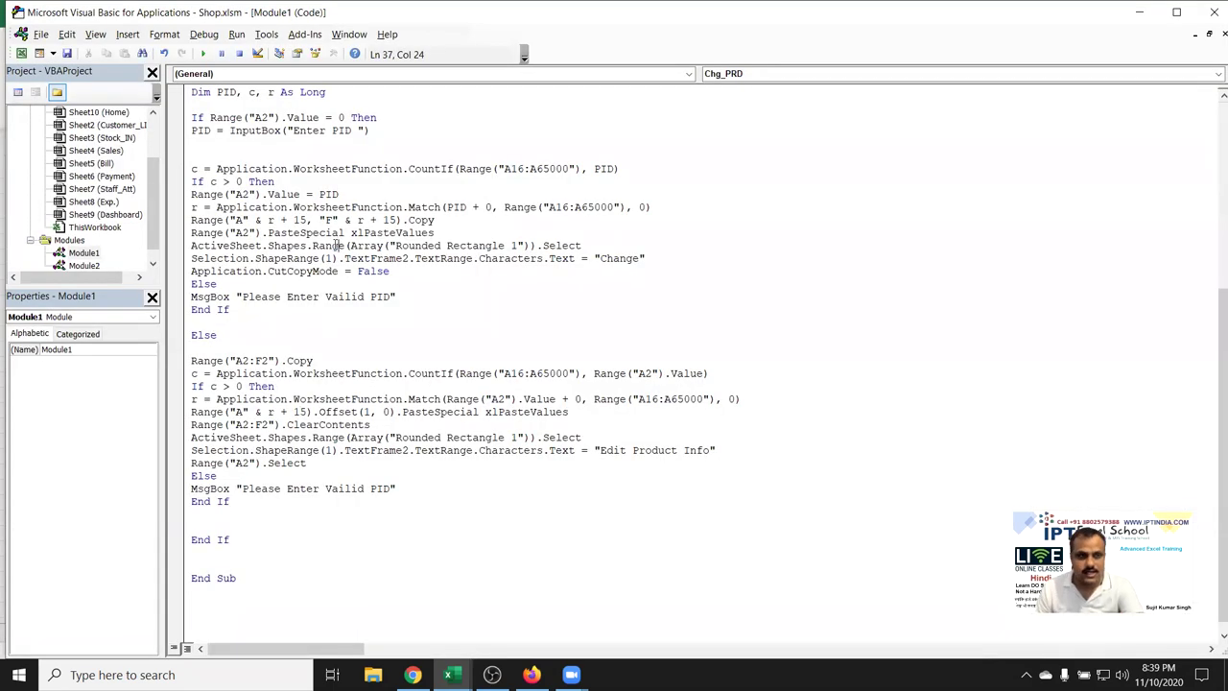
# Step through Chg_PRD with F8 past the PID check and row-number lookup, checking r and c
pyautogui.press('F8')
pyautogui.scroll(-2, 311, 355)
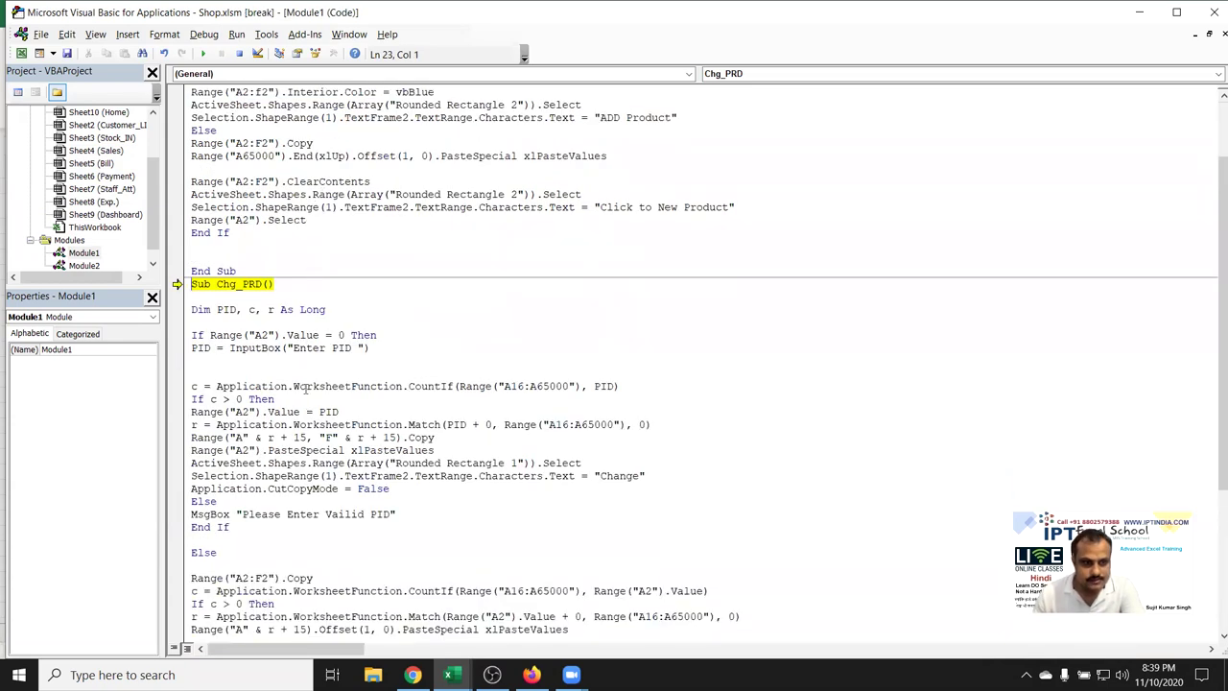
pyautogui.scroll(-2, 307, 374)
pyautogui.press('F8')
pyautogui.press('F8')
pyautogui.scroll(-3, 302, 410)
pyautogui.press('F8')
pyautogui.press('F8')
pyautogui.press('F8')
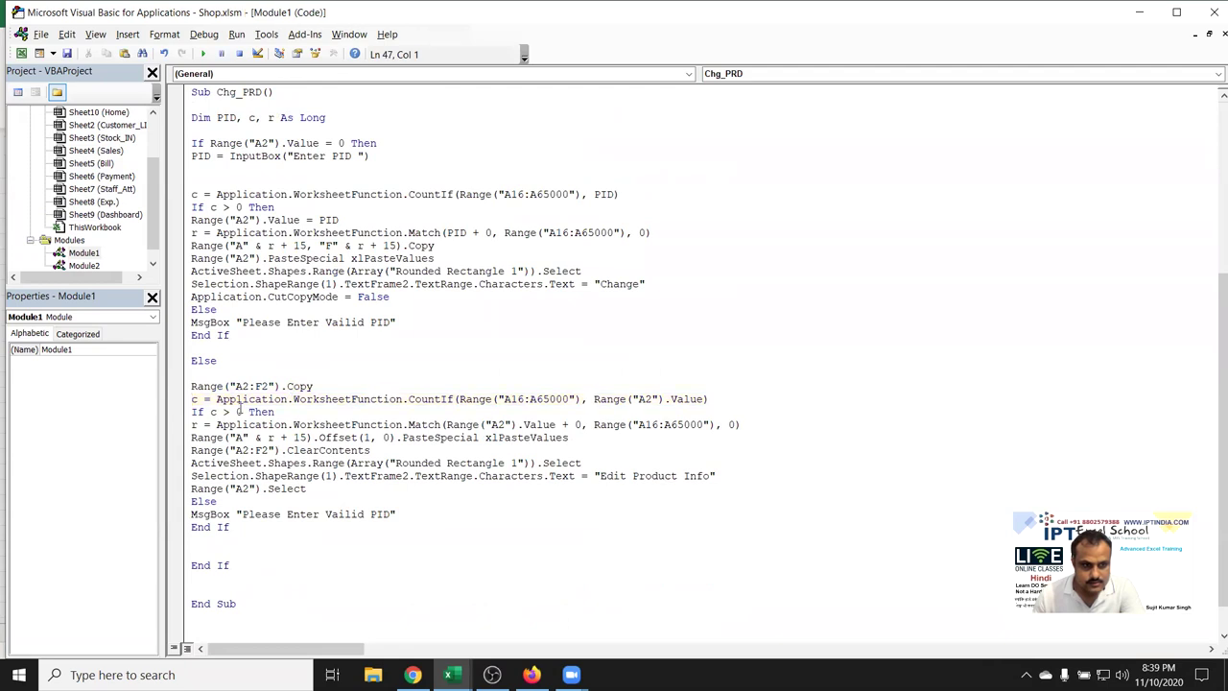
pyautogui.moveTo(195, 397)
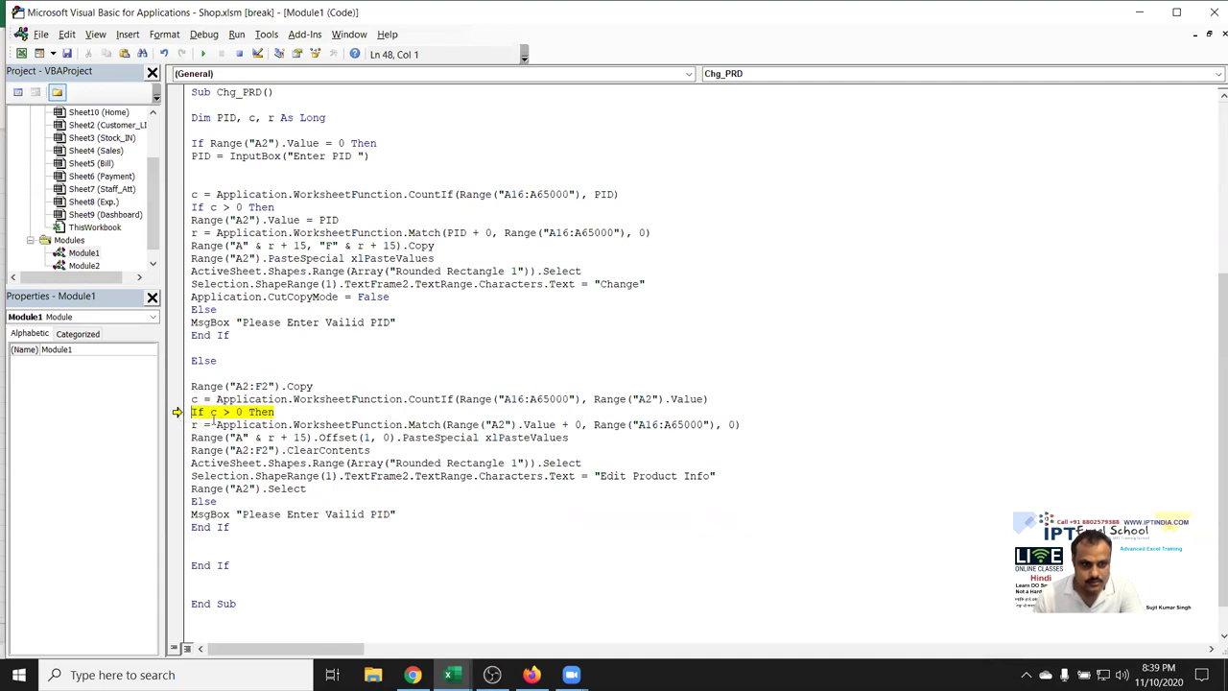
pyautogui.press('F8')
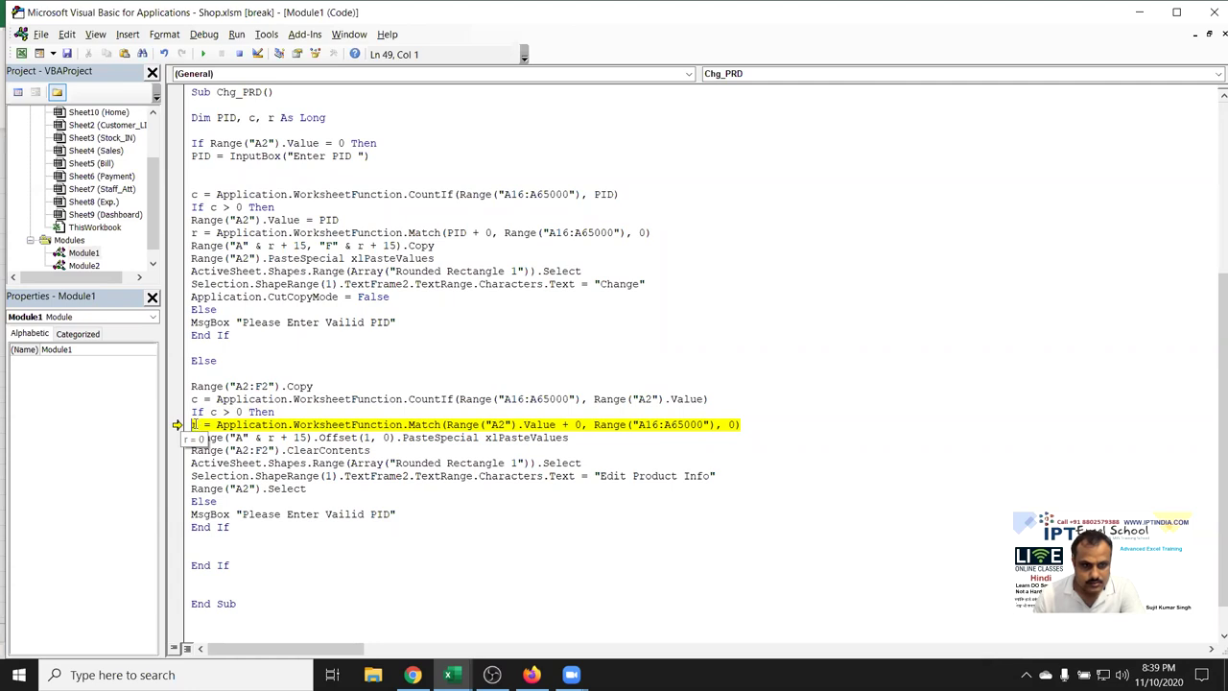
pyautogui.press('F8')
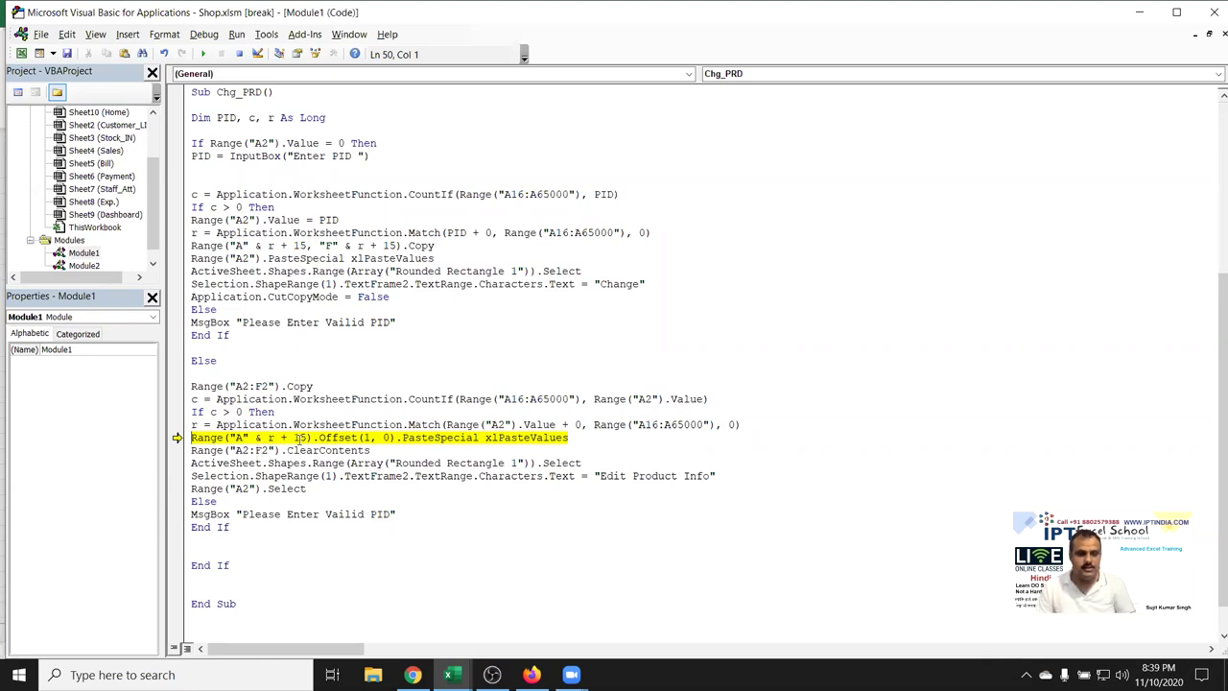
# Check the copied row 2 on the sheet, then run the paste-back line and inspect row 18
pyautogui.hotkey('alt', 'F11')
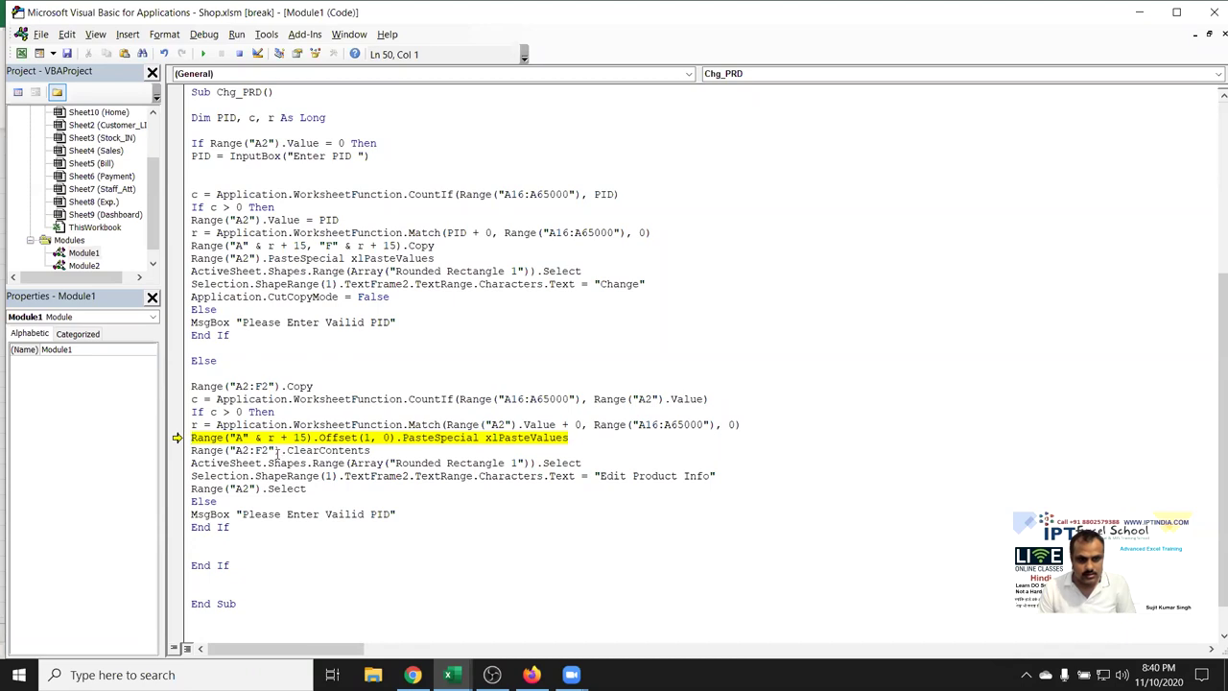
pyautogui.moveTo(269, 438)
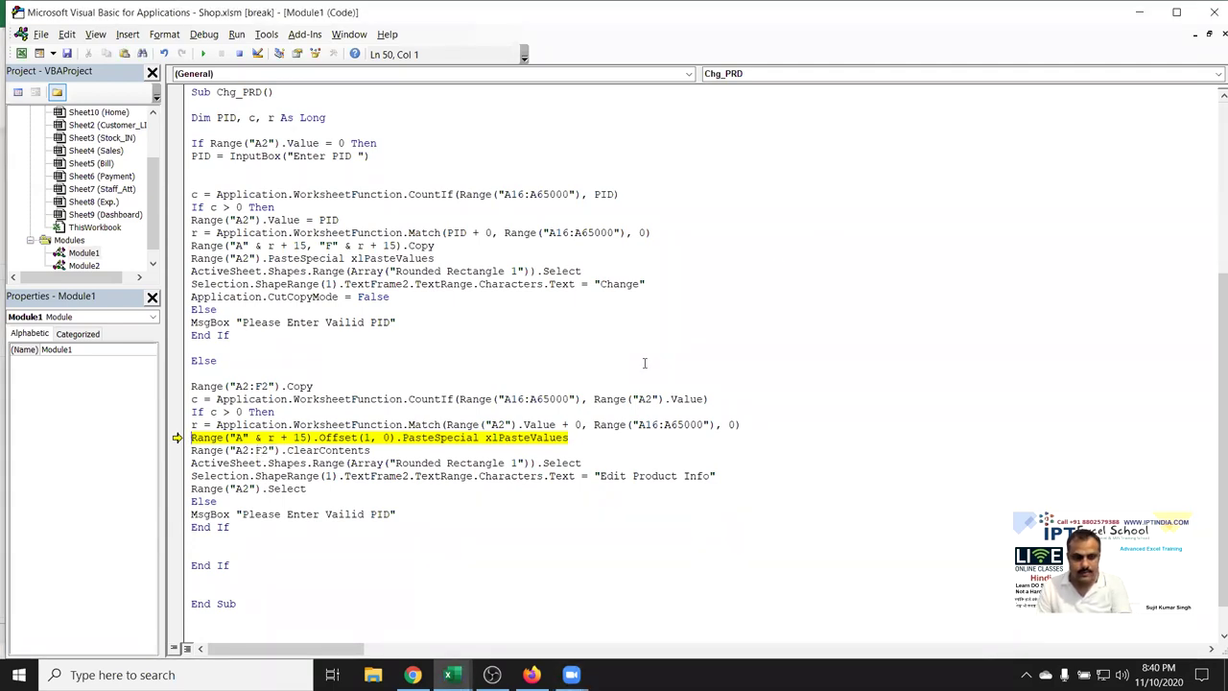
pyautogui.press('F5')
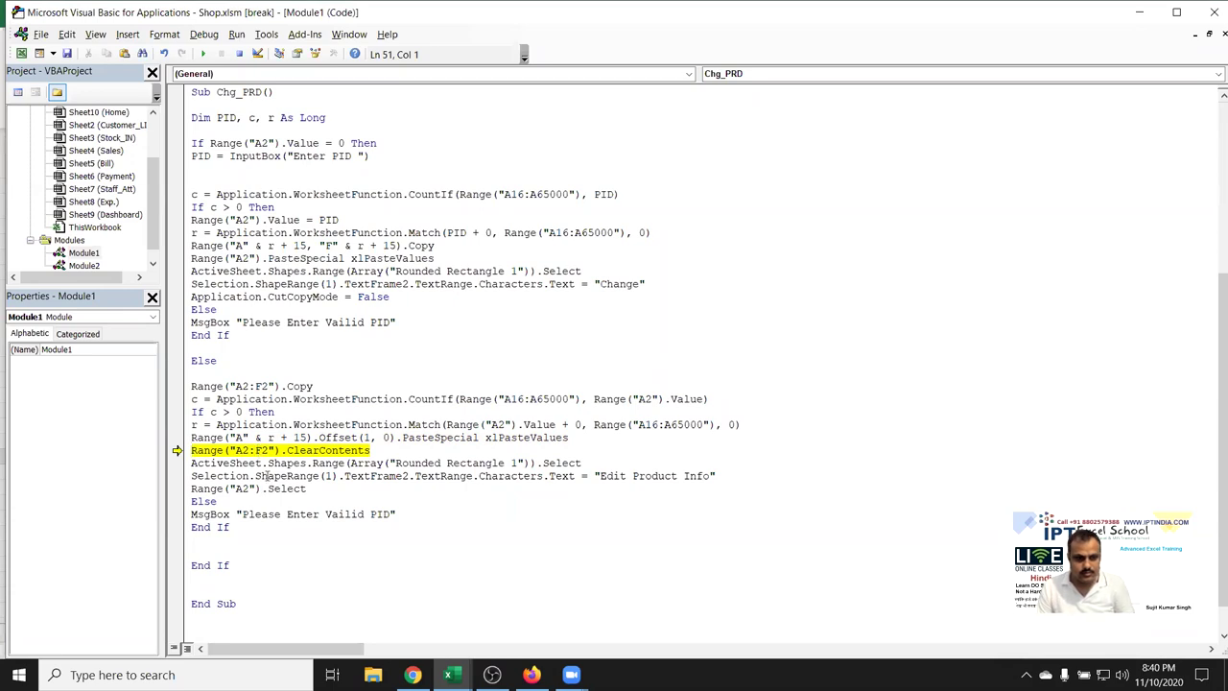
pyautogui.hotkey('alt', 'F11')
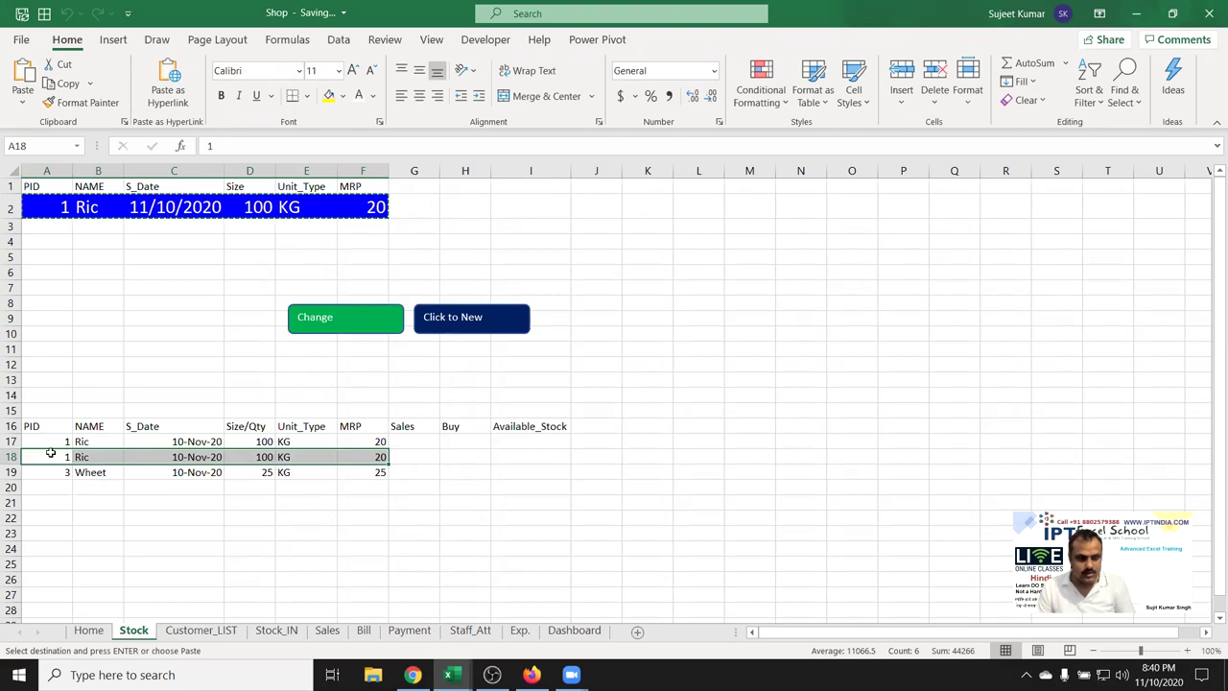
# Change the paste-back row offset from r + 15 to r + 14 and reset the macro
pyautogui.hotkey('alt', 'F11')
pyautogui.click(300, 437)
pyautogui.press('Delete')
pyautogui.write('4')
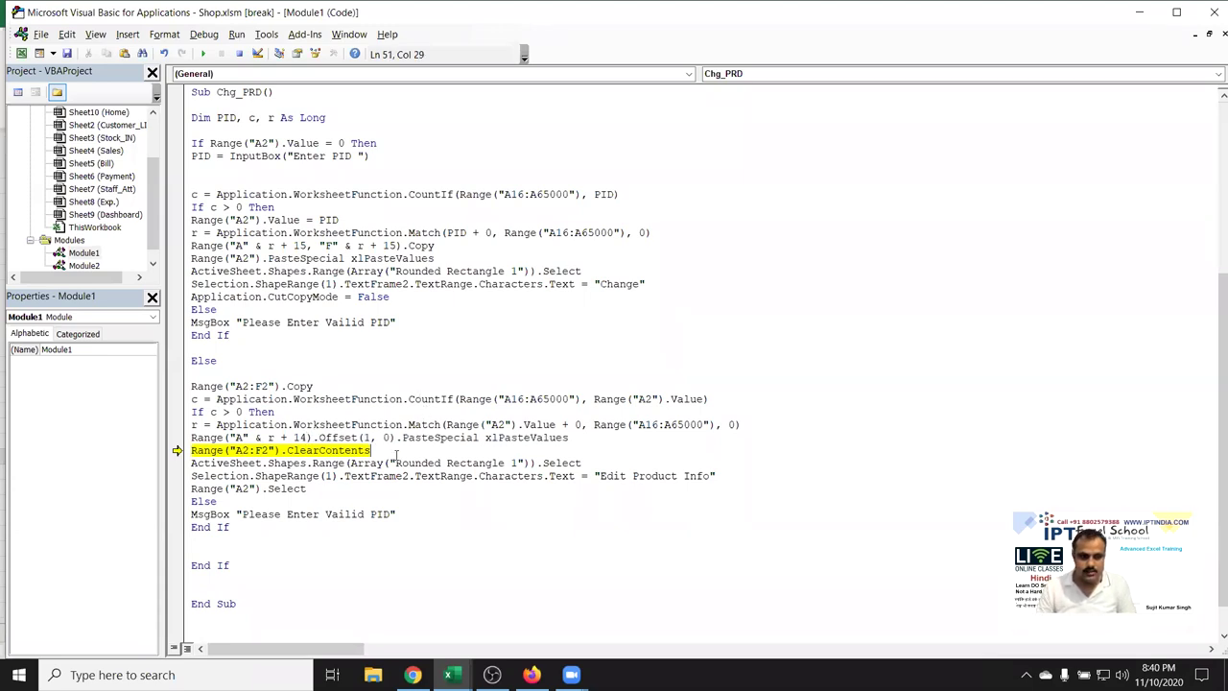
pyautogui.click(239, 54)
pyautogui.click(384, 398)
# In Excel, cancel the pending copy and select row 18's PID cell
pyautogui.hotkey('alt', 'F11')
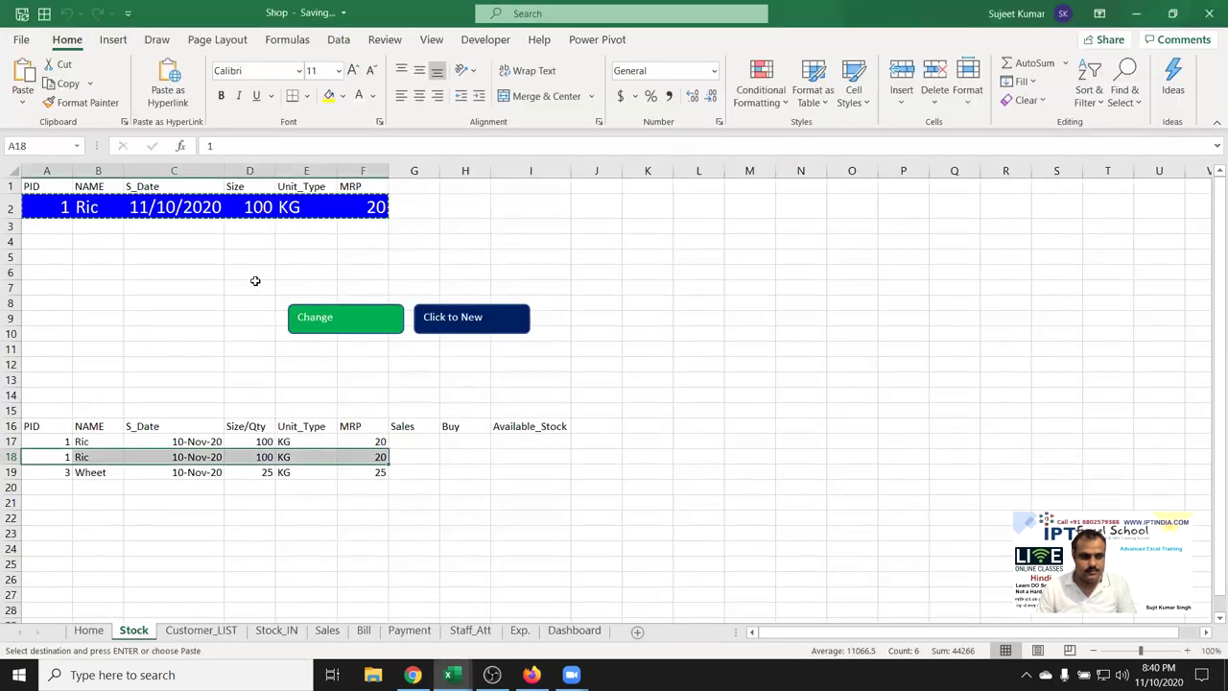
pyautogui.press('Escape')
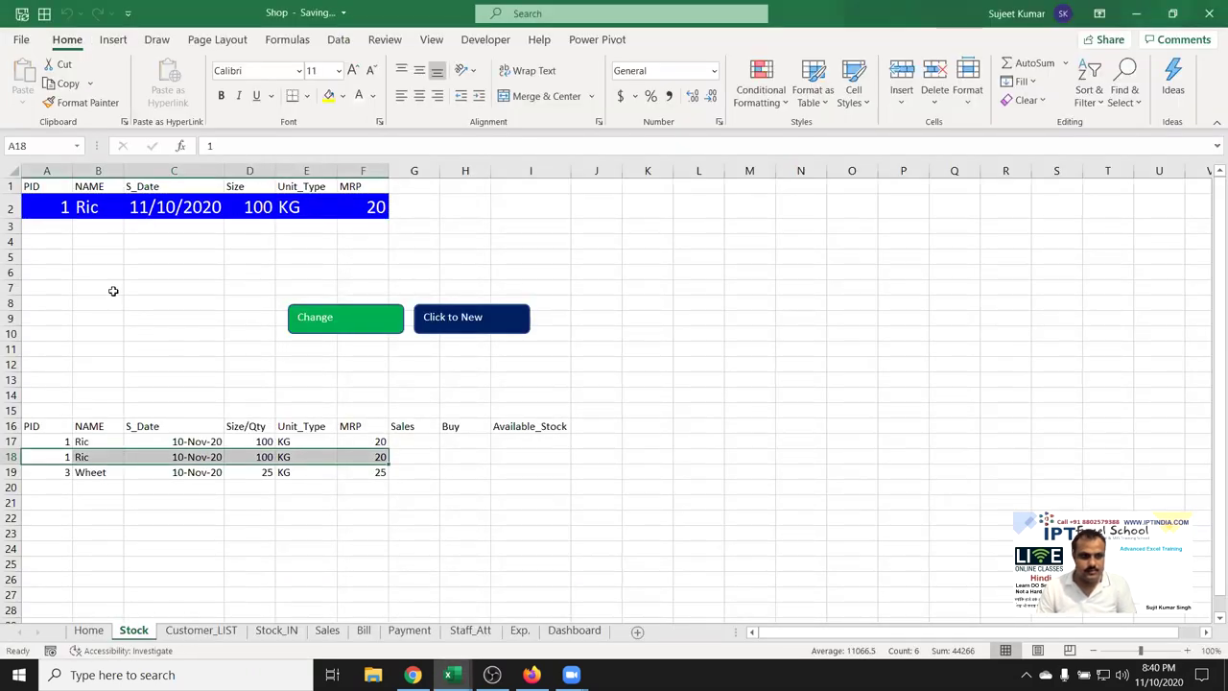
pyautogui.click(48, 456)
# Set A18's PID back to 2 and clear the entry row A2:F2
pyautogui.write('2')
pyautogui.click(143, 363)
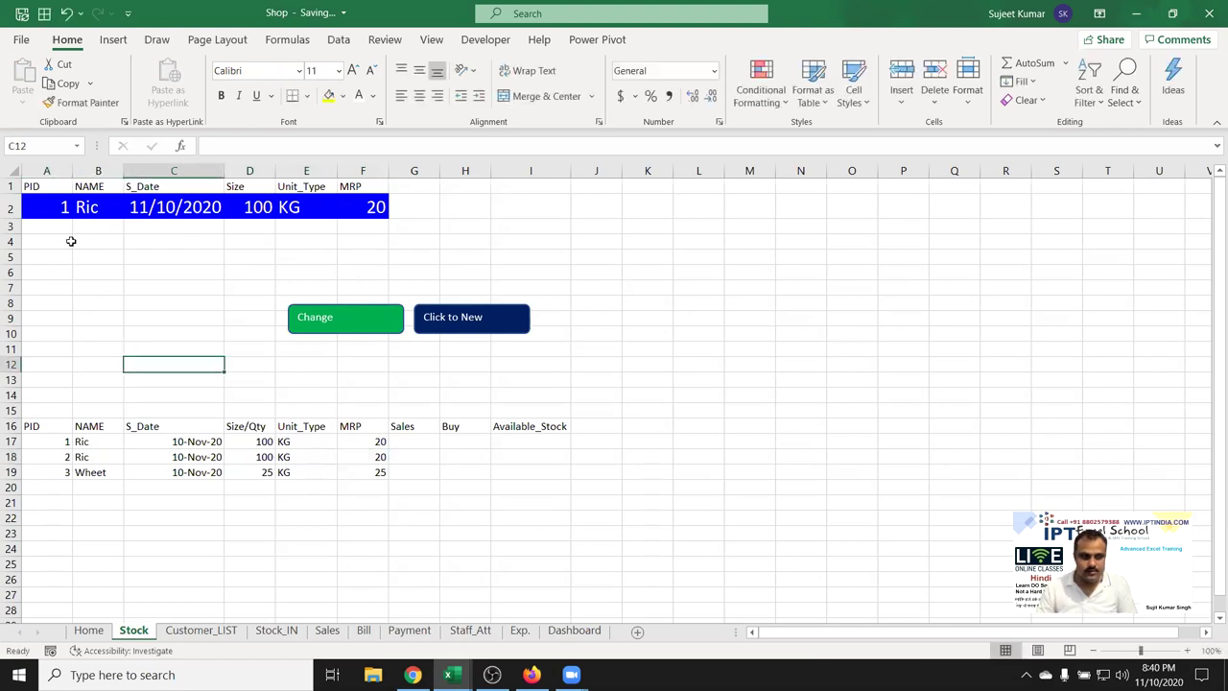
pyautogui.moveTo(60, 209); pyautogui.dragTo(355, 206)
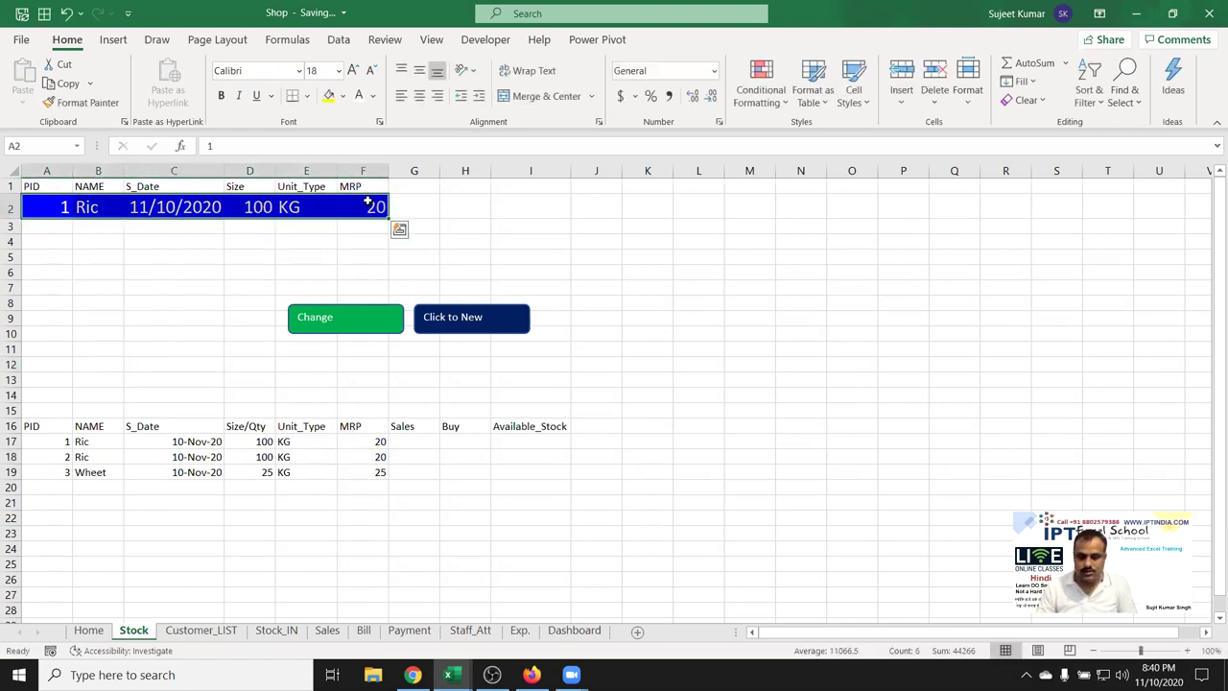
pyautogui.press('Delete')
pyautogui.click(93, 242)
# Load PID 1, set its MRP in F2 to 30, write it back with Change, and save
pyautogui.click(338, 317)
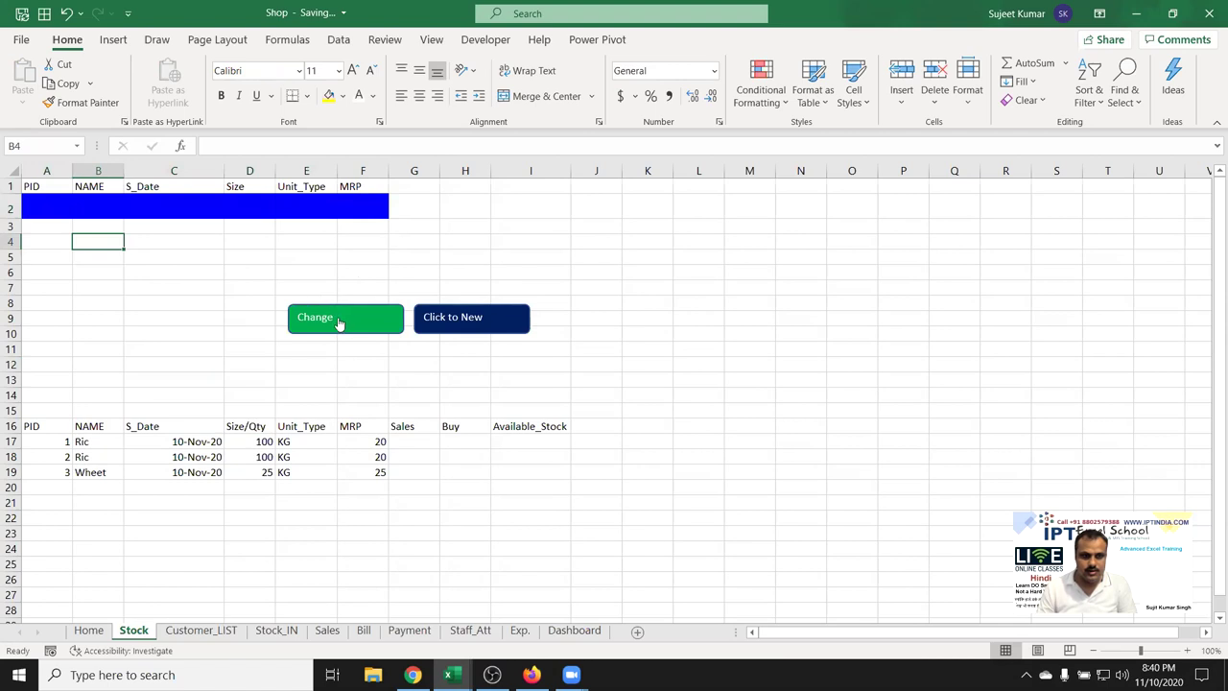
pyautogui.write('1')
pyautogui.click(749, 218)
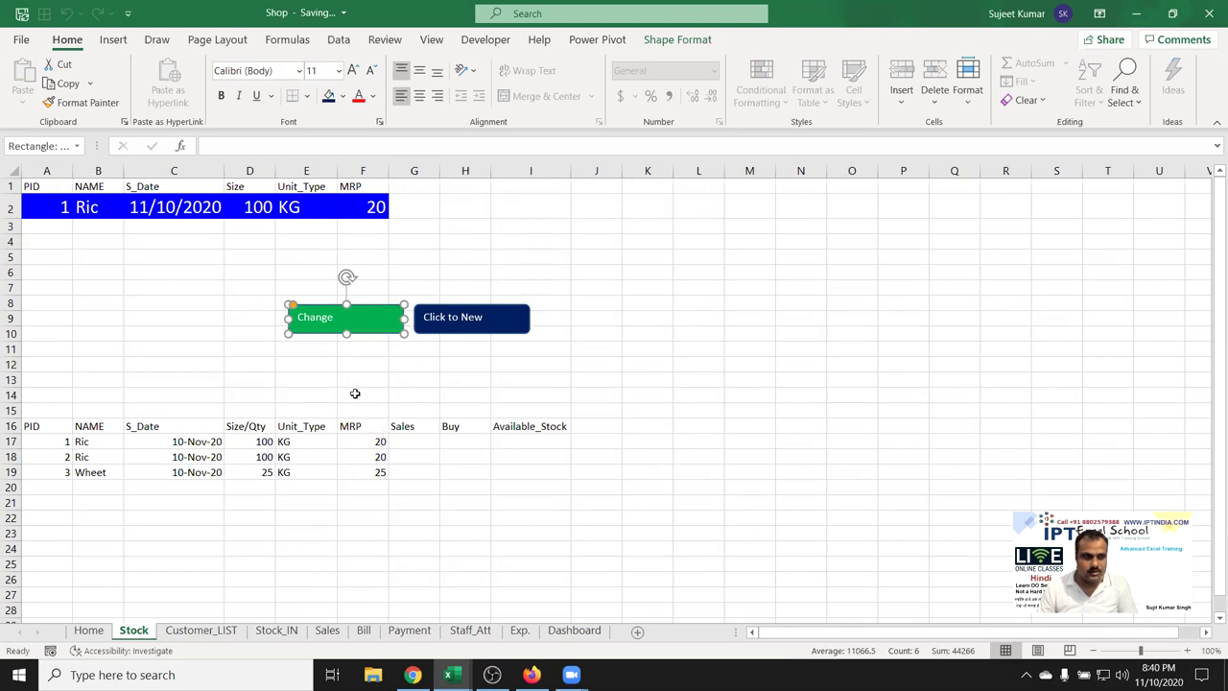
pyautogui.click(373, 209)
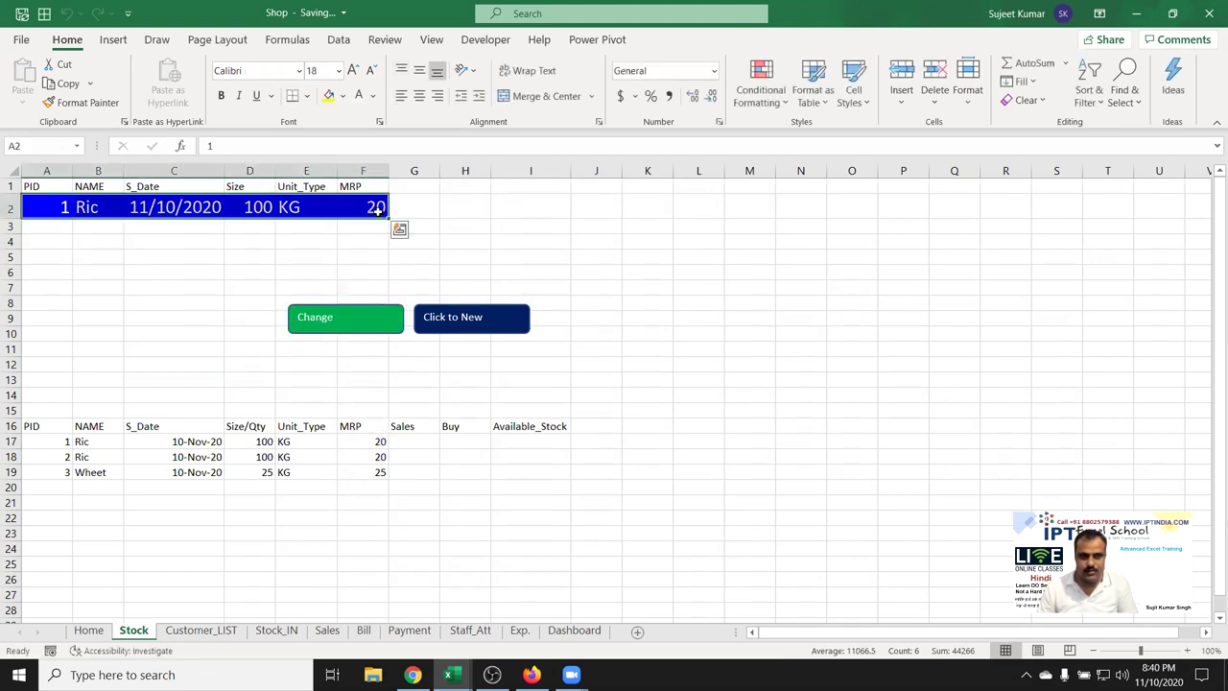
pyautogui.write('30')
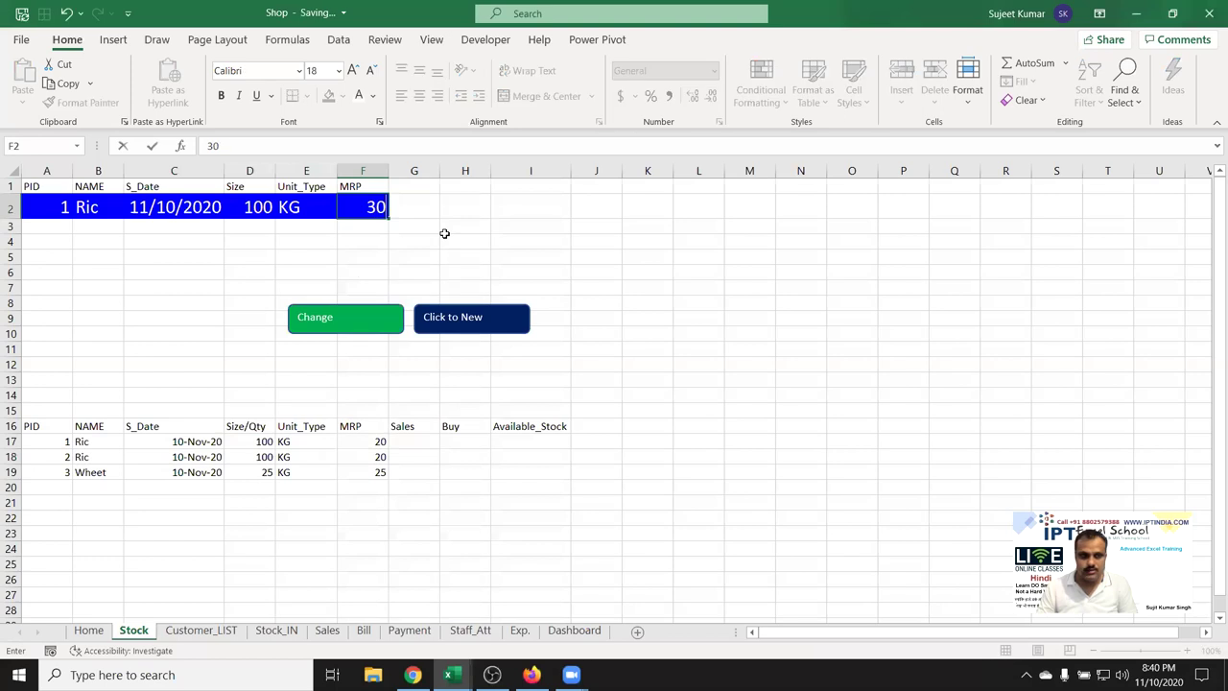
pyautogui.click(414, 267)
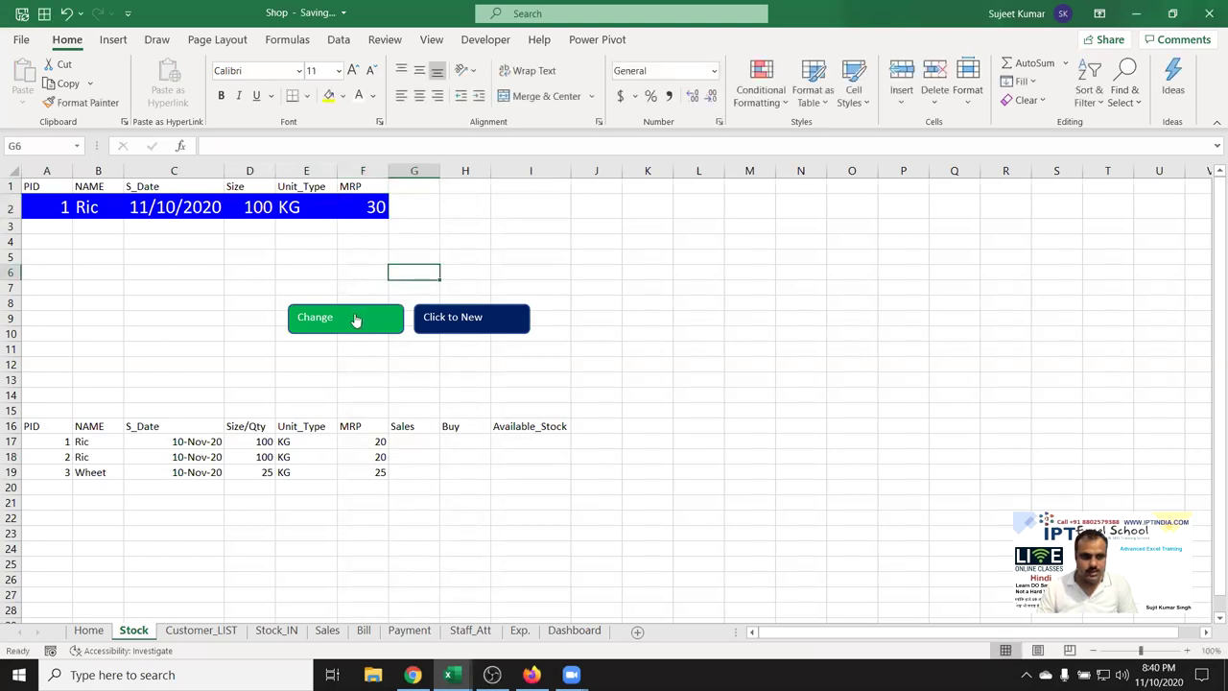
pyautogui.click(356, 319)
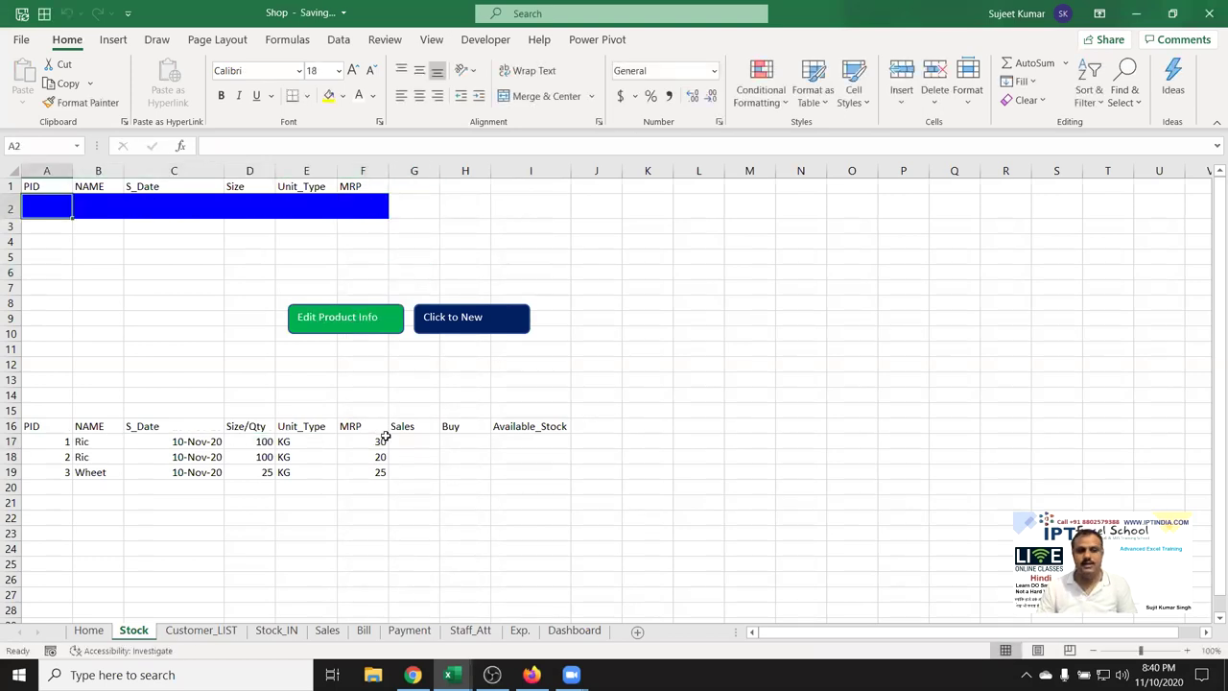
pyautogui.hotkey('alt', 'F11')
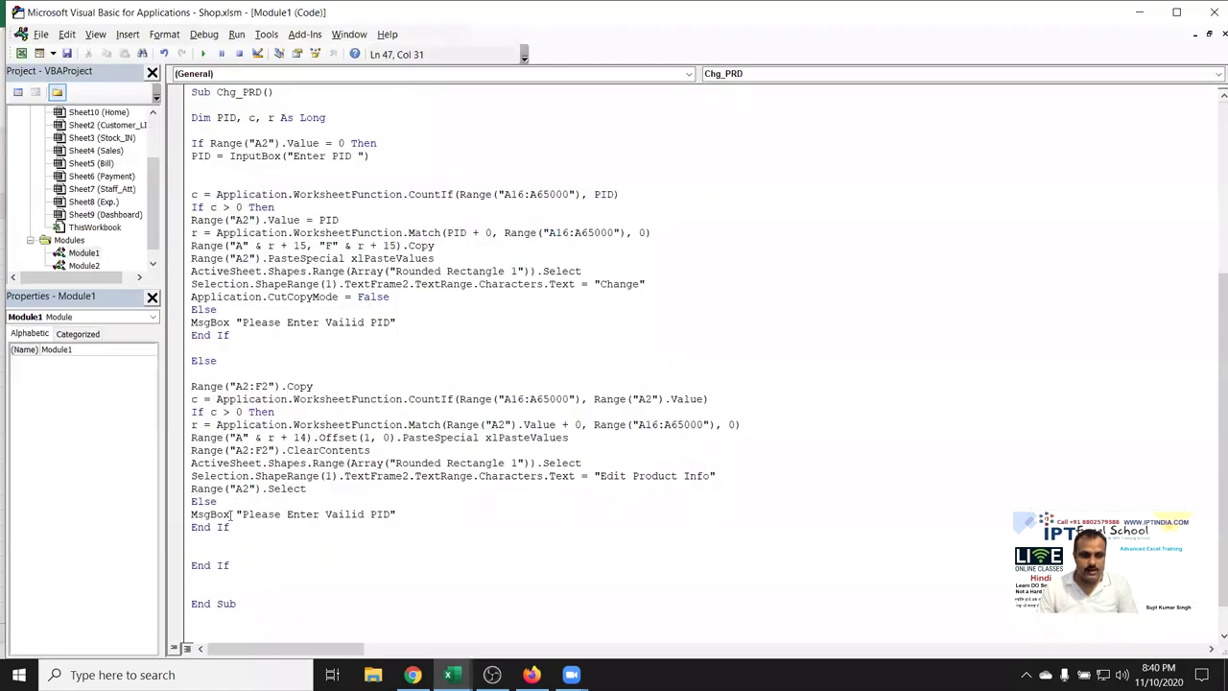
pyautogui.hotkey('ctrl', 's')
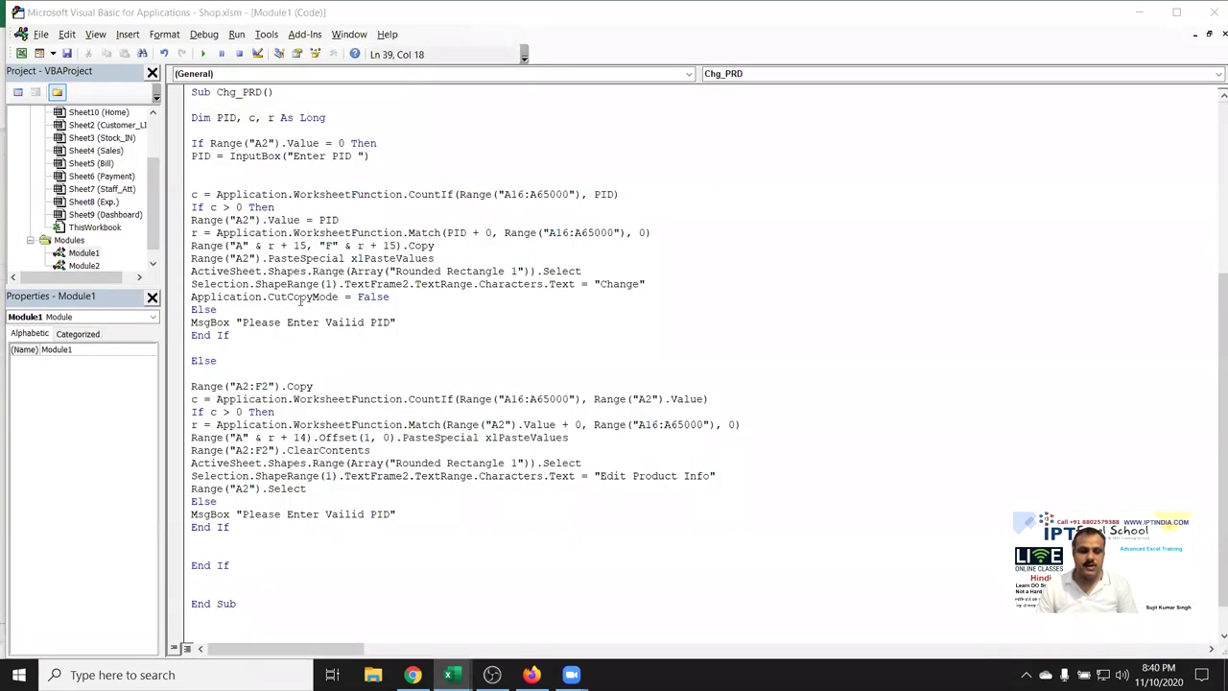
pyautogui.hotkey('alt', 'F11')
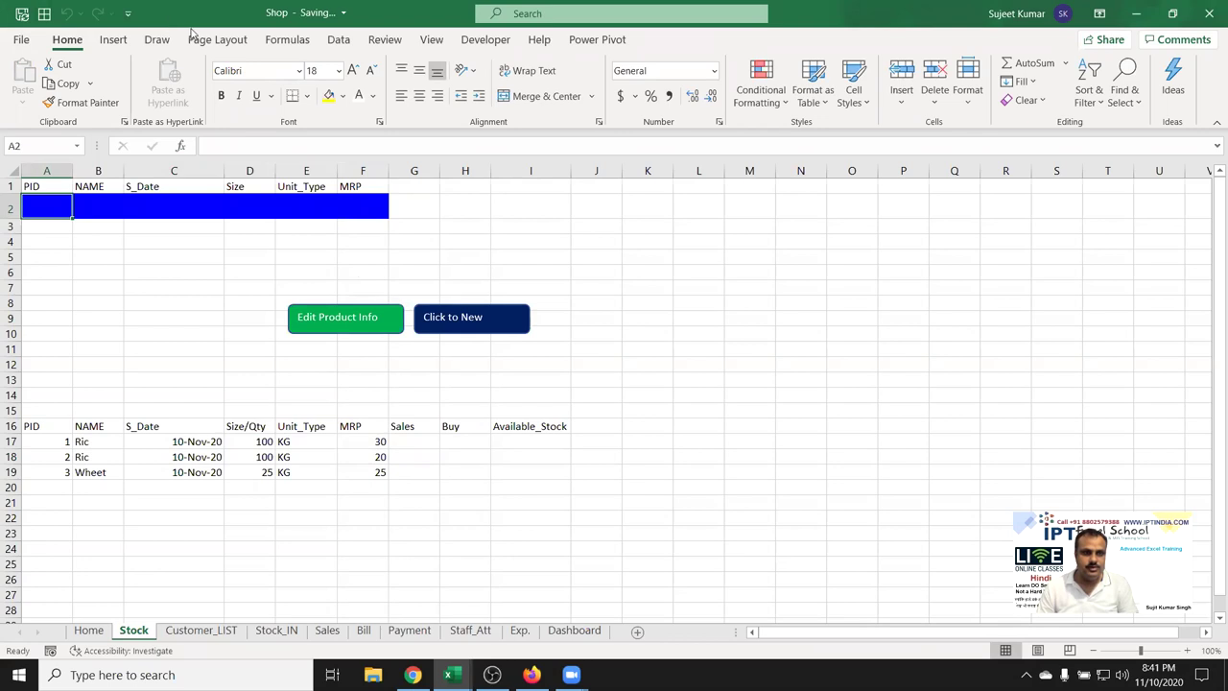
pyautogui.click(181, 289)
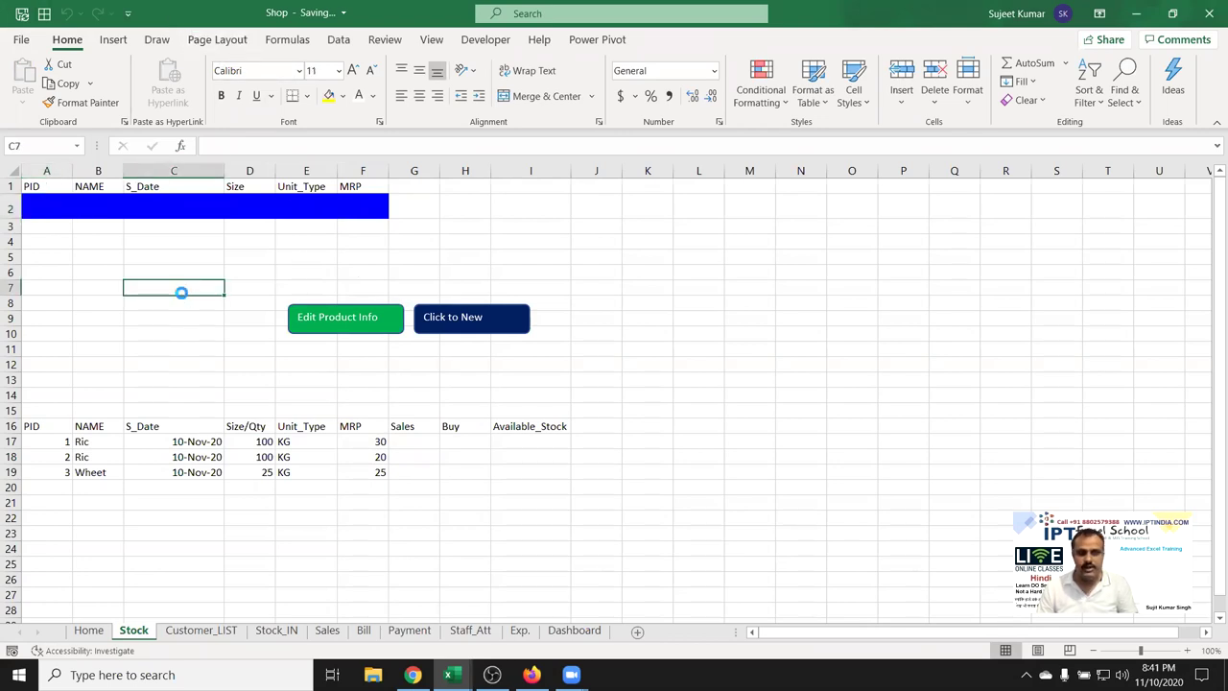